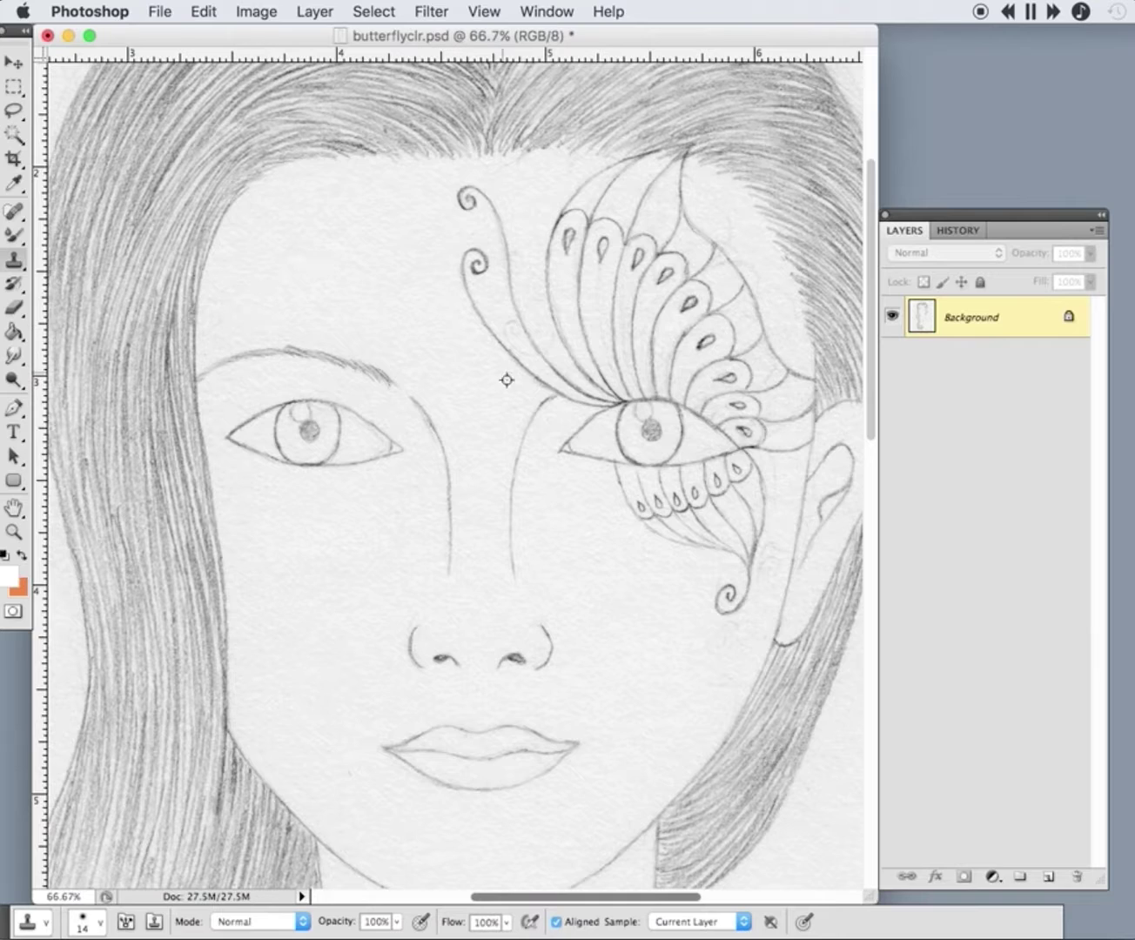
- Save the butterfly face drawing
{"action": "scroll", "coordinate": [513, 323], "scroll_direction": "right", "scroll_amount": 3}
{"action": "scroll", "coordinate": [439, 300], "scroll_direction": "up", "scroll_amount": 2}
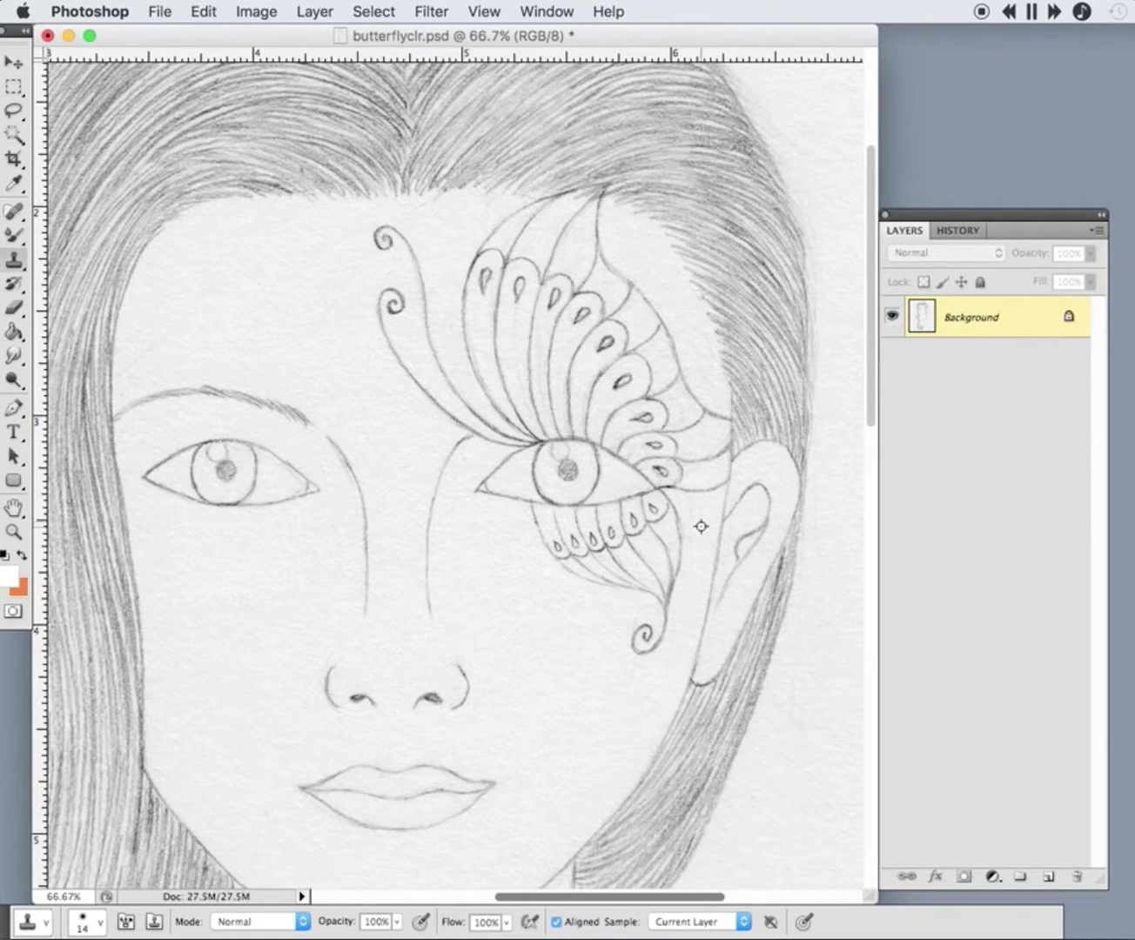
{"action": "scroll", "coordinate": [664, 369], "scroll_direction": "up", "scroll_amount": 5}
{"action": "scroll", "coordinate": [339, 533], "scroll_direction": "down", "scroll_amount": 8}
{"action": "key", "text": "super+s"}
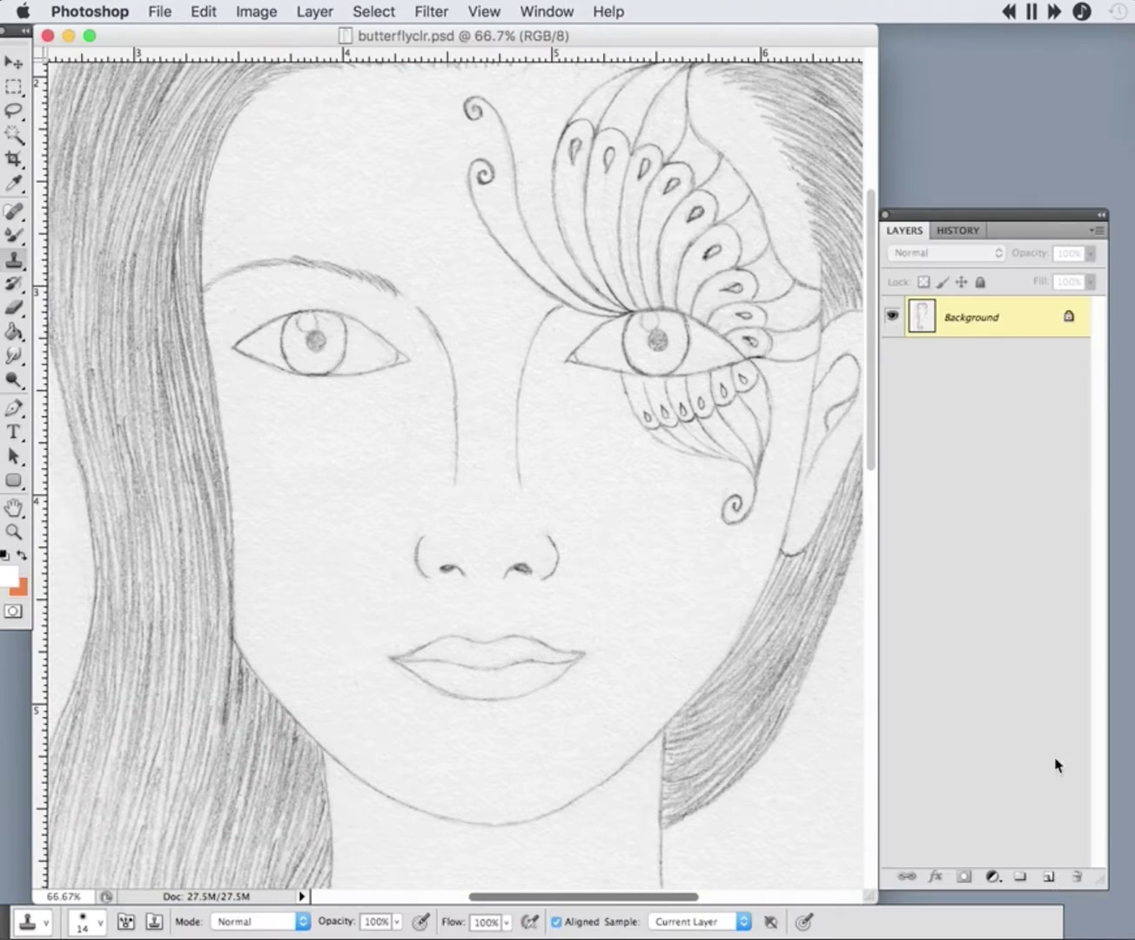
- Add a layer named "skin" above the background and set its blend mode to Linear Burn
{"action": "left_click", "coordinate": [1047, 876]}
{"action": "double_click", "coordinate": [957, 317]}
{"action": "type", "text": "skin"}
{"action": "key", "text": "Return"}
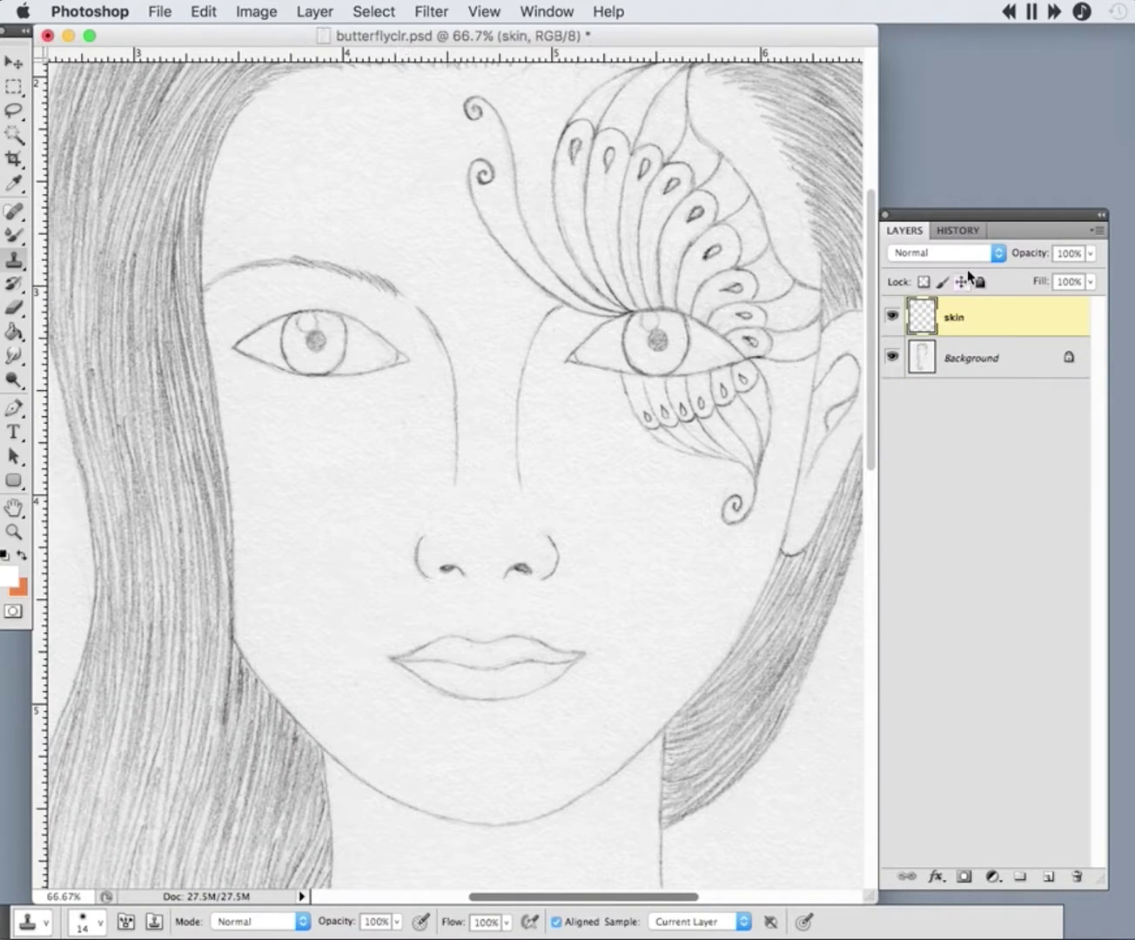
{"action": "left_click", "coordinate": [944, 253]}
{"action": "left_click", "coordinate": [931, 374]}
- Set the foreground colour to the pale cream f1e4b7
{"action": "left_click", "coordinate": [8, 576]}
{"action": "mouse_move", "coordinate": [684, 849]}
{"action": "left_mouse_down"}
{"action": "mouse_move", "coordinate": [679, 823]}
{"action": "mouse_move", "coordinate": [679, 834]}
{"action": "left_mouse_up"}
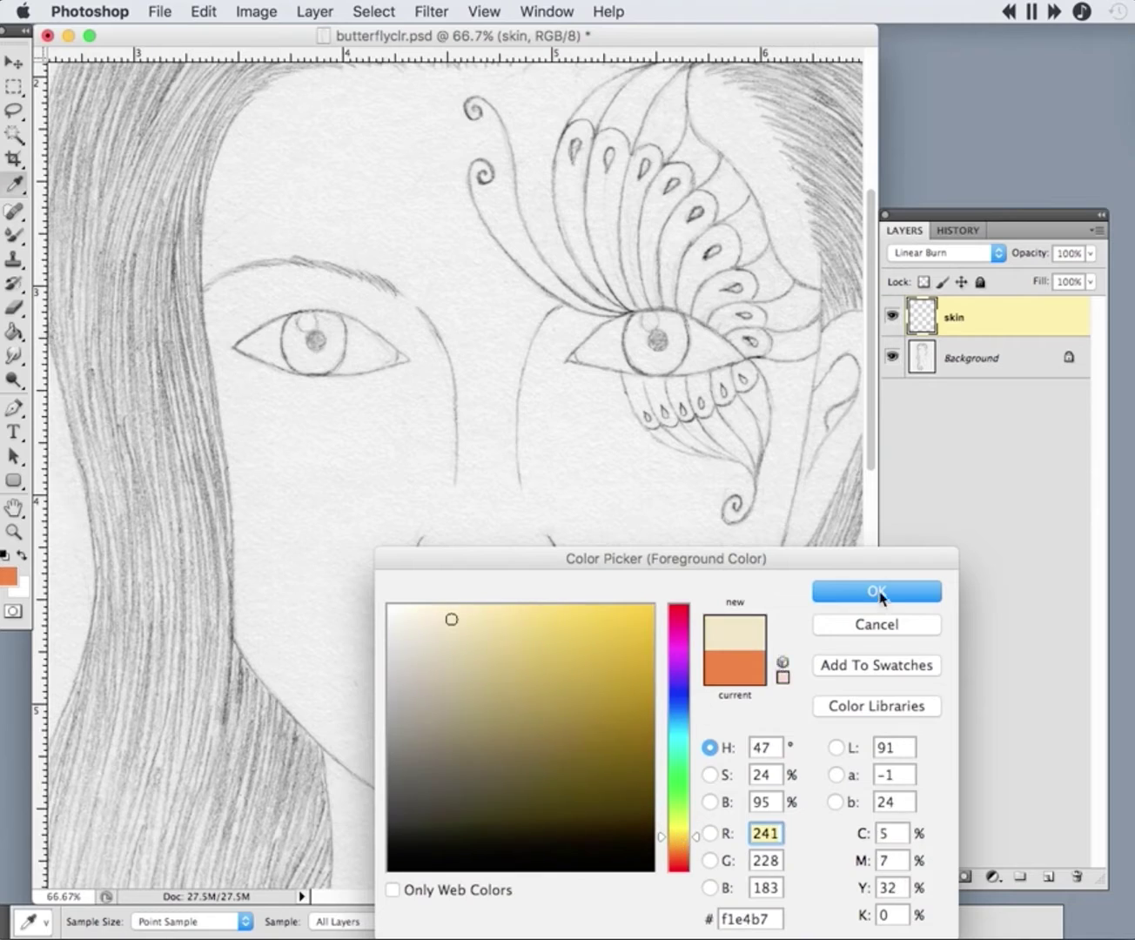
{"action": "left_click", "coordinate": [875, 591]}
- Paint the cream skin colour over the lower cheek and jaw beside the long hair with a 40 px brush
{"action": "left_click_drag", "start_coordinate": [14, 235], "coordinate": [63, 233]}
{"action": "left_click", "coordinate": [82, 921]}
{"action": "left_click_drag", "start_coordinate": [96, 696], "coordinate": [83, 696]}
{"action": "key", "text": "super+plus"}
{"action": "scroll", "coordinate": [217, 608], "scroll_direction": "down", "scroll_amount": 5}
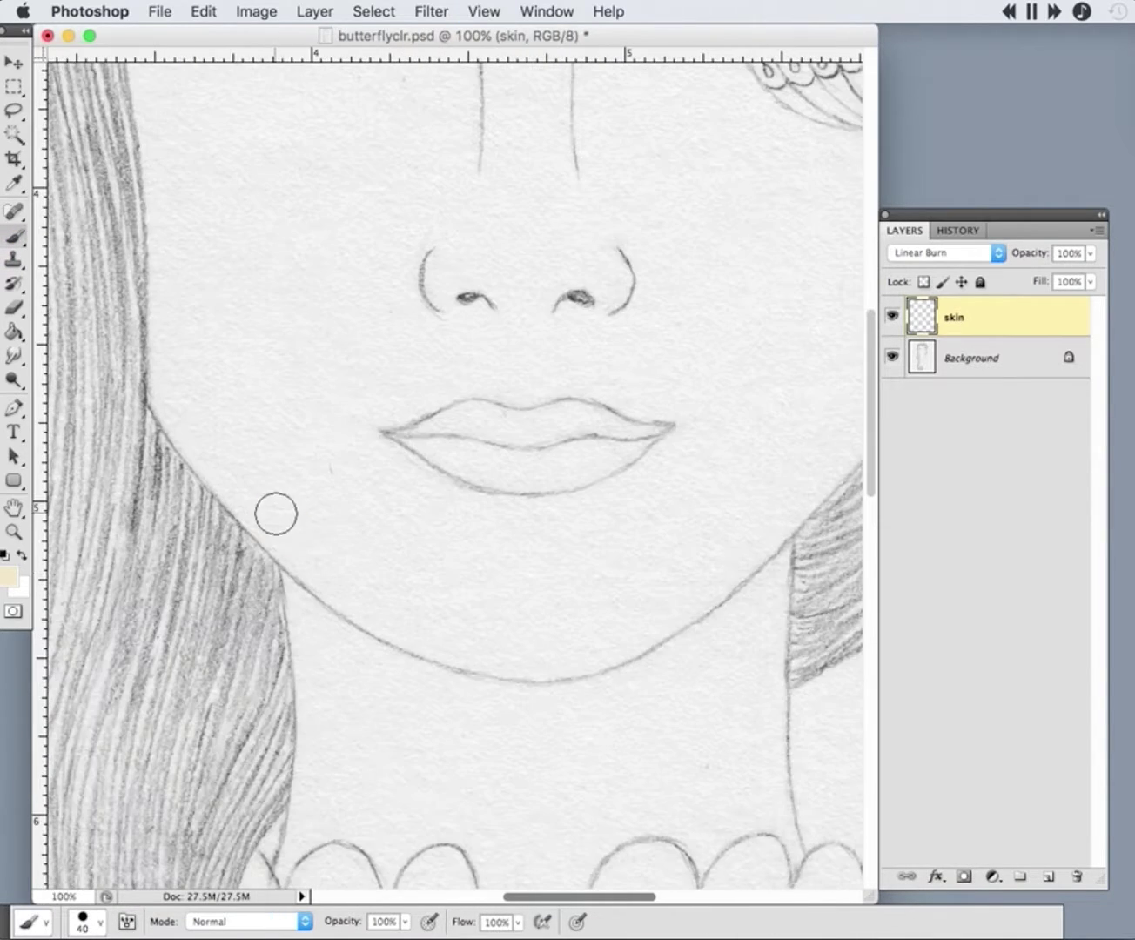
{"action": "mouse_move", "coordinate": [265, 509]}
{"action": "left_mouse_down"}
{"action": "mouse_move", "coordinate": [331, 583]}
{"action": "mouse_move", "coordinate": [306, 510]}
{"action": "mouse_move", "coordinate": [266, 507]}
{"action": "left_mouse_up"}
- Paint a thin skin-colour edge along the chin and opposite jaw with a 9 px brush, and erase the overspill below the chin
{"action": "left_click", "coordinate": [82, 920]}
{"action": "left_click_drag", "start_coordinate": [196, 686], "coordinate": [157, 686]}
{"action": "left_click_drag", "start_coordinate": [461, 654], "coordinate": [602, 667]}
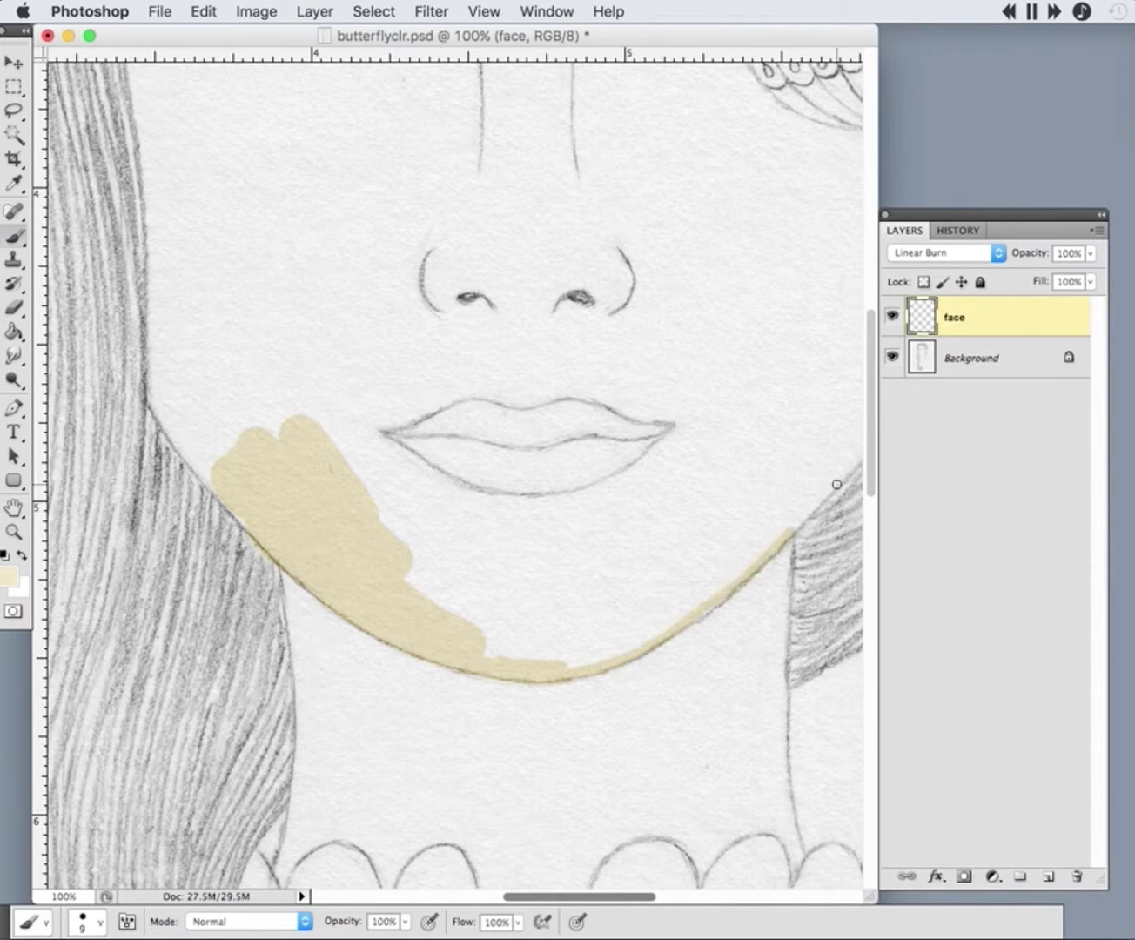
{"action": "left_click_drag", "start_coordinate": [837, 485], "coordinate": [656, 536]}
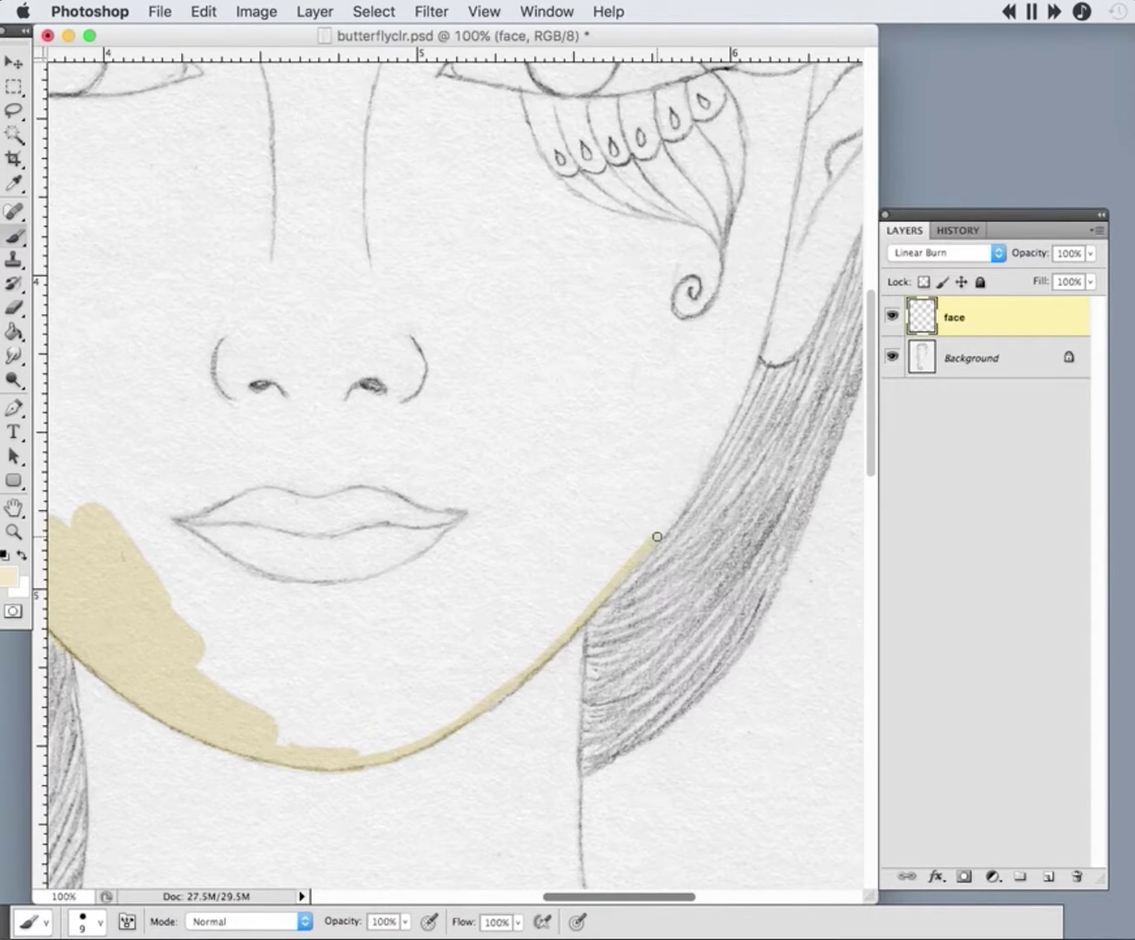
{"action": "left_click_drag", "start_coordinate": [478, 703], "coordinate": [439, 740]}
{"action": "key", "text": "e"}
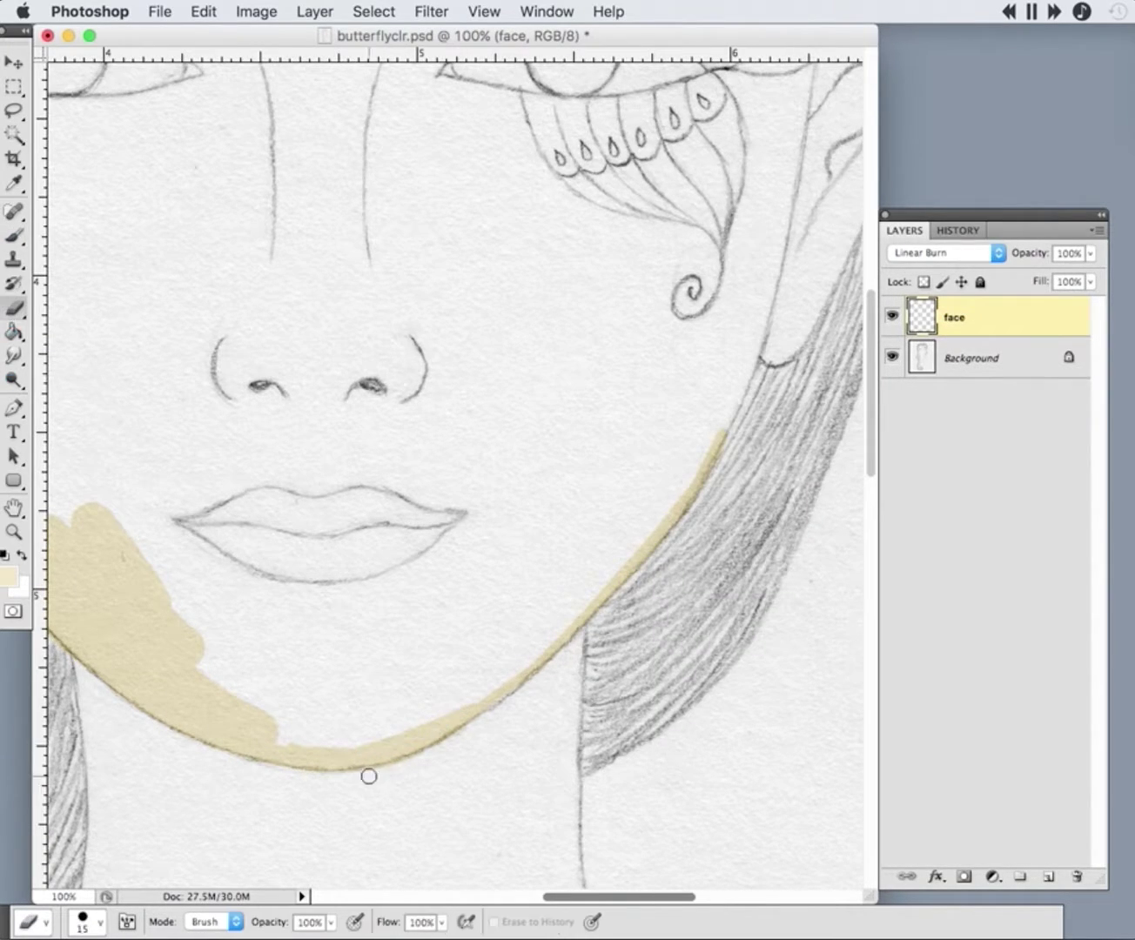
{"action": "left_click_drag", "start_coordinate": [370, 776], "coordinate": [435, 748]}
- Complete the skin-colour outline of the face past the ear, along the hairline and down the long hair with a 17 px brush
{"action": "key", "text": "b"}
{"action": "left_click", "coordinate": [81, 922]}
{"action": "mouse_move", "coordinate": [715, 441]}
{"action": "left_mouse_down"}
{"action": "mouse_move", "coordinate": [762, 324]}
{"action": "mouse_move", "coordinate": [839, 336]}
{"action": "mouse_move", "coordinate": [764, 638]}
{"action": "mouse_move", "coordinate": [653, 231]}
{"action": "mouse_move", "coordinate": [739, 444]}
{"action": "mouse_move", "coordinate": [440, 195]}
{"action": "mouse_move", "coordinate": [229, 209]}
{"action": "mouse_move", "coordinate": [660, 260]}
{"action": "left_mouse_up"}
{"action": "mouse_move", "coordinate": [687, 222]}
{"action": "left_mouse_down"}
{"action": "mouse_move", "coordinate": [382, 230]}
{"action": "mouse_move", "coordinate": [359, 266]}
{"action": "mouse_move", "coordinate": [486, 252]}
{"action": "mouse_move", "coordinate": [262, 435]}
{"action": "left_mouse_up"}
{"action": "left_click_drag", "start_coordinate": [259, 502], "coordinate": [269, 610]}
{"action": "scroll", "coordinate": [270, 611], "scroll_direction": "down", "scroll_amount": 5}
{"action": "left_click_drag", "start_coordinate": [282, 278], "coordinate": [307, 619]}
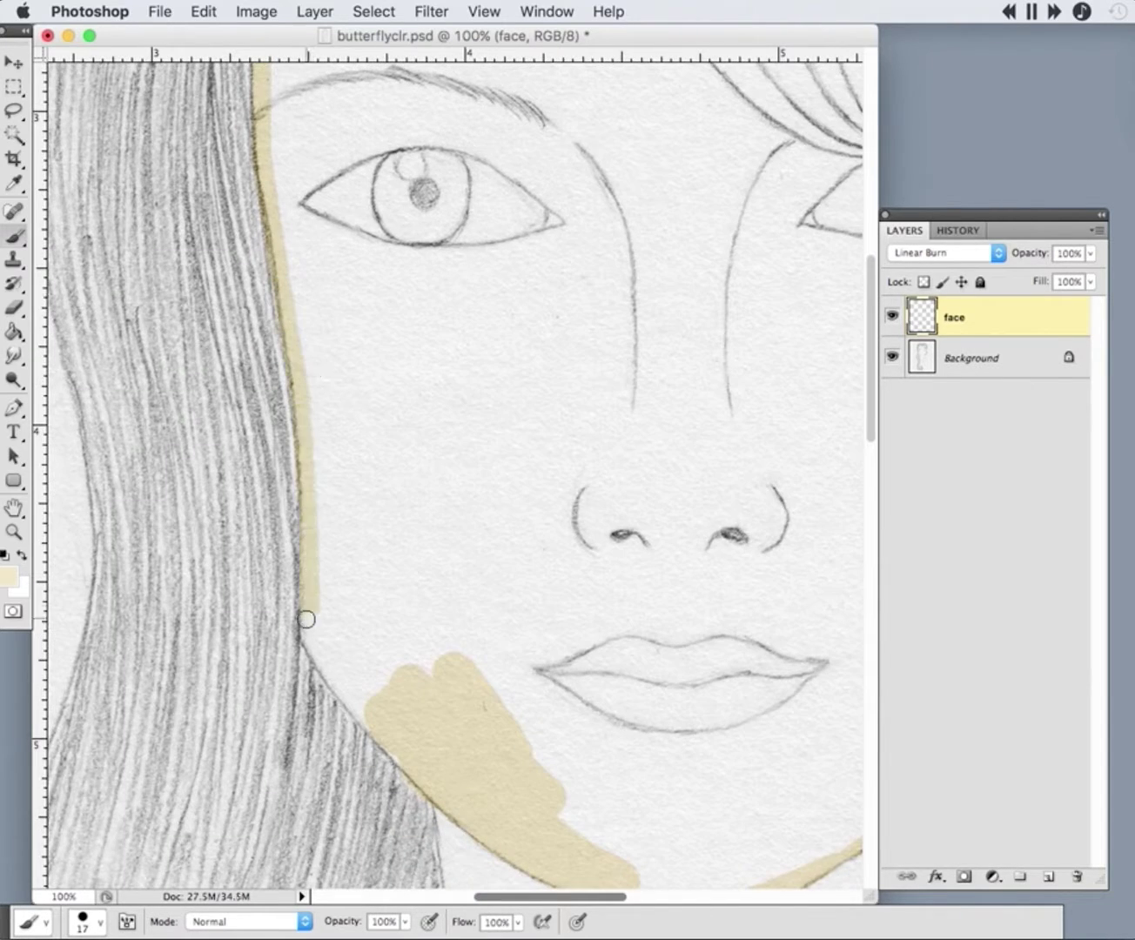
{"action": "mouse_move", "coordinate": [343, 697]}
{"action": "left_mouse_down"}
{"action": "mouse_move", "coordinate": [337, 660]}
{"action": "mouse_move", "coordinate": [395, 720]}
{"action": "mouse_move", "coordinate": [314, 393]}
{"action": "left_mouse_up"}
{"action": "key", "text": "super+minus"}
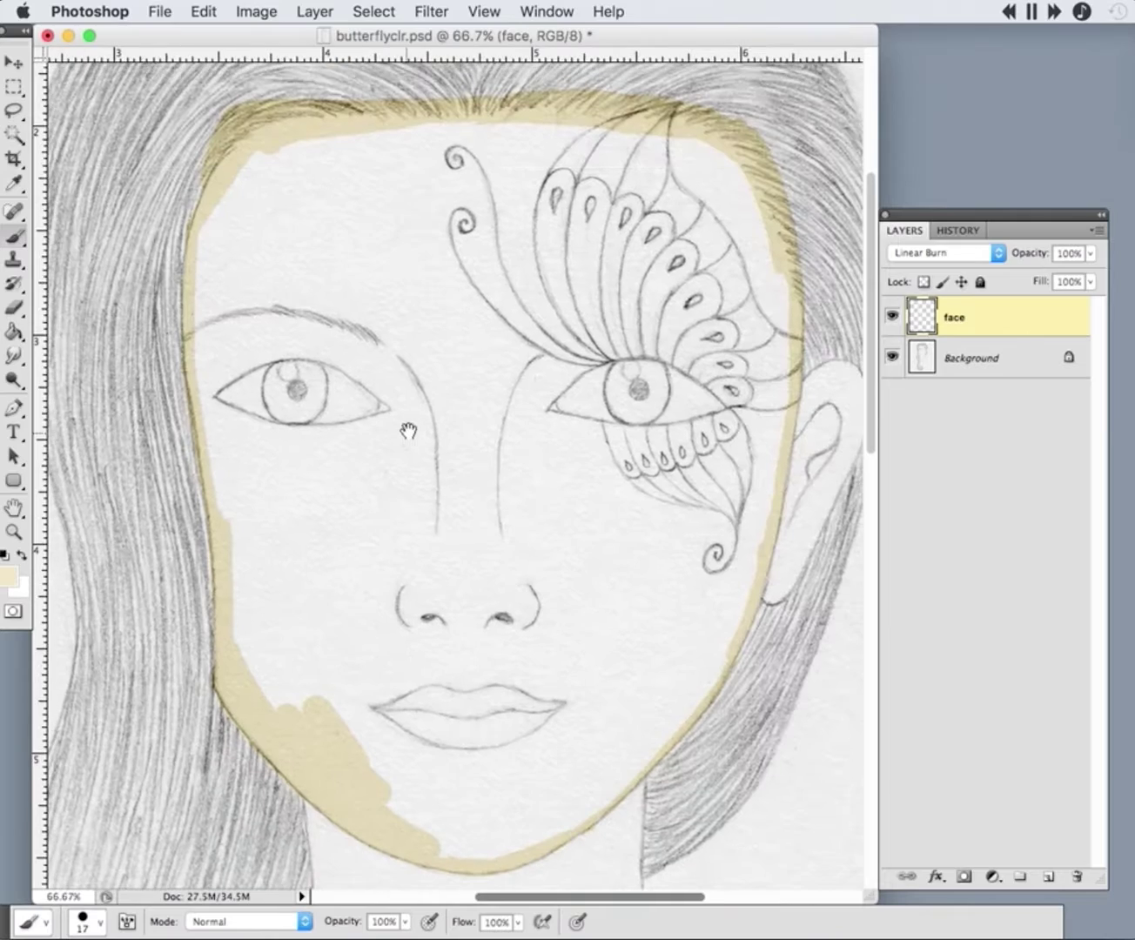
{"action": "left_click_drag", "start_coordinate": [197, 197], "coordinate": [193, 289]}
- Fill the outlined face with the skin colour and save the file with Maximize Compatibility on
{"action": "key", "text": "g"}
{"action": "left_click", "coordinate": [215, 465]}
{"action": "key", "text": "b"}
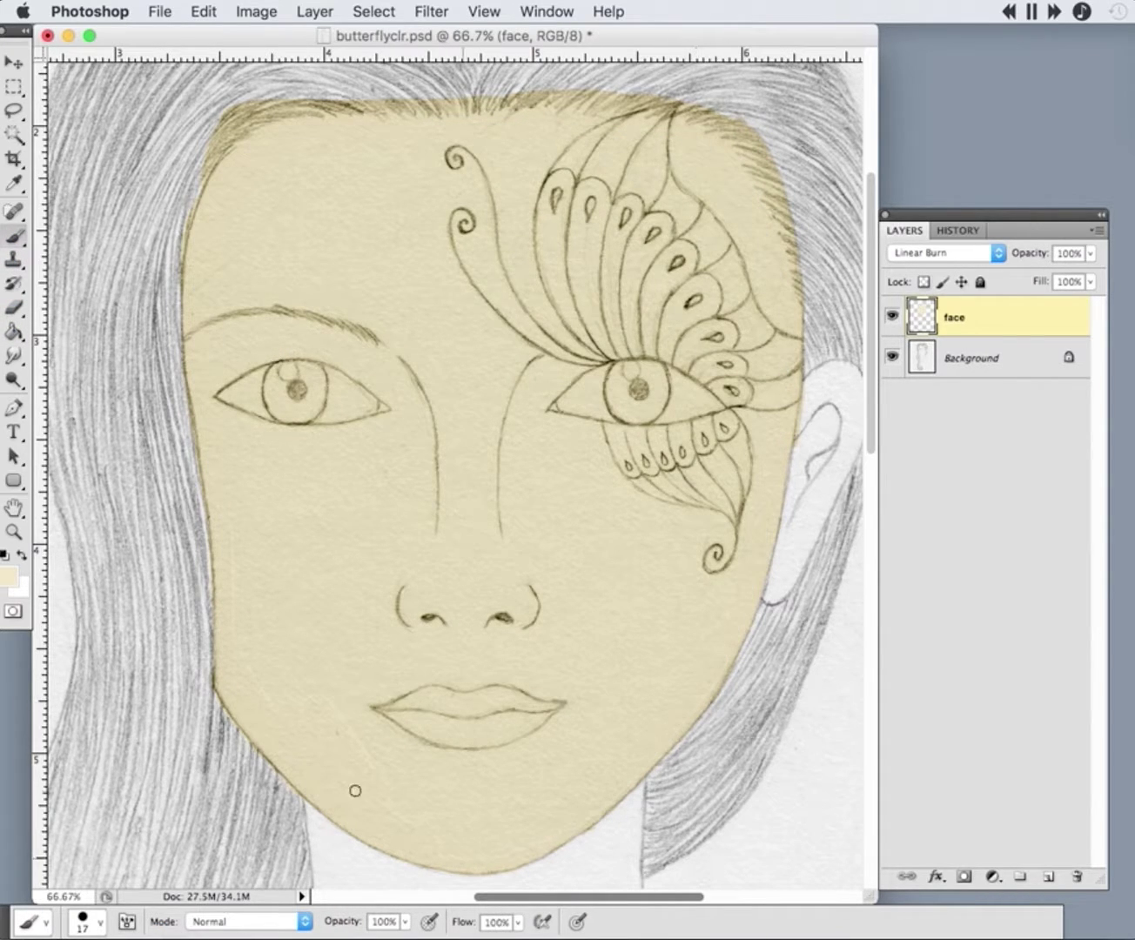
{"action": "key", "text": "g"}
{"action": "key", "text": "b"}
{"action": "key", "text": "super+s"}
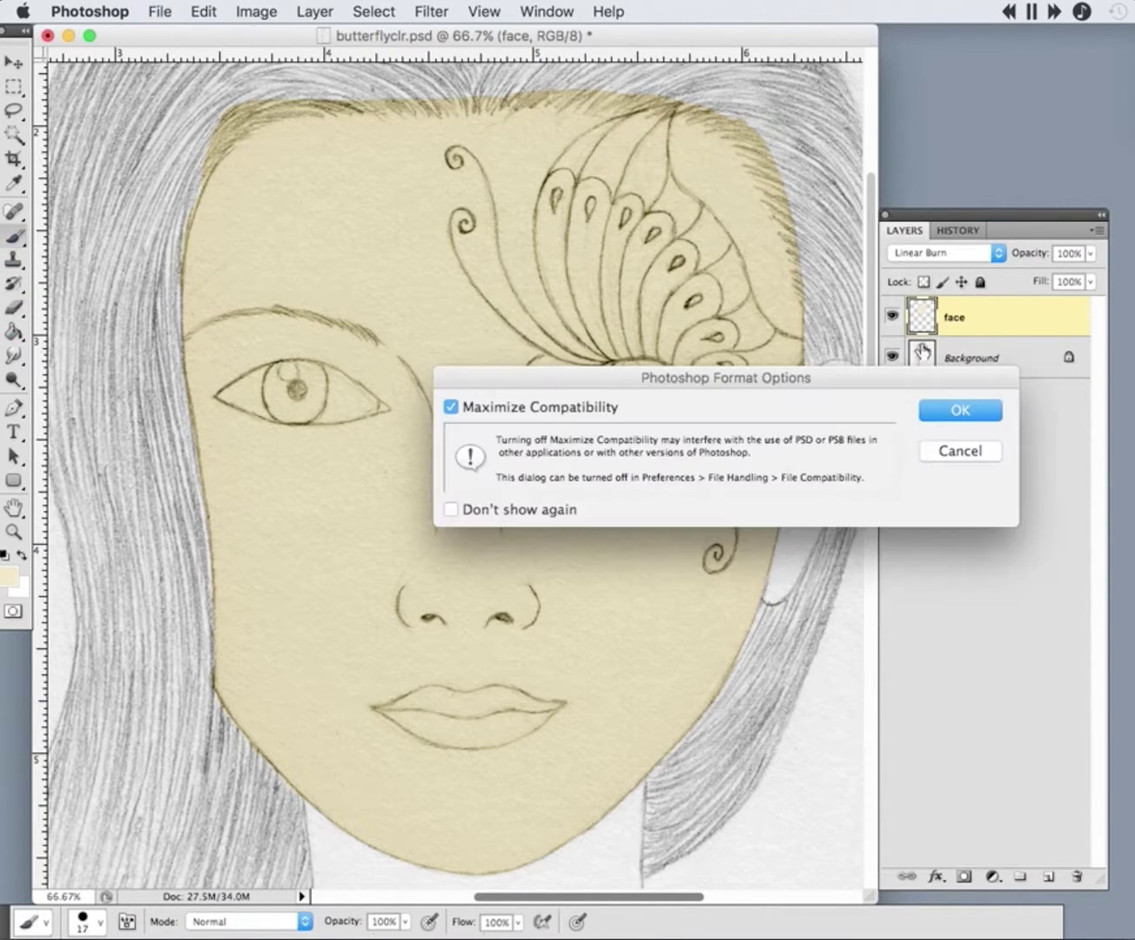
{"action": "key", "text": "Return"}
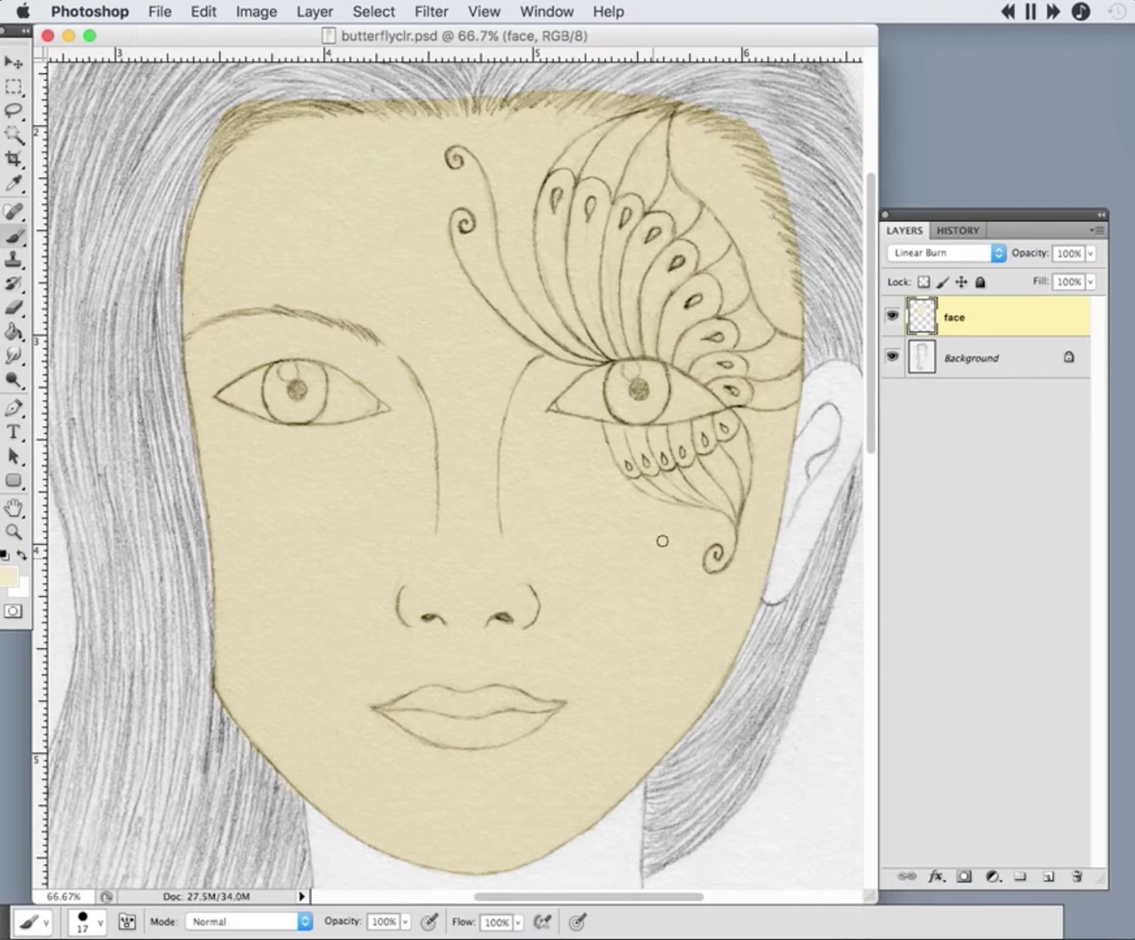
- Add a layer named "neck" in Linear Burn mode and hide the face layer
{"action": "scroll", "coordinate": [662, 540], "scroll_direction": "down", "scroll_amount": 5}
{"action": "key", "text": "super+shift+alt+n"}
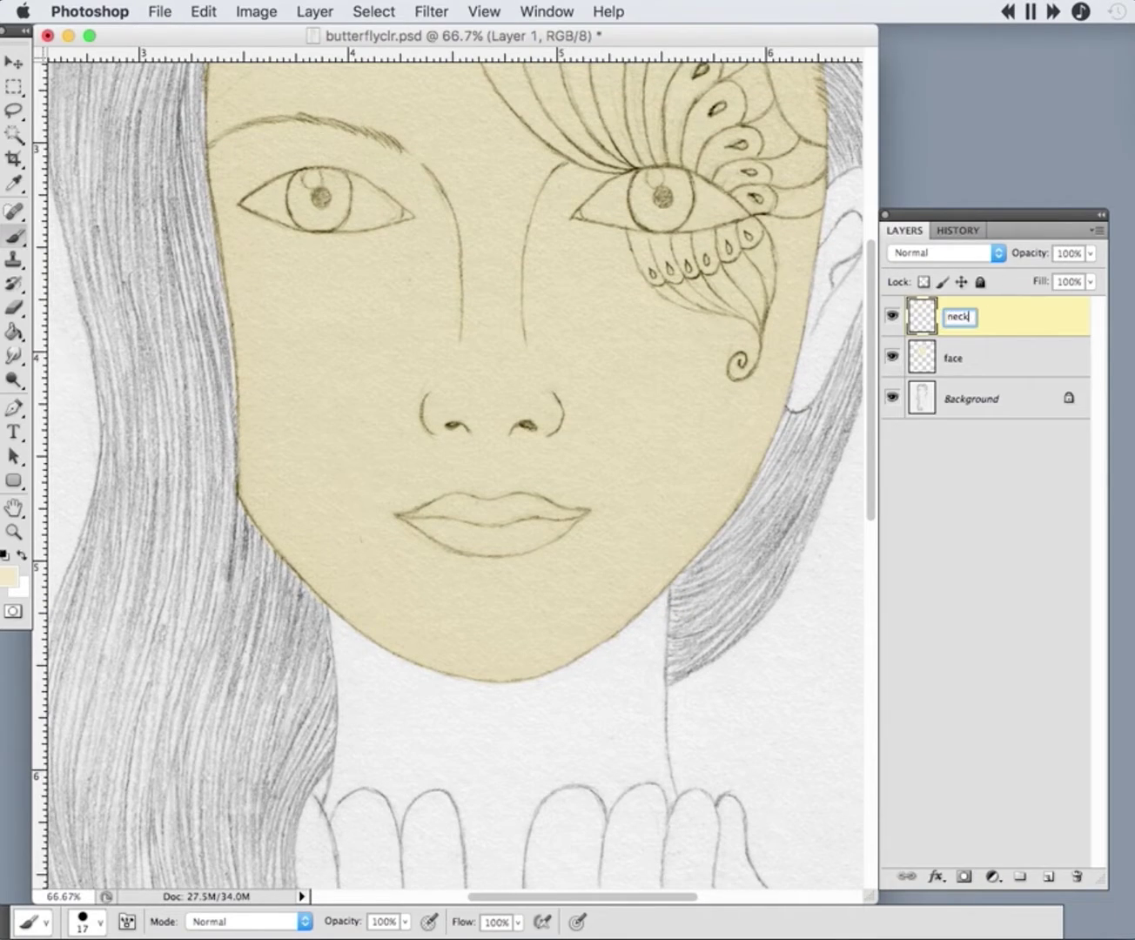
{"action": "type", "text": "neck"}
{"action": "left_click", "coordinate": [944, 252]}
{"action": "left_click", "coordinate": [917, 314]}
{"action": "left_click", "coordinate": [892, 356]}
- Paint skin colour down both sides of the neck and along the underside of the chin
{"action": "scroll", "coordinate": [298, 512], "scroll_direction": "down", "scroll_amount": 3}
{"action": "mouse_move", "coordinate": [354, 526]}
{"action": "left_mouse_down"}
{"action": "mouse_move", "coordinate": [360, 584]}
{"action": "mouse_move", "coordinate": [364, 500]}
{"action": "left_mouse_up"}
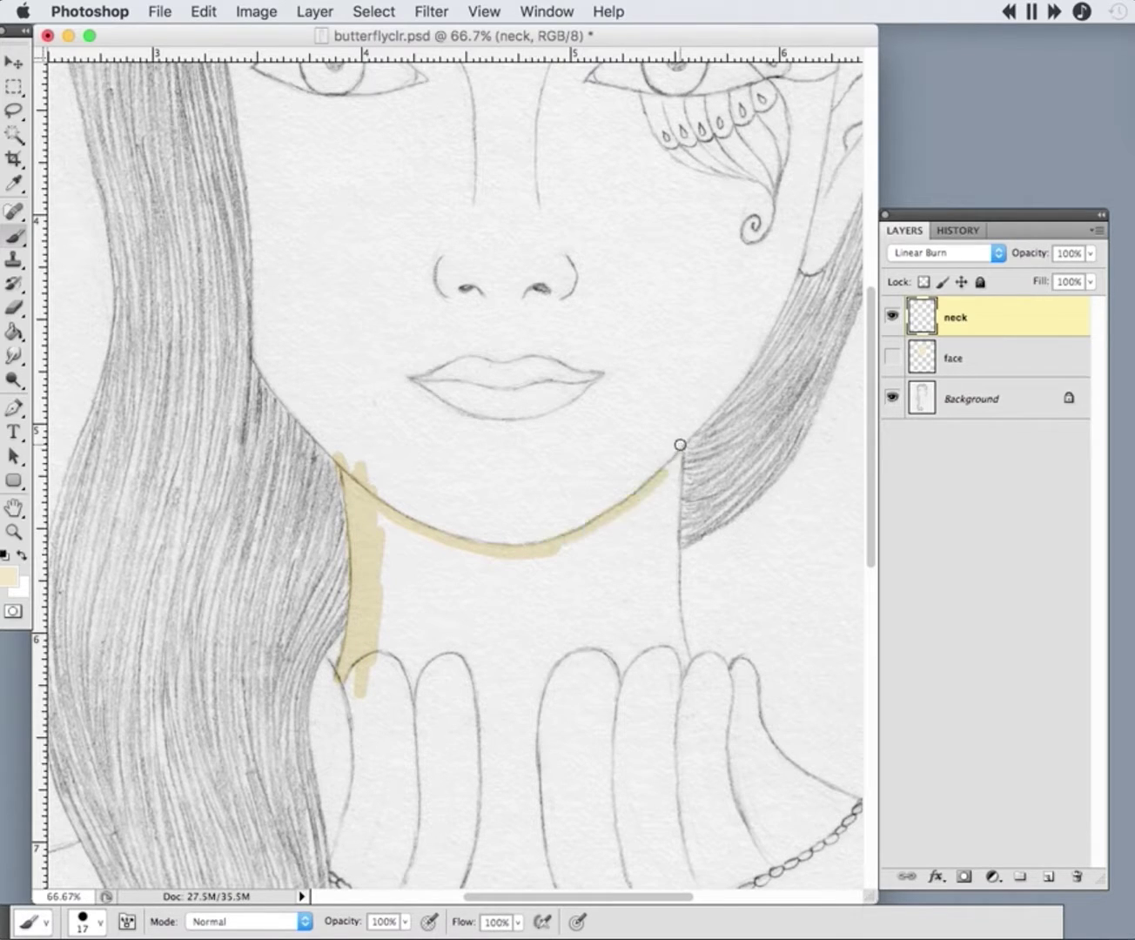
{"action": "left_click_drag", "start_coordinate": [679, 445], "coordinate": [669, 666]}
{"action": "scroll", "coordinate": [600, 565], "scroll_direction": "down", "scroll_amount": 5}
{"action": "scroll", "coordinate": [522, 435], "scroll_direction": "up", "scroll_amount": 2}
- Clean up the neck's upper corners and paint the neck edge around the fingertips and between the hands
{"action": "key", "text": "e"}
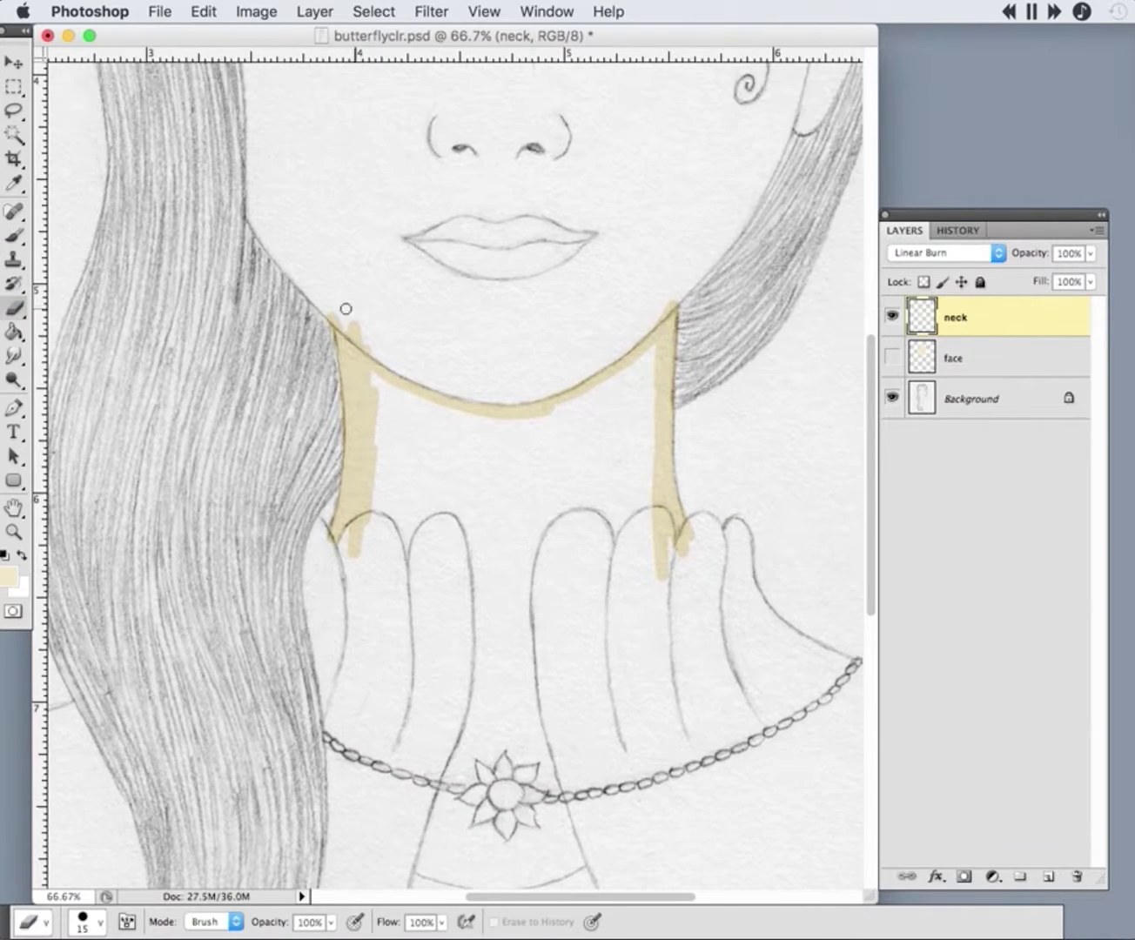
{"action": "key", "text": "b"}
{"action": "left_click_drag", "start_coordinate": [666, 328], "coordinate": [634, 374]}
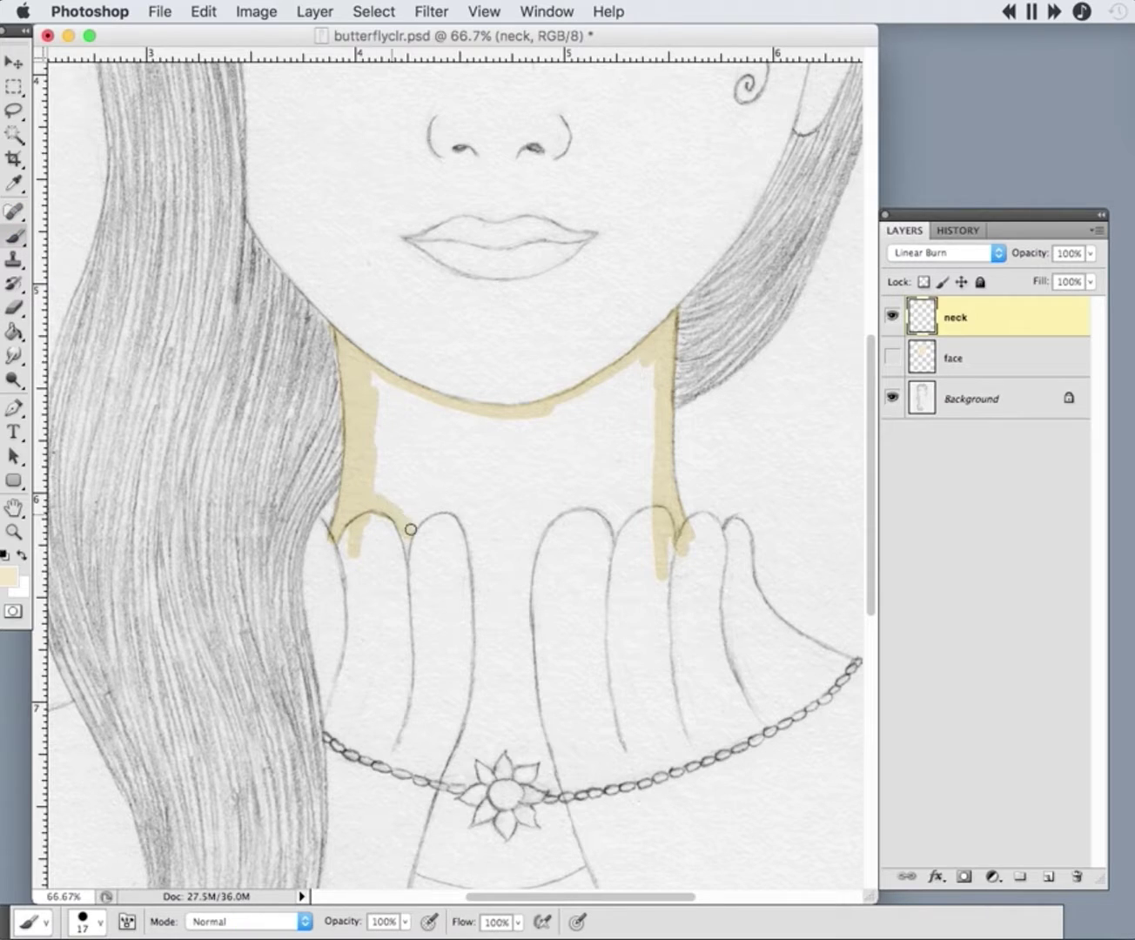
{"action": "mouse_move", "coordinate": [410, 530]}
{"action": "left_mouse_down"}
{"action": "mouse_move", "coordinate": [449, 506]}
{"action": "mouse_move", "coordinate": [470, 532]}
{"action": "left_mouse_up"}
{"action": "mouse_move", "coordinate": [615, 518]}
{"action": "left_mouse_down"}
{"action": "mouse_move", "coordinate": [526, 680]}
{"action": "mouse_move", "coordinate": [481, 662]}
{"action": "left_mouse_up"}
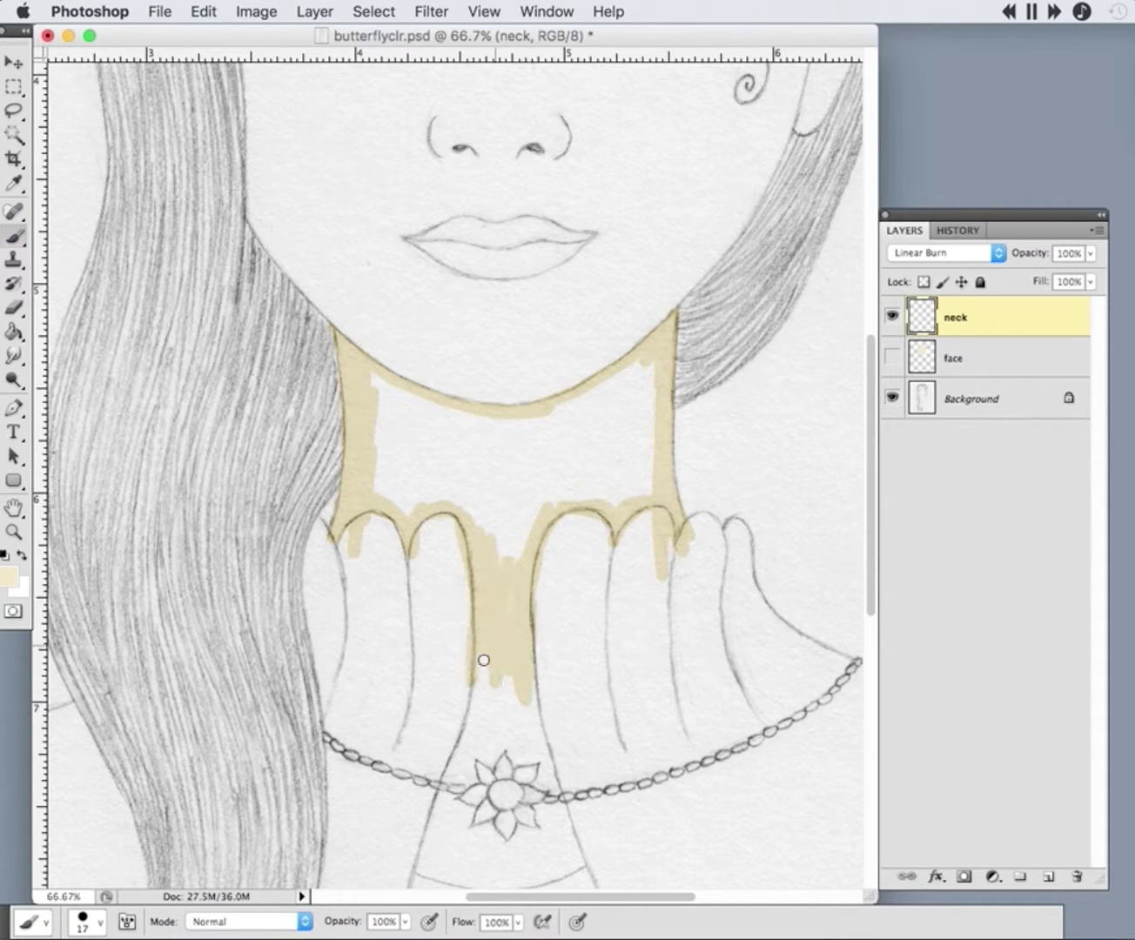
- Touch up the neck edge and erase the skin colour that spills onto the fingers
{"action": "key", "text": "e"}
{"action": "key", "text": "b"}
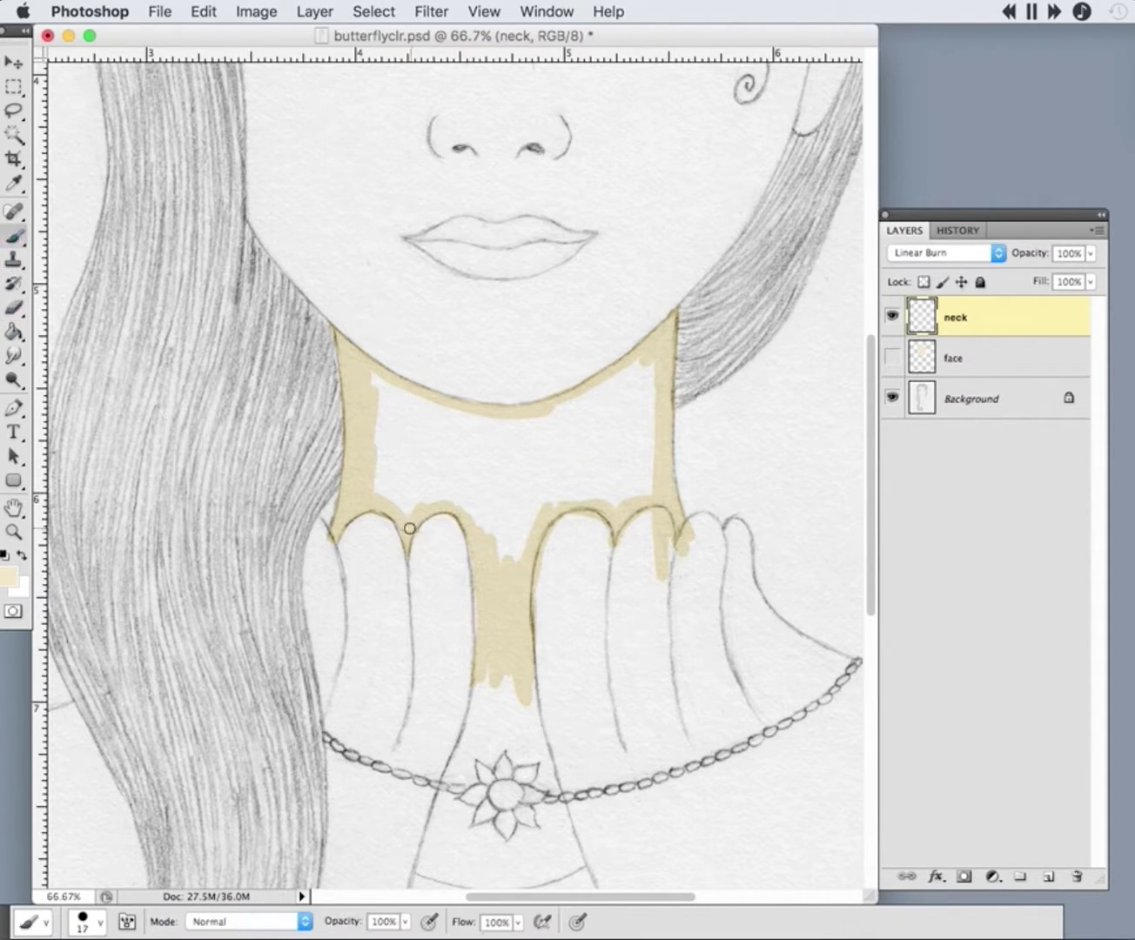
{"action": "key", "text": "e"}
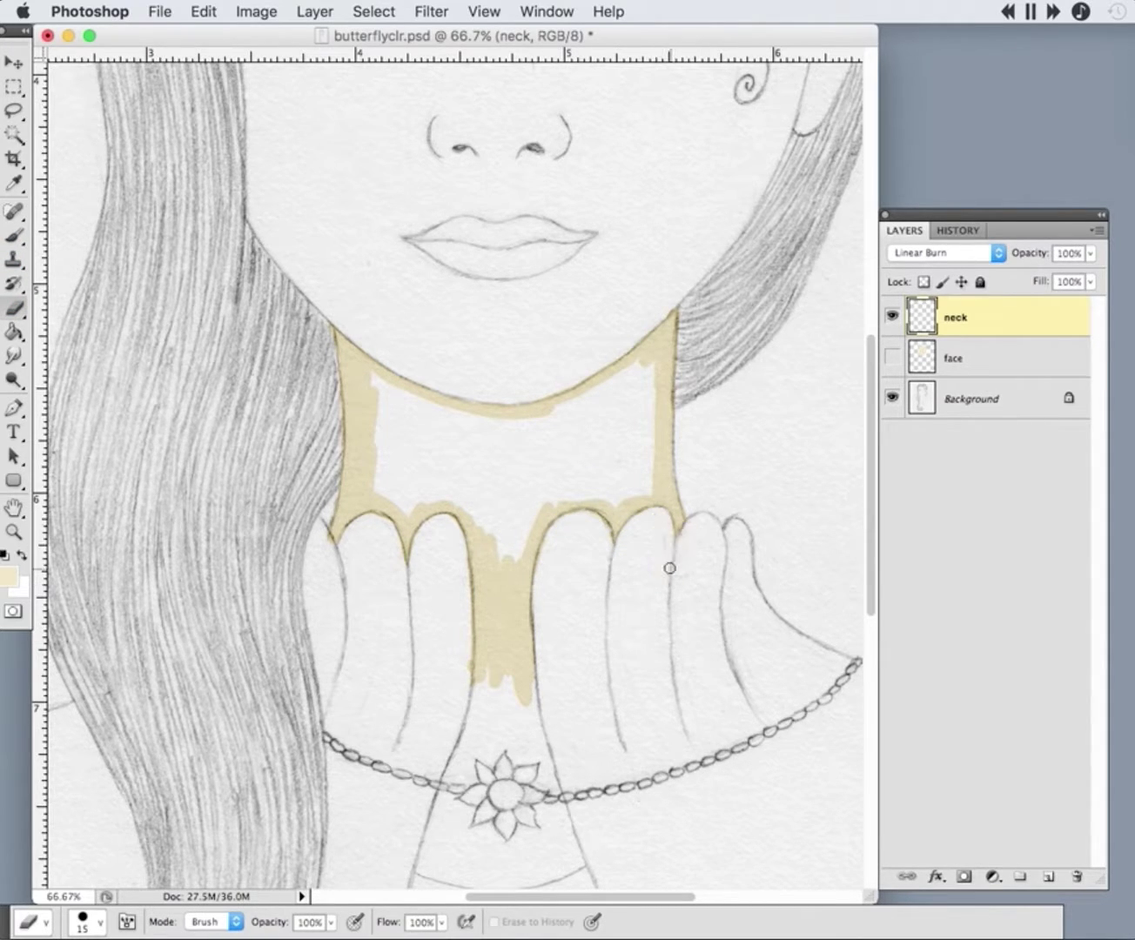
- Paint the skin-colour edges of the lower neck from between the hands down to the curved neckline
{"action": "key", "text": "b"}
{"action": "scroll", "coordinate": [539, 643], "scroll_direction": "down", "scroll_amount": 3}
{"action": "left_click_drag", "start_coordinate": [401, 734], "coordinate": [491, 496]}
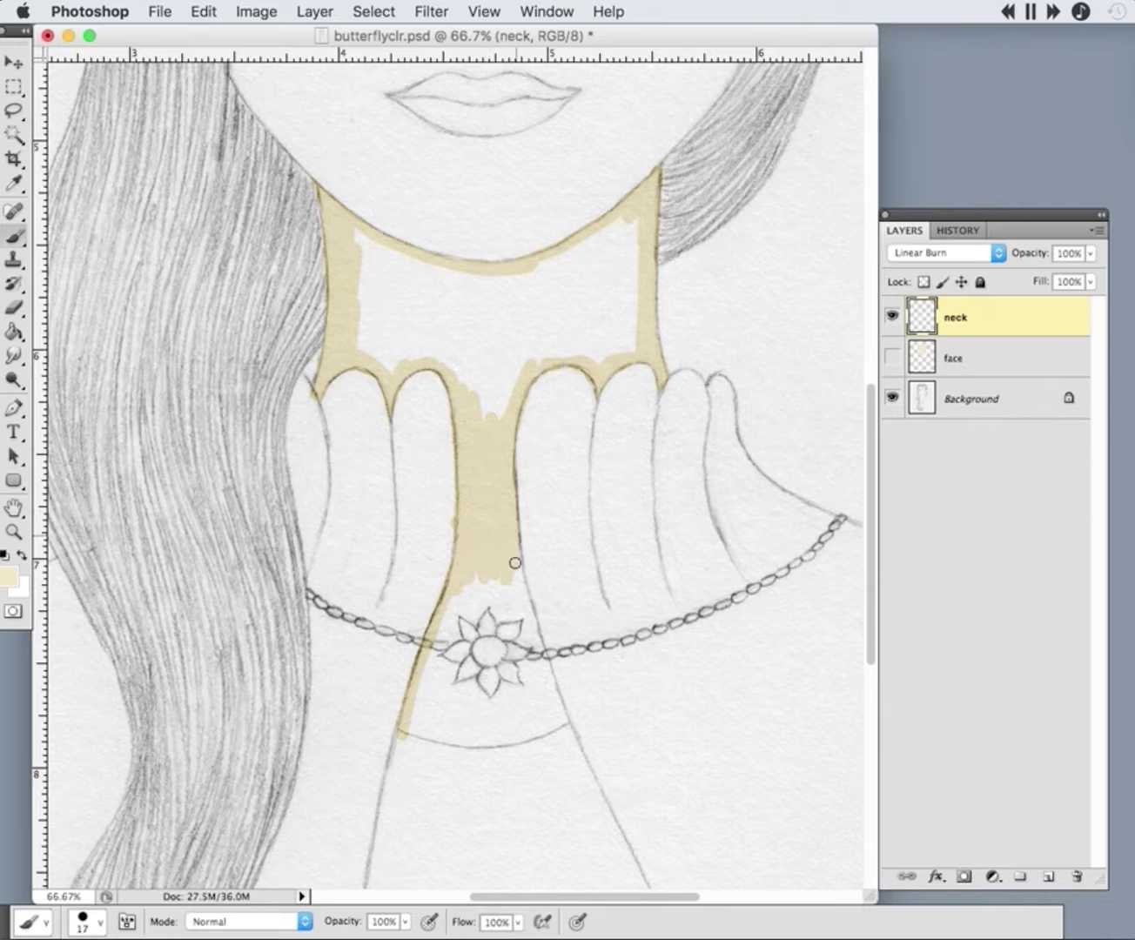
{"action": "mouse_move", "coordinate": [513, 563]}
{"action": "left_mouse_down"}
{"action": "mouse_move", "coordinate": [554, 711]}
{"action": "mouse_move", "coordinate": [544, 624]}
{"action": "left_mouse_up"}
- Fill the rest of the neck with skin colour, including the area around the flower down to the neckline
{"action": "key", "text": "e"}
{"action": "key", "text": "b"}
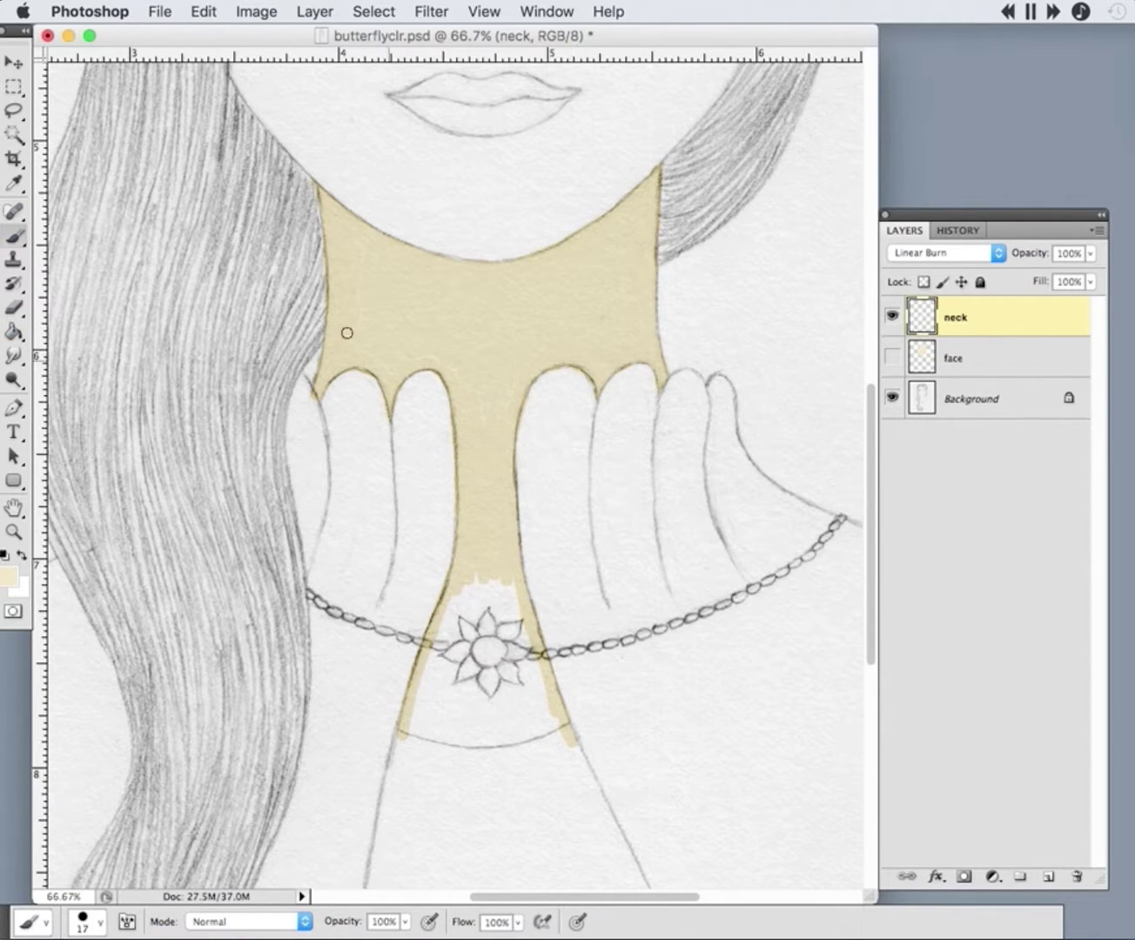
{"action": "mouse_move", "coordinate": [419, 720]}
{"action": "left_mouse_down"}
{"action": "mouse_move", "coordinate": [489, 743]}
{"action": "mouse_move", "coordinate": [412, 731]}
{"action": "mouse_move", "coordinate": [523, 691]}
{"action": "mouse_move", "coordinate": [533, 713]}
{"action": "mouse_move", "coordinate": [512, 612]}
{"action": "mouse_move", "coordinate": [458, 642]}
{"action": "mouse_move", "coordinate": [445, 607]}
{"action": "mouse_move", "coordinate": [452, 664]}
{"action": "mouse_move", "coordinate": [420, 711]}
{"action": "mouse_move", "coordinate": [443, 688]}
{"action": "left_mouse_up"}
- Erase the skin colour from the flower's petals and centre and from below the neckline
{"action": "key", "text": "super+plus"}
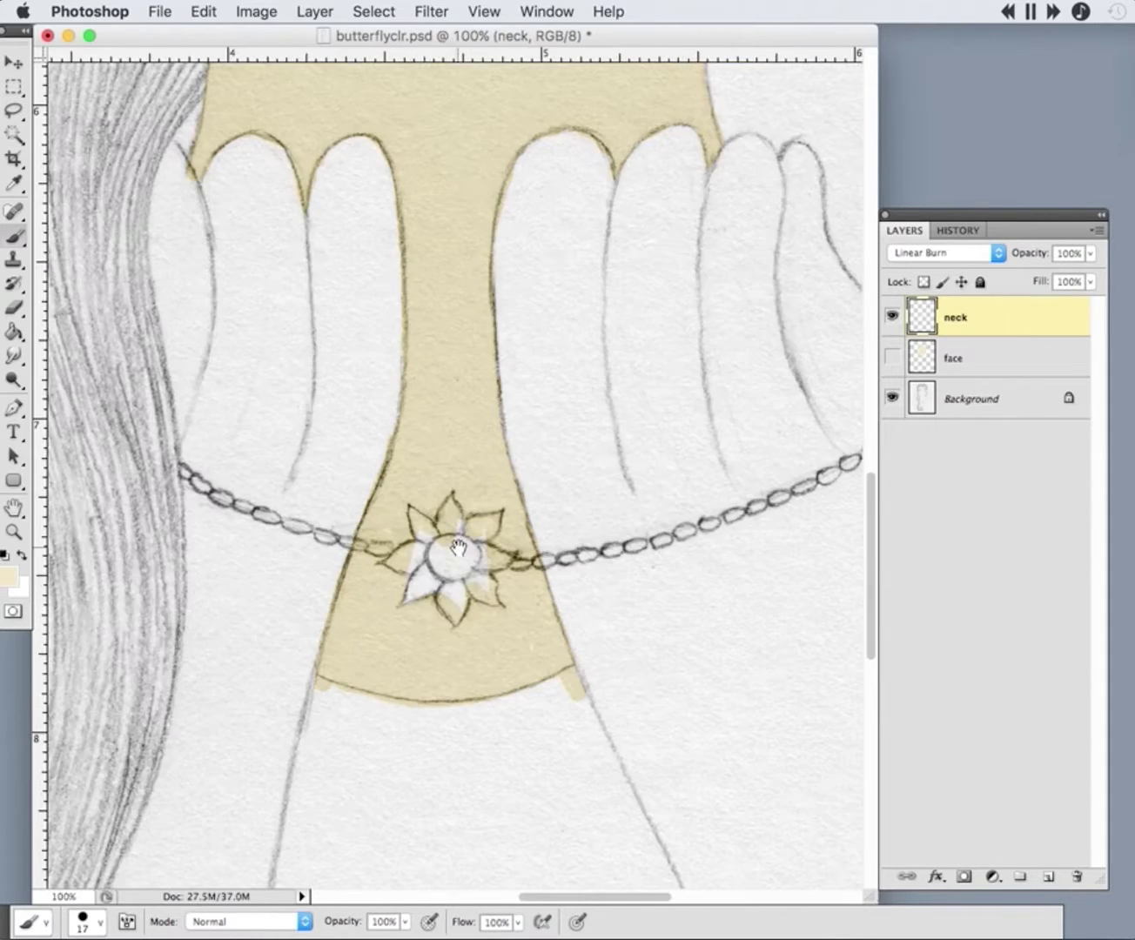
{"action": "key", "text": "e"}
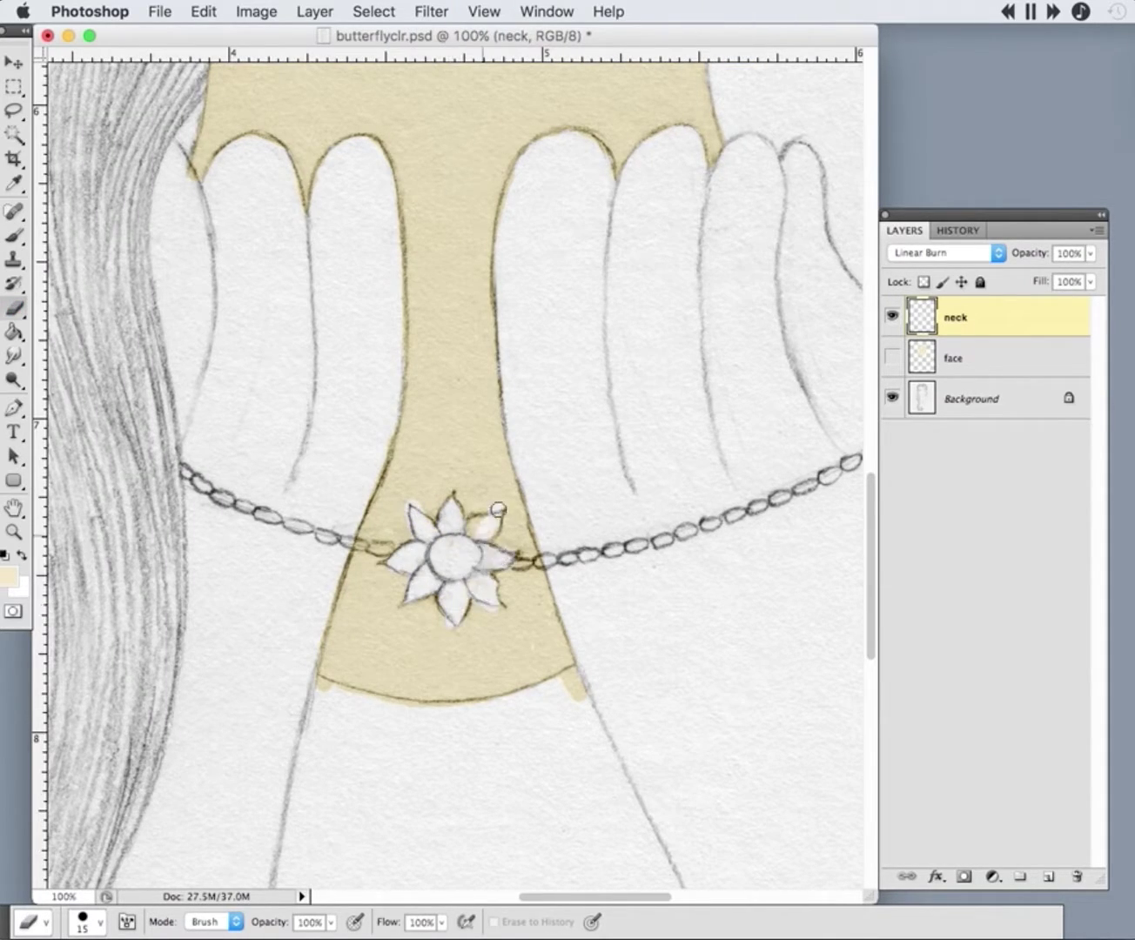
{"action": "left_click", "coordinate": [19, 238]}
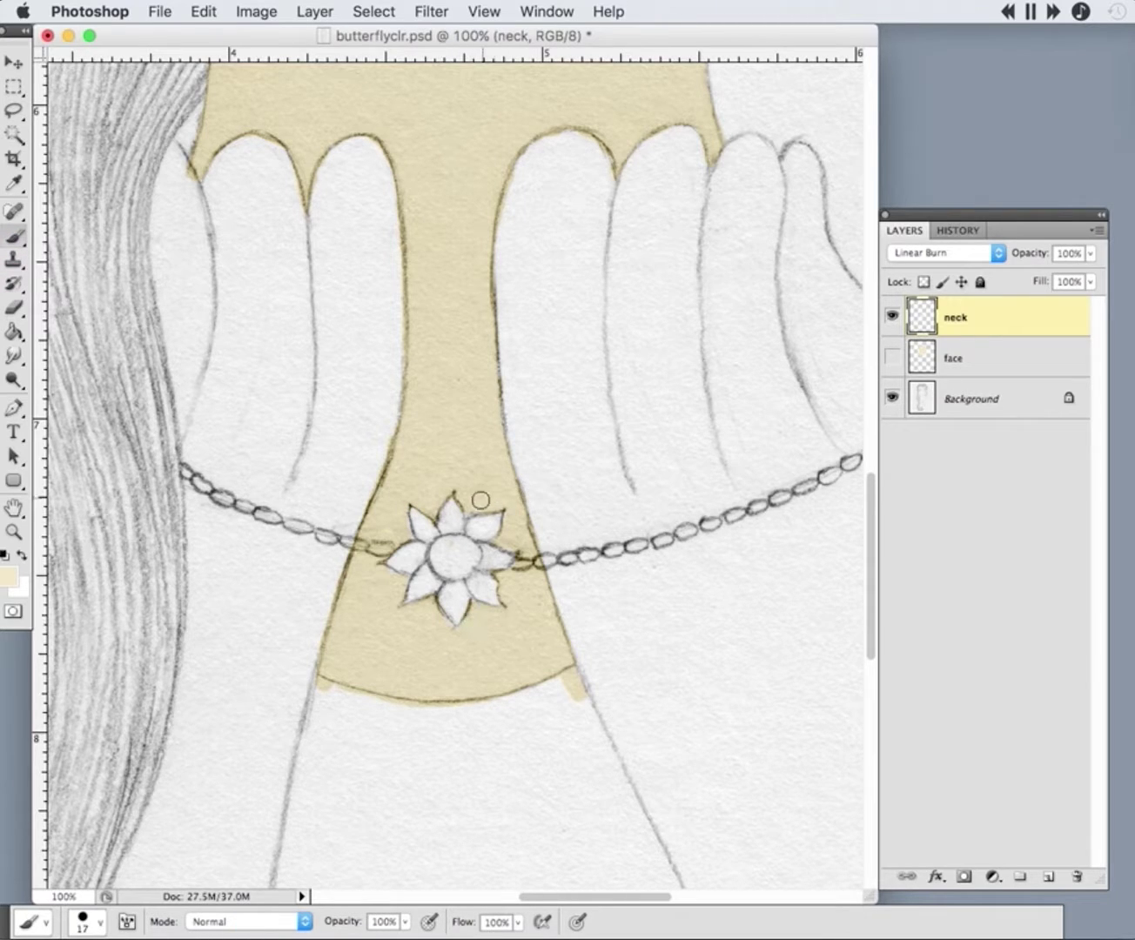
{"action": "key", "text": "e"}
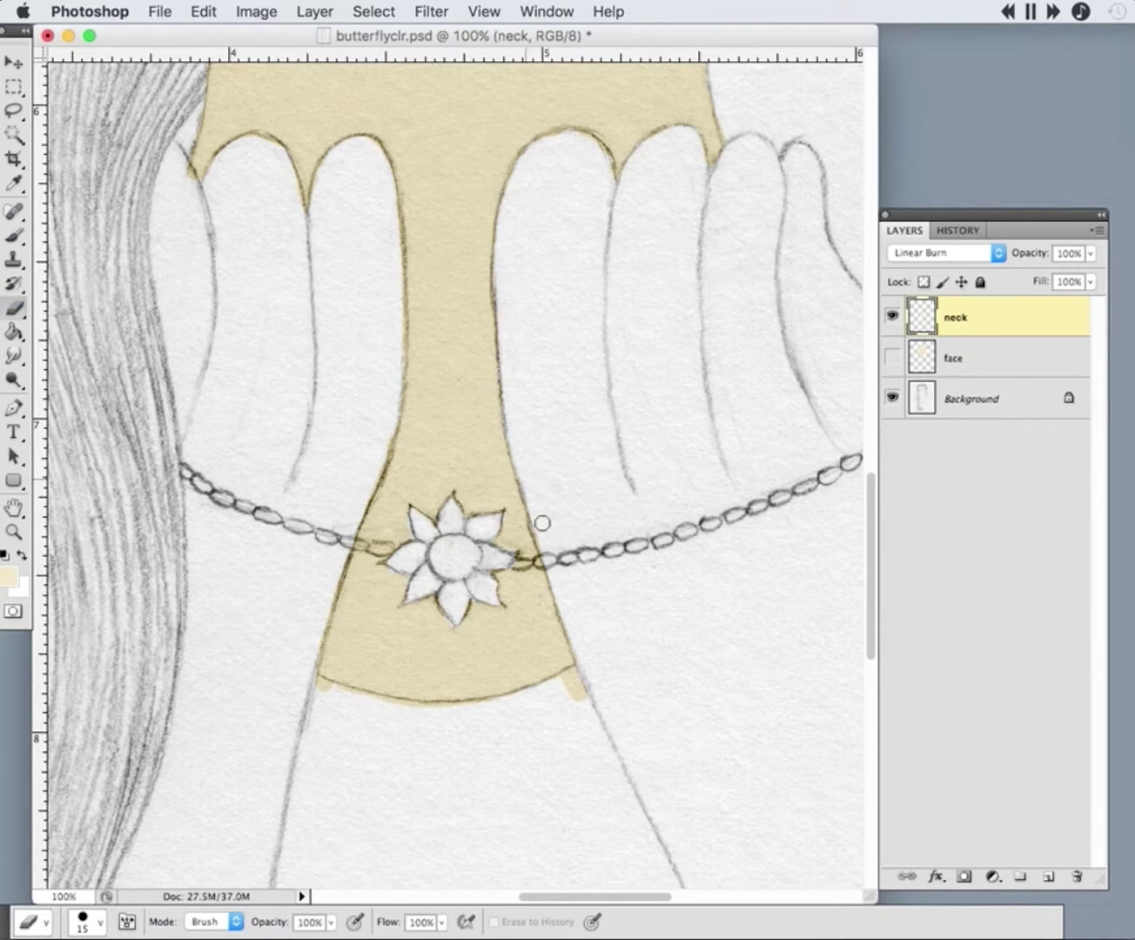
{"action": "key", "text": "b"}
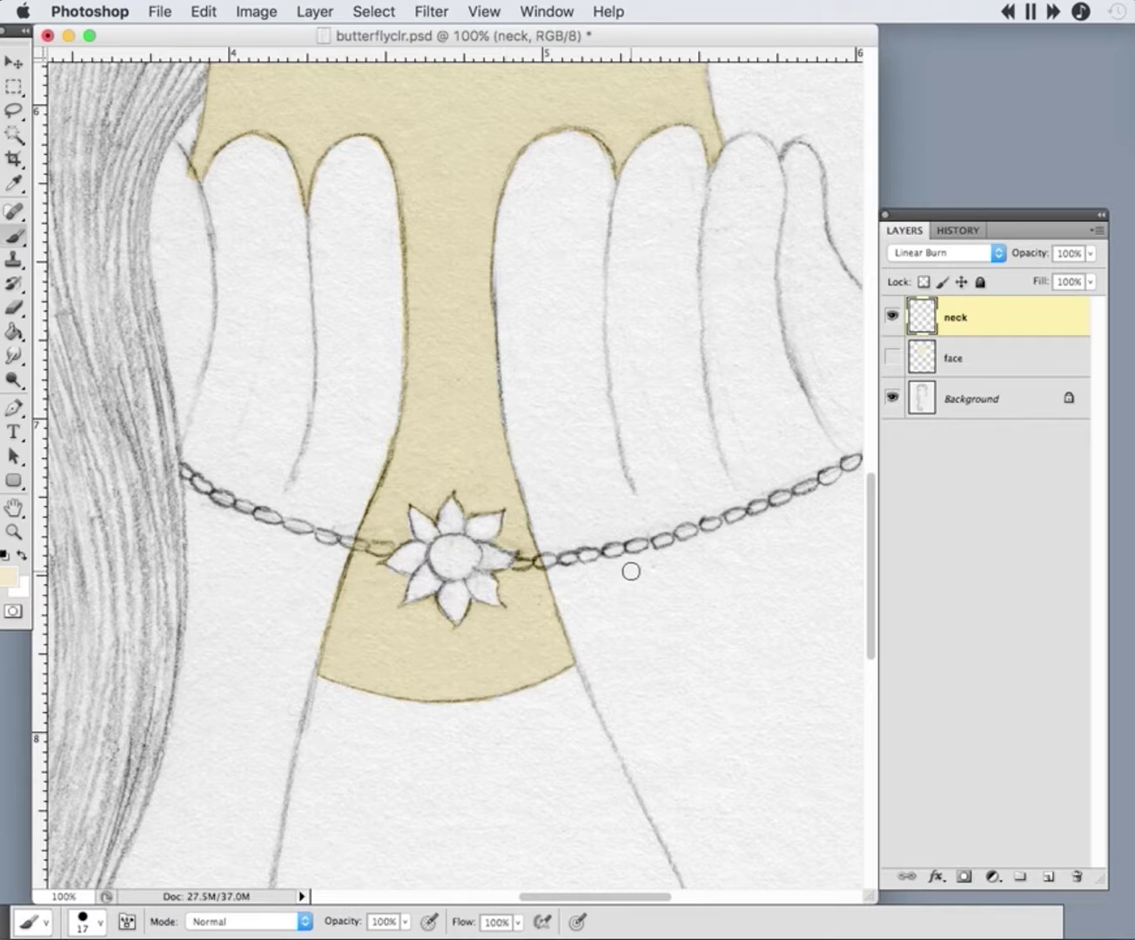
- Refine the neck colour's edges at the jaw corners and around the fingertips with the brush and eraser
{"action": "scroll", "coordinate": [630, 571], "scroll_direction": "up", "scroll_amount": 8}
{"action": "key", "text": "e"}
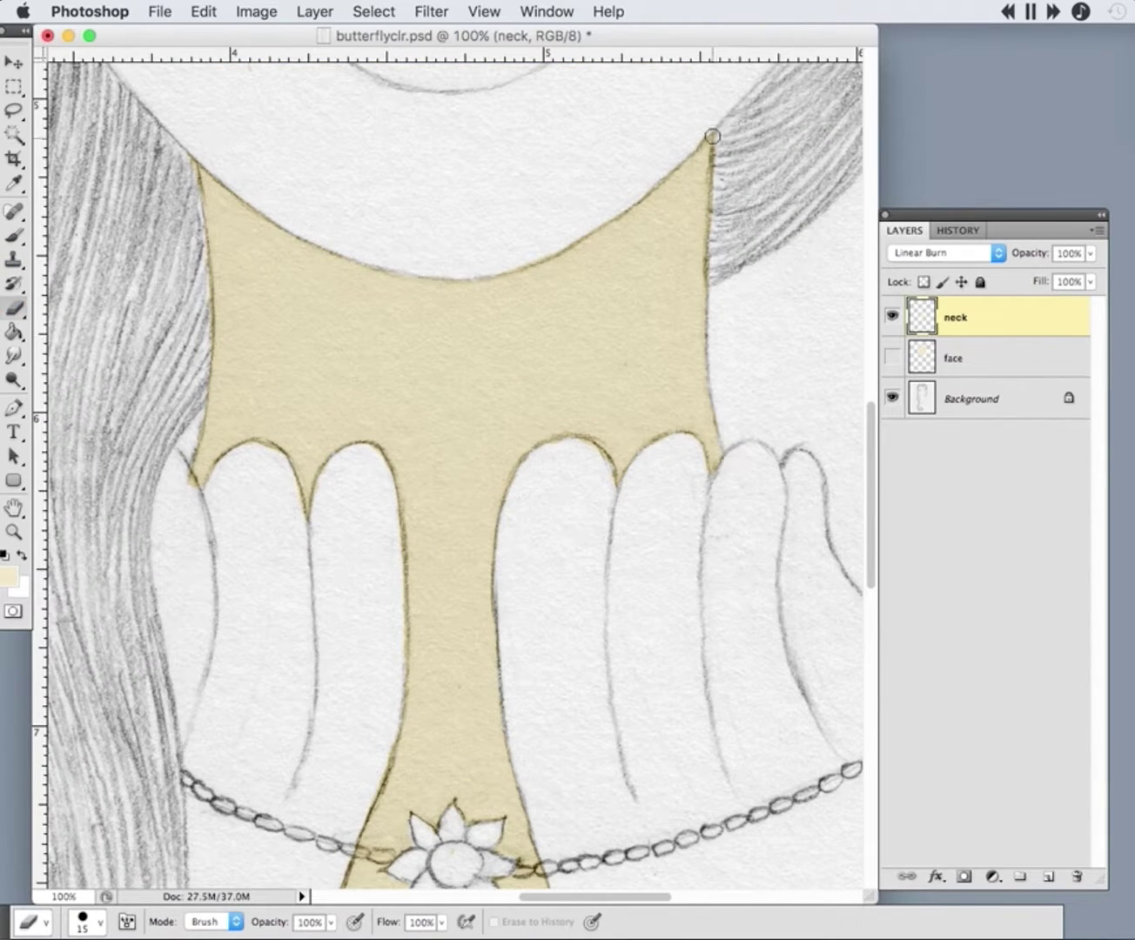
{"action": "key", "text": "b"}
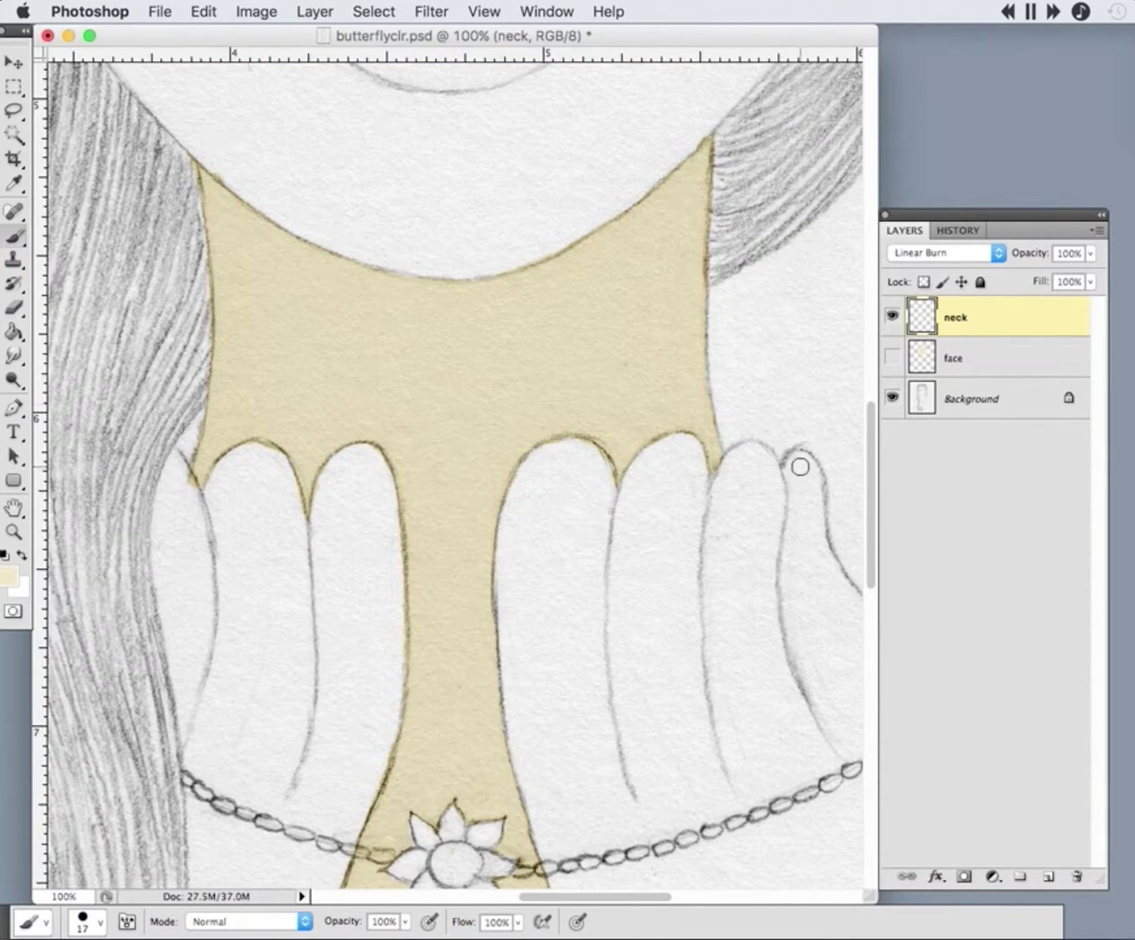
{"action": "key", "text": "e"}
{"action": "key", "text": "b"}
{"action": "key", "text": "e"}
- Add a layer named "lips" and set its blend mode to Linear Burn
{"action": "key", "text": "super+minus"}
{"action": "scroll", "coordinate": [452, 470], "scroll_direction": "up", "scroll_amount": 10}
{"action": "key", "text": "b"}
{"action": "left_click", "coordinate": [1049, 875]}
{"action": "double_click", "coordinate": [957, 317]}
{"action": "type", "text": "l"}
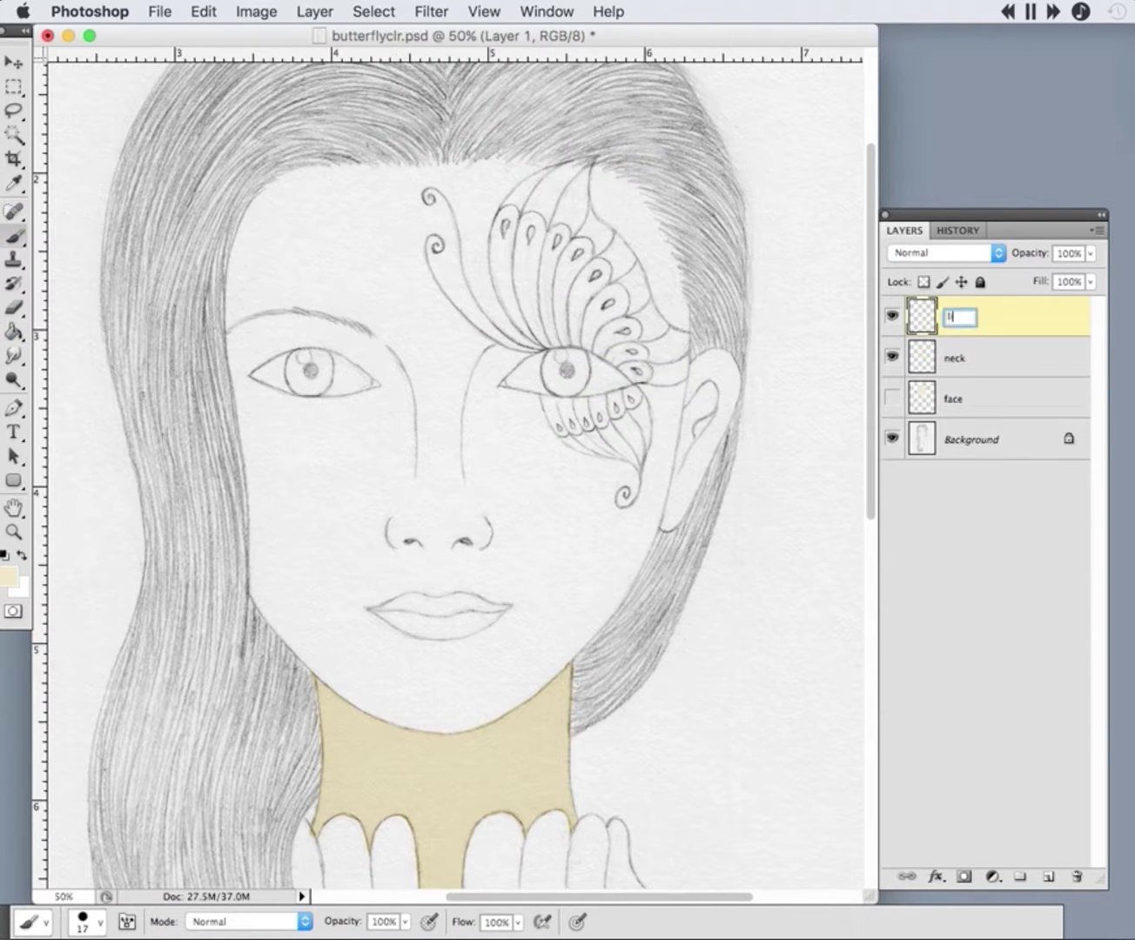
{"action": "type", "text": "ips"}
{"action": "left_click", "coordinate": [944, 253]}
{"action": "left_click", "coordinate": [930, 322]}
- Add a layer named "ears" in Linear Burn mode and place it below the lips layer
{"action": "scroll", "coordinate": [451, 470], "scroll_direction": "down", "scroll_amount": 3}
{"action": "left_click", "coordinate": [1049, 876]}
{"action": "double_click", "coordinate": [957, 316]}
{"action": "type", "text": "ear"}
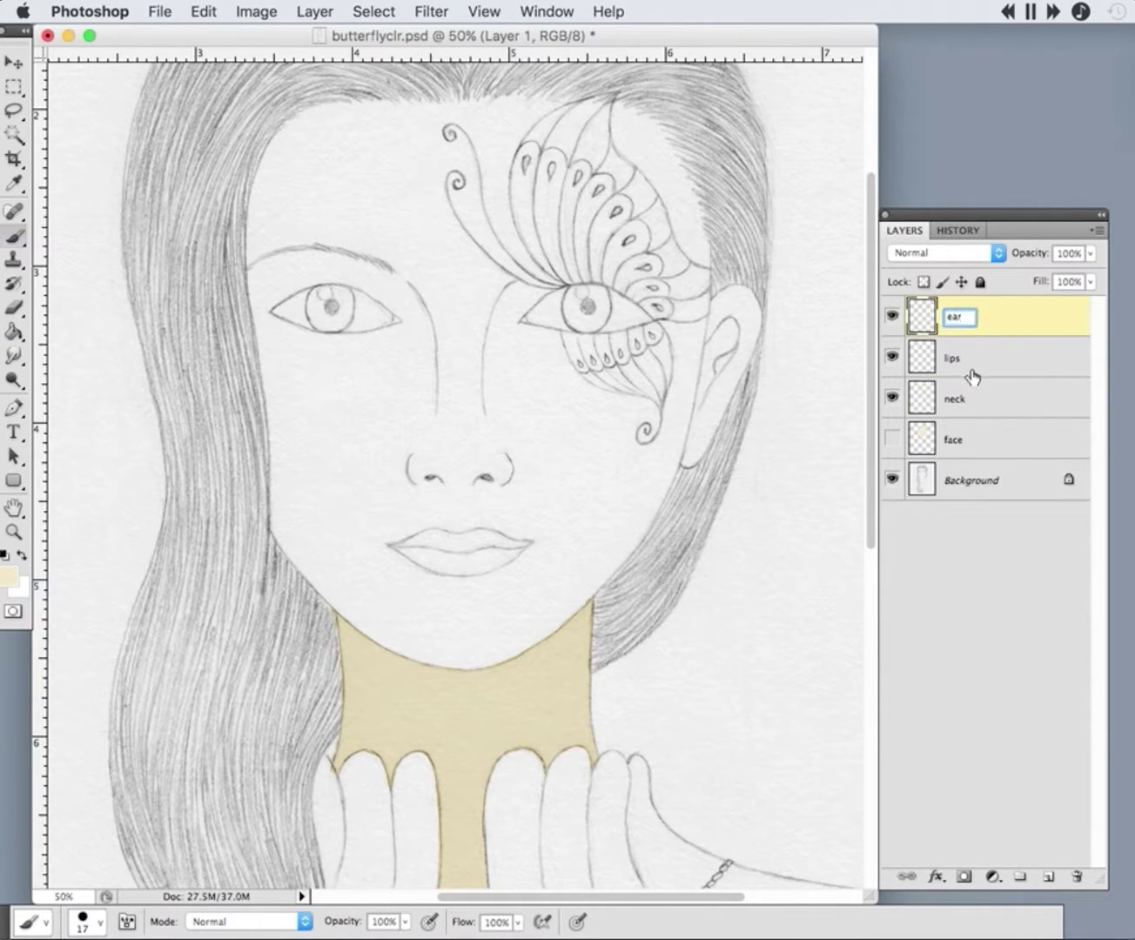
{"action": "type", "text": "s"}
{"action": "key", "text": "Return"}
{"action": "left_click", "coordinate": [926, 253]}
{"action": "left_click", "coordinate": [931, 324]}
{"action": "left_click_drag", "start_coordinate": [955, 315], "coordinate": [958, 376]}
- Paint the ear with the skin colour on the ears layer and erase the overspill around its outline
{"action": "left_click", "coordinate": [14, 531]}
{"action": "left_click_drag", "start_coordinate": [626, 243], "coordinate": [835, 557]}
{"action": "key", "text": "e"}
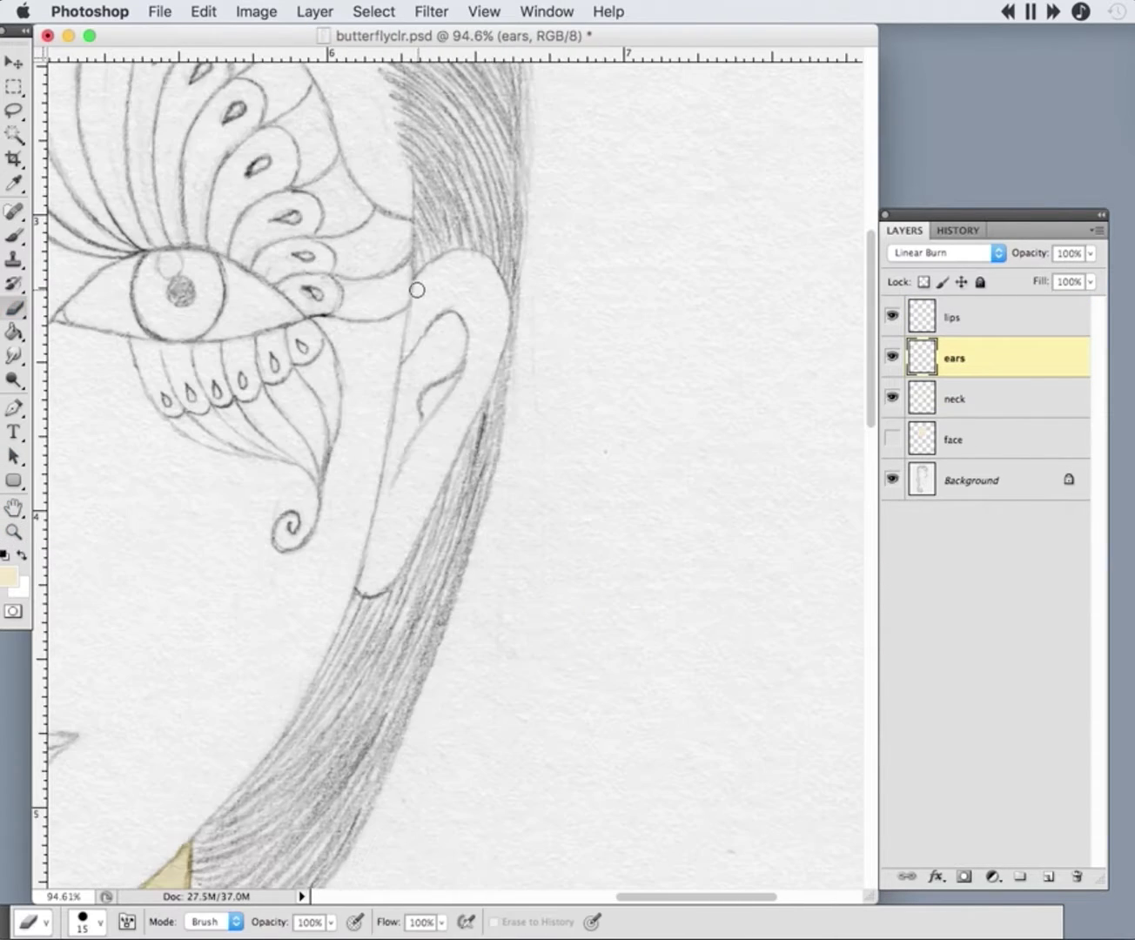
{"action": "key", "text": "b"}
{"action": "mouse_move", "coordinate": [408, 295]}
{"action": "left_mouse_down"}
{"action": "mouse_move", "coordinate": [483, 261]}
{"action": "mouse_move", "coordinate": [476, 401]}
{"action": "mouse_move", "coordinate": [383, 580]}
{"action": "mouse_move", "coordinate": [426, 300]}
{"action": "mouse_move", "coordinate": [448, 413]}
{"action": "left_mouse_up"}
{"action": "key", "text": "e"}
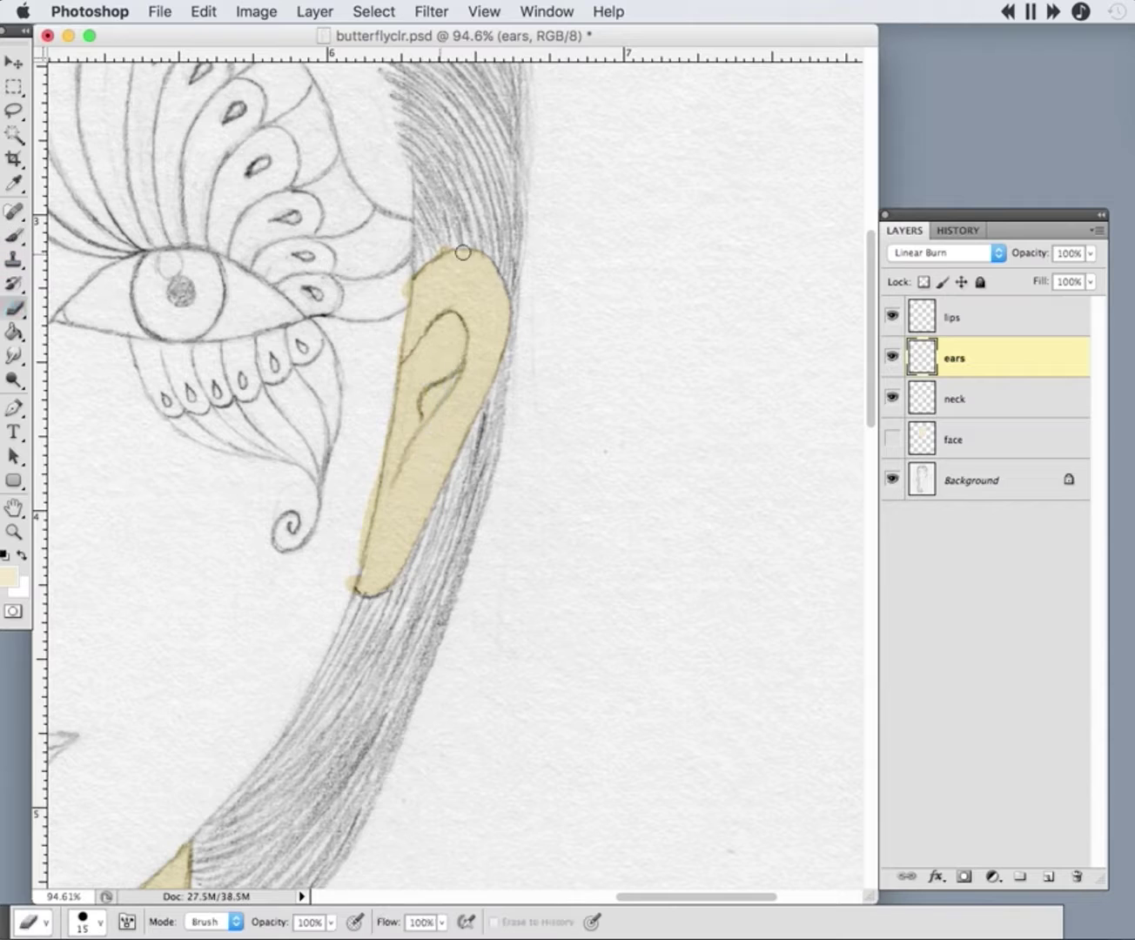
- Show the face layer and erase its skin colour from inside the eye without the butterfly wing
{"action": "key", "text": "super+minus"}
{"action": "scroll", "coordinate": [453, 470], "scroll_direction": "left", "scroll_amount": 5}
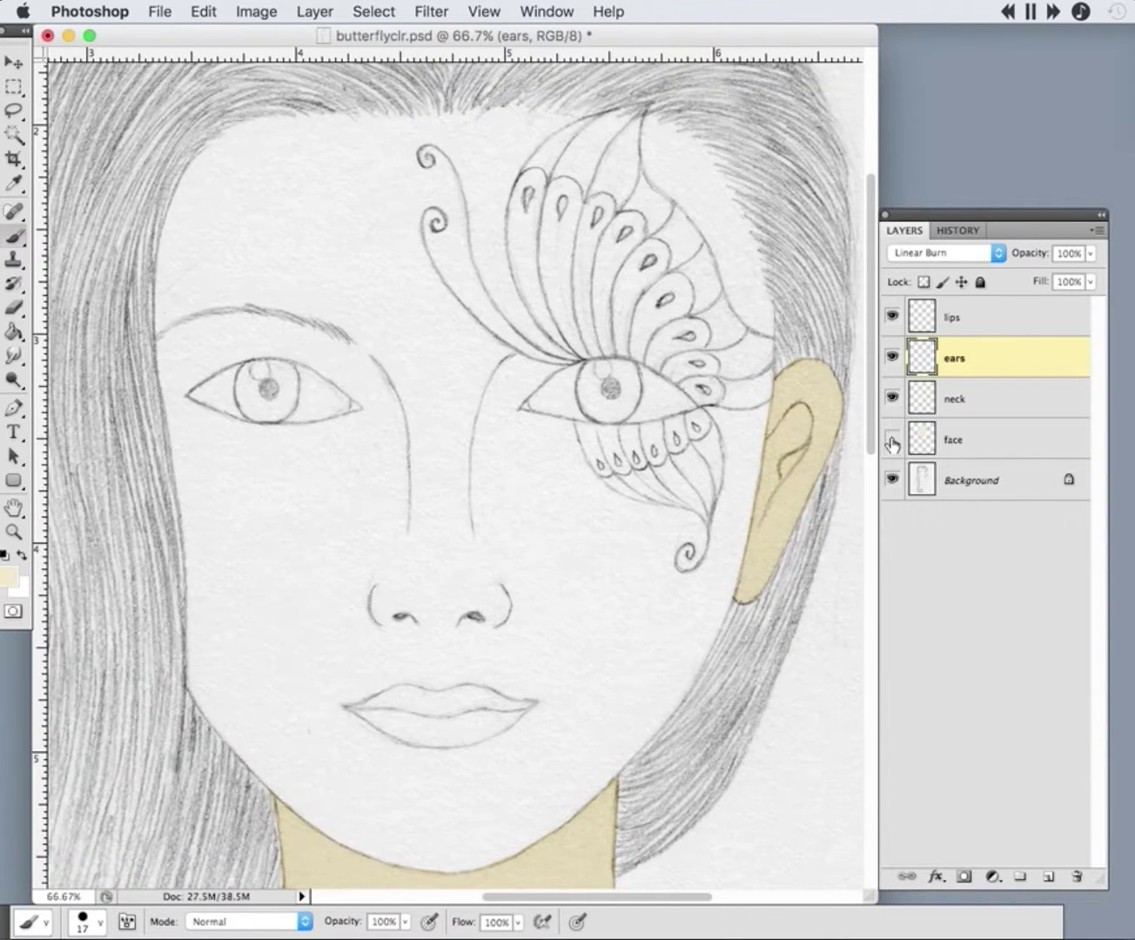
{"action": "left_click", "coordinate": [892, 438]}
{"action": "left_click", "coordinate": [954, 440]}
{"action": "mouse_move", "coordinate": [312, 376]}
{"action": "left_mouse_down"}
{"action": "mouse_move", "coordinate": [229, 393]}
{"action": "mouse_move", "coordinate": [332, 396]}
{"action": "mouse_move", "coordinate": [244, 419]}
{"action": "left_mouse_up"}
{"action": "key", "text": "b"}
{"action": "key", "text": "super+z"}
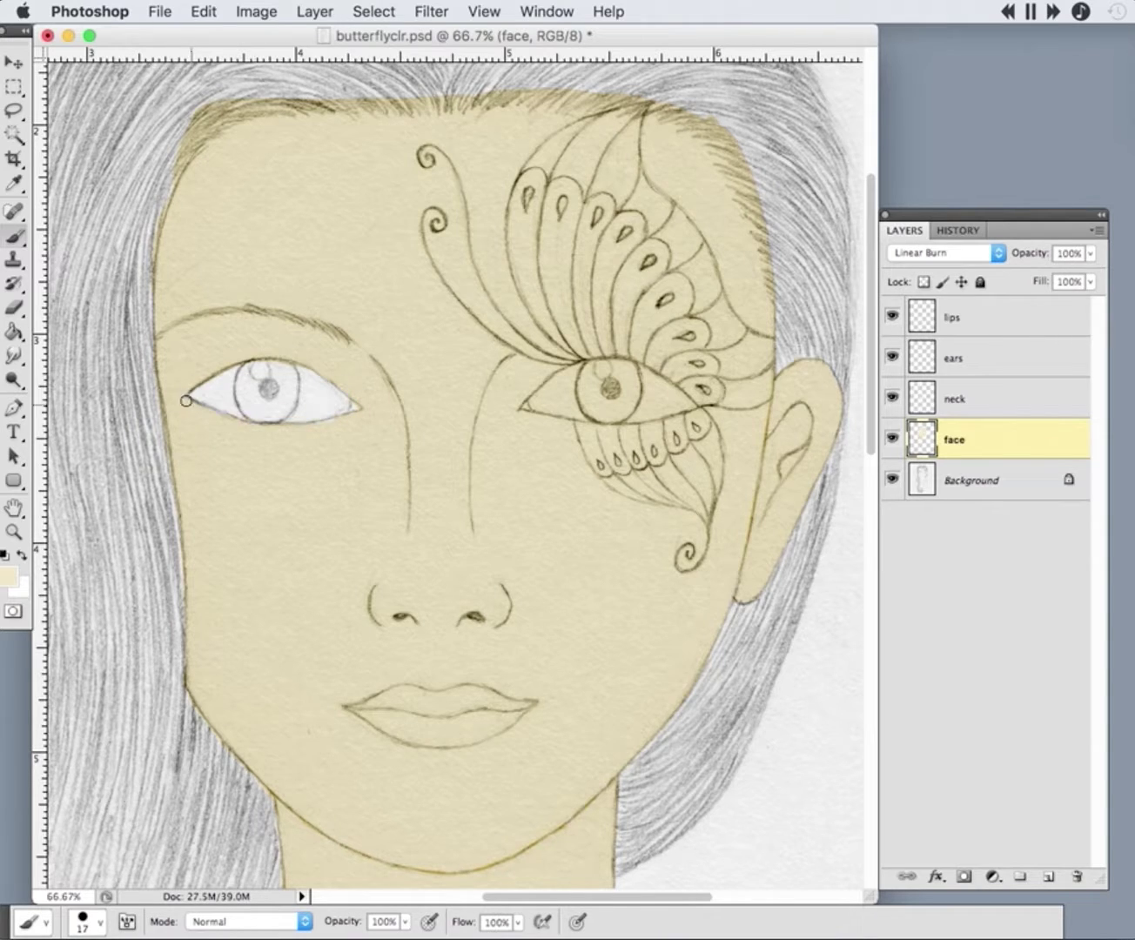
- Erase the face layer's skin colour from inside the eye with the butterfly wing and save the file
{"action": "key", "text": "e"}
{"action": "left_click_drag", "start_coordinate": [524, 412], "coordinate": [558, 387]}
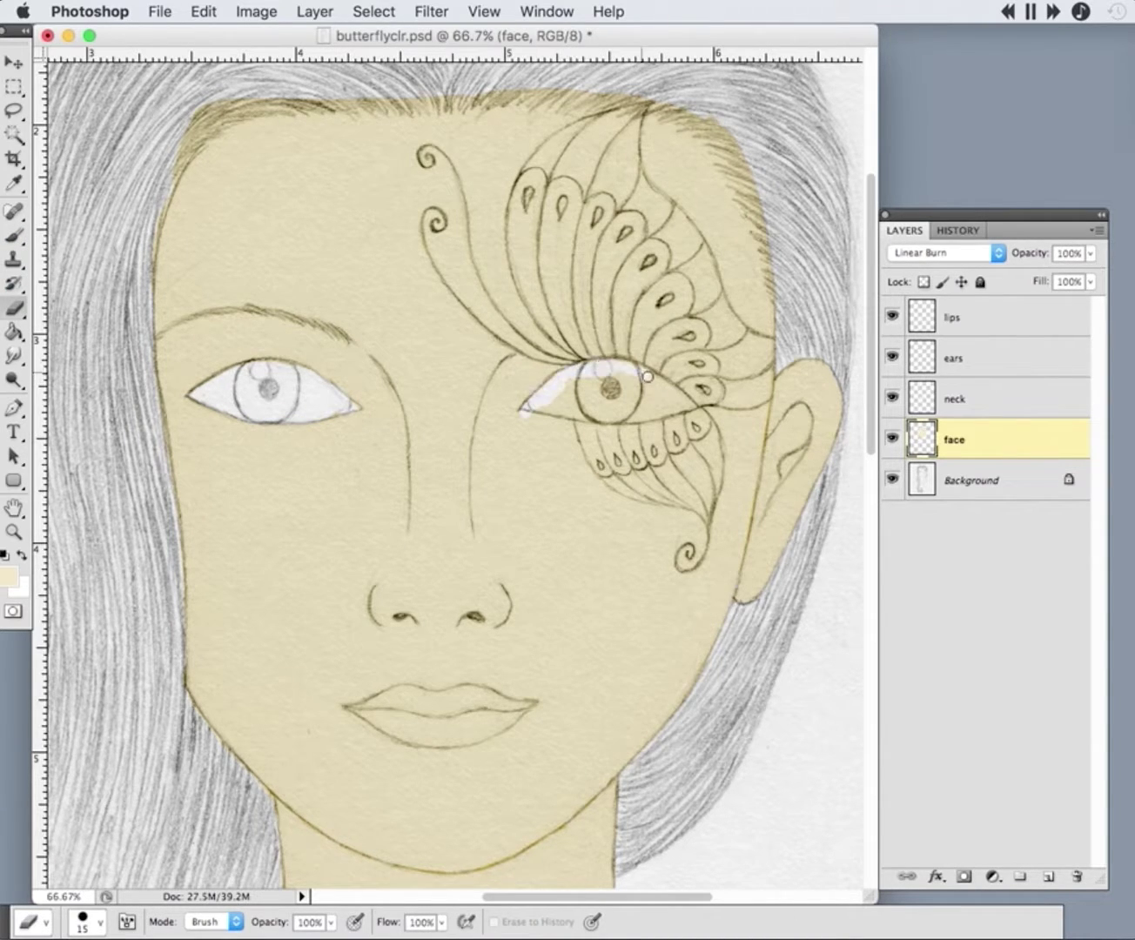
{"action": "left_click_drag", "start_coordinate": [647, 375], "coordinate": [573, 392]}
{"action": "key", "text": "b"}
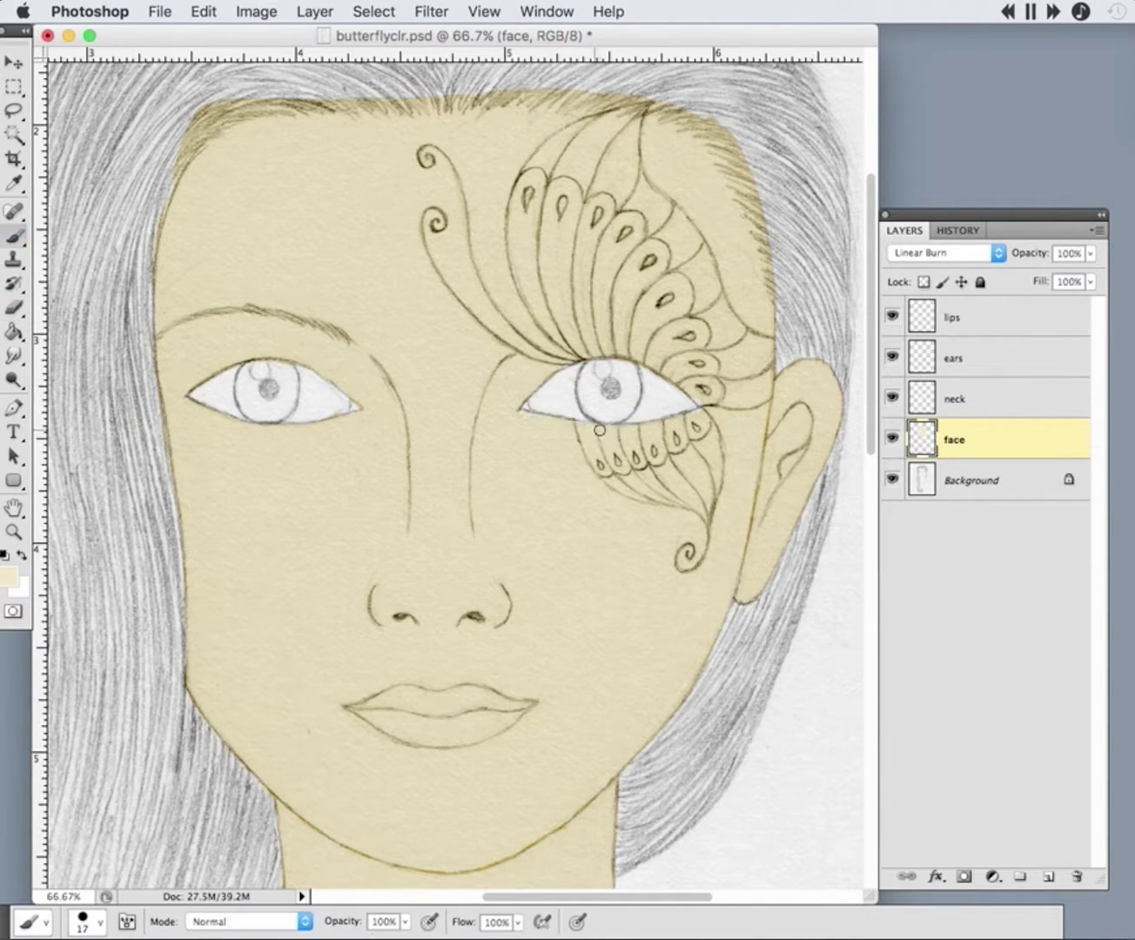
{"action": "key", "text": "super+s"}
- Hide the neck, ears and face layers and make the lips layer active
{"action": "left_click", "coordinate": [892, 397]}
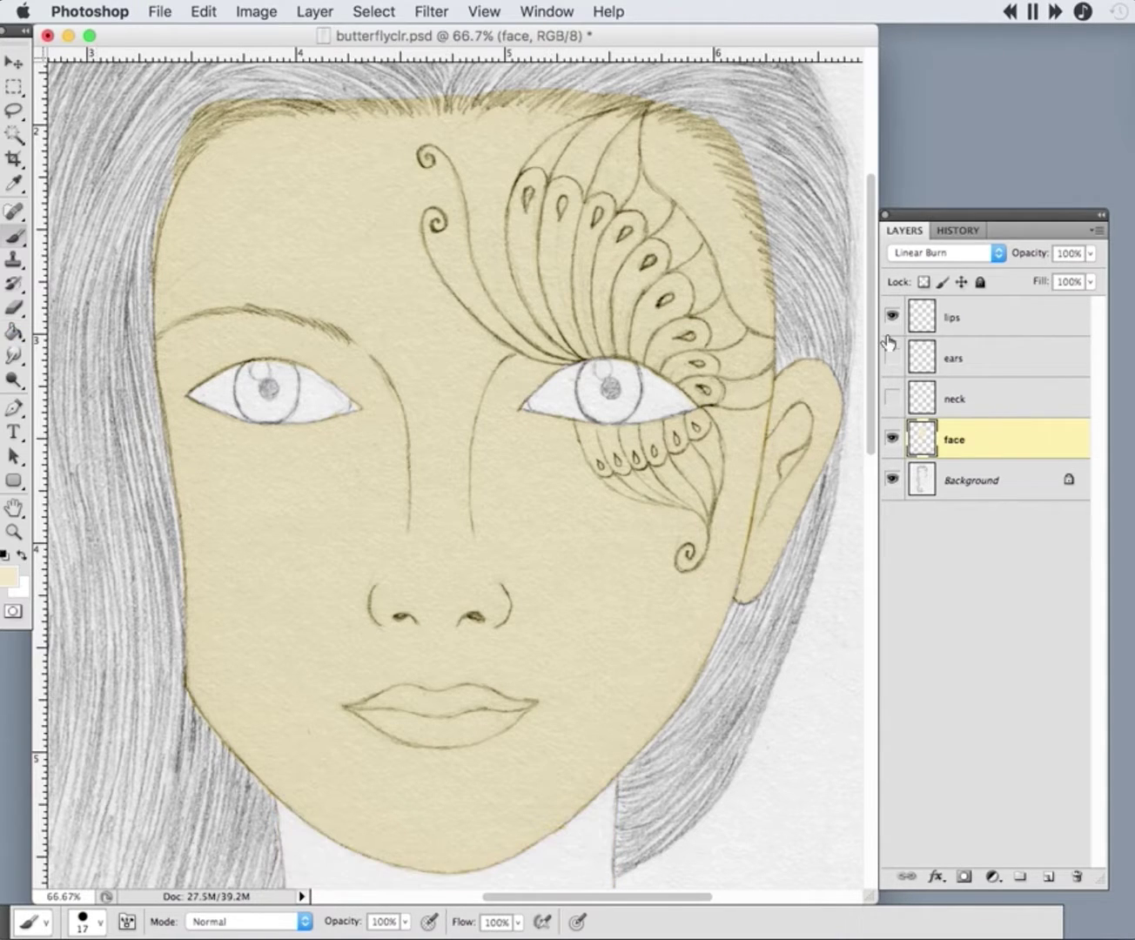
{"action": "left_click", "coordinate": [891, 356]}
{"action": "left_click", "coordinate": [892, 438]}
{"action": "left_click", "coordinate": [1000, 317]}
- Set the foreground colour to a dusty pink for the lips
{"action": "key", "text": "x"}
{"action": "left_click", "coordinate": [7, 574]}
{"action": "left_click", "coordinate": [663, 848]}
{"action": "left_click_drag", "start_coordinate": [543, 680], "coordinate": [464, 653]}
{"action": "left_click", "coordinate": [674, 854]}
{"action": "key", "text": "Return"}
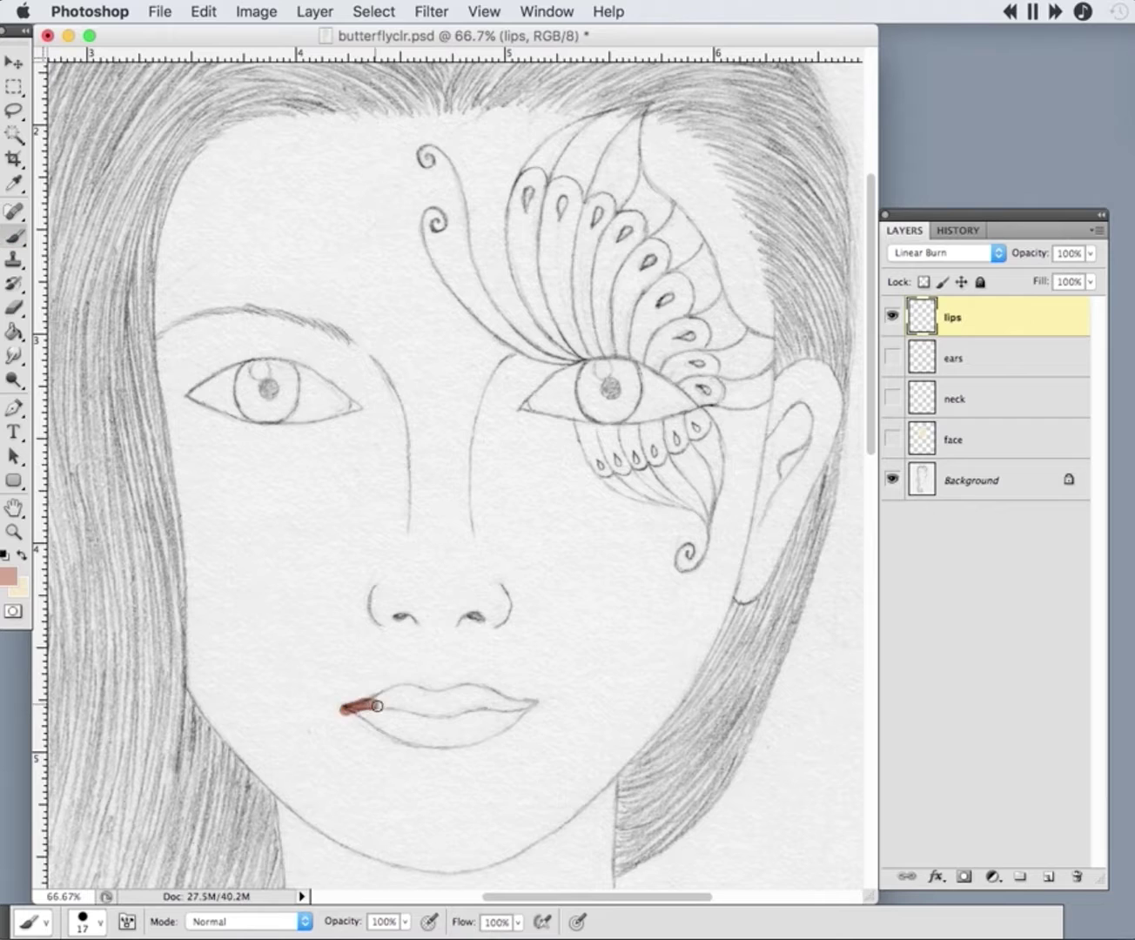
- Paint both lips pink on the lips layer at 51% layer opacity and erase the overspill around their outline
{"action": "left_click_drag", "start_coordinate": [383, 696], "coordinate": [535, 709]}
{"action": "key", "text": "super+plus"}
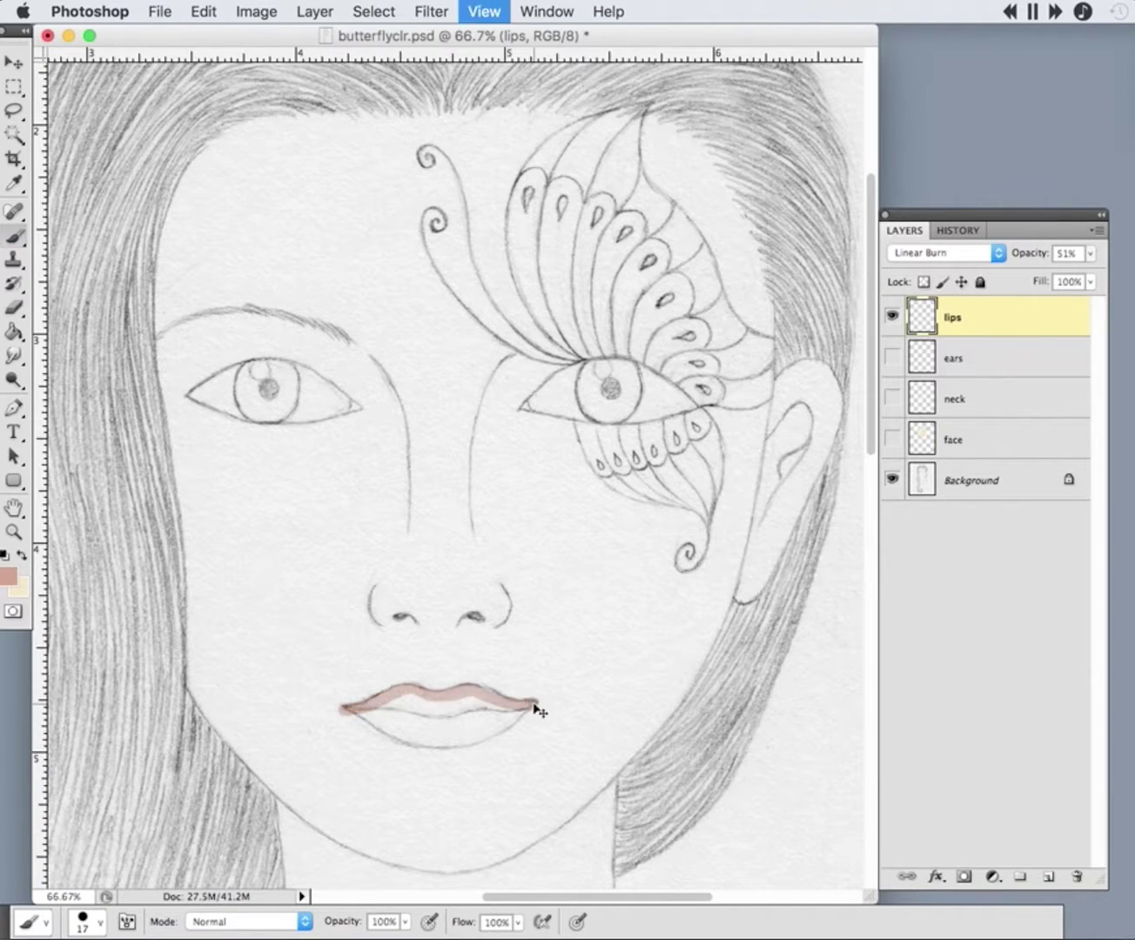
{"action": "mouse_move", "coordinate": [509, 596]}
{"action": "left_mouse_down"}
{"action": "mouse_move", "coordinate": [337, 613]}
{"action": "mouse_move", "coordinate": [531, 580]}
{"action": "mouse_move", "coordinate": [392, 561]}
{"action": "left_mouse_up"}
{"action": "left_click", "coordinate": [13, 308]}
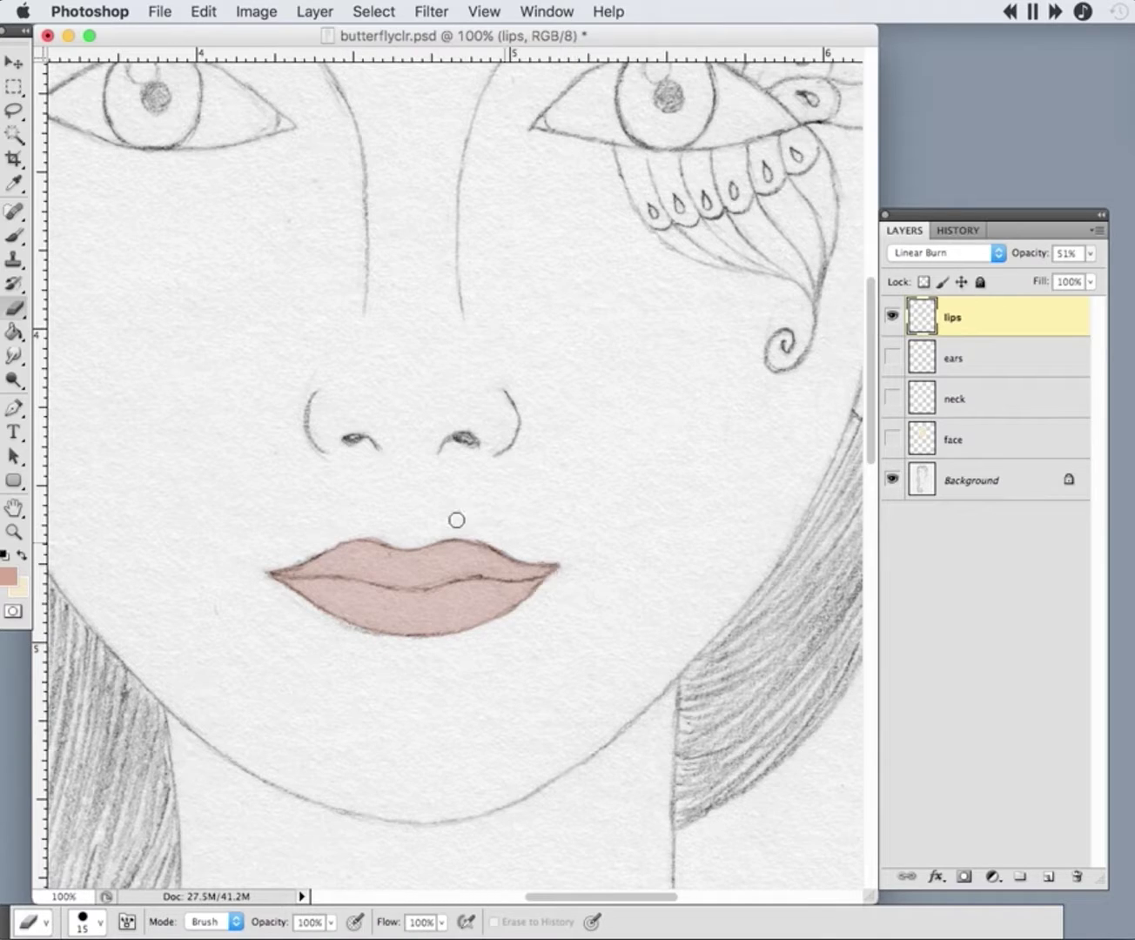
- Show the face layer, delete its skin colour within the lips' outline, then deselect and return to the lips layer
{"action": "key", "text": "super+minus"}
{"action": "left_click", "coordinate": [892, 438]}
{"action": "left_click", "coordinate": [957, 439]}
{"action": "key", "text": "Delete"}
{"action": "left_click", "coordinate": [957, 316]}
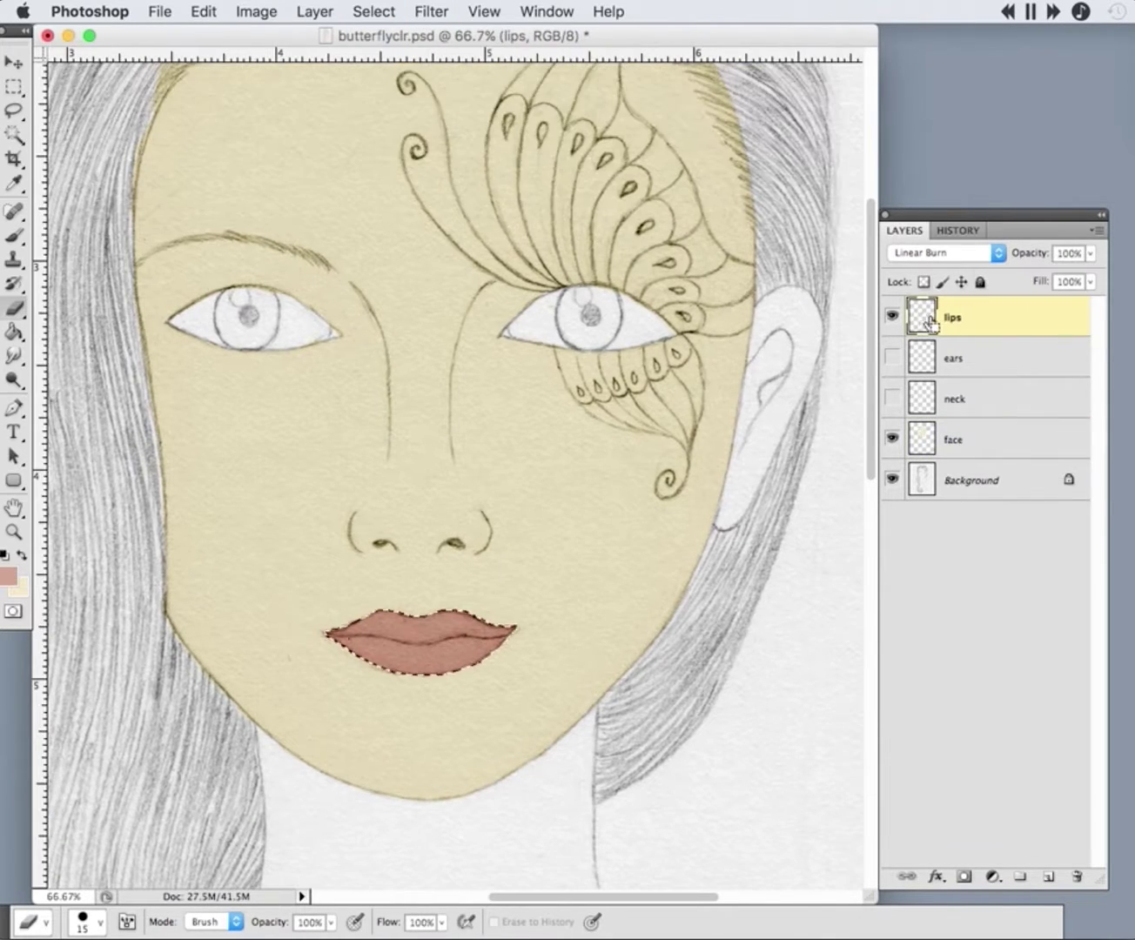
{"action": "key", "text": "super+d"}
- Paint light cream highlights on the upper and lower lip and blend them in with the Mixer Brush
{"action": "key", "text": "x"}
{"action": "key", "text": "b"}
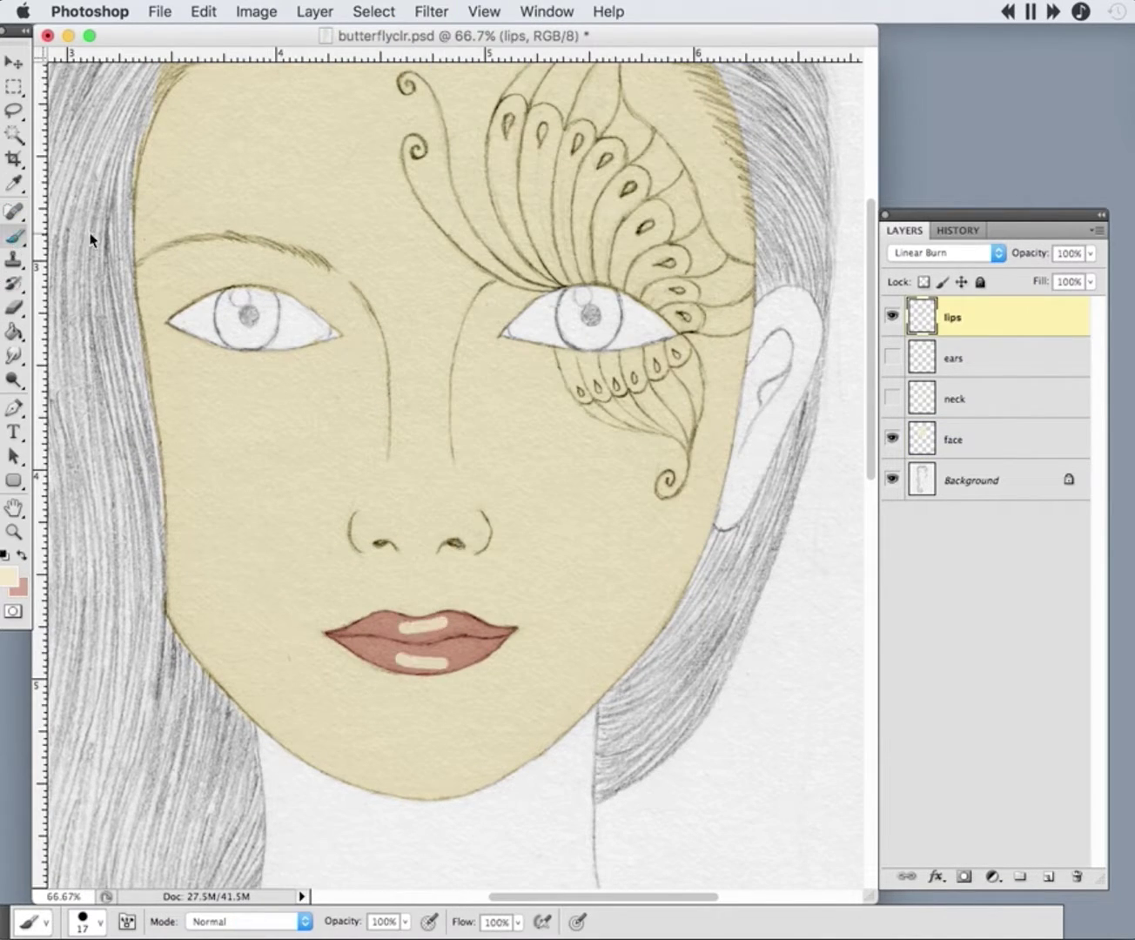
{"action": "key", "text": "shift+b"}
{"action": "key", "text": "shift+b"}
{"action": "key", "text": "shift+b"}
{"action": "left_click_drag", "start_coordinate": [357, 627], "coordinate": [483, 627]}
{"action": "left_click_drag", "start_coordinate": [382, 662], "coordinate": [474, 657]}
- Darken the lips with a Curves adjustment that maps RGB input 152 to output 134
{"action": "key", "text": "super+m"}
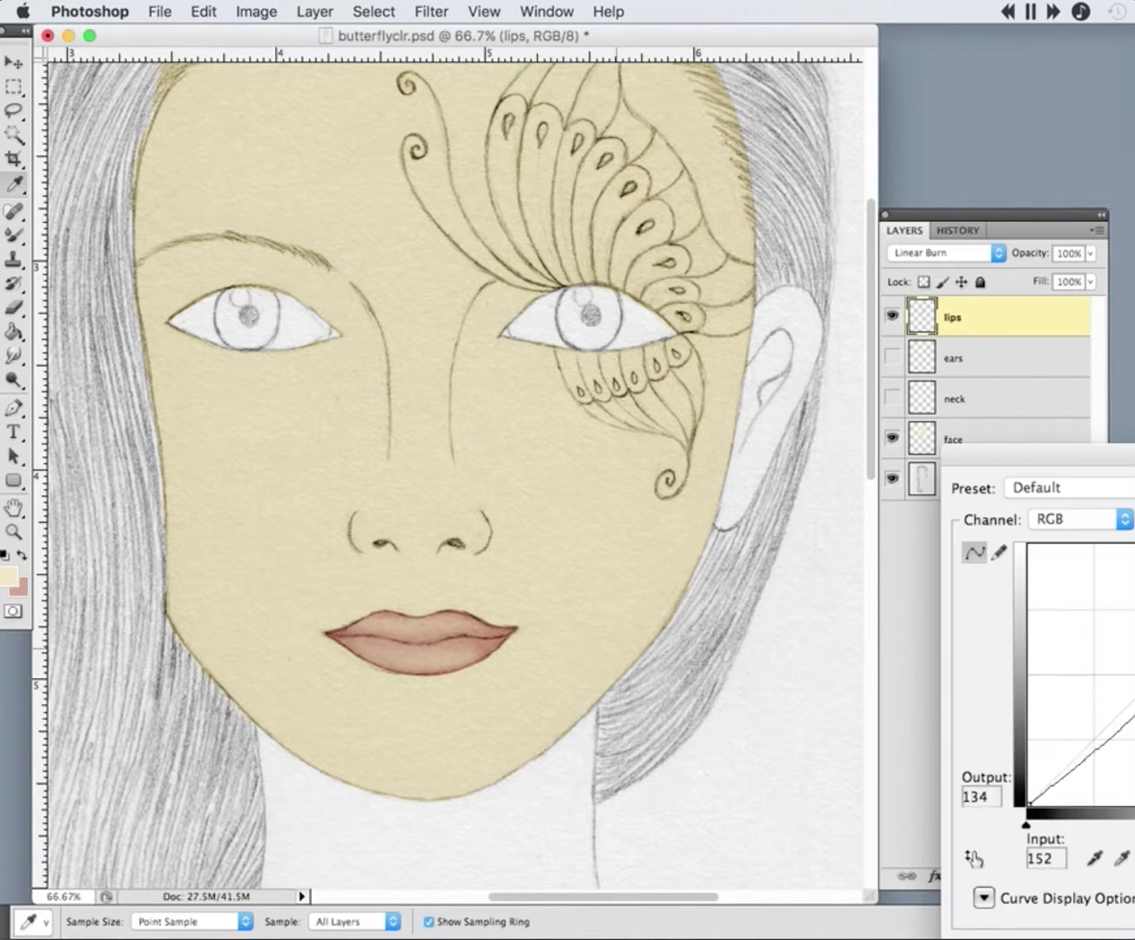
{"action": "left_click", "coordinate": [1079, 519]}
{"action": "left_click", "coordinate": [1089, 539]}
{"action": "key", "text": "Return"}
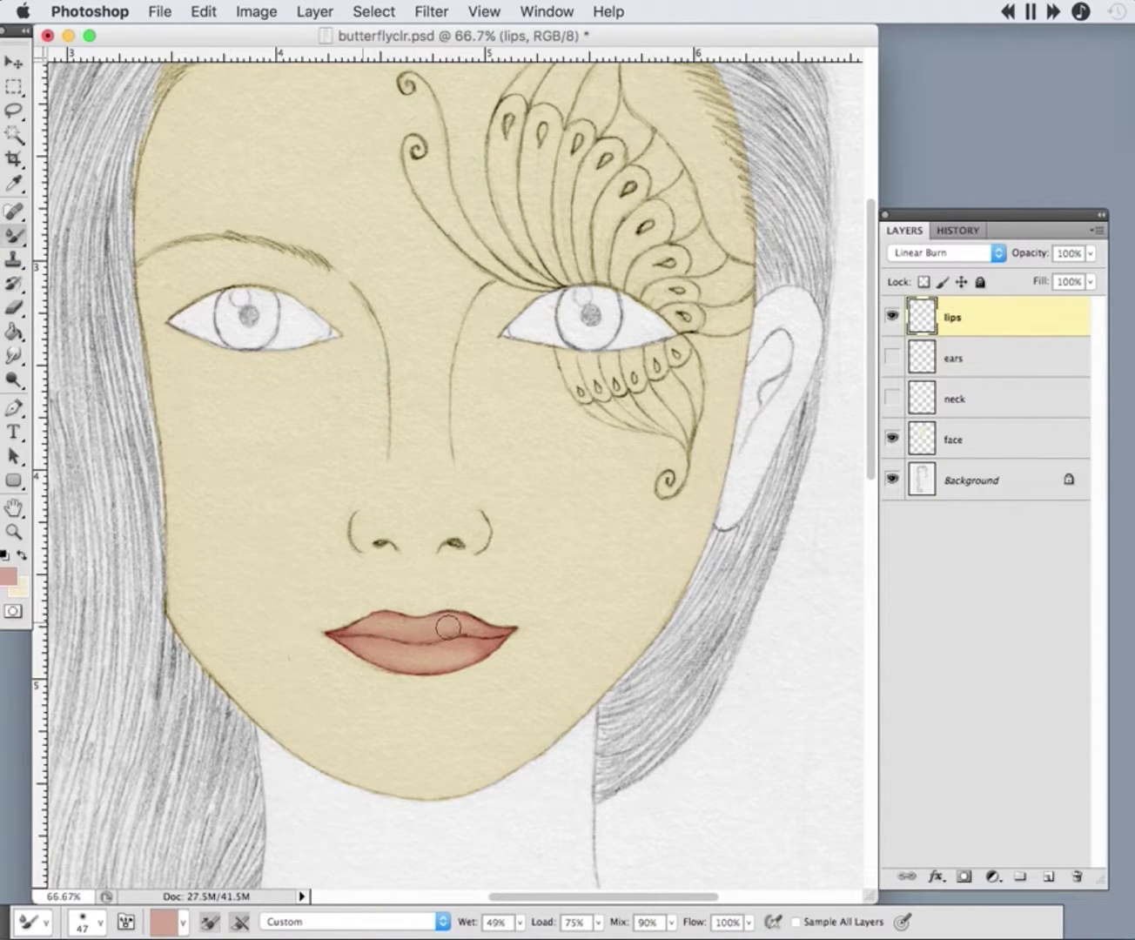
- Paint a darker red along the line between the lips and blend it with the Mixer Brush
{"action": "left_click", "coordinate": [9, 576]}
{"action": "left_click", "coordinate": [547, 631]}
{"action": "key", "text": "Return"}
{"action": "key", "text": "shift+b"}
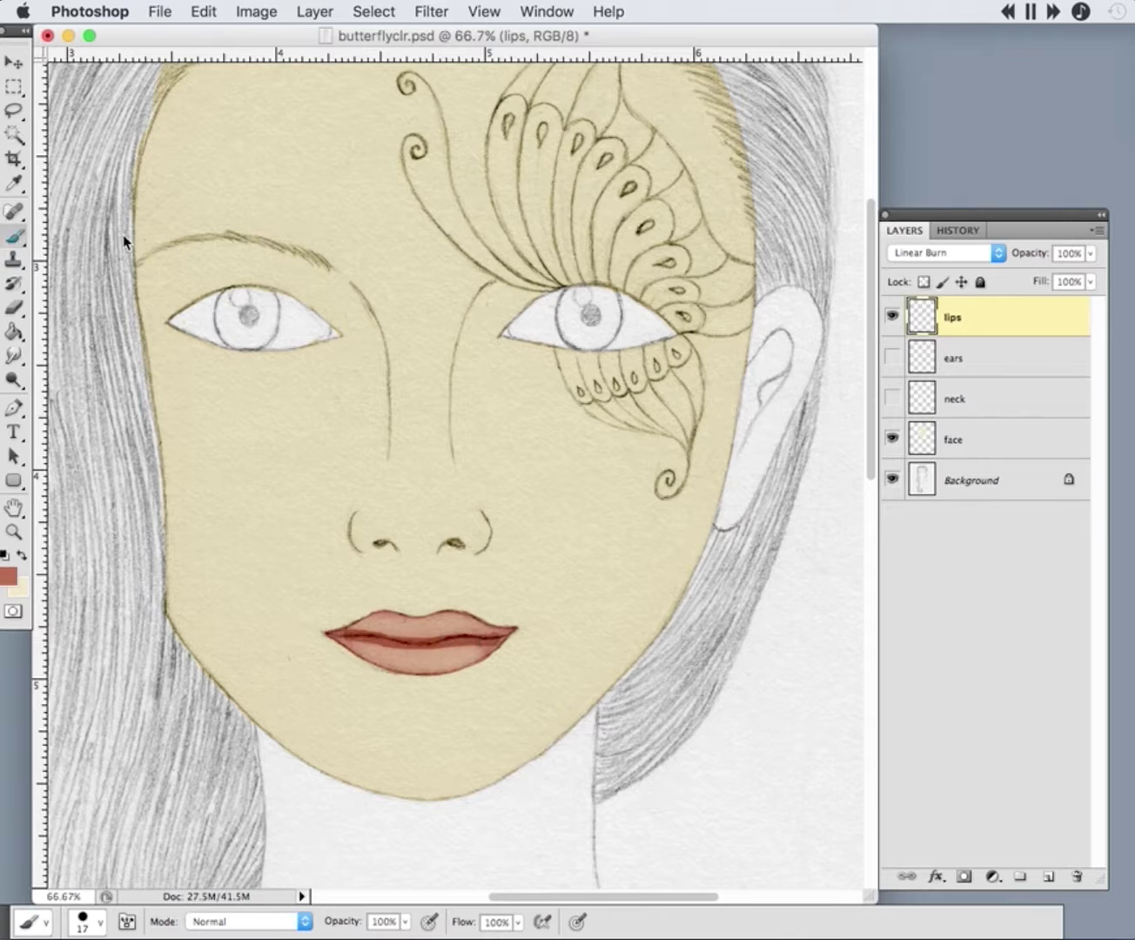
{"action": "key", "text": "shift+b"}
{"action": "mouse_move", "coordinate": [355, 633]}
{"action": "left_mouse_down"}
{"action": "mouse_move", "coordinate": [386, 646]}
{"action": "mouse_move", "coordinate": [487, 635]}
{"action": "mouse_move", "coordinate": [357, 628]}
{"action": "mouse_move", "coordinate": [394, 625]}
{"action": "left_mouse_up"}
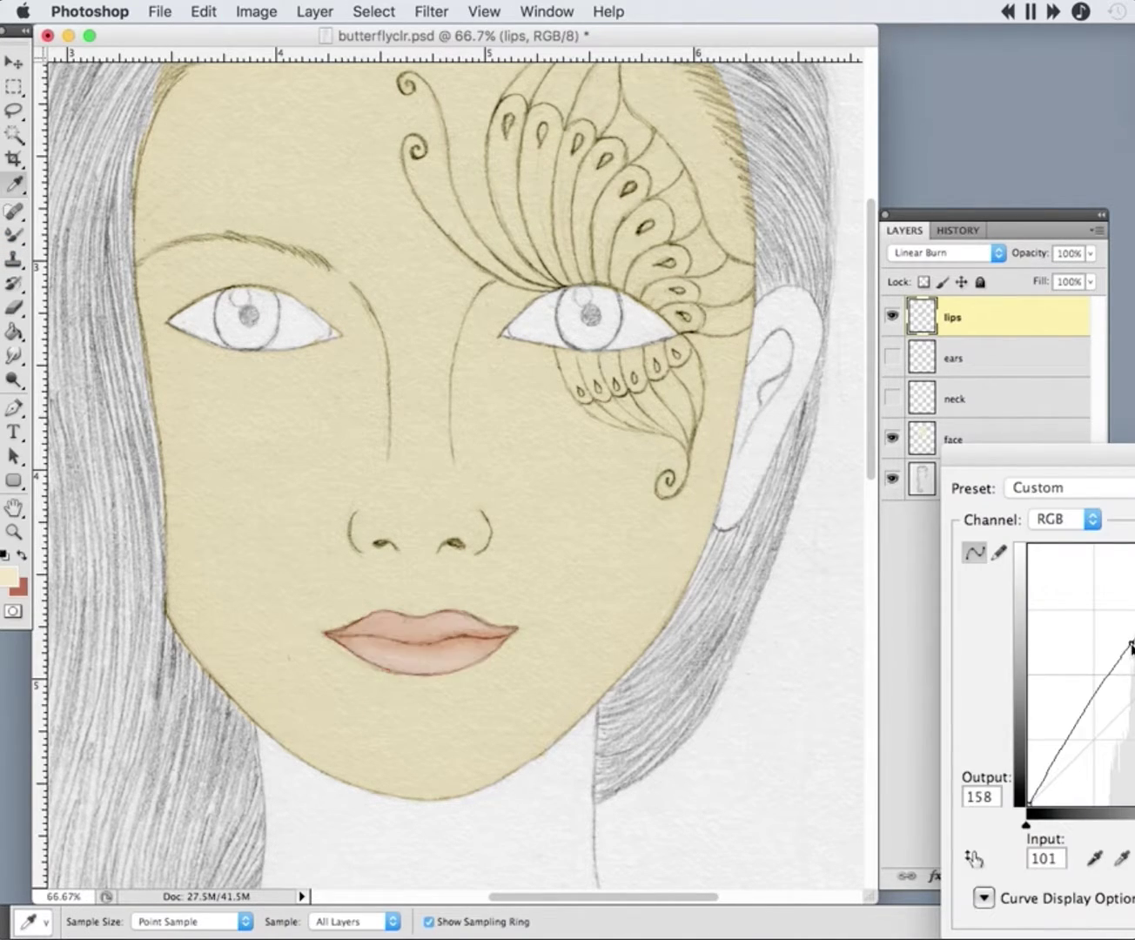
- Set the foreground colour to #ccb462 and show the ears and neck layers
{"action": "key", "text": "super+minus"}
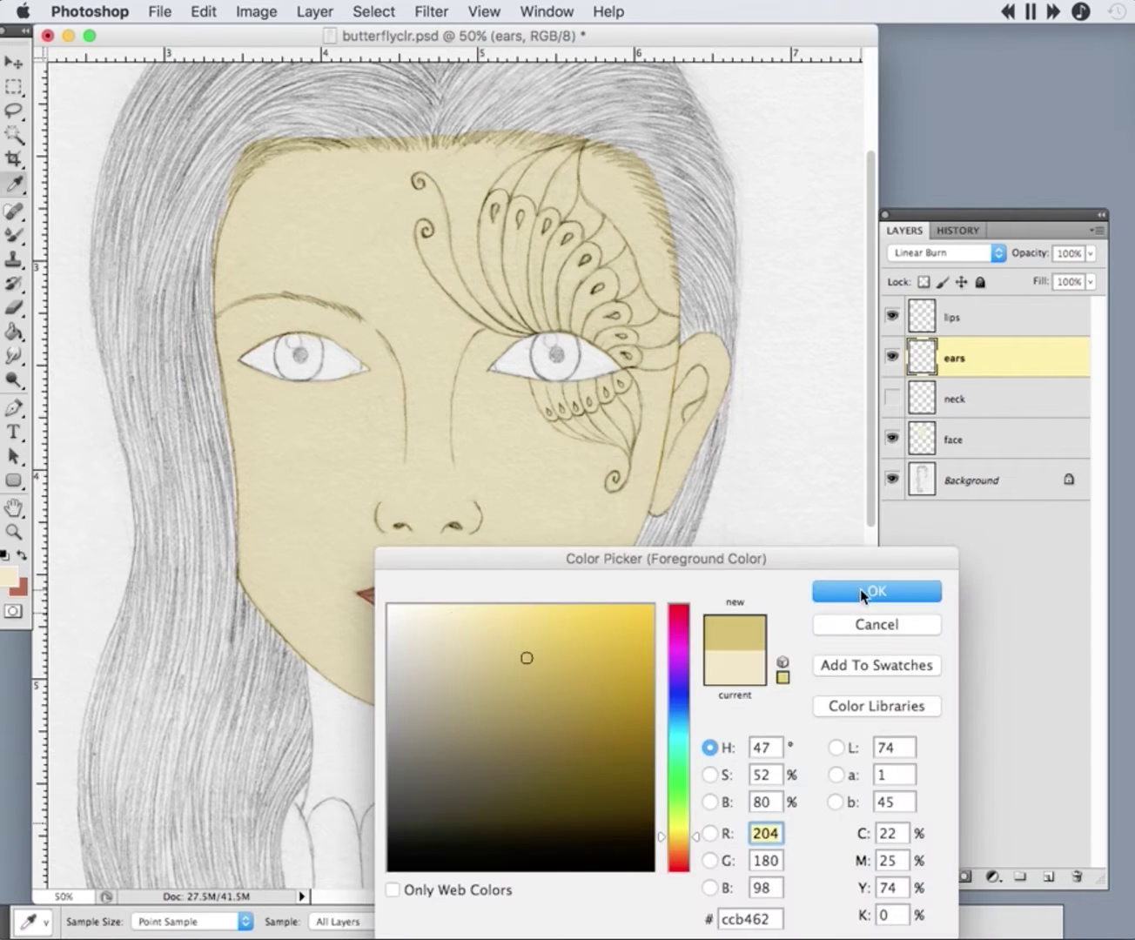
{"action": "left_click", "coordinate": [870, 590]}
{"action": "key", "text": "v"}
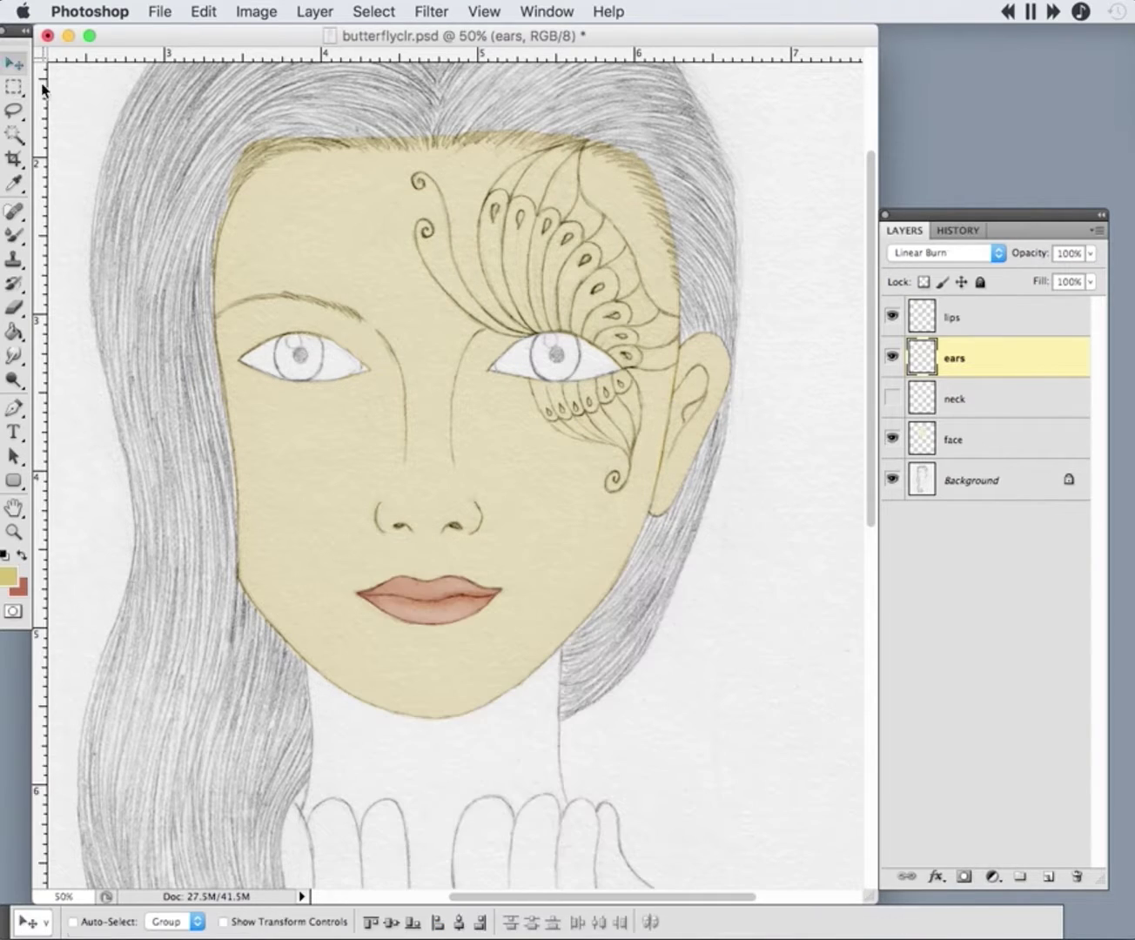
{"action": "left_click", "coordinate": [892, 398]}
{"action": "left_click", "coordinate": [892, 358]}
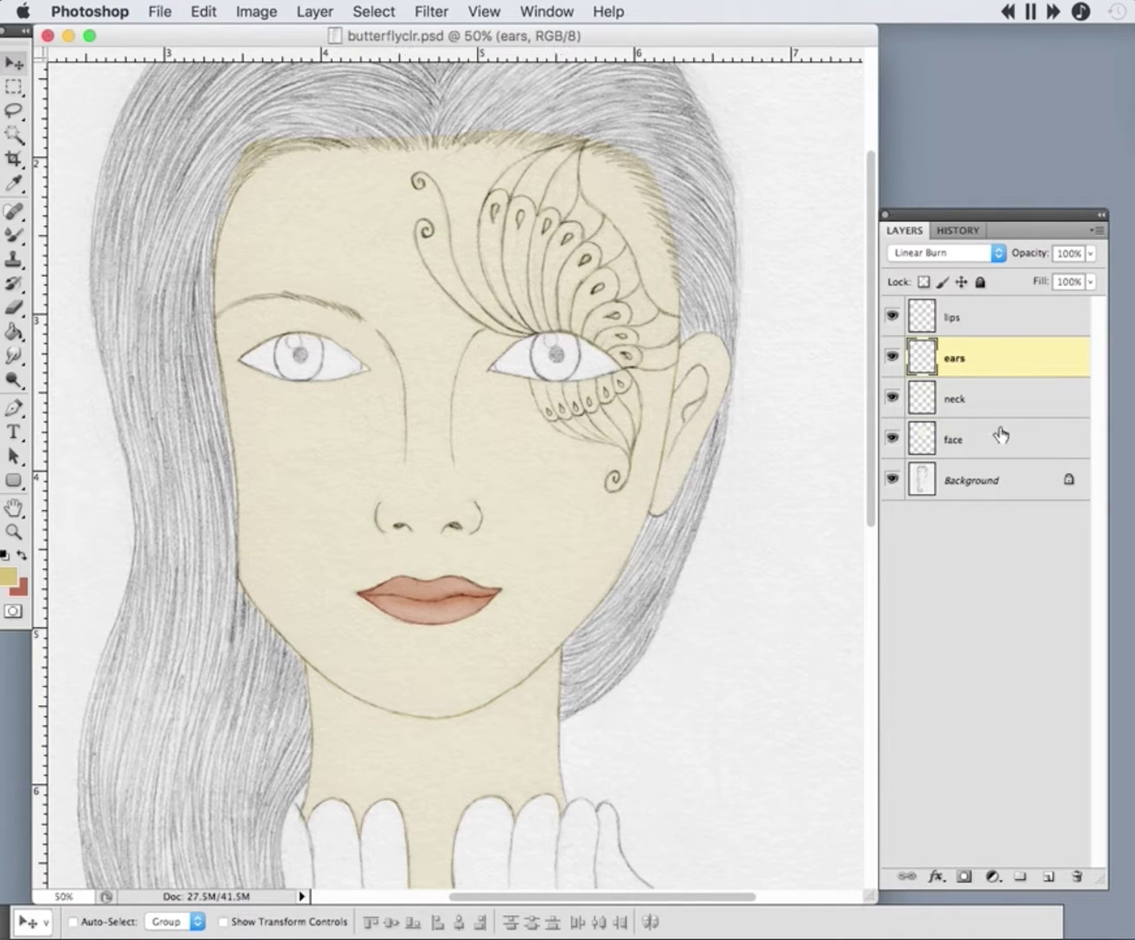
- Paint a dark yellow shadow band under the chin on the neck layer and blend it downwards with a 92 px Mixer Brush
{"action": "double_click", "coordinate": [1001, 399]}
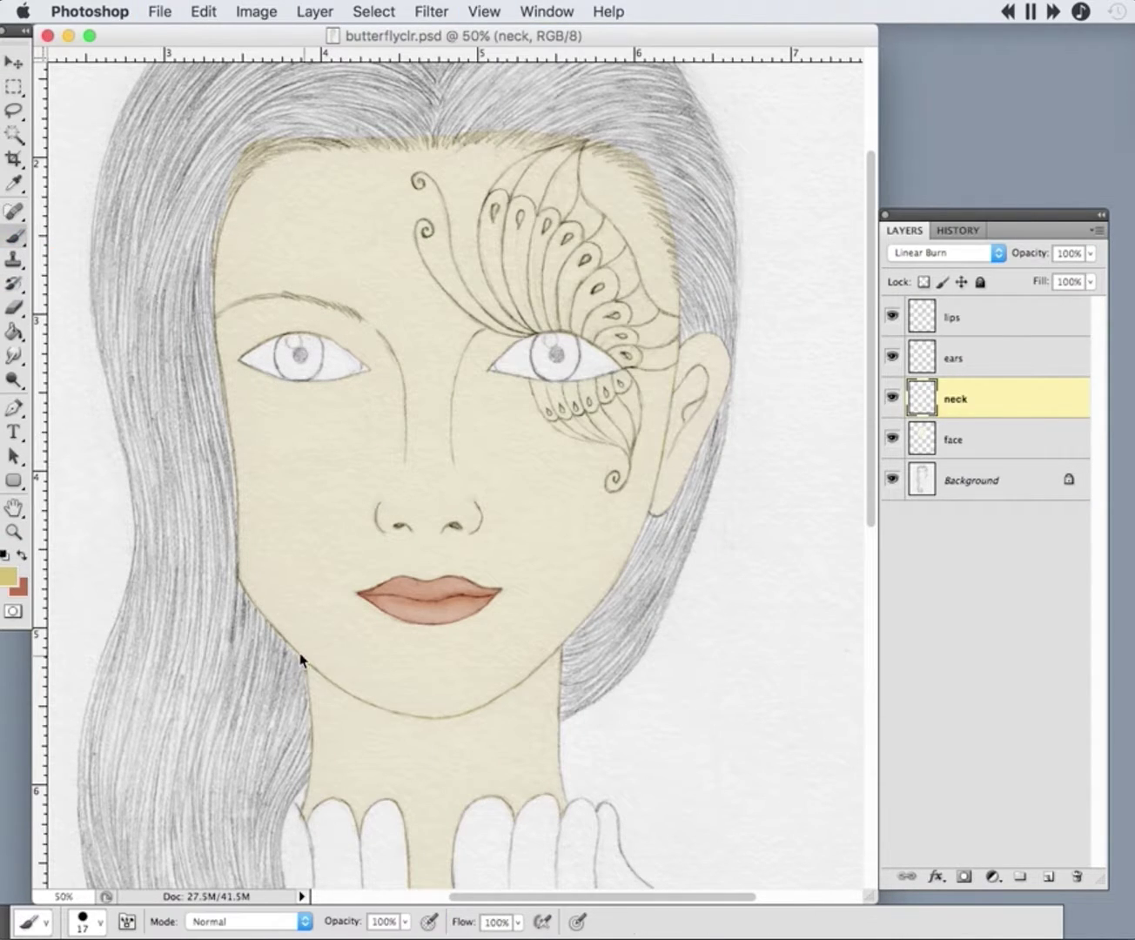
{"action": "mouse_move", "coordinate": [304, 664]}
{"action": "left_mouse_down"}
{"action": "mouse_move", "coordinate": [399, 723]}
{"action": "mouse_move", "coordinate": [586, 673]}
{"action": "left_mouse_up"}
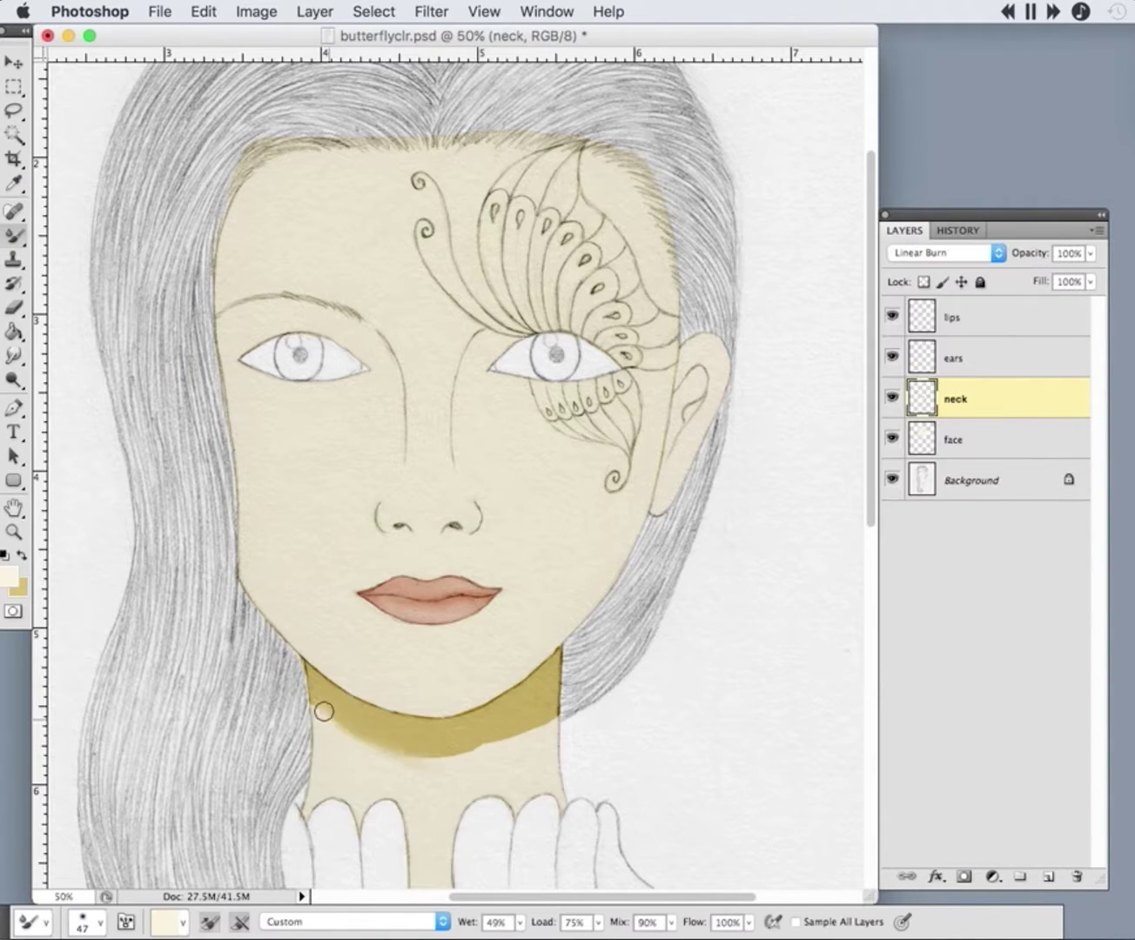
{"action": "left_click_drag", "start_coordinate": [322, 711], "coordinate": [446, 754]}
{"action": "left_click", "coordinate": [86, 920]}
{"action": "left_click_drag", "start_coordinate": [172, 687], "coordinate": [202, 687]}
{"action": "key", "text": "Return"}
{"action": "mouse_move", "coordinate": [309, 691]}
{"action": "left_mouse_down"}
{"action": "mouse_move", "coordinate": [445, 737]}
{"action": "mouse_move", "coordinate": [454, 771]}
{"action": "mouse_move", "coordinate": [299, 677]}
{"action": "mouse_move", "coordinate": [549, 689]}
{"action": "left_mouse_up"}
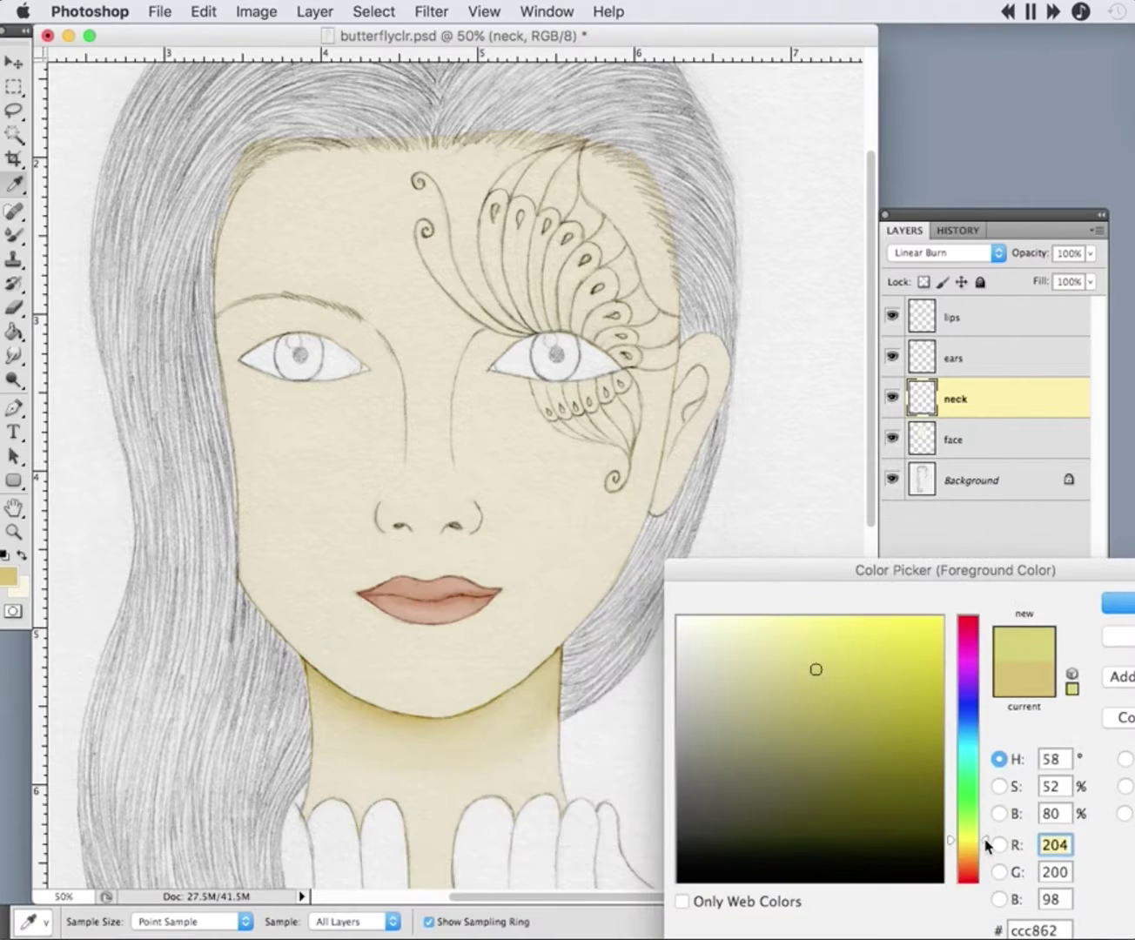
- Choose a browner tan, deepen the shadow under the chin, blend it into the neck with the Mixer Brush and save
{"action": "mouse_move", "coordinate": [988, 846]}
{"action": "left_mouse_down"}
{"action": "mouse_move", "coordinate": [983, 872]}
{"action": "mouse_move", "coordinate": [984, 850]}
{"action": "left_mouse_up"}
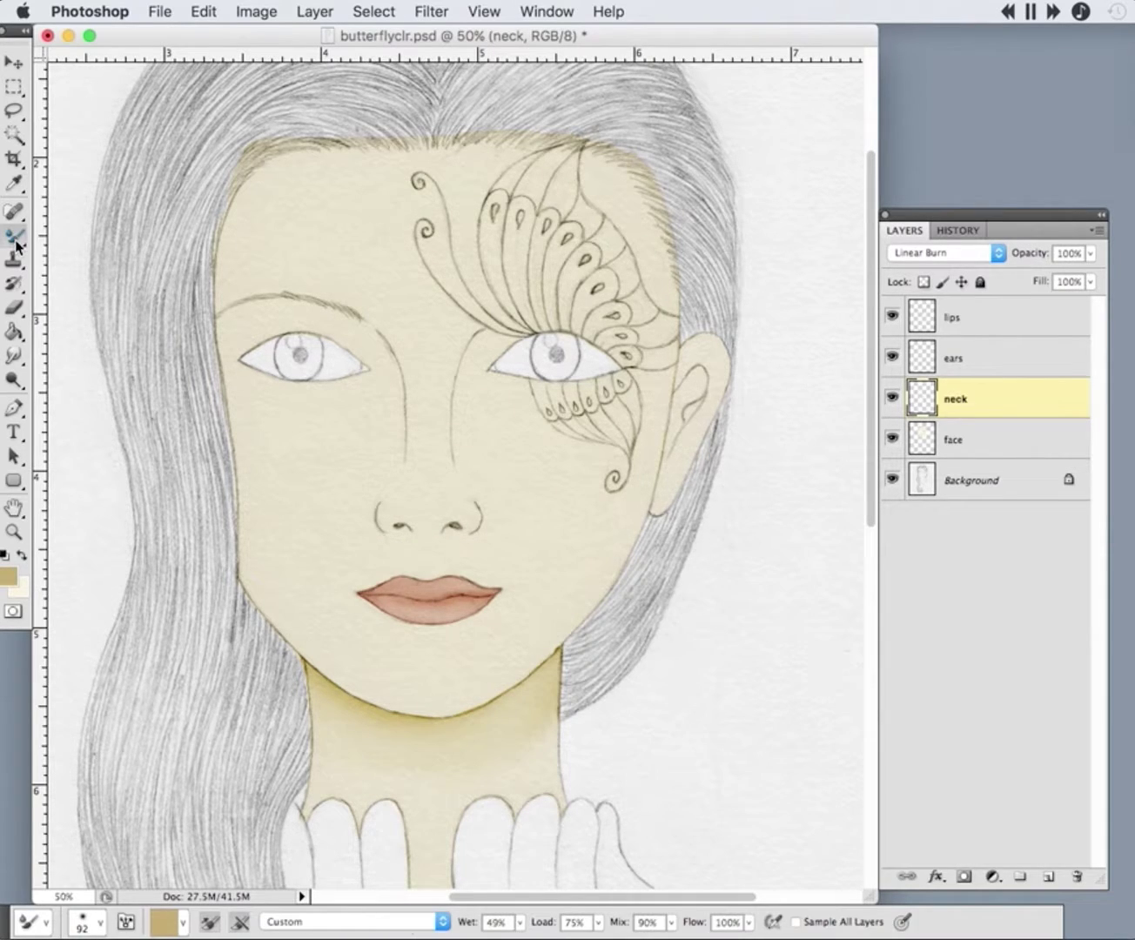
{"action": "key", "text": "shift+b"}
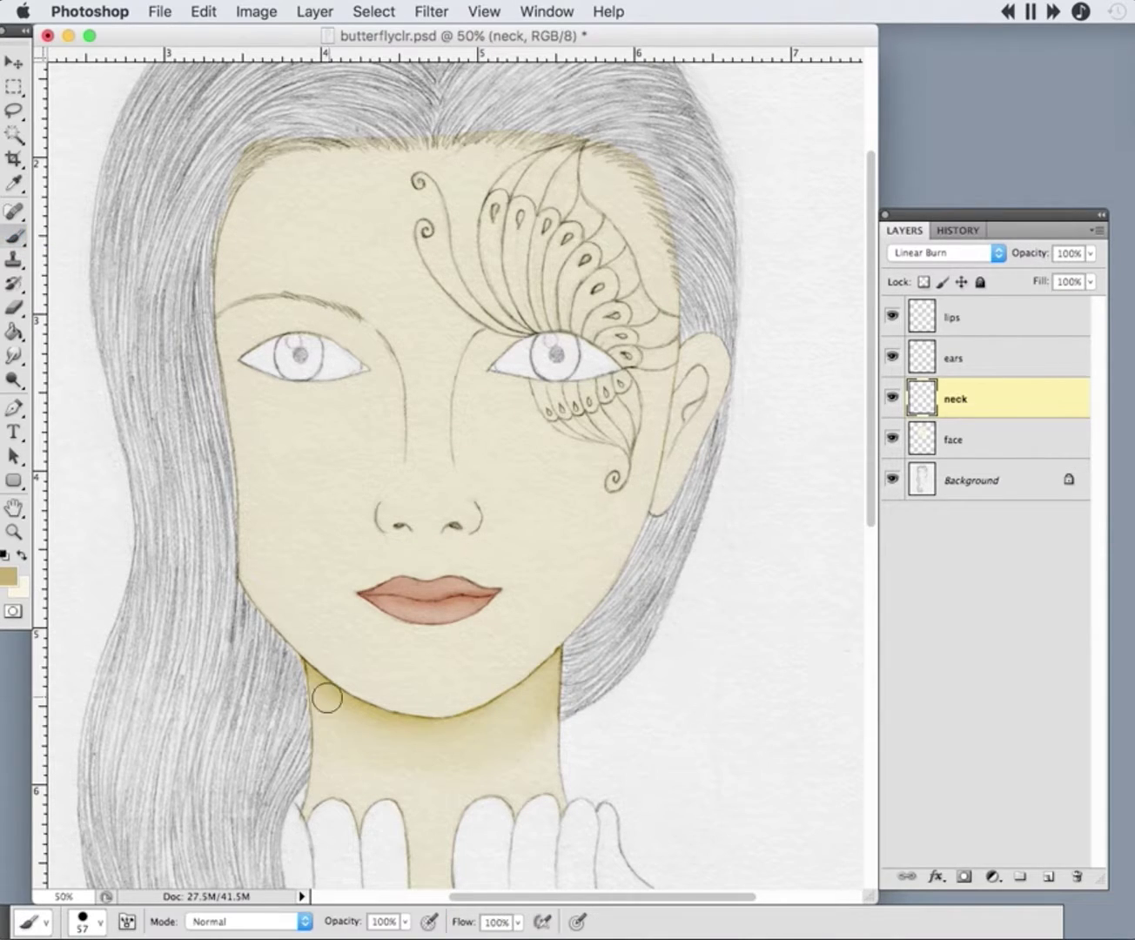
{"action": "left_click_drag", "start_coordinate": [325, 696], "coordinate": [552, 684]}
{"action": "key", "text": "shift+b"}
{"action": "key", "text": "x"}
{"action": "mouse_move", "coordinate": [375, 729]}
{"action": "left_mouse_down"}
{"action": "mouse_move", "coordinate": [546, 714]}
{"action": "mouse_move", "coordinate": [580, 651]}
{"action": "mouse_move", "coordinate": [471, 733]}
{"action": "mouse_move", "coordinate": [321, 711]}
{"action": "mouse_move", "coordinate": [460, 764]}
{"action": "left_mouse_up"}
{"action": "key", "text": "x"}
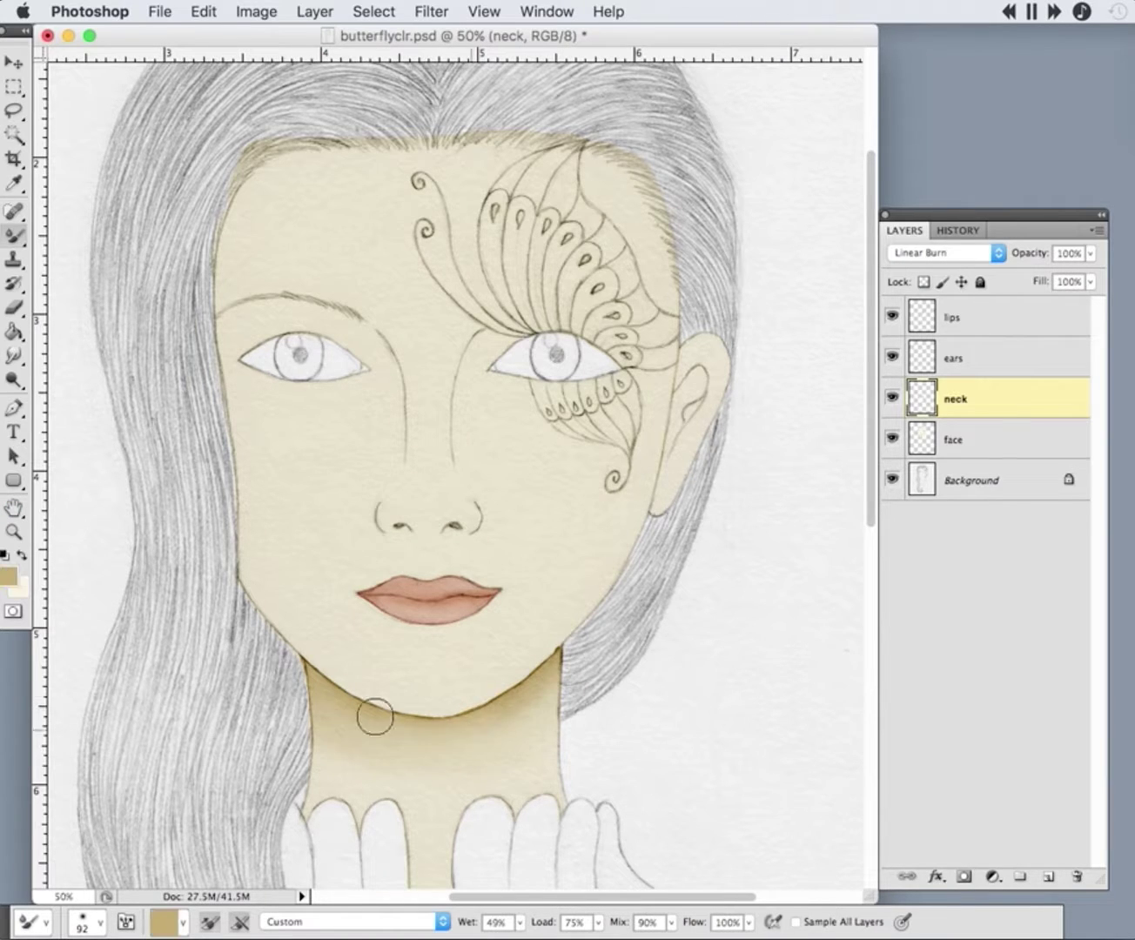
{"action": "mouse_move", "coordinate": [375, 717]}
{"action": "left_mouse_down"}
{"action": "mouse_move", "coordinate": [449, 743]}
{"action": "mouse_move", "coordinate": [548, 709]}
{"action": "left_mouse_up"}
{"action": "key", "text": "x"}
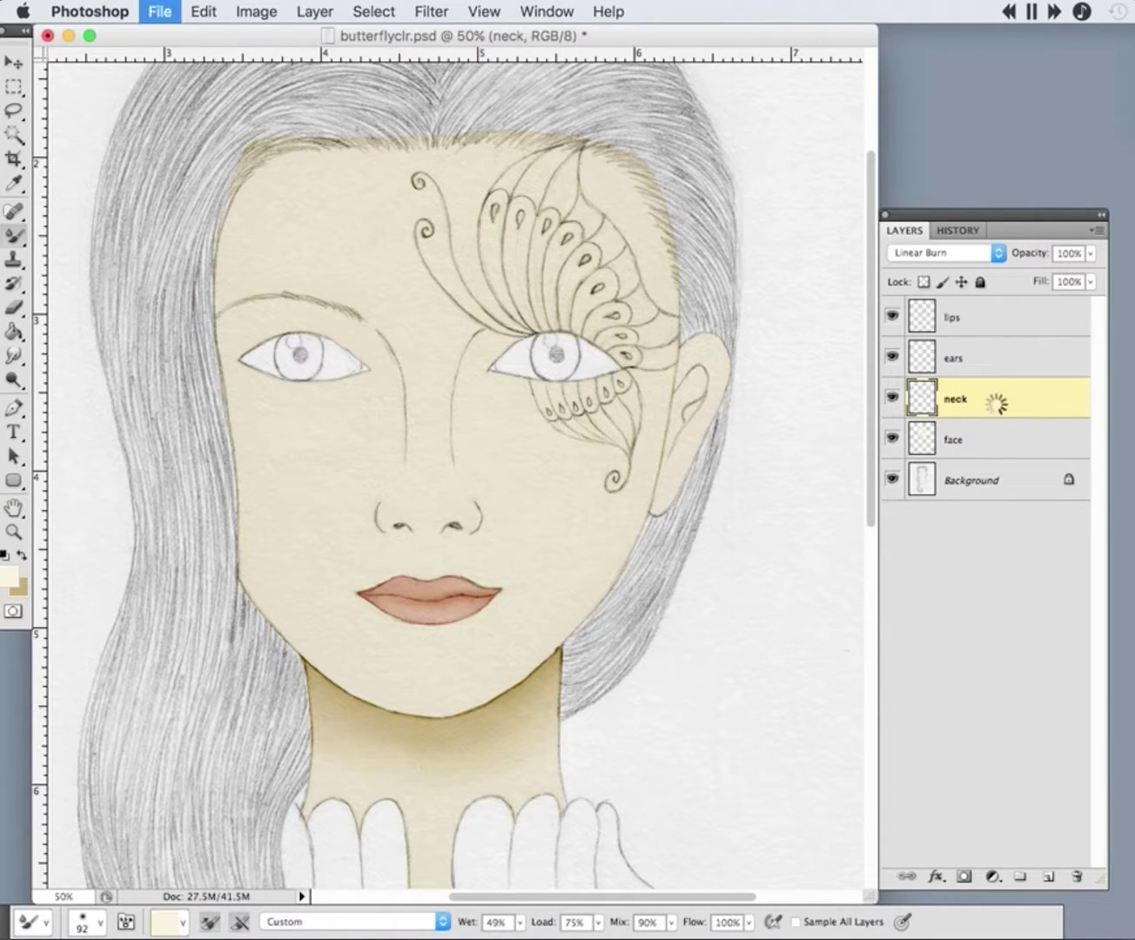
- Load the neck's outline as a selection and clean up overlapping colour along the jawline on the face and neck layers
{"action": "left_click", "coordinate": [958, 357]}
{"action": "key", "text": "x"}
{"action": "left_click", "coordinate": [14, 234]}
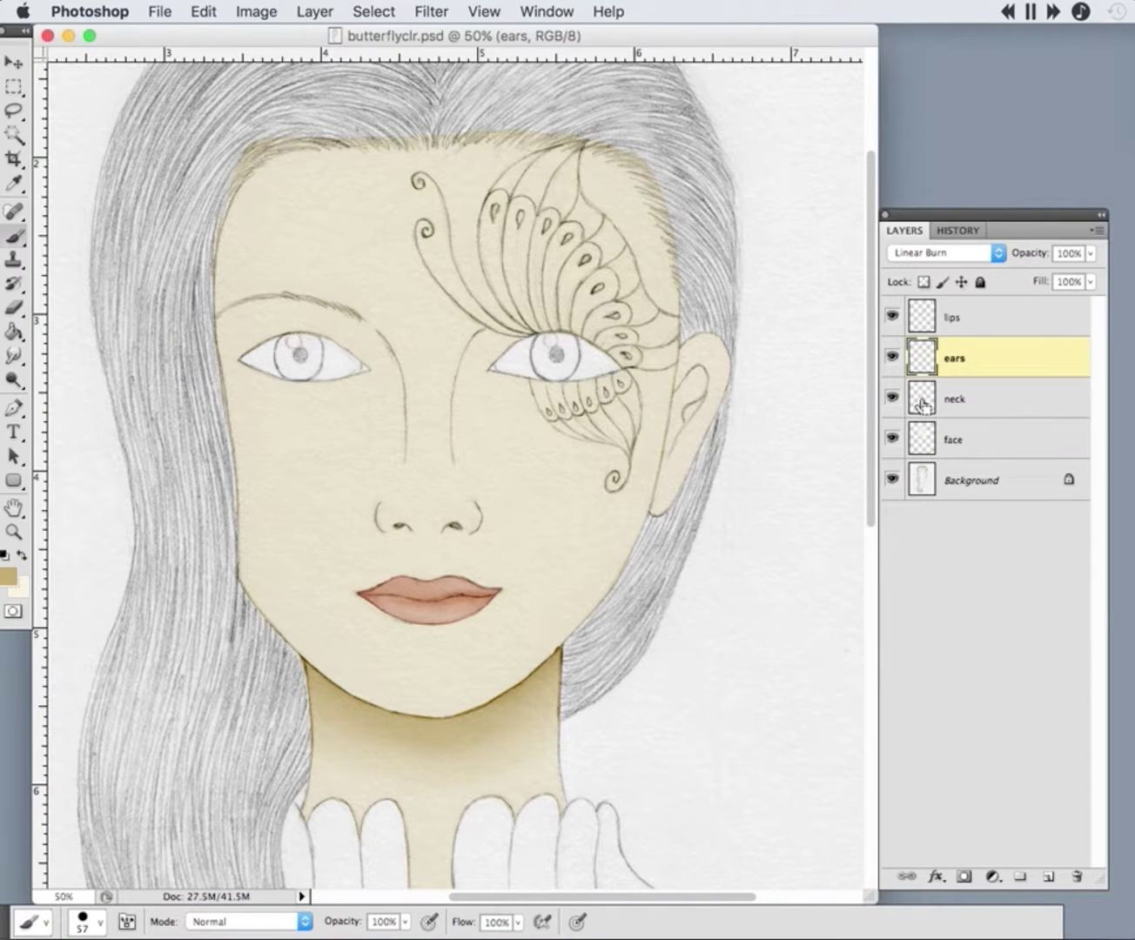
{"action": "left_click", "coordinate": [949, 439]}
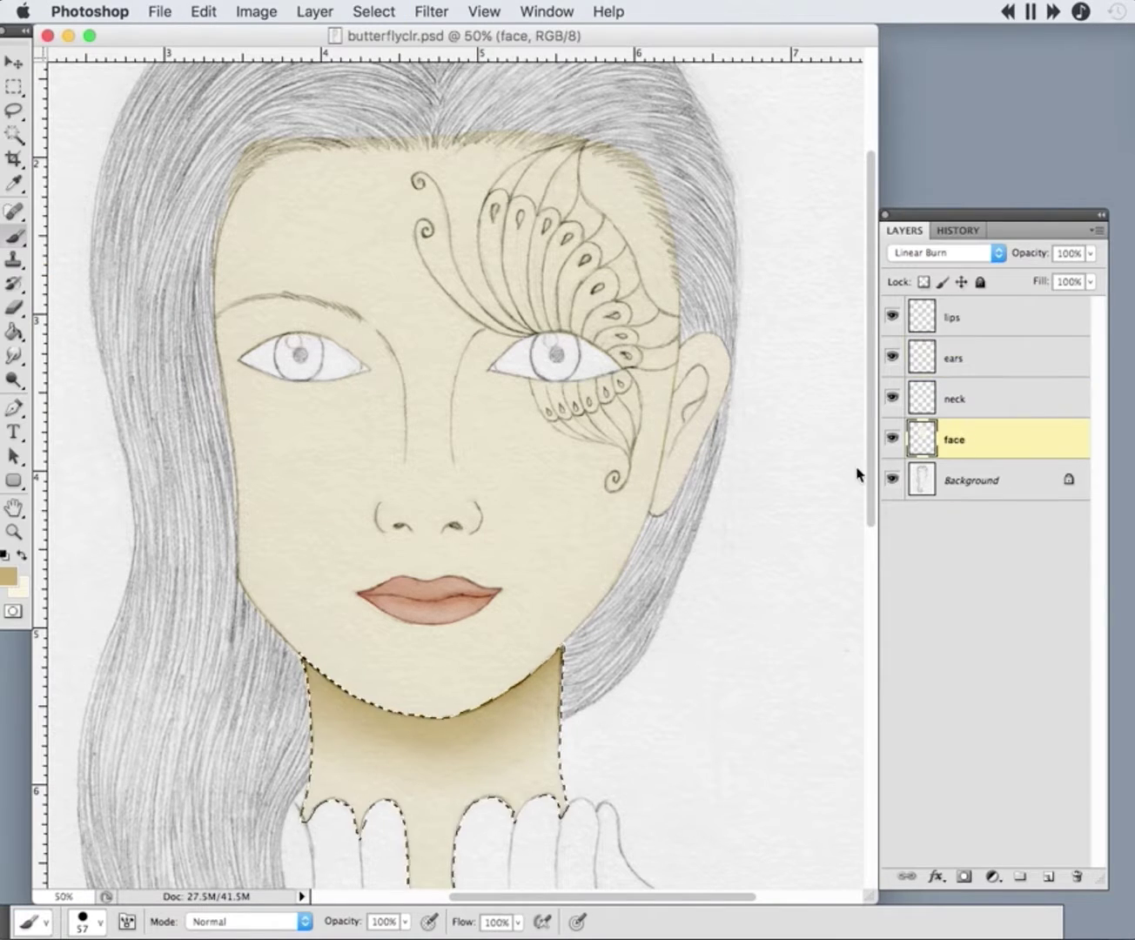
{"action": "left_click", "coordinate": [893, 439]}
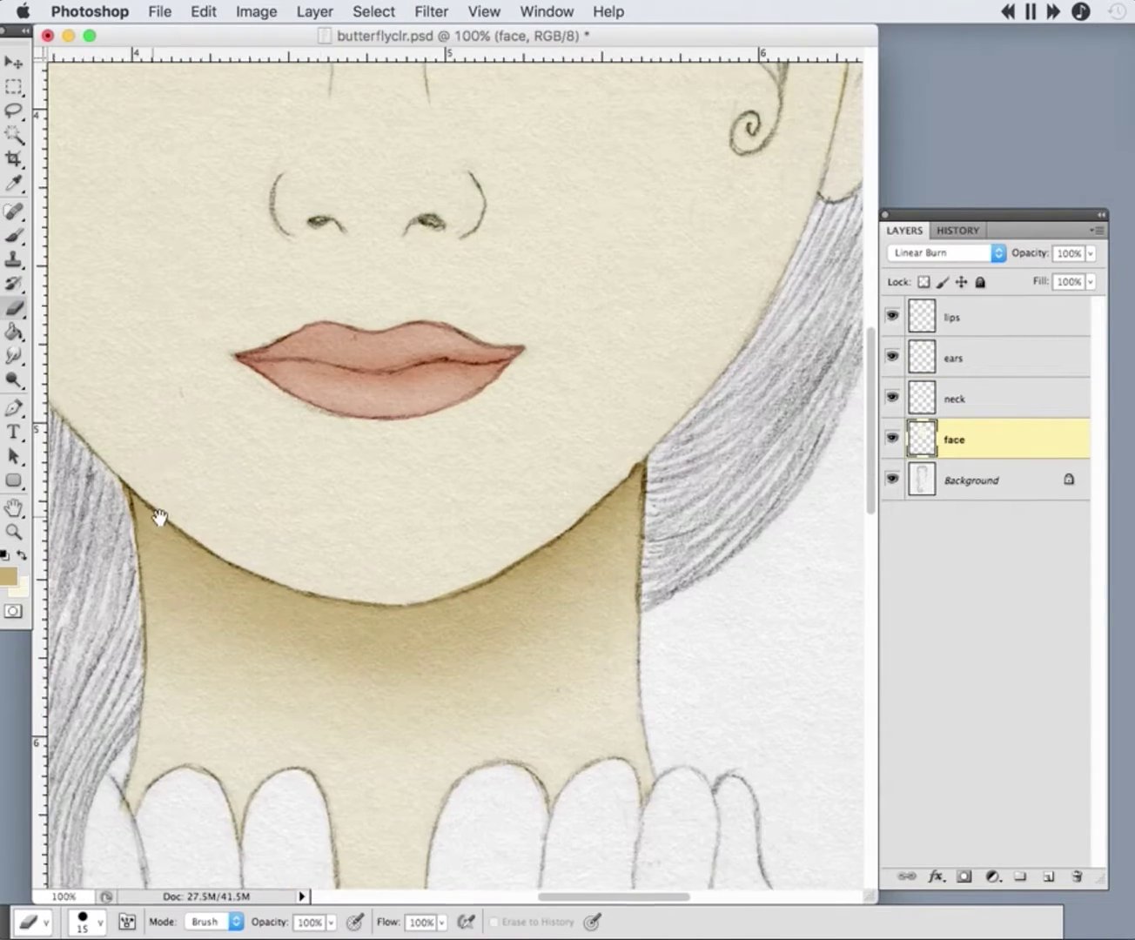
{"action": "left_click", "coordinate": [994, 402]}
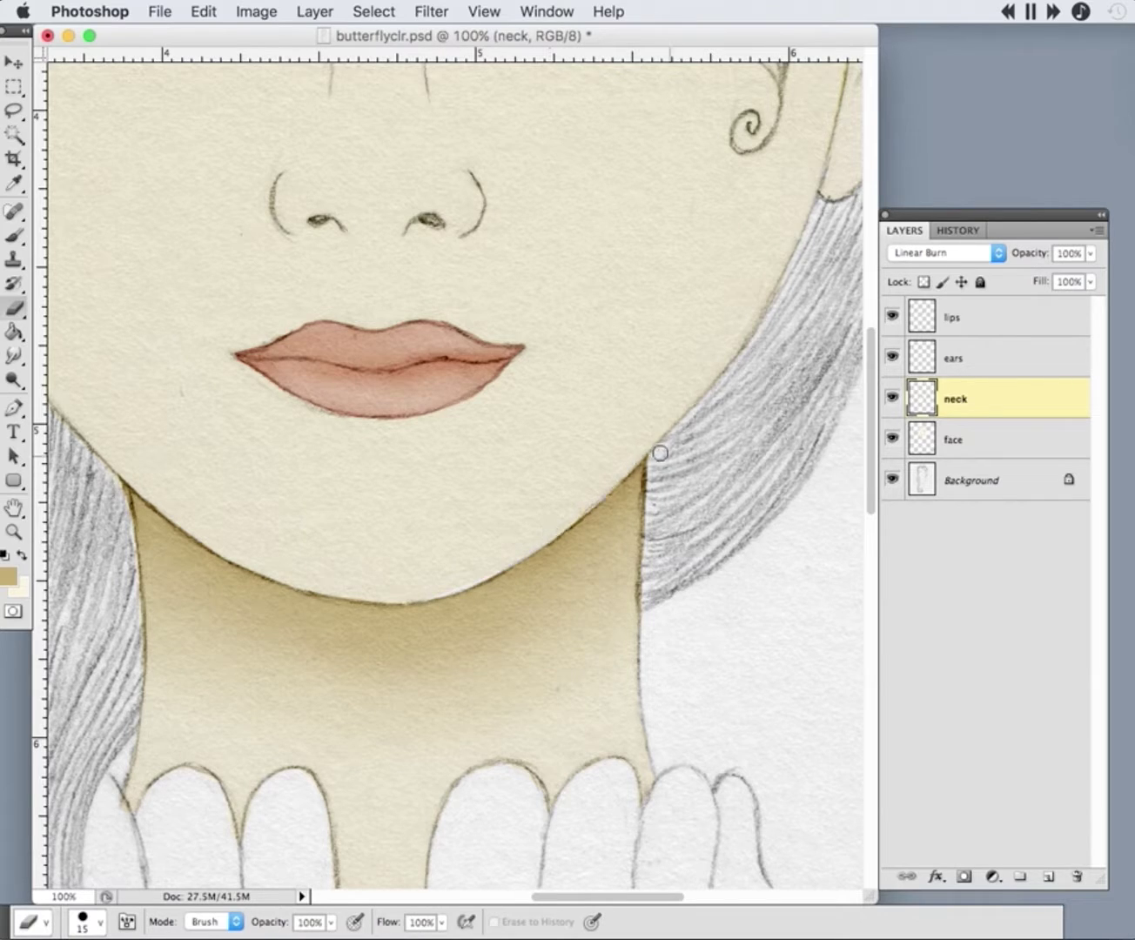
- Touch up the face layer's jaw edge with the light skin colour using a 15 px brush
{"action": "left_click", "coordinate": [990, 433]}
{"action": "key", "text": "b"}
{"action": "right_click", "coordinate": [41, 696]}
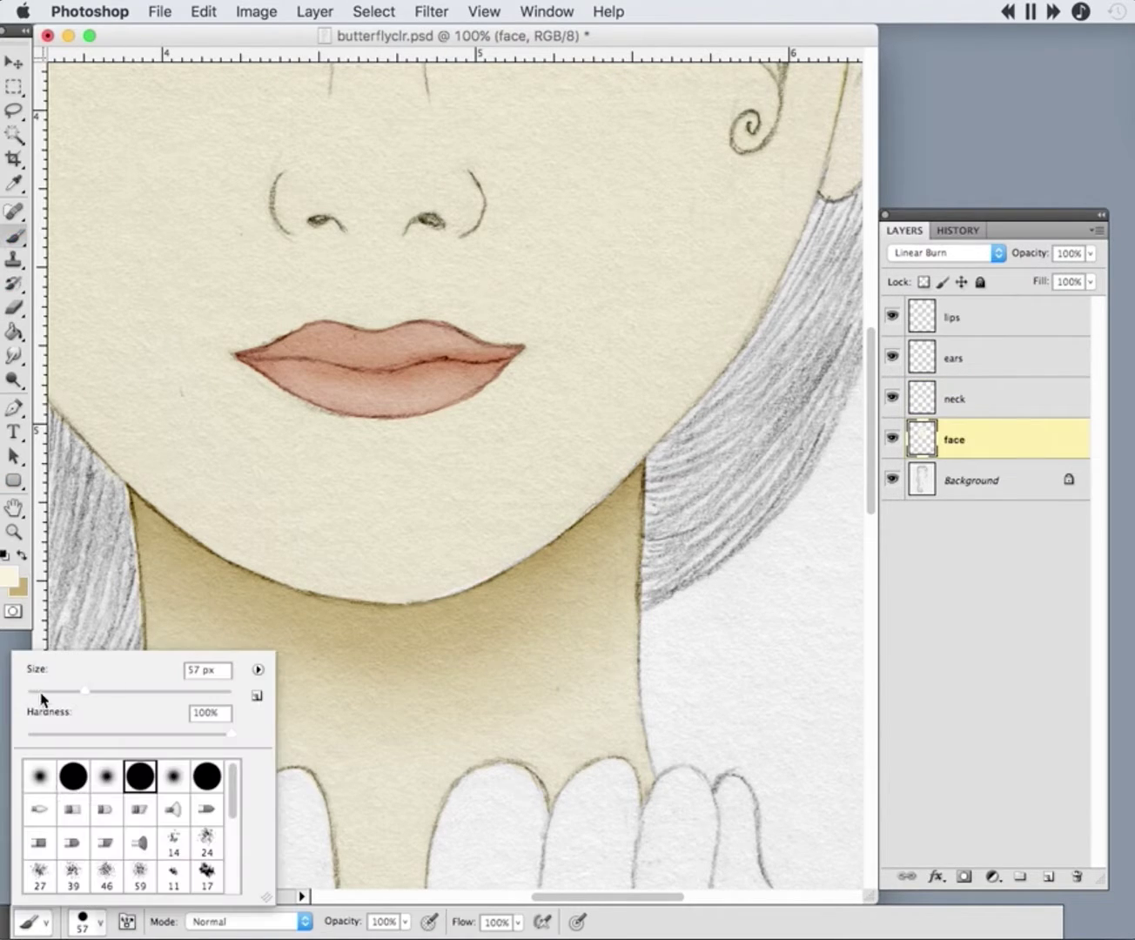
{"action": "key", "text": "Return"}
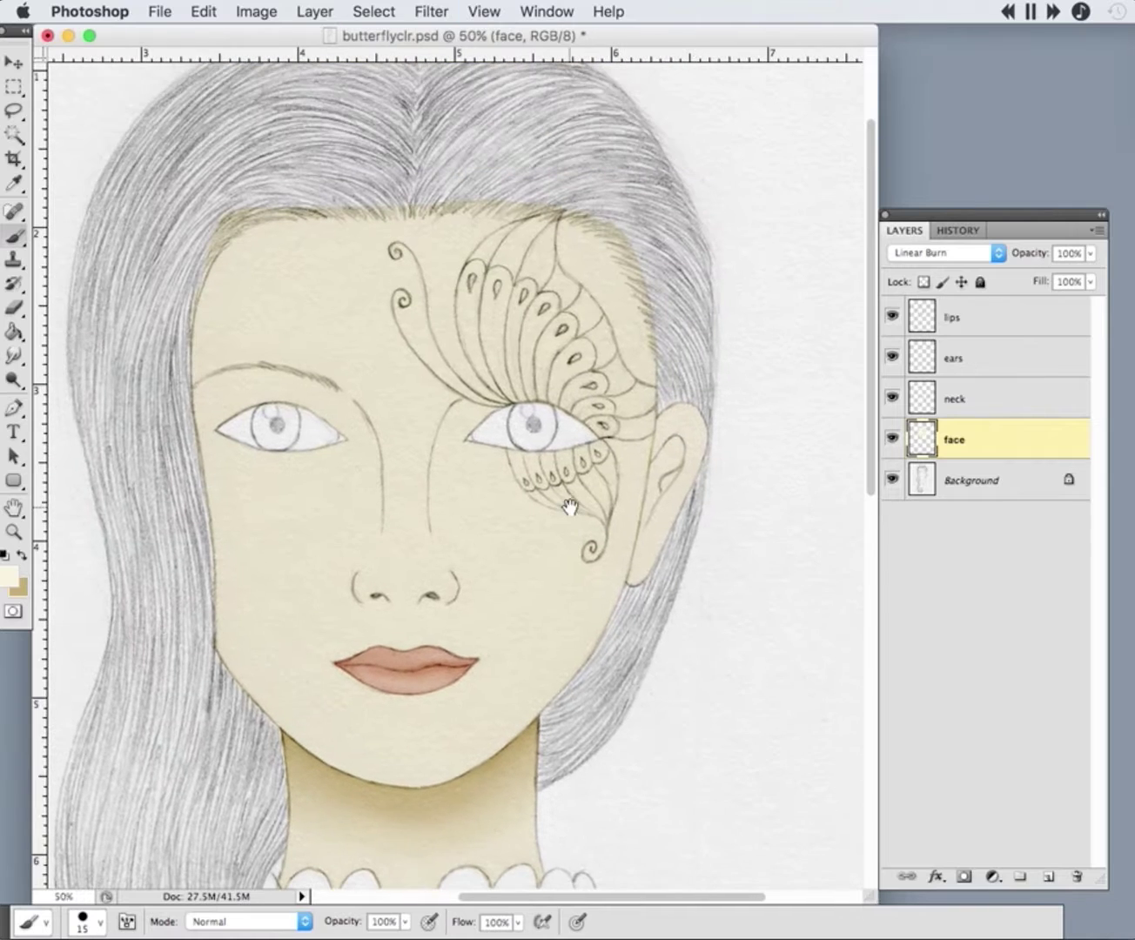
- Paint the inner ear tan on the ears layer with the selection edges hidden, and blend the shading with the Mixer Brush
{"action": "key", "text": "alt+bracketright"}
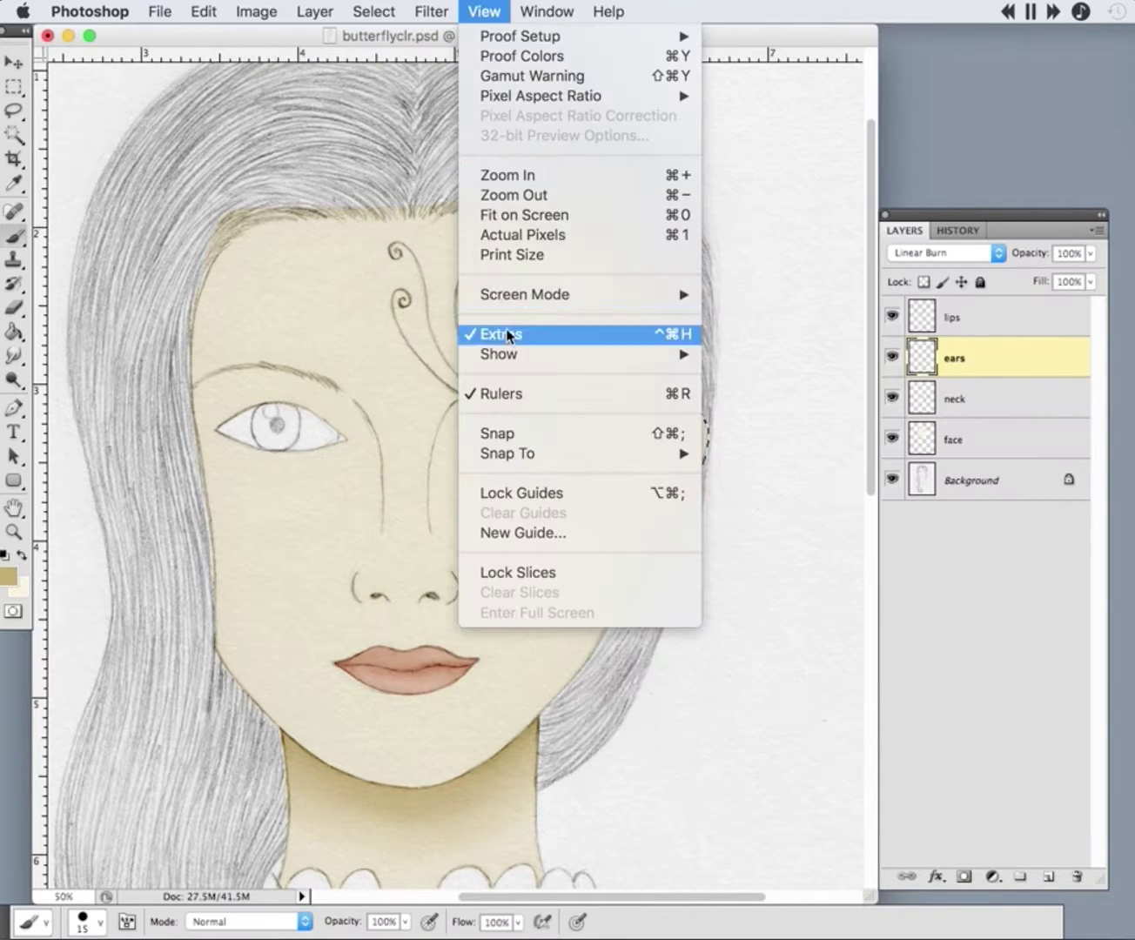
{"action": "left_click", "coordinate": [507, 335]}
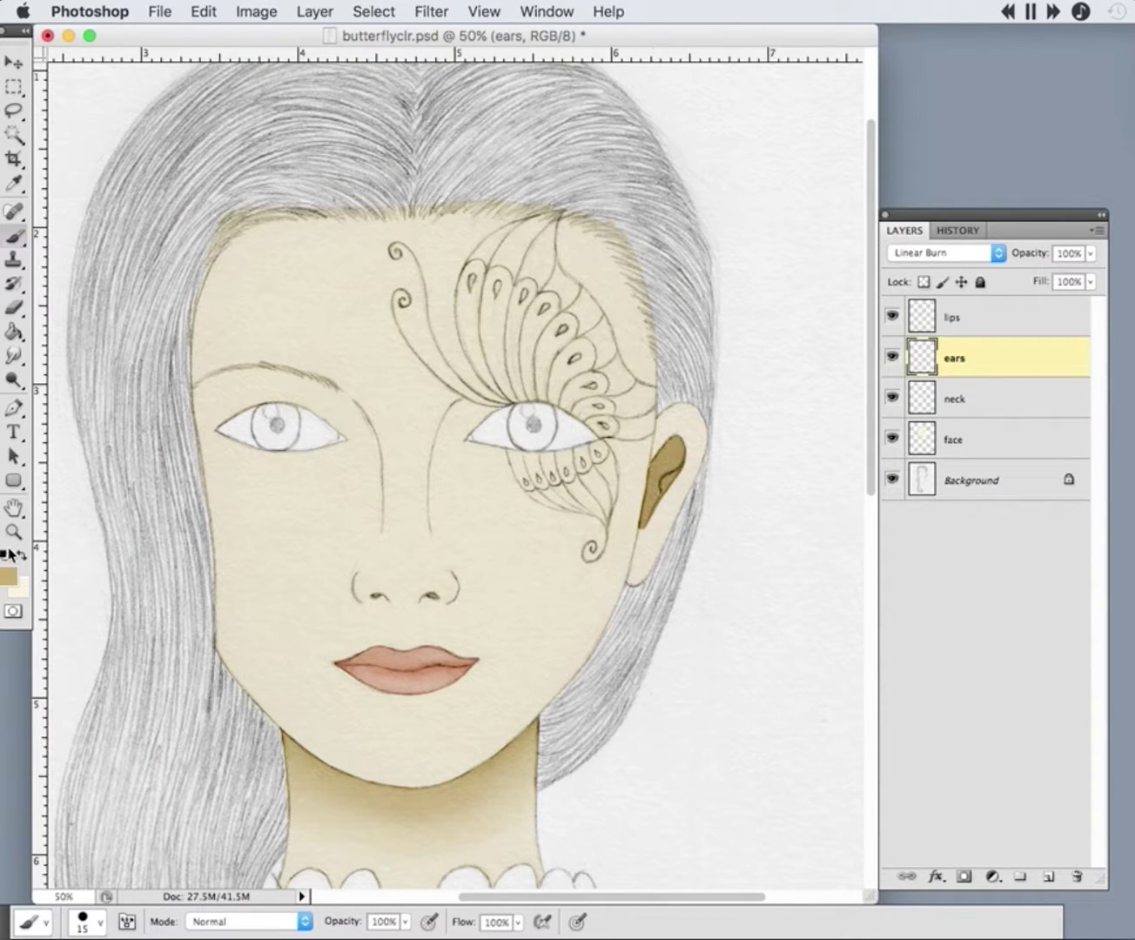
{"action": "left_click", "coordinate": [7, 237]}
{"action": "left_click", "coordinate": [87, 298]}
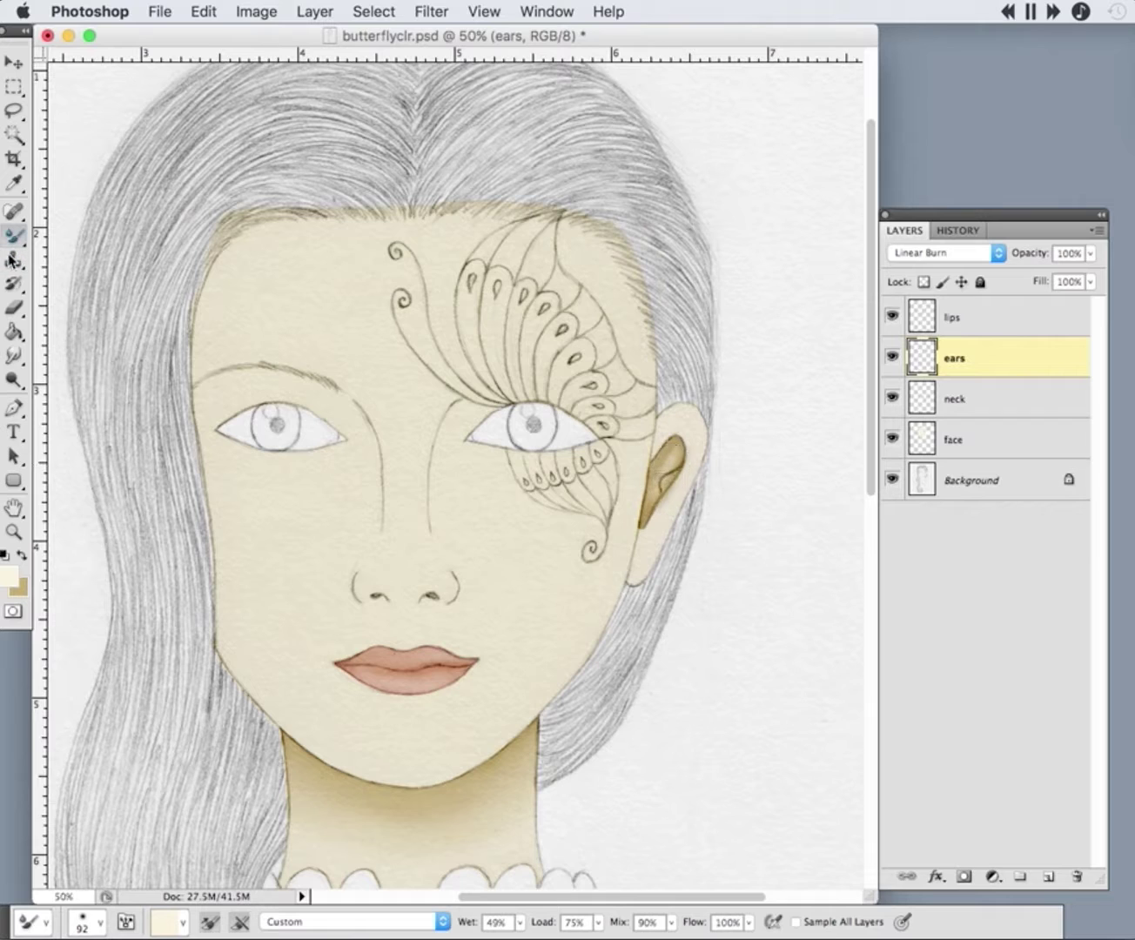
{"action": "left_click", "coordinate": [661, 504], "text": "alt"}
{"action": "left_click_drag", "start_coordinate": [651, 536], "coordinate": [654, 458]}
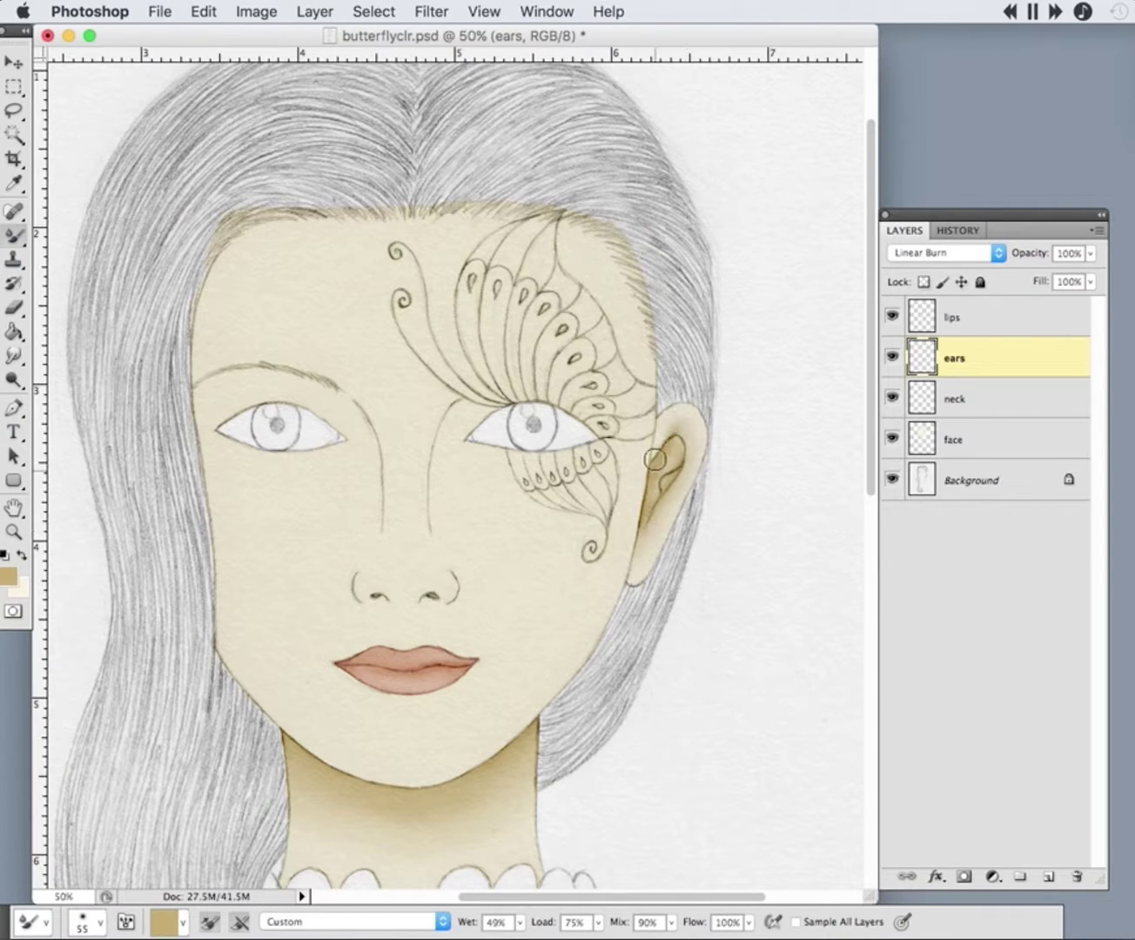
- Add a layer named "nose" above the ears layer and set its blend mode to Linear Burn
{"action": "left_click", "coordinate": [1048, 877]}
{"action": "double_click", "coordinate": [954, 357]}
{"action": "type", "text": "nose"}
{"action": "key", "text": "Return"}
{"action": "left_click", "coordinate": [944, 253]}
{"action": "left_click", "coordinate": [913, 421]}
- Paint the tip and nostrils of the nose tan with a 27 px brush
{"action": "key", "text": "shift+b"}
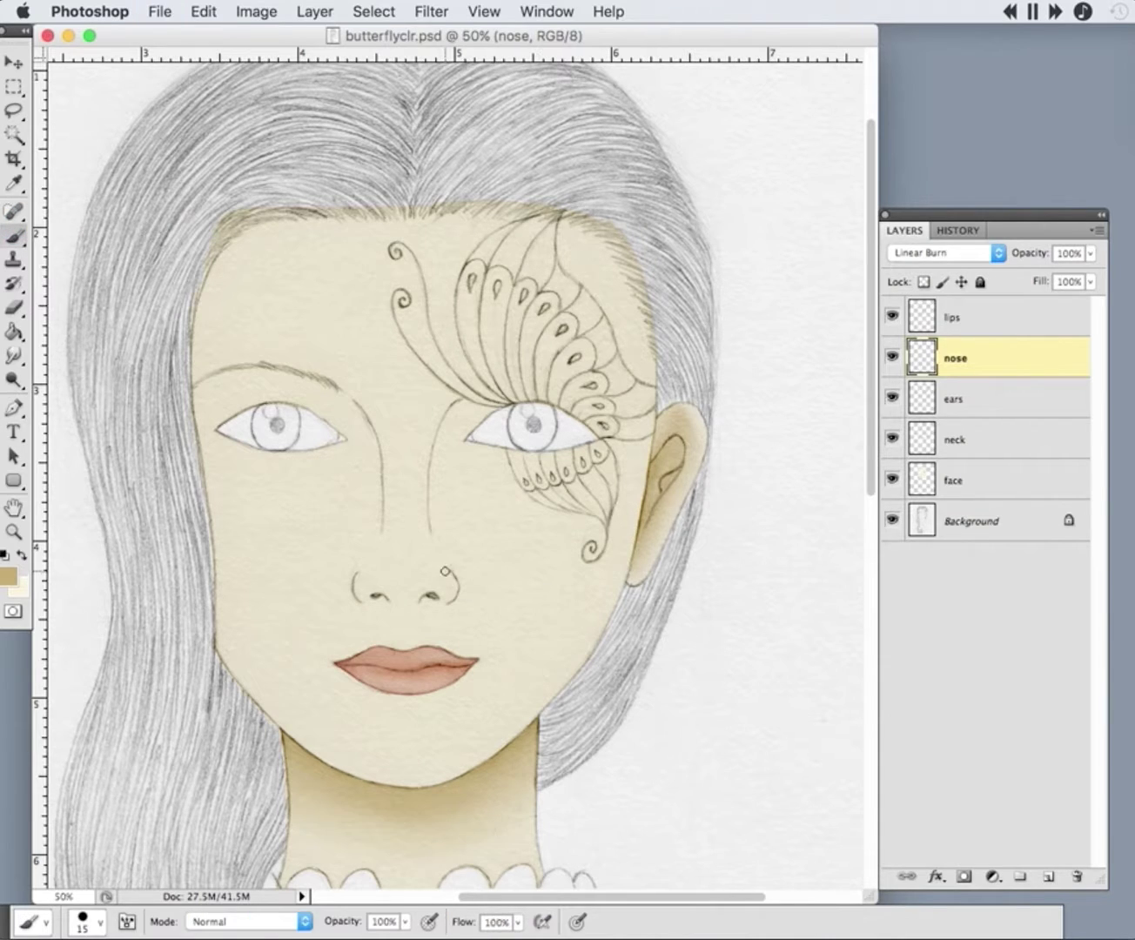
{"action": "left_click", "coordinate": [100, 921]}
{"action": "left_click_drag", "start_coordinate": [183, 671], "coordinate": [209, 671]}
{"action": "left_click_drag", "start_coordinate": [439, 574], "coordinate": [436, 596]}
{"action": "left_click_drag", "start_coordinate": [370, 571], "coordinate": [365, 594]}
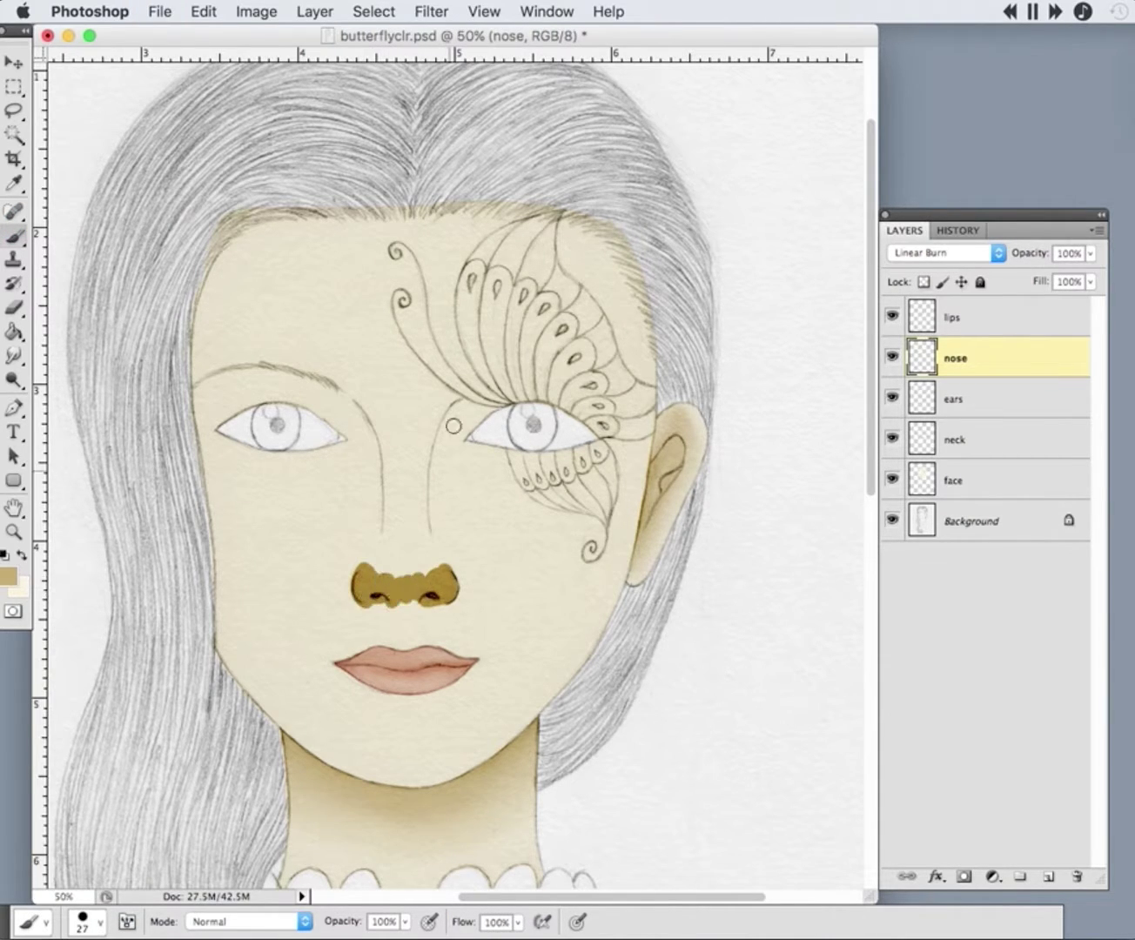
- Paint the nose bridge tan up to the brows and add a light highlight stroke down its centre
{"action": "left_click_drag", "start_coordinate": [456, 397], "coordinate": [431, 566]}
{"action": "left_click_drag", "start_coordinate": [353, 391], "coordinate": [382, 551]}
{"action": "mouse_move", "coordinate": [450, 398]}
{"action": "left_mouse_down"}
{"action": "mouse_move", "coordinate": [387, 393]}
{"action": "mouse_move", "coordinate": [401, 583]}
{"action": "left_mouse_up"}
{"action": "left_click", "coordinate": [24, 554]}
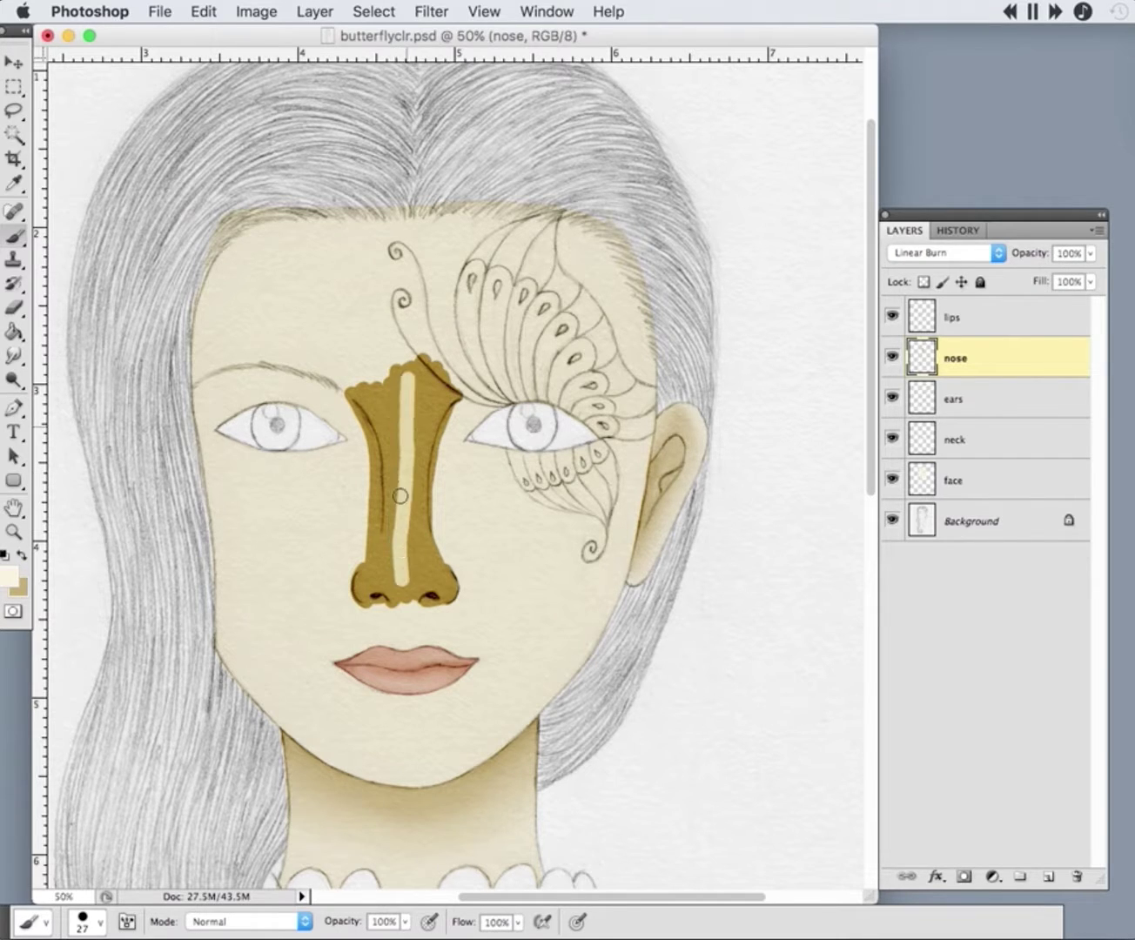
- Blend the nose's tan shading and bridge highlight with the Mixer Brush, and set the nose layer's opacity to 57%
{"action": "mouse_move", "coordinate": [14, 235]}
{"action": "left_mouse_down"}
{"action": "mouse_move", "coordinate": [145, 262]}
{"action": "mouse_move", "coordinate": [130, 287]}
{"action": "left_mouse_up"}
{"action": "mouse_move", "coordinate": [436, 582]}
{"action": "left_mouse_down"}
{"action": "mouse_move", "coordinate": [365, 590]}
{"action": "mouse_move", "coordinate": [395, 596]}
{"action": "mouse_move", "coordinate": [402, 365]}
{"action": "mouse_move", "coordinate": [406, 577]}
{"action": "mouse_move", "coordinate": [383, 349]}
{"action": "left_mouse_up"}
{"action": "left_click", "coordinate": [87, 920]}
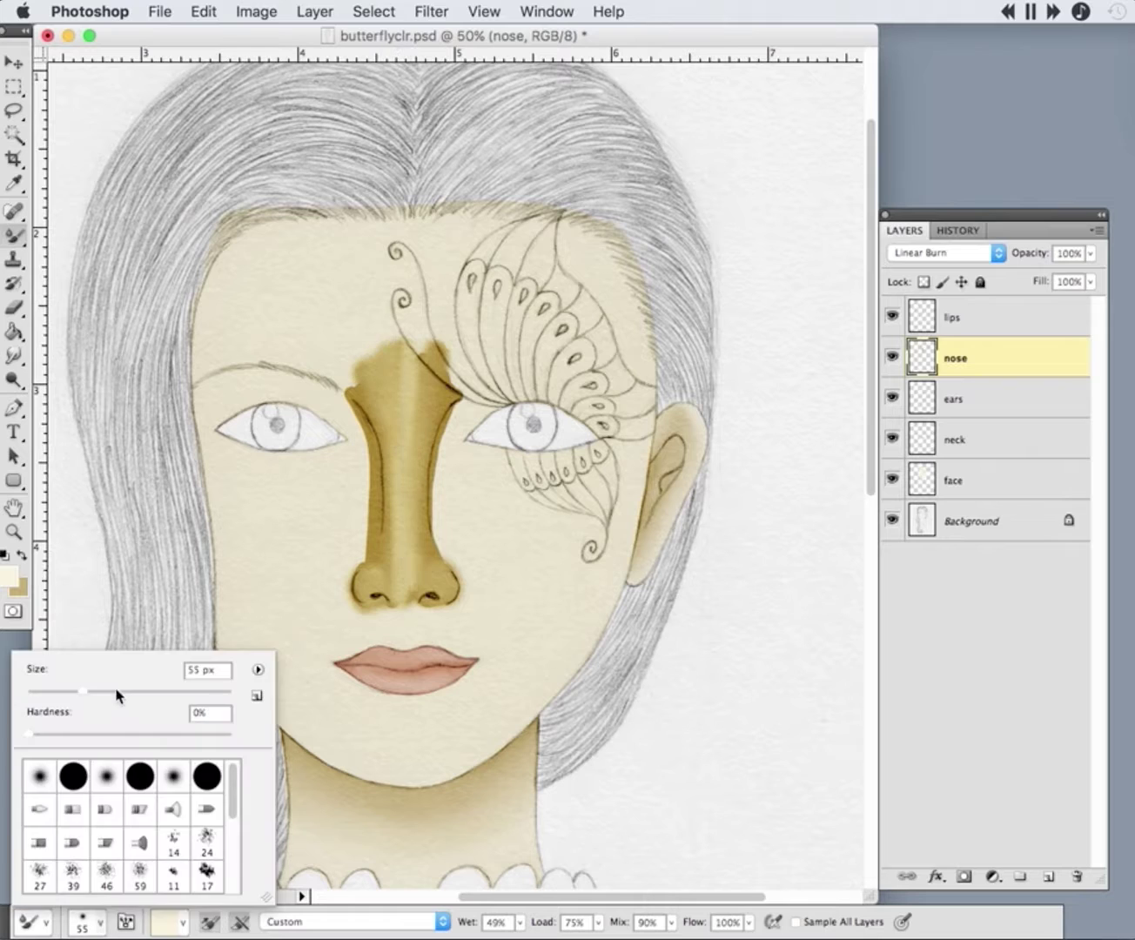
{"action": "left_click_drag", "start_coordinate": [119, 690], "coordinate": [130, 689]}
{"action": "left_click_drag", "start_coordinate": [444, 523], "coordinate": [463, 392]}
{"action": "mouse_move", "coordinate": [1090, 254]}
{"action": "left_mouse_down"}
{"action": "mouse_move", "coordinate": [1037, 287]}
{"action": "mouse_move", "coordinate": [1046, 286]}
{"action": "left_mouse_up"}
- Erase the tan paint outside the two side lines of the nose with the Eraser
{"action": "key", "text": "e"}
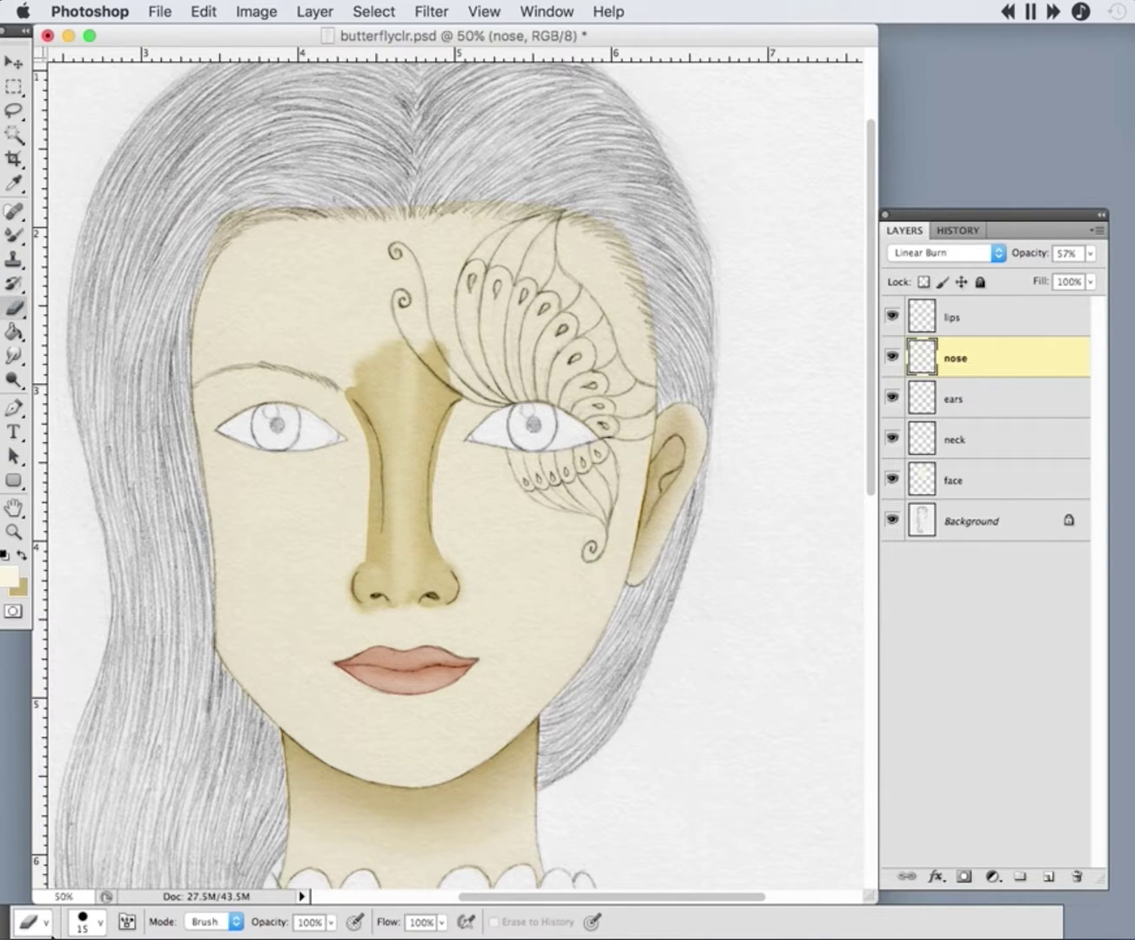
{"action": "left_click", "coordinate": [86, 922]}
{"action": "left_click_drag", "start_coordinate": [365, 396], "coordinate": [348, 550]}
{"action": "left_click_drag", "start_coordinate": [452, 531], "coordinate": [448, 401]}
- Soften the top of the nose shading with a 168 px soft eraser and the area around its tip with a 74 px one
{"action": "left_click", "coordinate": [87, 921]}
{"action": "left_click_drag", "start_coordinate": [97, 690], "coordinate": [166, 691]}
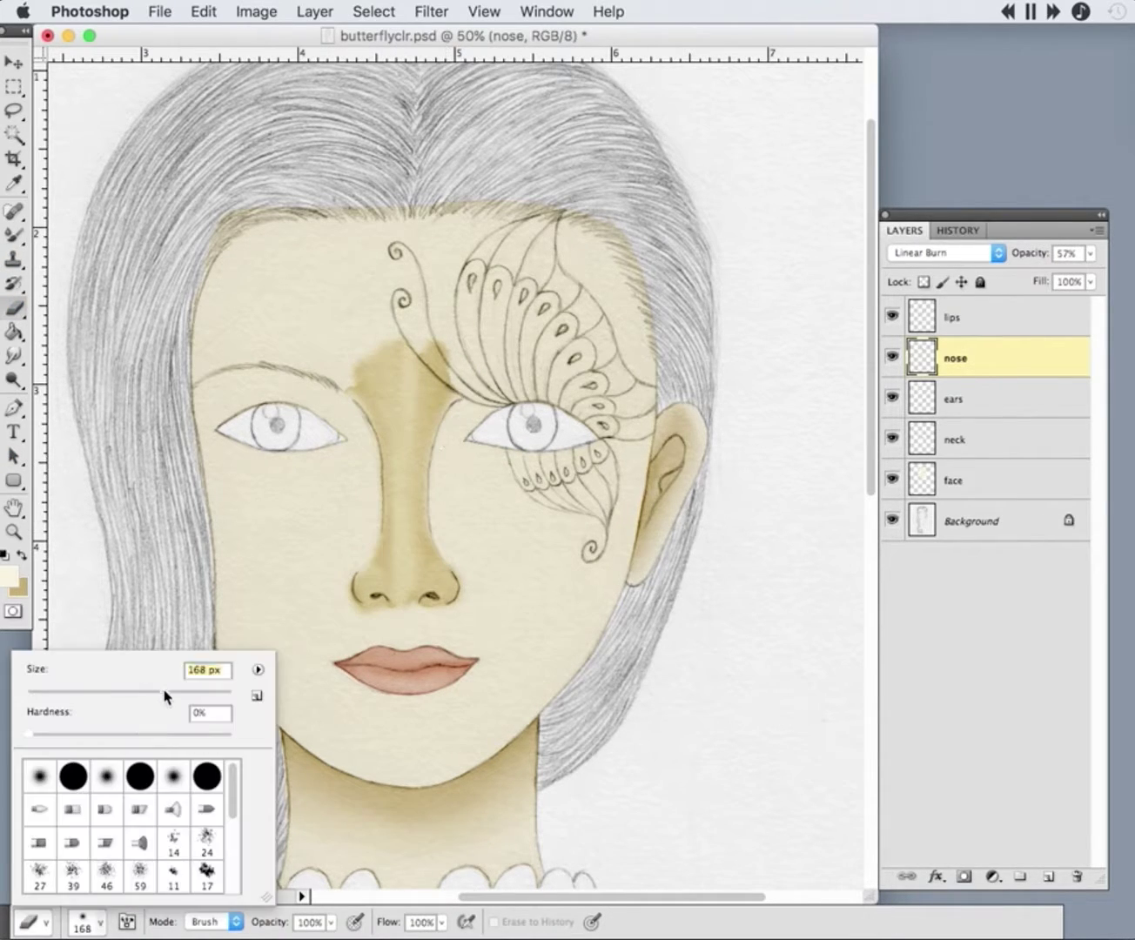
{"action": "mouse_move", "coordinate": [426, 348]}
{"action": "left_mouse_down"}
{"action": "mouse_move", "coordinate": [397, 368]}
{"action": "mouse_move", "coordinate": [466, 339]}
{"action": "left_mouse_up"}
{"action": "left_click", "coordinate": [87, 921]}
{"action": "left_click_drag", "start_coordinate": [166, 689], "coordinate": [71, 690]}
{"action": "left_click", "coordinate": [412, 623]}
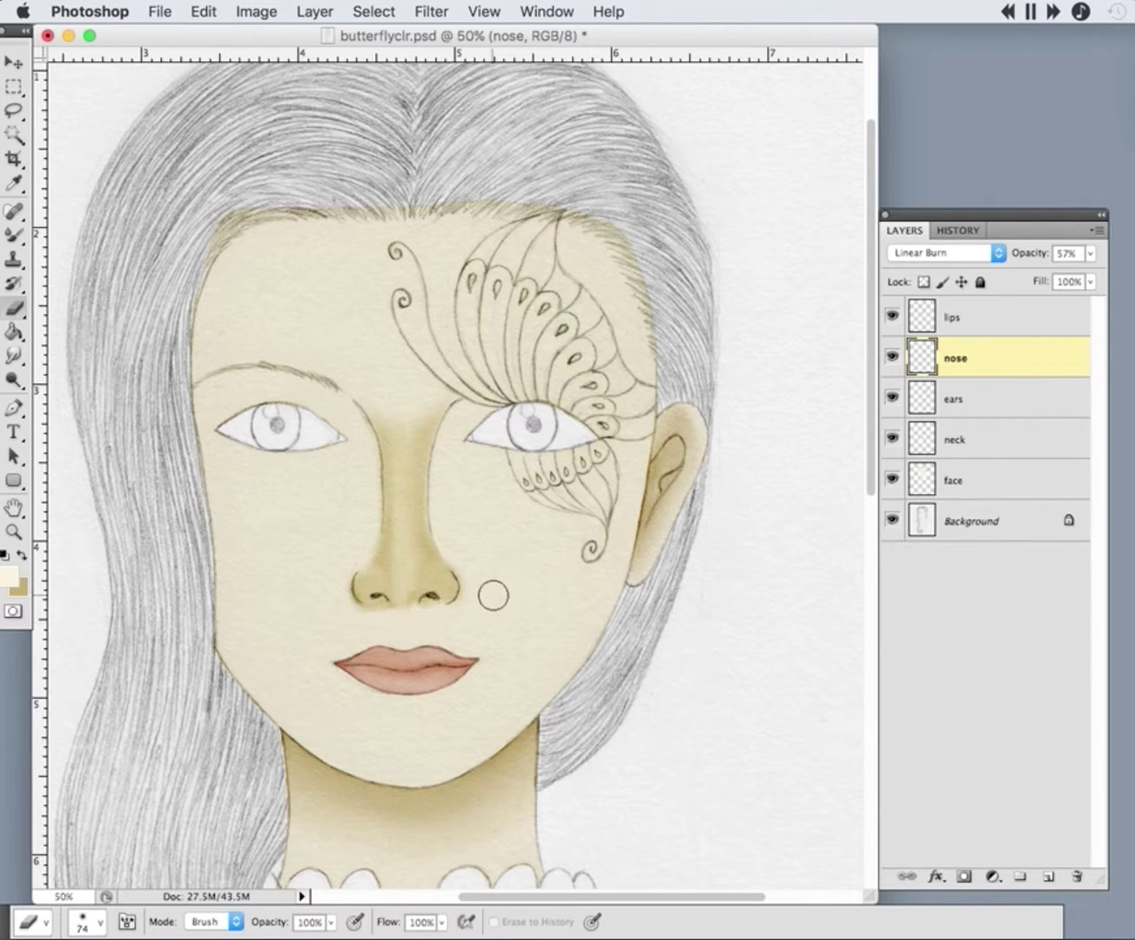
{"action": "left_click", "coordinate": [87, 921]}
{"action": "key", "text": "Return"}
- Paint a light 27 px highlight up the nose bridge and blend it into the shading with the Mixer Brush
{"action": "key", "text": "b"}
{"action": "left_click_drag", "start_coordinate": [407, 563], "coordinate": [402, 495]}
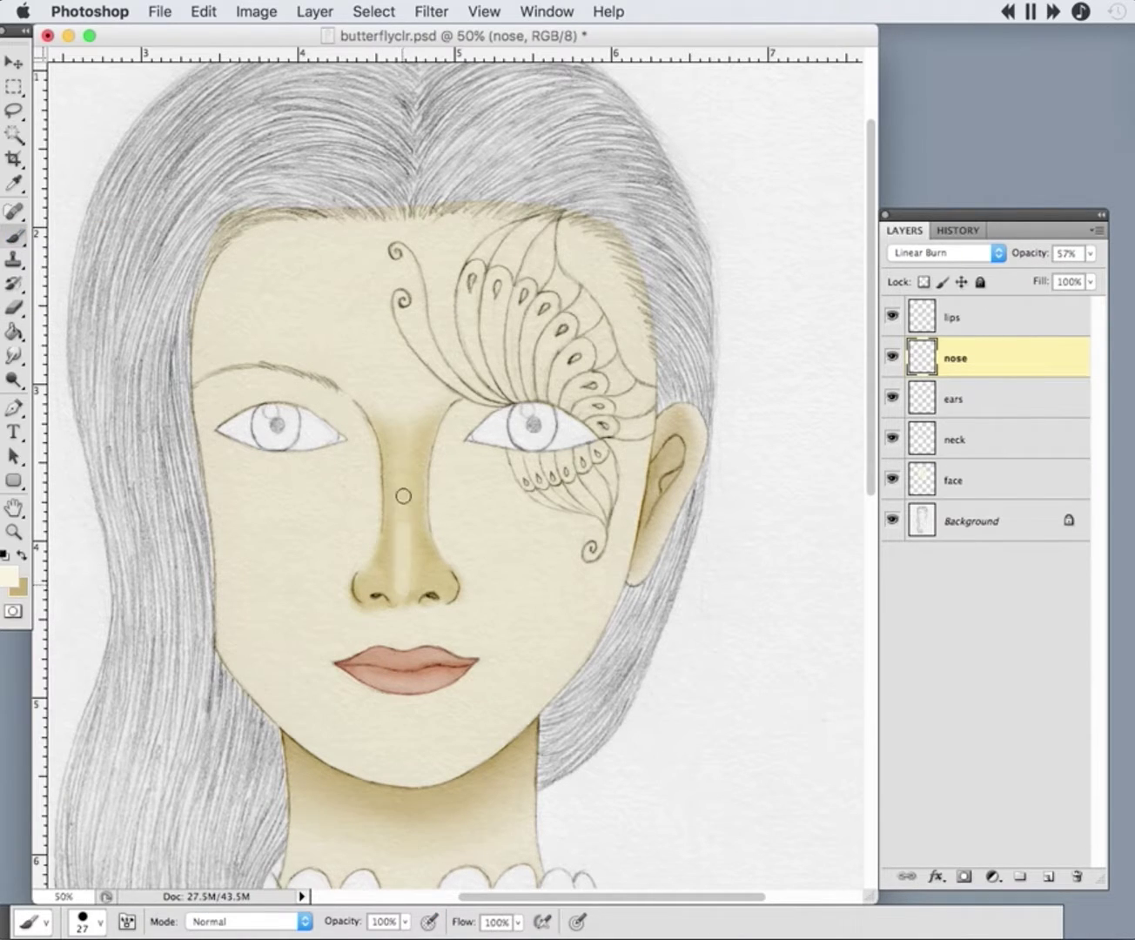
{"action": "key", "text": "shift+b"}
{"action": "left_click_drag", "start_coordinate": [392, 578], "coordinate": [406, 481]}
- Place the nose layer directly above the face layer at 100% opacity and recolour it with a Curves adjustment
{"action": "key", "text": "v"}
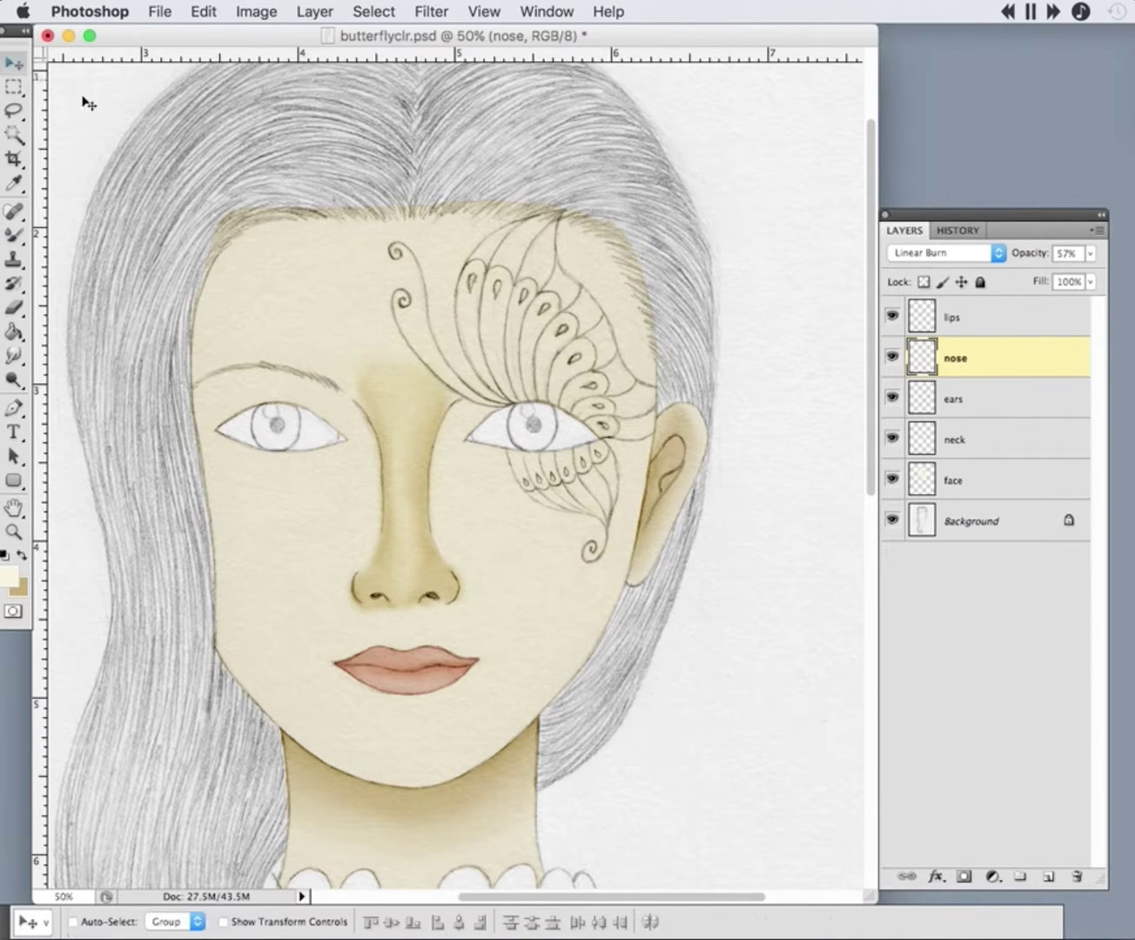
{"action": "left_click_drag", "start_coordinate": [992, 356], "coordinate": [1000, 460]}
{"action": "key", "text": "0"}
{"action": "key", "text": "super+m"}
- Try merging the nose and face layers into a Linear Burn layer named "face" and blending it with the Mixer Brush
{"action": "left_click_drag", "start_coordinate": [1119, 713], "coordinate": [1132, 649]}
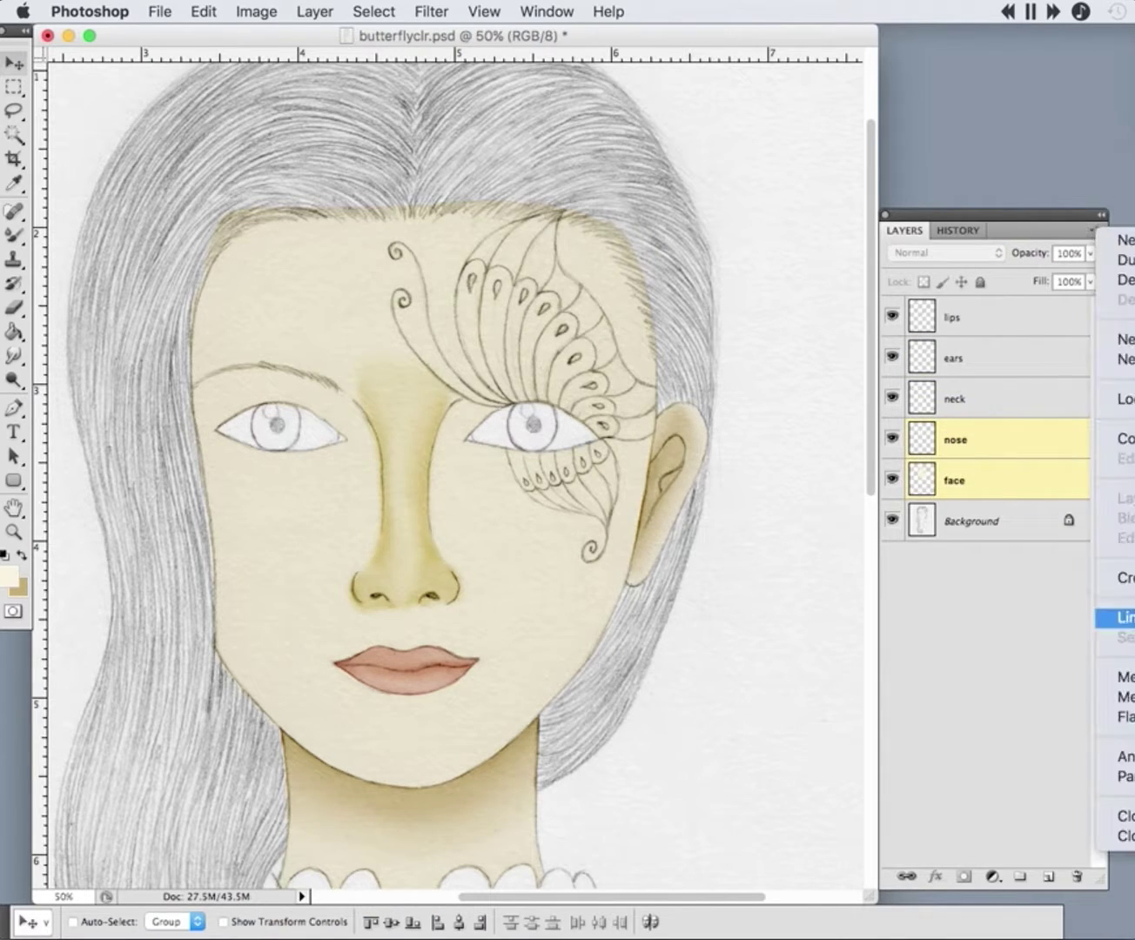
{"action": "left_click", "coordinate": [913, 676]}
{"action": "double_click", "coordinate": [953, 440]}
{"action": "type", "text": "face"}
{"action": "key", "text": "Return"}
{"action": "left_click", "coordinate": [944, 253]}
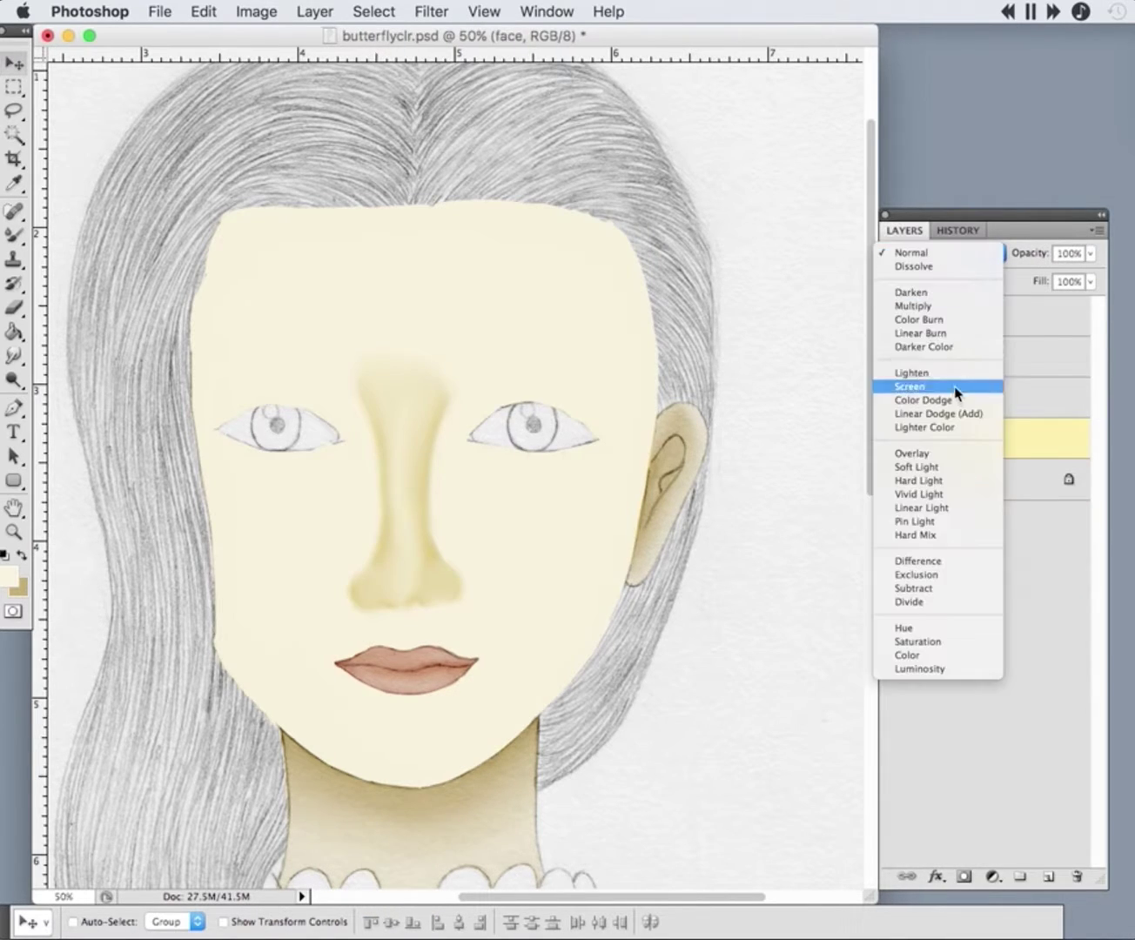
{"action": "left_click", "coordinate": [950, 348]}
{"action": "key", "text": "b"}
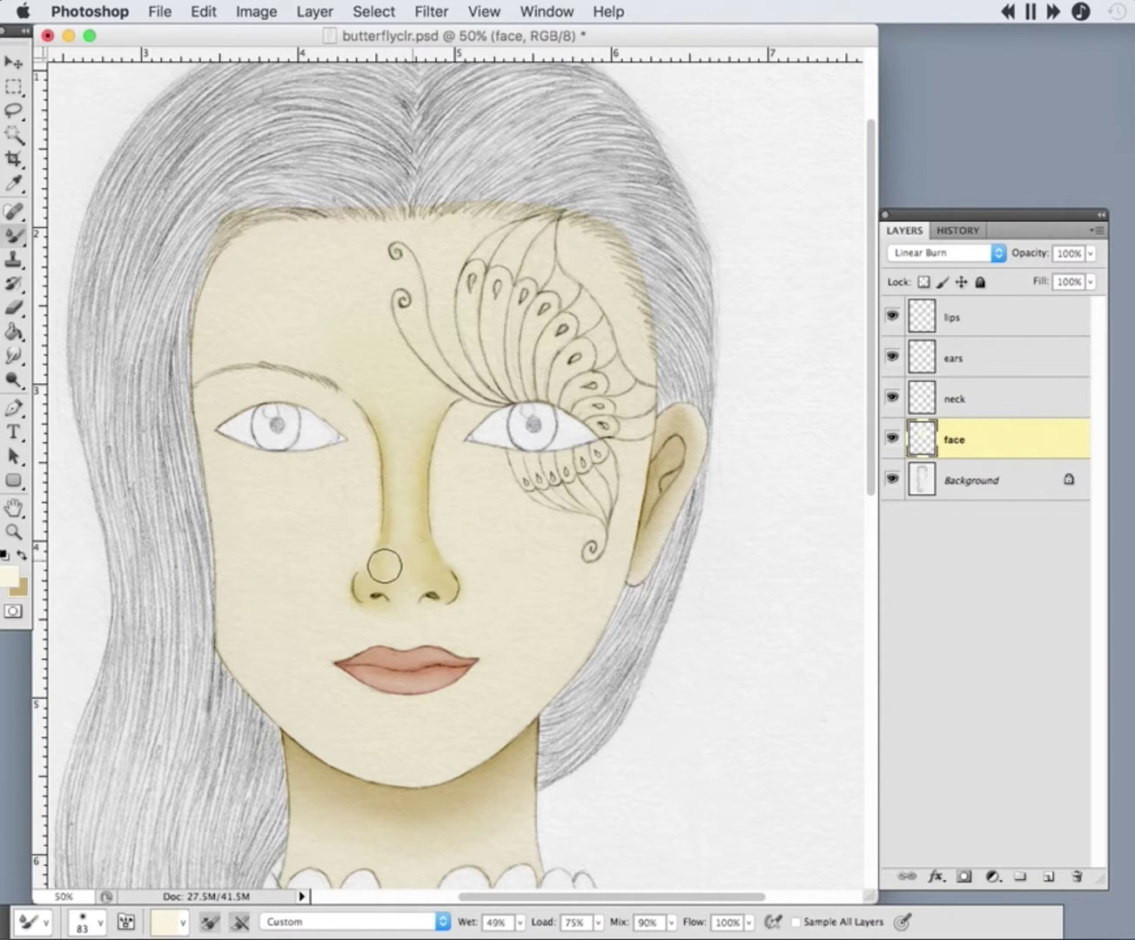
- Revert the document to the Curves state in its history, undoing the layer merge and the blending strokes
{"action": "left_click", "coordinate": [957, 229]}
{"action": "left_click", "coordinate": [957, 481]}
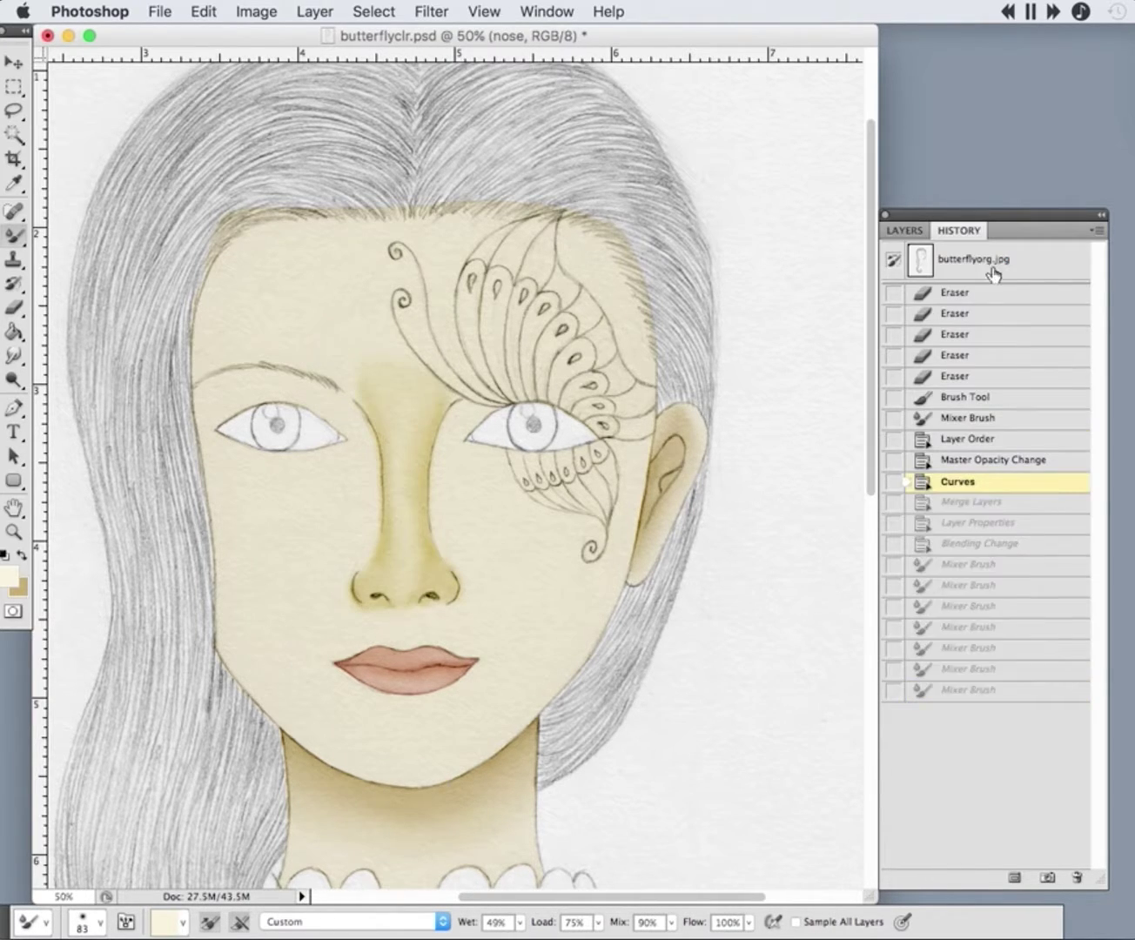
{"action": "left_click", "coordinate": [903, 230]}
- Erase the nose shading spreading above the bridge between the brows with a 127 px soft eraser
{"action": "key", "text": "v"}
{"action": "key", "text": "e"}
{"action": "left_click", "coordinate": [91, 921]}
{"action": "left_click", "coordinate": [144, 691]}
{"action": "key", "text": "Return"}
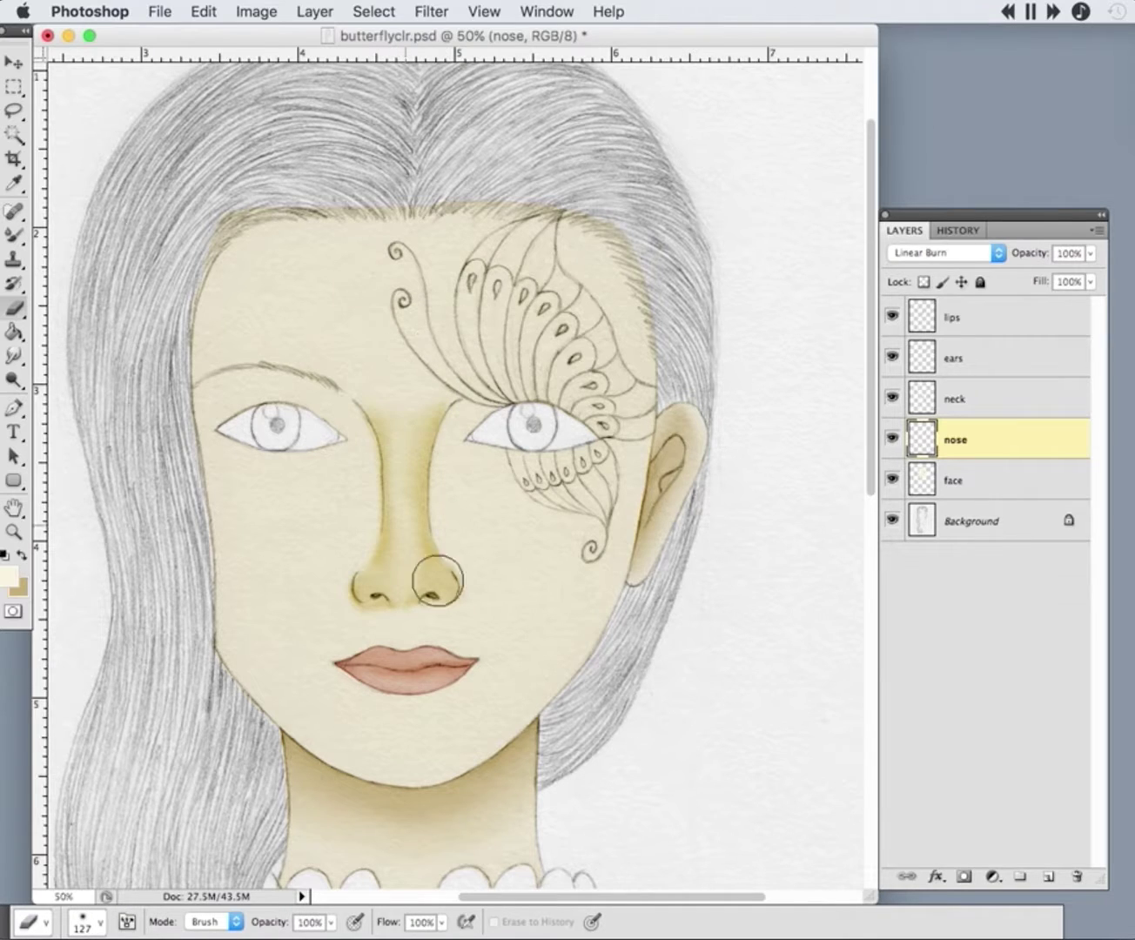
{"action": "left_click", "coordinate": [90, 921]}
{"action": "key", "text": "b"}
{"action": "mouse_move", "coordinate": [402, 523]}
{"action": "left_mouse_down"}
{"action": "mouse_move", "coordinate": [404, 489]}
{"action": "mouse_move", "coordinate": [370, 393]}
{"action": "left_mouse_up"}
{"action": "key", "text": "super+z"}
{"action": "key", "text": "shift+b"}
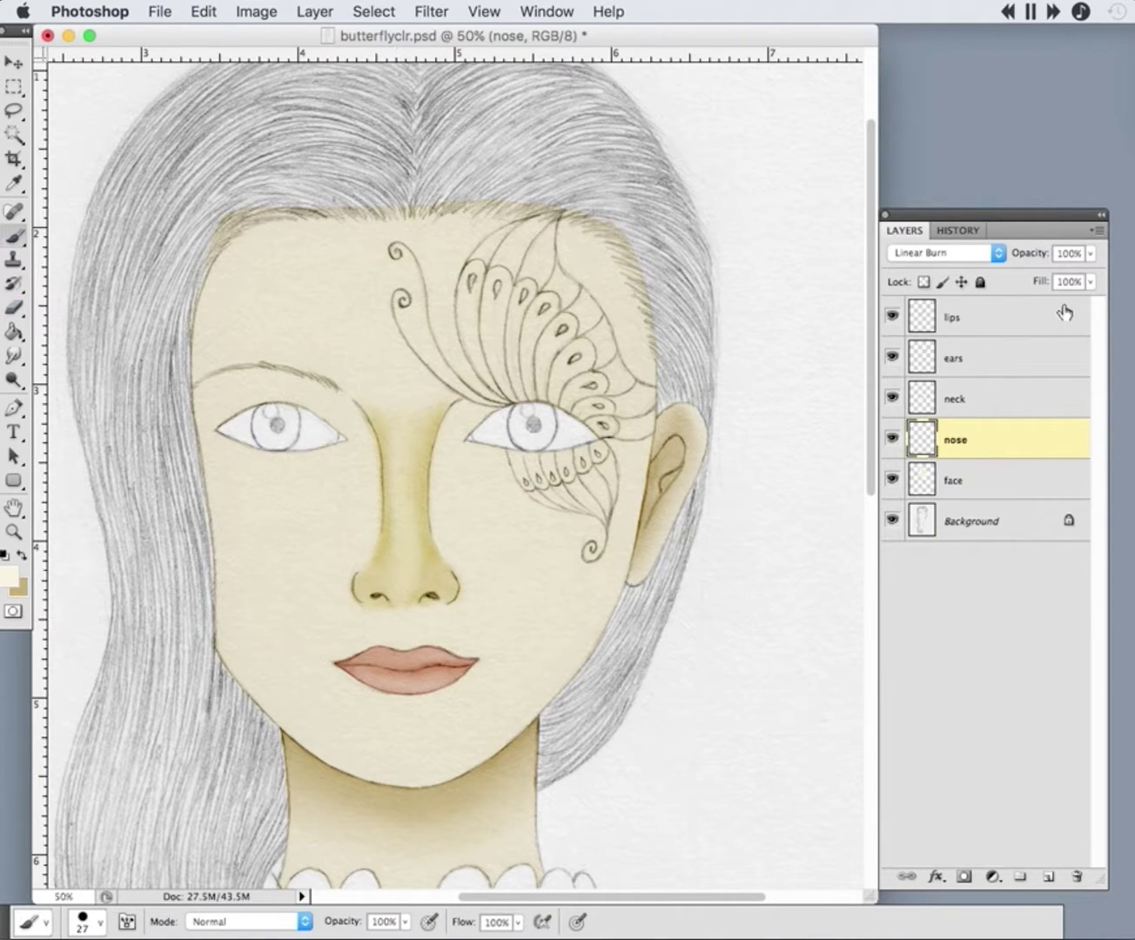
- Warm the nose layer with a Curves adjustment on the red channel, mapping input 110 to output 141
{"action": "key", "text": "super+m"}
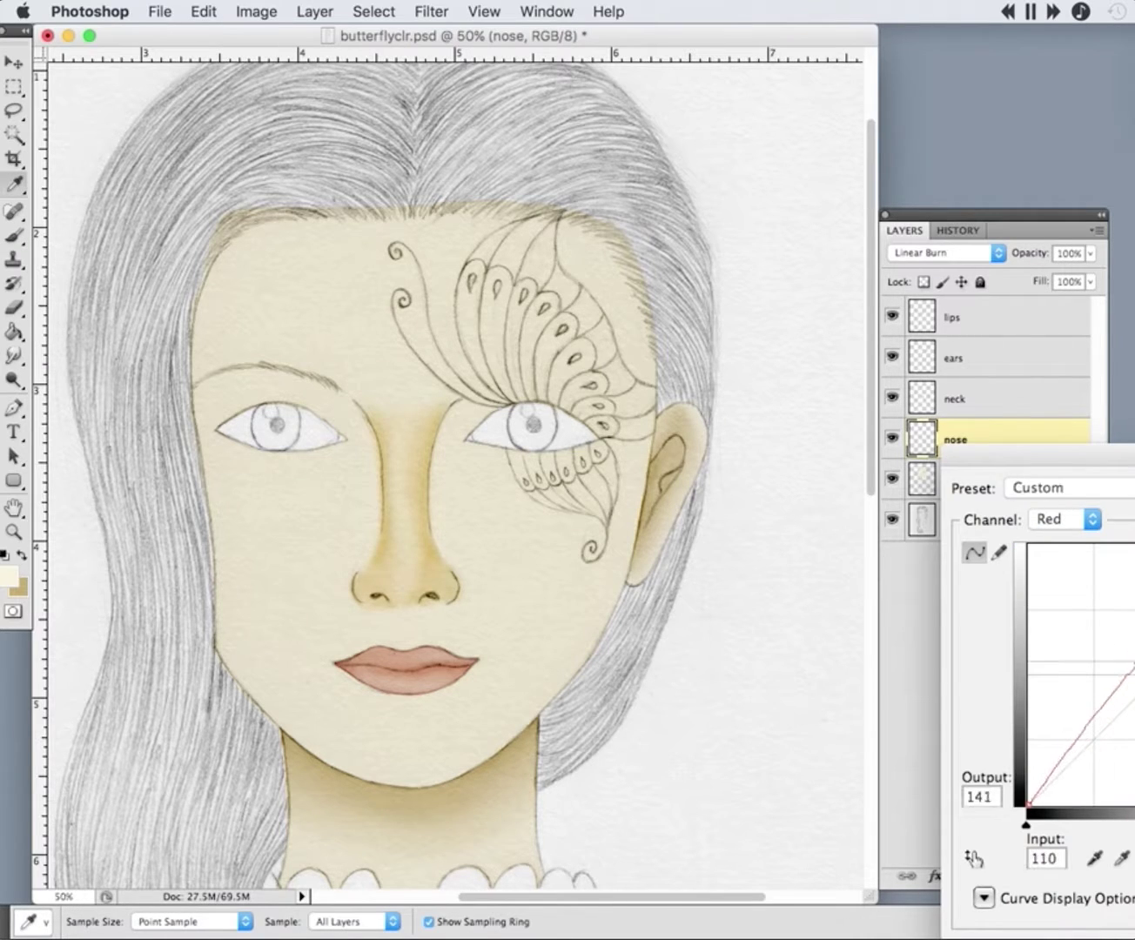
{"action": "key", "text": "Return"}
- Load the face layer's outline as a selection, hide its edges, and paint tan shadow above both eyes with a 43 px brush
{"action": "left_click", "coordinate": [957, 479]}
{"action": "left_click", "coordinate": [922, 479], "text": "super"}
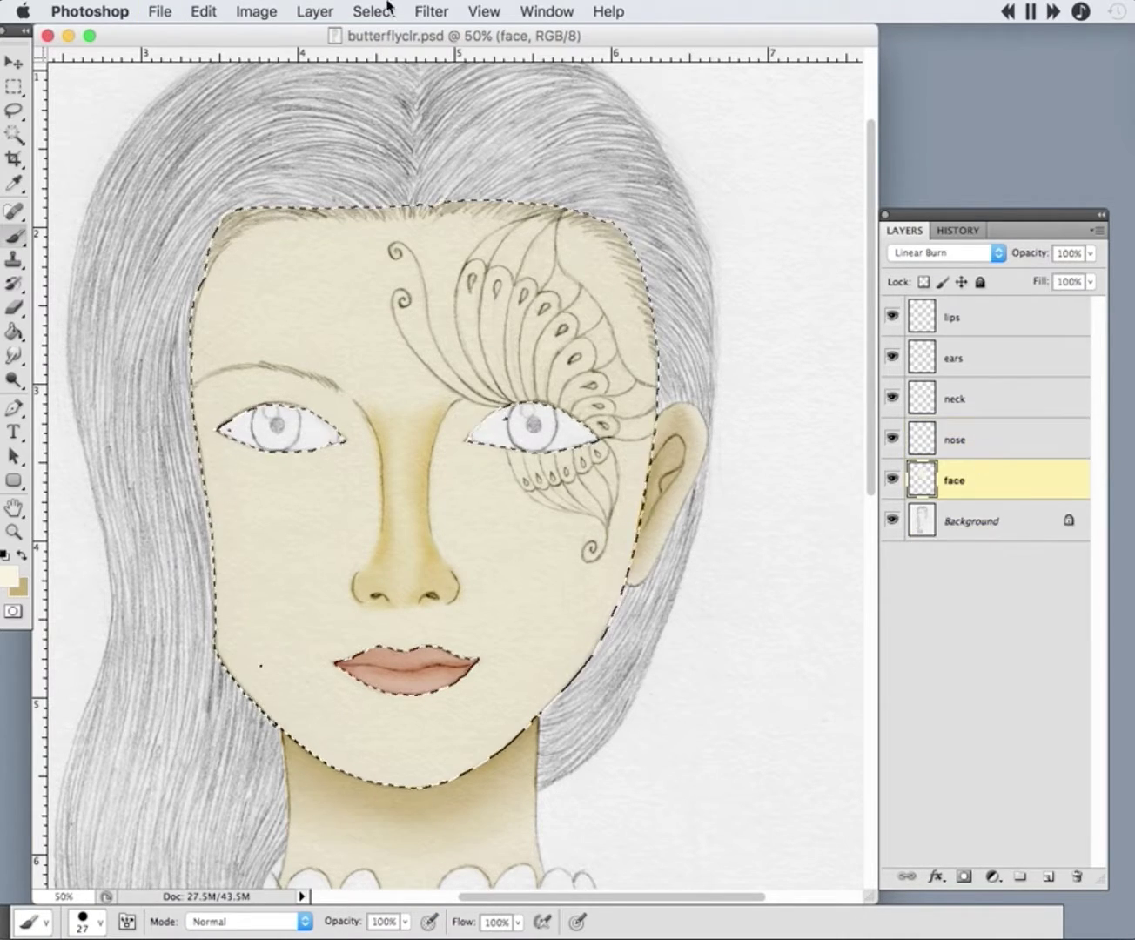
{"action": "key", "text": "super+h"}
{"action": "left_click", "coordinate": [82, 920]}
{"action": "mouse_move", "coordinate": [204, 420]}
{"action": "left_mouse_down"}
{"action": "mouse_move", "coordinate": [348, 431]}
{"action": "mouse_move", "coordinate": [331, 375]}
{"action": "left_mouse_up"}
{"action": "mouse_move", "coordinate": [452, 439]}
{"action": "left_mouse_down"}
{"action": "mouse_move", "coordinate": [592, 402]}
{"action": "mouse_move", "coordinate": [616, 426]}
{"action": "left_mouse_up"}
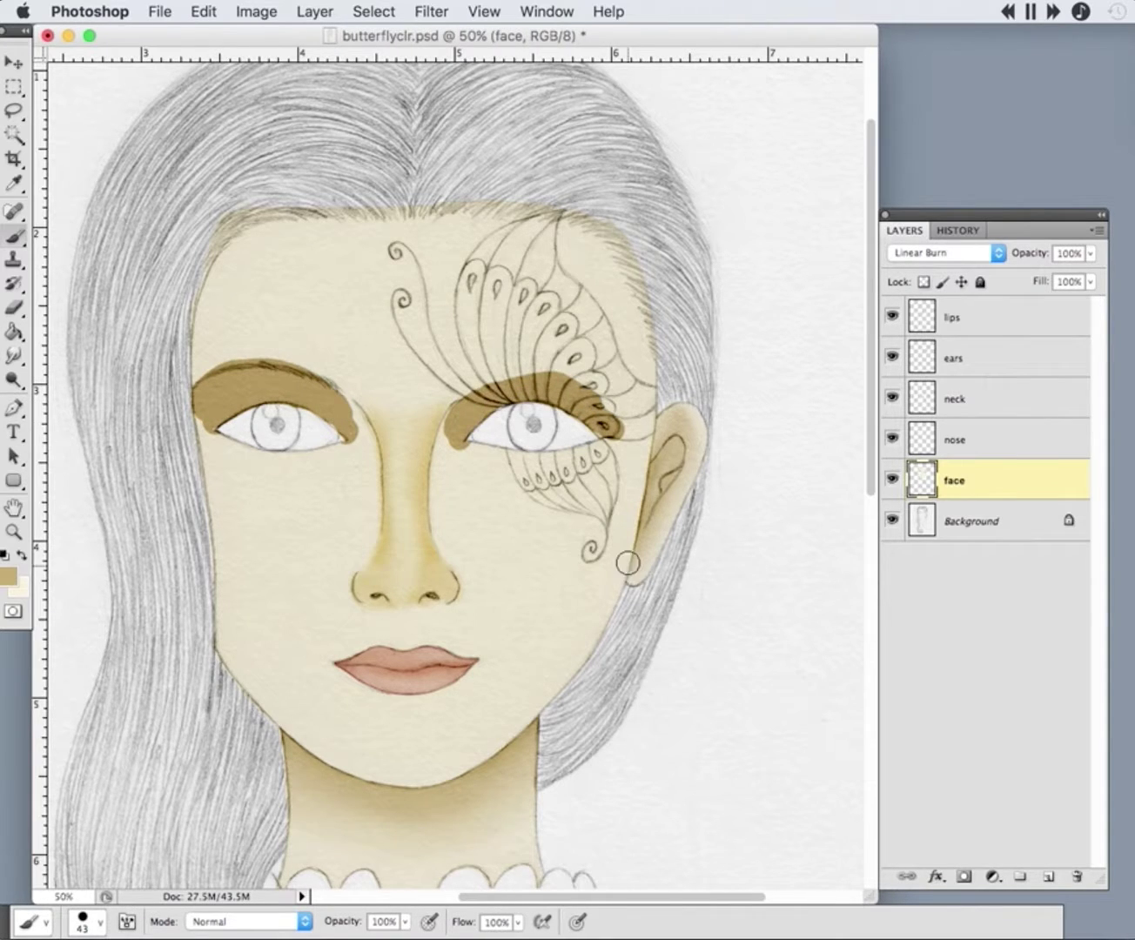
- Lighten the shadow above the eyes with the cream colour and blend both eye areas with the Mixer Brush
{"action": "key", "text": "x"}
{"action": "left_click_drag", "start_coordinate": [287, 383], "coordinate": [228, 381]}
{"action": "right_click", "coordinate": [14, 236]}
{"action": "left_click", "coordinate": [95, 293]}
{"action": "mouse_move", "coordinate": [533, 387]}
{"action": "left_mouse_down"}
{"action": "mouse_move", "coordinate": [481, 401]}
{"action": "mouse_move", "coordinate": [583, 401]}
{"action": "left_mouse_up"}
{"action": "mouse_move", "coordinate": [337, 419]}
{"action": "left_mouse_down"}
{"action": "mouse_move", "coordinate": [248, 404]}
{"action": "mouse_move", "coordinate": [196, 444]}
{"action": "left_mouse_up"}
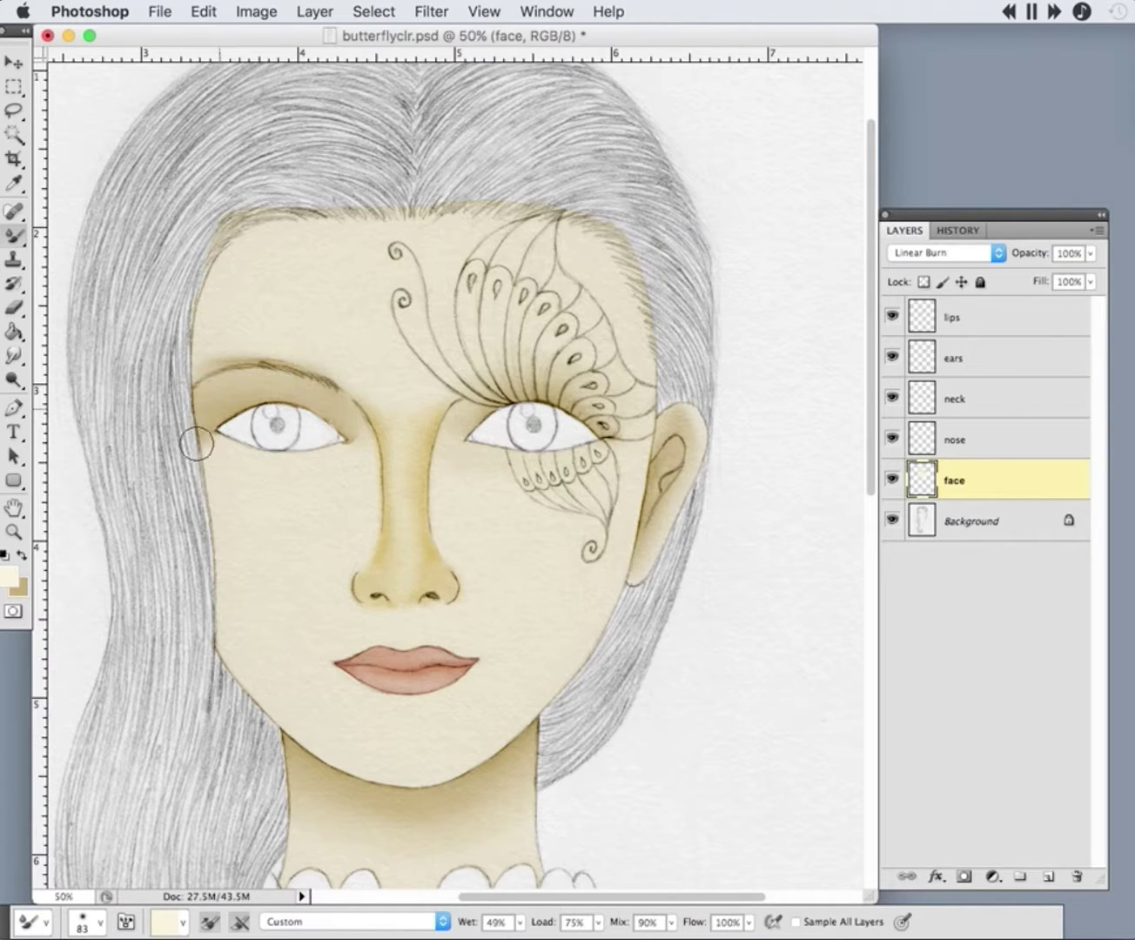
- Shade the outer edges of the face with tan using the Mixer Brush, and hide the nose layer
{"action": "left_click", "coordinate": [214, 458], "text": "alt"}
{"action": "left_click", "coordinate": [892, 439]}
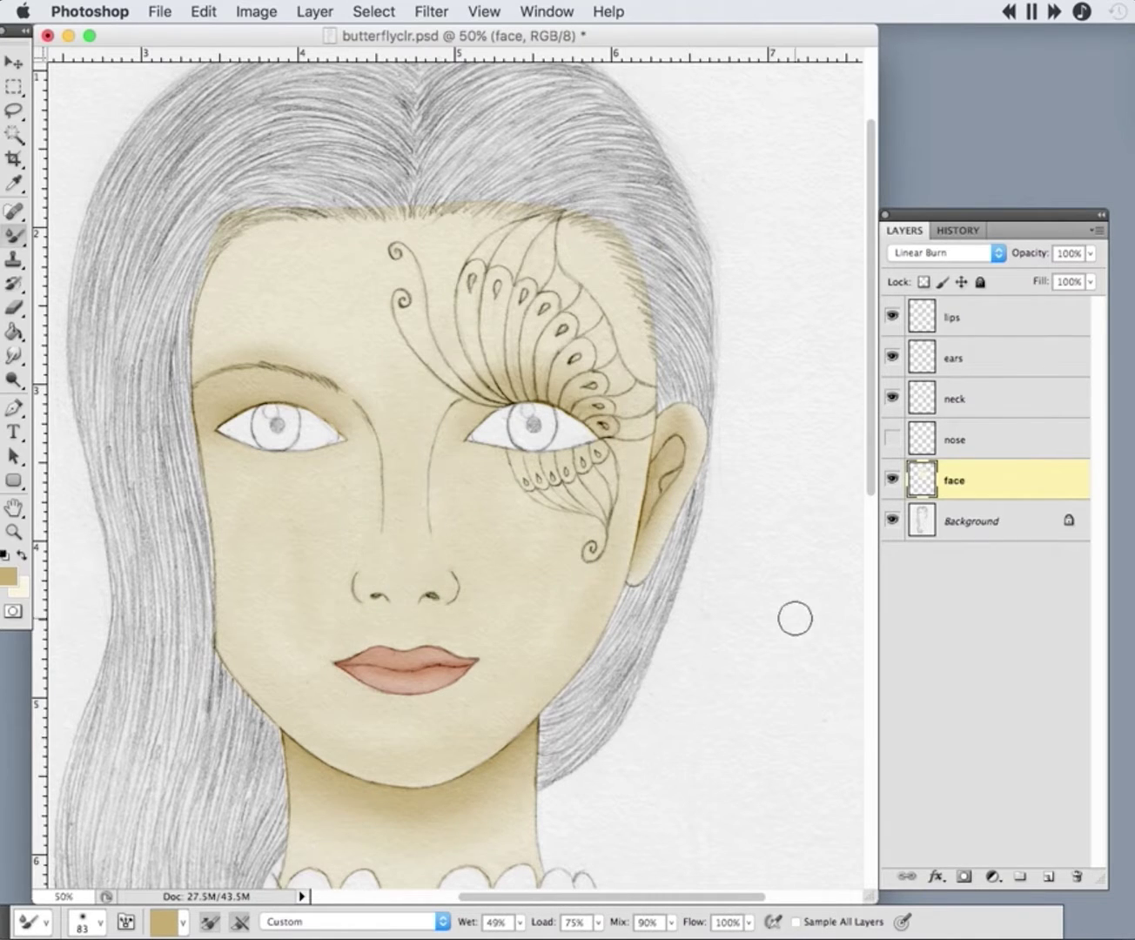
- Shade the nose in tan on the face layer and paint a cream highlight along its bridge
{"action": "key", "text": "shift+b"}
{"action": "mouse_move", "coordinate": [439, 541]}
{"action": "left_mouse_down"}
{"action": "mouse_move", "coordinate": [436, 591]}
{"action": "mouse_move", "coordinate": [365, 596]}
{"action": "mouse_move", "coordinate": [435, 408]}
{"action": "mouse_move", "coordinate": [374, 409]}
{"action": "mouse_move", "coordinate": [407, 569]}
{"action": "mouse_move", "coordinate": [375, 587]}
{"action": "mouse_move", "coordinate": [385, 600]}
{"action": "mouse_move", "coordinate": [430, 383]}
{"action": "mouse_move", "coordinate": [435, 575]}
{"action": "mouse_move", "coordinate": [393, 506]}
{"action": "mouse_move", "coordinate": [380, 405]}
{"action": "mouse_move", "coordinate": [362, 533]}
{"action": "mouse_move", "coordinate": [401, 570]}
{"action": "mouse_move", "coordinate": [399, 382]}
{"action": "left_mouse_up"}
{"action": "key", "text": "x"}
{"action": "key", "text": "shift+b"}
{"action": "key", "text": "shift+b"}
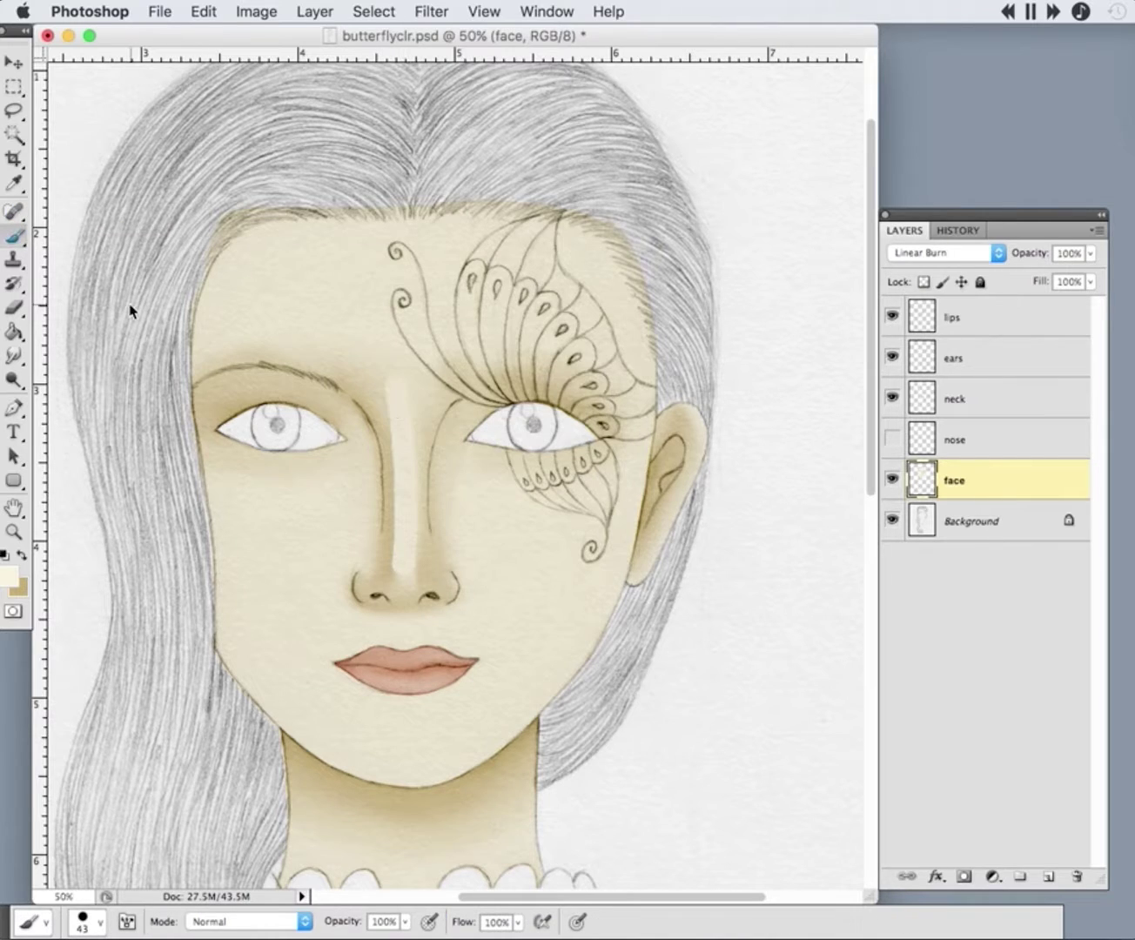
- Blend the bridge highlight into the nose shading with the Mixer Brush and save the document
{"action": "key", "text": "shift+b"}
{"action": "key", "text": "shift+b"}
{"action": "key", "text": "shift+b"}
{"action": "left_click_drag", "start_coordinate": [407, 446], "coordinate": [408, 556]}
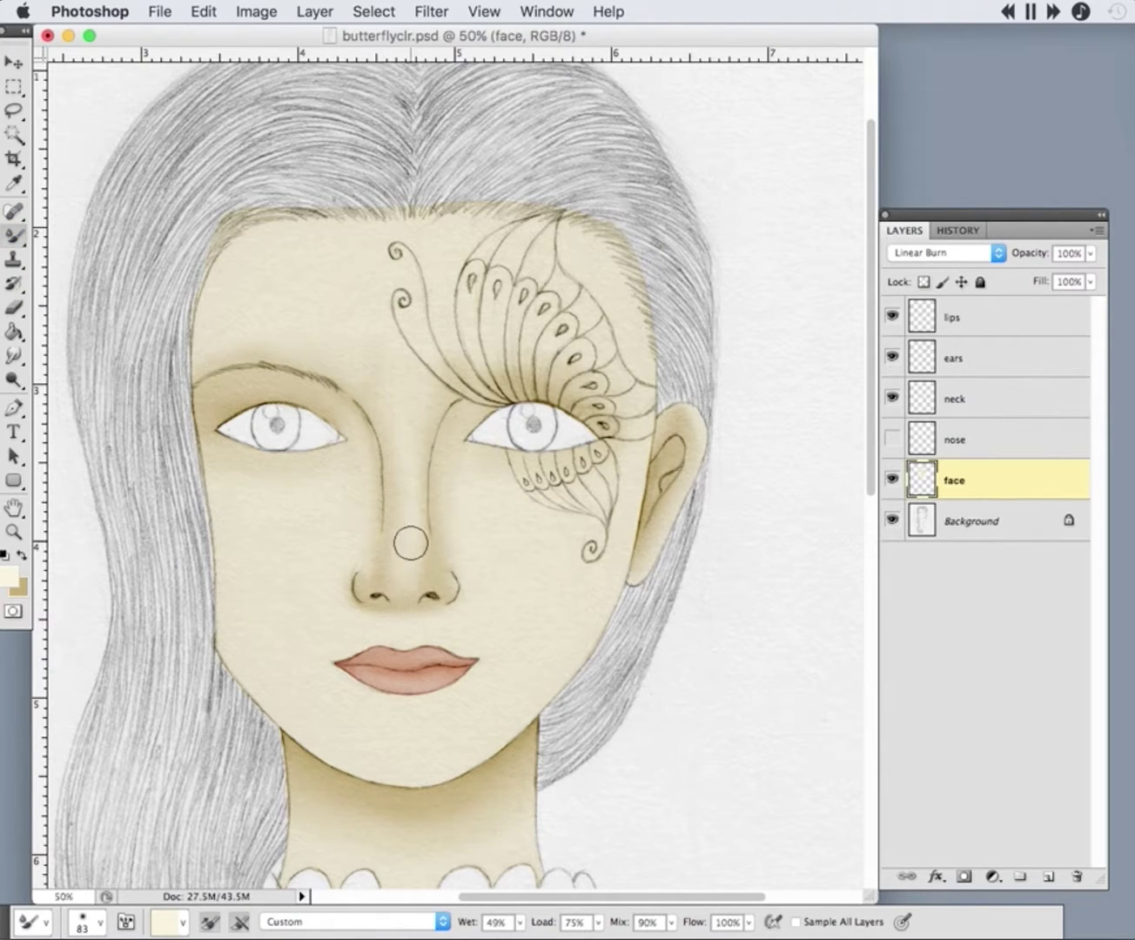
{"action": "key", "text": "super+s"}
- Add a layer named "eyes" above the lips layer and set its blend mode to Linear Burn
{"action": "key", "text": "super+shift+alt+n"}
{"action": "double_click", "coordinate": [957, 318]}
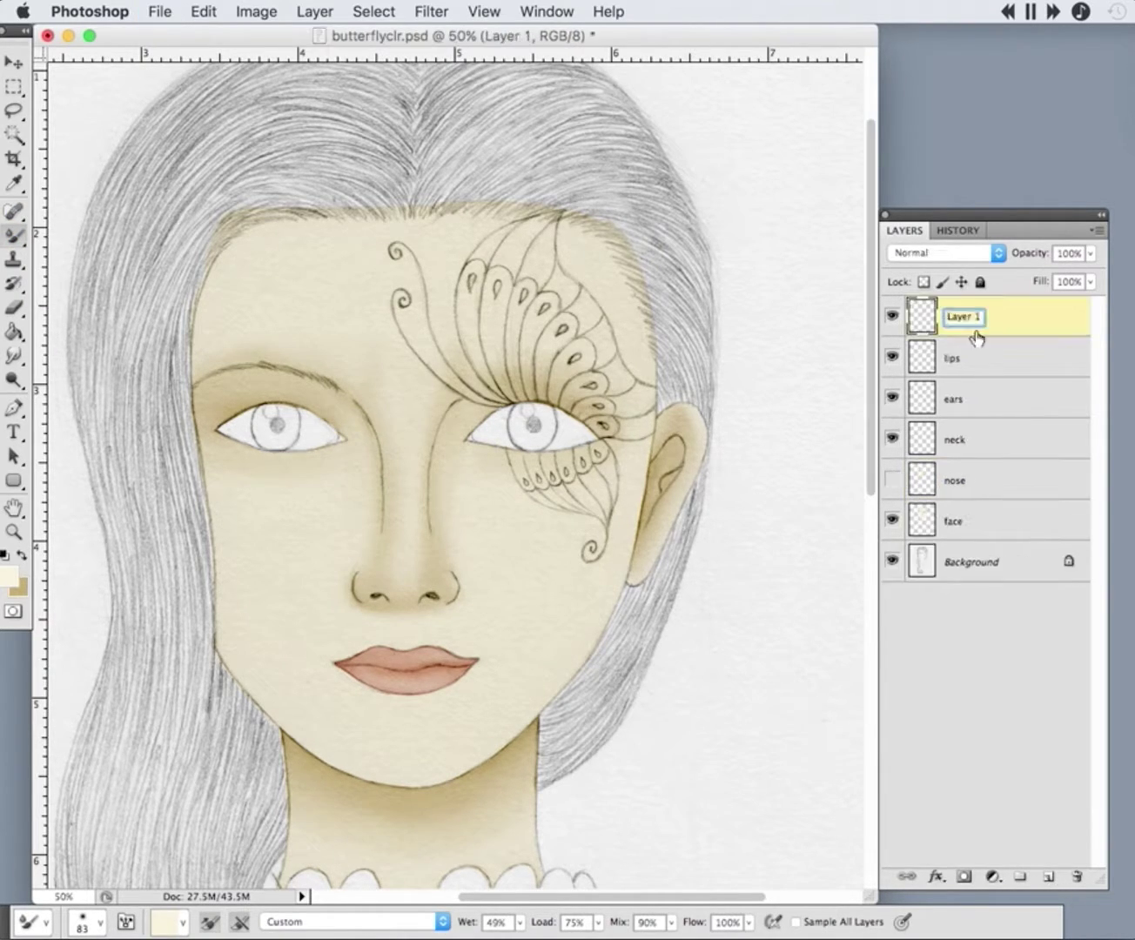
{"action": "type", "text": "eyes"}
{"action": "key", "text": "Return"}
{"action": "left_click", "coordinate": [945, 252]}
{"action": "left_click", "coordinate": [922, 340]}
- Set the foreground colour to a light purple with a hue of 294°
{"action": "key", "text": "x"}
{"action": "left_click", "coordinate": [9, 574]}
{"action": "left_click", "coordinate": [968, 651]}
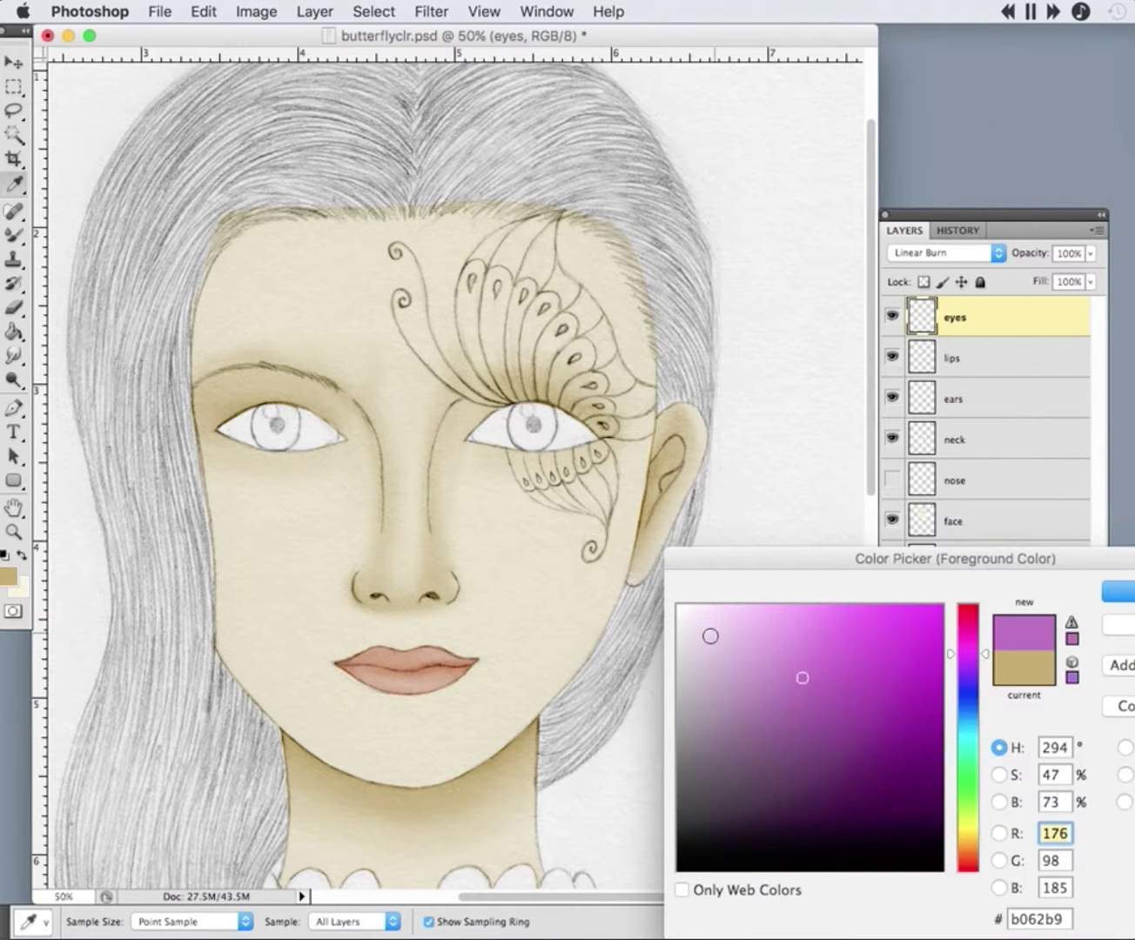
{"action": "left_click", "coordinate": [716, 662]}
{"action": "key", "text": "Return"}
- Select the left iris with the Elliptical Marquee, fill it with the light purple, and deselect
{"action": "key", "text": "z"}
{"action": "left_click", "coordinate": [656, 613]}
{"action": "left_click", "coordinate": [14, 87]}
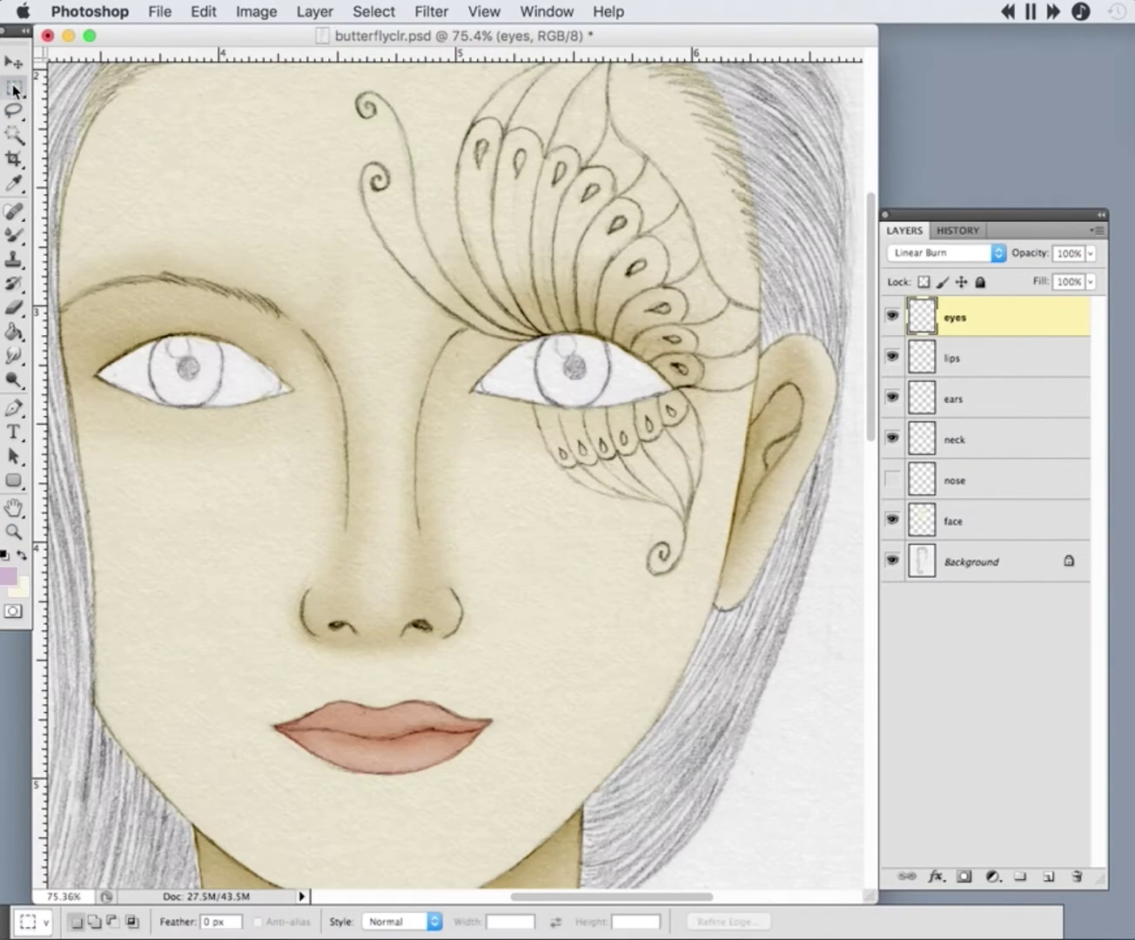
{"action": "left_click_drag", "start_coordinate": [146, 332], "coordinate": [224, 408]}
{"action": "key", "text": "g"}
{"action": "left_click", "coordinate": [185, 370]}
{"action": "key", "text": "super+d"}
- Duplicate the eyes layer and move the copied purple iris onto the eye with the butterfly
{"action": "key", "text": "v"}
{"action": "double_click", "coordinate": [993, 327]}
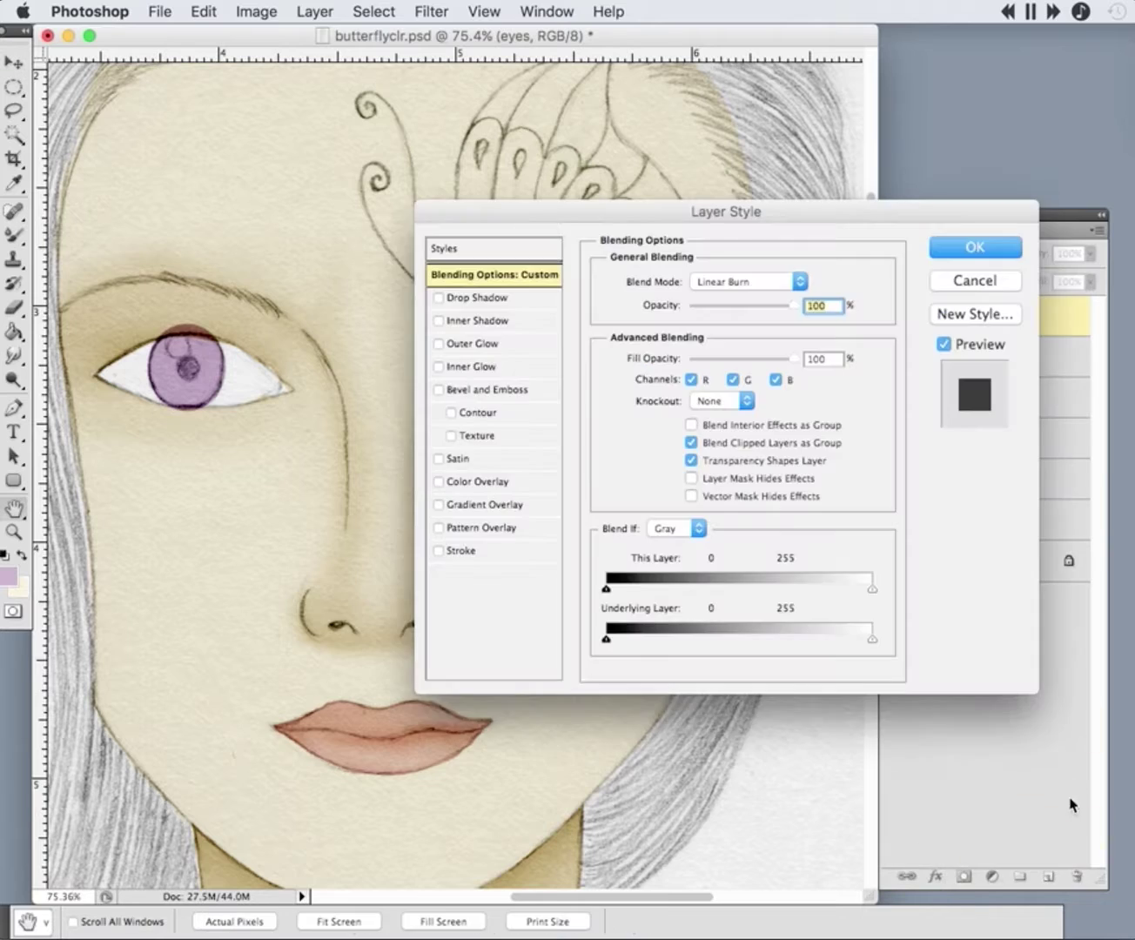
{"action": "key", "text": "Return"}
{"action": "key", "text": "super+j"}
{"action": "left_click_drag", "start_coordinate": [186, 369], "coordinate": [571, 369]}
- Move the eyes layer above its copy and merge the two into a single eyes layer
{"action": "left_click_drag", "start_coordinate": [1009, 358], "coordinate": [1010, 318]}
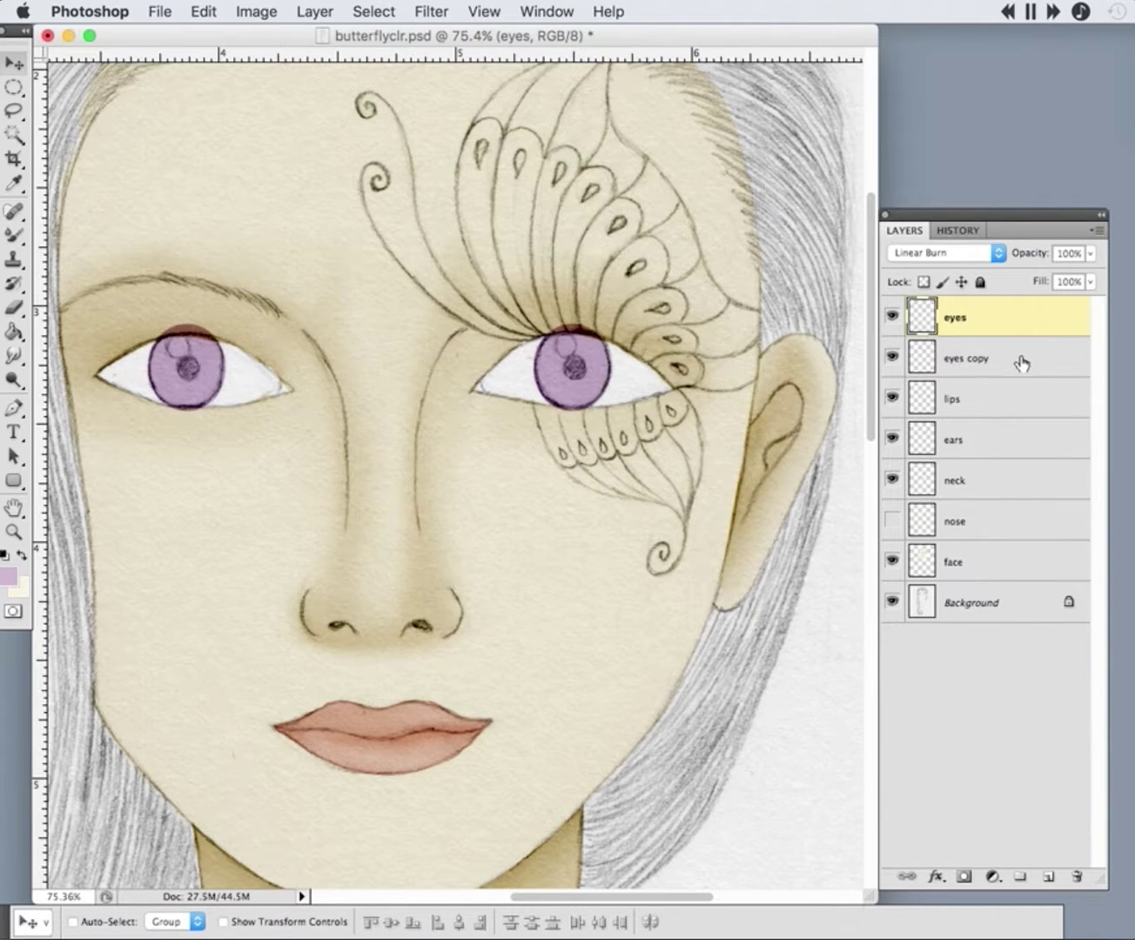
{"action": "left_click", "coordinate": [1020, 363], "text": "shift"}
{"action": "left_click", "coordinate": [1098, 230]}
{"action": "left_click", "coordinate": [1118, 695]}
- Erase the purple that overlaps the upper eyelid lines with a 32 px hard eraser
{"action": "key", "text": "e"}
{"action": "left_click", "coordinate": [82, 922]}
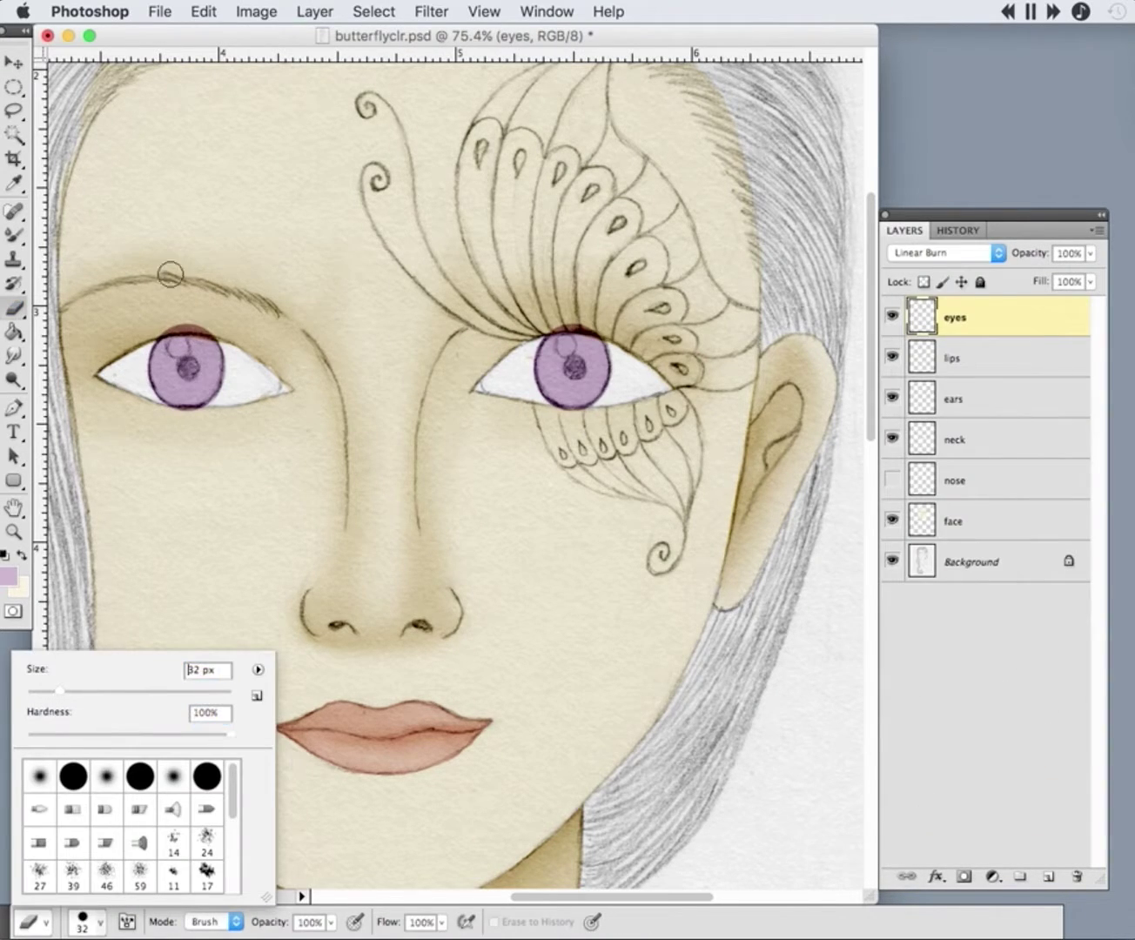
{"action": "key", "text": "Return"}
{"action": "left_click_drag", "start_coordinate": [162, 329], "coordinate": [215, 333]}
- Set the foreground colour to white and paint over the pupils with a 43 px brush
{"action": "left_click", "coordinate": [8, 574]}
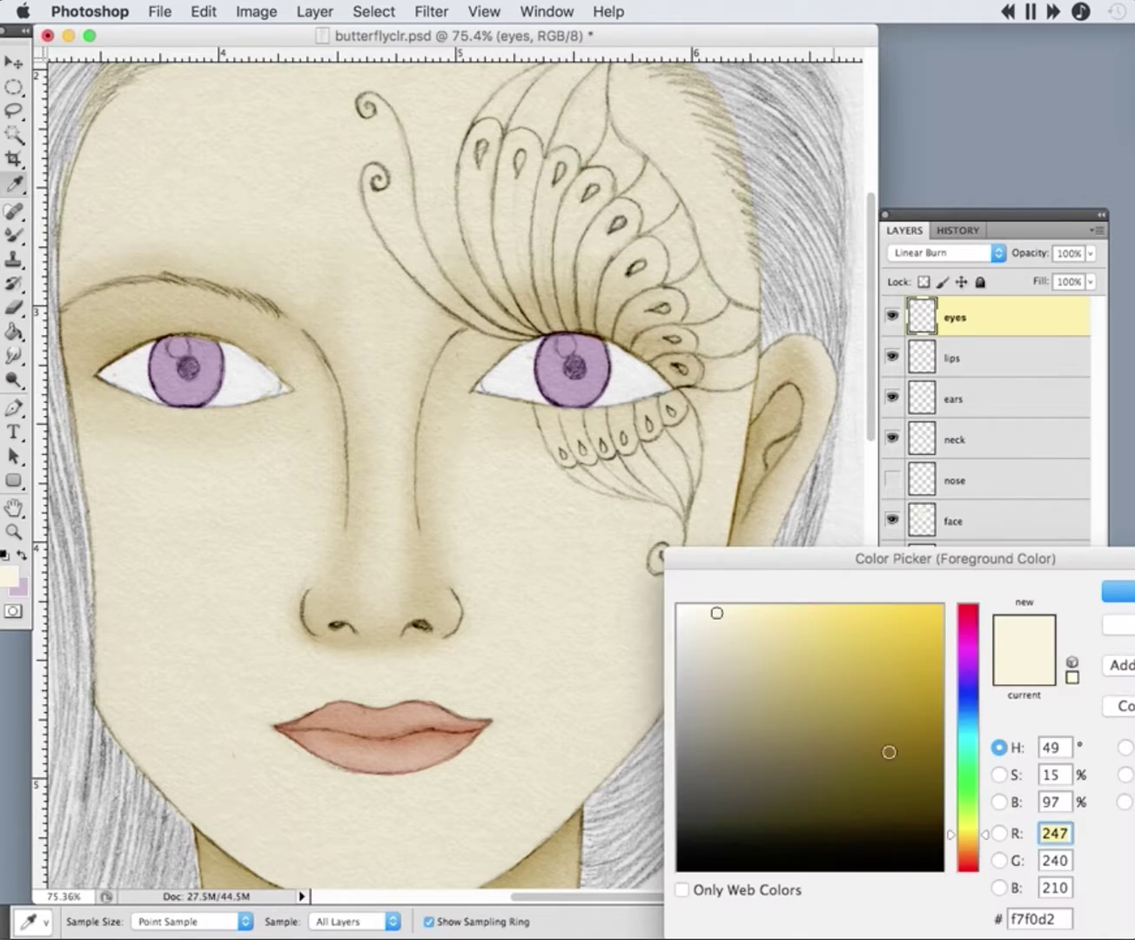
{"action": "key", "text": "Return"}
{"action": "key", "text": "b"}
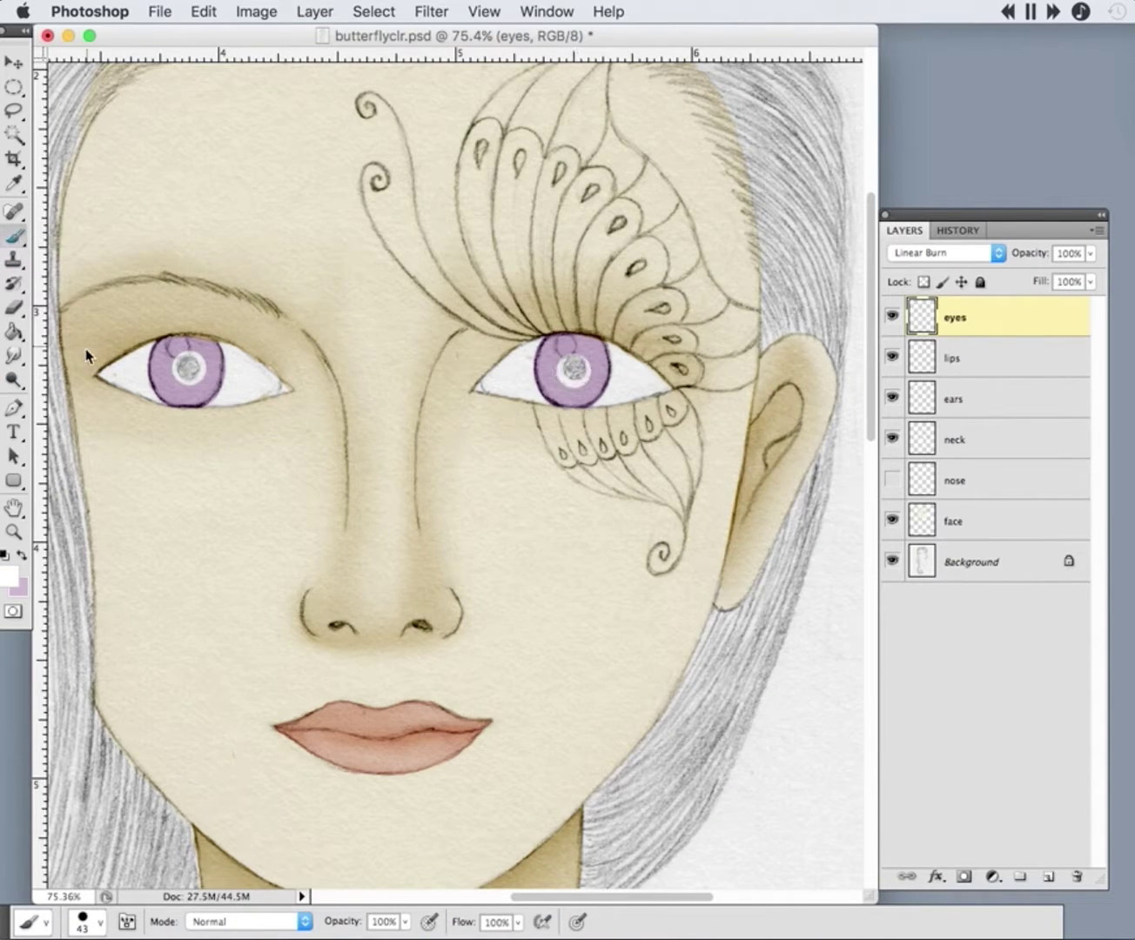
- Blend the white centres into the purple irises with a 33 px Mixer Brush
{"action": "left_click_drag", "start_coordinate": [14, 235], "coordinate": [82, 300]}
{"action": "left_click", "coordinate": [83, 920]}
{"action": "left_click_drag", "start_coordinate": [92, 696], "coordinate": [82, 696]}
{"action": "key", "text": "Return"}
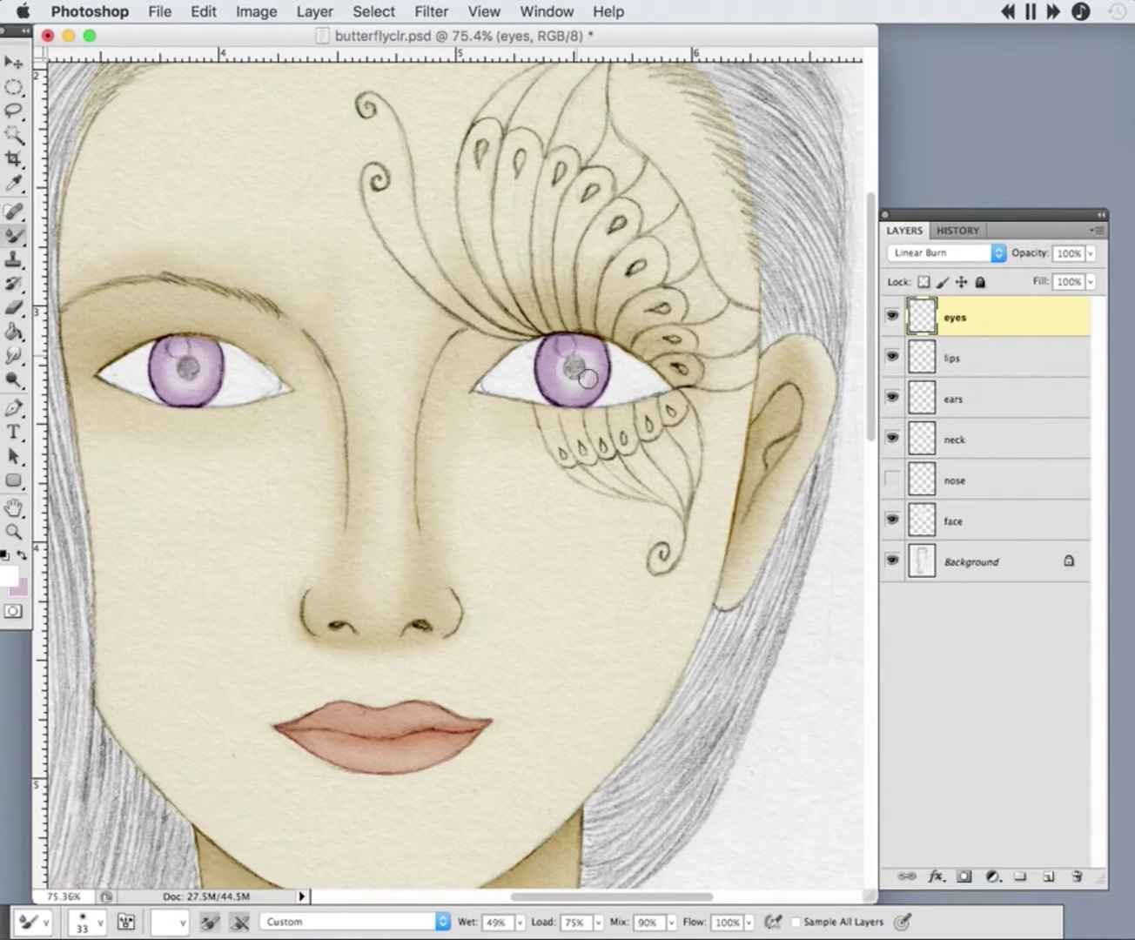
{"action": "key", "text": "super+m"}
{"action": "key", "text": "Escape"}
- Erase the skin tint along the upper edges of the eyes on the face layer with a 10 px eraser
{"action": "key", "text": "e"}
{"action": "key", "text": "super+plus"}
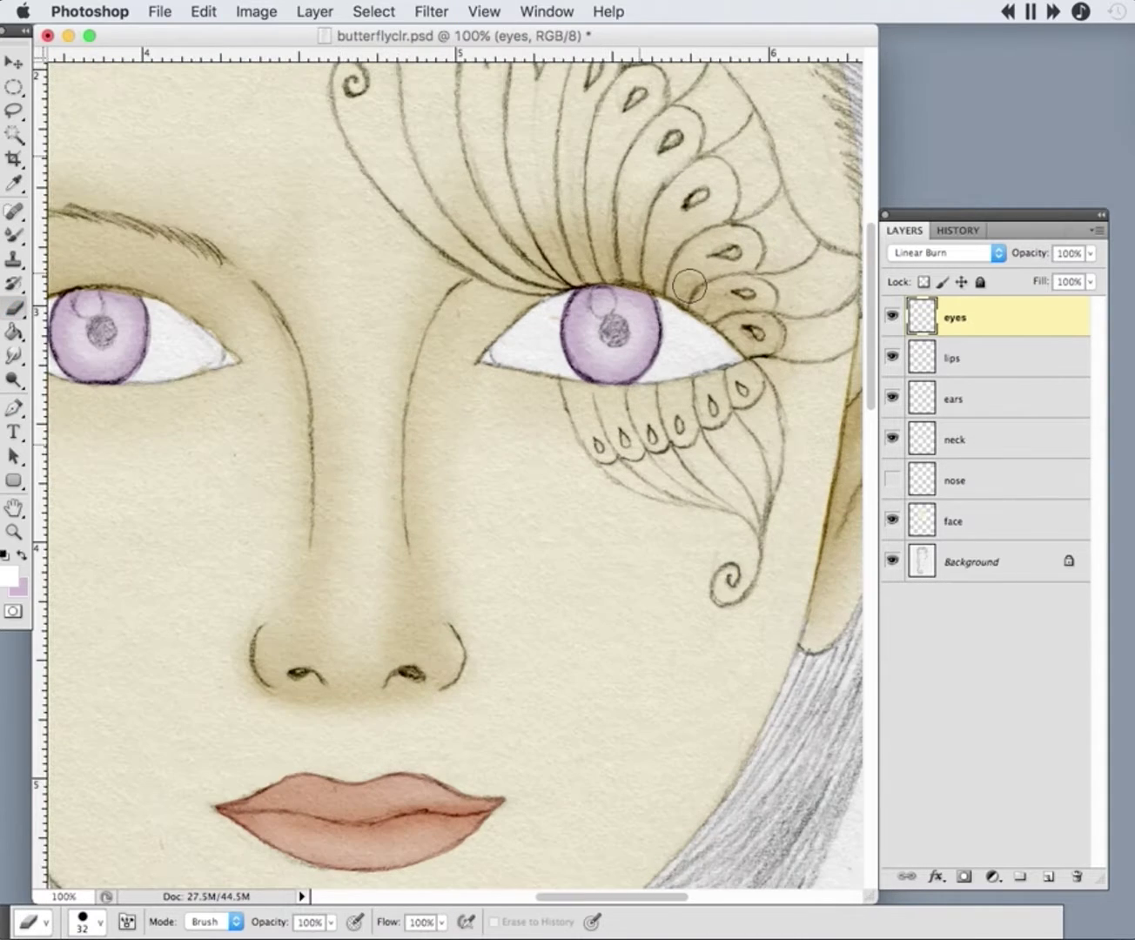
{"action": "left_click", "coordinate": [343, 408], "text": "super"}
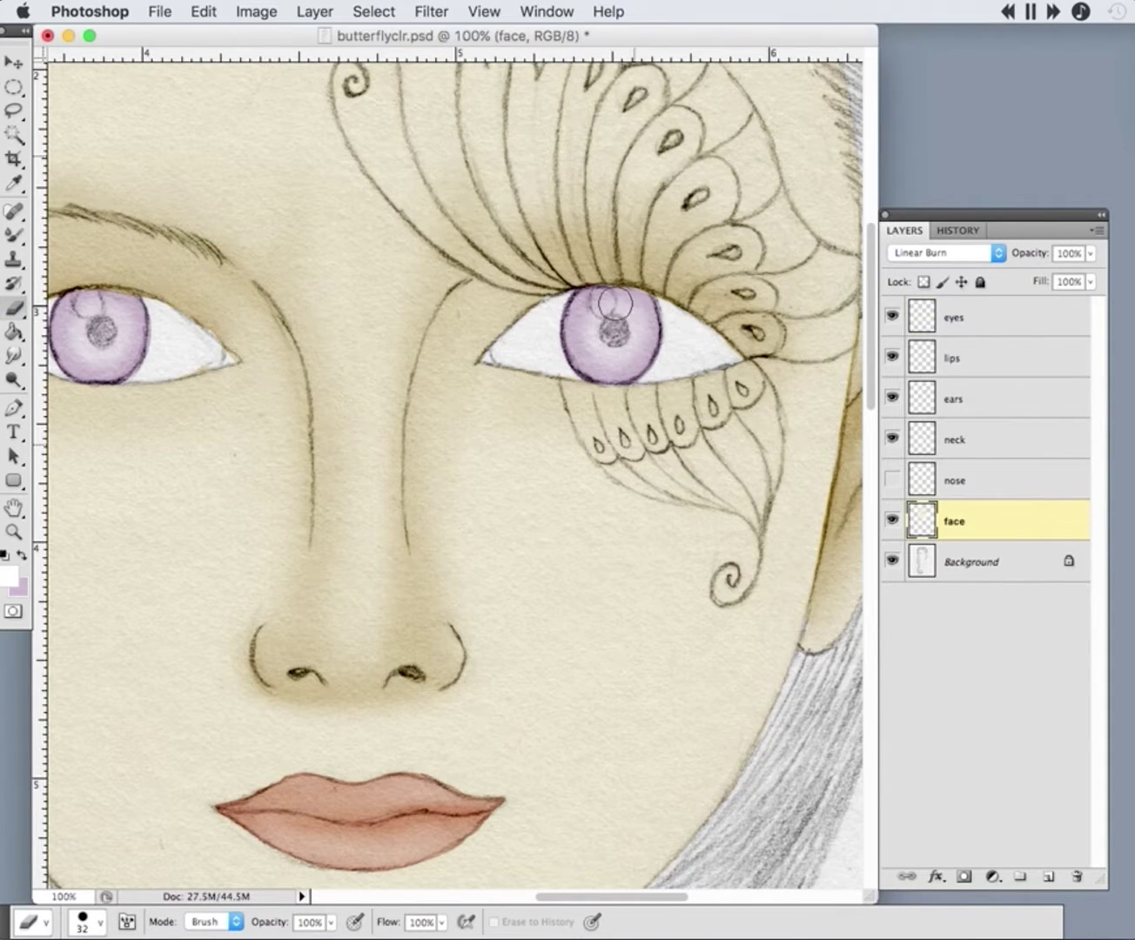
{"action": "scroll", "coordinate": [614, 304], "scroll_direction": "left", "scroll_amount": 5}
{"action": "right_click", "coordinate": [72, 638]}
{"action": "type", "text": "10"}
{"action": "key", "text": "Return"}
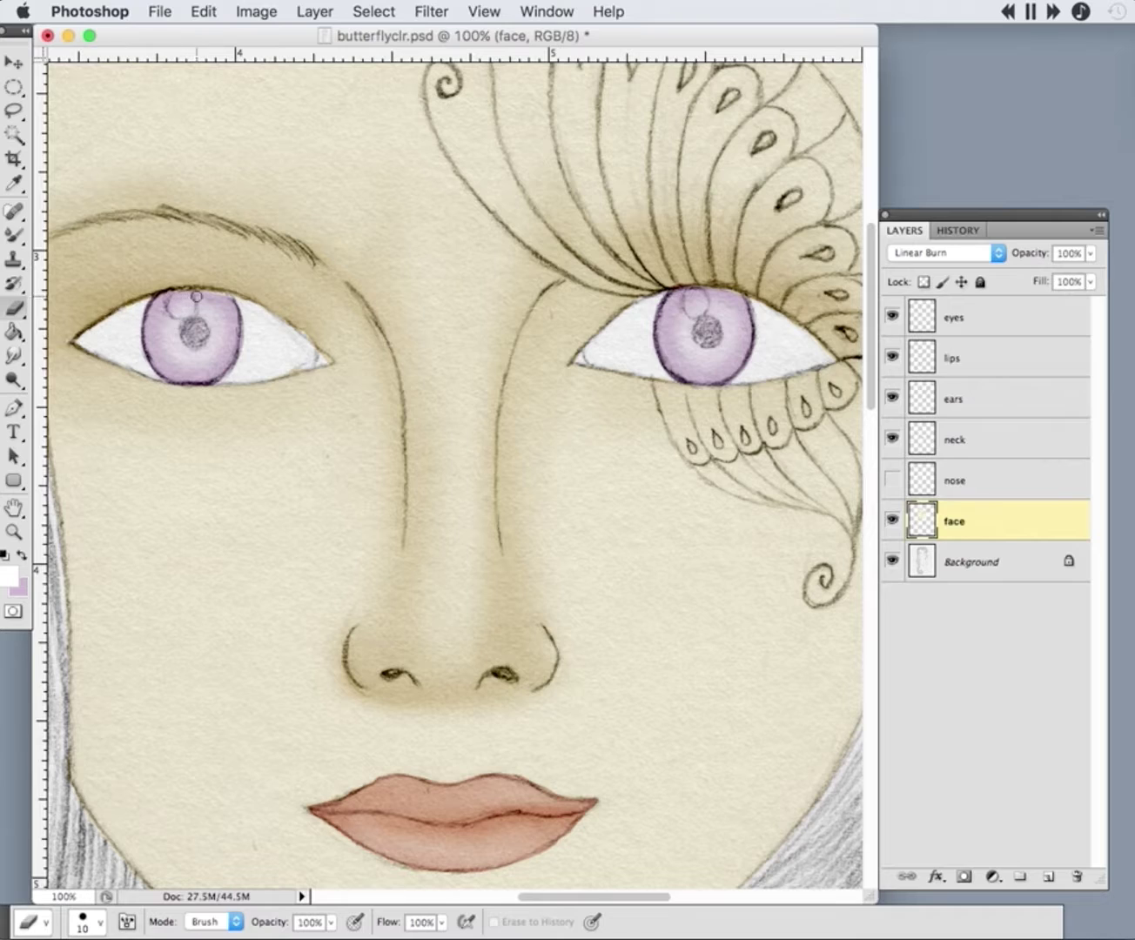
- Touch up the eye edges on the face and eyes layers with a 14 px Clone Stamp
{"action": "key", "text": "s"}
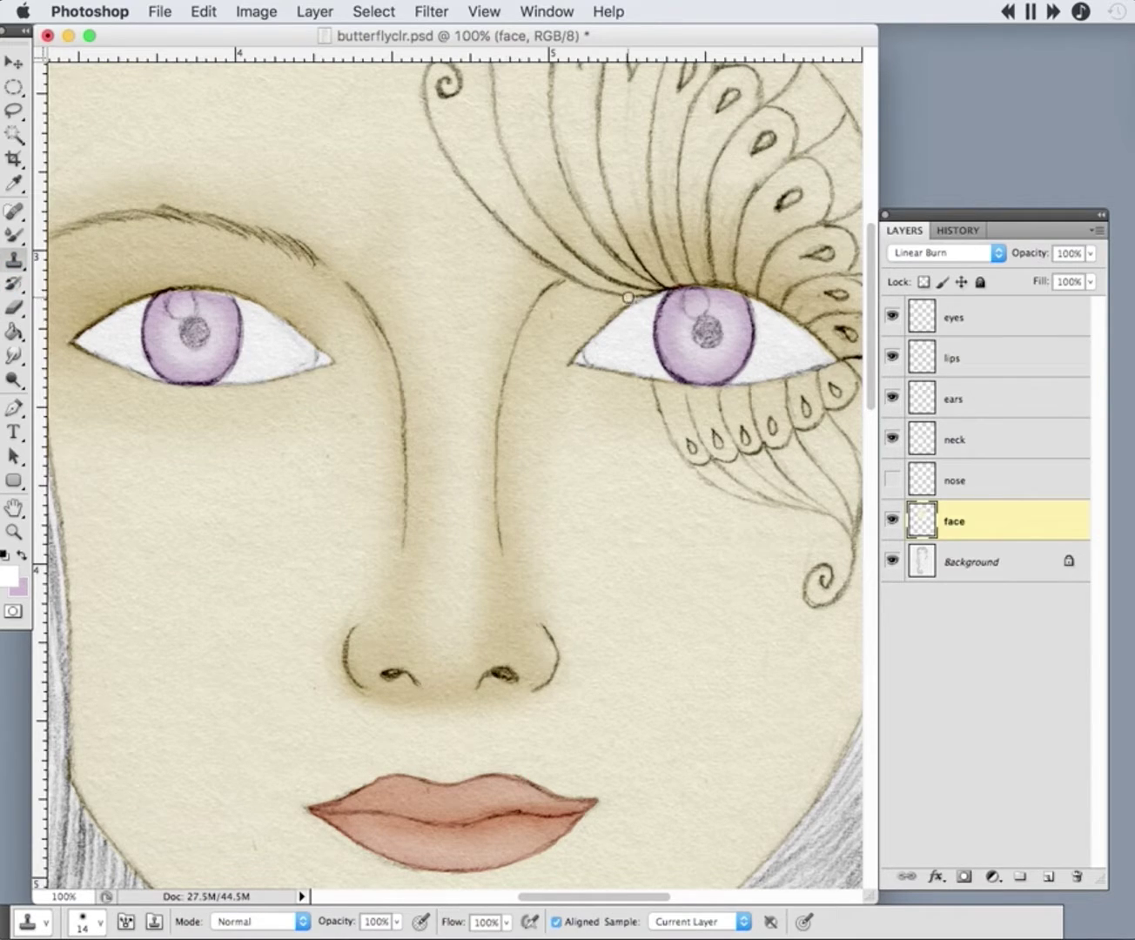
{"action": "left_click", "coordinate": [967, 318]}
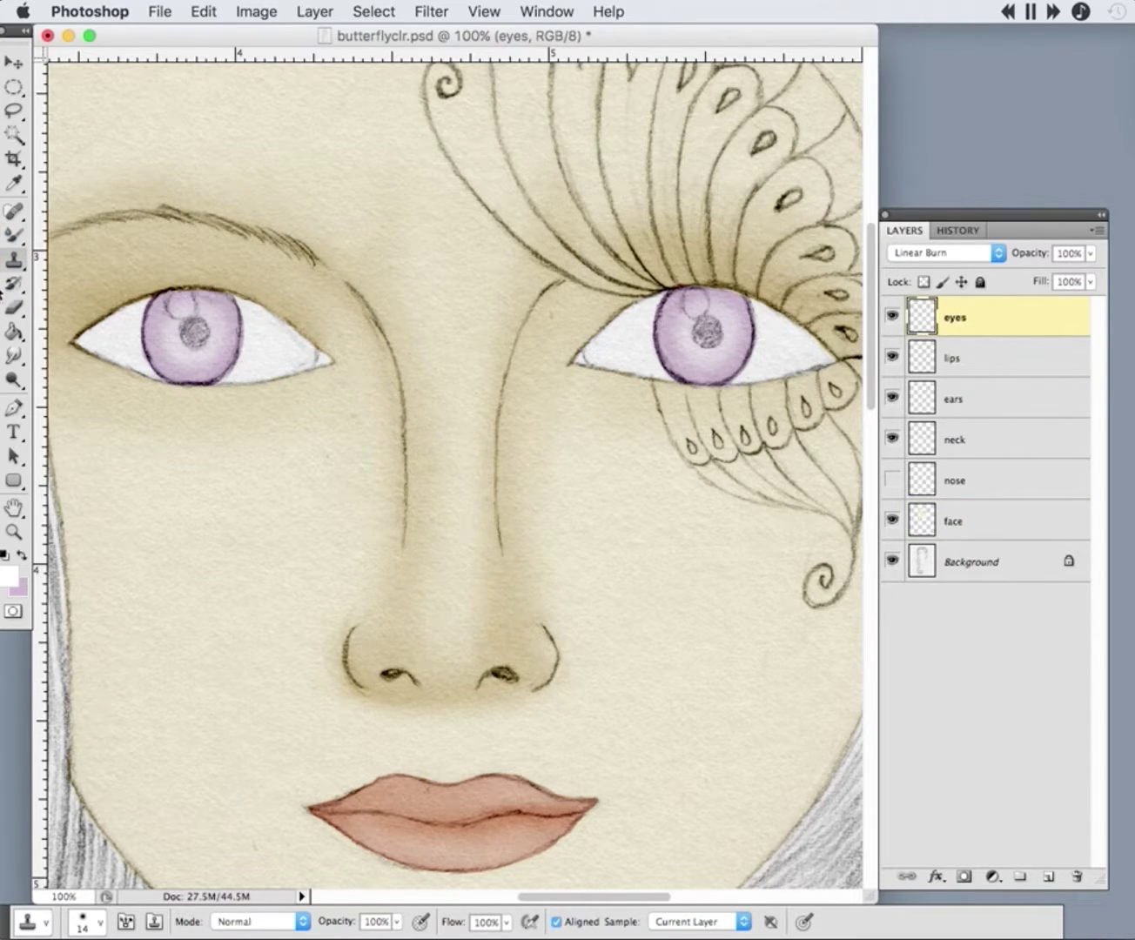
{"action": "key", "text": "e"}
{"action": "key", "text": "s"}
- Add a layer named eyes2 above the eyes layer and set its blend mode to Linear Burn
{"action": "key", "text": "super+minus"}
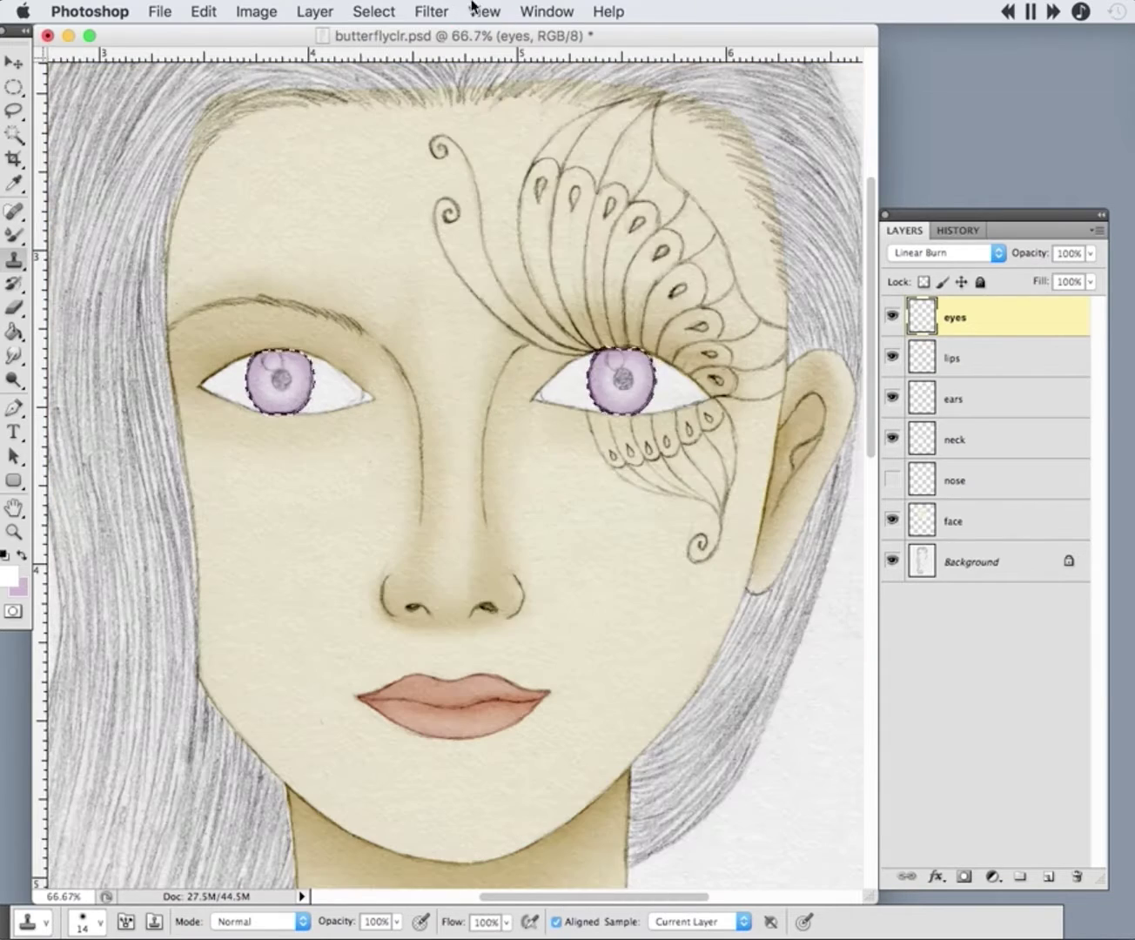
{"action": "key", "text": "b"}
{"action": "left_click", "coordinate": [23, 558]}
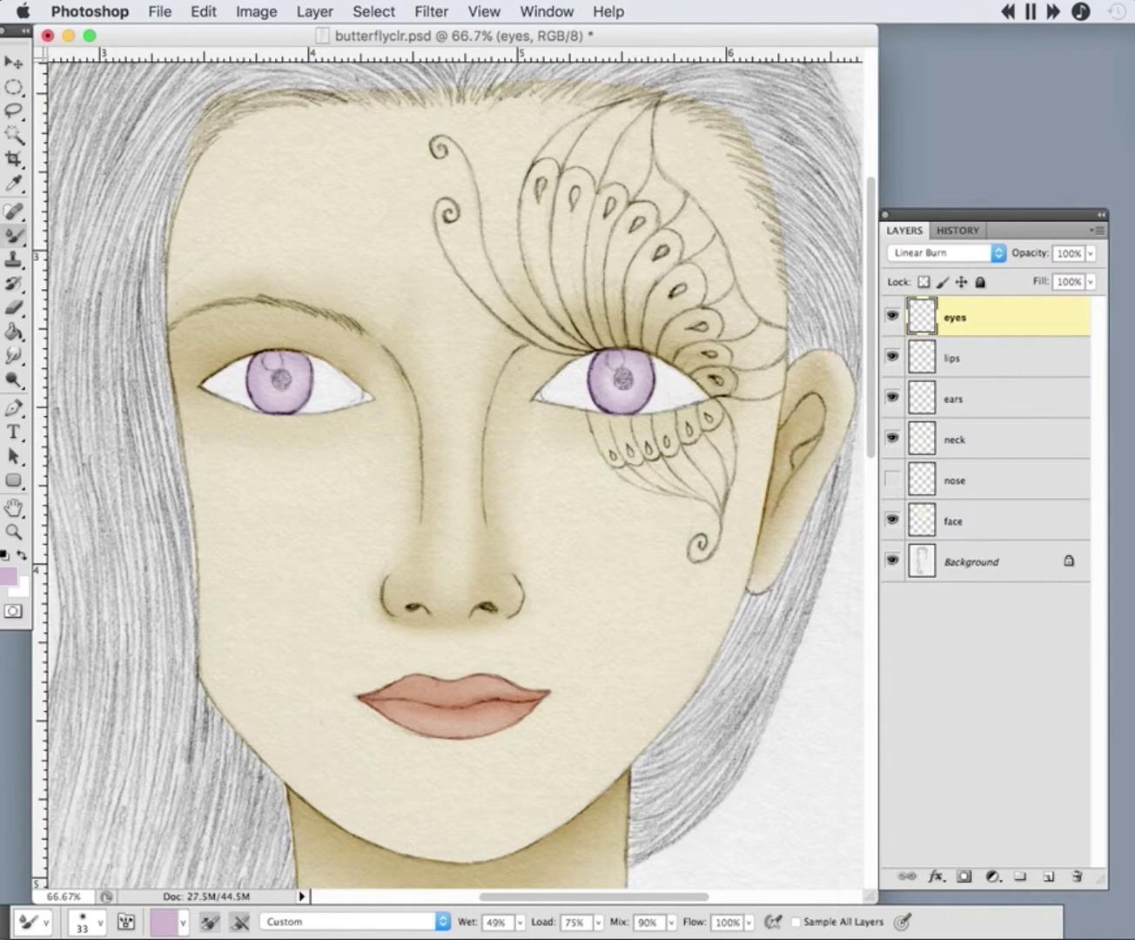
{"action": "key", "text": "super+shift+alt+n"}
{"action": "double_click", "coordinate": [955, 317]}
{"action": "type", "text": "eyes2"}
{"action": "key", "text": "Return"}
{"action": "left_click", "coordinate": [942, 252]}
{"action": "left_click", "coordinate": [921, 338]}
- Sample dark grey from the hair and fill a circular selection over the pupil of the eye without the butterfly
{"action": "left_click", "coordinate": [109, 565], "text": "alt"}
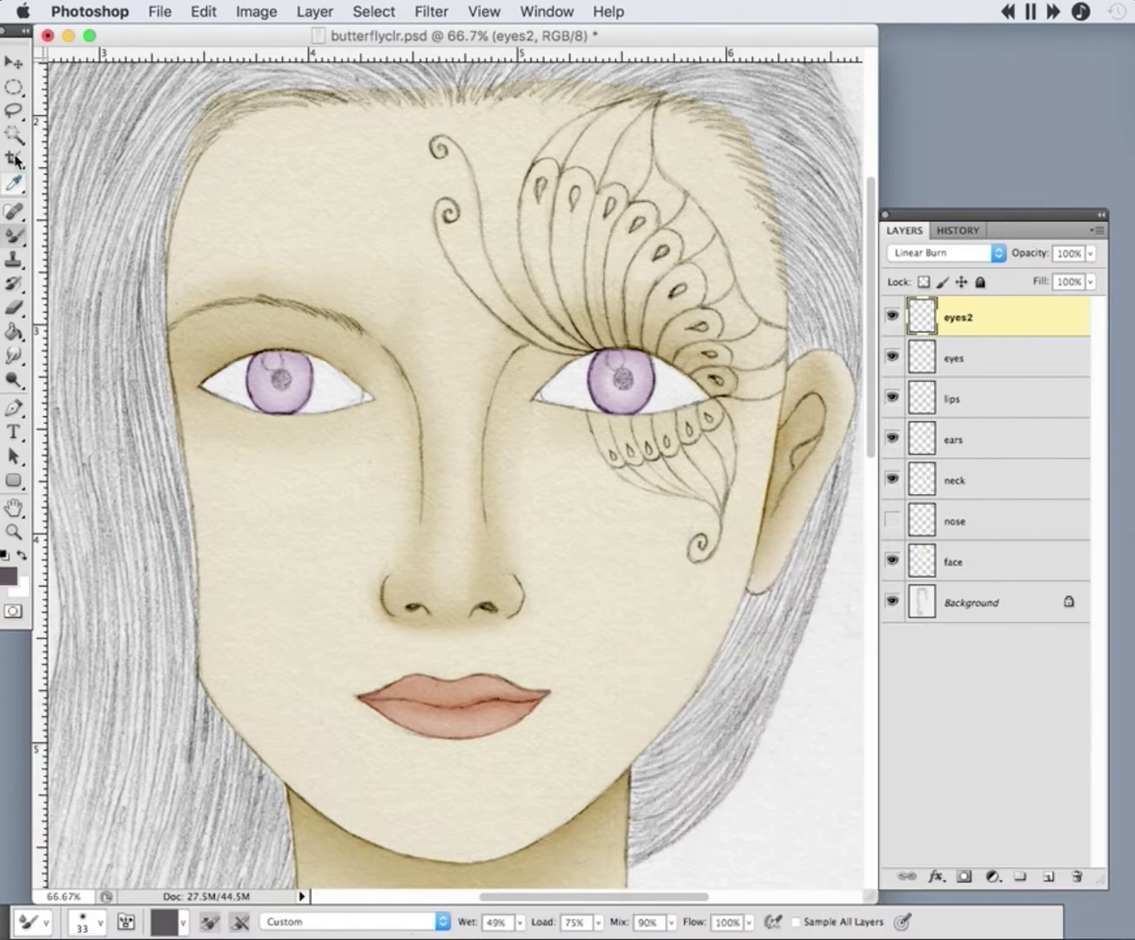
{"action": "key", "text": "m"}
{"action": "key", "text": "g"}
{"action": "left_click", "coordinate": [280, 380]}
{"action": "key", "text": "v"}
{"action": "key", "text": "m"}
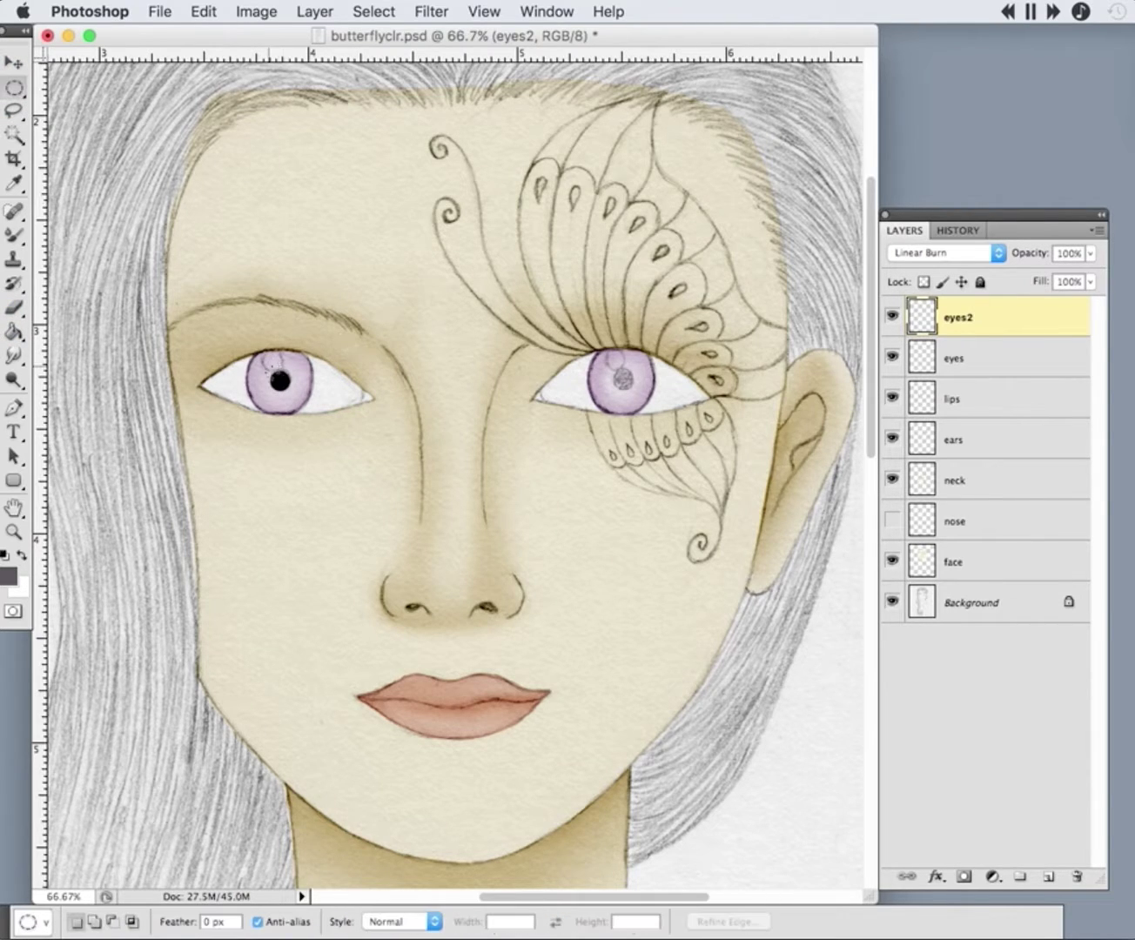
- Soften the filled pupil on the eyes2 layer with a slight Gaussian Blur
{"action": "key", "text": "v"}
{"action": "left_click", "coordinate": [431, 12]}
{"action": "left_click", "coordinate": [679, 321]}
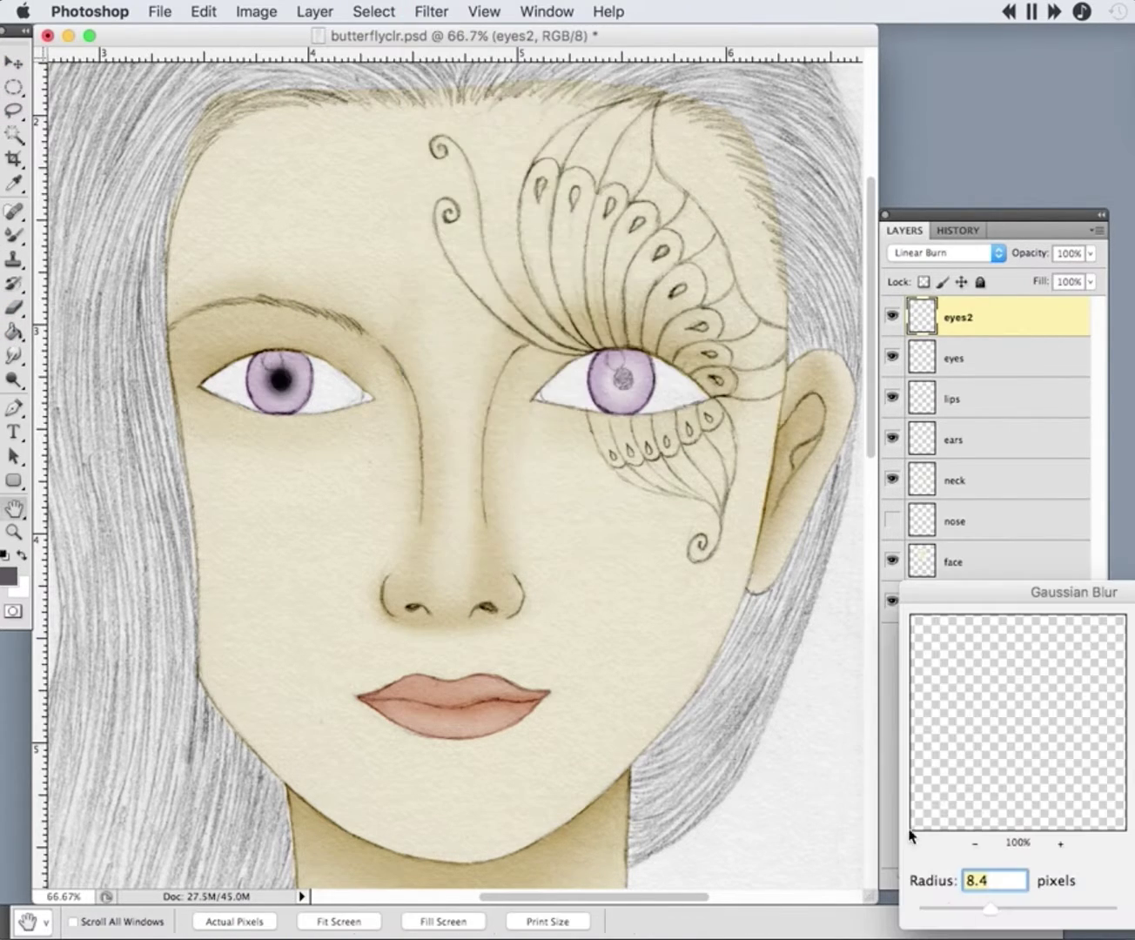
{"action": "left_click_drag", "start_coordinate": [972, 909], "coordinate": [953, 912]}
{"action": "key", "text": "Return"}
{"action": "key", "text": "ctrl+j"}
{"action": "left_click_drag", "start_coordinate": [965, 318], "coordinate": [975, 359]}
{"action": "left_click_drag", "start_coordinate": [265, 414], "coordinate": [607, 412]}
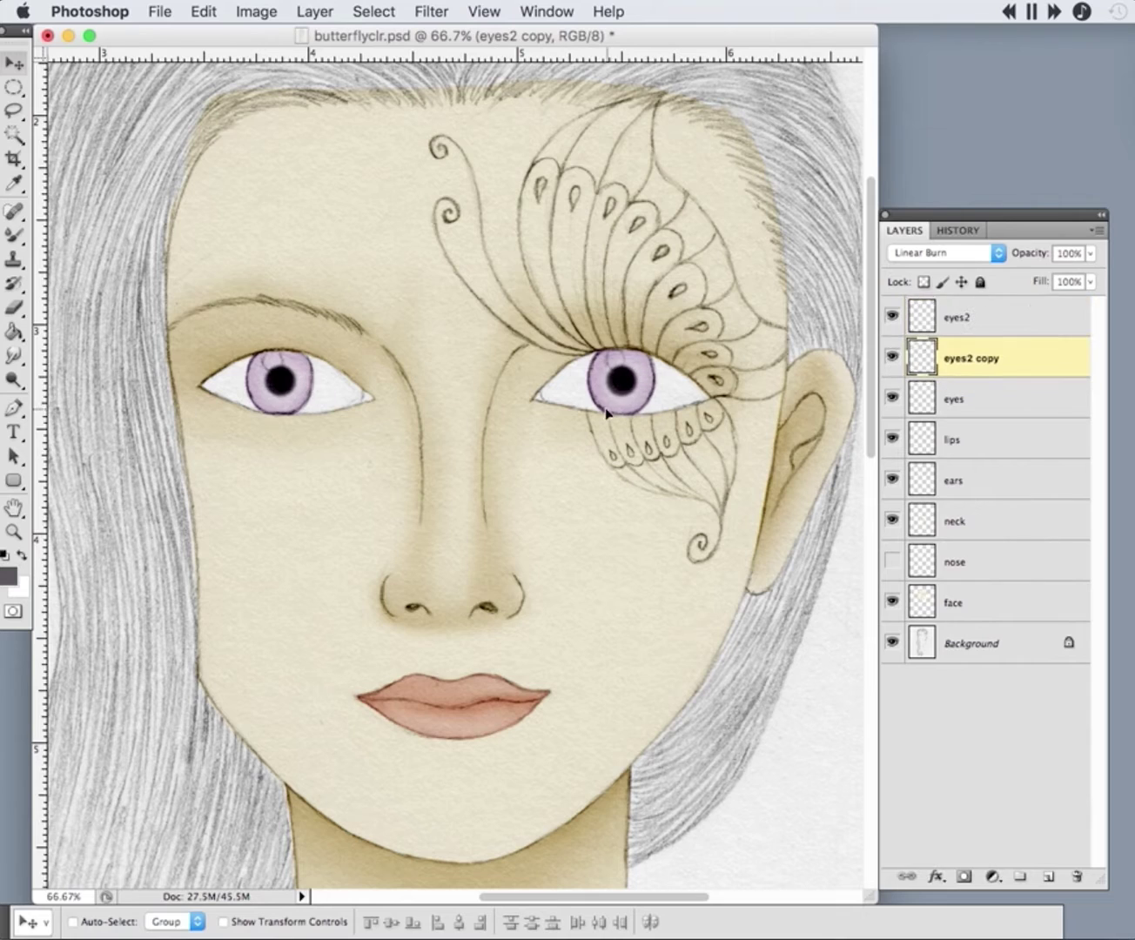
{"action": "left_click_drag", "start_coordinate": [967, 358], "coordinate": [1076, 876]}
- Scale the pupil down to about 85% and place a duplicate of it on the butterfly eye
{"action": "left_click", "coordinate": [205, 11]}
{"action": "left_click", "coordinate": [247, 445]}
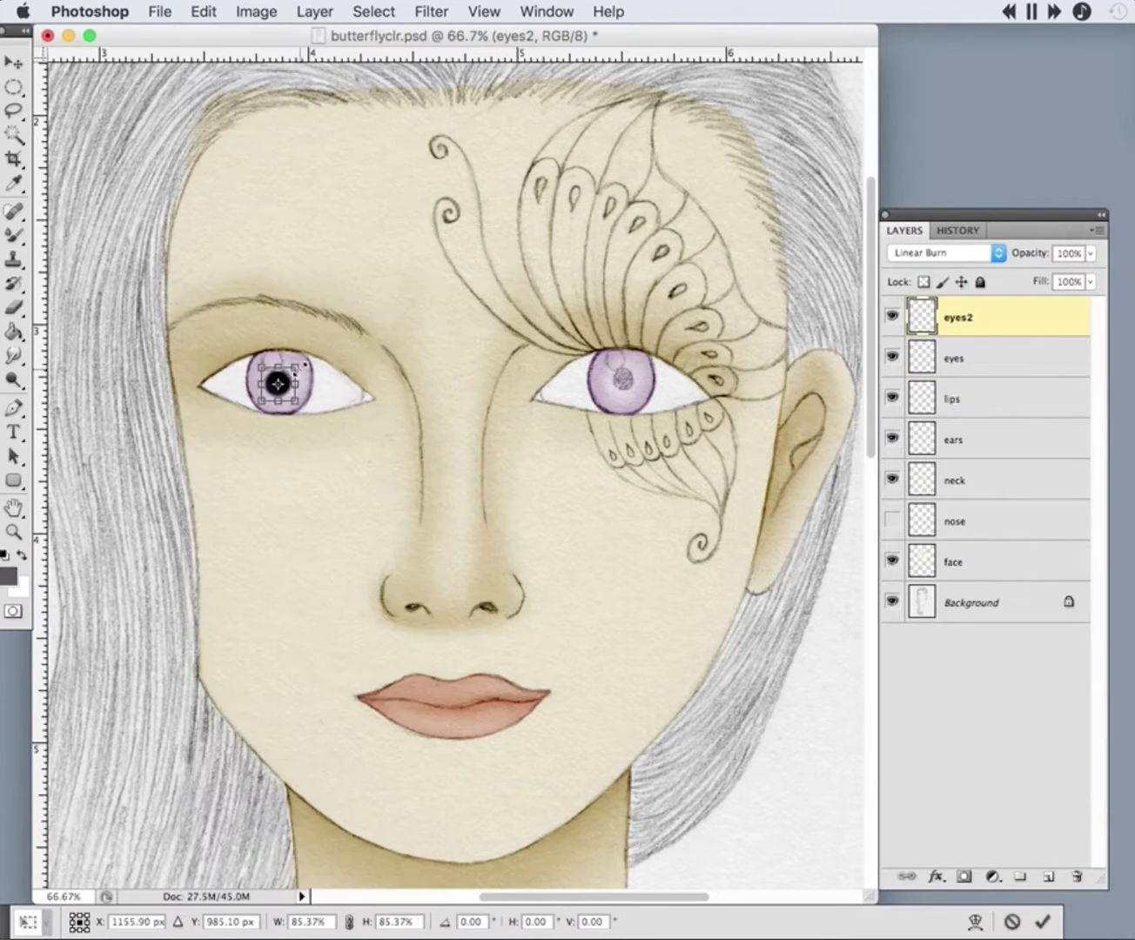
{"action": "key", "text": "Escape"}
{"action": "left_click_drag", "start_coordinate": [957, 315], "coordinate": [1057, 827]}
{"action": "key", "text": "ctrl+z"}
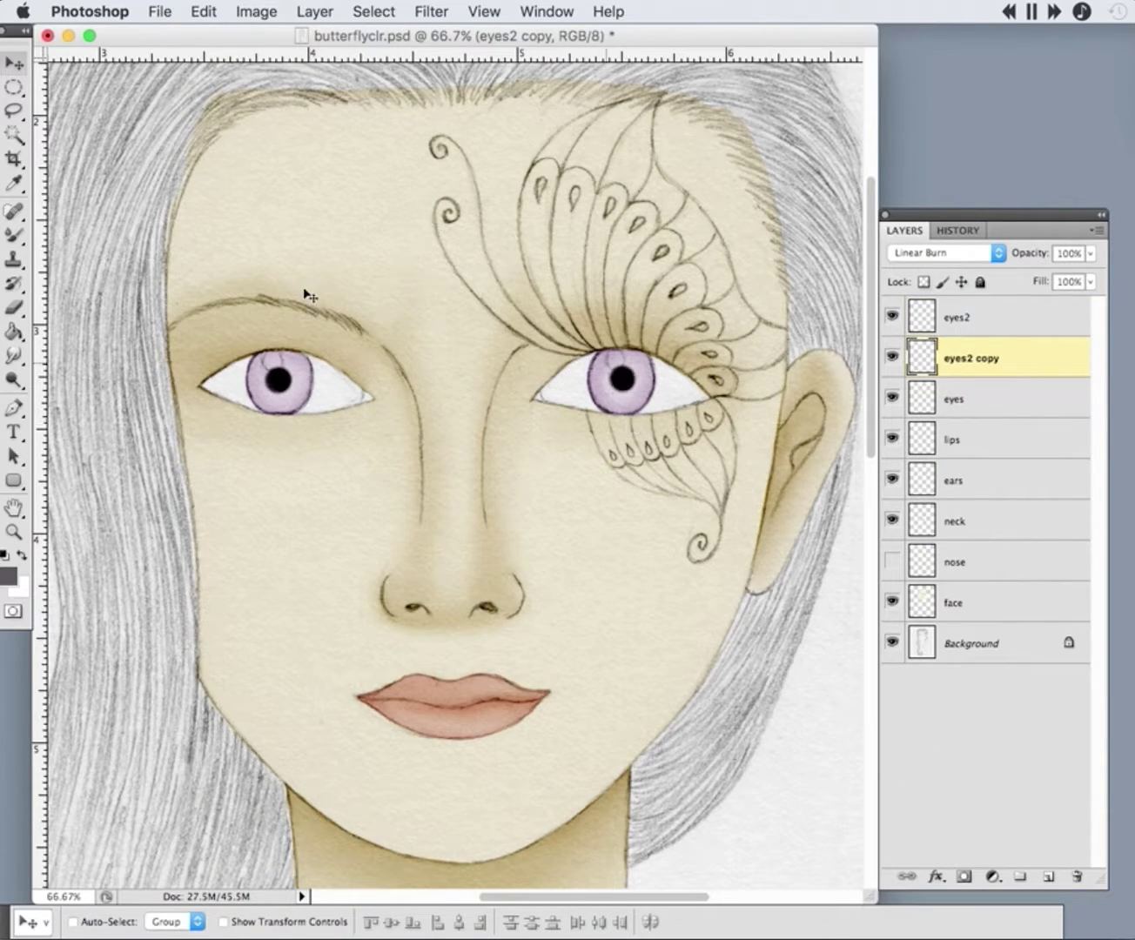
- Merge the two pupil layers into a single eyes2 layer
{"action": "left_click", "coordinate": [957, 317], "text": "shift"}
{"action": "left_click", "coordinate": [1095, 230]}
{"action": "left_click", "coordinate": [1113, 729]}
- Add a layer named eyes3 above eyes2 for the eye highlights
{"action": "left_click", "coordinate": [1050, 875]}
{"action": "double_click", "coordinate": [958, 317]}
{"action": "type", "text": "eyes3"}
{"action": "key", "text": "Return"}
- Fill a small circular highlight with white at the upper edge of the first eye's iris
{"action": "left_click", "coordinate": [22, 557]}
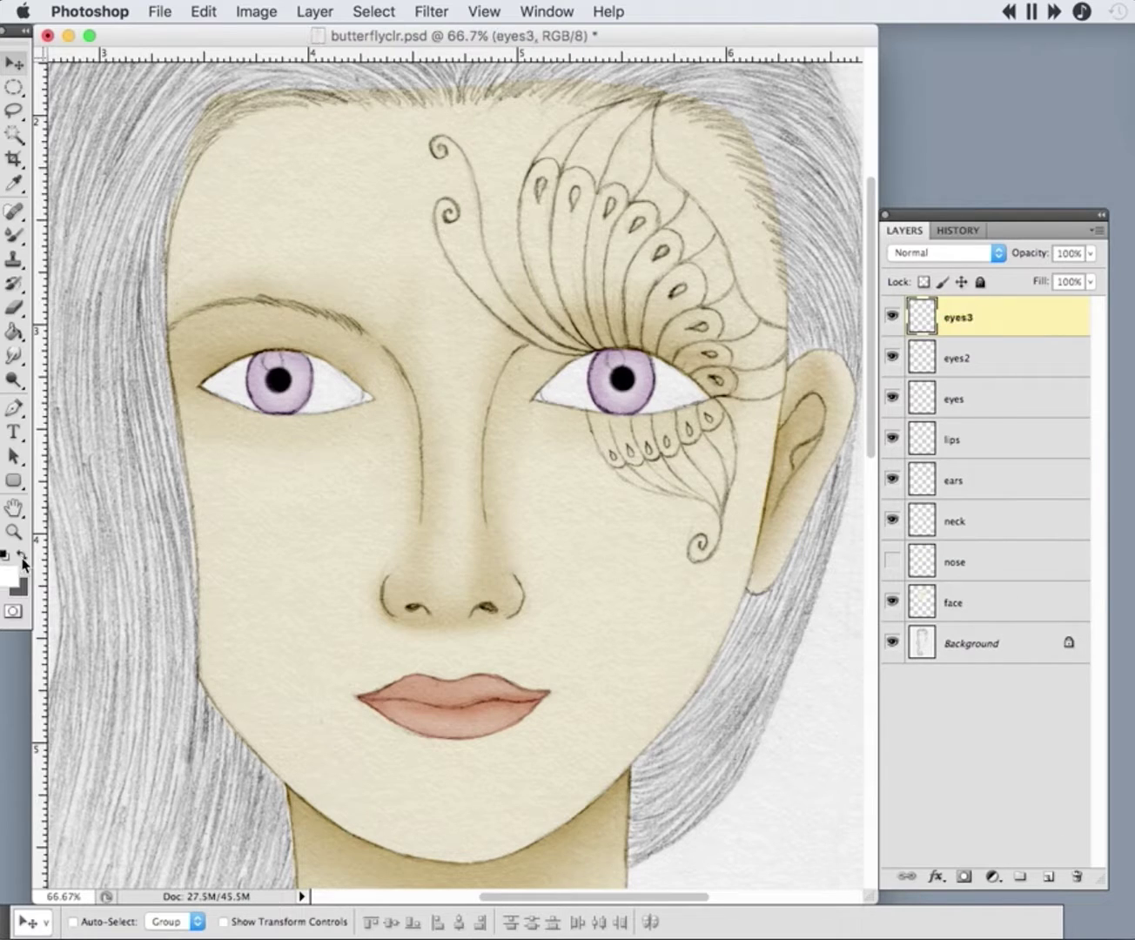
{"action": "key", "text": "m"}
{"action": "left_click_drag", "start_coordinate": [265, 352], "coordinate": [284, 368]}
{"action": "key", "text": "g"}
{"action": "left_click", "coordinate": [274, 359]}
- Soften the white eye highlight with a 1.1 px Gaussian Blur
{"action": "key", "text": "v"}
{"action": "left_click", "coordinate": [431, 12]}
{"action": "left_click", "coordinate": [461, 33]}
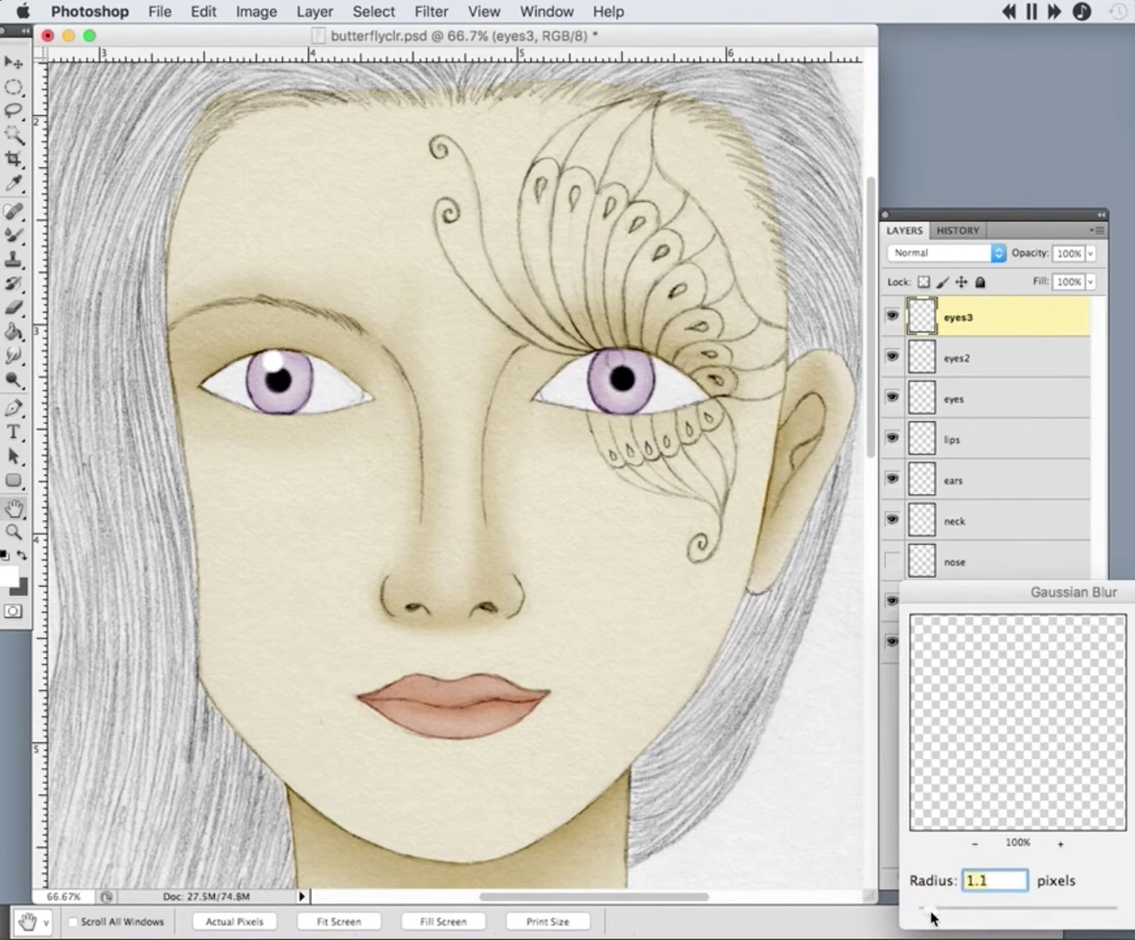
{"action": "key", "text": "Return"}
- Duplicate the highlight onto the butterfly eye and merge both highlight layers into eyes3
{"action": "key", "text": "ctrl+j"}
{"action": "left_click_drag", "start_coordinate": [997, 318], "coordinate": [967, 356]}
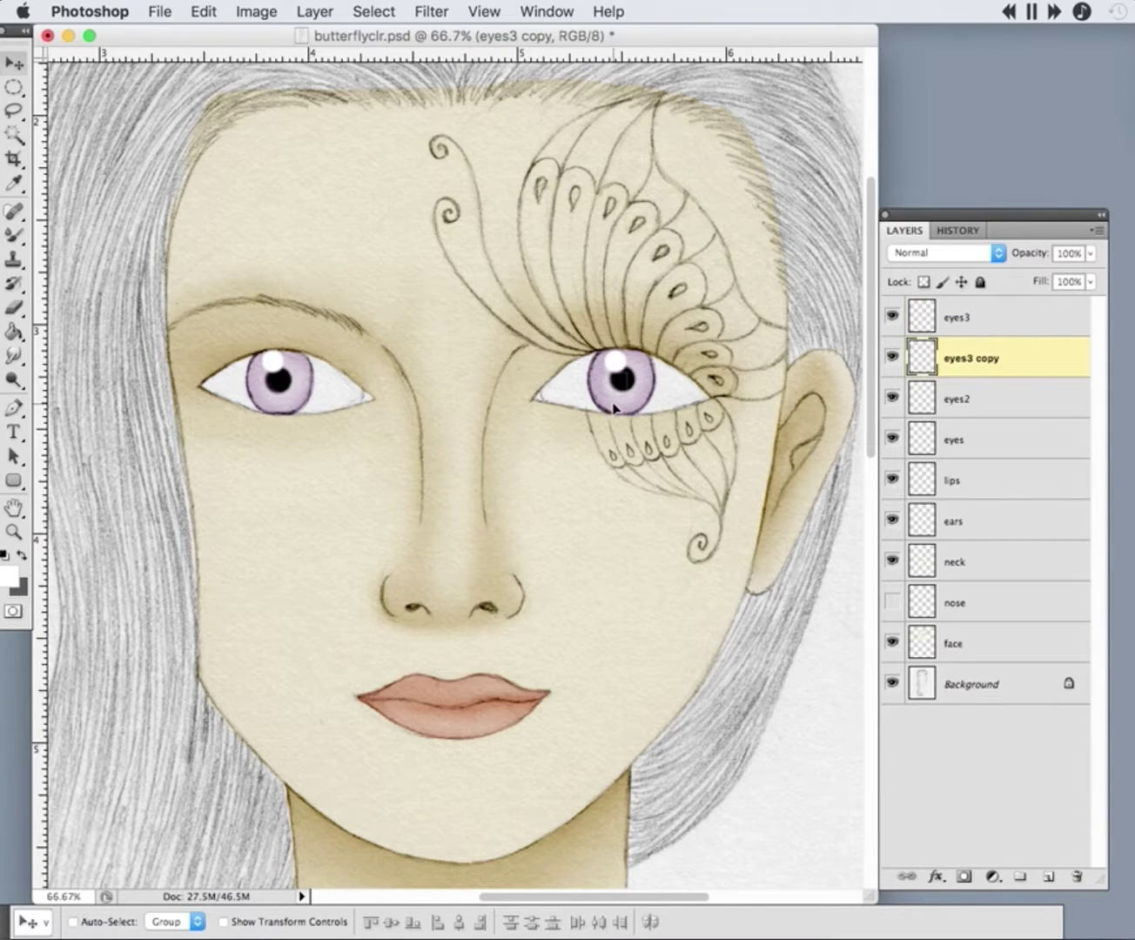
{"action": "left_click", "coordinate": [1066, 331], "text": "shift"}
{"action": "right_click", "coordinate": [1067, 330]}
{"action": "left_click", "coordinate": [1107, 678]}
- Sample the cream skin colour with the face layer in Normal mode and return the layer to Linear Burn
{"action": "key", "text": "ctrl+minus"}
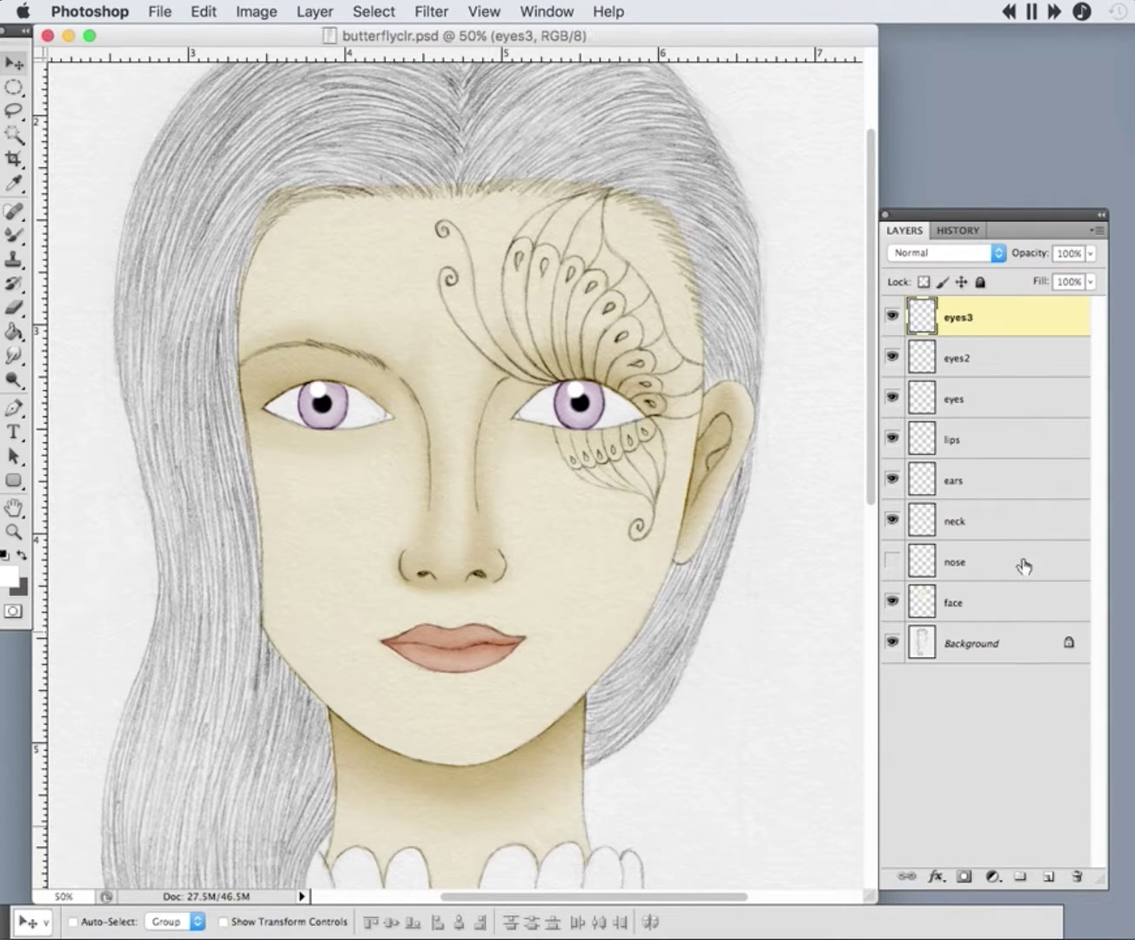
{"action": "left_click", "coordinate": [991, 602]}
{"action": "left_click", "coordinate": [12, 233]}
{"action": "left_click", "coordinate": [944, 253]}
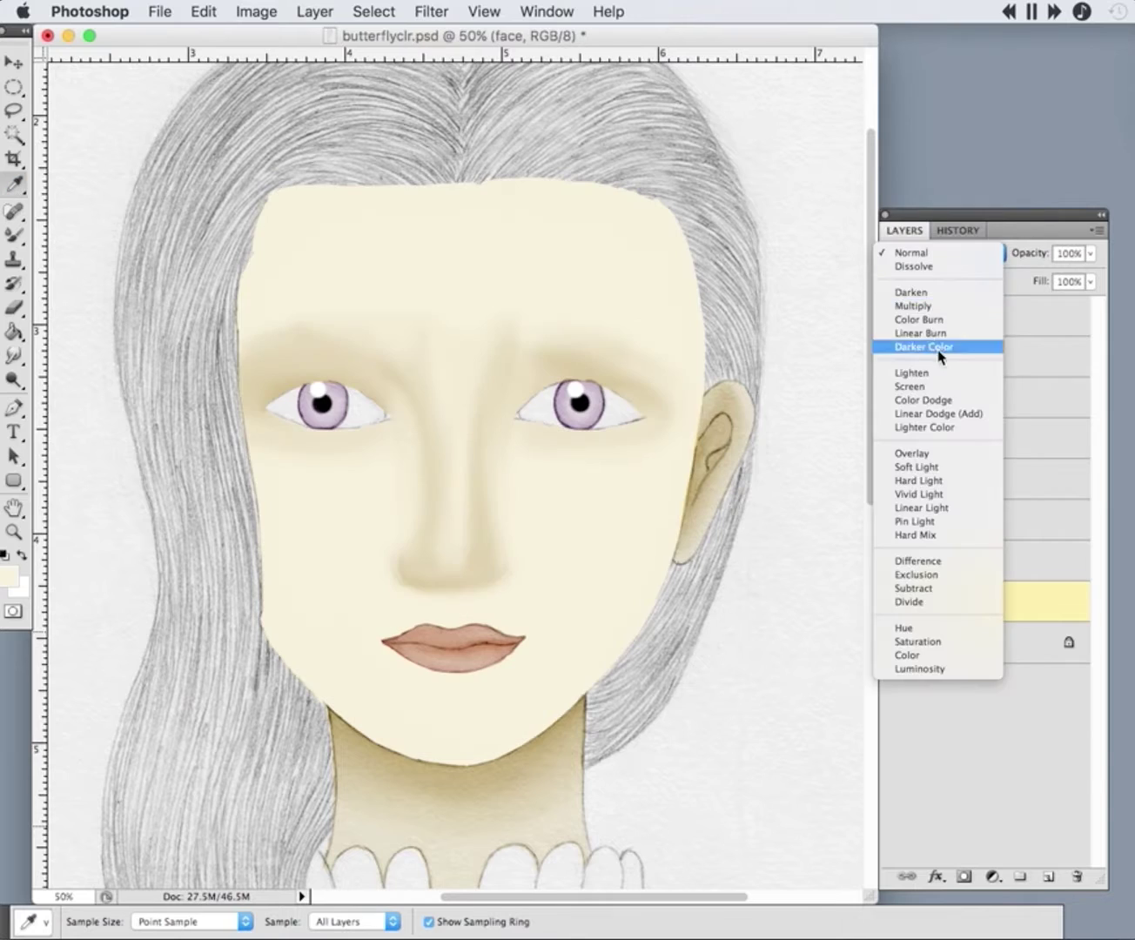
{"action": "key", "text": "Escape"}
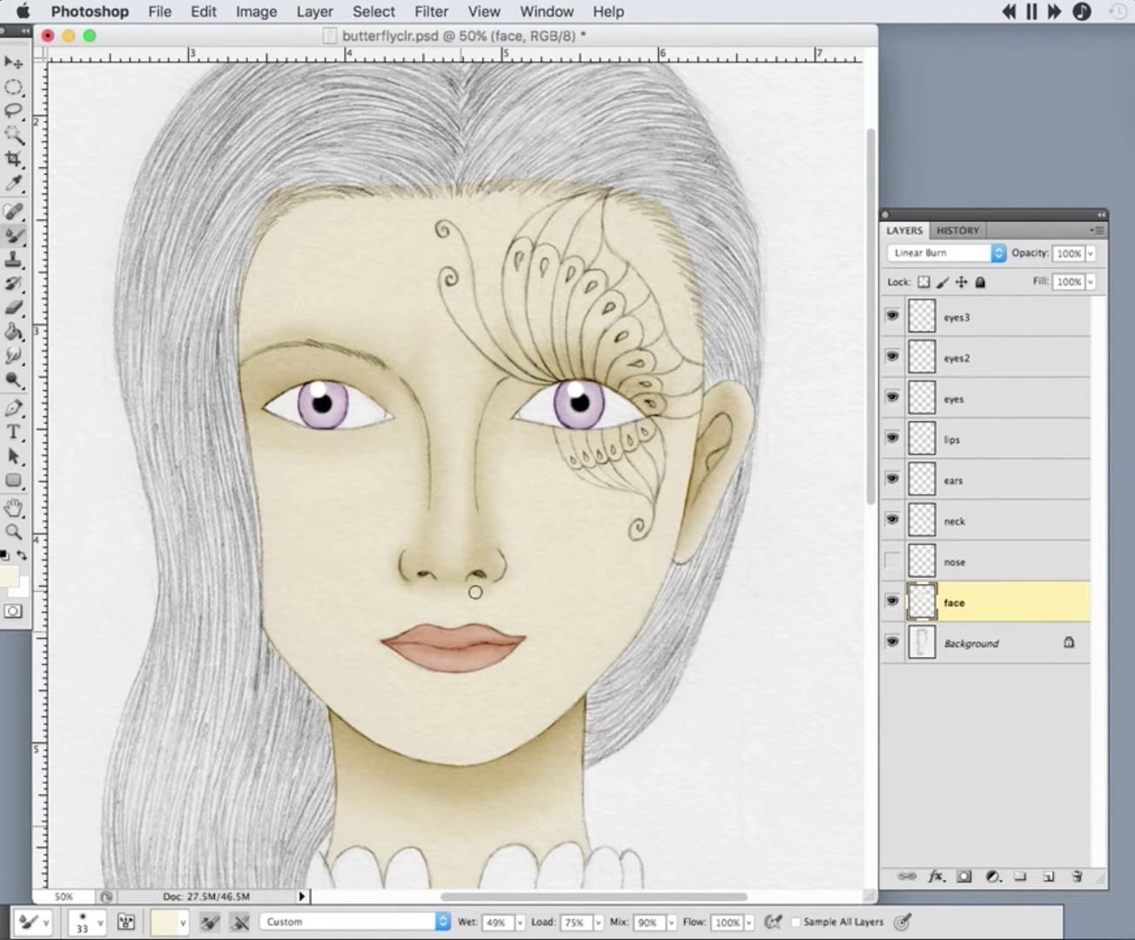
- Add a layer named shirt directly below the face layer and set it to Linear Burn
{"action": "left_click_drag", "start_coordinate": [805, 588], "coordinate": [740, 408]}
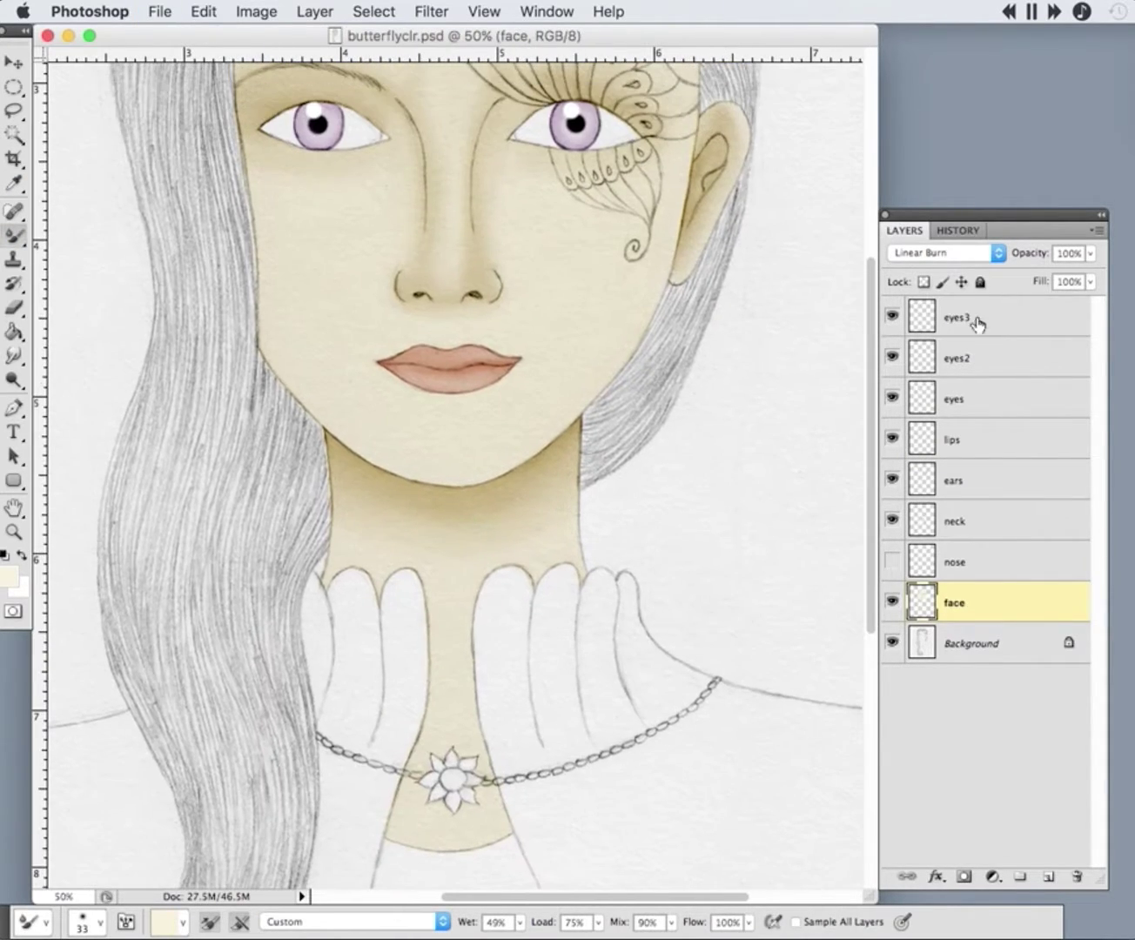
{"action": "left_click", "coordinate": [1049, 876], "text": "ctrl"}
{"action": "double_click", "coordinate": [957, 643]}
{"action": "type", "text": "shirt"}
{"action": "key", "text": "Return"}
{"action": "left_click", "coordinate": [944, 254]}
{"action": "left_click", "coordinate": [922, 335]}
- Set the foreground colour to a muted light blue for the shirt
{"action": "left_click", "coordinate": [8, 576]}
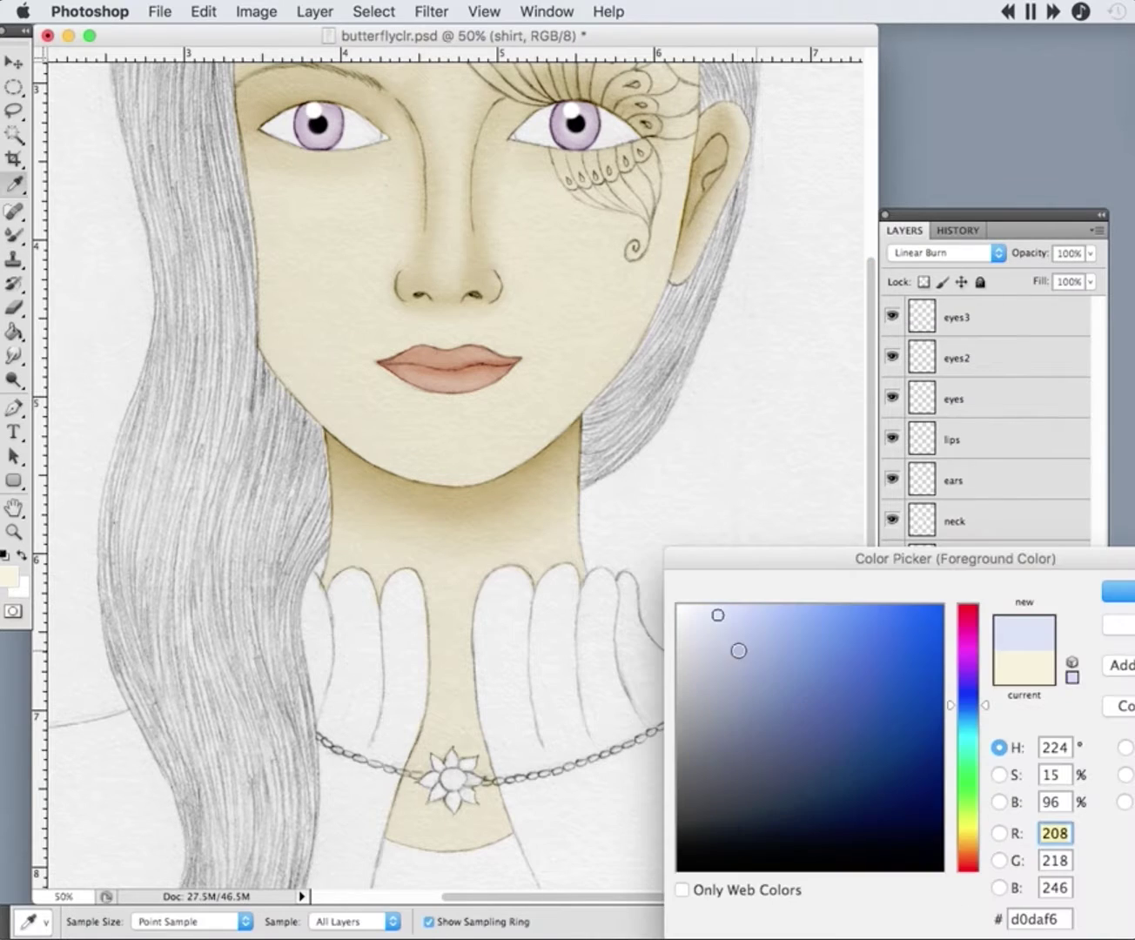
{"action": "left_click", "coordinate": [737, 651]}
{"action": "key", "text": "Return"}
- Paint the collar ruffles beside the long hair blue with the Brush, reducing its size from 43 to 15 px
{"action": "left_click_drag", "start_coordinate": [12, 233], "coordinate": [78, 235]}
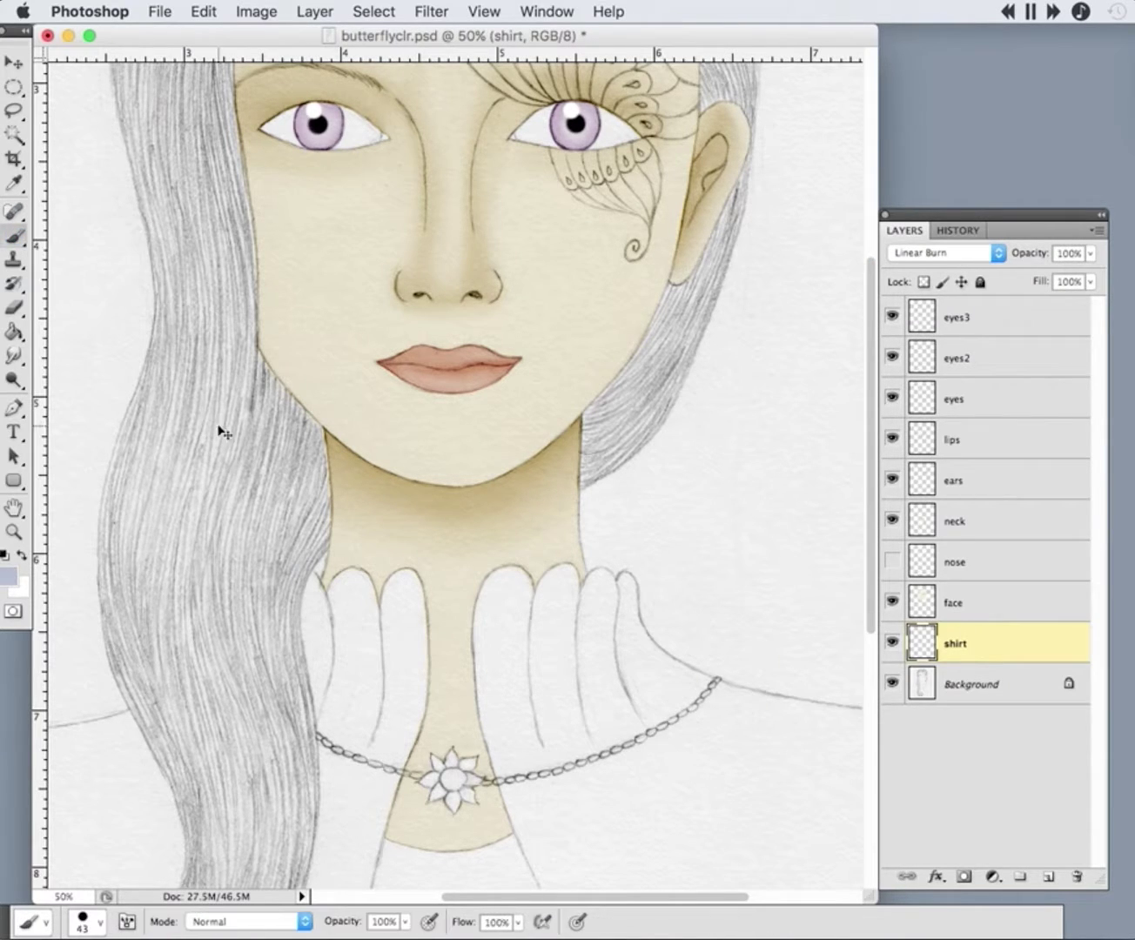
{"action": "mouse_move", "coordinate": [356, 487]}
{"action": "left_mouse_down"}
{"action": "mouse_move", "coordinate": [376, 545]}
{"action": "mouse_move", "coordinate": [353, 639]}
{"action": "mouse_move", "coordinate": [348, 609]}
{"action": "left_mouse_up"}
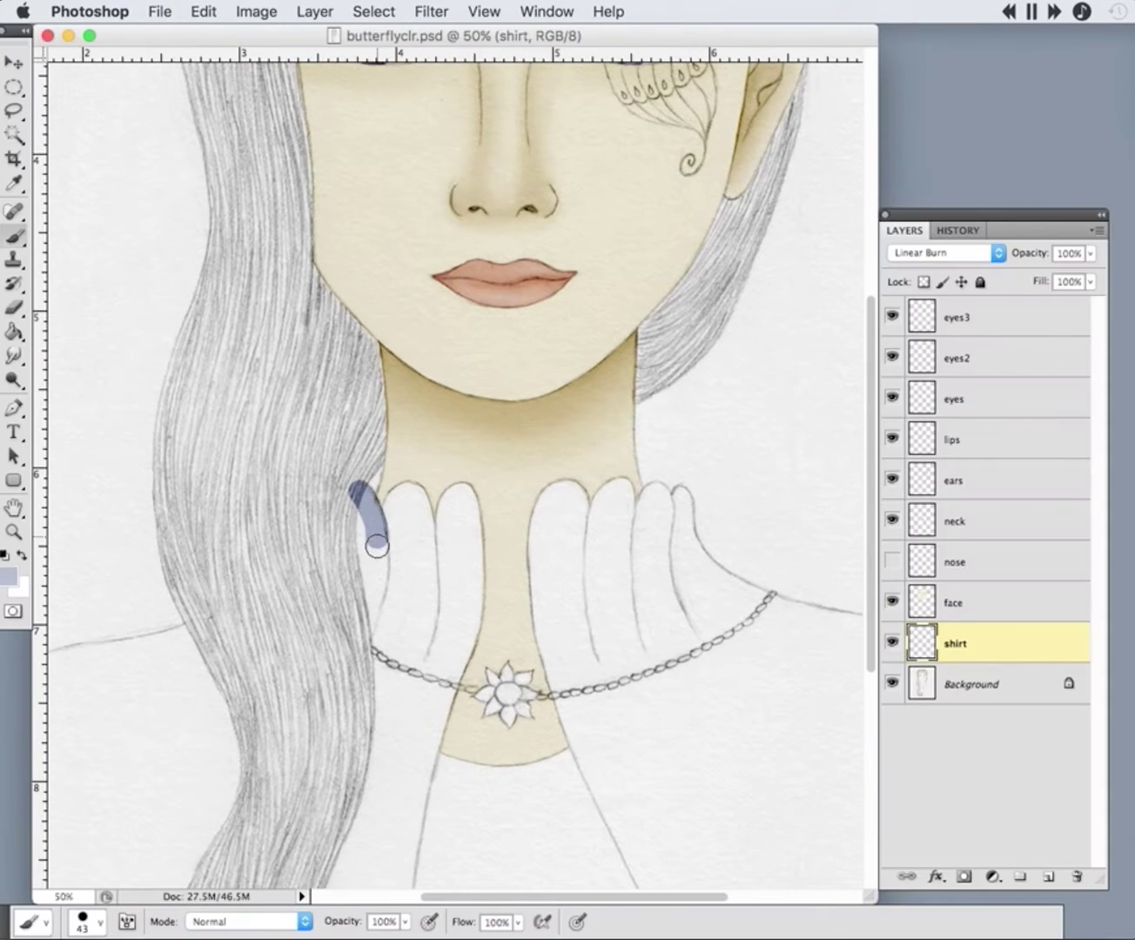
{"action": "key", "text": "super+equal"}
{"action": "left_click_drag", "start_coordinate": [392, 512], "coordinate": [374, 479]}
{"action": "key", "text": "bracketleft"}
{"action": "key", "text": "bracketleft"}
{"action": "key", "text": "bracketleft"}
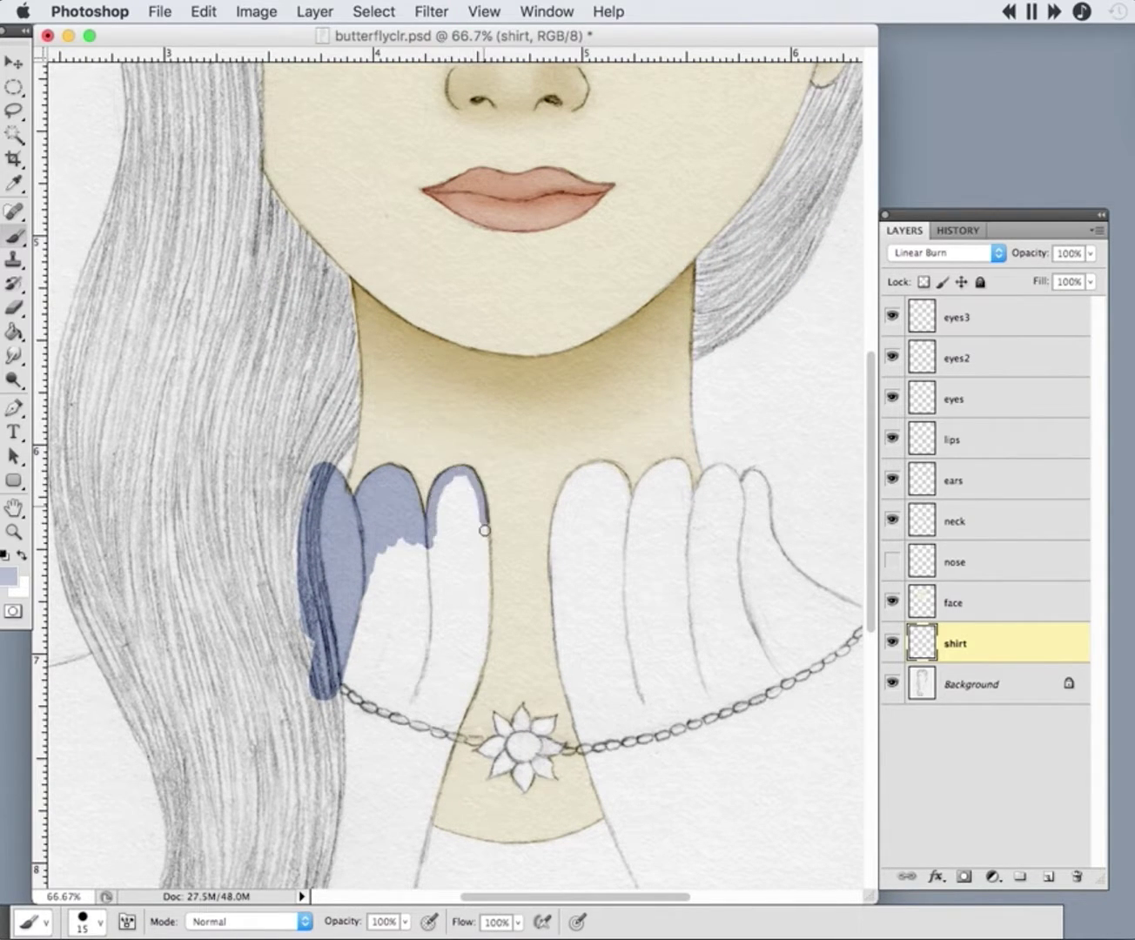
{"action": "left_click", "coordinate": [13, 308]}
{"action": "left_click", "coordinate": [14, 236]}
- Trace the shirt's front opening edge on the long-hair side in blue, from the collar down through the hair curl
{"action": "mouse_move", "coordinate": [449, 480]}
{"action": "left_mouse_down"}
{"action": "mouse_move", "coordinate": [439, 540]}
{"action": "mouse_move", "coordinate": [482, 679]}
{"action": "mouse_move", "coordinate": [420, 775]}
{"action": "left_mouse_up"}
{"action": "scroll", "coordinate": [467, 592], "scroll_direction": "down", "scroll_amount": 4}
{"action": "scroll", "coordinate": [477, 438], "scroll_direction": "down", "scroll_amount": 8}
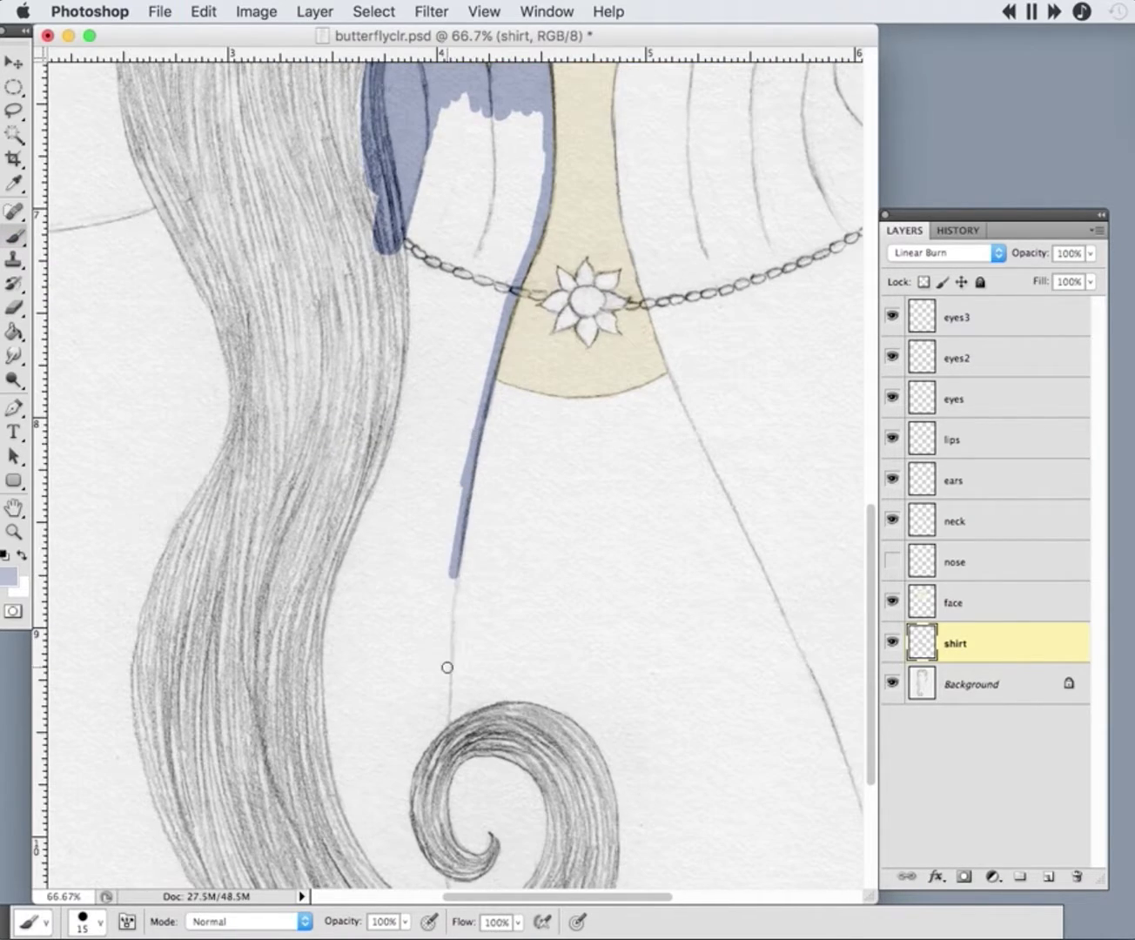
{"action": "scroll", "coordinate": [447, 667], "scroll_direction": "down", "scroll_amount": 7}
{"action": "left_click_drag", "start_coordinate": [459, 312], "coordinate": [492, 885]}
- Trace the opposite edge of the front opening in blue from collar to hem and clean up its lower part
{"action": "scroll", "coordinate": [388, 596], "scroll_direction": "right", "scroll_amount": 5}
{"action": "scroll", "coordinate": [387, 596], "scroll_direction": "up", "scroll_amount": 3}
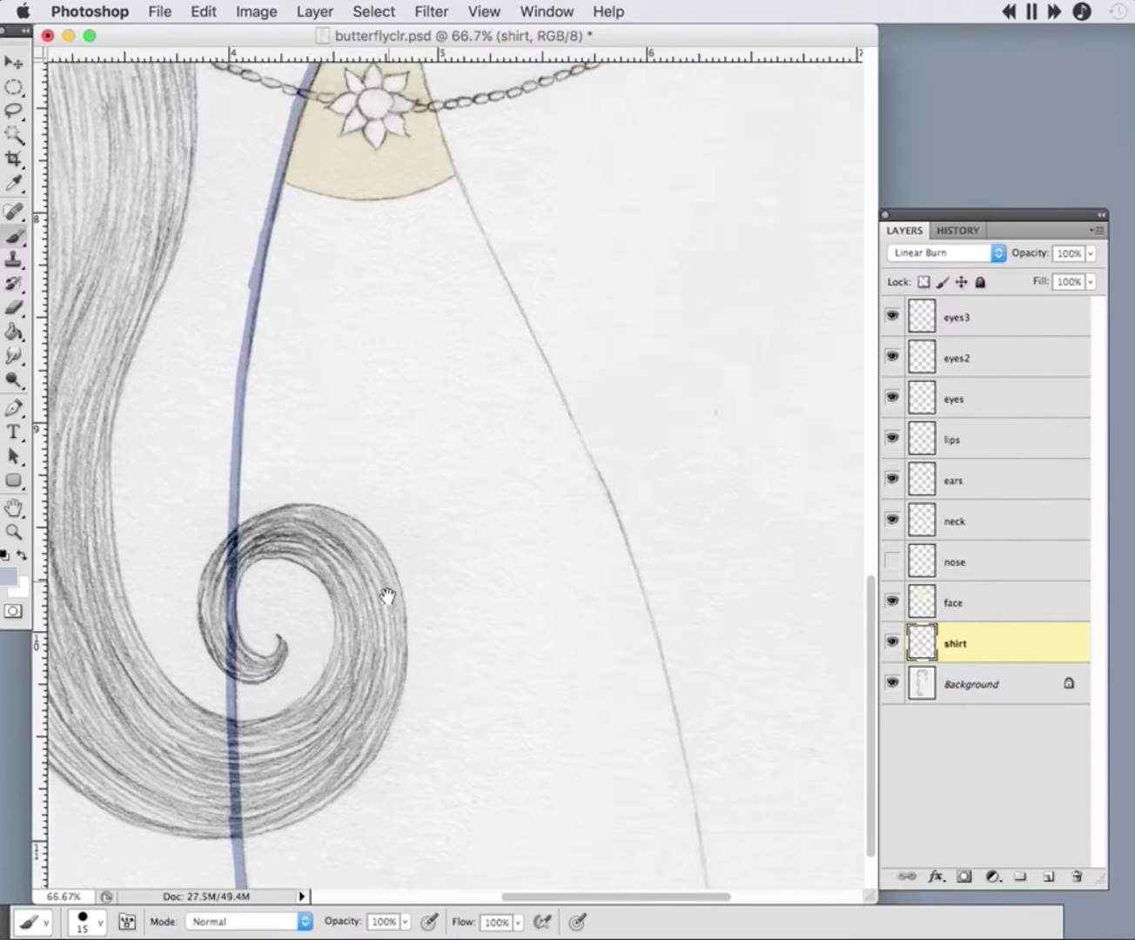
{"action": "scroll", "coordinate": [387, 595], "scroll_direction": "up", "scroll_amount": 10}
{"action": "scroll", "coordinate": [387, 596], "scroll_direction": "right", "scroll_amount": 2}
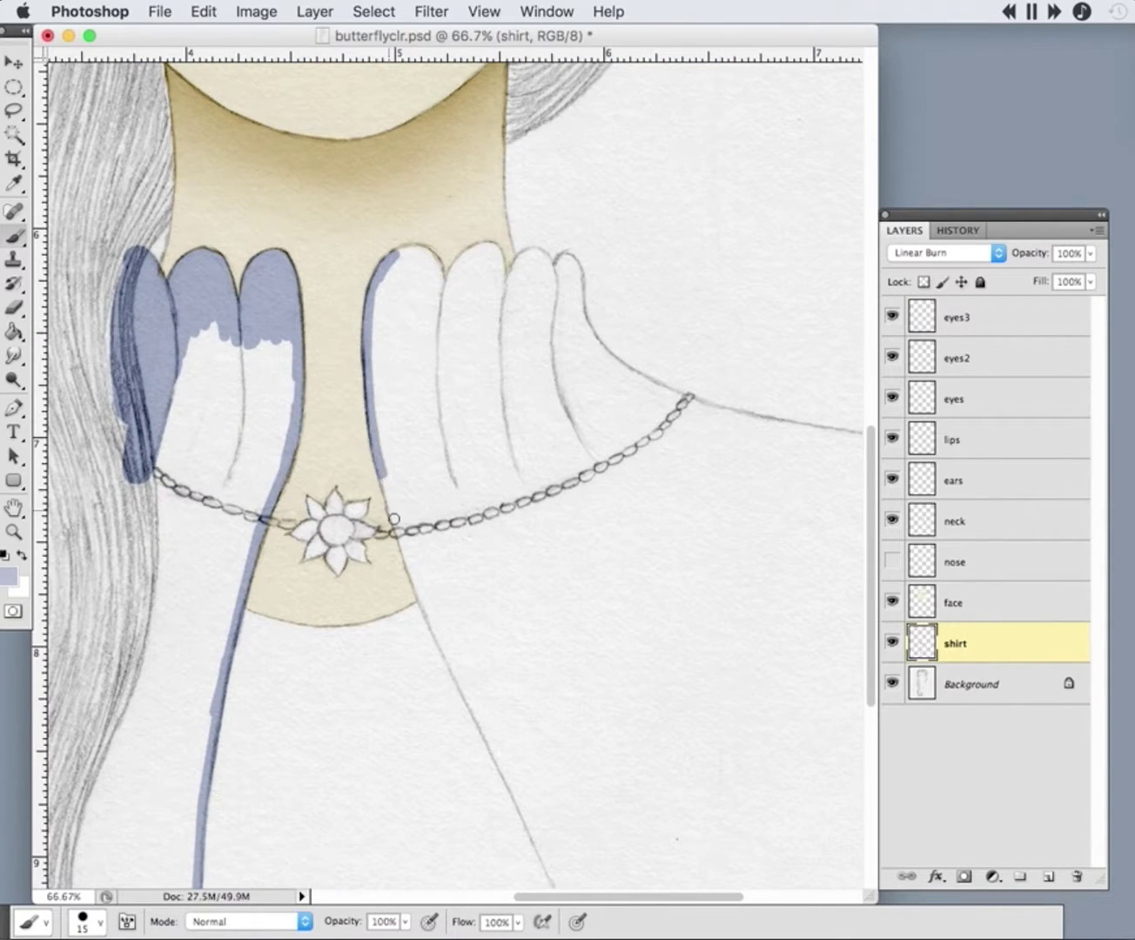
{"action": "left_click_drag", "start_coordinate": [472, 723], "coordinate": [528, 817]}
{"action": "scroll", "coordinate": [528, 818], "scroll_direction": "down", "scroll_amount": 10}
{"action": "scroll", "coordinate": [528, 818], "scroll_direction": "right", "scroll_amount": 2}
{"action": "mouse_move", "coordinate": [519, 550]}
{"action": "left_mouse_down"}
{"action": "mouse_move", "coordinate": [592, 748]}
{"action": "mouse_move", "coordinate": [573, 637]}
{"action": "mouse_move", "coordinate": [592, 732]}
{"action": "left_mouse_up"}
{"action": "scroll", "coordinate": [592, 746], "scroll_direction": "down", "scroll_amount": 3}
{"action": "key", "text": "e"}
{"action": "mouse_move", "coordinate": [600, 815]}
{"action": "left_mouse_down"}
{"action": "mouse_move", "coordinate": [607, 880]}
{"action": "mouse_move", "coordinate": [597, 684]}
{"action": "mouse_move", "coordinate": [541, 483]}
{"action": "left_mouse_up"}
{"action": "left_click", "coordinate": [13, 240]}
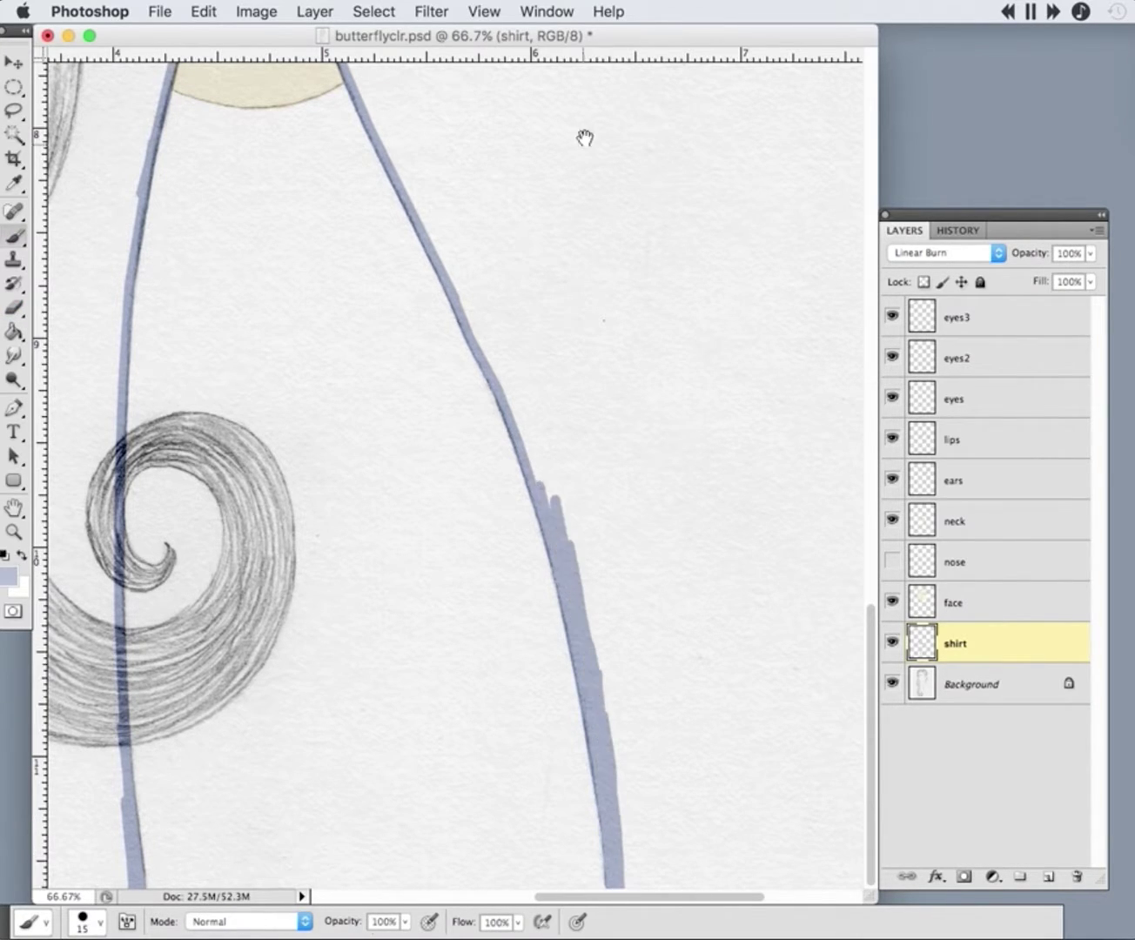
- Paint the tops of the collar ruffles on the ear side blue with the 15 px brush
{"action": "scroll", "coordinate": [586, 140], "scroll_direction": "up", "scroll_amount": 15}
{"action": "scroll", "coordinate": [585, 139], "scroll_direction": "left", "scroll_amount": 1}
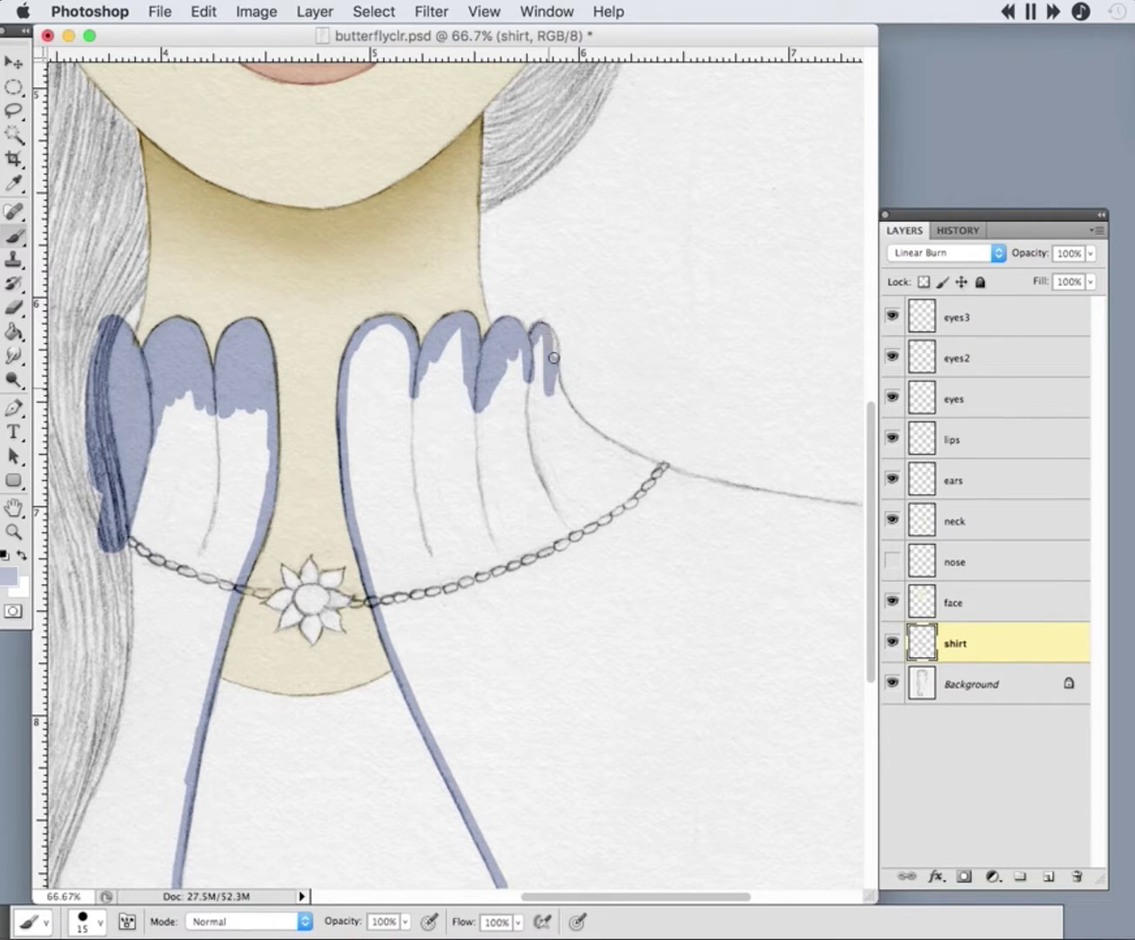
{"action": "key", "text": "e"}
{"action": "key", "text": "b"}
{"action": "left_click_drag", "start_coordinate": [555, 364], "coordinate": [559, 393]}
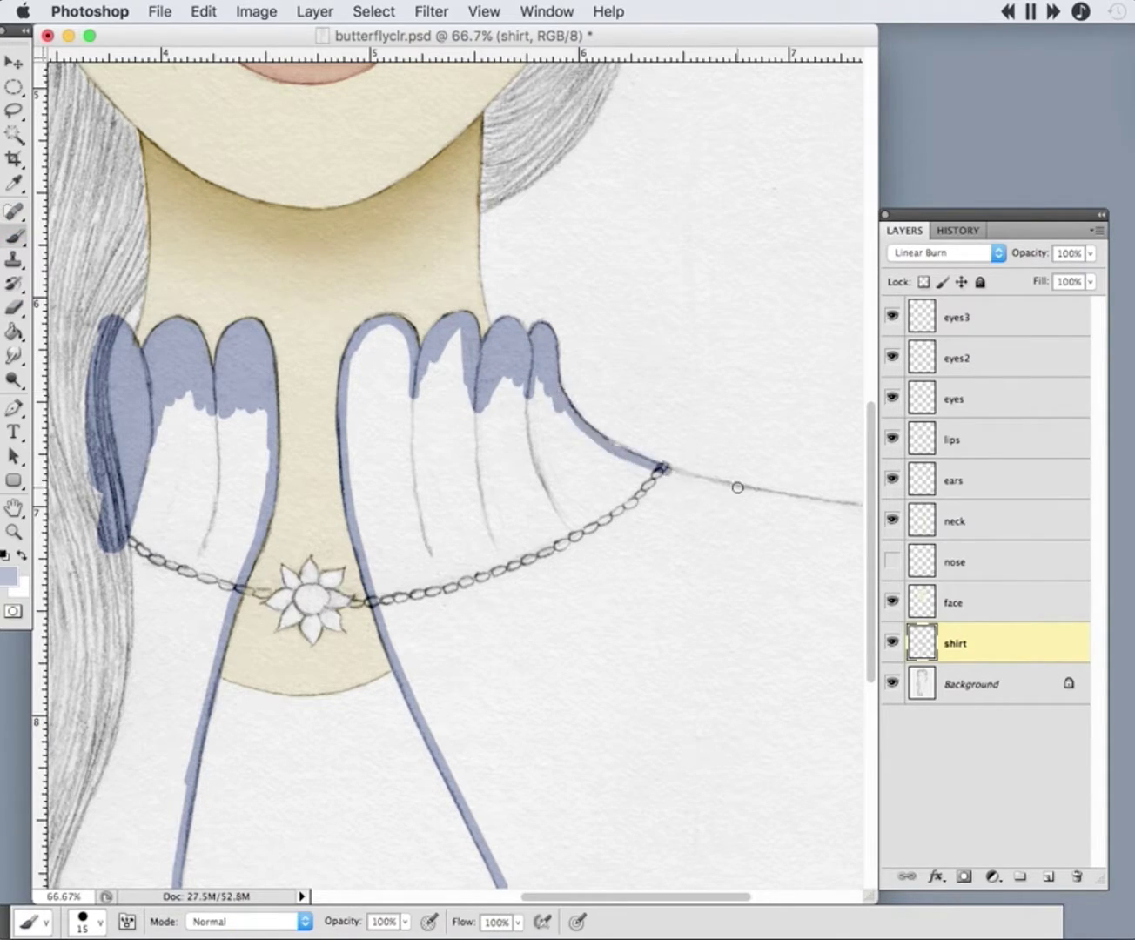
- Trace the ear-side shoulder and outer sleeve in blue with the 15 px brush, from the necklace end downward
{"action": "key", "text": "e"}
{"action": "left_click_drag", "start_coordinate": [651, 466], "coordinate": [387, 420]}
{"action": "key", "text": "b"}
{"action": "left_click_drag", "start_coordinate": [447, 450], "coordinate": [517, 464]}
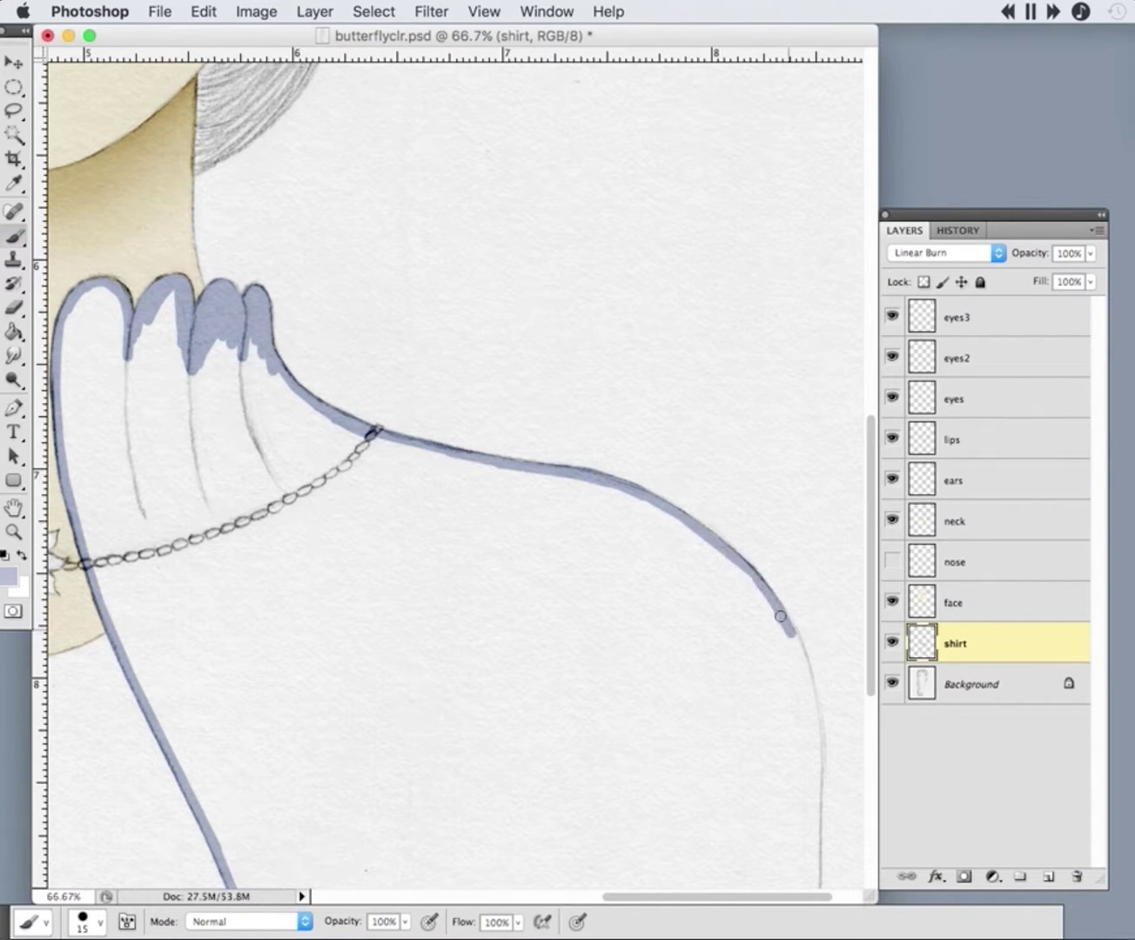
{"action": "mouse_move", "coordinate": [780, 619]}
{"action": "left_mouse_down"}
{"action": "mouse_move", "coordinate": [810, 678]}
{"action": "mouse_move", "coordinate": [815, 827]}
{"action": "left_mouse_up"}
{"action": "scroll", "coordinate": [815, 828], "scroll_direction": "down", "scroll_amount": 5}
{"action": "left_click_drag", "start_coordinate": [811, 500], "coordinate": [802, 857]}
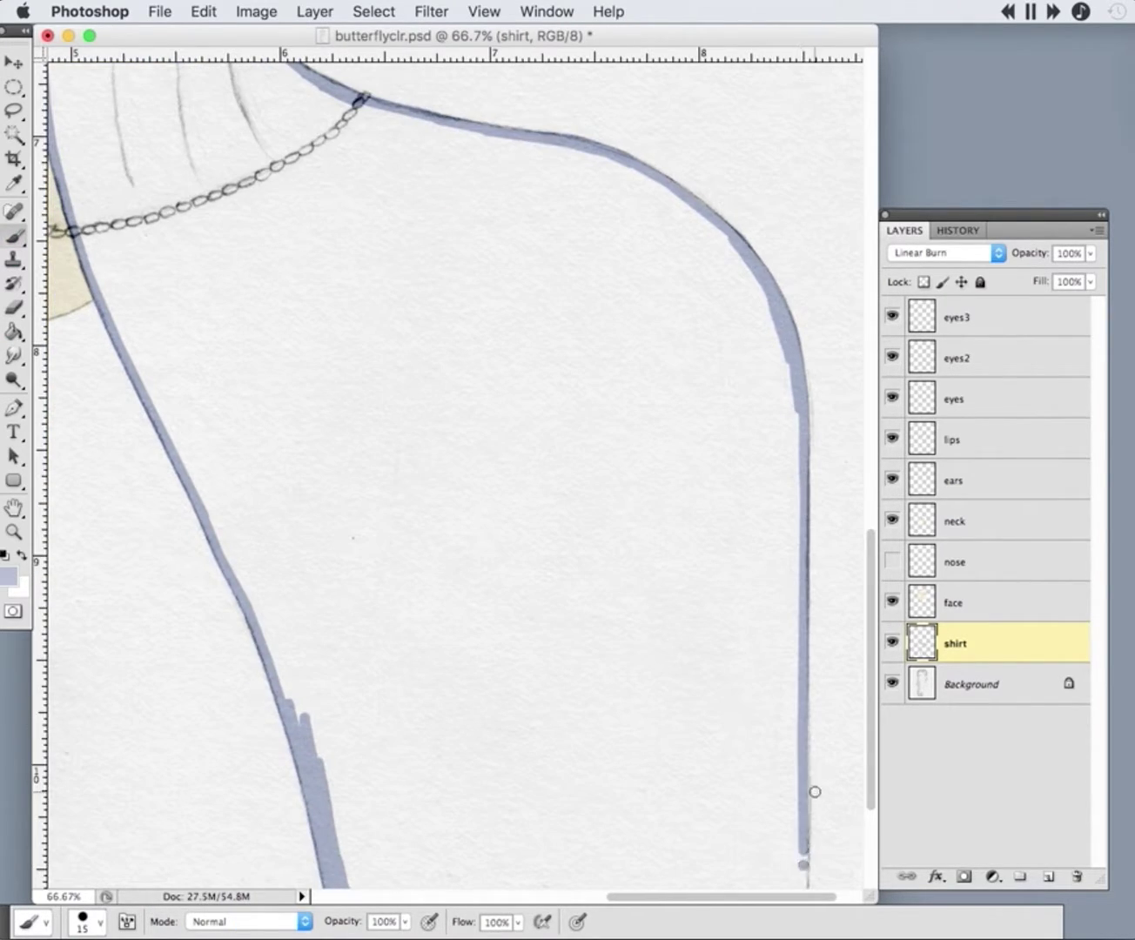
{"action": "scroll", "coordinate": [812, 709], "scroll_direction": "down", "scroll_amount": 3}
{"action": "left_click_drag", "start_coordinate": [788, 629], "coordinate": [784, 802]}
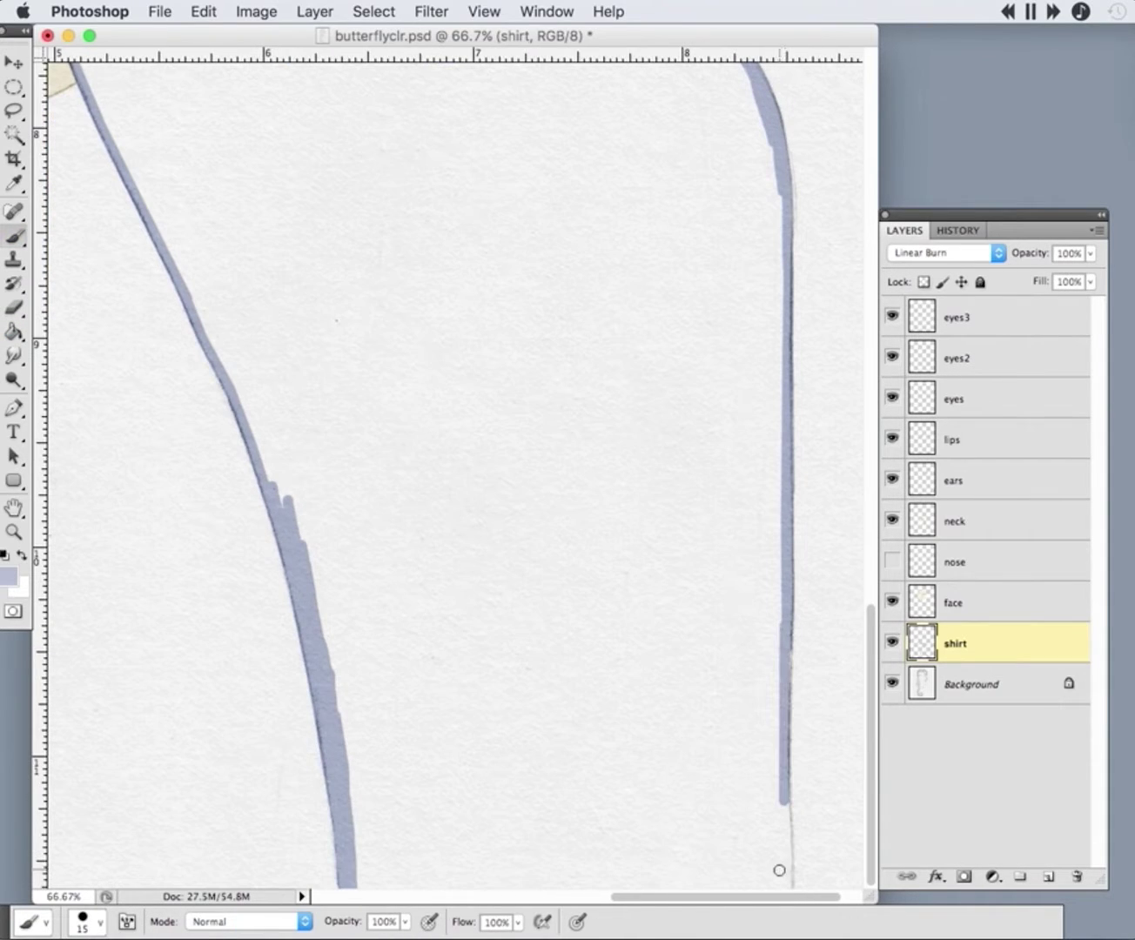
- Fill the outlined ear-side half of the shirt with the light blue
{"action": "key", "text": "e"}
{"action": "scroll", "coordinate": [798, 775], "scroll_direction": "up", "scroll_amount": 10}
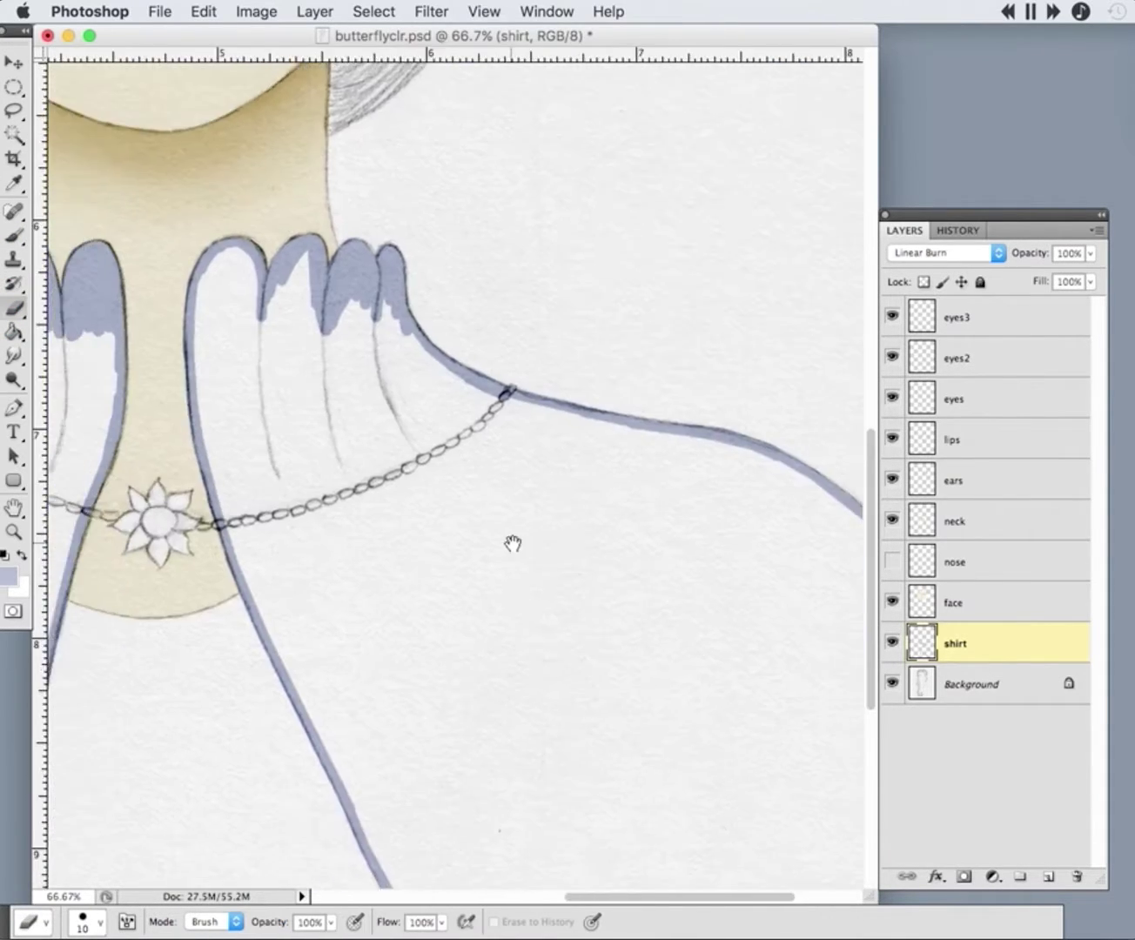
{"action": "key", "text": "super+minus"}
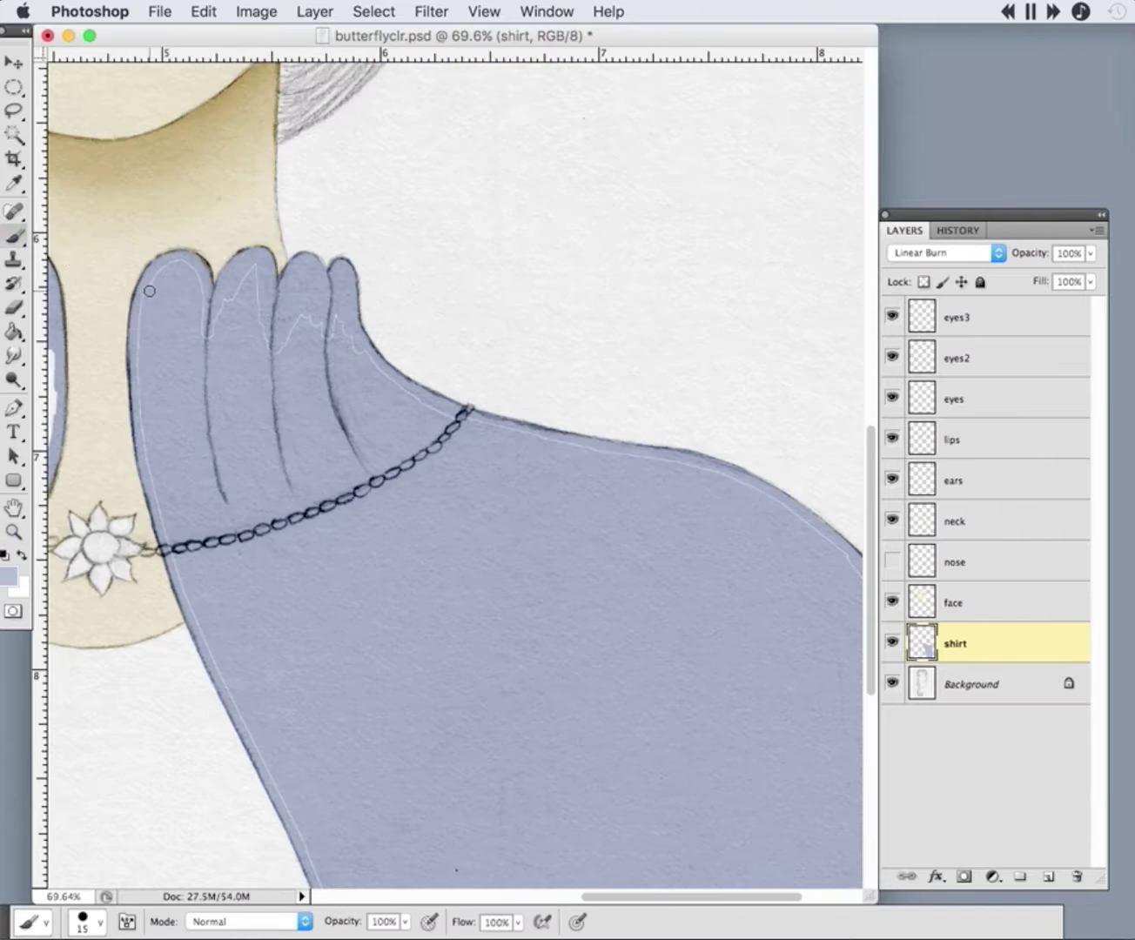
- Cover the pale gaps along the filled shirt's ruffles, shoulder, sleeve and opening edge with a 36 px brush
{"action": "right_click", "coordinate": [234, 290]}
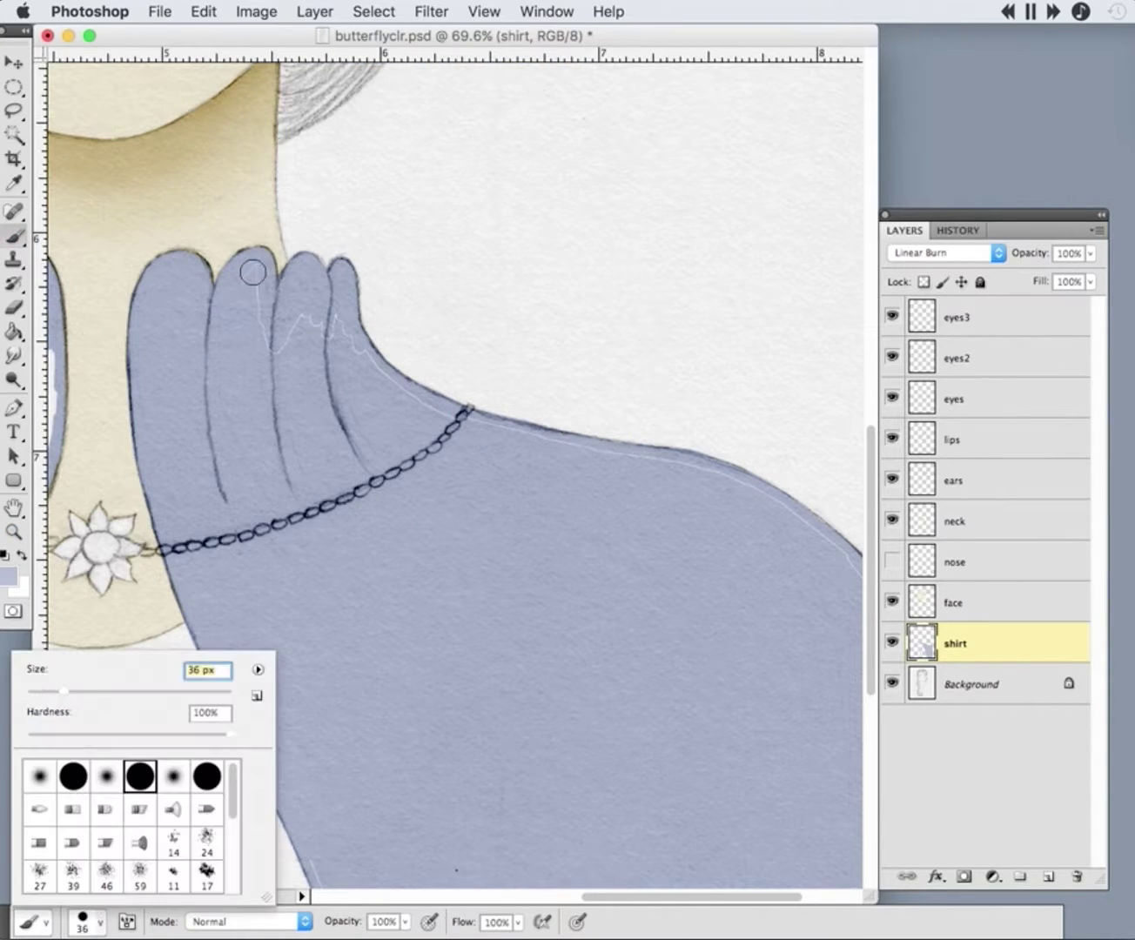
{"action": "mouse_move", "coordinate": [254, 266]}
{"action": "left_mouse_down"}
{"action": "mouse_move", "coordinate": [364, 367]}
{"action": "mouse_move", "coordinate": [650, 462]}
{"action": "mouse_move", "coordinate": [754, 527]}
{"action": "left_mouse_up"}
{"action": "scroll", "coordinate": [754, 527], "scroll_direction": "down", "scroll_amount": 5}
{"action": "scroll", "coordinate": [755, 526], "scroll_direction": "right", "scroll_amount": 5}
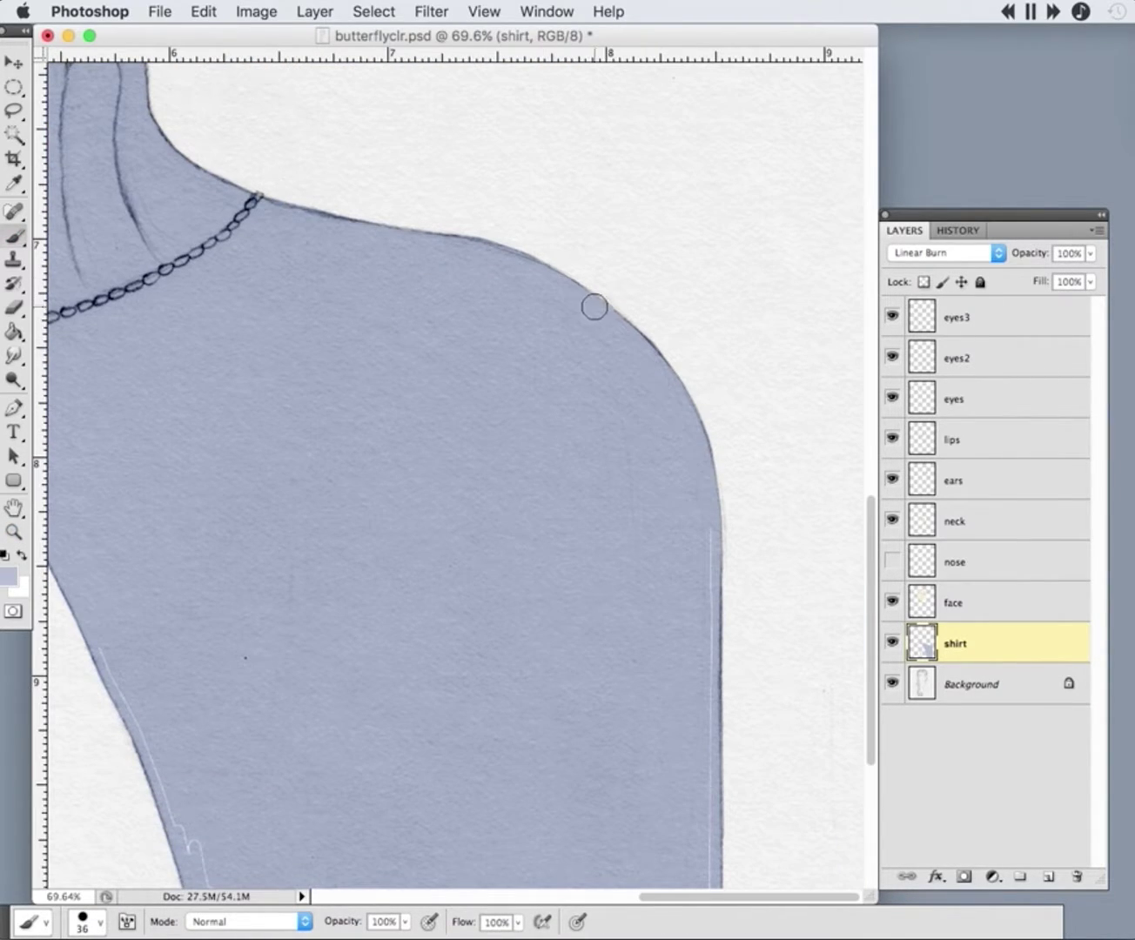
{"action": "scroll", "coordinate": [709, 861], "scroll_direction": "down", "scroll_amount": 5}
{"action": "scroll", "coordinate": [247, 776], "scroll_direction": "right", "scroll_amount": 1}
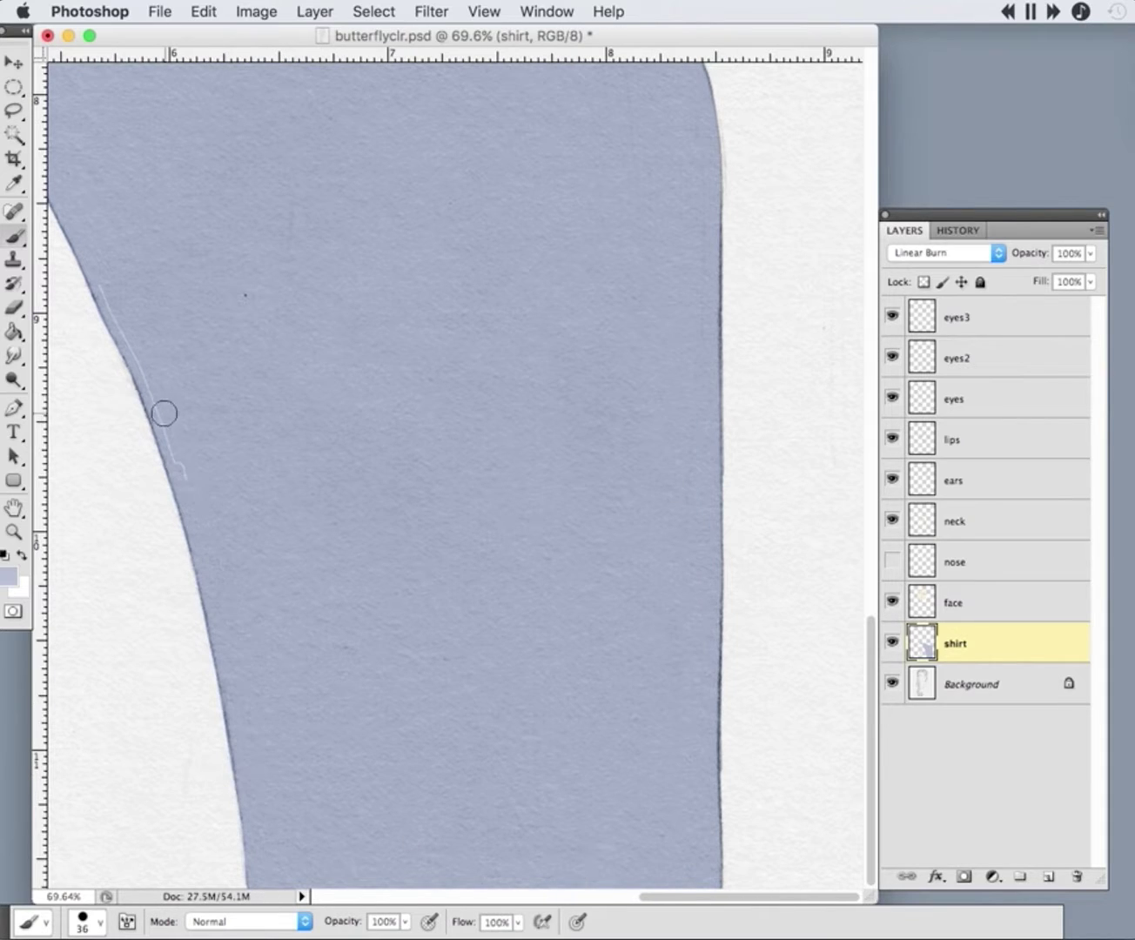
- Widen the blue band along the front opening on the long-hair side with the 36 px brush
{"action": "scroll", "coordinate": [93, 387], "scroll_direction": "up", "scroll_amount": 5}
{"action": "scroll", "coordinate": [94, 386], "scroll_direction": "left", "scroll_amount": 10}
{"action": "mouse_move", "coordinate": [584, 245]}
{"action": "left_mouse_down"}
{"action": "mouse_move", "coordinate": [569, 400]}
{"action": "mouse_move", "coordinate": [486, 717]}
{"action": "mouse_move", "coordinate": [473, 838]}
{"action": "left_mouse_up"}
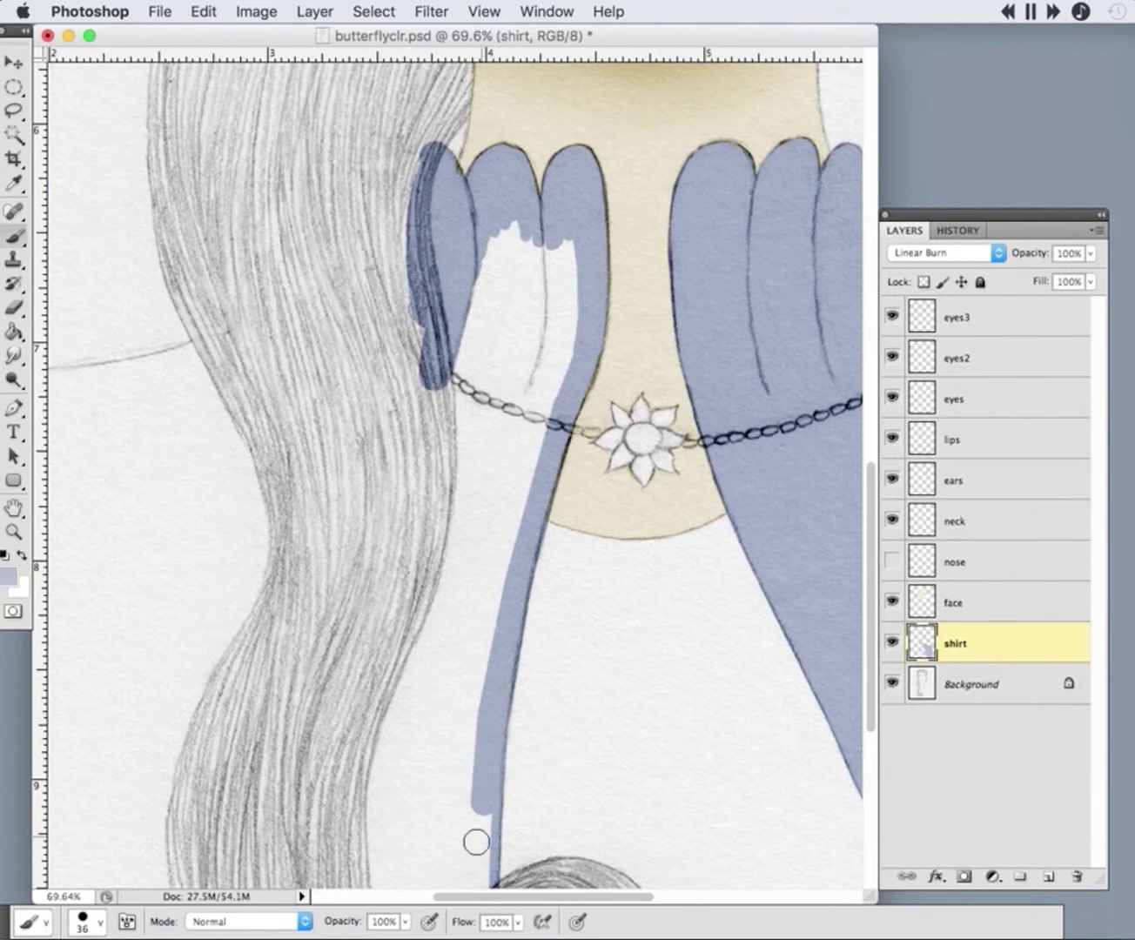
{"action": "scroll", "coordinate": [473, 837], "scroll_direction": "down", "scroll_amount": 5}
{"action": "mouse_move", "coordinate": [452, 348]}
{"action": "left_mouse_down"}
{"action": "mouse_move", "coordinate": [459, 808]}
{"action": "mouse_move", "coordinate": [446, 760]}
{"action": "mouse_move", "coordinate": [458, 225]}
{"action": "left_mouse_up"}
{"action": "scroll", "coordinate": [662, 362], "scroll_direction": "up", "scroll_amount": 5}
{"action": "scroll", "coordinate": [661, 362], "scroll_direction": "left", "scroll_amount": 8}
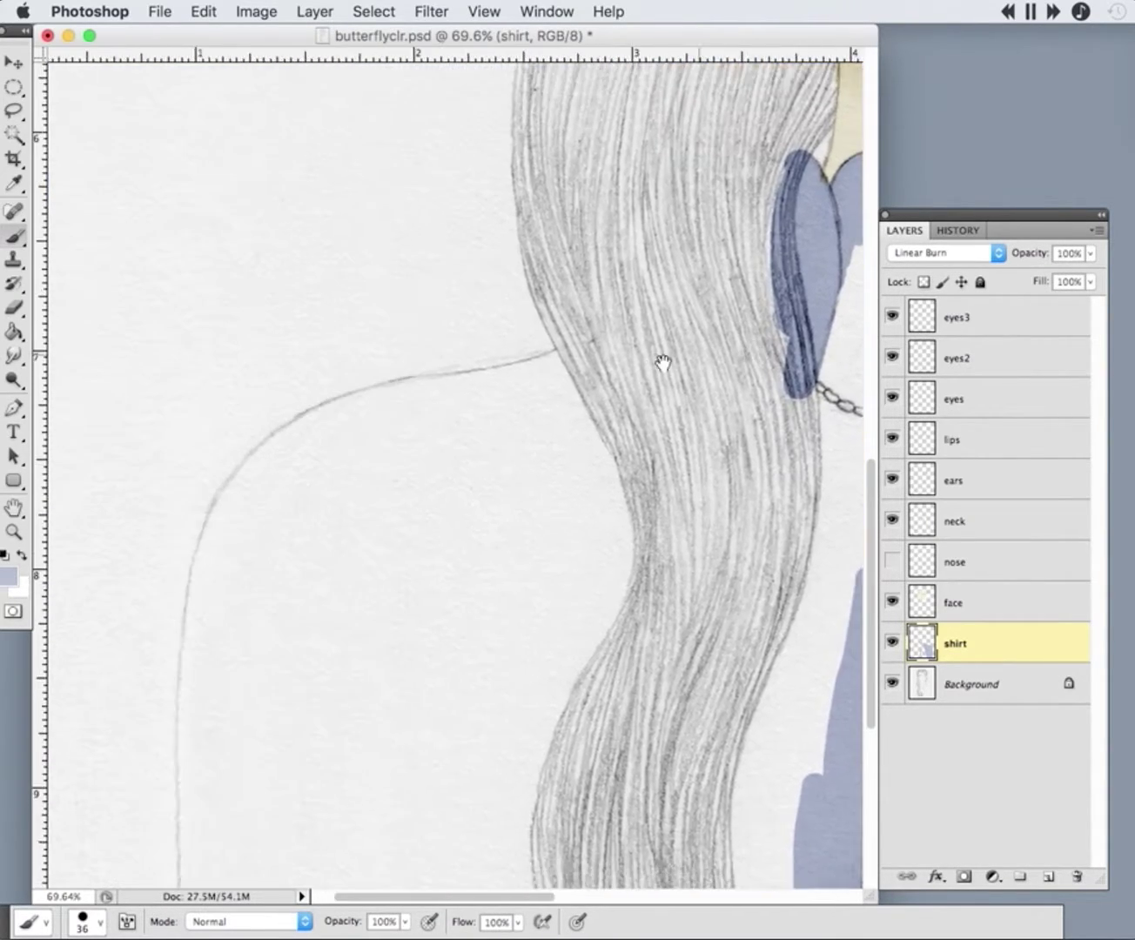
- Trace the shoulder curve on the long-hair side in blue with a 12 px brush and erase the spill outside the pencil line
{"action": "left_click_drag", "start_coordinate": [222, 519], "coordinate": [208, 560]}
{"action": "left_click", "coordinate": [98, 922]}
{"action": "type", "text": "12"}
{"action": "key", "text": "Return"}
{"action": "left_click_drag", "start_coordinate": [263, 448], "coordinate": [220, 500]}
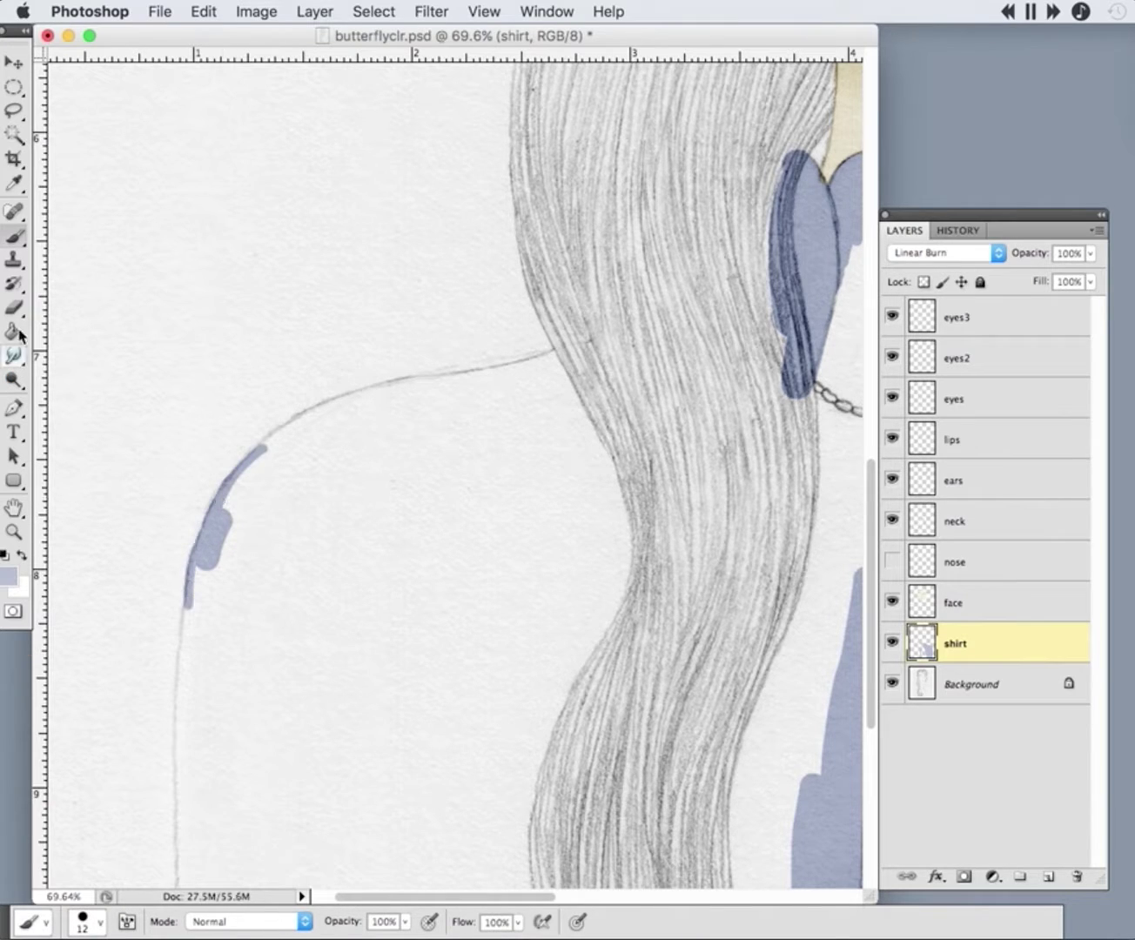
{"action": "key", "text": "e"}
{"action": "left_click_drag", "start_coordinate": [186, 601], "coordinate": [197, 520]}
{"action": "key", "text": "b"}
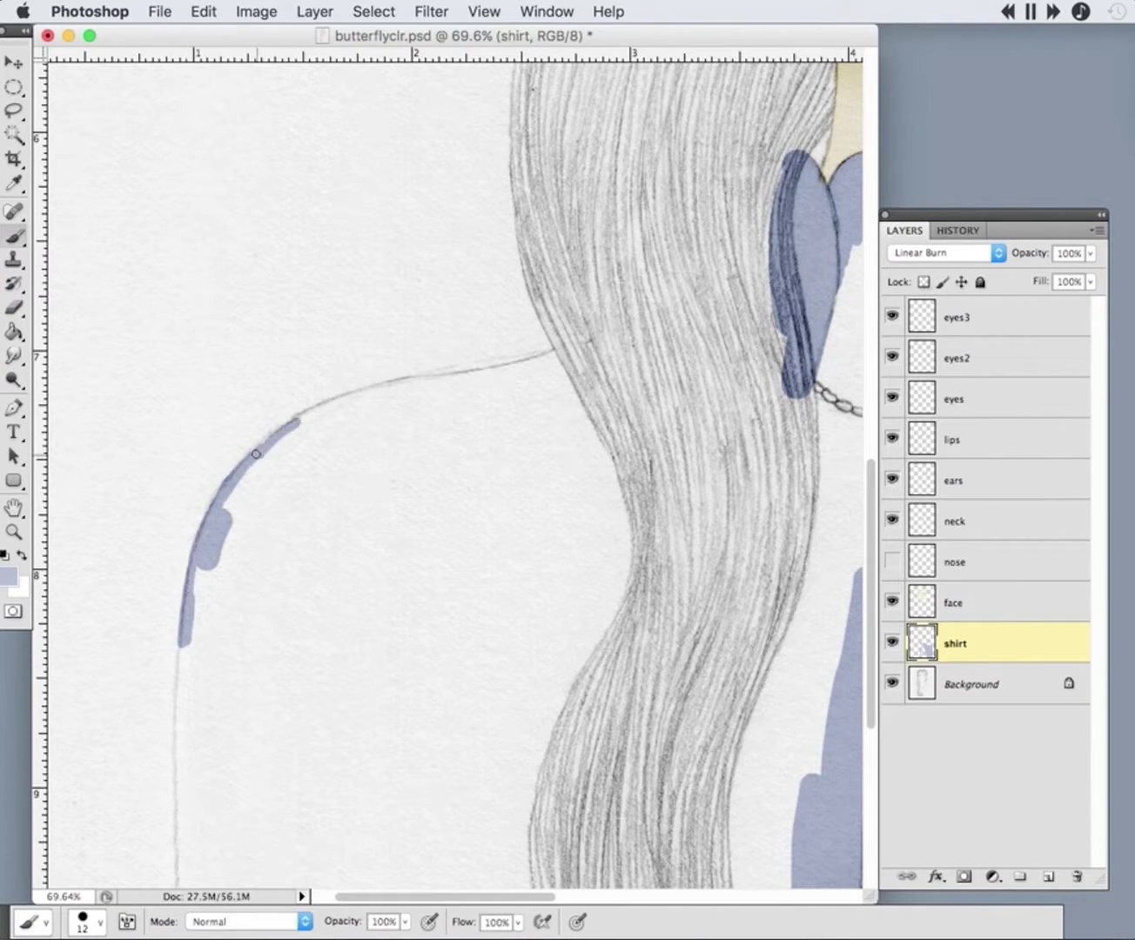
- Extend the thin blue outline along the shoulder into the long hair and down the outer sleeve
{"action": "left_click_drag", "start_coordinate": [355, 397], "coordinate": [589, 345]}
{"action": "scroll", "coordinate": [514, 455], "scroll_direction": "down", "scroll_amount": 4}
{"action": "scroll", "coordinate": [513, 456], "scroll_direction": "left", "scroll_amount": 2}
{"action": "left_click_drag", "start_coordinate": [235, 476], "coordinate": [241, 787]}
{"action": "key", "text": "e"}
{"action": "key", "text": "b"}
- Widen the blue band under the long-hair shoulder and along the lock's outer edge with a 42 px brush
{"action": "scroll", "coordinate": [616, 444], "scroll_direction": "up", "scroll_amount": 3}
{"action": "scroll", "coordinate": [616, 443], "scroll_direction": "right", "scroll_amount": 4}
{"action": "left_click", "coordinate": [99, 921]}
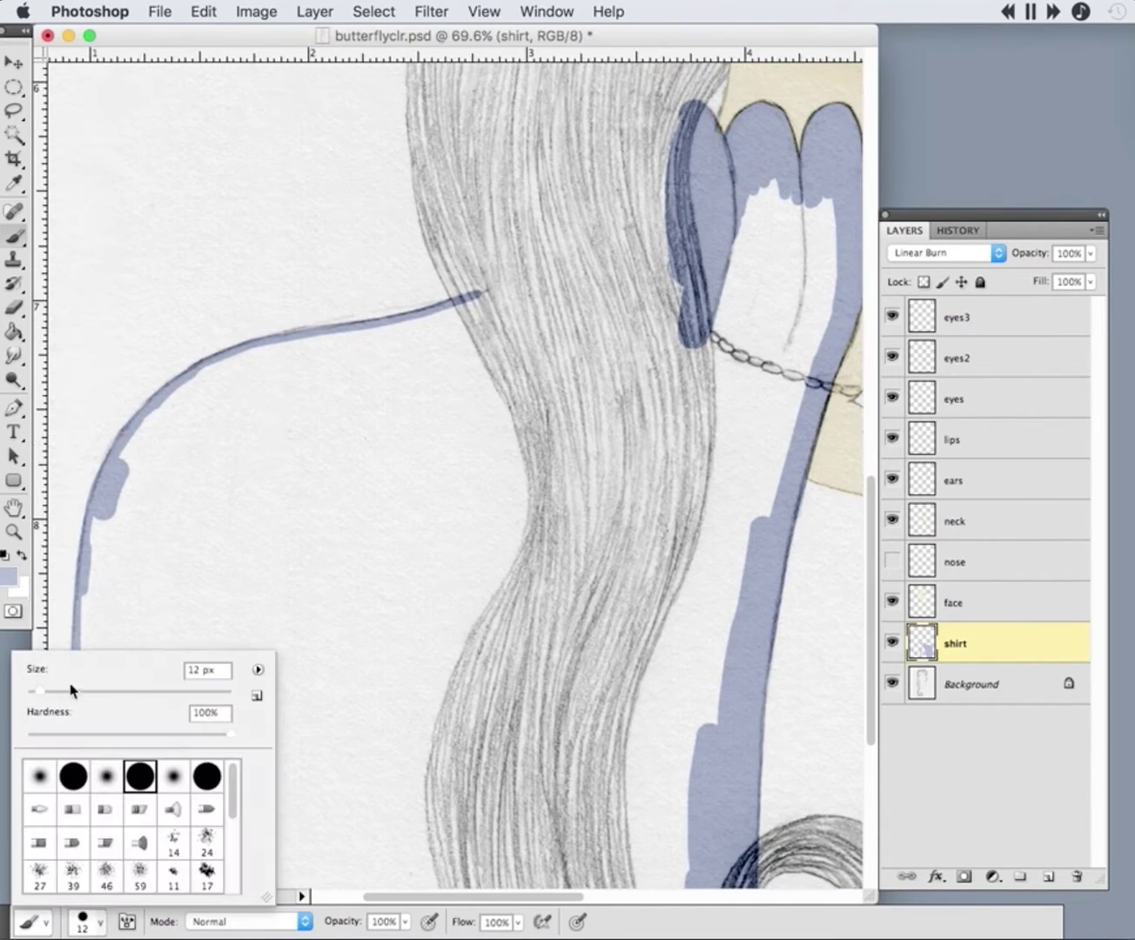
{"action": "left_click_drag", "start_coordinate": [70, 685], "coordinate": [91, 686]}
{"action": "key", "text": "Return"}
{"action": "left_click_drag", "start_coordinate": [131, 463], "coordinate": [222, 372]}
{"action": "mouse_move", "coordinate": [289, 347]}
{"action": "left_mouse_down"}
{"action": "mouse_move", "coordinate": [532, 532]}
{"action": "mouse_move", "coordinate": [405, 780]}
{"action": "left_mouse_up"}
- Paint blue bands with the 42 px brush along the rest of the lock, the outer sleeve and the shirt's bottom edge
{"action": "scroll", "coordinate": [404, 779], "scroll_direction": "right", "scroll_amount": 2}
{"action": "scroll", "coordinate": [405, 780], "scroll_direction": "up", "scroll_amount": 1}
{"action": "mouse_move", "coordinate": [608, 245]}
{"action": "left_mouse_down"}
{"action": "mouse_move", "coordinate": [661, 522]}
{"action": "mouse_move", "coordinate": [608, 748]}
{"action": "left_mouse_up"}
{"action": "scroll", "coordinate": [570, 430], "scroll_direction": "down", "scroll_amount": 5}
{"action": "mouse_move", "coordinate": [566, 540]}
{"action": "left_mouse_down"}
{"action": "mouse_move", "coordinate": [646, 222]}
{"action": "mouse_move", "coordinate": [632, 349]}
{"action": "left_mouse_up"}
{"action": "mouse_move", "coordinate": [345, 396]}
{"action": "left_mouse_down"}
{"action": "mouse_move", "coordinate": [342, 560]}
{"action": "mouse_move", "coordinate": [581, 798]}
{"action": "left_mouse_up"}
{"action": "scroll", "coordinate": [357, 372], "scroll_direction": "left", "scroll_amount": 5}
{"action": "scroll", "coordinate": [357, 372], "scroll_direction": "down", "scroll_amount": 1}
{"action": "mouse_move", "coordinate": [265, 78]}
{"action": "left_mouse_down"}
{"action": "mouse_move", "coordinate": [264, 425]}
{"action": "mouse_move", "coordinate": [284, 816]}
{"action": "mouse_move", "coordinate": [266, 848]}
{"action": "mouse_move", "coordinate": [771, 875]}
{"action": "left_mouse_up"}
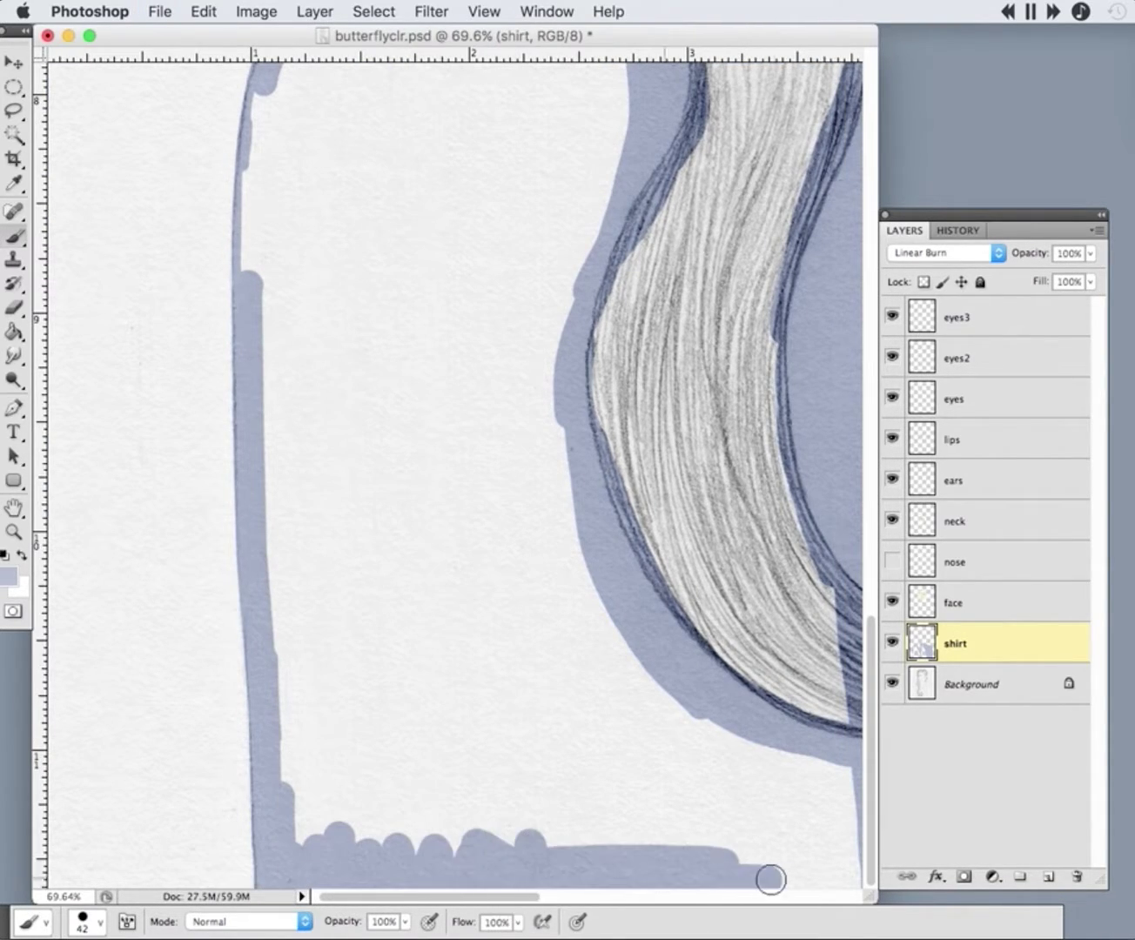
- Fill the outlined long-hair half of the shirt with the light blue and cover the pale gaps left inside it
{"action": "scroll", "coordinate": [781, 781], "scroll_direction": "right", "scroll_amount": 2}
{"action": "scroll", "coordinate": [781, 779], "scroll_direction": "up", "scroll_amount": 5}
{"action": "left_click_drag", "start_coordinate": [184, 478], "coordinate": [184, 531]}
{"action": "key", "text": "g"}
{"action": "left_click", "coordinate": [331, 370]}
{"action": "key", "text": "b"}
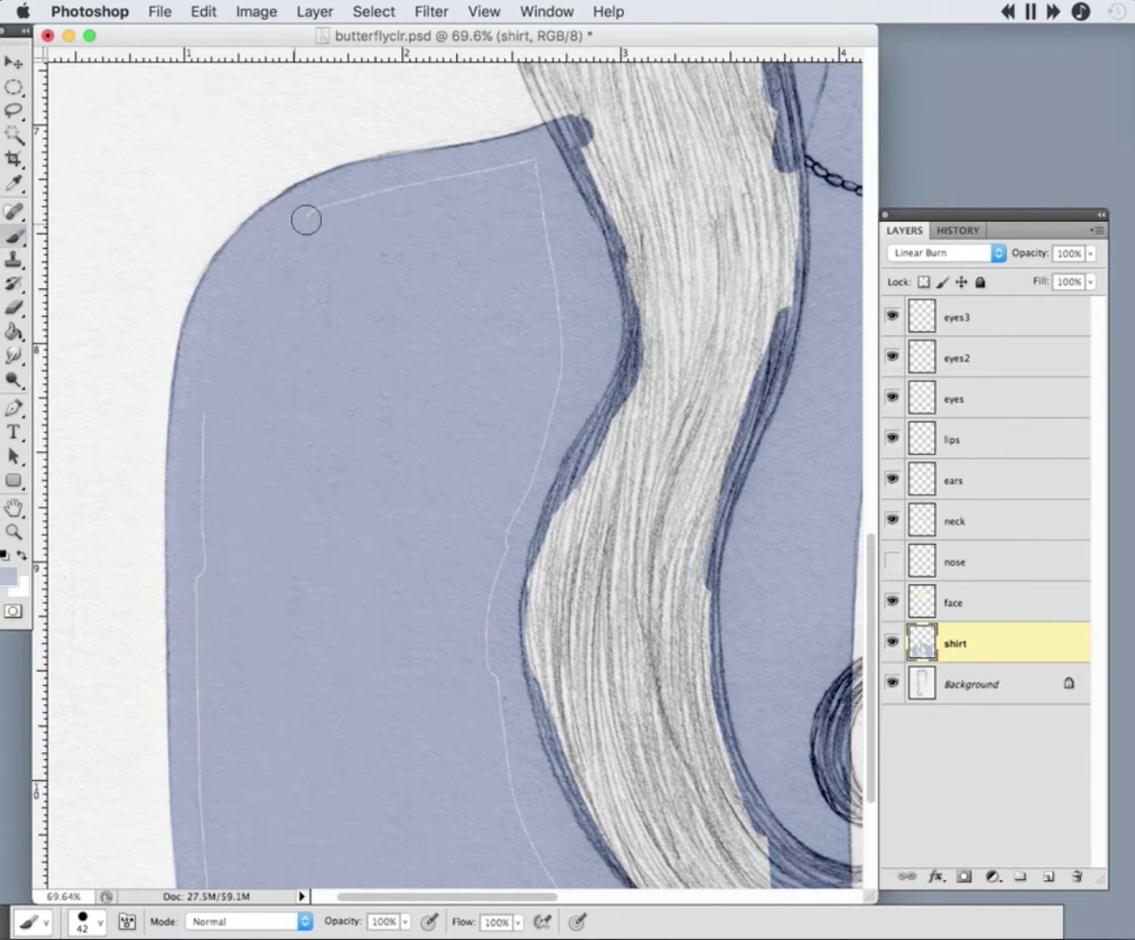
{"action": "scroll", "coordinate": [401, 355], "scroll_direction": "down", "scroll_amount": 5}
{"action": "scroll", "coordinate": [401, 355], "scroll_direction": "right", "scroll_amount": 1}
{"action": "key", "text": "super+0"}
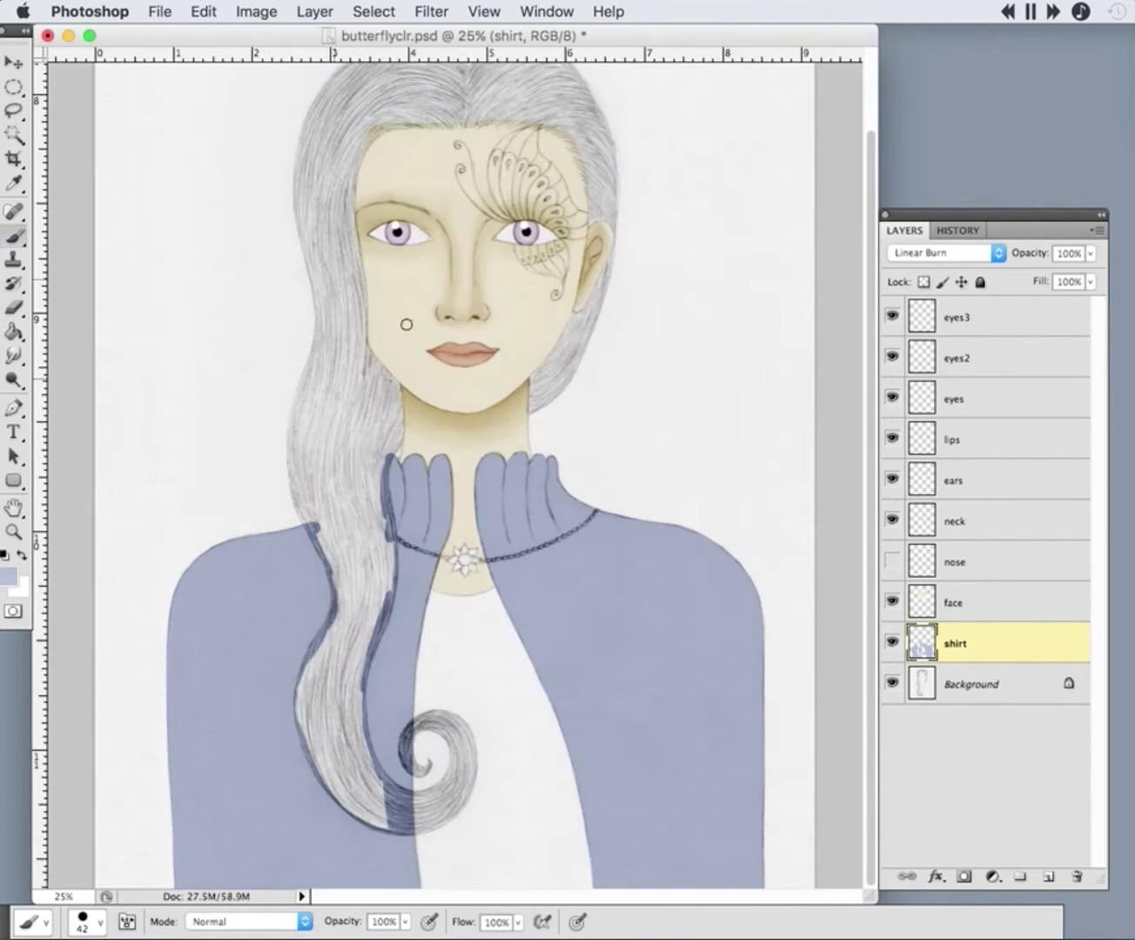
- Add a Linear Burn layer named hair above the shirt layer and hide the shirt layer
{"action": "left_click", "coordinate": [1049, 876]}
{"action": "double_click", "coordinate": [954, 642]}
{"action": "type", "text": "hair"}
{"action": "key", "text": "Return"}
{"action": "left_click", "coordinate": [892, 685]}
- Choose a muted pink as the foreground colour for painting the hair curl
{"action": "key", "text": "z"}
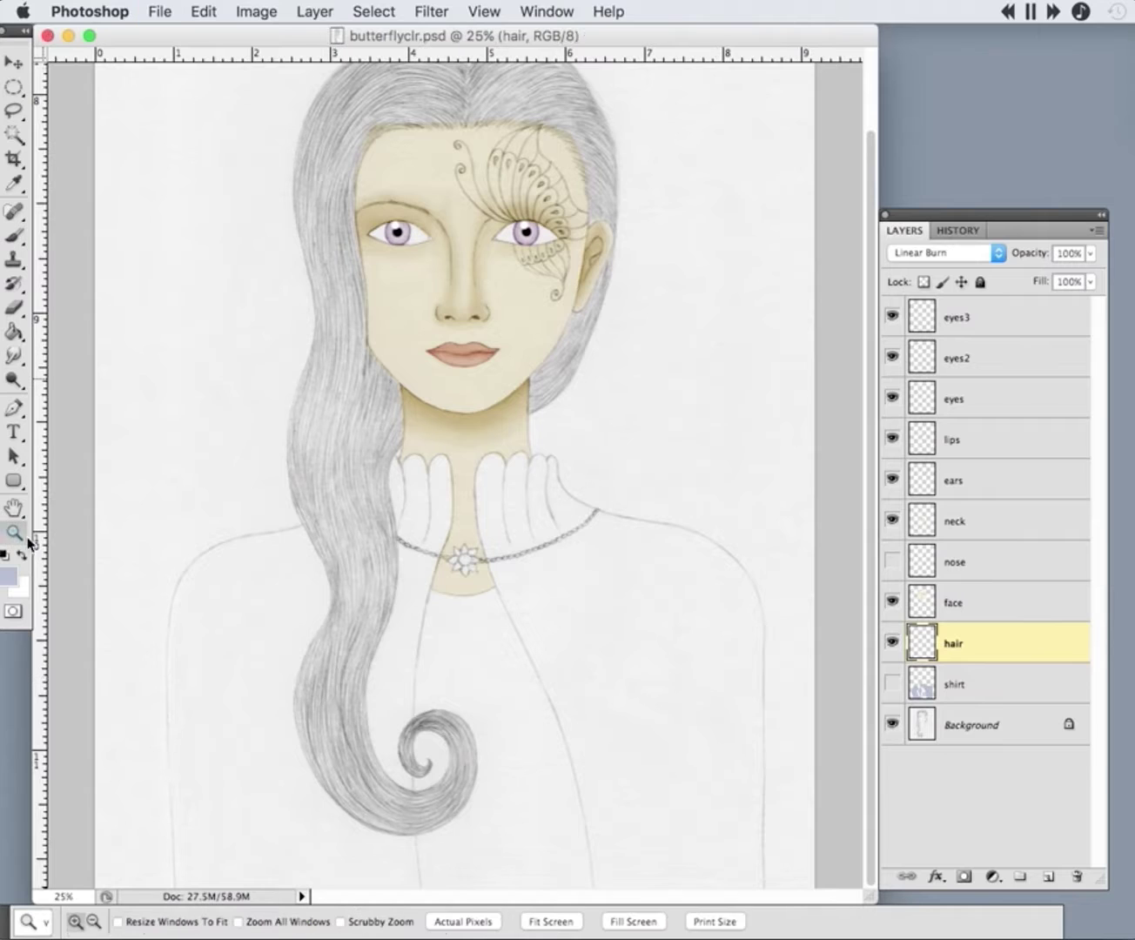
{"action": "left_click", "coordinate": [445, 777]}
{"action": "left_click", "coordinate": [445, 778]}
{"action": "key", "text": "x"}
{"action": "left_click", "coordinate": [9, 576]}
{"action": "left_click", "coordinate": [965, 645]}
{"action": "left_click", "coordinate": [715, 639]}
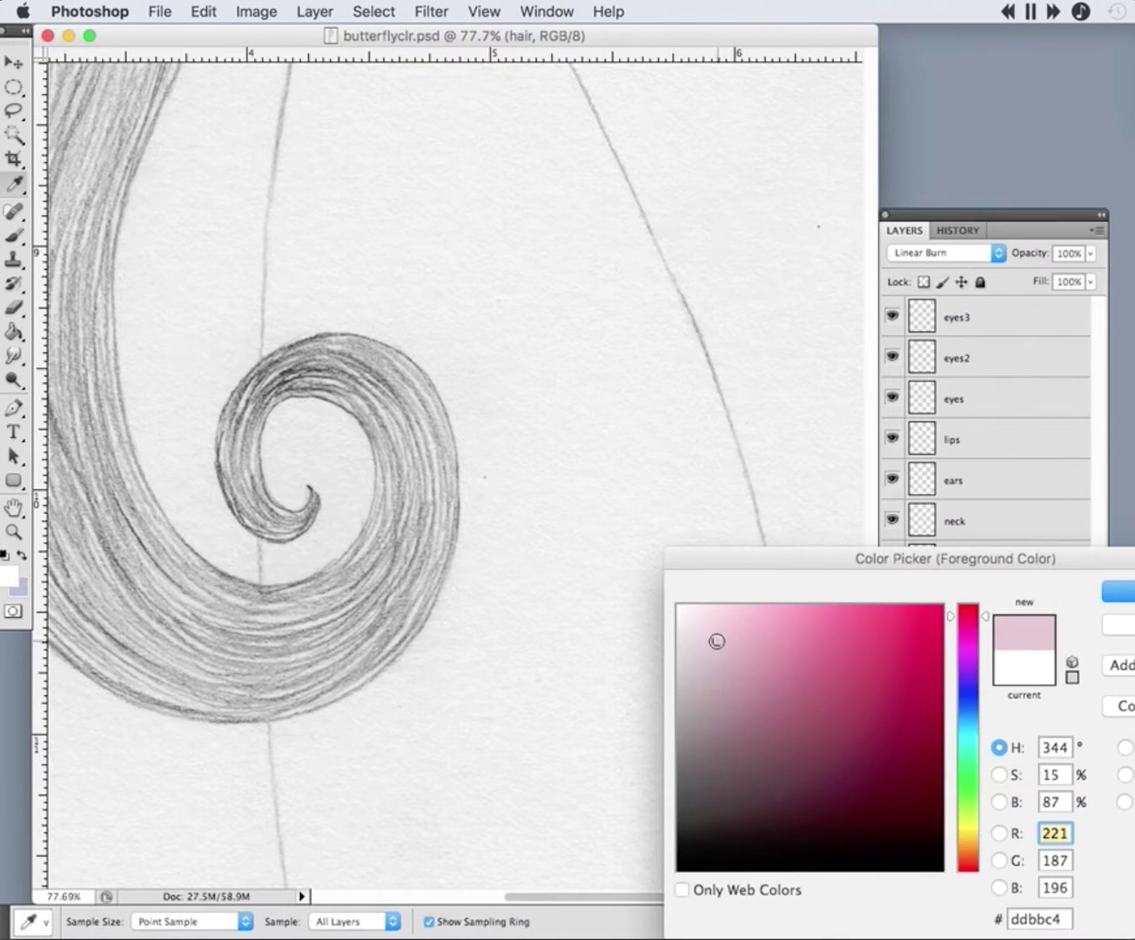
{"action": "key", "text": "Return"}
- Paint a first pink stroke in the curl with an 11 px brush and set the hair layer's opacity to 64%
{"action": "key", "text": "b"}
{"action": "scroll", "coordinate": [349, 488], "scroll_direction": "left", "scroll_amount": 2}
{"action": "left_click", "coordinate": [87, 920]}
{"action": "left_click", "coordinate": [209, 864]}
{"action": "left_click_drag", "start_coordinate": [315, 503], "coordinate": [346, 541]}
{"action": "left_click_drag", "start_coordinate": [1090, 252], "coordinate": [1051, 301]}
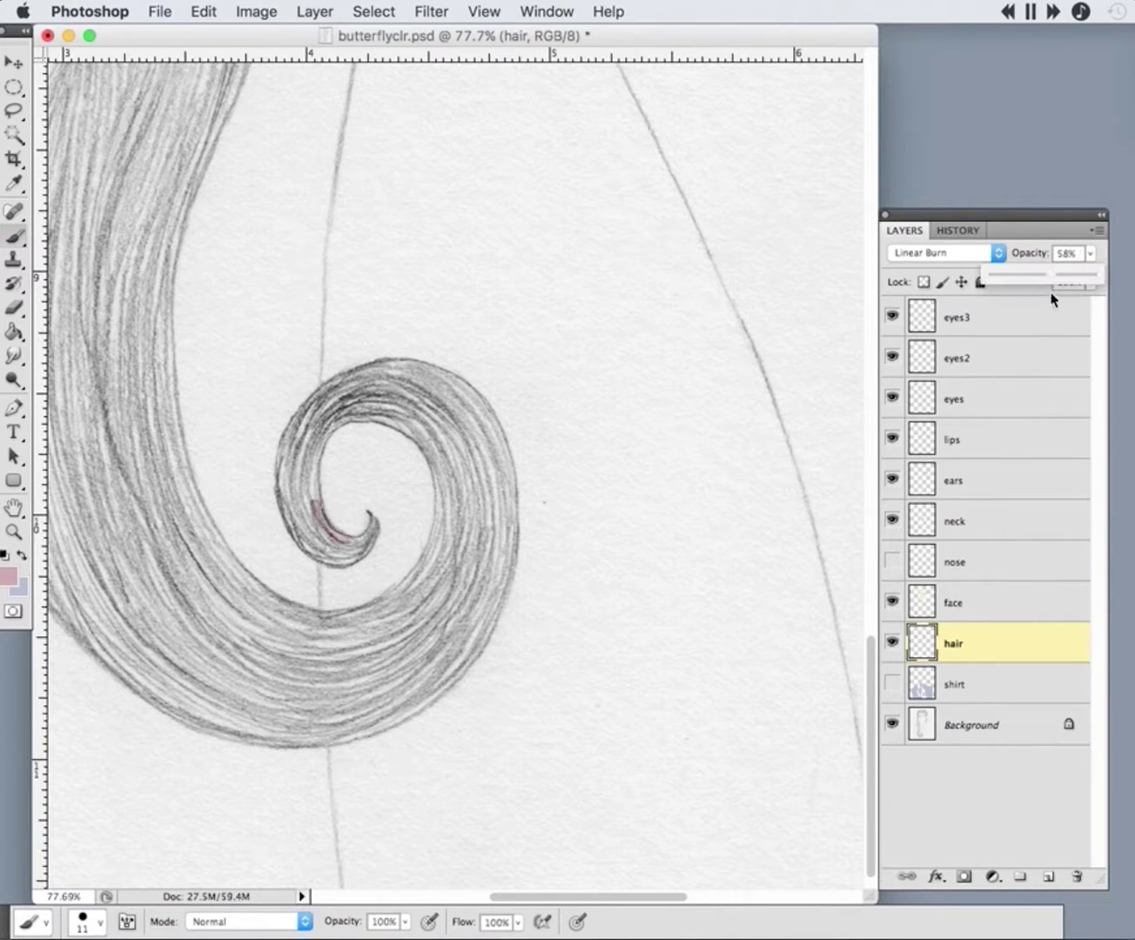
- Colour the tip of the hair curl pink and erase the spill outside its outline
{"action": "key", "text": "super+plus"}
{"action": "left_click_drag", "start_coordinate": [348, 522], "coordinate": [279, 590]}
{"action": "key", "text": "e"}
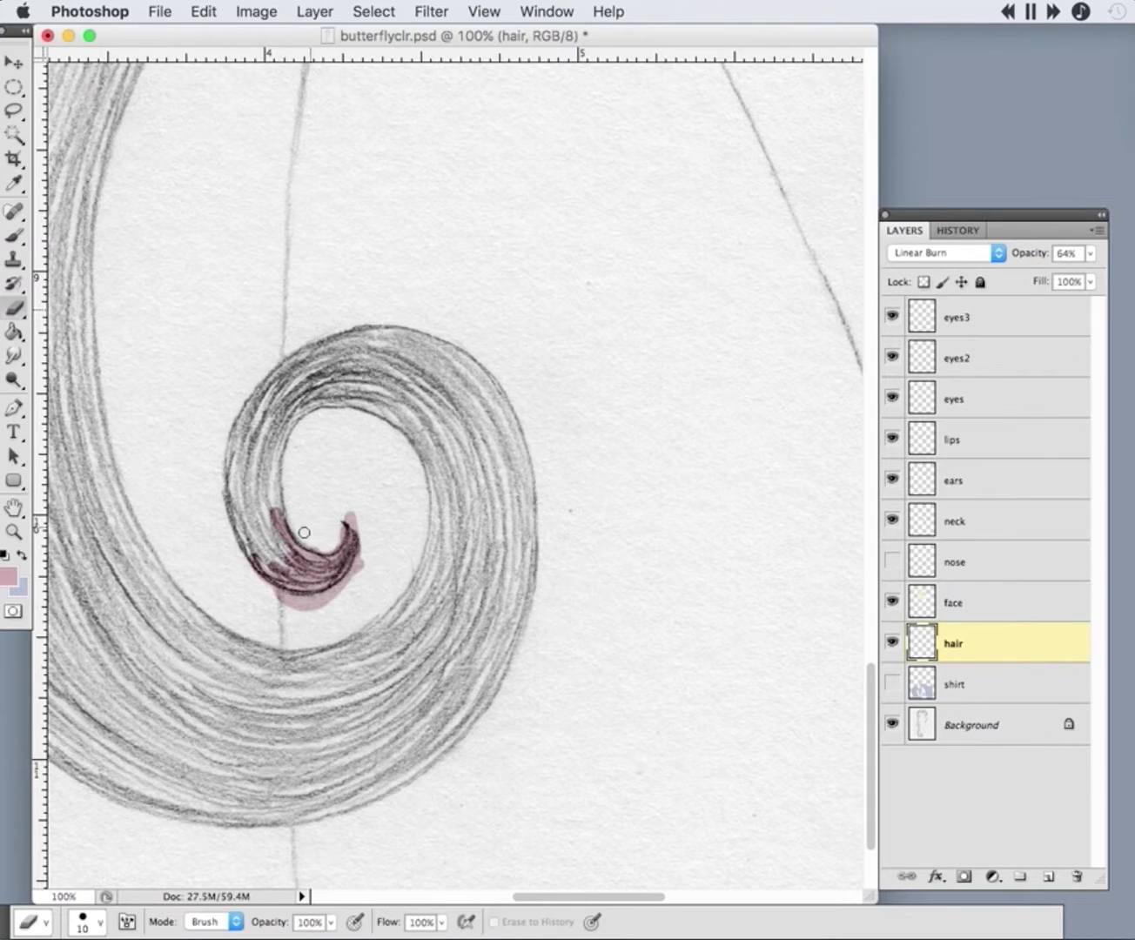
{"action": "key", "text": "b"}
- Colour the curl pink around its upper arc and down its outer edge with the 11 px brush, erasing any spill
{"action": "mouse_move", "coordinate": [228, 432]}
{"action": "left_mouse_down"}
{"action": "mouse_move", "coordinate": [235, 504]}
{"action": "mouse_move", "coordinate": [282, 561]}
{"action": "mouse_move", "coordinate": [258, 392]}
{"action": "left_mouse_up"}
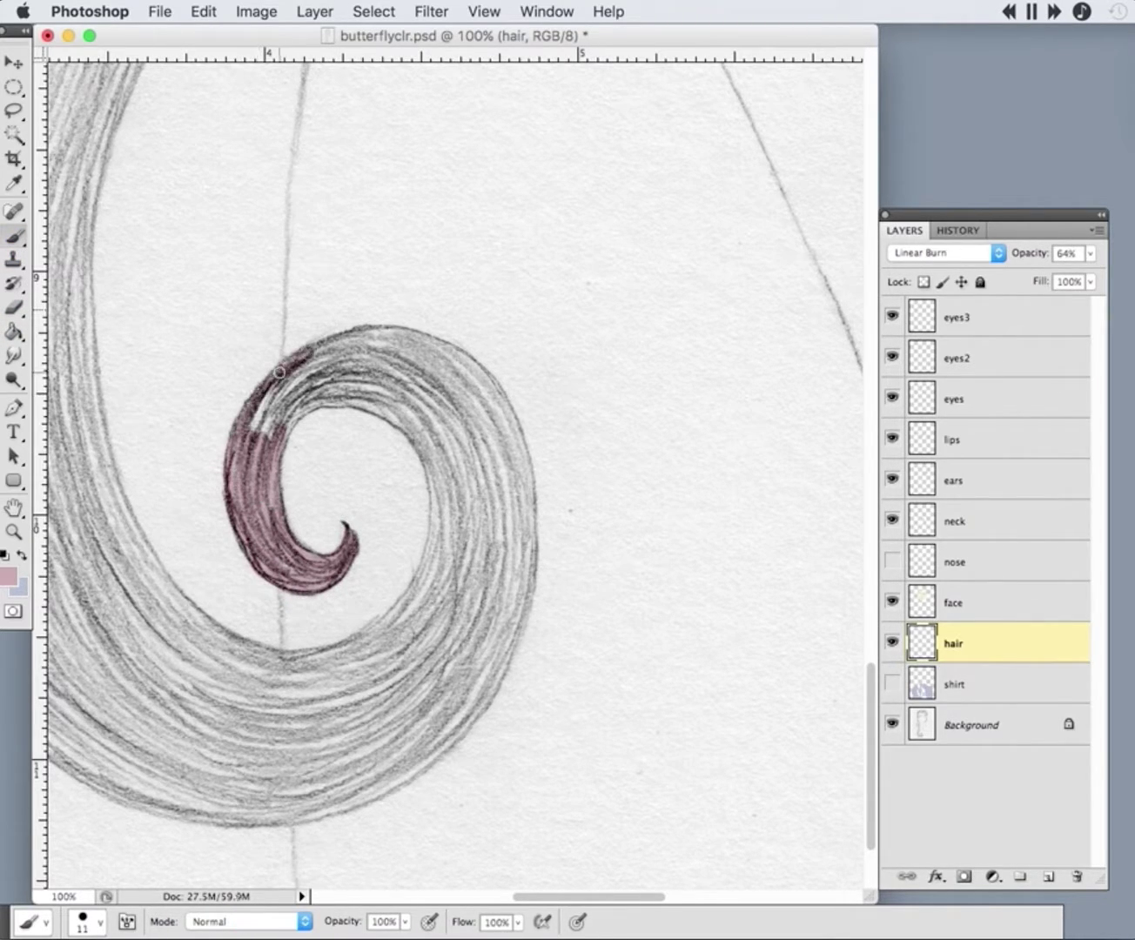
{"action": "mouse_move", "coordinate": [340, 397]}
{"action": "left_mouse_down"}
{"action": "mouse_move", "coordinate": [356, 378]}
{"action": "mouse_move", "coordinate": [404, 397]}
{"action": "left_mouse_up"}
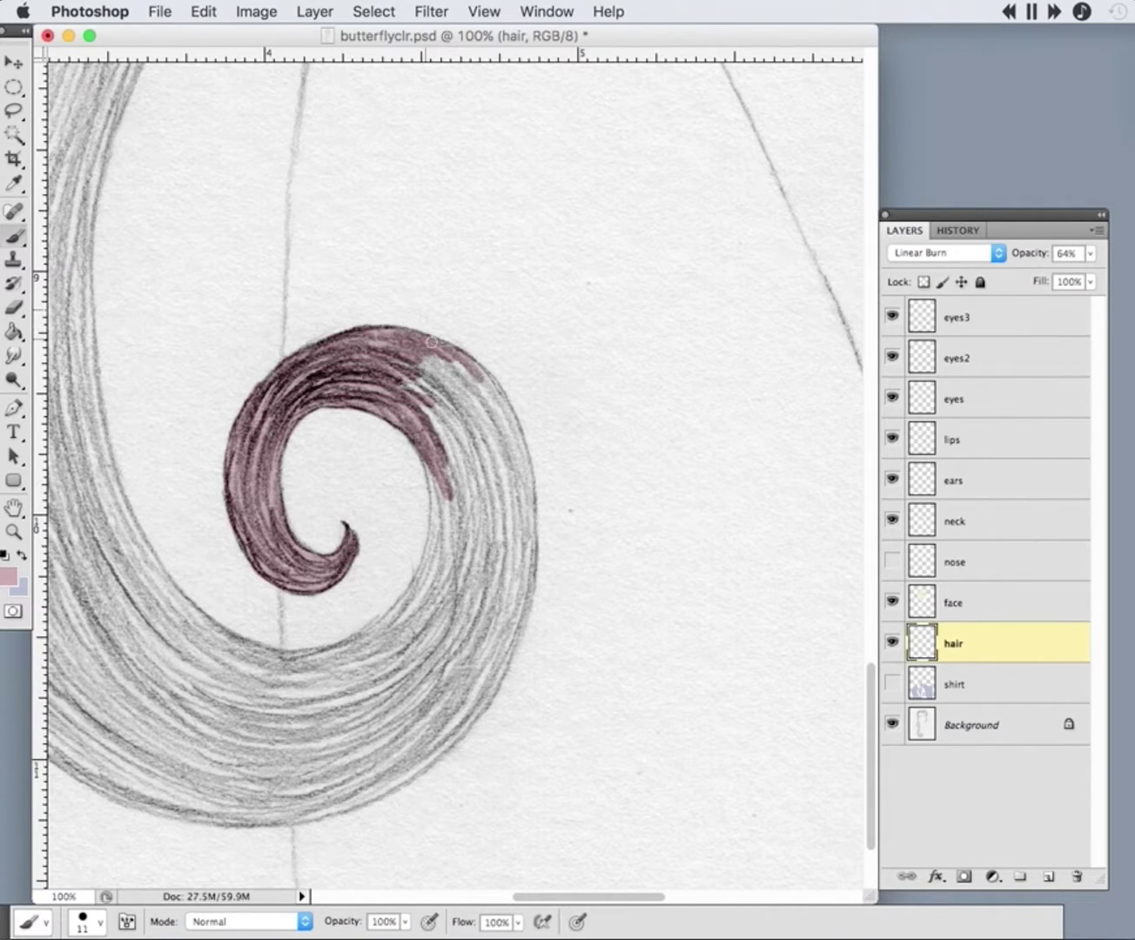
{"action": "left_click_drag", "start_coordinate": [519, 443], "coordinate": [529, 497]}
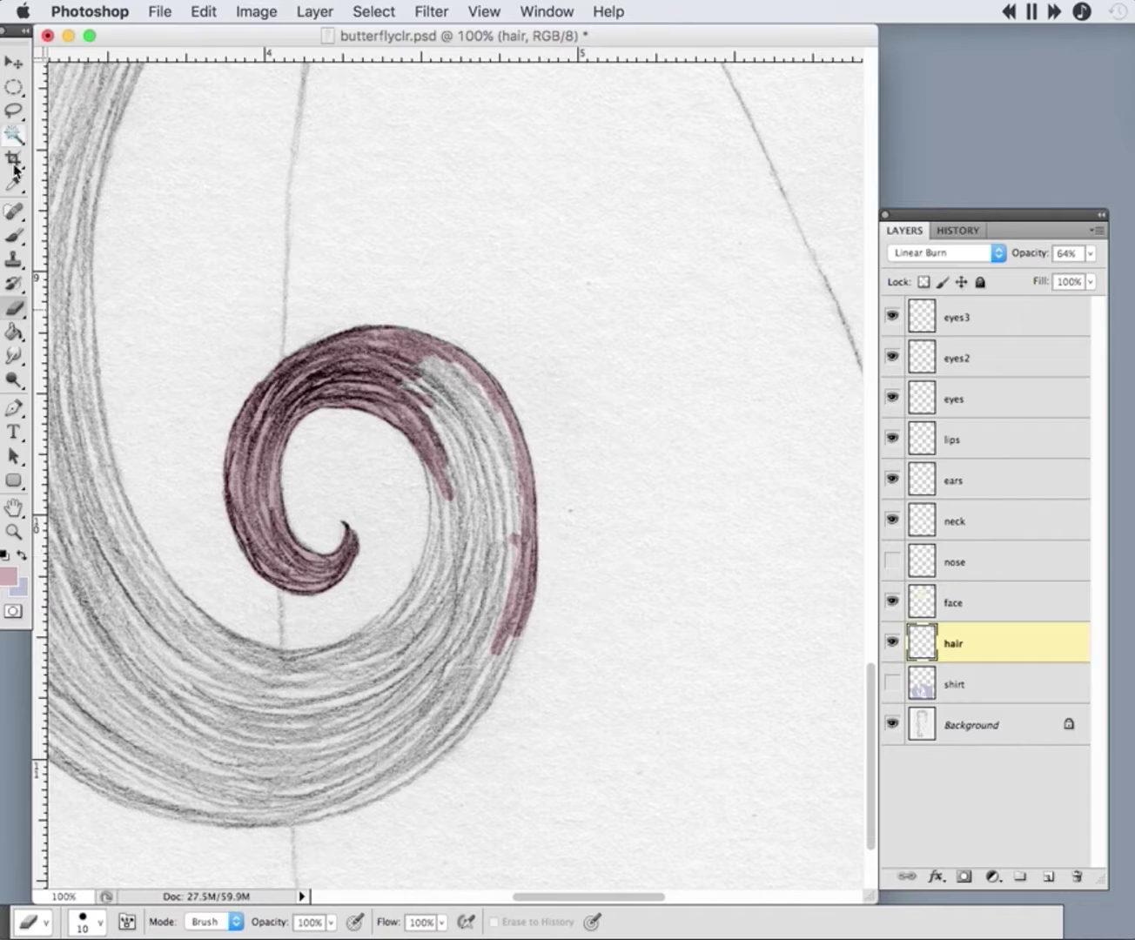
{"action": "key", "text": "b"}
- Outline the inner and outer edges of the curl's lower bend in pink and erase the spill
{"action": "mouse_move", "coordinate": [267, 654]}
{"action": "left_mouse_down"}
{"action": "mouse_move", "coordinate": [352, 659]}
{"action": "mouse_move", "coordinate": [349, 641]}
{"action": "mouse_move", "coordinate": [395, 608]}
{"action": "mouse_move", "coordinate": [433, 515]}
{"action": "mouse_move", "coordinate": [422, 444]}
{"action": "mouse_move", "coordinate": [344, 654]}
{"action": "left_mouse_up"}
{"action": "mouse_move", "coordinate": [247, 824]}
{"action": "left_mouse_down"}
{"action": "mouse_move", "coordinate": [343, 808]}
{"action": "mouse_move", "coordinate": [493, 681]}
{"action": "mouse_move", "coordinate": [533, 559]}
{"action": "left_mouse_up"}
{"action": "left_click", "coordinate": [9, 308]}
{"action": "key", "text": "b"}
{"action": "mouse_move", "coordinate": [489, 693]}
{"action": "left_mouse_down"}
{"action": "mouse_move", "coordinate": [522, 539]}
{"action": "mouse_move", "coordinate": [509, 402]}
{"action": "left_mouse_up"}
{"action": "key", "text": "e"}
{"action": "key", "text": "b"}
- Colour the body of the curl and the lower edges of the lock pink with a 22 px brush
{"action": "scroll", "coordinate": [538, 447], "scroll_direction": "left", "scroll_amount": 5}
{"action": "right_click", "coordinate": [201, 597]}
{"action": "type", "text": "22"}
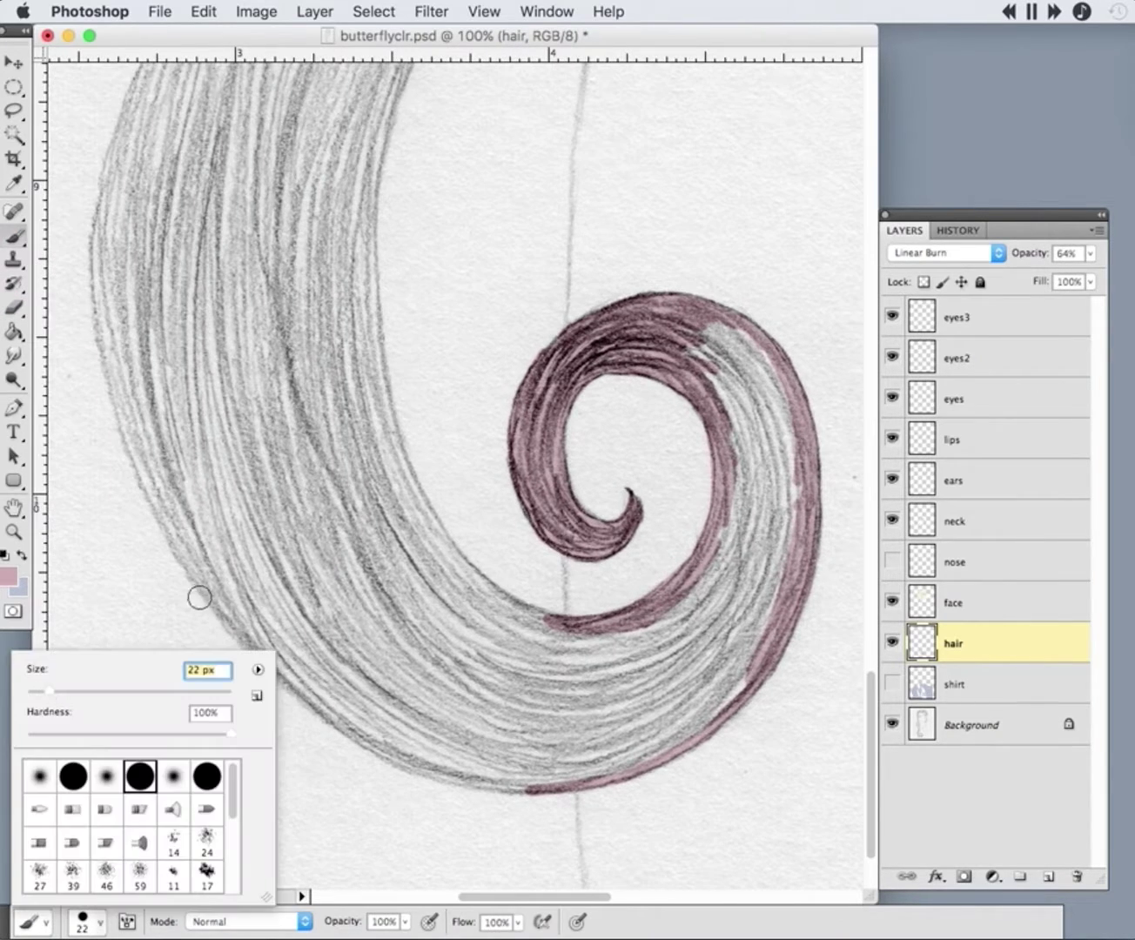
{"action": "key", "text": "Return"}
{"action": "mouse_move", "coordinate": [214, 594]}
{"action": "left_mouse_down"}
{"action": "mouse_move", "coordinate": [338, 718]}
{"action": "mouse_move", "coordinate": [433, 767]}
{"action": "mouse_move", "coordinate": [535, 783]}
{"action": "mouse_move", "coordinate": [787, 522]}
{"action": "mouse_move", "coordinate": [757, 470]}
{"action": "mouse_move", "coordinate": [690, 633]}
{"action": "mouse_move", "coordinate": [598, 657]}
{"action": "left_mouse_up"}
{"action": "mouse_move", "coordinate": [391, 445]}
{"action": "left_mouse_down"}
{"action": "mouse_move", "coordinate": [450, 554]}
{"action": "mouse_move", "coordinate": [556, 634]}
{"action": "left_mouse_up"}
{"action": "mouse_move", "coordinate": [480, 592]}
{"action": "left_mouse_down"}
{"action": "mouse_move", "coordinate": [563, 627]}
{"action": "mouse_move", "coordinate": [518, 646]}
{"action": "left_mouse_up"}
- Trace both edges of the lock just above the curl in pink with the 22 px brush
{"action": "scroll", "coordinate": [517, 645], "scroll_direction": "up", "scroll_amount": 5}
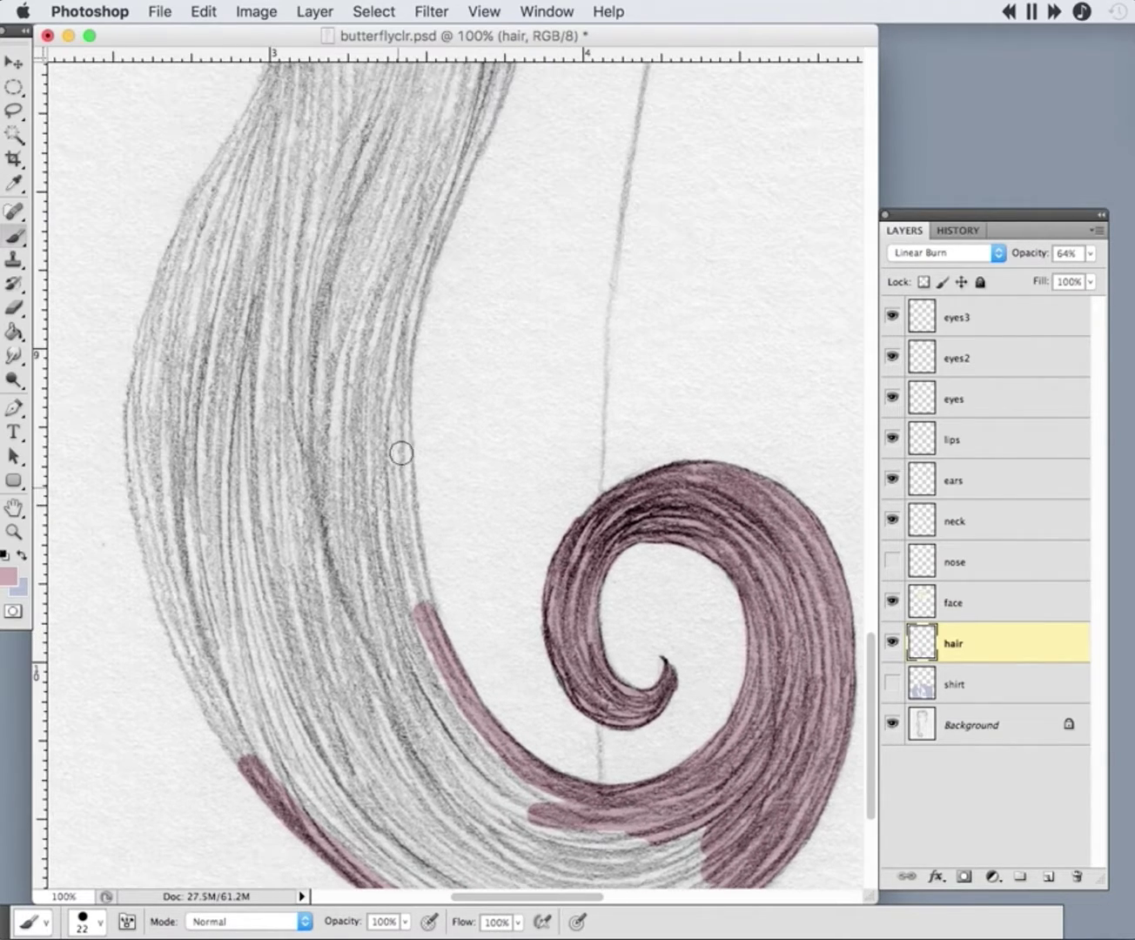
{"action": "mouse_move", "coordinate": [401, 393]}
{"action": "left_mouse_down"}
{"action": "mouse_move", "coordinate": [431, 642]}
{"action": "mouse_move", "coordinate": [418, 578]}
{"action": "left_mouse_up"}
{"action": "mouse_move", "coordinate": [142, 375]}
{"action": "left_mouse_down"}
{"action": "mouse_move", "coordinate": [141, 538]}
{"action": "mouse_move", "coordinate": [206, 691]}
{"action": "mouse_move", "coordinate": [261, 767]}
{"action": "left_mouse_up"}
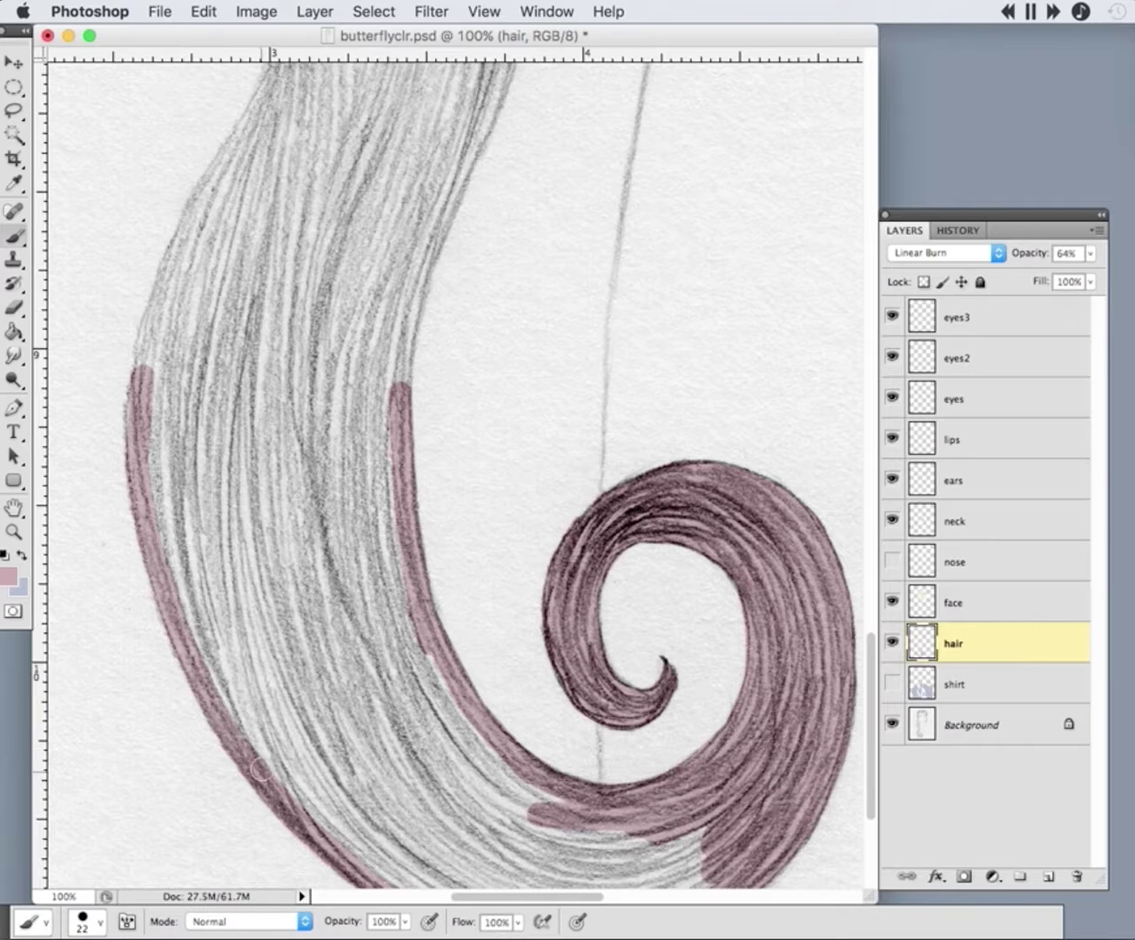
- Continue the pink inner edge of the lock up toward the necklace end and erase the spill
{"action": "scroll", "coordinate": [443, 595], "scroll_direction": "up", "scroll_amount": 5}
{"action": "left_click_drag", "start_coordinate": [433, 661], "coordinate": [528, 357]}
{"action": "scroll", "coordinate": [528, 356], "scroll_direction": "up", "scroll_amount": 5}
{"action": "left_click_drag", "start_coordinate": [518, 450], "coordinate": [539, 315]}
{"action": "key", "text": "e"}
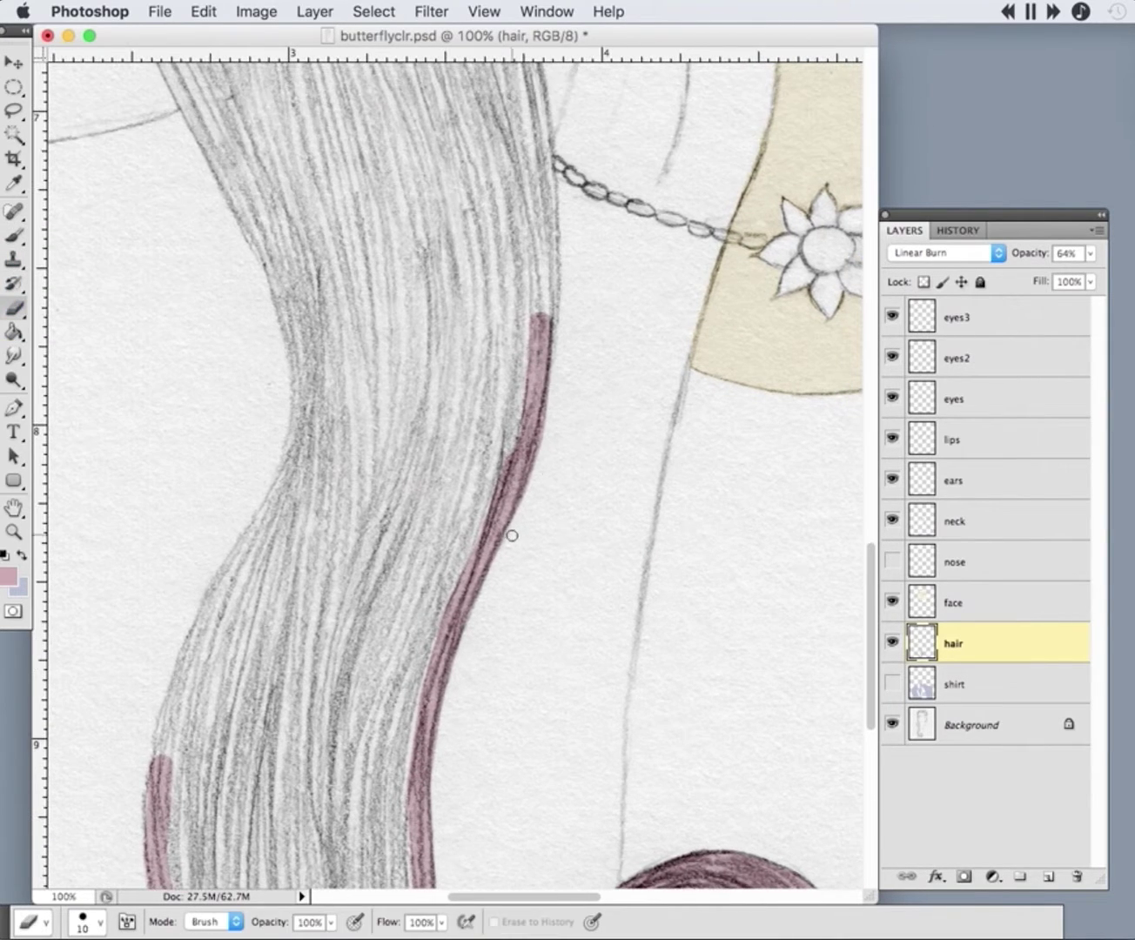
{"action": "left_click_drag", "start_coordinate": [510, 535], "coordinate": [533, 418]}
{"action": "key", "text": "b"}
- Continue the pink outer edge of the lock up toward the shoulder line and clean its border with the eraser
{"action": "mouse_move", "coordinate": [149, 822]}
{"action": "left_mouse_down"}
{"action": "mouse_move", "coordinate": [228, 563]}
{"action": "mouse_move", "coordinate": [301, 431]}
{"action": "left_mouse_up"}
{"action": "key", "text": "e"}
{"action": "left_click_drag", "start_coordinate": [209, 592], "coordinate": [247, 518]}
{"action": "key", "text": "b"}
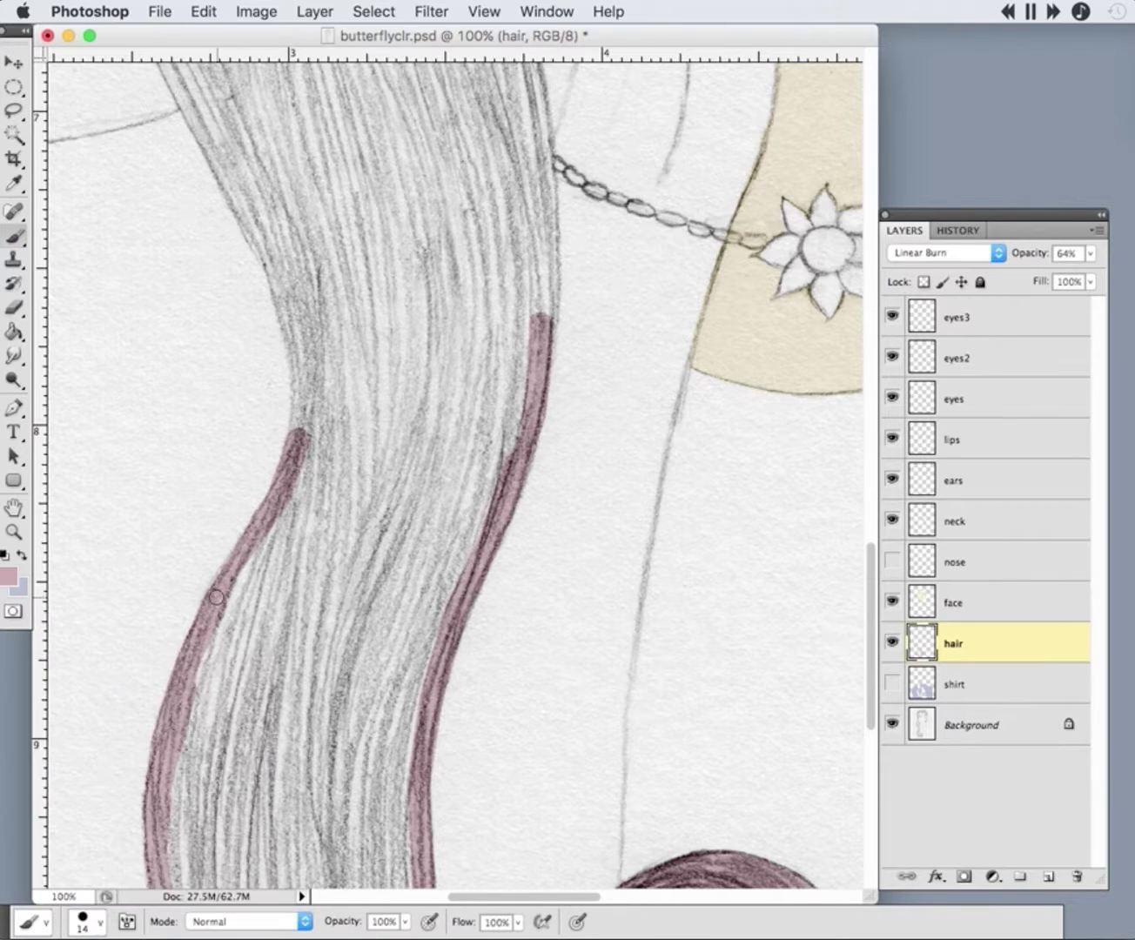
{"action": "mouse_move", "coordinate": [300, 435]}
{"action": "left_mouse_down"}
{"action": "mouse_move", "coordinate": [319, 402]}
{"action": "mouse_move", "coordinate": [289, 313]}
{"action": "left_mouse_up"}
{"action": "left_click_drag", "start_coordinate": [244, 211], "coordinate": [301, 383]}
{"action": "scroll", "coordinate": [519, 435], "scroll_direction": "up", "scroll_amount": 3}
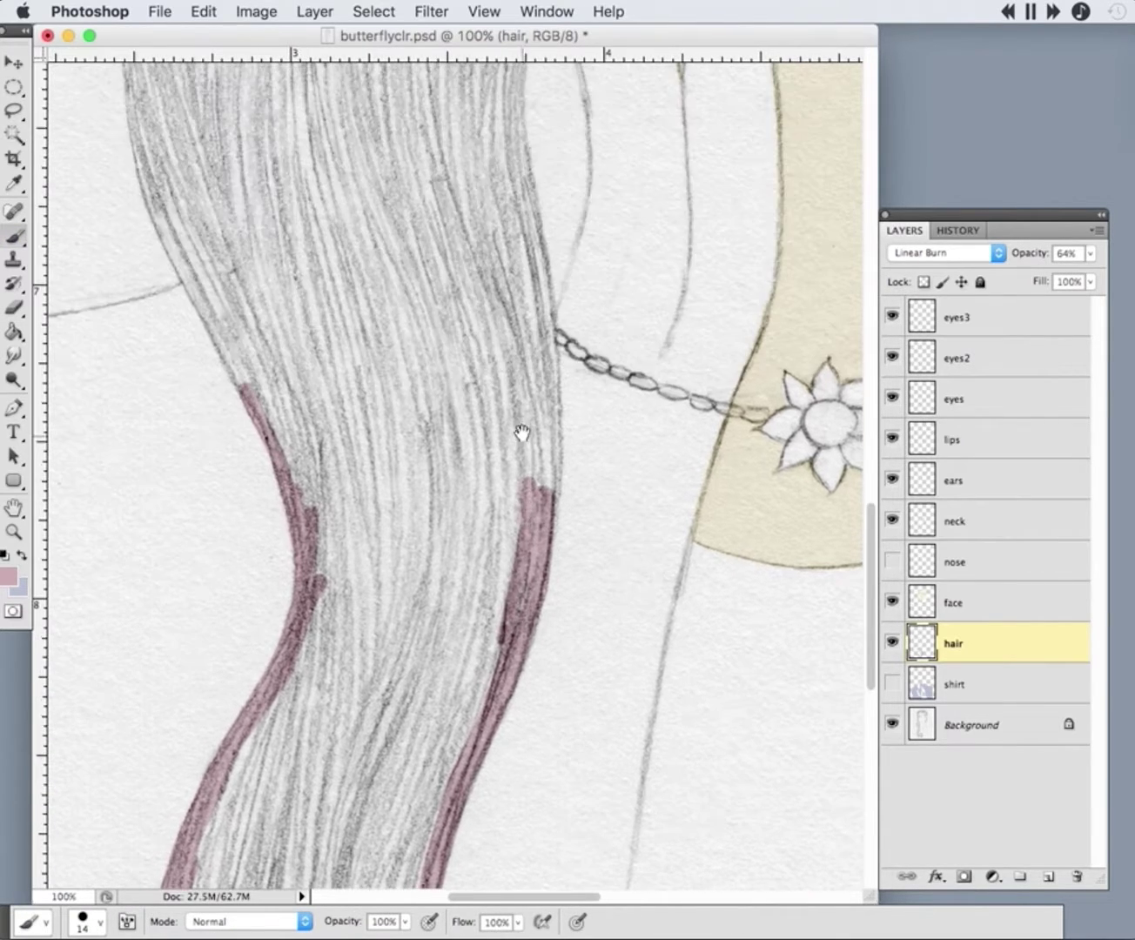
- Close the pink outline across the lock below the necklace and fill the lower lock with pink
{"action": "scroll", "coordinate": [519, 435], "scroll_direction": "down", "scroll_amount": 5}
{"action": "scroll", "coordinate": [519, 435], "scroll_direction": "left", "scroll_amount": 1}
{"action": "mouse_move", "coordinate": [522, 356]}
{"action": "left_mouse_down"}
{"action": "mouse_move", "coordinate": [478, 234]}
{"action": "mouse_move", "coordinate": [385, 183]}
{"action": "mouse_move", "coordinate": [492, 204]}
{"action": "left_mouse_up"}
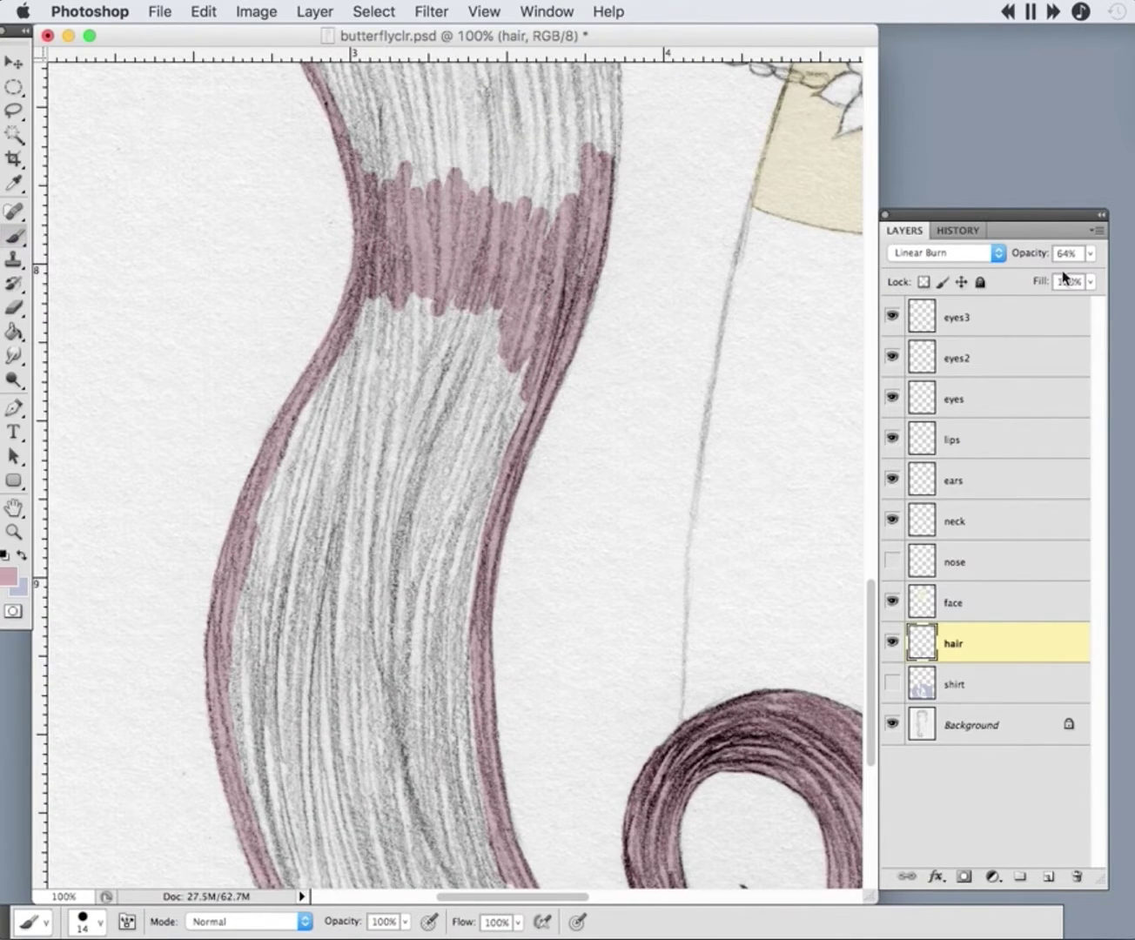
{"action": "key", "text": "g"}
{"action": "left_click", "coordinate": [435, 348]}
- Raise the hair layer's opacity to 100% and cover the pale gaps in the filled lock with a 50 px brush
{"action": "key", "text": "b"}
{"action": "key", "text": "bracketright"}
{"action": "key", "text": "bracketright"}
{"action": "key", "text": "bracketright"}
{"action": "key", "text": "bracketright"}
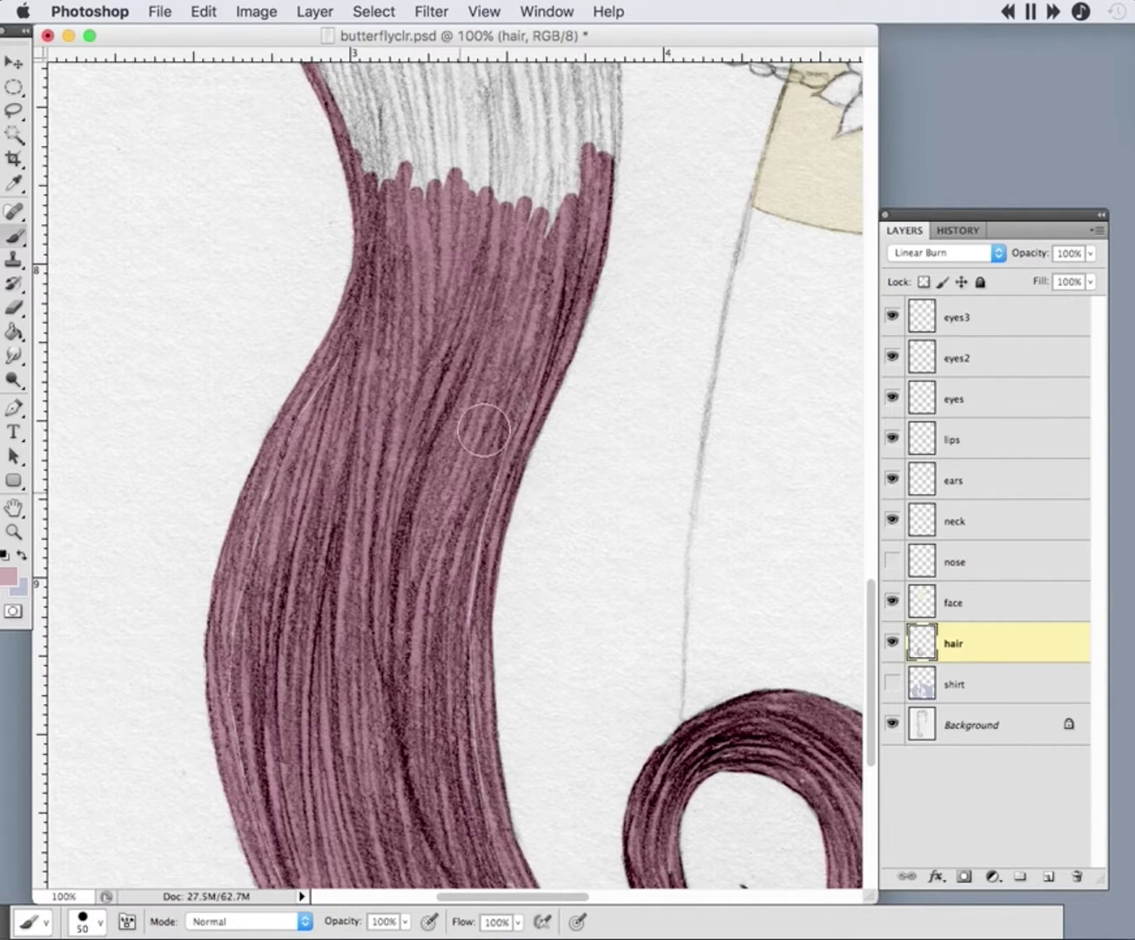
{"action": "scroll", "coordinate": [331, 375], "scroll_direction": "down", "scroll_amount": 5}
{"action": "scroll", "coordinate": [331, 375], "scroll_direction": "left", "scroll_amount": 1}
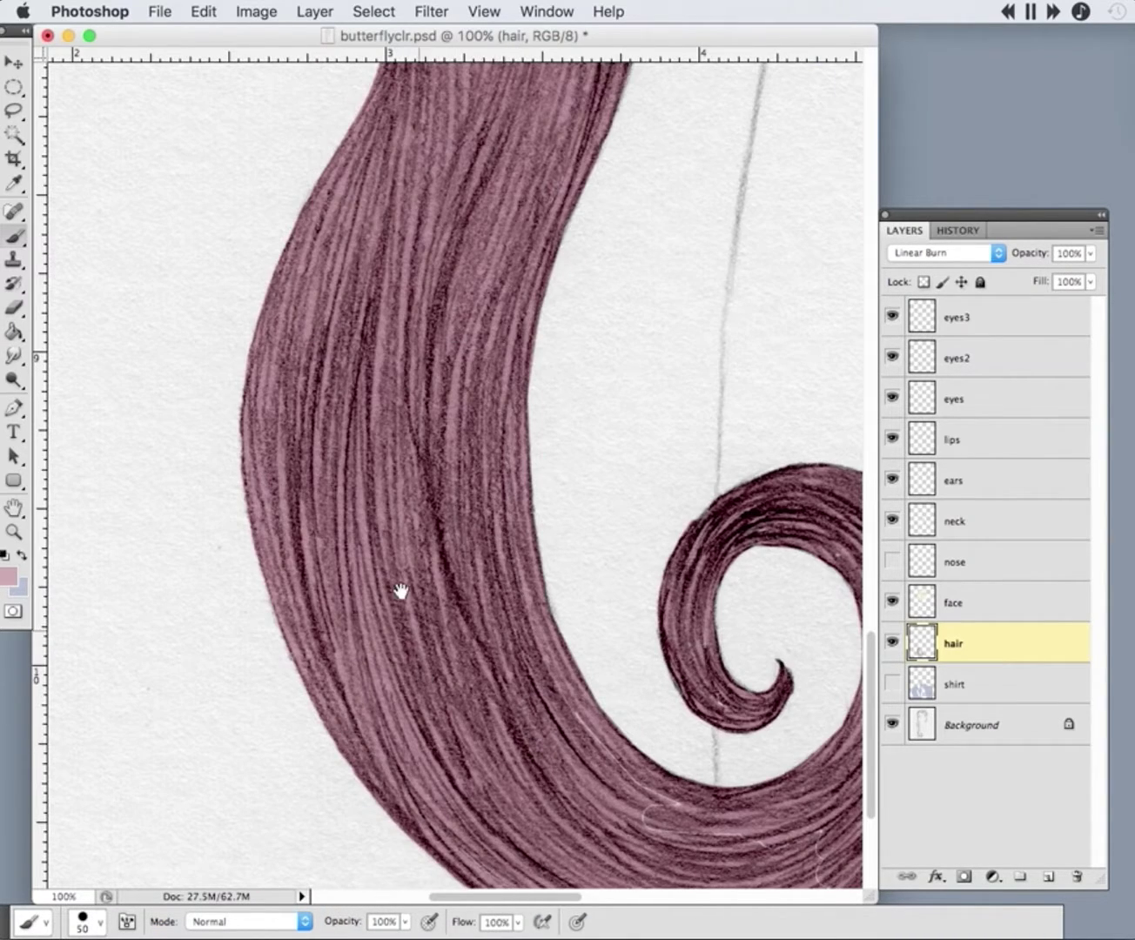
- Cover the pale gaps inside the hair curl with a 27 px brush
{"action": "scroll", "coordinate": [398, 590], "scroll_direction": "down", "scroll_amount": 5}
{"action": "scroll", "coordinate": [397, 590], "scroll_direction": "right", "scroll_amount": 4}
{"action": "left_click", "coordinate": [82, 921]}
{"action": "left_click", "coordinate": [134, 759]}
{"action": "key", "text": "Return"}
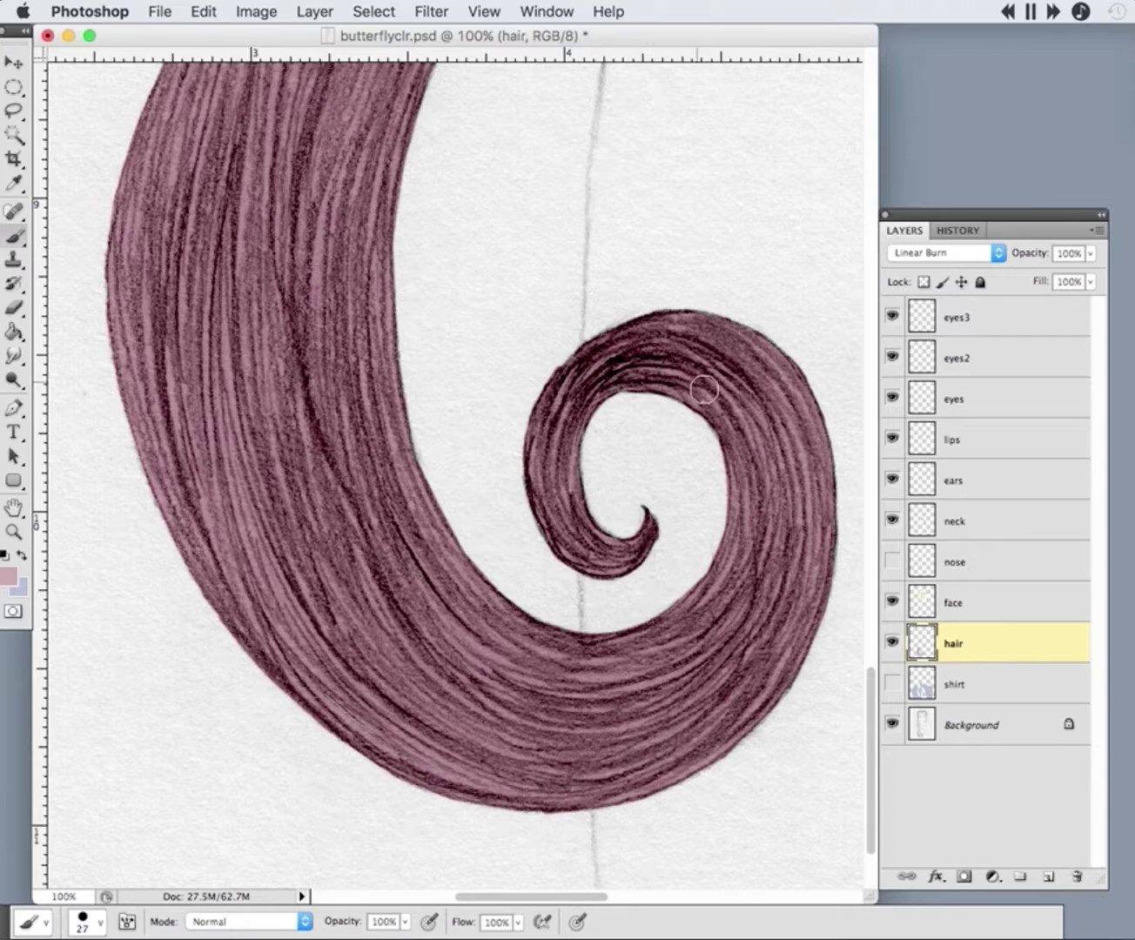
- Try a different blend mode on the hair layer
{"action": "left_click", "coordinate": [947, 253]}
{"action": "left_click", "coordinate": [952, 485]}
{"action": "left_click", "coordinate": [944, 253]}
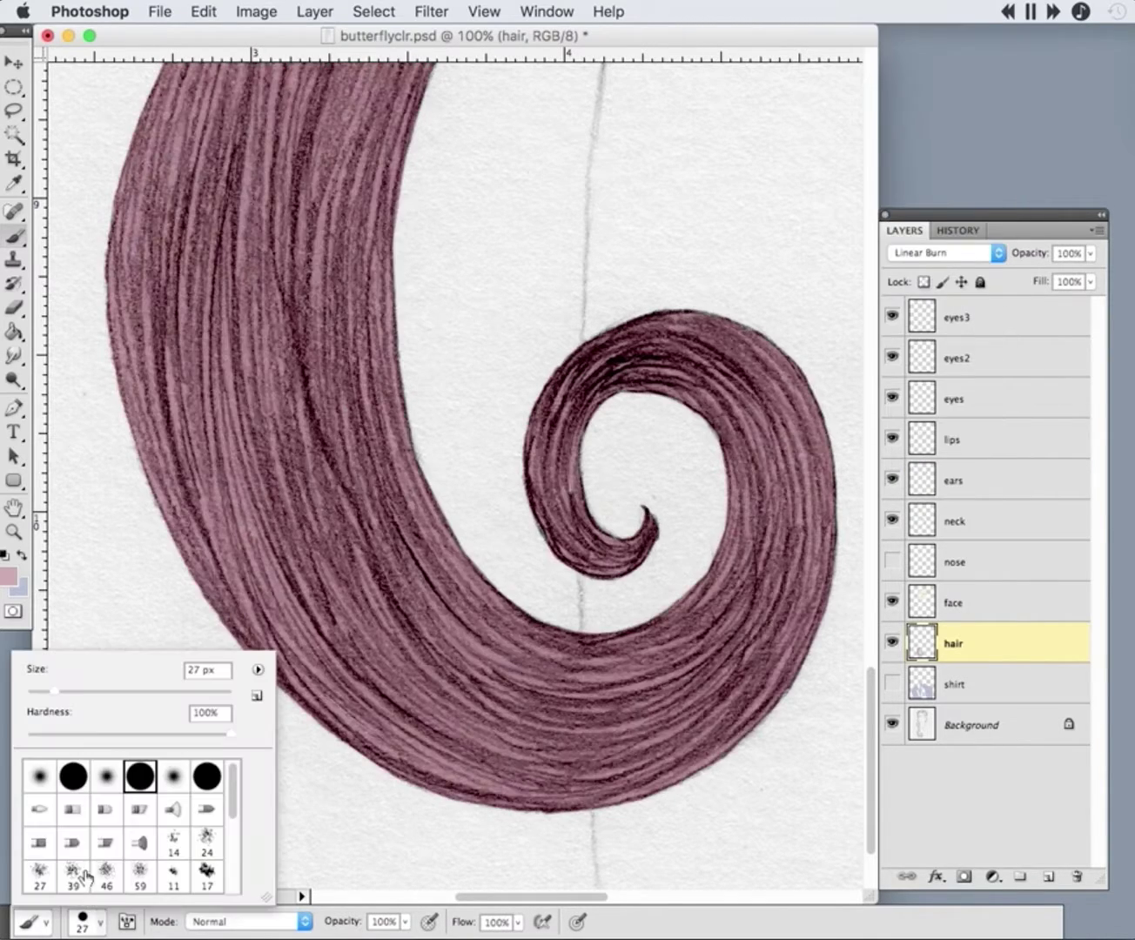
{"action": "key", "text": "Return"}
- Set the hair layer's opacity to 63% and trace the lock's outer edge above the shoulder line in pink
{"action": "key", "text": "e"}
{"action": "left_click_drag", "start_coordinate": [1090, 254], "coordinate": [1060, 310]}
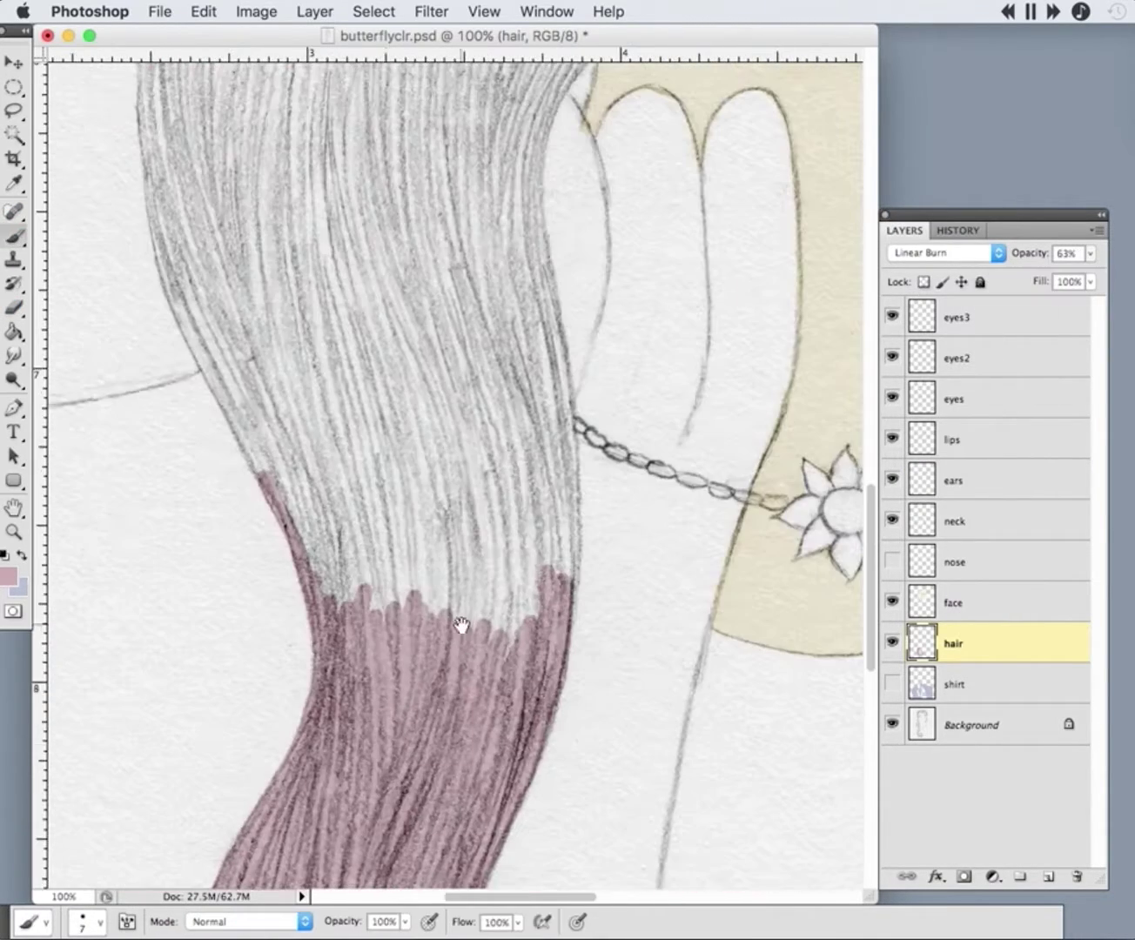
{"action": "left_click_drag", "start_coordinate": [169, 292], "coordinate": [260, 474]}
{"action": "right_click", "coordinate": [178, 296]}
{"action": "key", "text": "Return"}
{"action": "mouse_move", "coordinate": [177, 295]}
{"action": "left_mouse_down"}
{"action": "mouse_move", "coordinate": [292, 505]}
{"action": "mouse_move", "coordinate": [245, 425]}
{"action": "mouse_move", "coordinate": [245, 452]}
{"action": "left_mouse_up"}
- Trace the lock's inner edge past the collar ruffles to the neck and extend its outer edge with a 24 px brush
{"action": "left_click_drag", "start_coordinate": [566, 576], "coordinate": [522, 155]}
{"action": "key", "text": "e"}
{"action": "left_click", "coordinate": [5, 228]}
{"action": "mouse_move", "coordinate": [570, 696]}
{"action": "left_mouse_down"}
{"action": "mouse_move", "coordinate": [523, 762]}
{"action": "mouse_move", "coordinate": [543, 401]}
{"action": "left_mouse_up"}
{"action": "scroll", "coordinate": [548, 435], "scroll_direction": "up", "scroll_amount": 5}
{"action": "mouse_move", "coordinate": [599, 306]}
{"action": "left_mouse_down"}
{"action": "mouse_move", "coordinate": [538, 396]}
{"action": "mouse_move", "coordinate": [579, 91]}
{"action": "mouse_move", "coordinate": [543, 348]}
{"action": "left_mouse_up"}
{"action": "left_click_drag", "start_coordinate": [150, 277], "coordinate": [200, 635]}
{"action": "key", "text": "e"}
{"action": "key", "text": "b"}
- Thicken the pink border inside the lock, continue it beside the neck to the jaw, and erase the spill on the skin
{"action": "scroll", "coordinate": [133, 406], "scroll_direction": "down", "scroll_amount": 3}
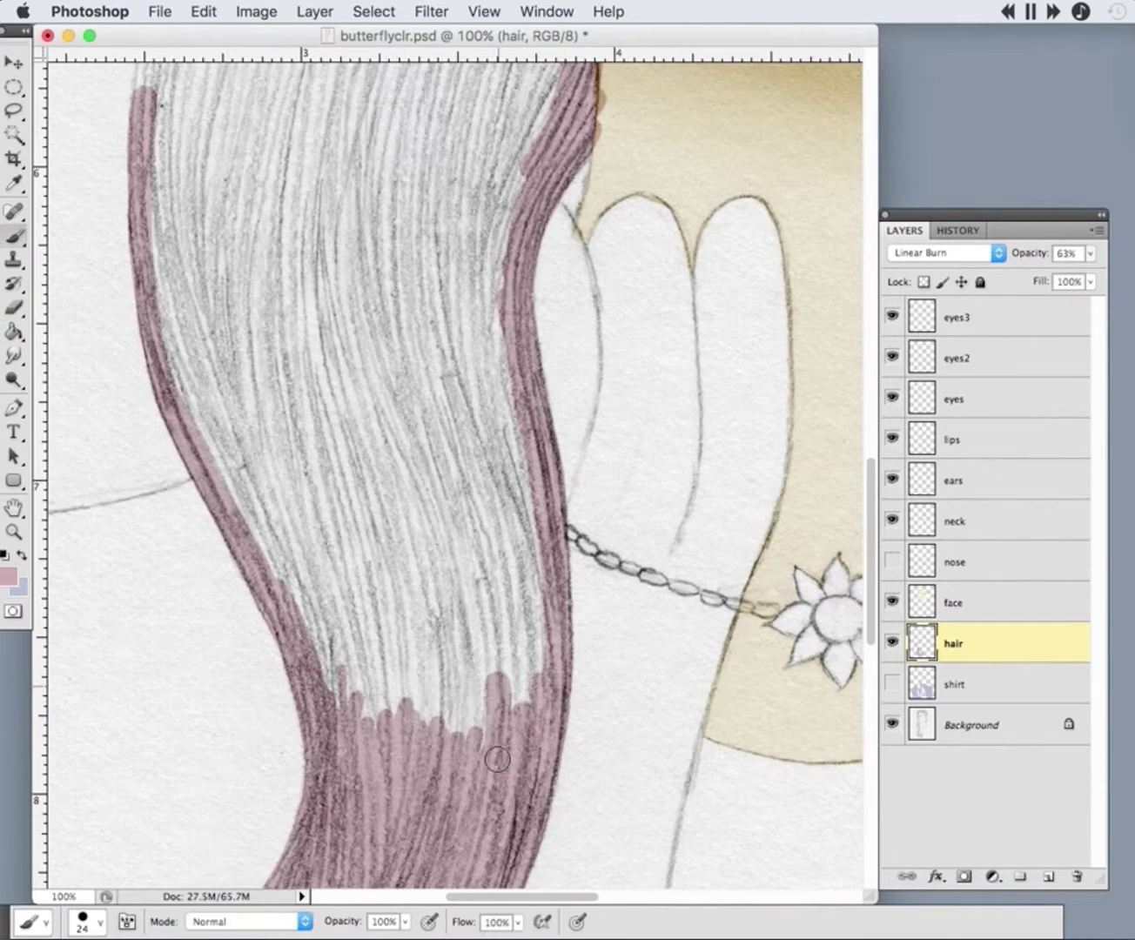
{"action": "mouse_move", "coordinate": [498, 752]}
{"action": "left_mouse_down"}
{"action": "mouse_move", "coordinate": [313, 661]}
{"action": "mouse_move", "coordinate": [548, 643]}
{"action": "mouse_move", "coordinate": [522, 696]}
{"action": "left_mouse_up"}
{"action": "left_click_drag", "start_coordinate": [505, 370], "coordinate": [505, 466]}
{"action": "scroll", "coordinate": [505, 466], "scroll_direction": "up", "scroll_amount": 10}
{"action": "mouse_move", "coordinate": [463, 228]}
{"action": "left_mouse_down"}
{"action": "mouse_move", "coordinate": [501, 293]}
{"action": "mouse_move", "coordinate": [613, 392]}
{"action": "mouse_move", "coordinate": [485, 235]}
{"action": "left_mouse_up"}
{"action": "key", "text": "e"}
{"action": "mouse_move", "coordinate": [608, 387]}
{"action": "left_mouse_down"}
{"action": "mouse_move", "coordinate": [628, 461]}
{"action": "mouse_move", "coordinate": [625, 641]}
{"action": "left_mouse_up"}
{"action": "key", "text": "b"}
- Close the pink outline up the outer edge and across the lock at mouth height, and fill the enclosed hair
{"action": "mouse_move", "coordinate": [190, 578]}
{"action": "left_mouse_down"}
{"action": "mouse_move", "coordinate": [188, 493]}
{"action": "mouse_move", "coordinate": [279, 223]}
{"action": "mouse_move", "coordinate": [268, 225]}
{"action": "left_mouse_up"}
{"action": "left_click_drag", "start_coordinate": [388, 578], "coordinate": [383, 495]}
{"action": "left_click_drag", "start_coordinate": [456, 169], "coordinate": [273, 137]}
{"action": "key", "text": "g"}
{"action": "left_click", "coordinate": [349, 392]}
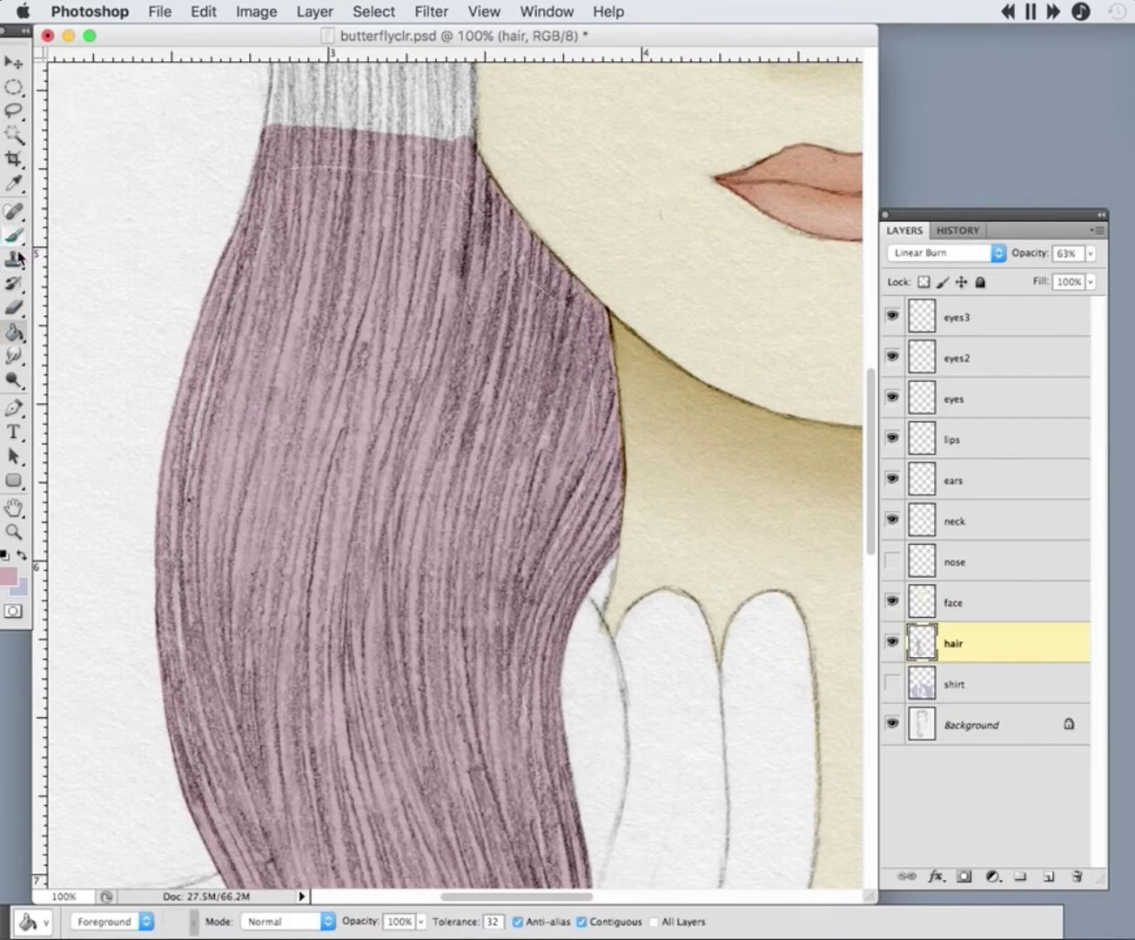
- Cover the pale gaps in the filled hair at 100% layer opacity, and set the hair layer's opacity to 54%
{"action": "key", "text": "b"}
{"action": "scroll", "coordinate": [546, 723], "scroll_direction": "down", "scroll_amount": 5}
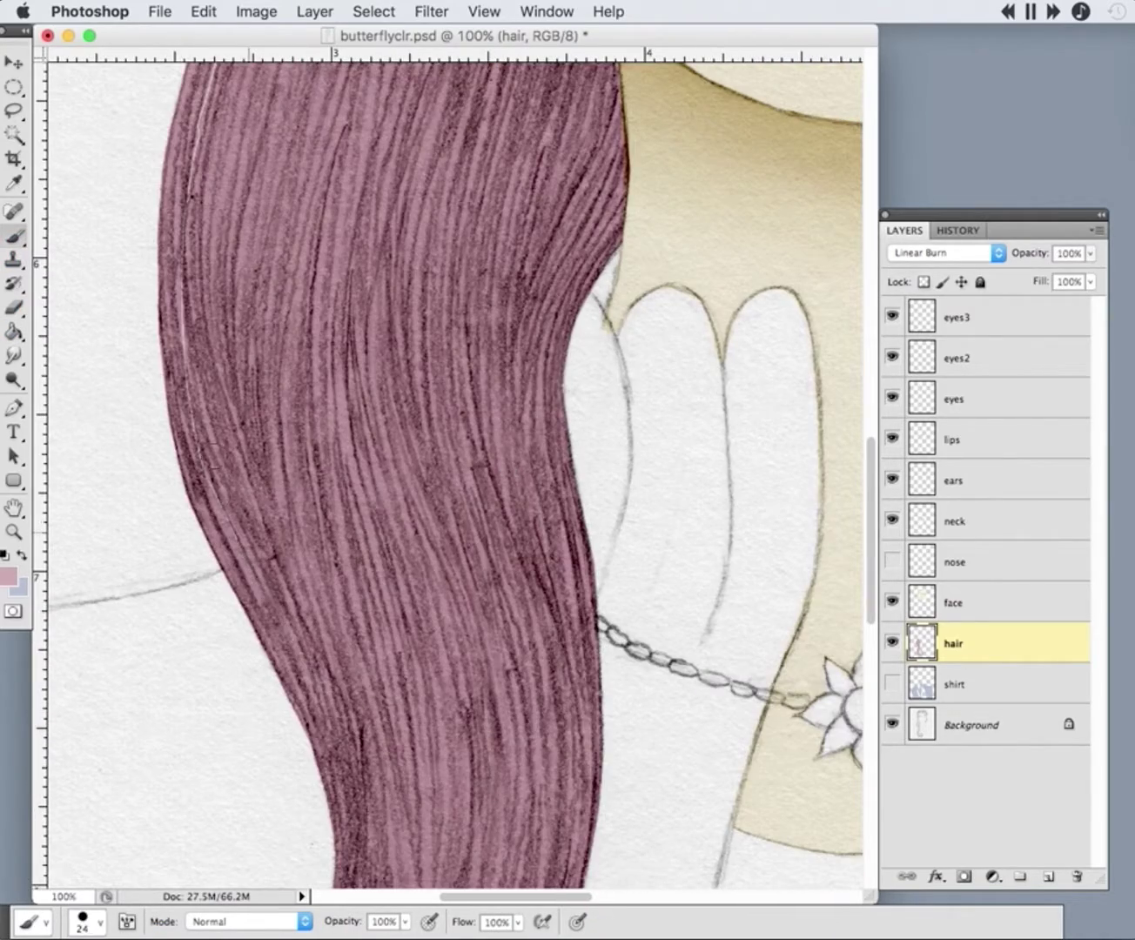
{"action": "scroll", "coordinate": [546, 723], "scroll_direction": "up", "scroll_amount": 9}
{"action": "scroll", "coordinate": [476, 182], "scroll_direction": "down", "scroll_amount": 15}
{"action": "scroll", "coordinate": [476, 682], "scroll_direction": "up", "scroll_amount": 18}
{"action": "scroll", "coordinate": [476, 682], "scroll_direction": "up", "scroll_amount": 4}
{"action": "key", "text": "5"}
{"action": "key", "text": "4"}
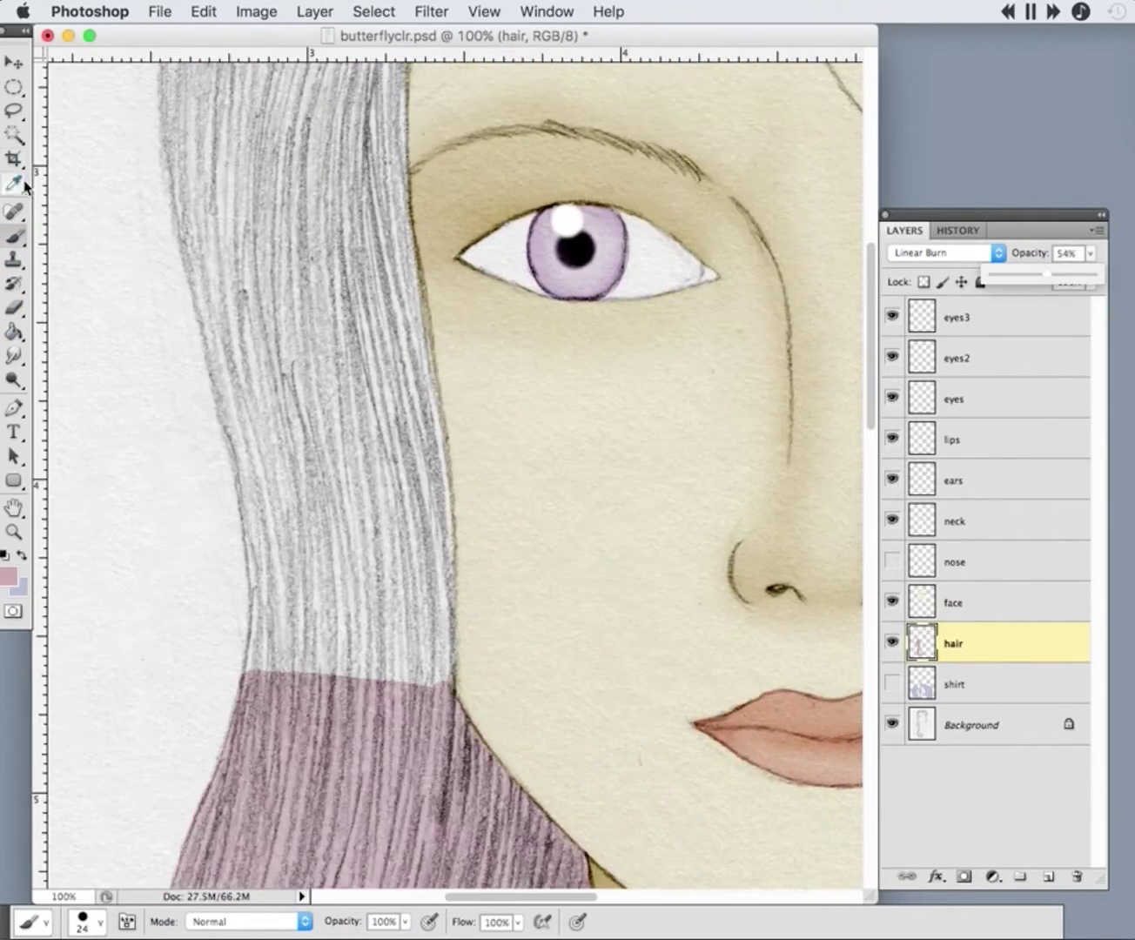
- Hide the face layer and paint pink along both edges of the unfilled lock, continuing its inner edge past the eye to the forehead
{"action": "mouse_move", "coordinate": [248, 730]}
{"action": "left_mouse_down"}
{"action": "mouse_move", "coordinate": [227, 380]}
{"action": "mouse_move", "coordinate": [198, 272]}
{"action": "mouse_move", "coordinate": [313, 644]}
{"action": "left_mouse_up"}
{"action": "mouse_move", "coordinate": [391, 253]}
{"action": "left_mouse_down"}
{"action": "mouse_move", "coordinate": [435, 445]}
{"action": "mouse_move", "coordinate": [447, 616]}
{"action": "mouse_move", "coordinate": [339, 609]}
{"action": "left_mouse_up"}
{"action": "scroll", "coordinate": [433, 398], "scroll_direction": "up", "scroll_amount": 10}
{"action": "left_click", "coordinate": [892, 599]}
{"action": "left_click_drag", "start_coordinate": [481, 295], "coordinate": [416, 528]}
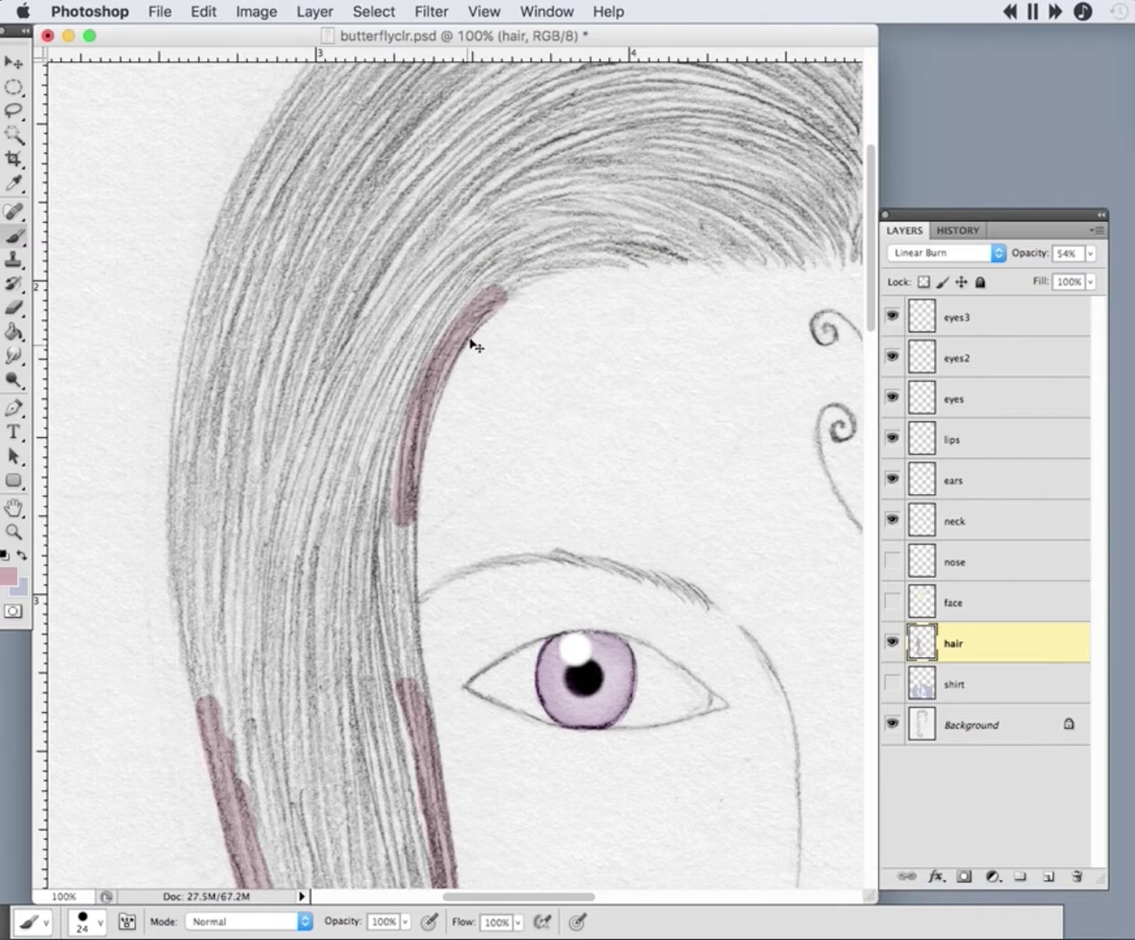
{"action": "mouse_move", "coordinate": [471, 336]}
{"action": "left_mouse_down"}
{"action": "mouse_move", "coordinate": [408, 513]}
{"action": "mouse_move", "coordinate": [405, 641]}
{"action": "mouse_move", "coordinate": [426, 721]}
{"action": "left_mouse_up"}
- Trace the hair's outer edge in pink over the crown to the centre parting, and trim the spill with a 10 px eraser
{"action": "mouse_move", "coordinate": [208, 710]}
{"action": "left_mouse_down"}
{"action": "mouse_move", "coordinate": [183, 446]}
{"action": "mouse_move", "coordinate": [207, 294]}
{"action": "left_mouse_up"}
{"action": "scroll", "coordinate": [206, 294], "scroll_direction": "up", "scroll_amount": 5}
{"action": "mouse_move", "coordinate": [172, 517]}
{"action": "left_mouse_down"}
{"action": "mouse_move", "coordinate": [241, 372]}
{"action": "mouse_move", "coordinate": [313, 271]}
{"action": "mouse_move", "coordinate": [479, 166]}
{"action": "mouse_move", "coordinate": [688, 116]}
{"action": "mouse_move", "coordinate": [831, 181]}
{"action": "left_mouse_up"}
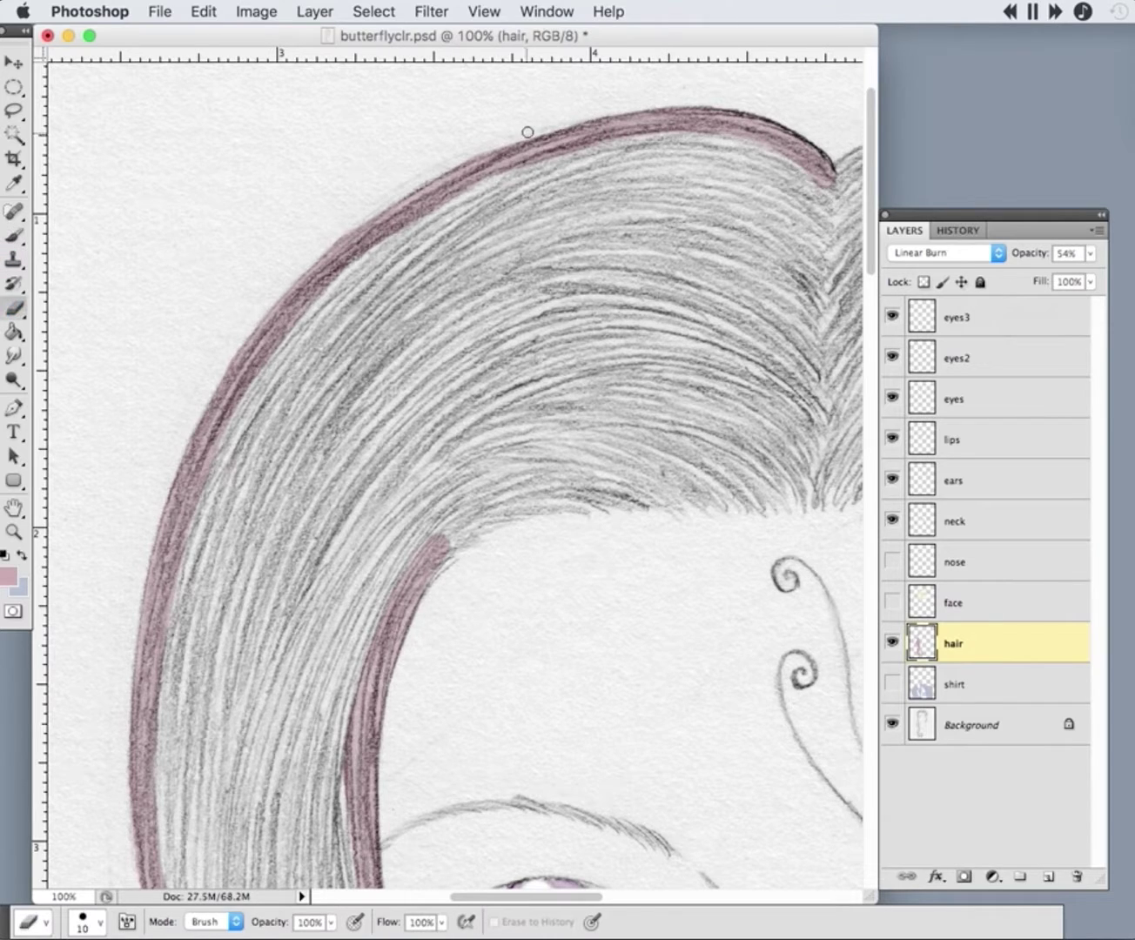
{"action": "left_click_drag", "start_coordinate": [627, 148], "coordinate": [228, 274]}
- Continue the pink border from the parting down the other side of the head, and paint the hair above the ear
{"action": "mouse_move", "coordinate": [305, 237]}
{"action": "left_mouse_down"}
{"action": "mouse_move", "coordinate": [415, 203]}
{"action": "mouse_move", "coordinate": [534, 215]}
{"action": "mouse_move", "coordinate": [627, 268]}
{"action": "mouse_move", "coordinate": [734, 374]}
{"action": "mouse_move", "coordinate": [574, 430]}
{"action": "mouse_move", "coordinate": [567, 422]}
{"action": "mouse_move", "coordinate": [608, 527]}
{"action": "mouse_move", "coordinate": [609, 621]}
{"action": "mouse_move", "coordinate": [604, 493]}
{"action": "mouse_move", "coordinate": [609, 657]}
{"action": "left_mouse_up"}
{"action": "mouse_move", "coordinate": [592, 680]}
{"action": "left_mouse_down"}
{"action": "mouse_move", "coordinate": [605, 493]}
{"action": "mouse_move", "coordinate": [578, 627]}
{"action": "mouse_move", "coordinate": [557, 417]}
{"action": "mouse_move", "coordinate": [600, 374]}
{"action": "left_mouse_up"}
{"action": "key", "text": "e"}
{"action": "mouse_move", "coordinate": [513, 647]}
{"action": "left_mouse_down"}
{"action": "mouse_move", "coordinate": [571, 598]}
{"action": "mouse_move", "coordinate": [591, 601]}
{"action": "mouse_move", "coordinate": [599, 683]}
{"action": "mouse_move", "coordinate": [584, 647]}
{"action": "mouse_move", "coordinate": [520, 639]}
{"action": "left_mouse_up"}
{"action": "key", "text": "s"}
{"action": "left_click", "coordinate": [572, 611], "text": "super"}
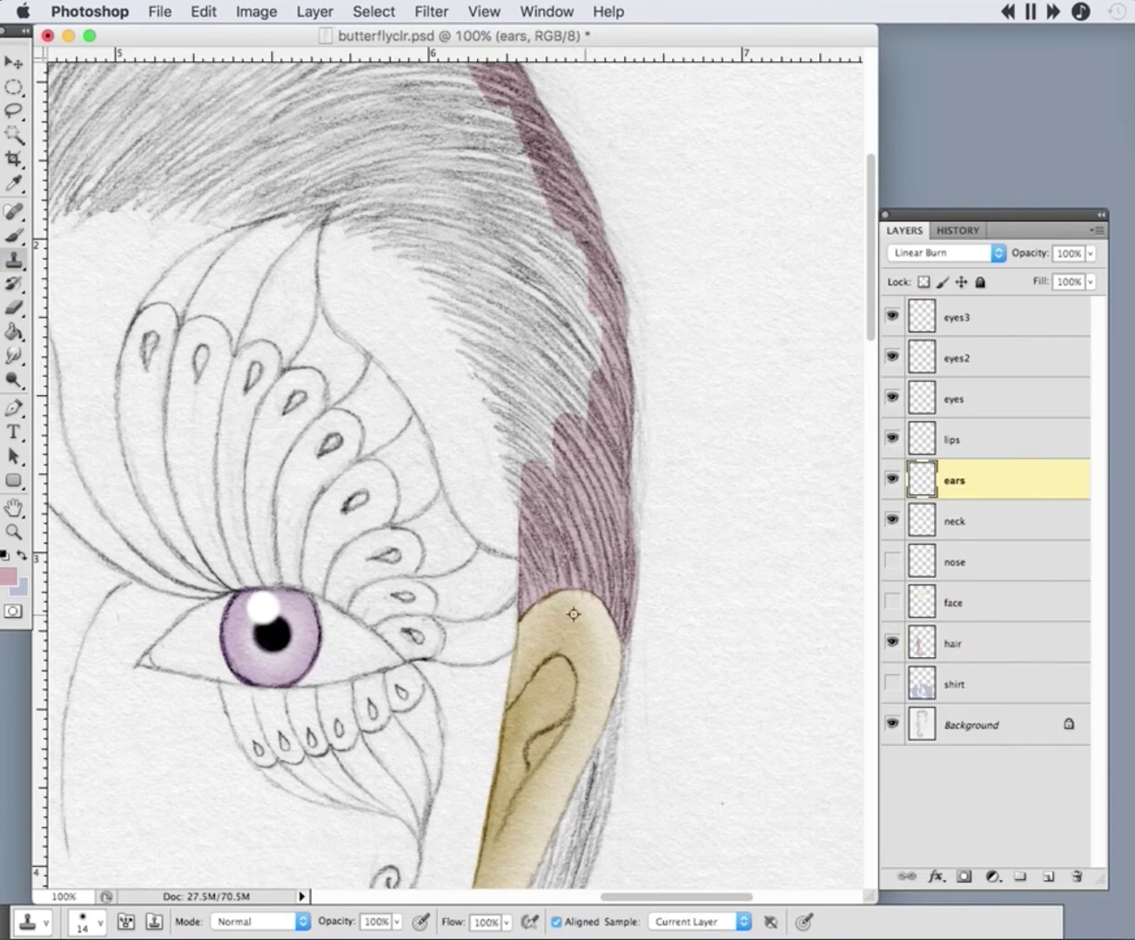
{"action": "key", "text": "super+z"}
- Paint the narrow strip of hair behind the ear on the hair layer, and erase the spill along its outer edge
{"action": "left_click", "coordinate": [11, 238]}
{"action": "left_click_drag", "start_coordinate": [608, 518], "coordinate": [638, 409]}
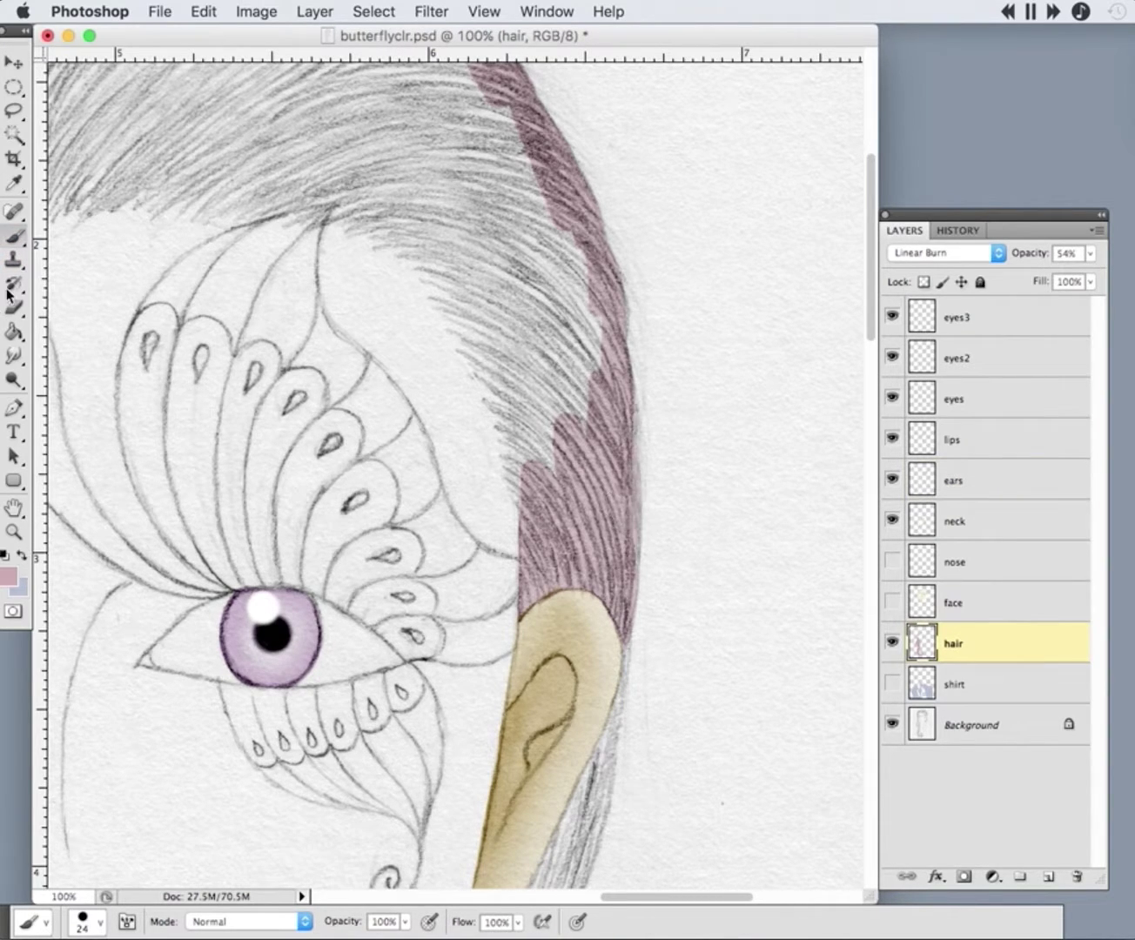
{"action": "key", "text": "e"}
{"action": "key", "text": "b"}
{"action": "left_click_drag", "start_coordinate": [619, 611], "coordinate": [629, 453]}
{"action": "left_click_drag", "start_coordinate": [599, 695], "coordinate": [615, 578]}
{"action": "key", "text": "e"}
{"action": "mouse_move", "coordinate": [600, 757]}
{"action": "left_mouse_down"}
{"action": "mouse_move", "coordinate": [629, 664]}
{"action": "mouse_move", "coordinate": [640, 470]}
{"action": "left_mouse_up"}
- Paint the hair below the ear pink, from the earlobe along the jaw to the neck
{"action": "key", "text": "b"}
{"action": "left_click_drag", "start_coordinate": [429, 599], "coordinate": [497, 284]}
{"action": "mouse_move", "coordinate": [609, 522]}
{"action": "left_mouse_down"}
{"action": "mouse_move", "coordinate": [629, 375]}
{"action": "mouse_move", "coordinate": [365, 714]}
{"action": "mouse_move", "coordinate": [532, 468]}
{"action": "mouse_move", "coordinate": [383, 862]}
{"action": "mouse_move", "coordinate": [582, 532]}
{"action": "mouse_move", "coordinate": [398, 687]}
{"action": "mouse_move", "coordinate": [396, 705]}
{"action": "left_mouse_up"}
{"action": "key", "text": "super+Tab"}
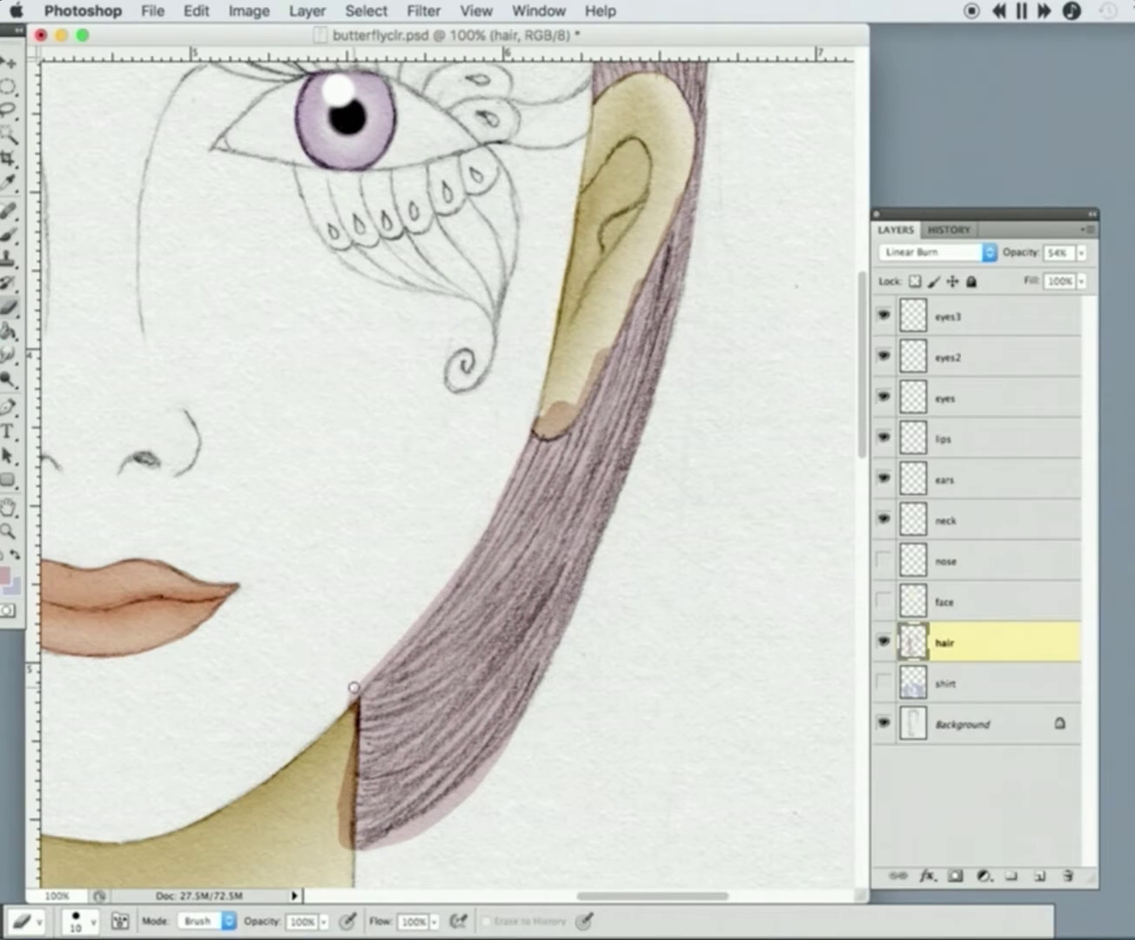
- Erase the pink spill from the neck, jaw and earlobe, and clean the hair's lower edge with a 19 px eraser
{"action": "left_click_drag", "start_coordinate": [354, 687], "coordinate": [345, 850]}
{"action": "mouse_move", "coordinate": [399, 654]}
{"action": "left_mouse_down"}
{"action": "mouse_move", "coordinate": [501, 487]}
{"action": "mouse_move", "coordinate": [583, 385]}
{"action": "mouse_move", "coordinate": [644, 259]}
{"action": "mouse_move", "coordinate": [560, 409]}
{"action": "left_mouse_up"}
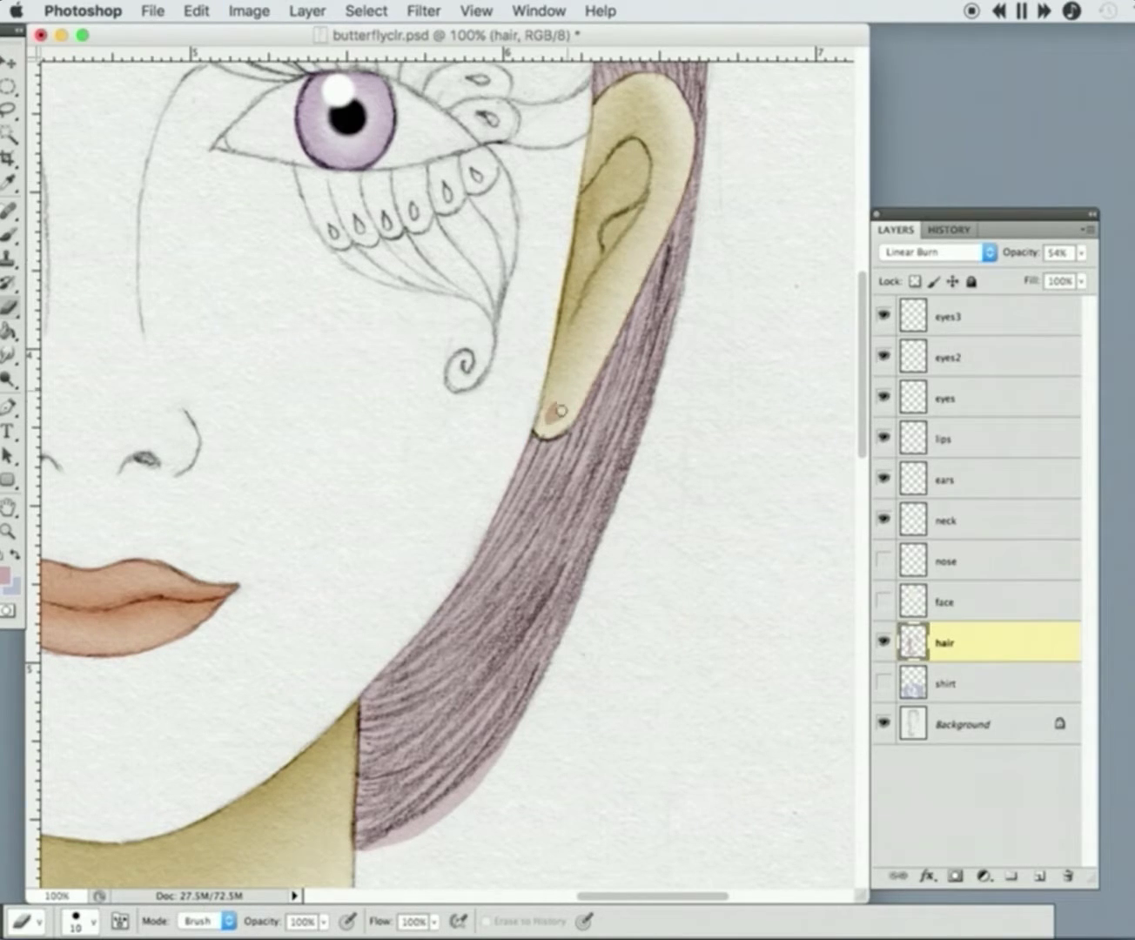
{"action": "left_click", "coordinate": [77, 921]}
{"action": "left_click", "coordinate": [359, 856]}
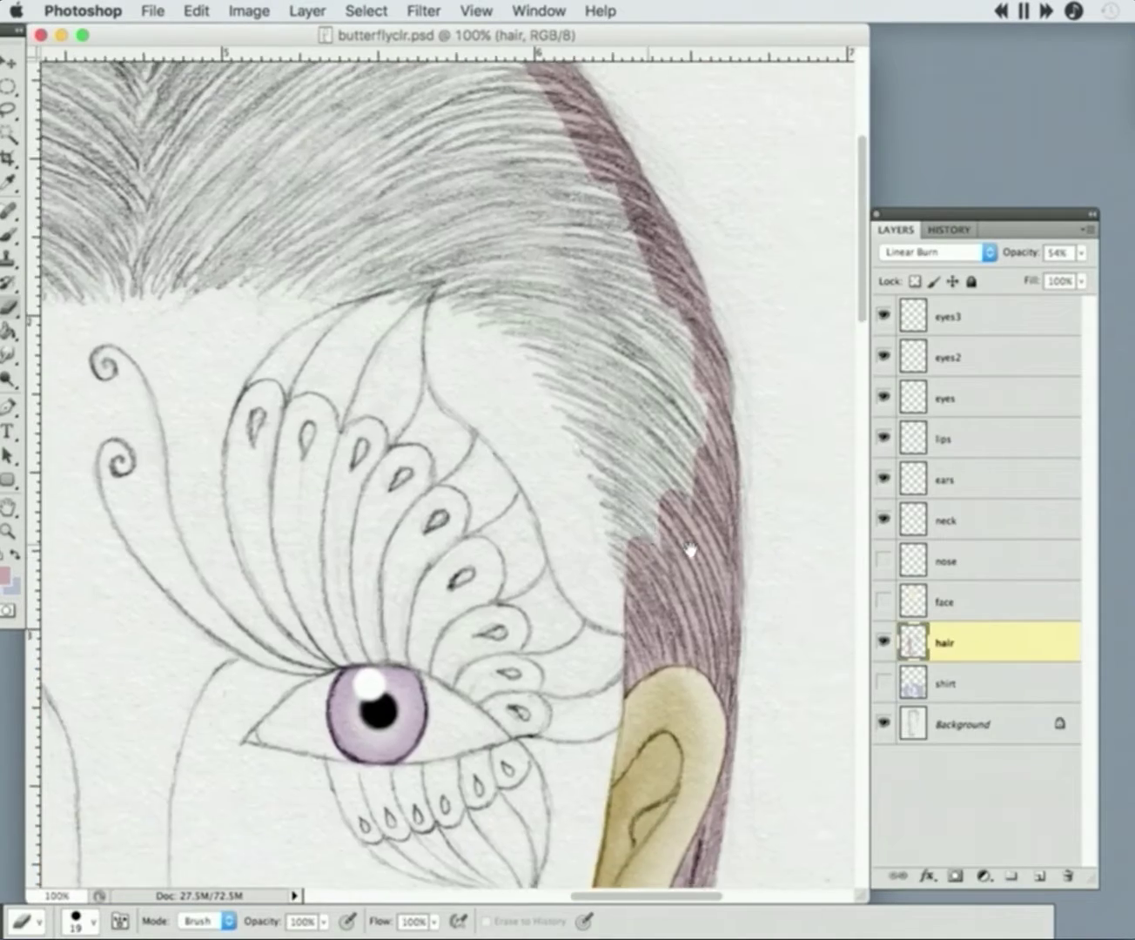
- Close the pink outline across the forehead and around the temple, fill the enclosed hair, and set the hair layer's opacity to 100%
{"action": "scroll", "coordinate": [690, 549], "scroll_direction": "left", "scroll_amount": 5}
{"action": "key", "text": "ctrl+minus"}
{"action": "key", "text": "b"}
{"action": "mouse_move", "coordinate": [212, 323]}
{"action": "left_mouse_down"}
{"action": "mouse_move", "coordinate": [647, 310]}
{"action": "mouse_move", "coordinate": [800, 488]}
{"action": "left_mouse_up"}
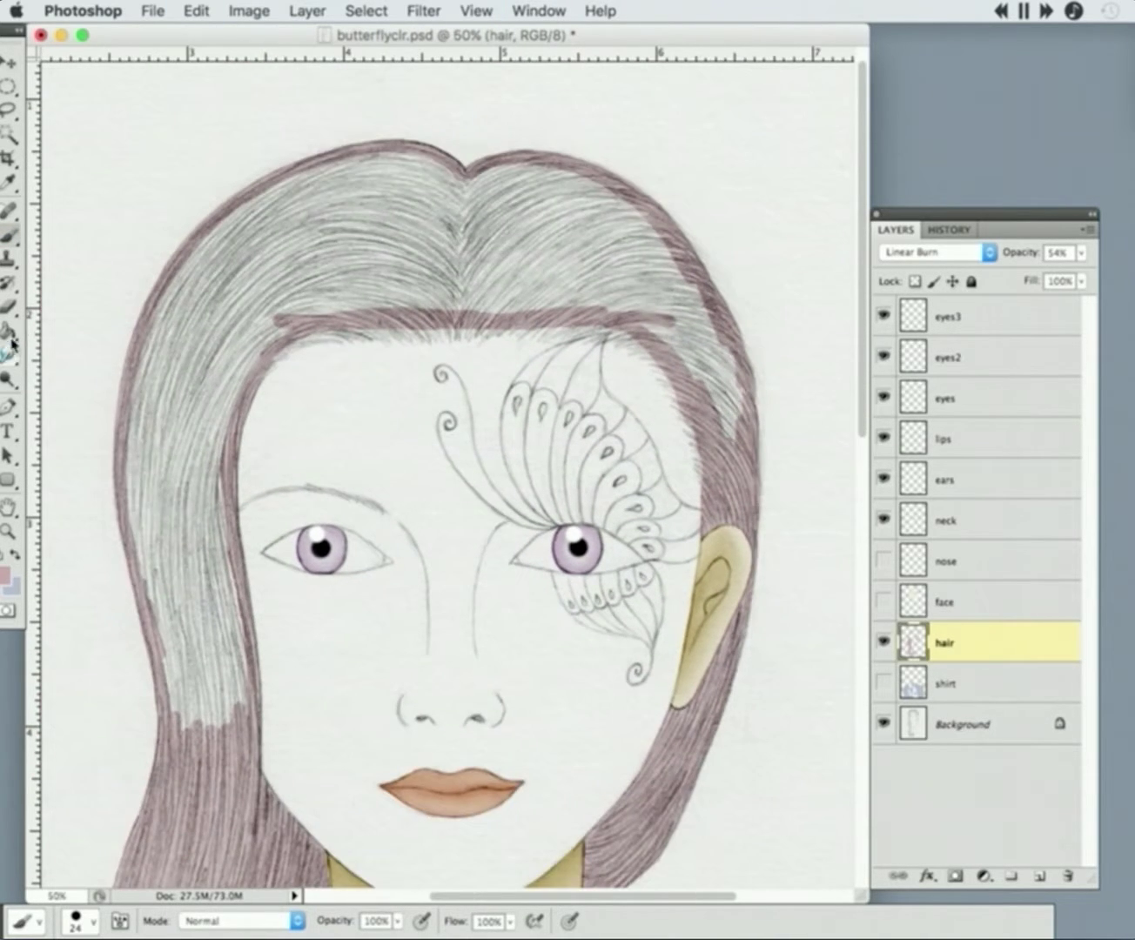
{"action": "key", "text": "ctrl+plus"}
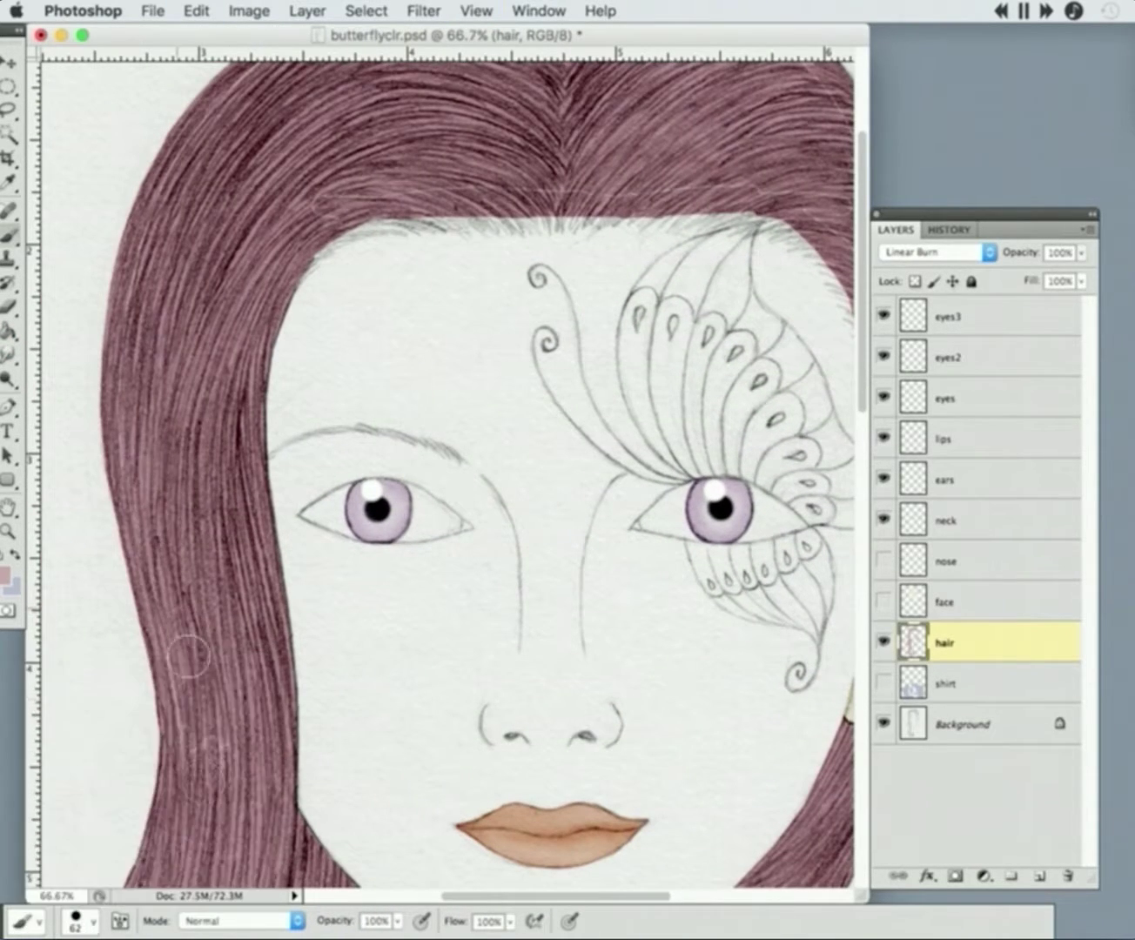
- Cover the remaining gaps in the hair with a 62 px brush, and trim the pink edge along the forehead and temple
{"action": "scroll", "coordinate": [192, 182], "scroll_direction": "up", "scroll_amount": 5}
{"action": "scroll", "coordinate": [192, 182], "scroll_direction": "right", "scroll_amount": 2}
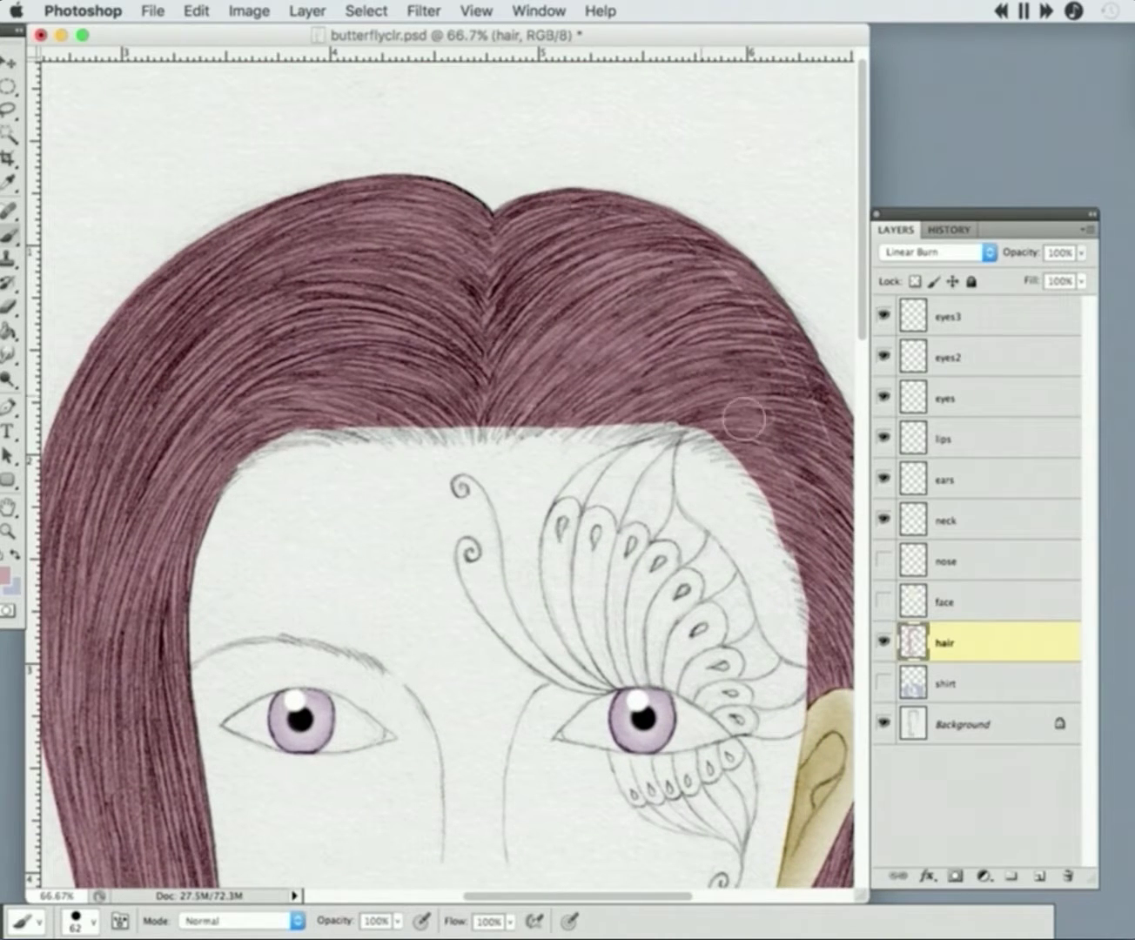
{"action": "scroll", "coordinate": [743, 420], "scroll_direction": "right", "scroll_amount": 2}
{"action": "key", "text": "e"}
{"action": "left_click", "coordinate": [82, 919]}
{"action": "mouse_move", "coordinate": [457, 408]}
{"action": "left_mouse_down"}
{"action": "mouse_move", "coordinate": [377, 419]}
{"action": "mouse_move", "coordinate": [734, 670]}
{"action": "left_mouse_up"}
- Paint fine pink strands over the pencil hairs at the temple above the ear with a 2 px brush
{"action": "key", "text": "super+plus"}
{"action": "key", "text": "b"}
{"action": "left_click", "coordinate": [82, 919]}
{"action": "type", "text": "2"}
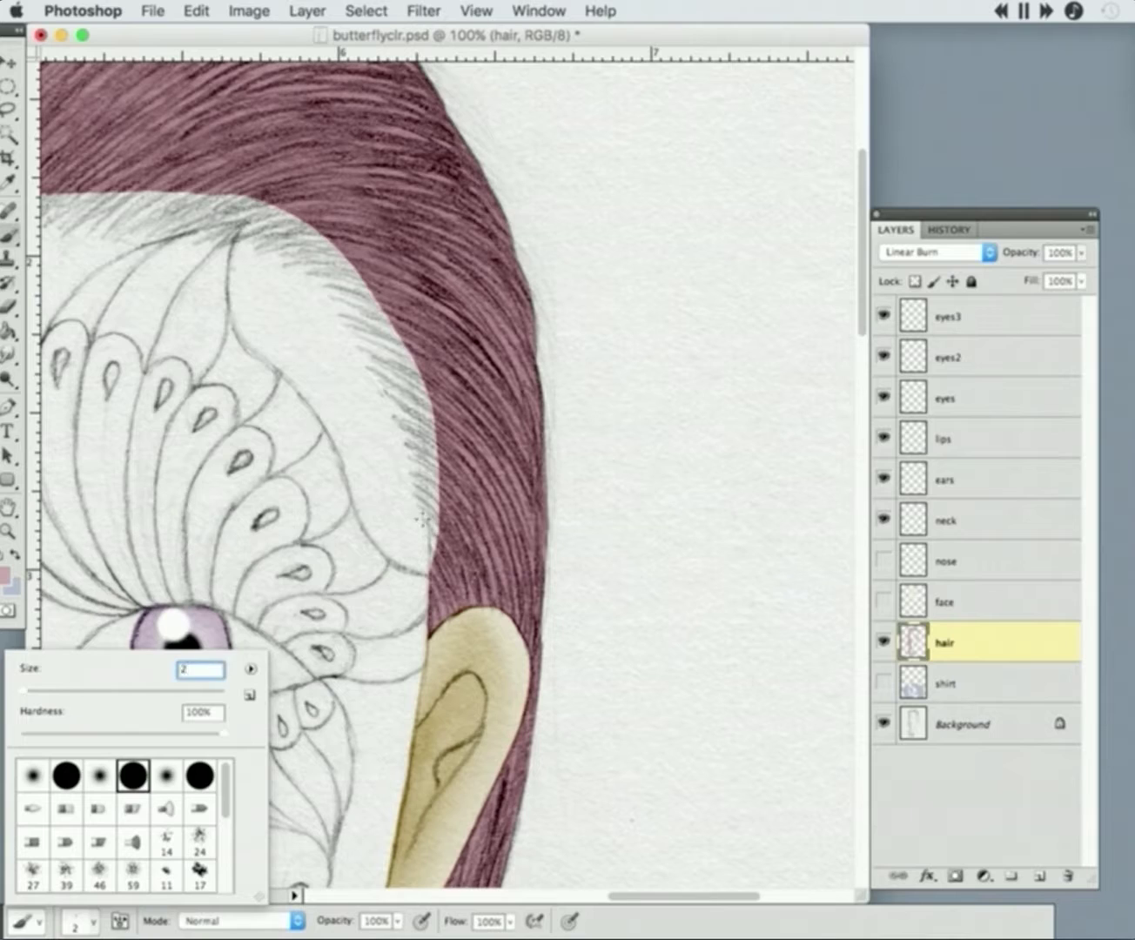
{"action": "key", "text": "Return"}
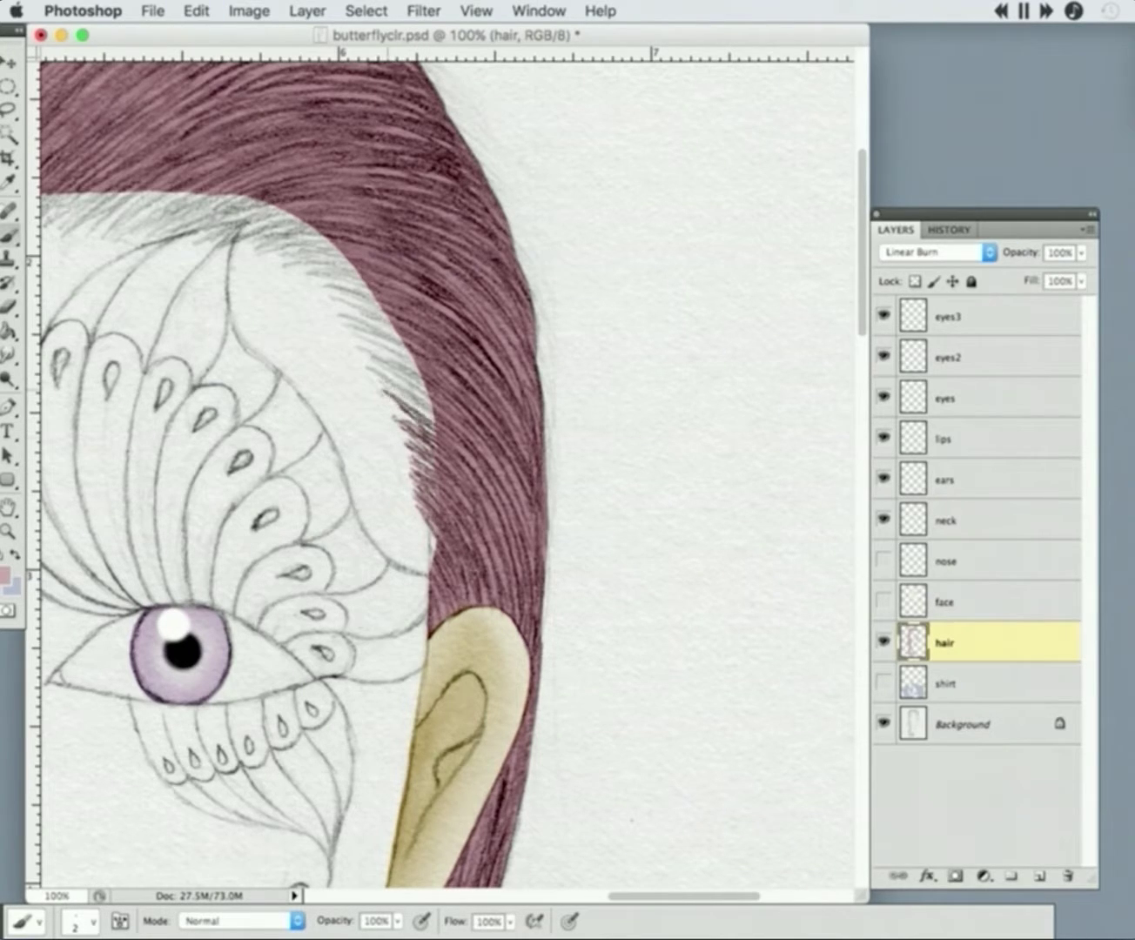
{"action": "mouse_move", "coordinate": [431, 411]}
{"action": "left_mouse_down"}
{"action": "mouse_move", "coordinate": [373, 365]}
{"action": "mouse_move", "coordinate": [460, 344]}
{"action": "left_mouse_up"}
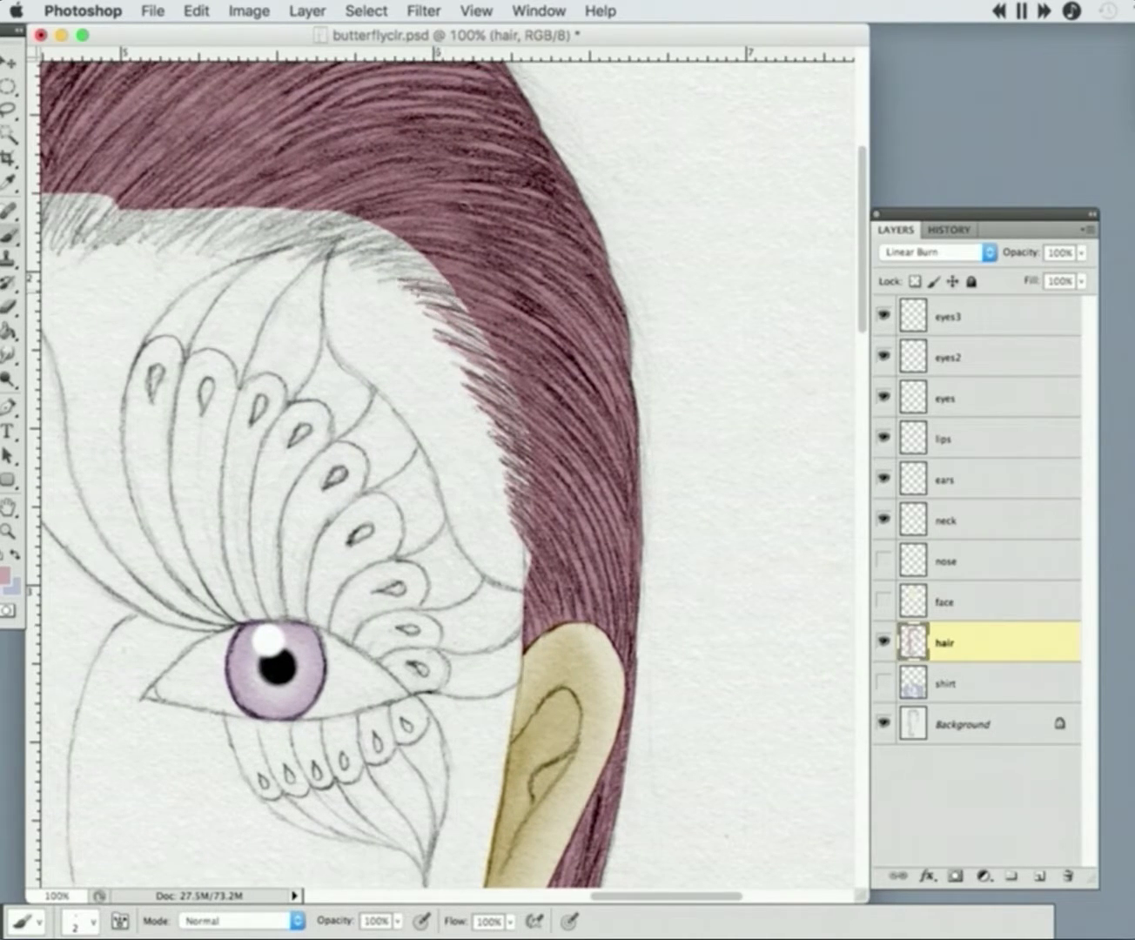
- Extend the fine 2 px strands along the hairline from the temple above the butterfly wing across the forehead past the parting
{"action": "left_click_drag", "start_coordinate": [369, 280], "coordinate": [512, 295]}
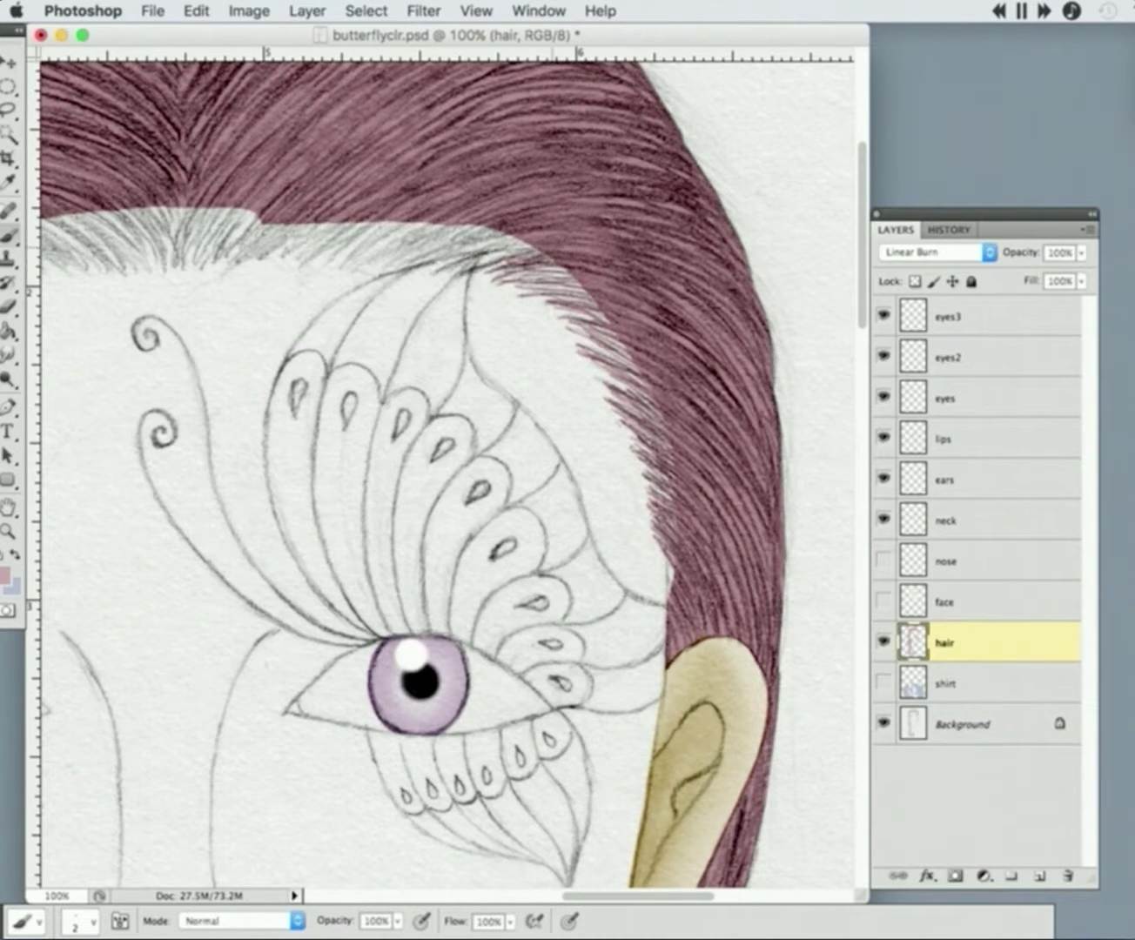
{"action": "left_click_drag", "start_coordinate": [361, 259], "coordinate": [522, 249]}
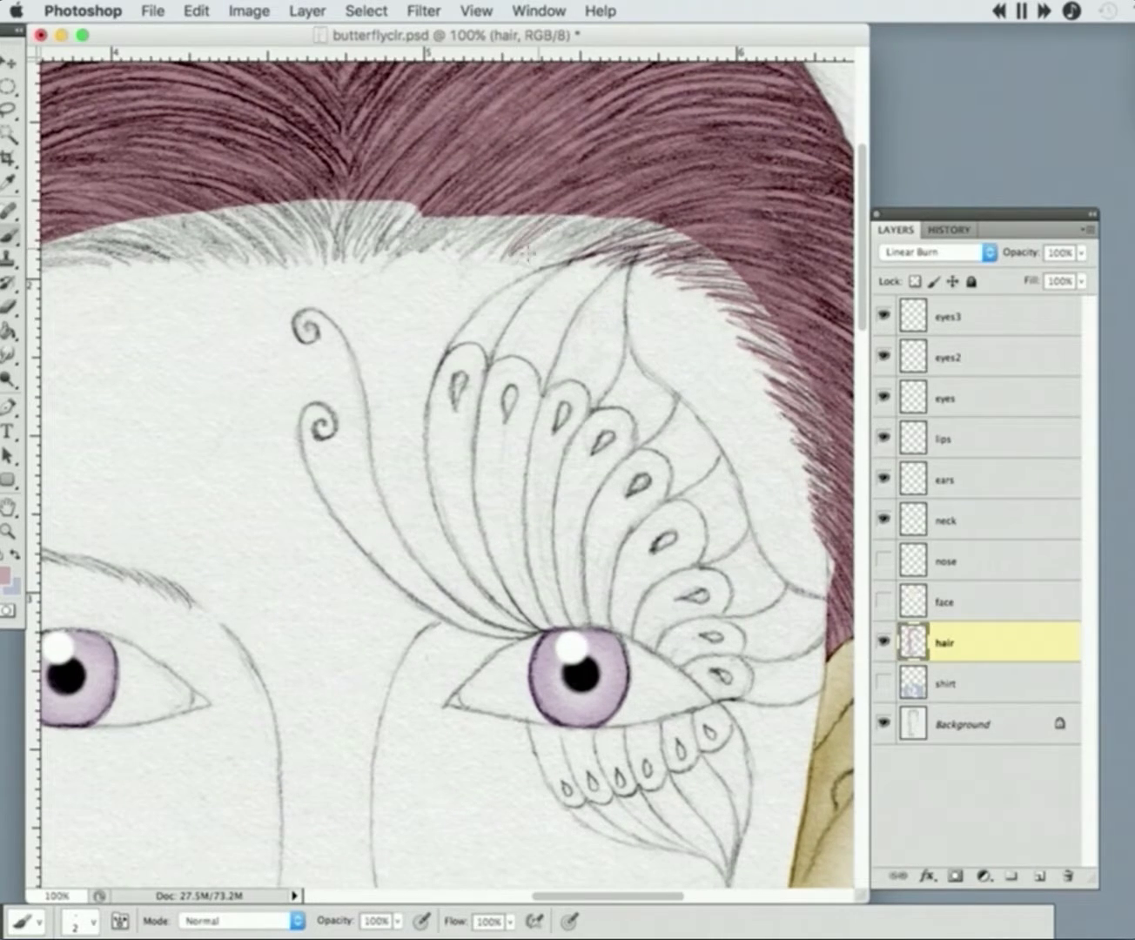
{"action": "left_click_drag", "start_coordinate": [365, 348], "coordinate": [444, 342]}
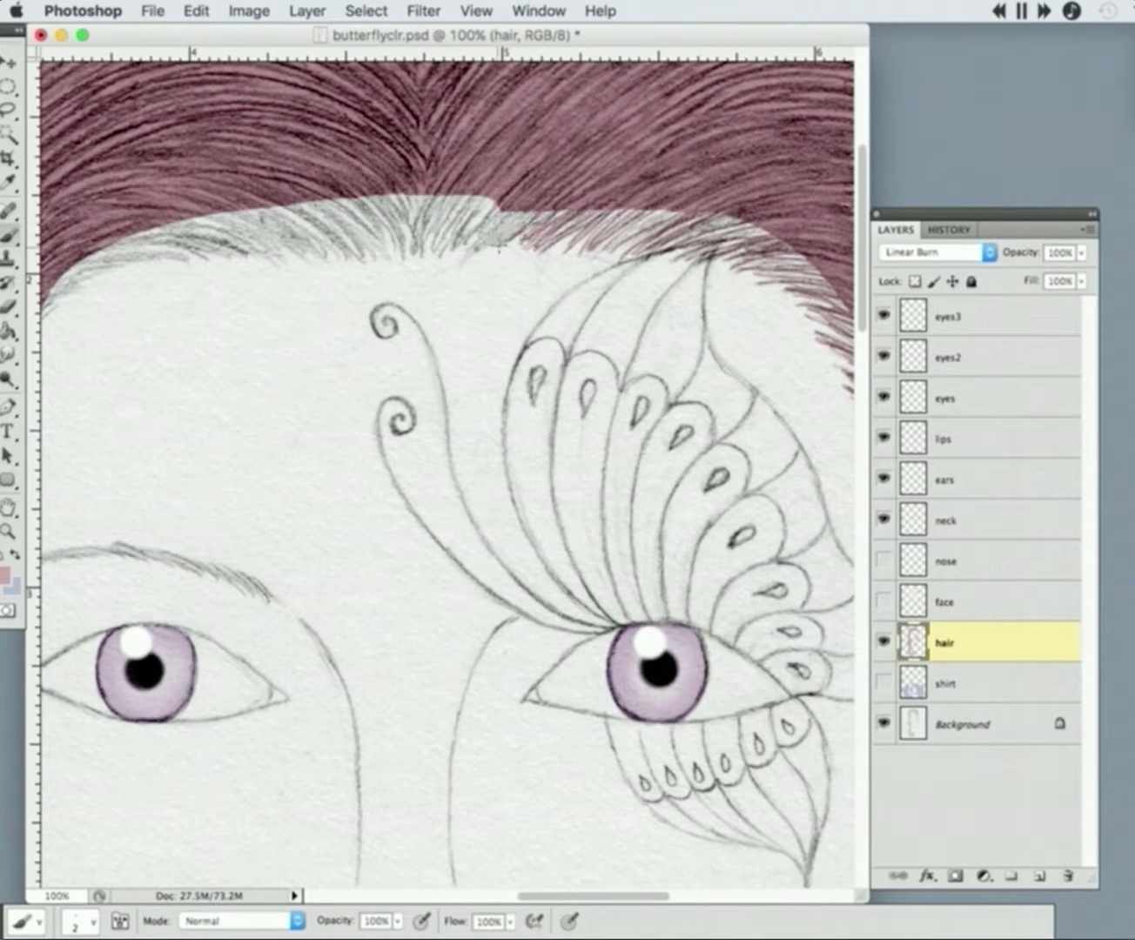
{"action": "left_click_drag", "start_coordinate": [435, 349], "coordinate": [488, 341]}
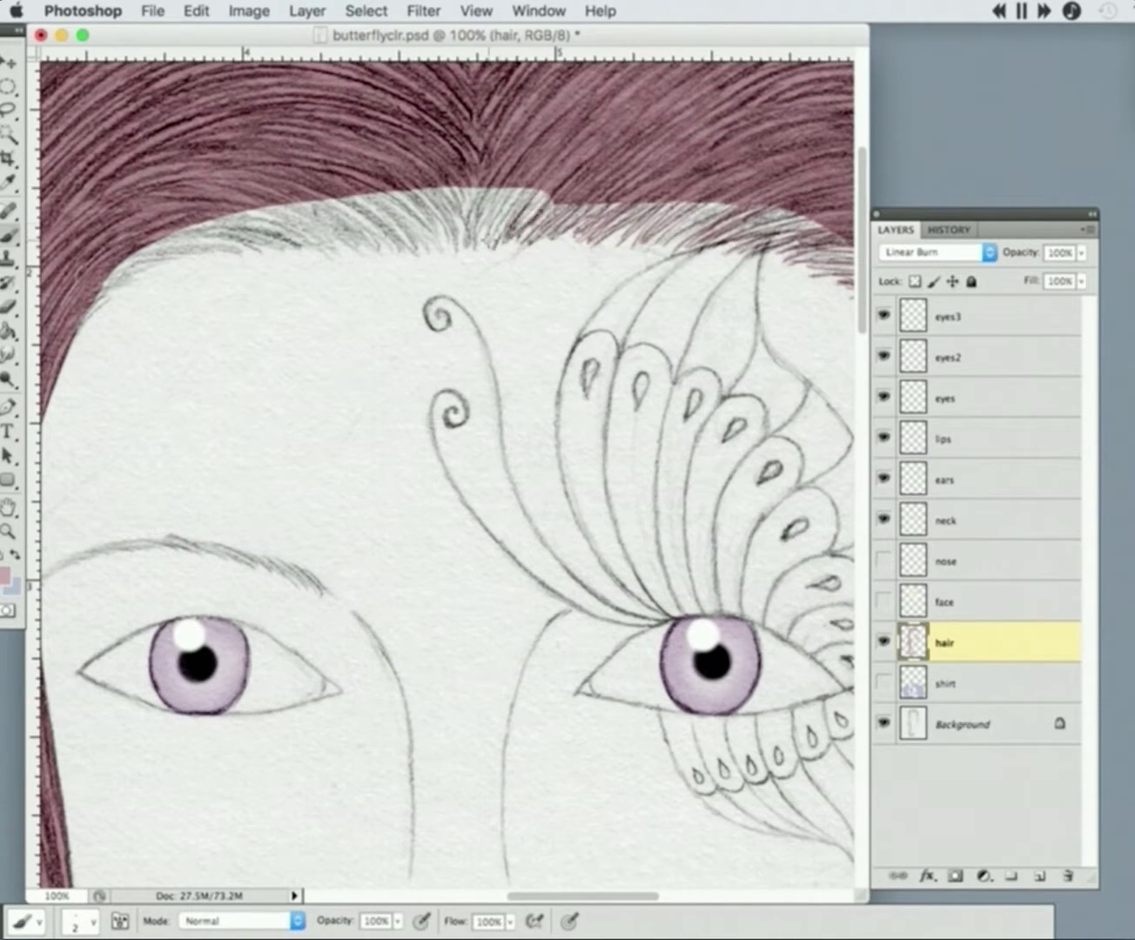
{"action": "left_click_drag", "start_coordinate": [435, 348], "coordinate": [485, 348]}
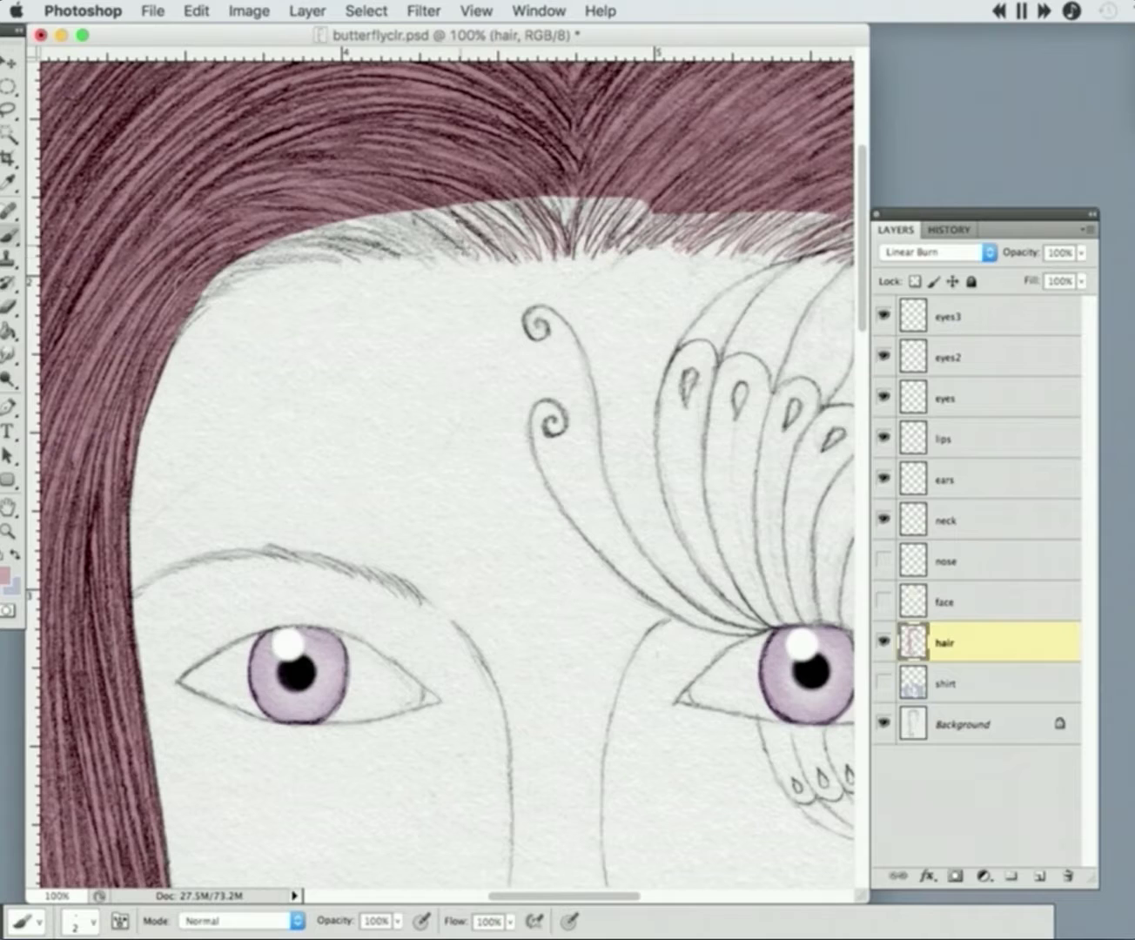
- Finish the strands on the hairline opposite the butterfly wing, and fill the gaps between them with a 3 px brush
{"action": "scroll", "coordinate": [400, 260], "scroll_direction": "left", "scroll_amount": 3}
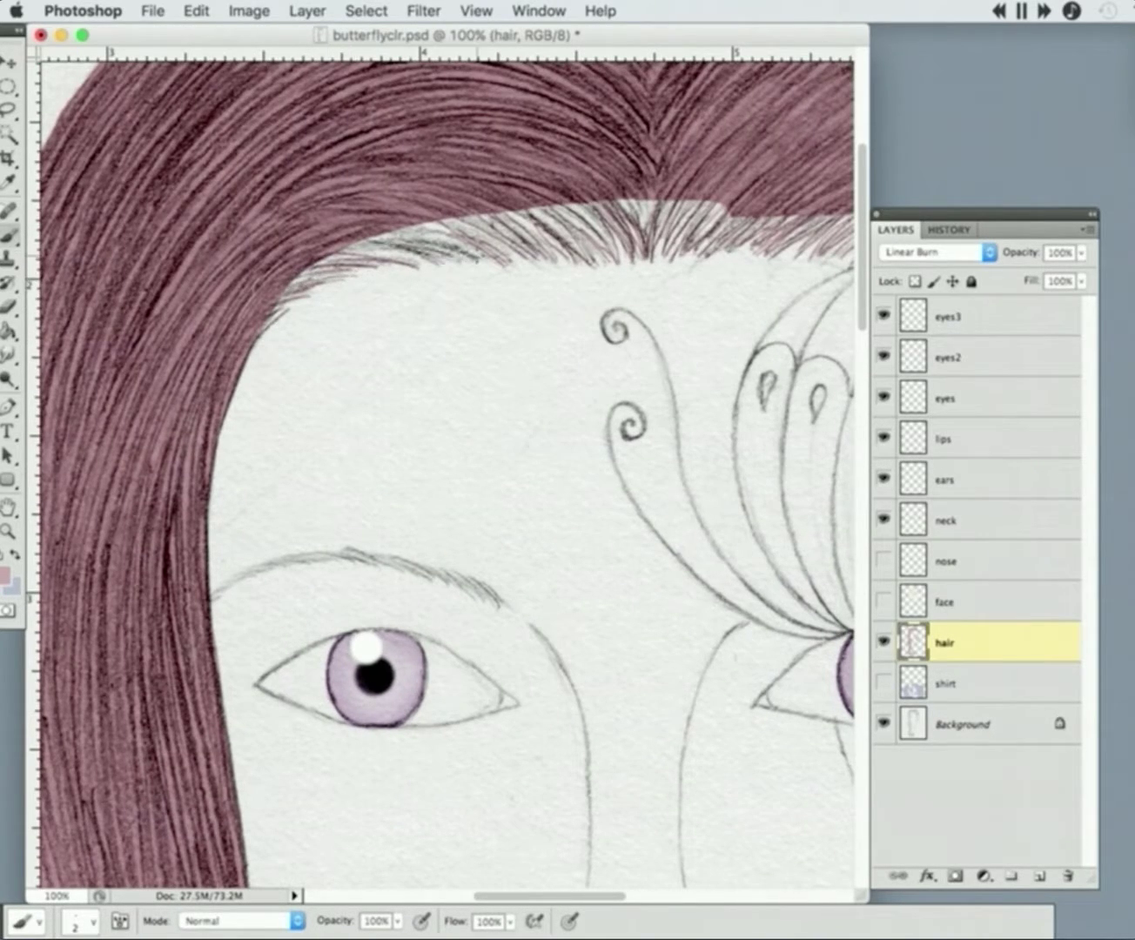
{"action": "type", "text": "3"}
{"action": "key", "text": "Return"}
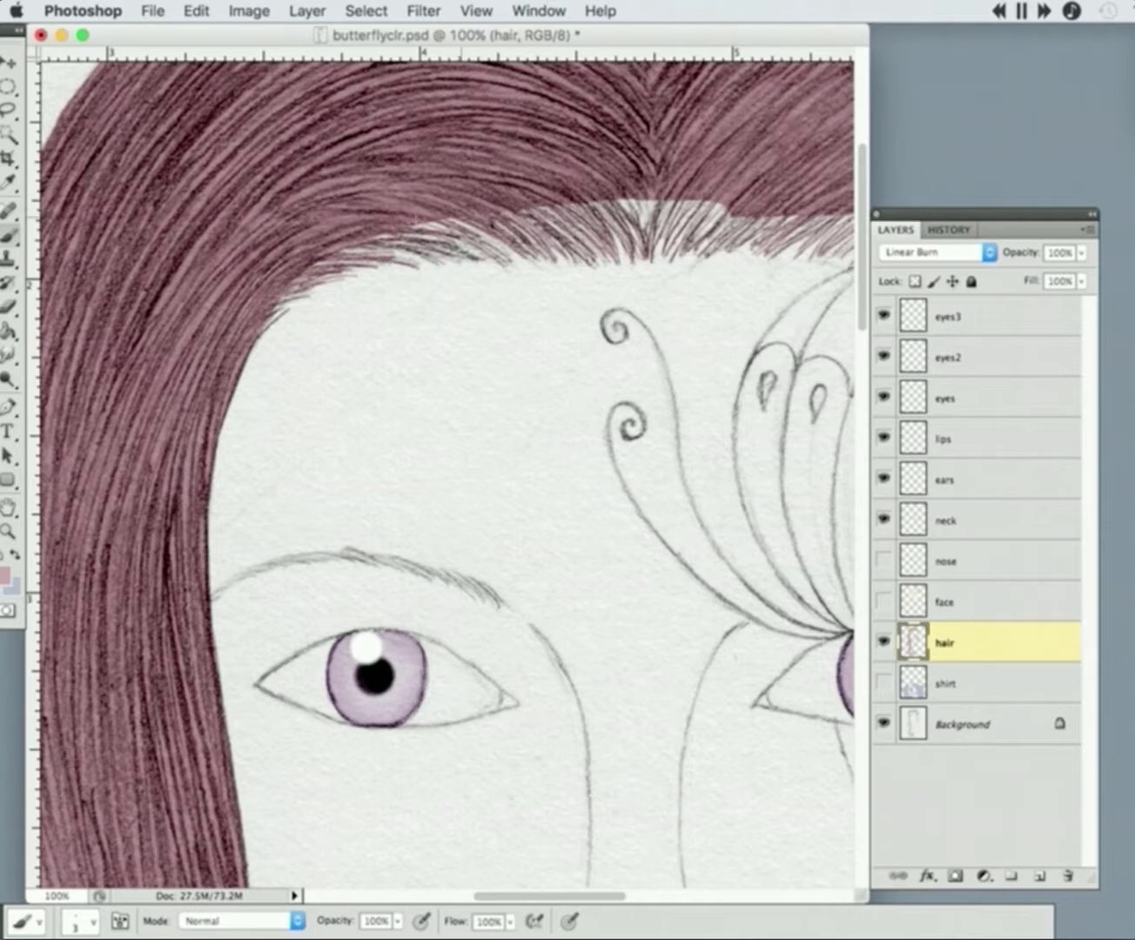
{"action": "key", "text": "super+equal"}
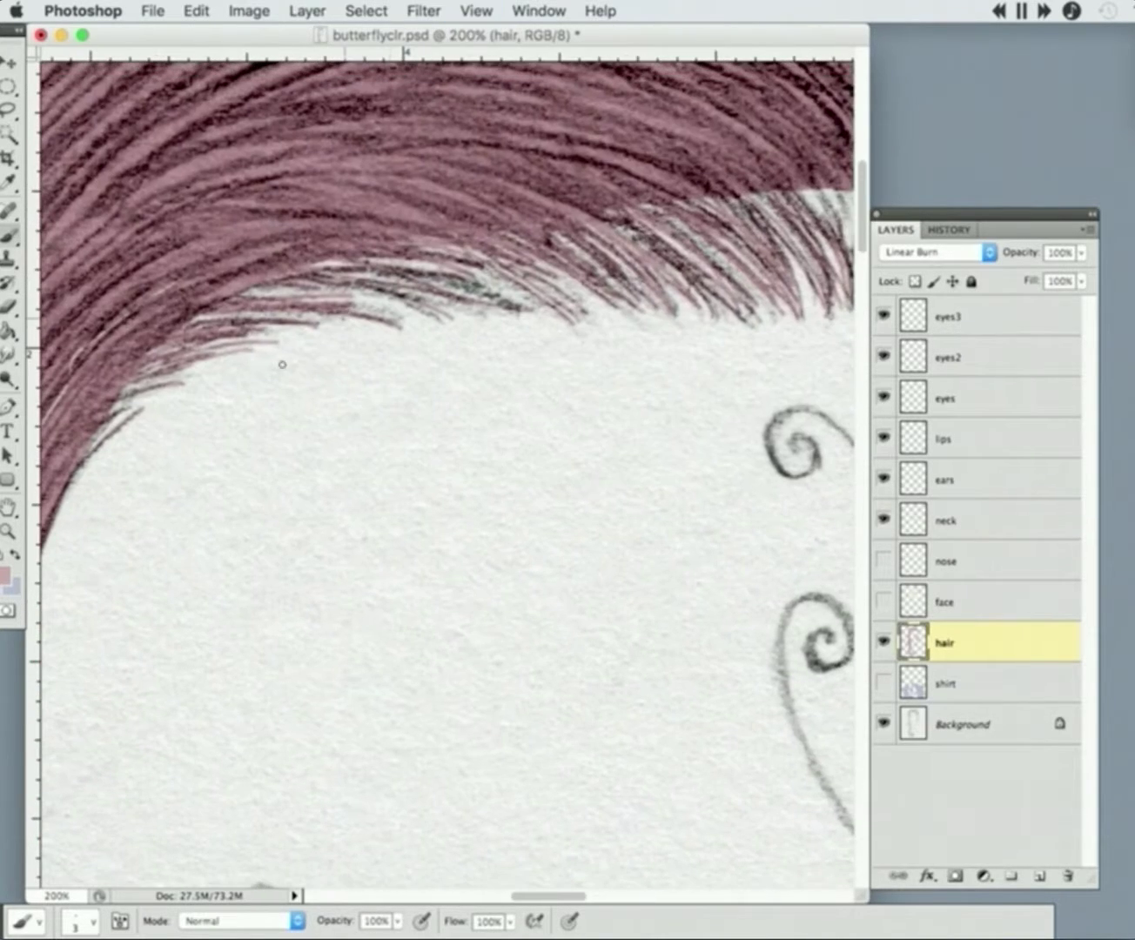
{"action": "key", "text": "super+minus"}
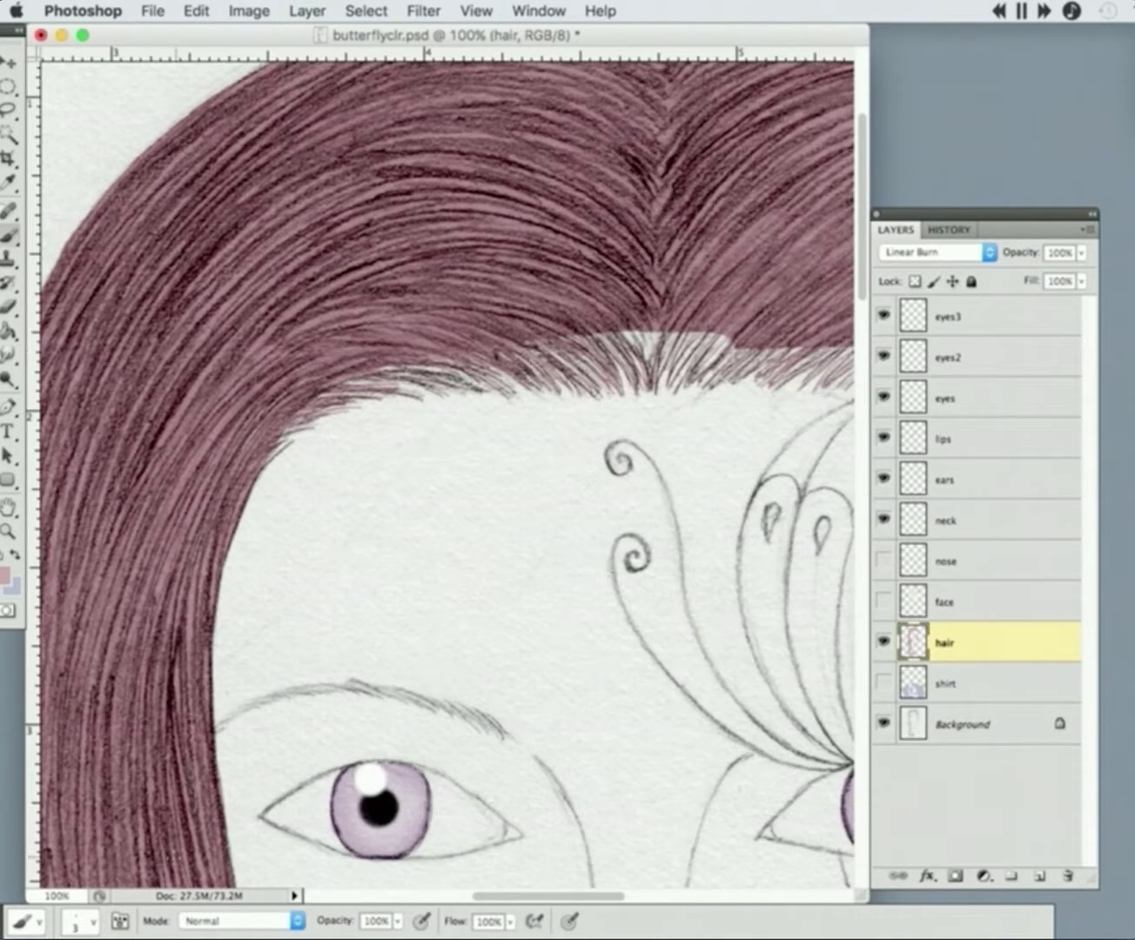
- Fill the pale gaps between the strands at the upper temple beside the butterfly wing at 130% zoom
{"action": "key", "text": "Return"}
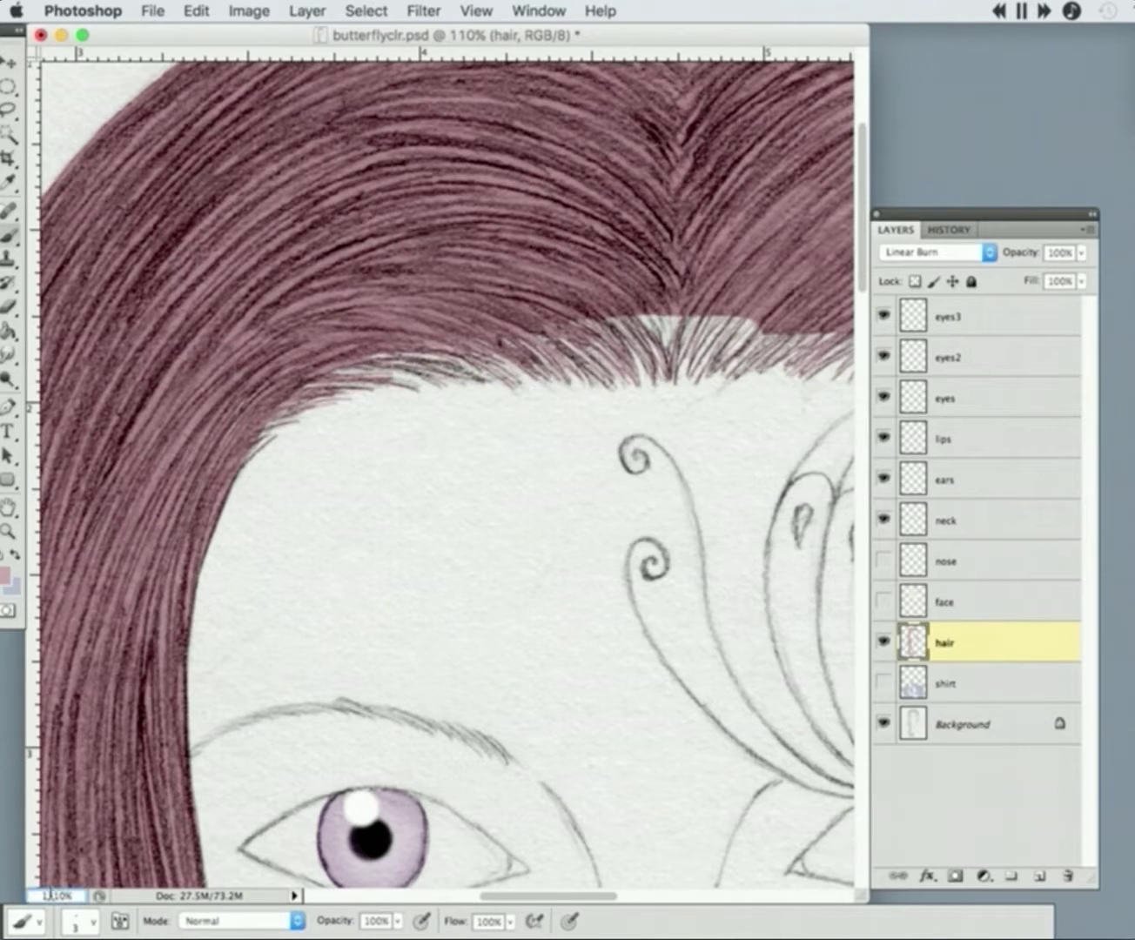
{"action": "type", "text": "130"}
{"action": "key", "text": "Return"}
{"action": "scroll", "coordinate": [591, 319], "scroll_direction": "right", "scroll_amount": 3}
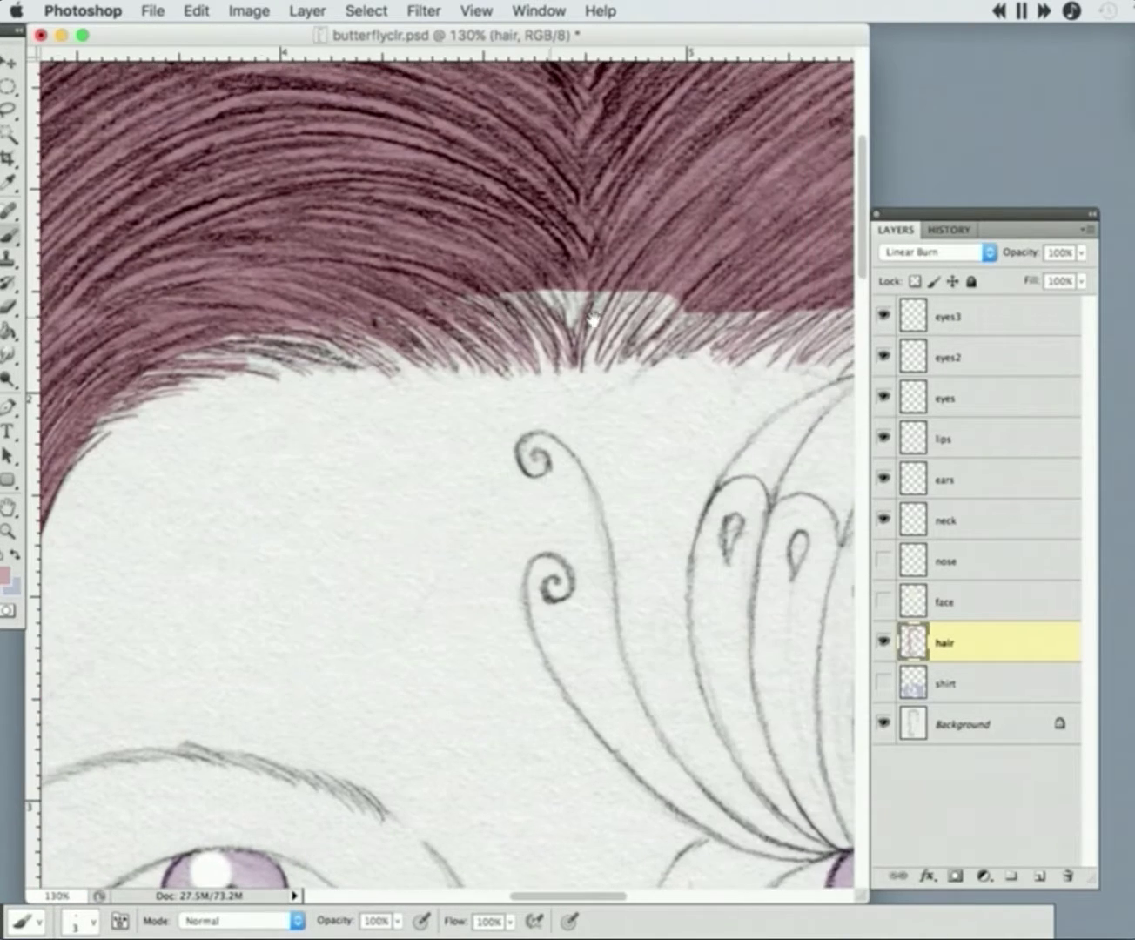
{"action": "scroll", "coordinate": [557, 313], "scroll_direction": "right", "scroll_amount": 4}
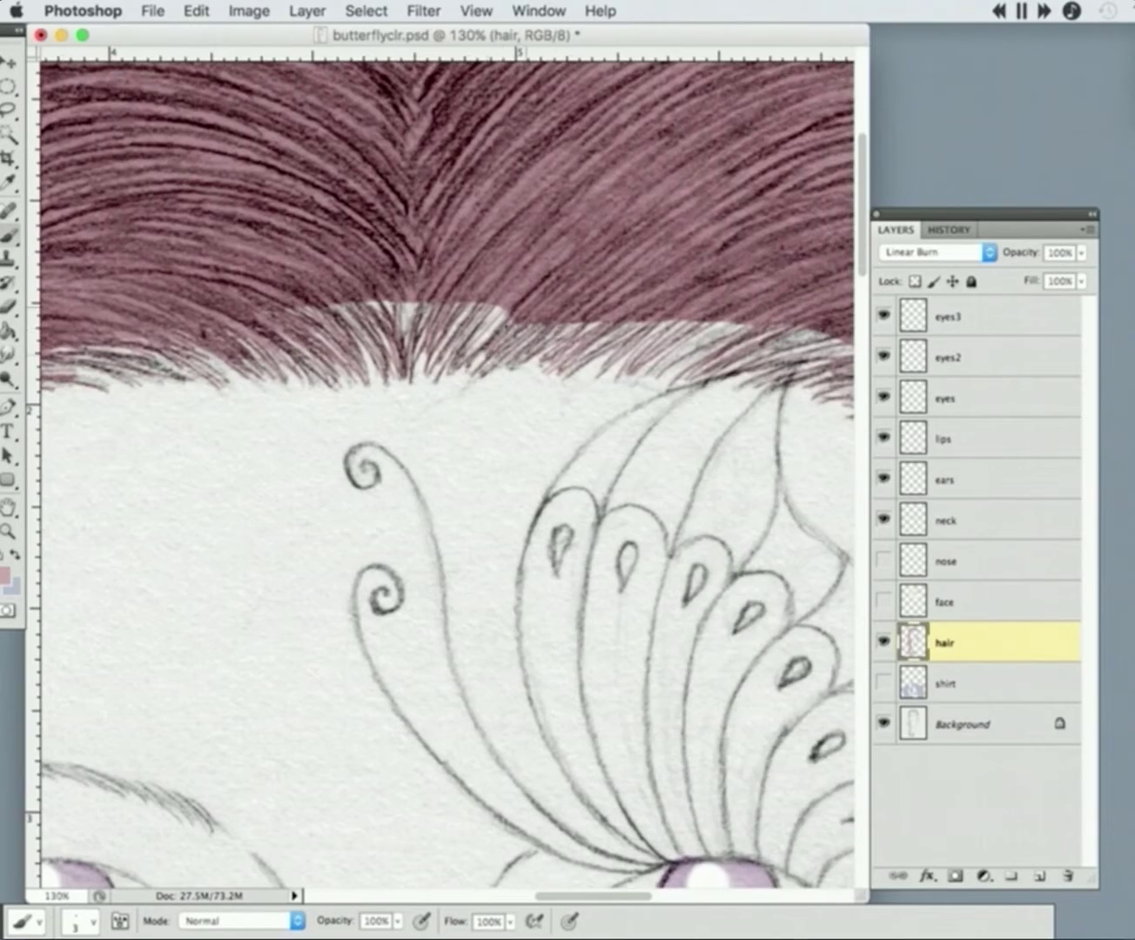
{"action": "scroll", "coordinate": [446, 474], "scroll_direction": "right", "scroll_amount": 6}
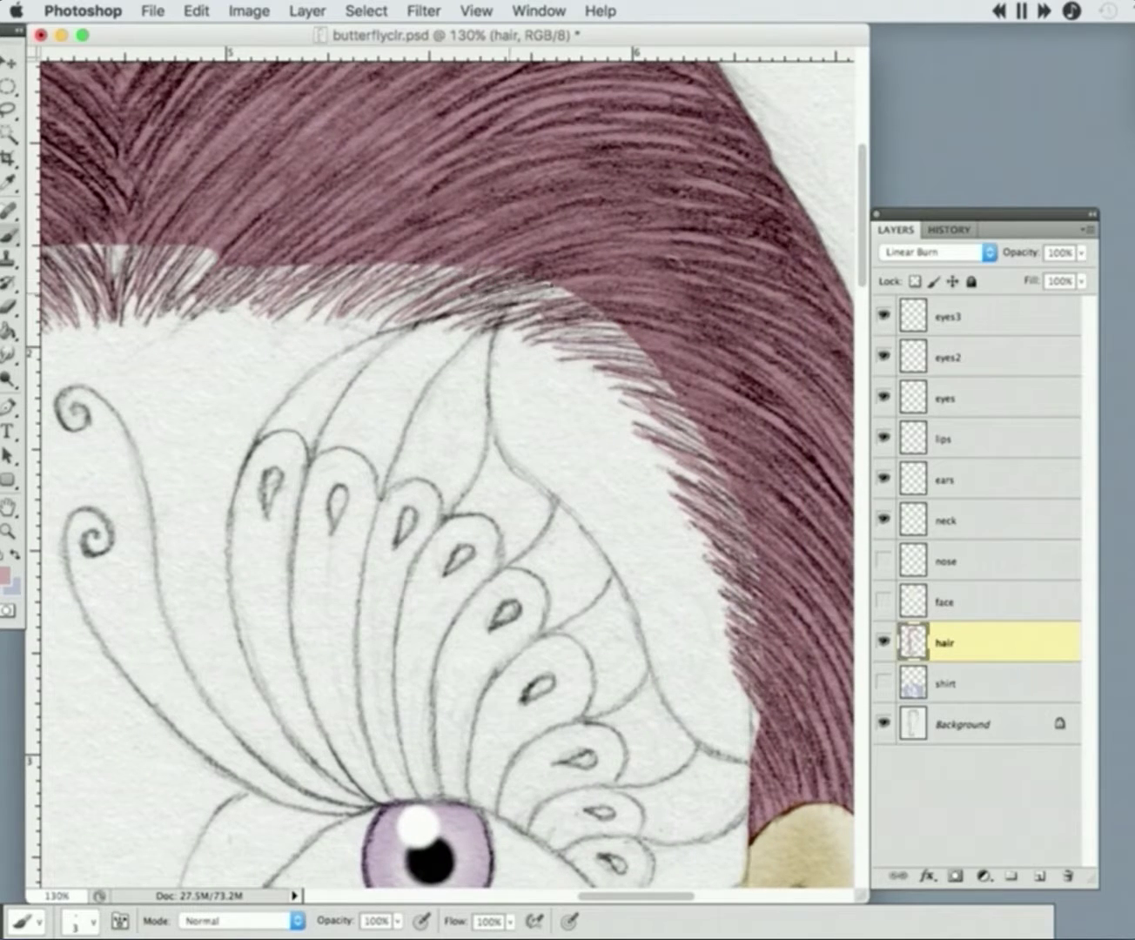
{"action": "mouse_move", "coordinate": [560, 316]}
{"action": "left_mouse_down"}
{"action": "mouse_move", "coordinate": [635, 345]}
{"action": "mouse_move", "coordinate": [666, 387]}
{"action": "left_mouse_up"}
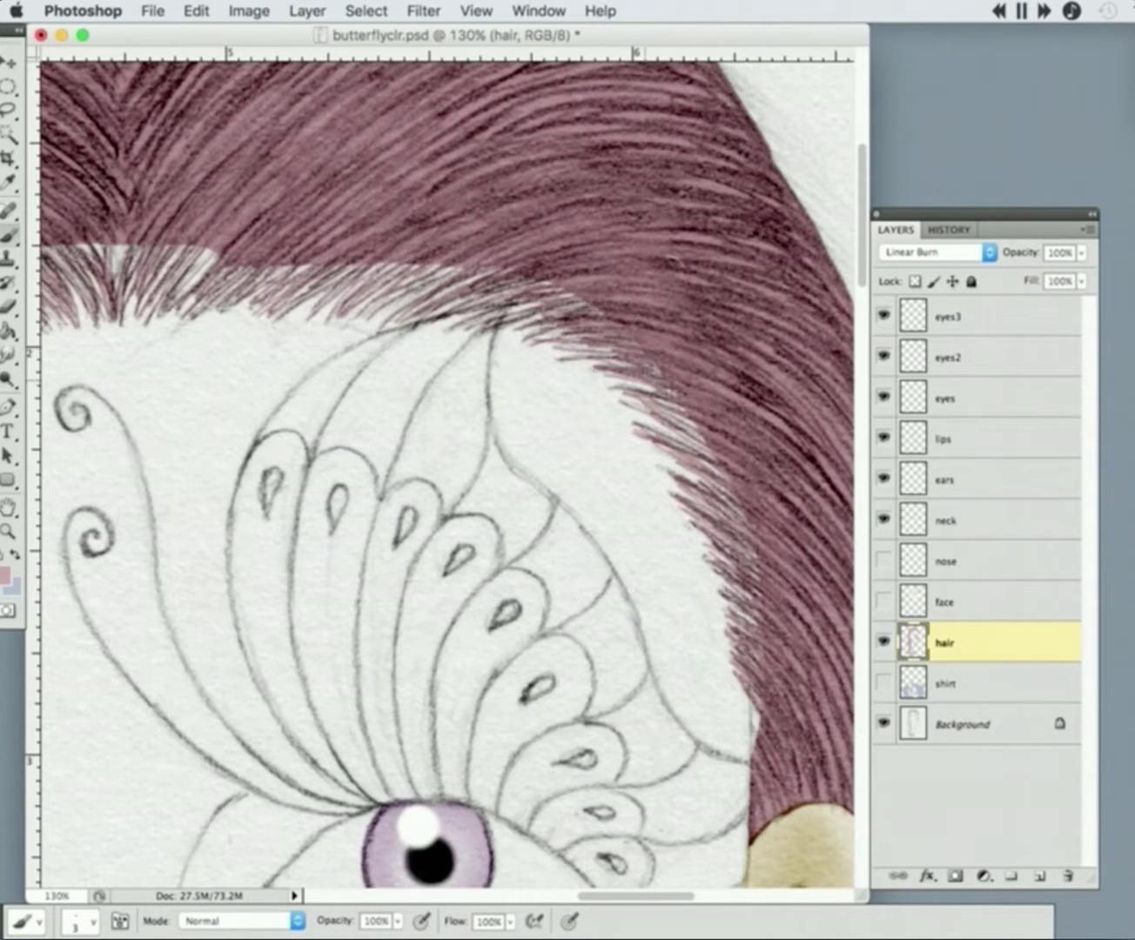
{"action": "left_click_drag", "start_coordinate": [613, 322], "coordinate": [574, 307]}
- Fill the remaining gaps between the strands down the temple to the ear, and save the document
{"action": "scroll", "coordinate": [584, 163], "scroll_direction": "down", "scroll_amount": 2}
{"action": "scroll", "coordinate": [584, 163], "scroll_direction": "right", "scroll_amount": 2}
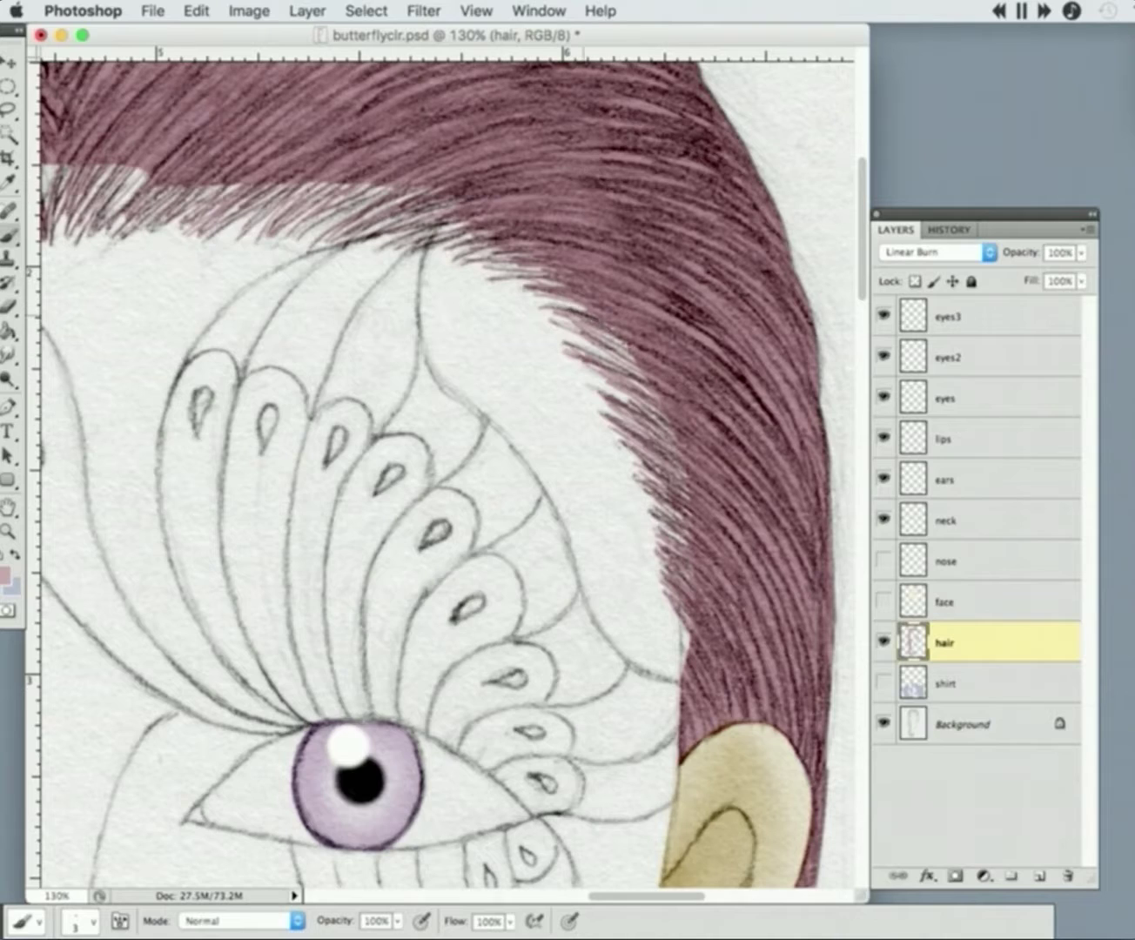
{"action": "left_click_drag", "start_coordinate": [651, 397], "coordinate": [583, 338]}
{"action": "key", "text": "super+s"}
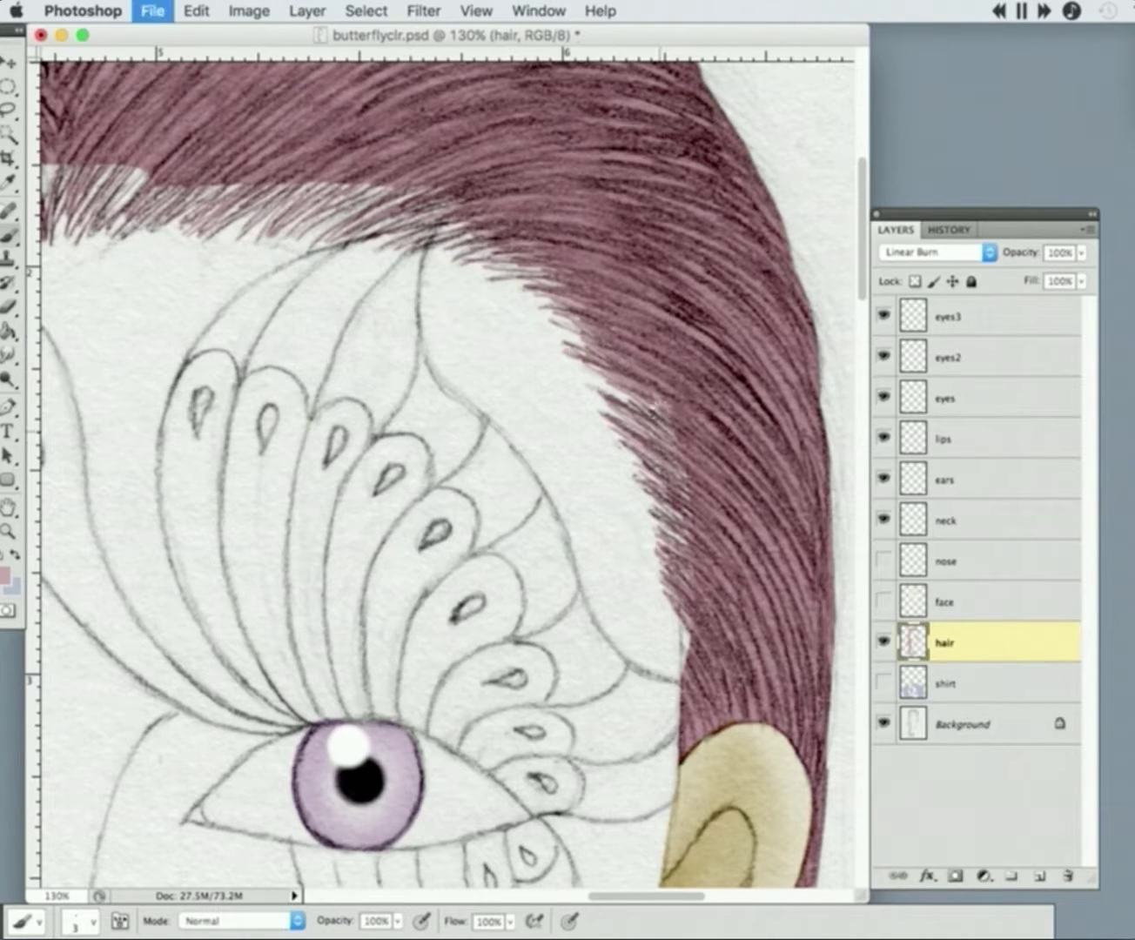
{"action": "mouse_move", "coordinate": [619, 391]}
{"action": "left_mouse_down"}
{"action": "mouse_move", "coordinate": [672, 446]}
{"action": "mouse_move", "coordinate": [687, 489]}
{"action": "left_mouse_up"}
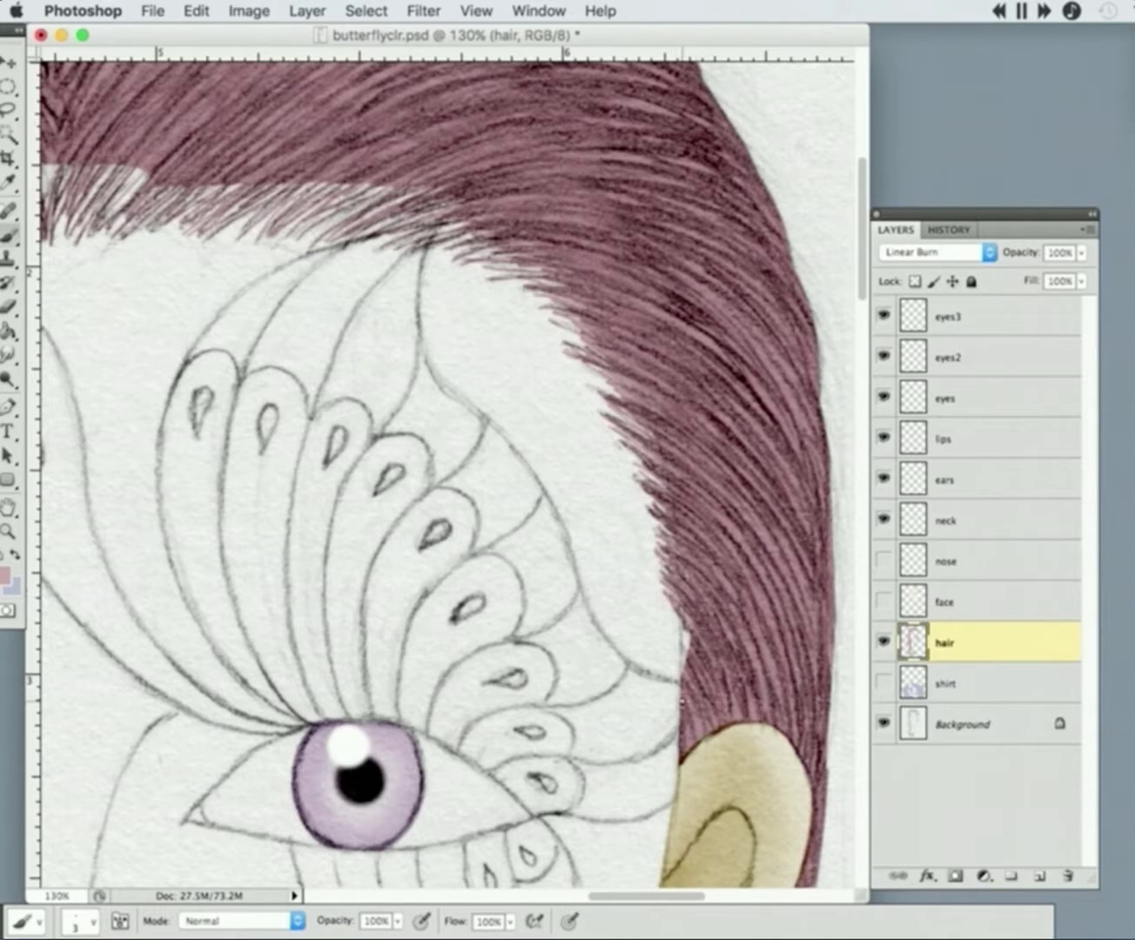
- Fill the pale gaps between the hairline strands above the butterfly wing's tip
{"action": "left_click_drag", "start_coordinate": [621, 363], "coordinate": [718, 425]}
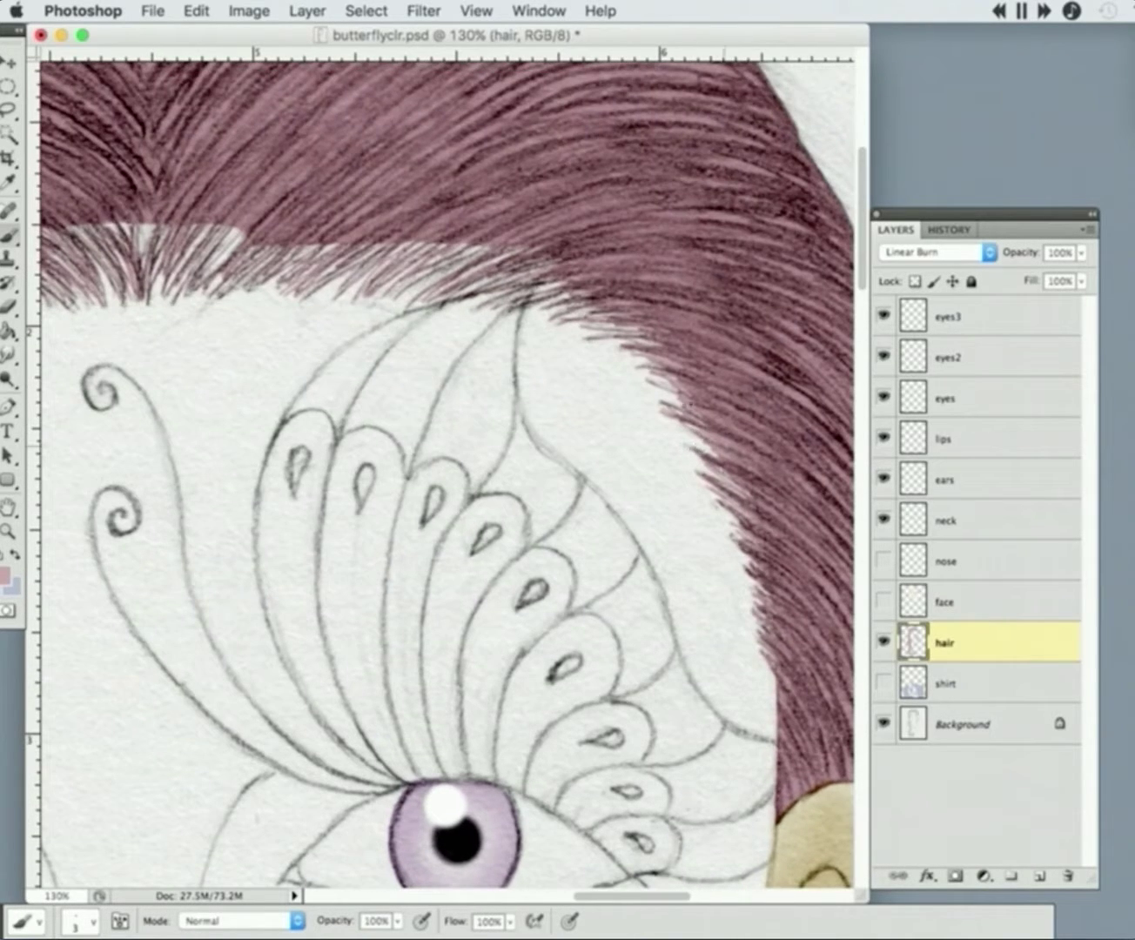
{"action": "left_click_drag", "start_coordinate": [652, 345], "coordinate": [757, 367]}
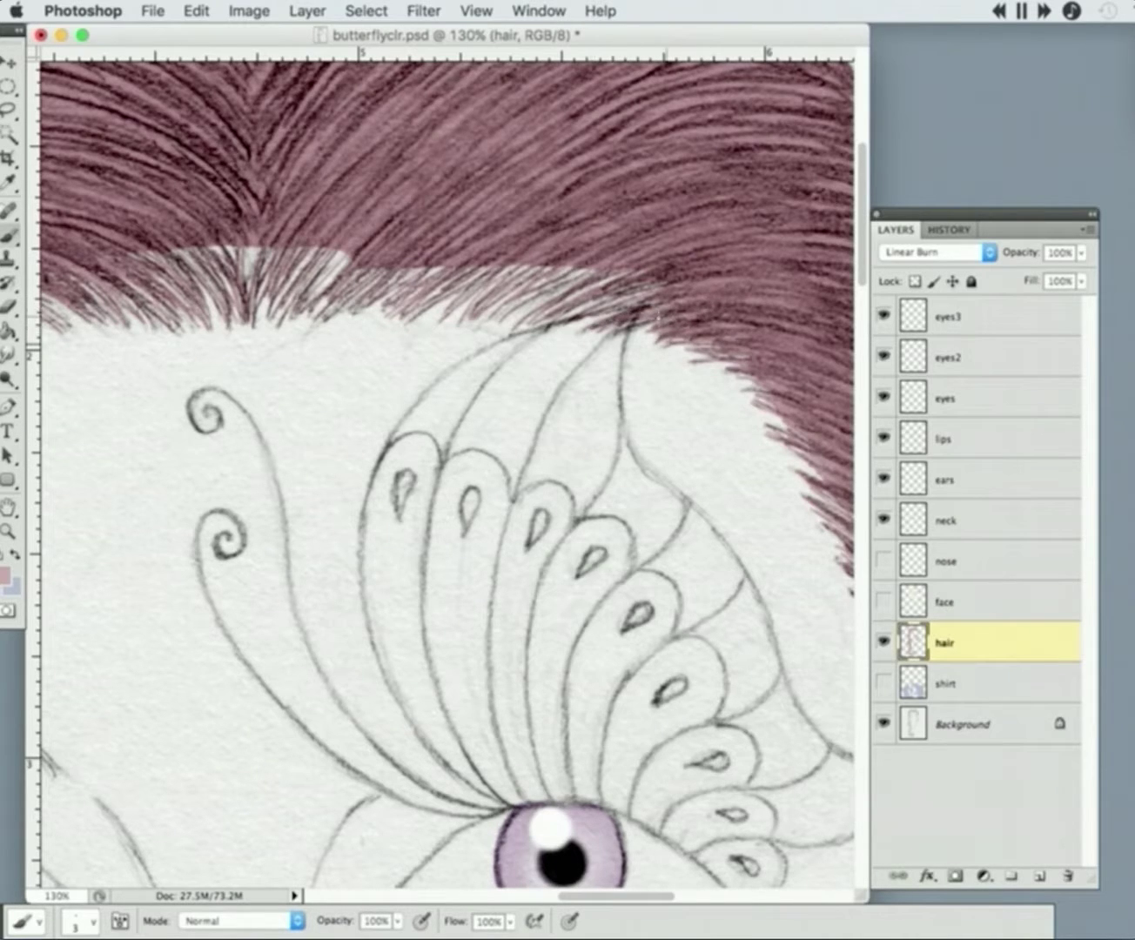
{"action": "left_click_drag", "start_coordinate": [517, 313], "coordinate": [572, 354]}
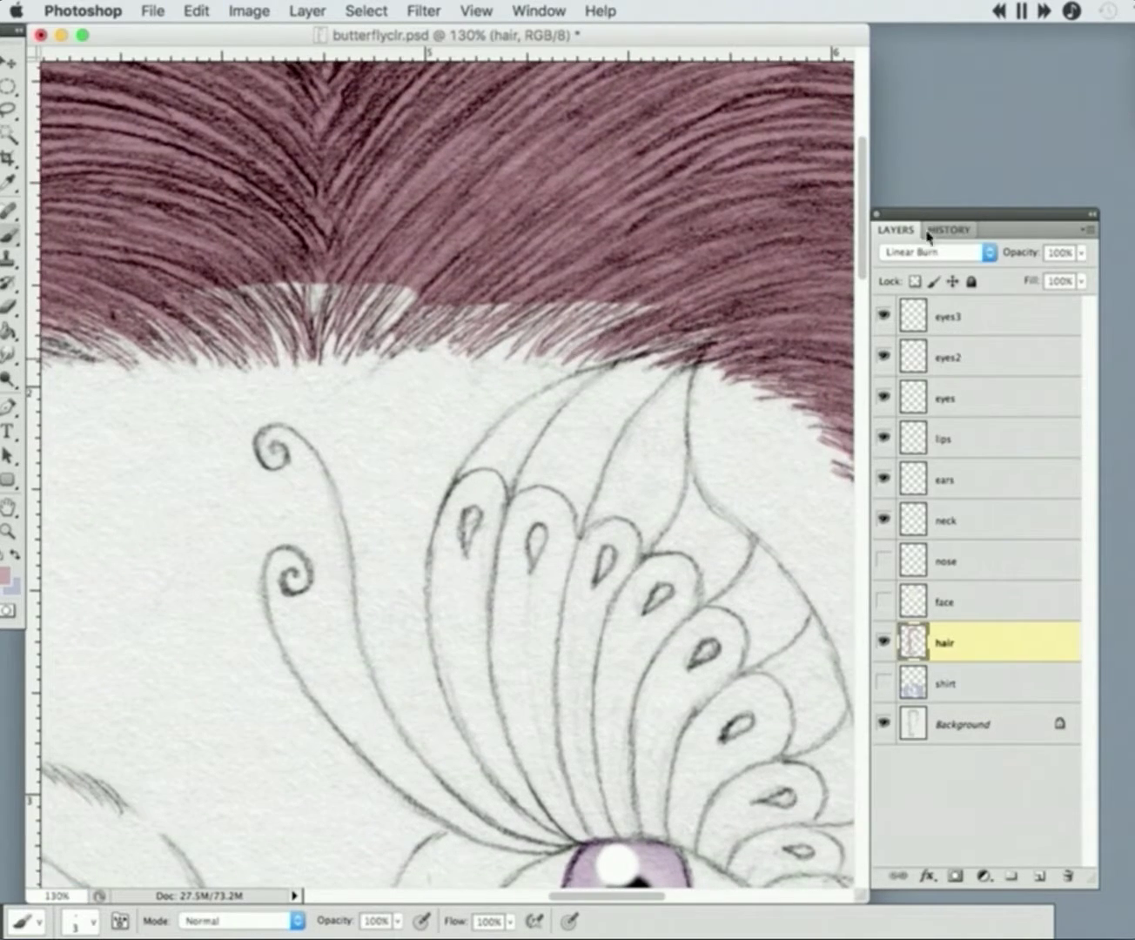
{"action": "left_click", "coordinate": [926, 231]}
{"action": "left_click", "coordinate": [896, 229]}
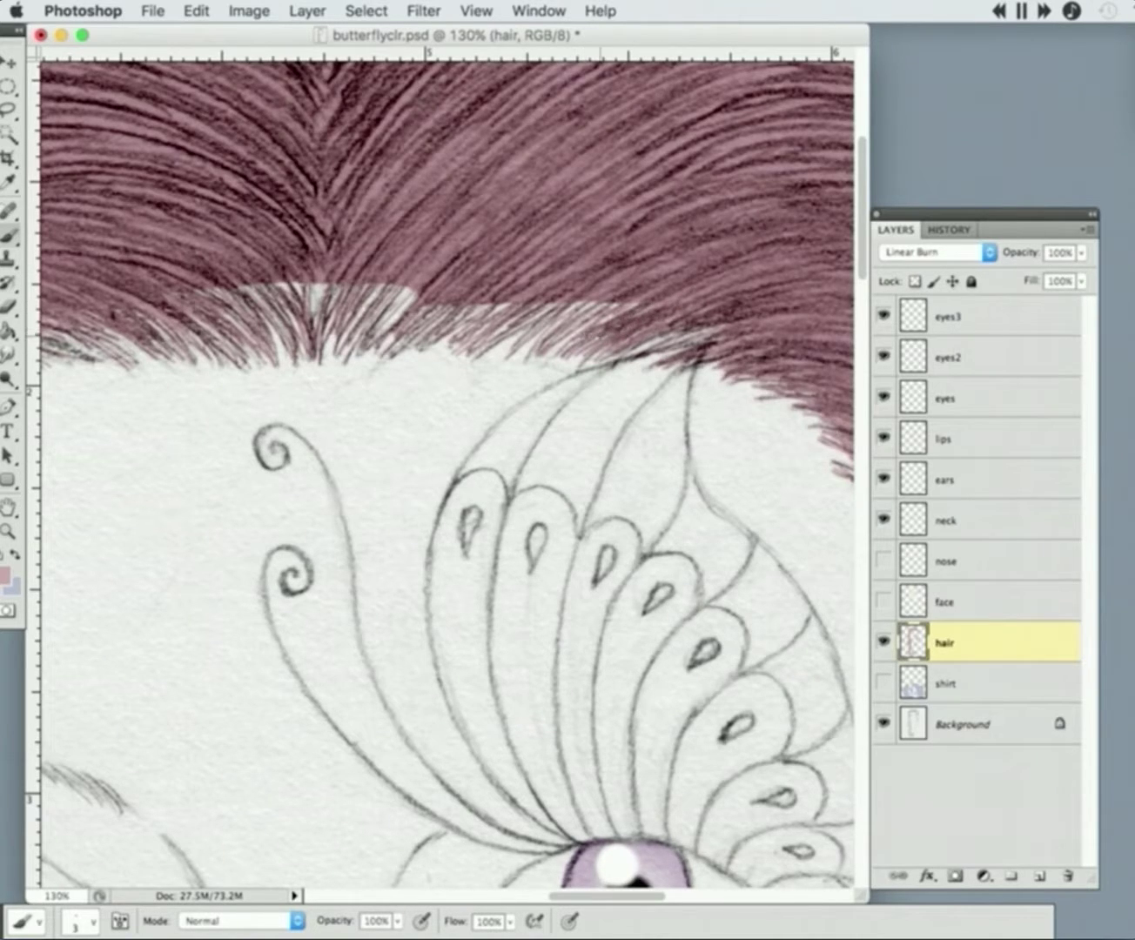
- Fill the hairline gaps from the butterfly wing's tip across the forehead to the notch beside the parting
{"action": "scroll", "coordinate": [445, 470], "scroll_direction": "left", "scroll_amount": 3}
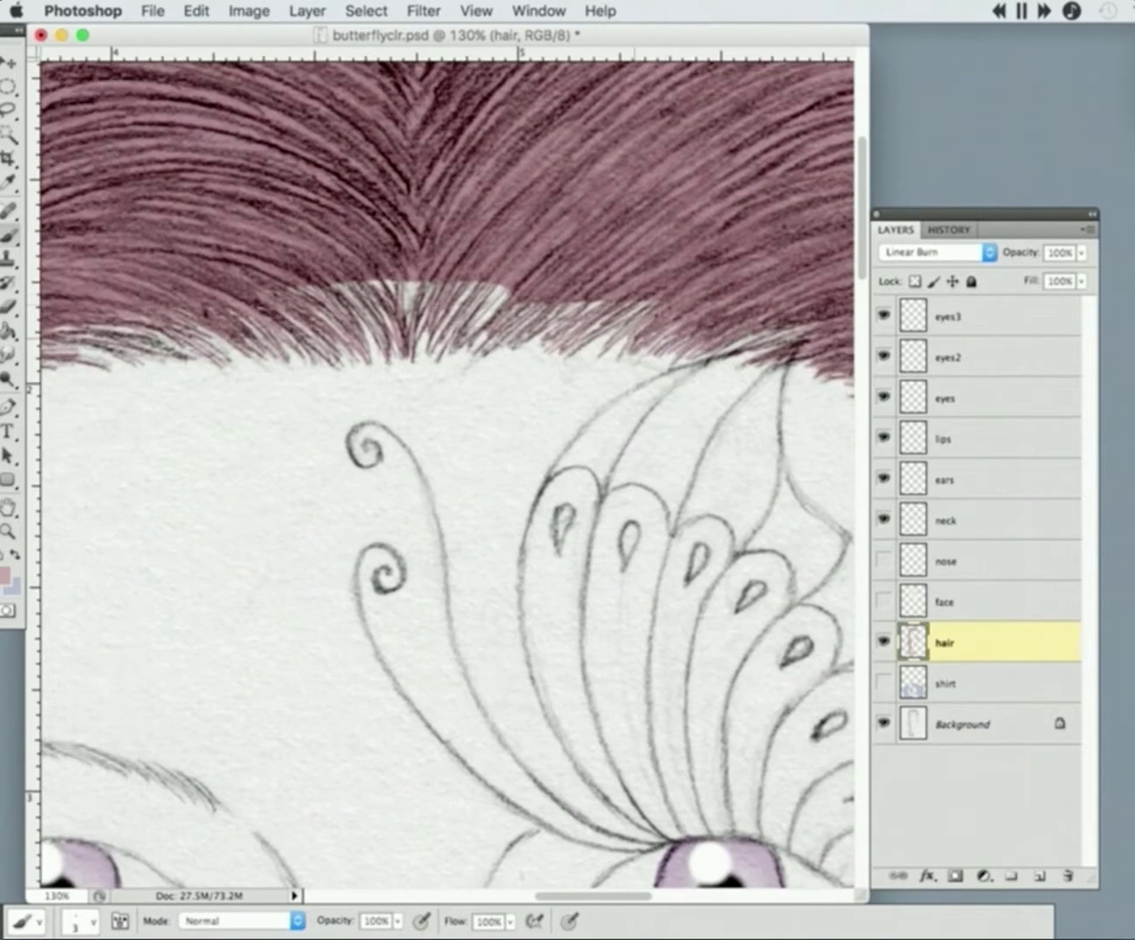
{"action": "left_click_drag", "start_coordinate": [566, 349], "coordinate": [613, 321]}
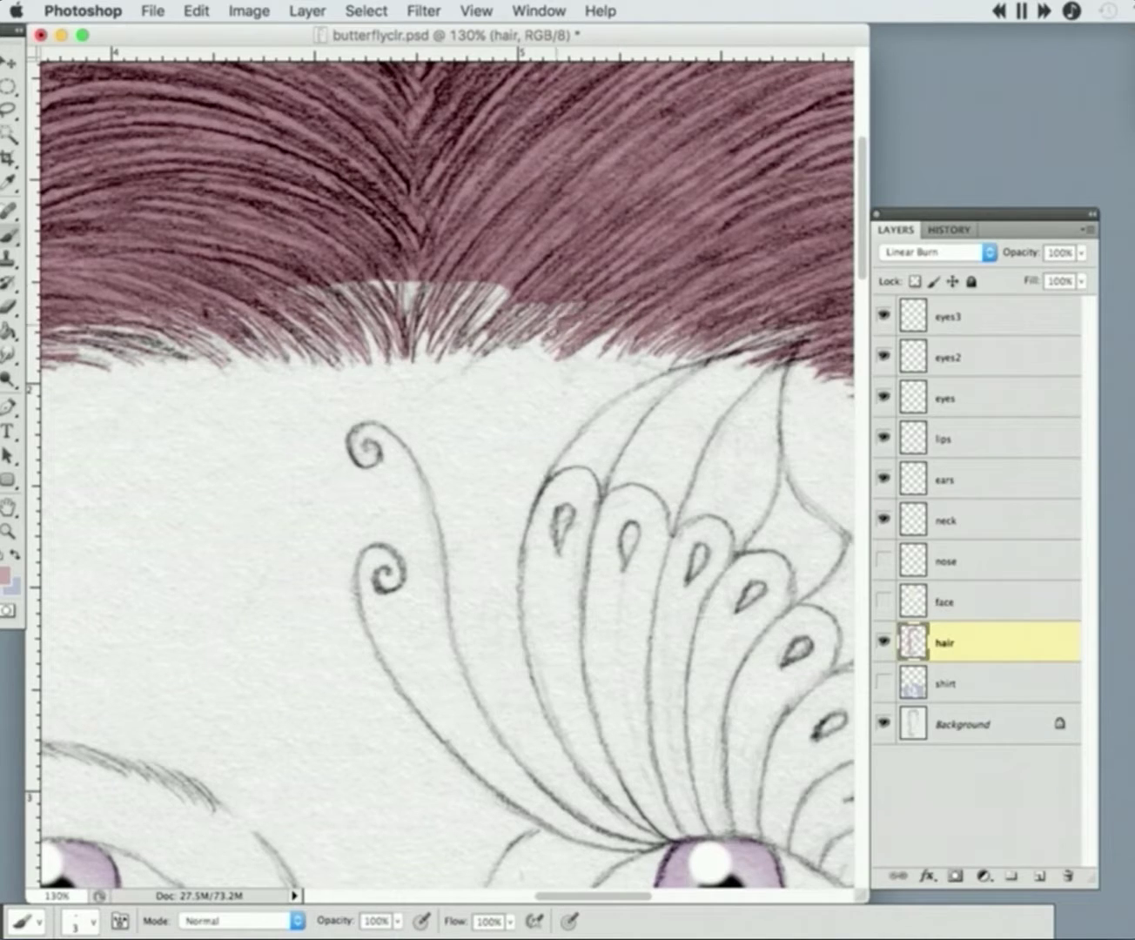
{"action": "left_click_drag", "start_coordinate": [550, 349], "coordinate": [510, 307]}
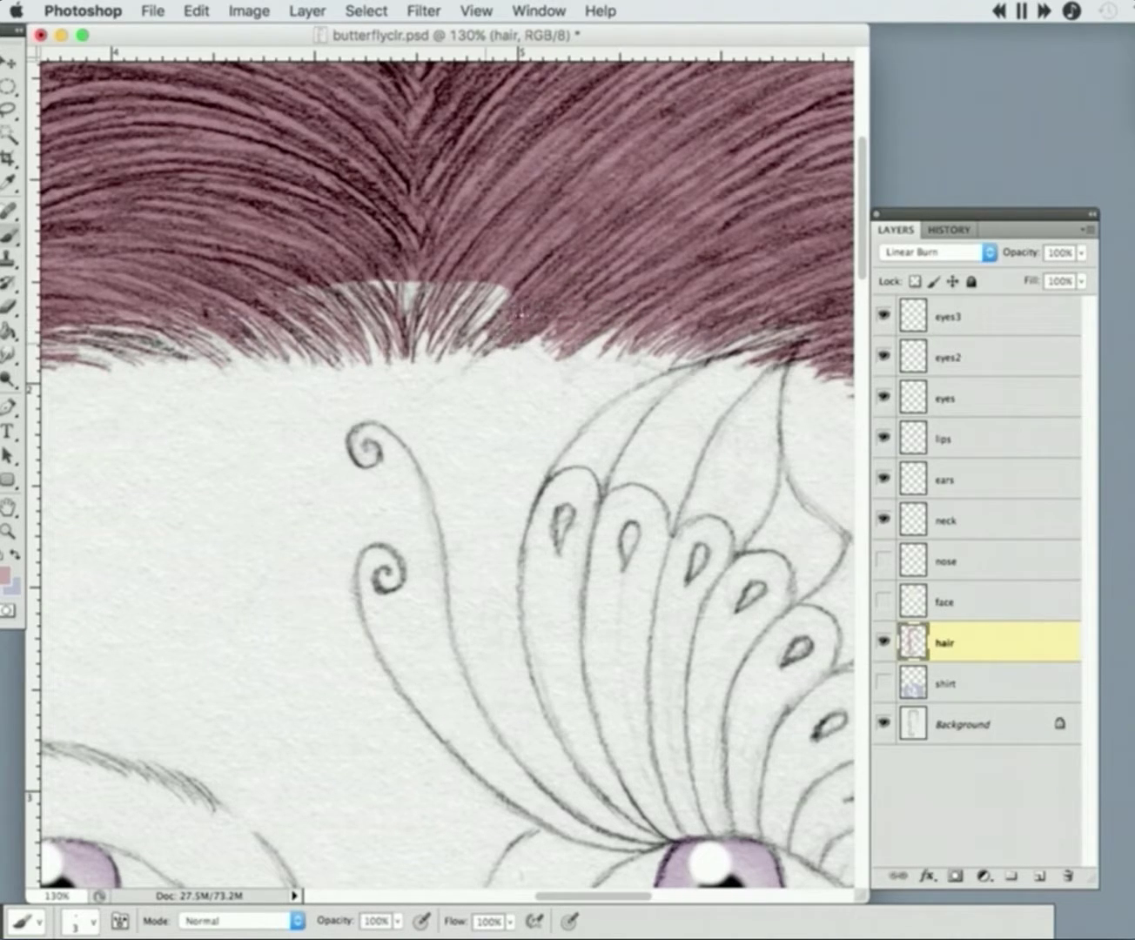
- Fill the uncoloured gaps between the strands along the forehead hairline on the hair layer with a fine 3 px brush
{"action": "scroll", "coordinate": [446, 467], "scroll_direction": "left", "scroll_amount": 3}
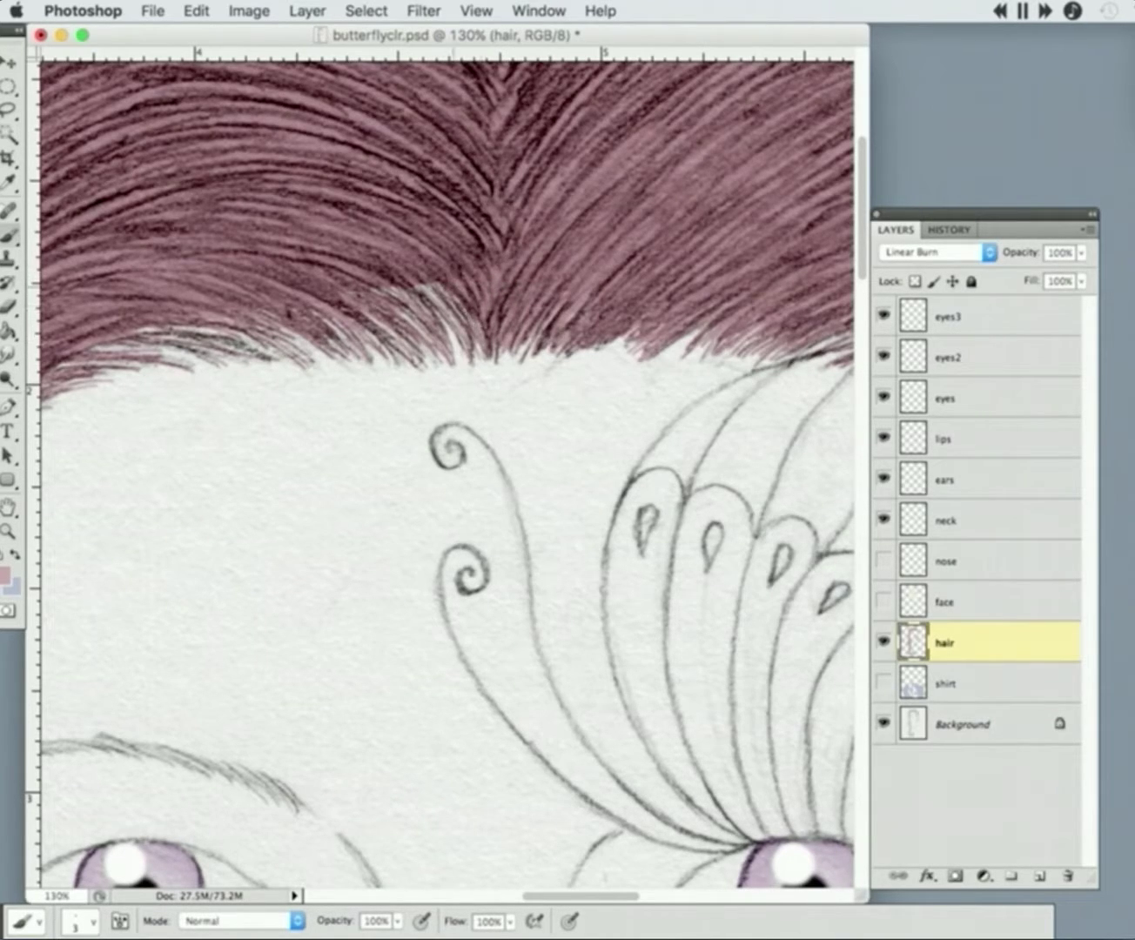
{"action": "scroll", "coordinate": [411, 280], "scroll_direction": "left", "scroll_amount": 4}
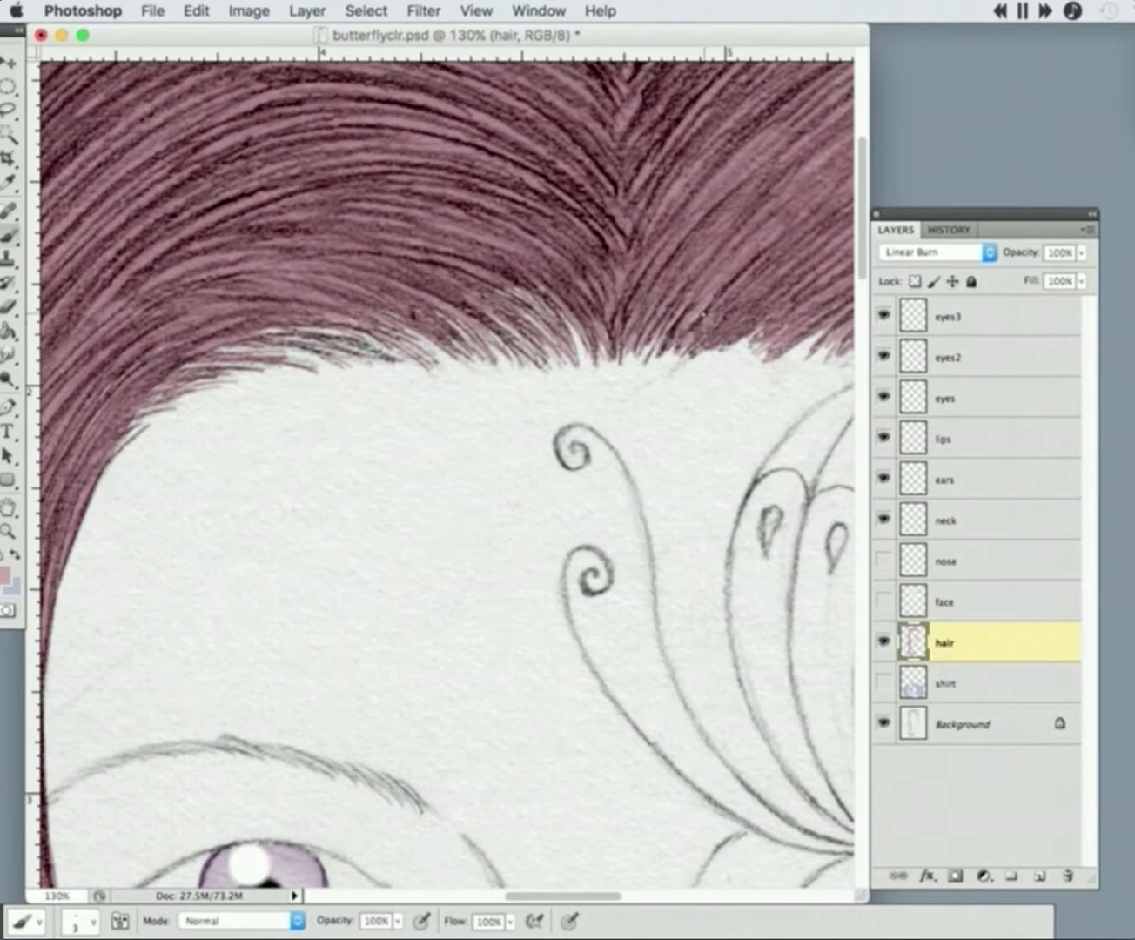
{"action": "left_click", "coordinate": [949, 229]}
{"action": "left_click", "coordinate": [975, 664]}
{"action": "left_click", "coordinate": [895, 229]}
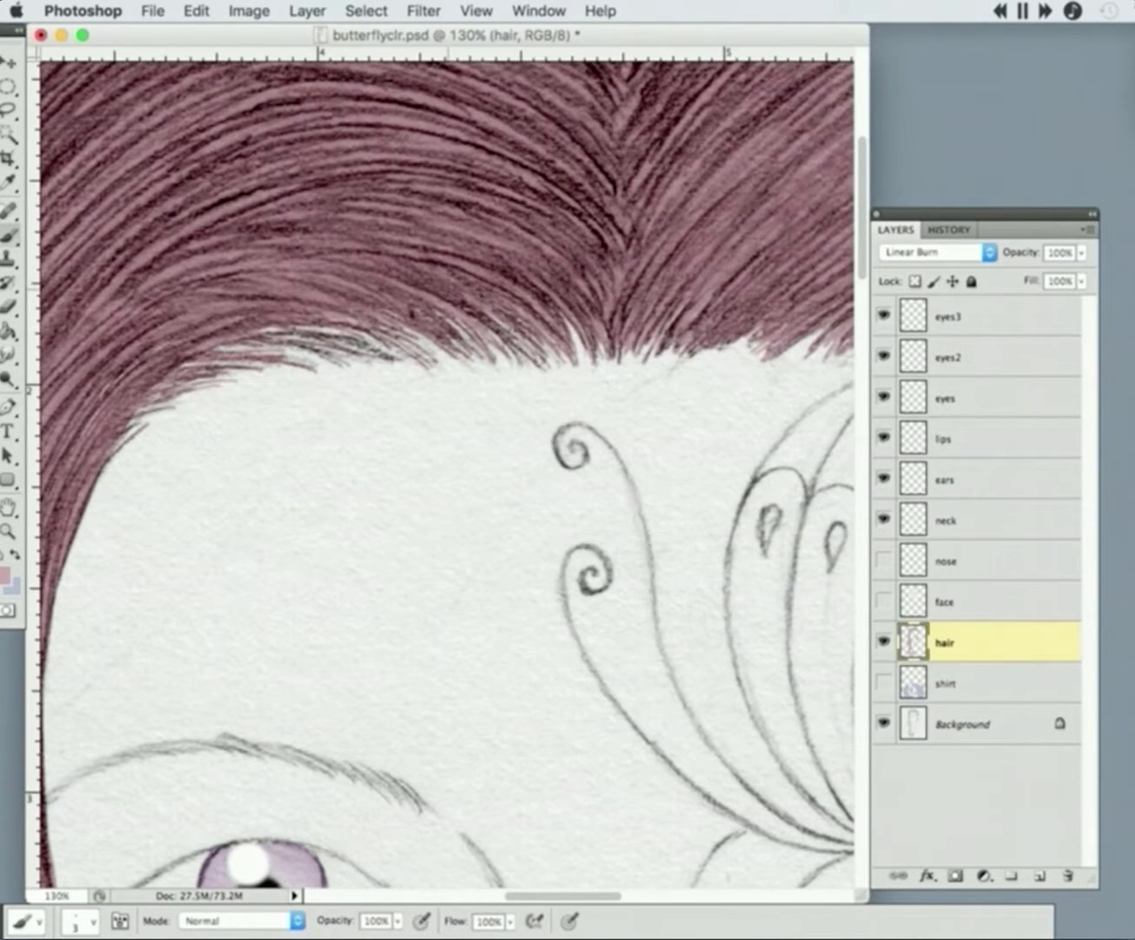
{"action": "scroll", "coordinate": [371, 301], "scroll_direction": "left", "scroll_amount": 5}
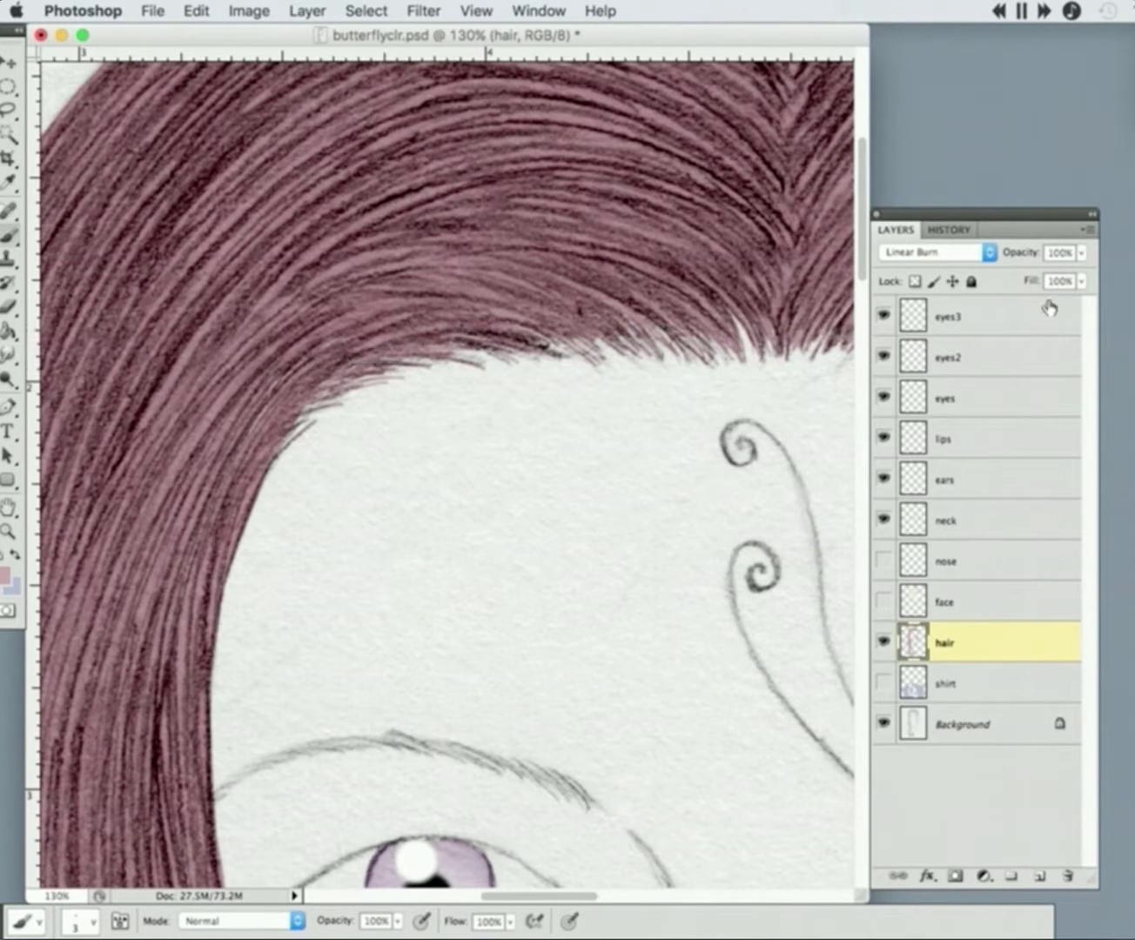
- Set the brush size to 25 px and load the hair layer's outline as a selection
{"action": "left_click", "coordinate": [93, 921]}
{"action": "left_click_drag", "start_coordinate": [34, 689], "coordinate": [201, 689]}
{"action": "key", "text": "Return"}
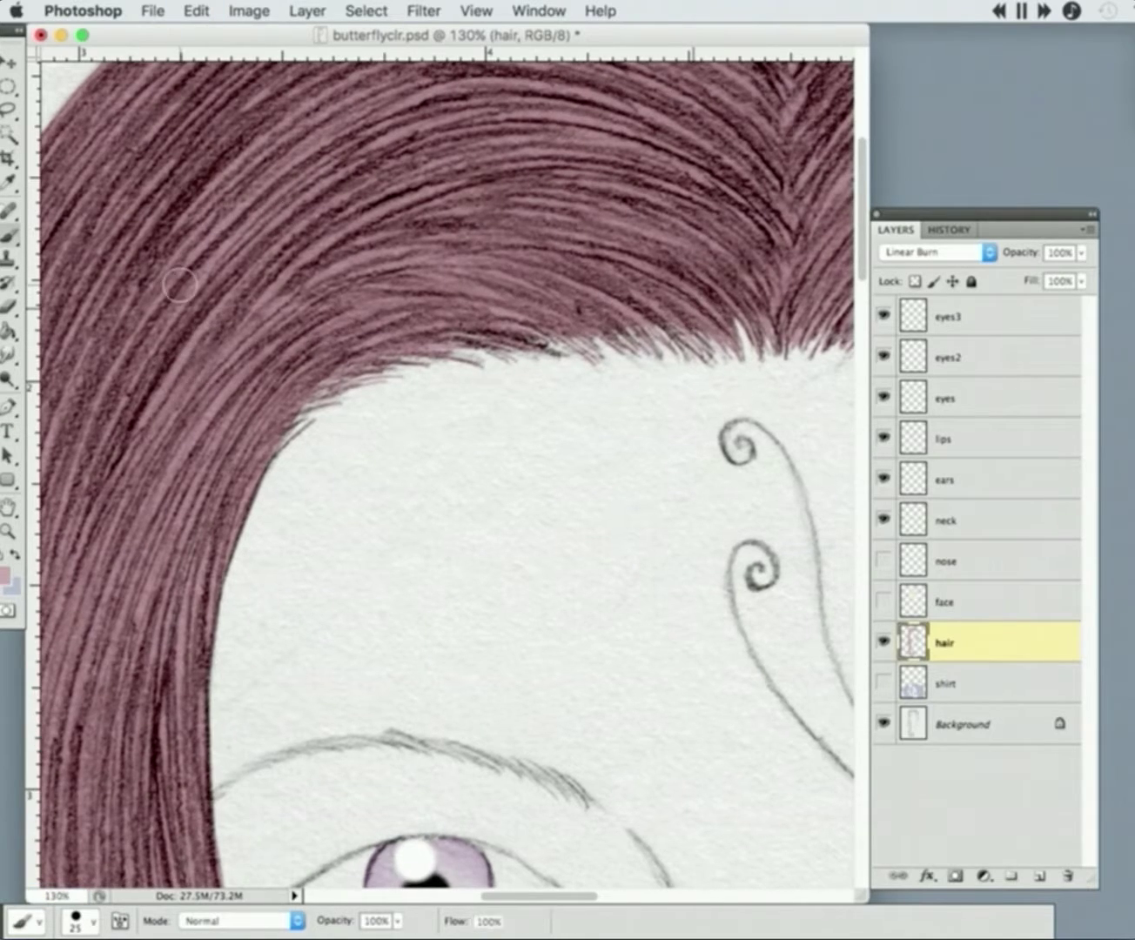
{"action": "key", "text": "super+minus"}
{"action": "scroll", "coordinate": [640, 393], "scroll_direction": "down", "scroll_amount": 2}
{"action": "scroll", "coordinate": [640, 392], "scroll_direction": "left", "scroll_amount": 1}
{"action": "scroll", "coordinate": [559, 256], "scroll_direction": "up", "scroll_amount": 6}
{"action": "scroll", "coordinate": [559, 255], "scroll_direction": "right", "scroll_amount": 6}
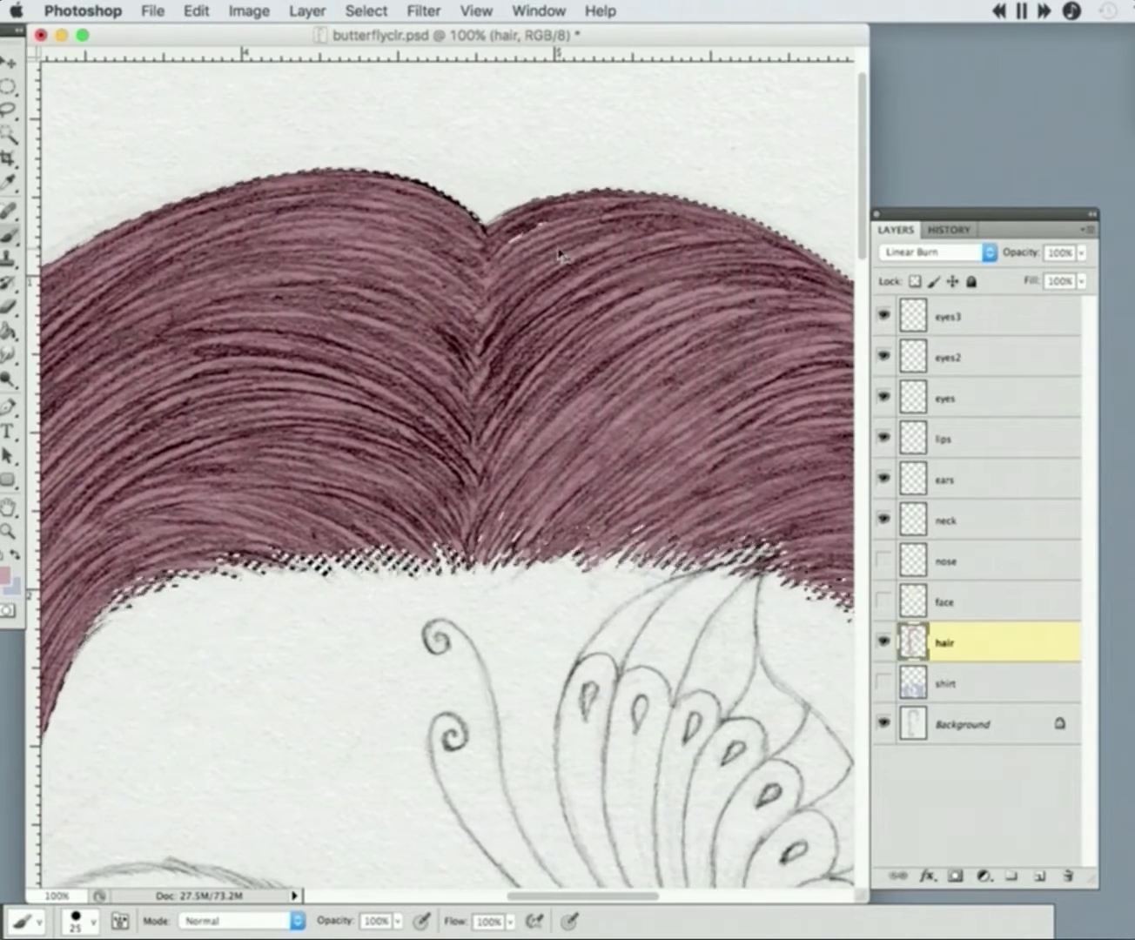
- Check the hair's edges from the crown down past the ear for uncoloured spots, and clear the selection
{"action": "scroll", "coordinate": [733, 468], "scroll_direction": "right", "scroll_amount": 6}
{"action": "scroll", "coordinate": [734, 468], "scroll_direction": "down", "scroll_amount": 3}
{"action": "scroll", "coordinate": [732, 635], "scroll_direction": "down", "scroll_amount": 10}
{"action": "scroll", "coordinate": [731, 636], "scroll_direction": "right", "scroll_amount": 2}
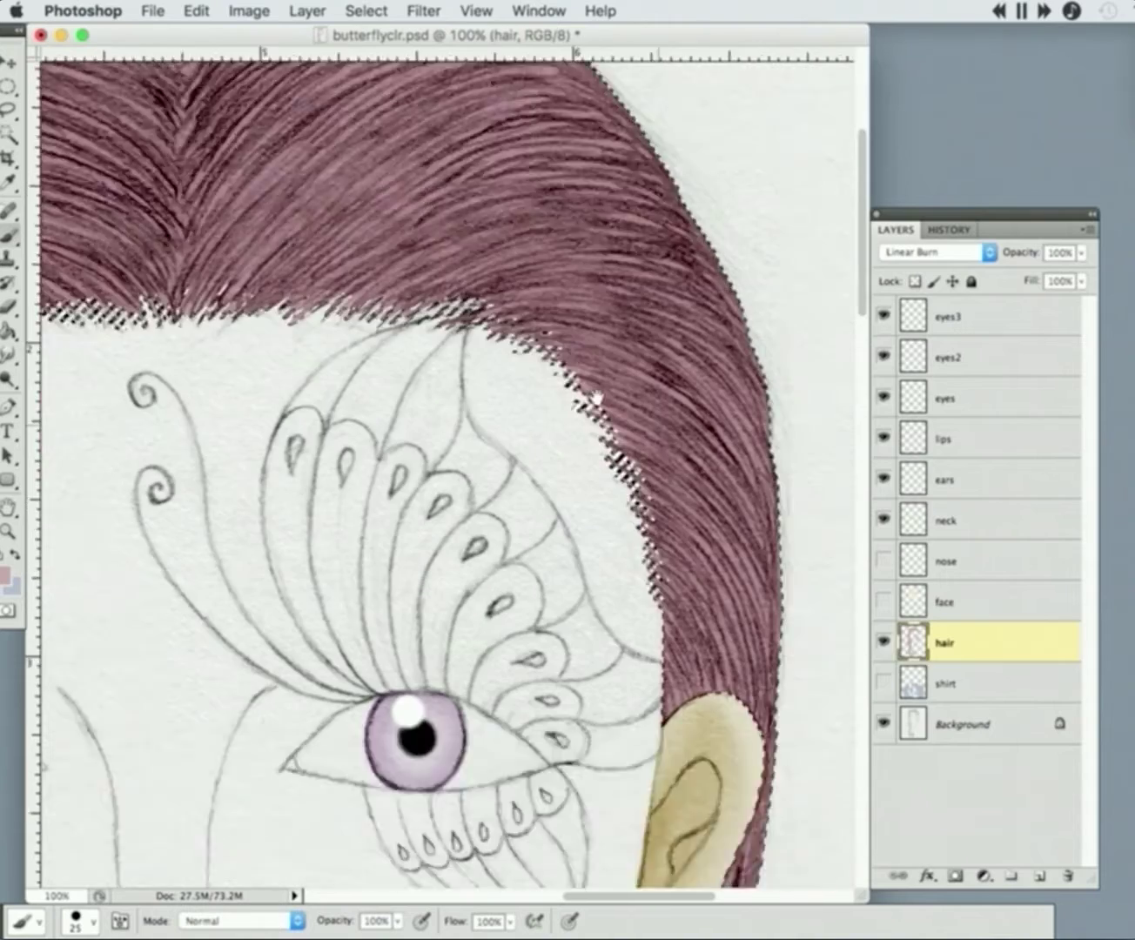
{"action": "scroll", "coordinate": [628, 584], "scroll_direction": "up", "scroll_amount": 4}
{"action": "key", "text": "ctrl+d"}
{"action": "scroll", "coordinate": [627, 583], "scroll_direction": "down", "scroll_amount": 5}
- Try to erase the stray colour along the hair's lower outer edge beside the neck with the Eraser
{"action": "key", "text": "e"}
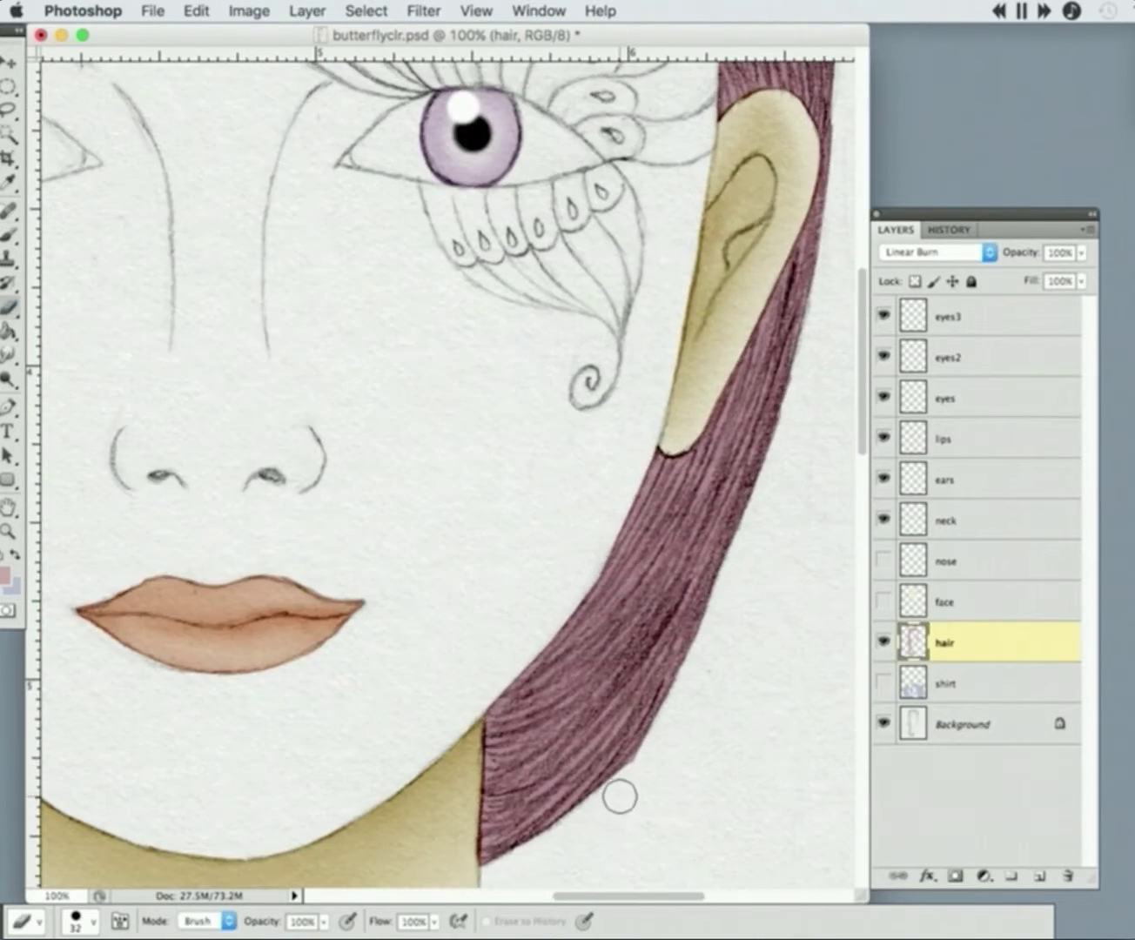
{"action": "left_click_drag", "start_coordinate": [679, 705], "coordinate": [628, 789]}
{"action": "left_click", "coordinate": [948, 229]}
{"action": "key", "text": "ctrl+z"}
{"action": "left_click", "coordinate": [895, 229]}
- Move to the long lock beside the face and reduce the eraser size to 17 px
{"action": "scroll", "coordinate": [677, 720], "scroll_direction": "left", "scroll_amount": 12}
{"action": "scroll", "coordinate": [677, 718], "scroll_direction": "down", "scroll_amount": 2}
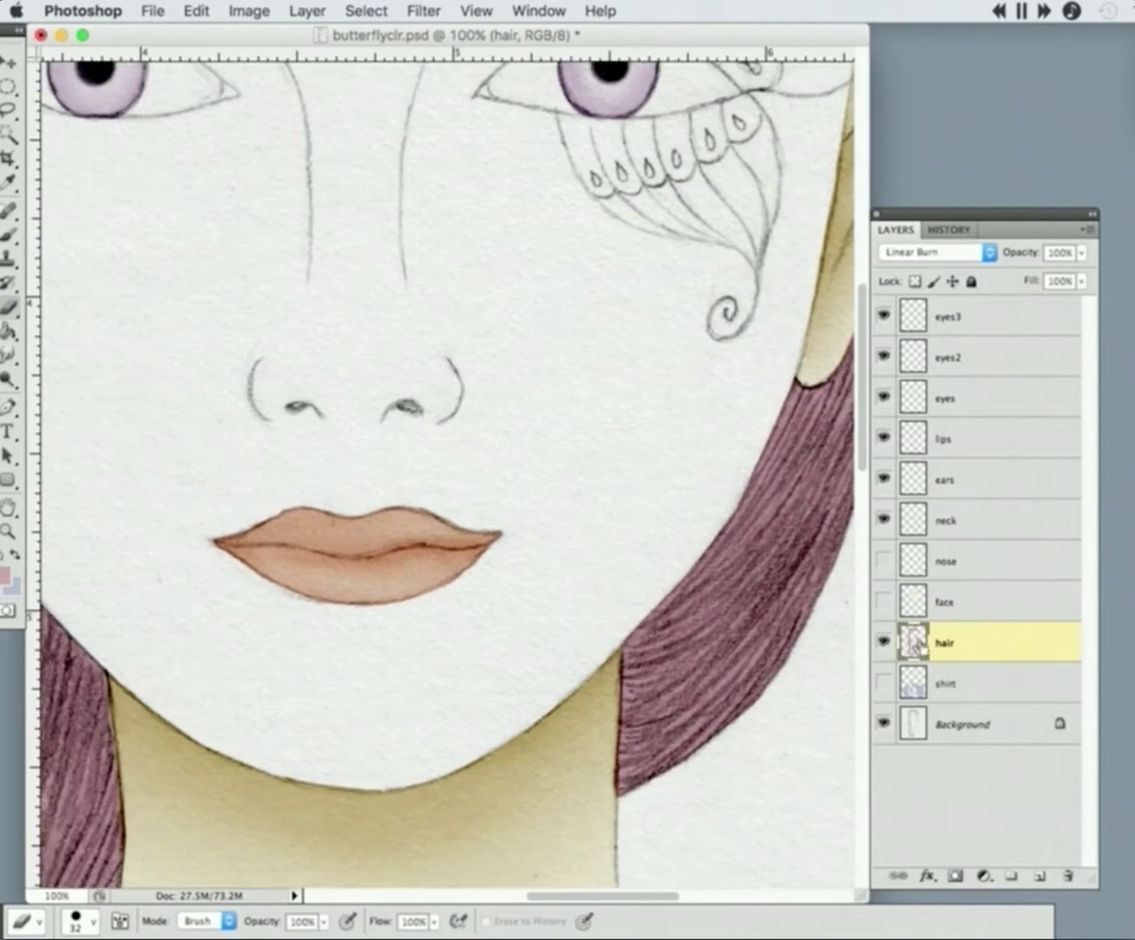
{"action": "left_click_drag", "start_coordinate": [380, 329], "coordinate": [372, 485]}
{"action": "key", "text": "b"}
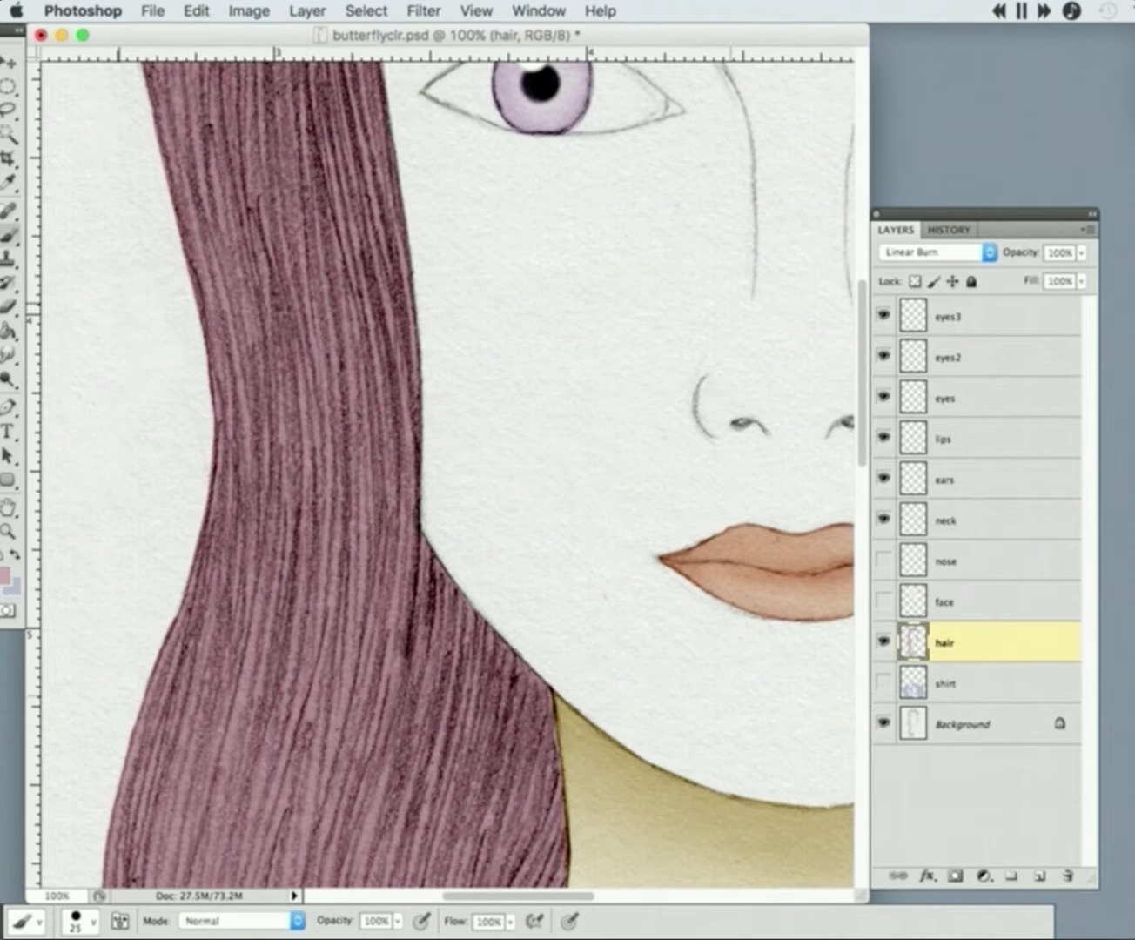
{"action": "key", "text": "e"}
{"action": "right_click", "coordinate": [170, 608]}
{"action": "key", "text": "Escape"}
- Load the hair layer as a selection, go over the lower lock and curl with the 25 px brush, and deselect
{"action": "scroll", "coordinate": [113, 784], "scroll_direction": "down", "scroll_amount": 5}
{"action": "left_click", "coordinate": [912, 641], "text": "ctrl"}
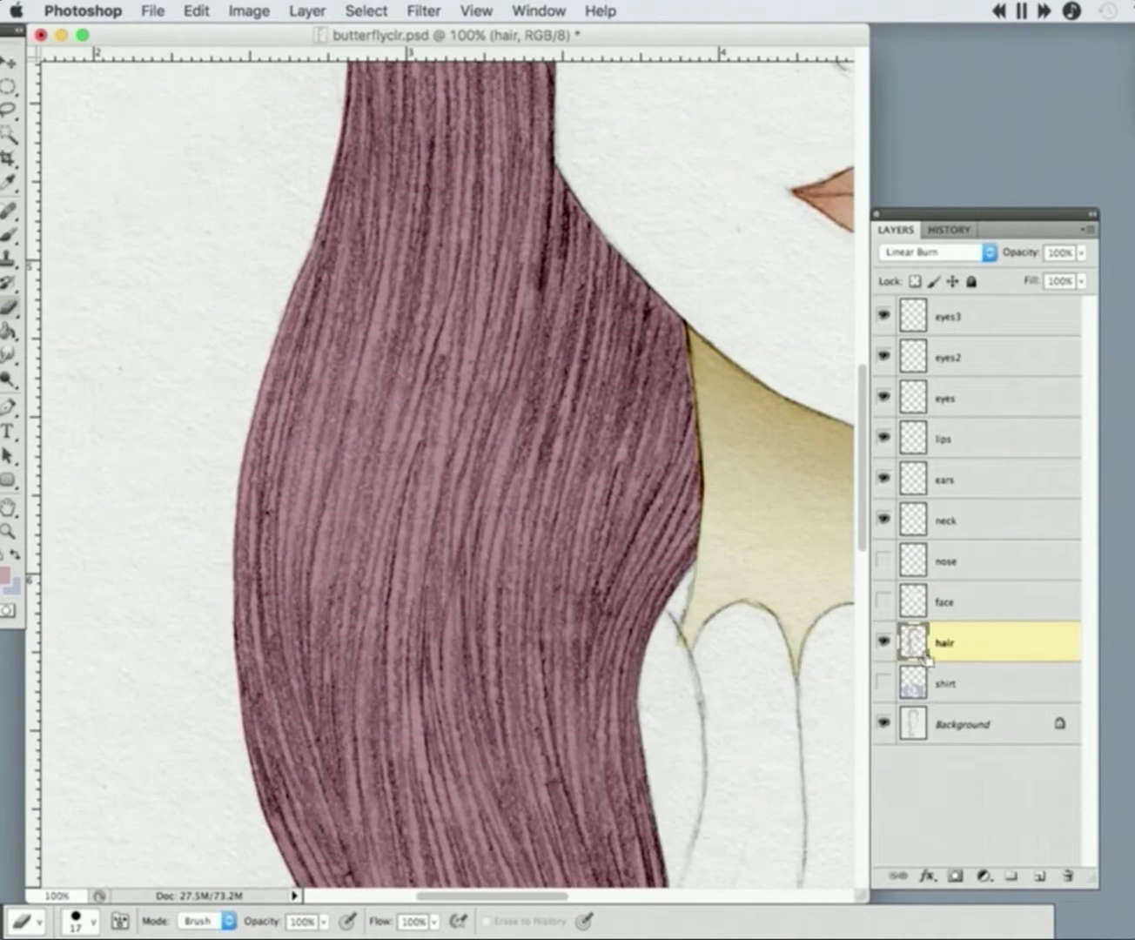
{"action": "scroll", "coordinate": [553, 329], "scroll_direction": "down", "scroll_amount": 5}
{"action": "key", "text": "b"}
{"action": "scroll", "coordinate": [425, 323], "scroll_direction": "down", "scroll_amount": 6}
{"action": "scroll", "coordinate": [424, 323], "scroll_direction": "right", "scroll_amount": 5}
{"action": "scroll", "coordinate": [425, 323], "scroll_direction": "down", "scroll_amount": 3}
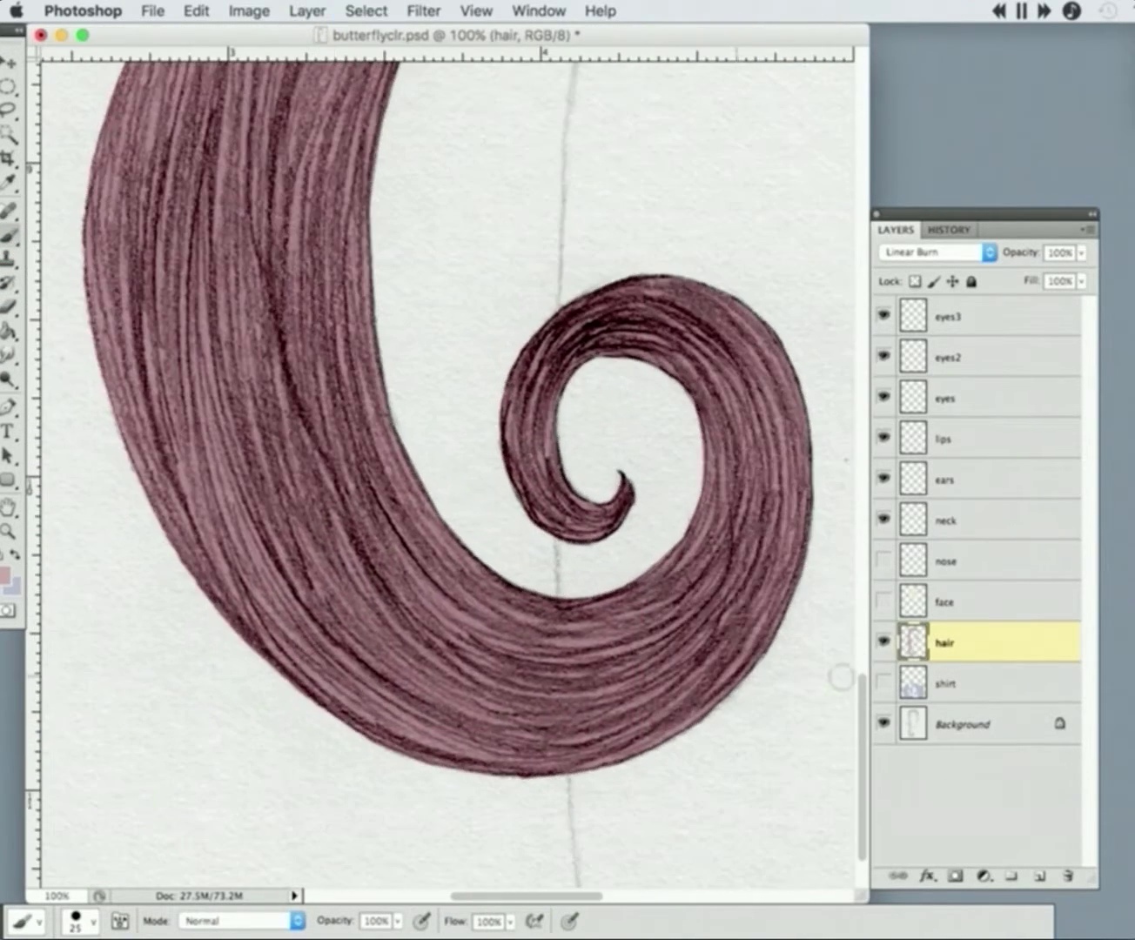
{"action": "key", "text": "ctrl+d"}
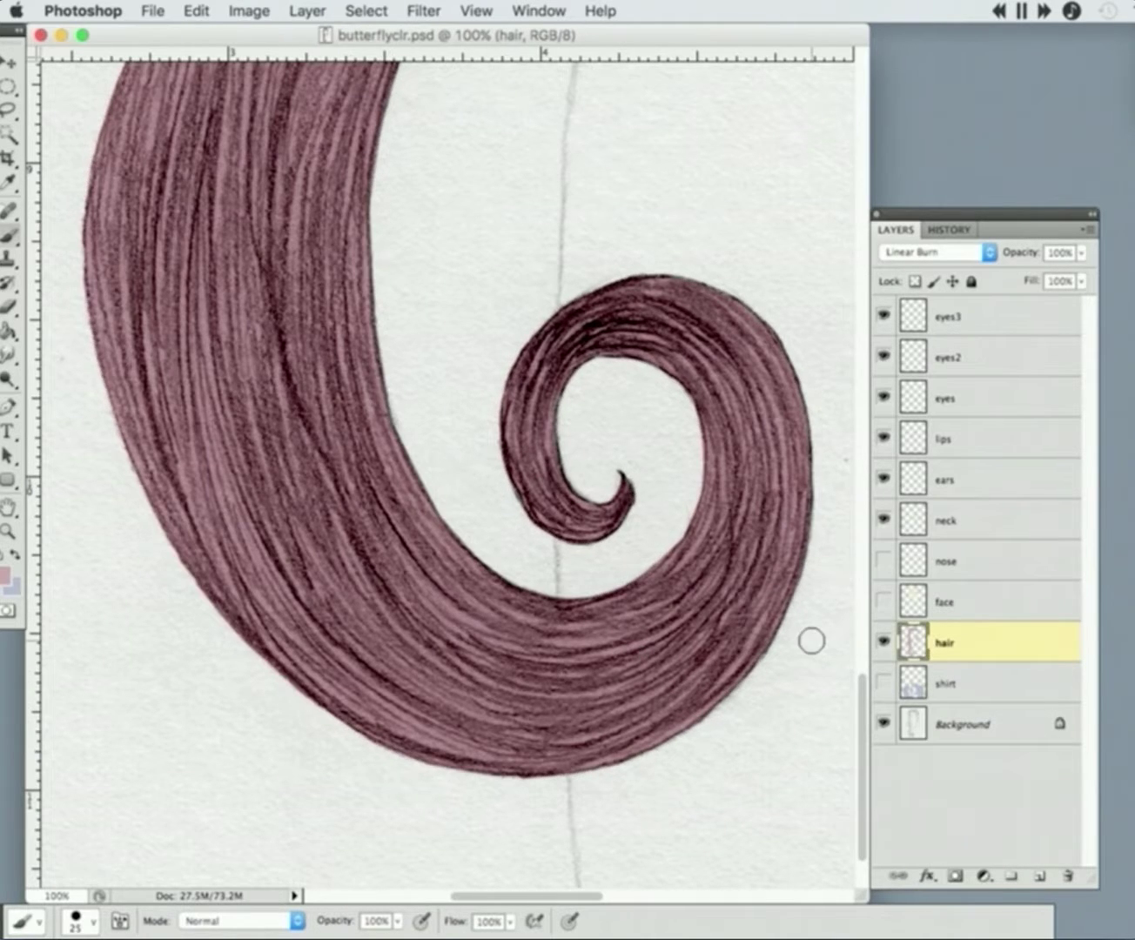
- Make the face and shirt layers visible with the whole figure in view
{"action": "key", "text": "e"}
{"action": "scroll", "coordinate": [710, 793], "scroll_direction": "up", "scroll_amount": 2}
{"action": "key", "text": "ctrl+minus"}
{"action": "key", "text": "ctrl+minus"}
{"action": "scroll", "coordinate": [581, 637], "scroll_direction": "up", "scroll_amount": 5}
{"action": "key", "text": "ctrl+minus"}
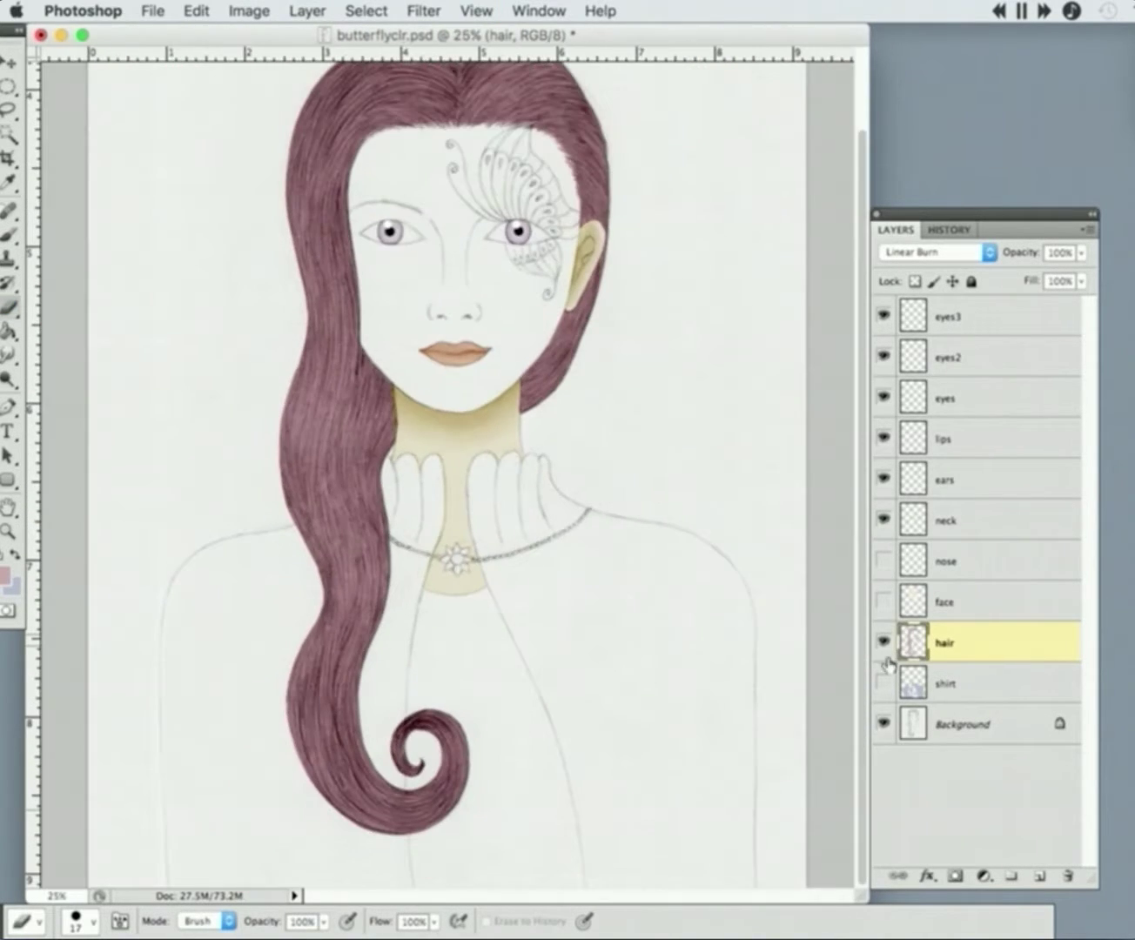
{"action": "left_click", "coordinate": [883, 599]}
{"action": "left_click", "coordinate": [884, 683]}
{"action": "key", "text": "ctrl+plus"}
{"action": "key", "text": "v"}
{"action": "key", "text": "ctrl+m"}
{"action": "key", "text": "Escape"}
- Load the hair as a selection and erase the shirt colour under the long lock on the shirt layer with a 53 px eraser
{"action": "scroll", "coordinate": [435, 435], "scroll_direction": "down", "scroll_amount": 6}
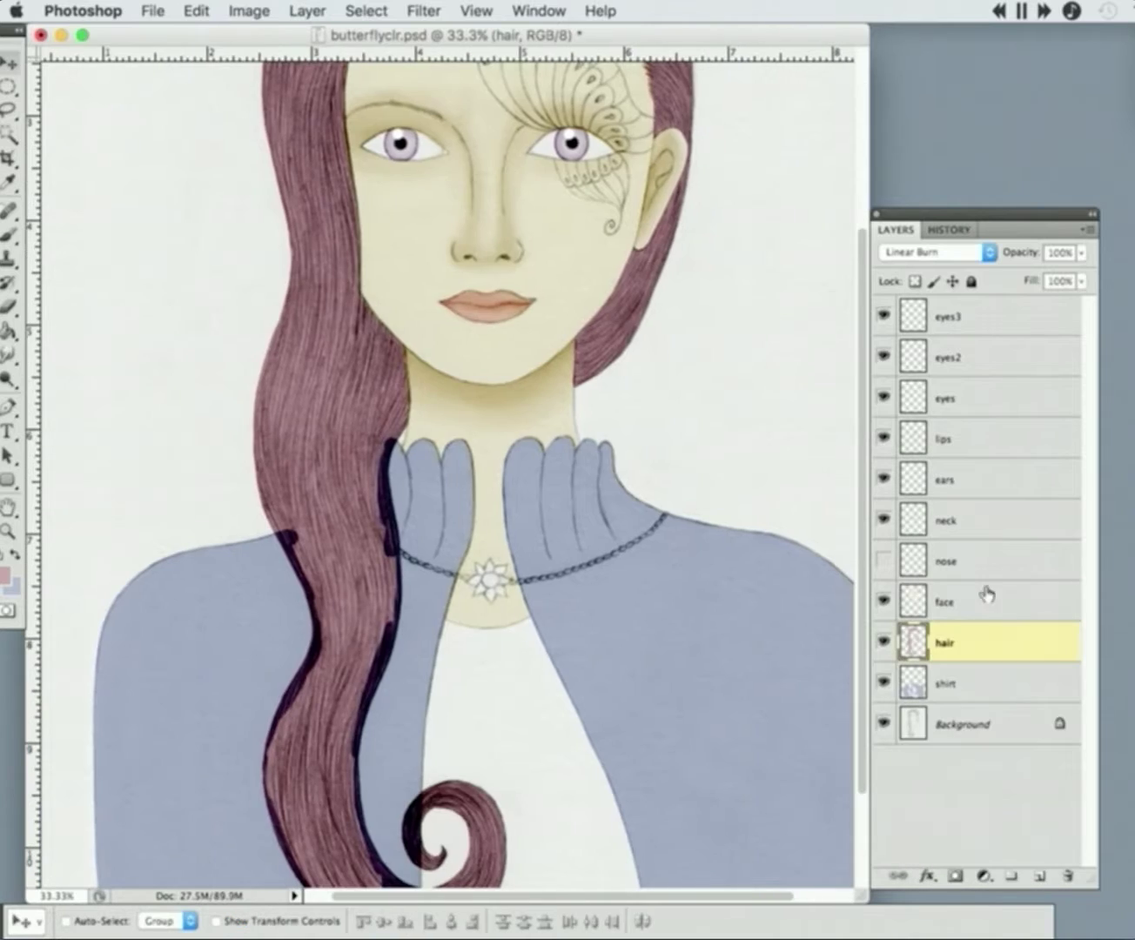
{"action": "left_click", "coordinate": [913, 640], "text": "ctrl"}
{"action": "left_click", "coordinate": [958, 682]}
{"action": "left_click", "coordinate": [476, 10]}
{"action": "left_click", "coordinate": [482, 329]}
{"action": "key", "text": "e"}
{"action": "left_click", "coordinate": [74, 922]}
{"action": "mouse_move", "coordinate": [397, 327]}
{"action": "left_mouse_down"}
{"action": "mouse_move", "coordinate": [376, 571]}
{"action": "mouse_move", "coordinate": [338, 677]}
{"action": "mouse_move", "coordinate": [418, 787]}
{"action": "left_mouse_up"}
{"action": "mouse_move", "coordinate": [321, 789]}
{"action": "left_mouse_down"}
{"action": "mouse_move", "coordinate": [317, 548]}
{"action": "mouse_move", "coordinate": [294, 523]}
{"action": "left_mouse_up"}
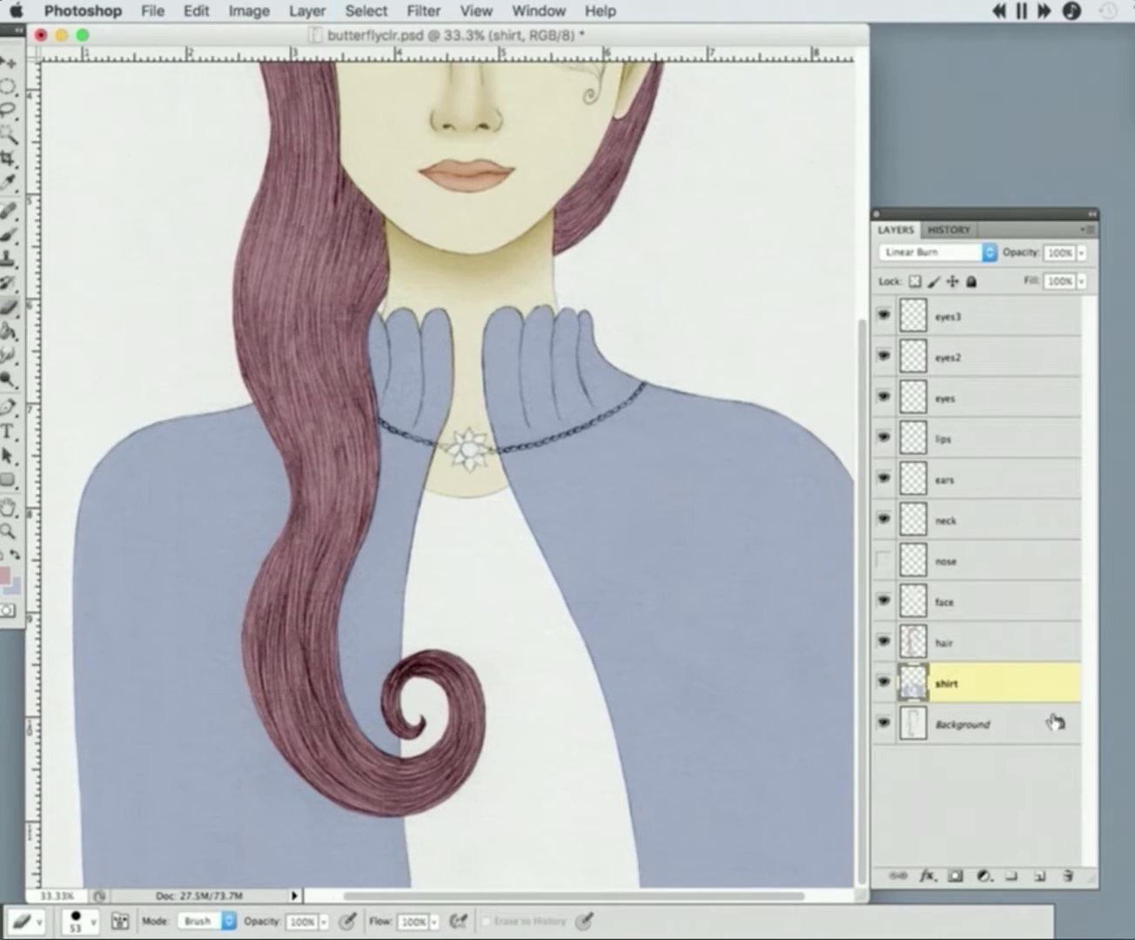
{"action": "key", "text": "ctrl+h"}
- Recolour the hair layer to a dark maroon with a custom Curves adjustment to the RGB and Red channels
{"action": "key", "text": "alt+bracketright"}
{"action": "left_click_drag", "start_coordinate": [734, 369], "coordinate": [698, 561]}
{"action": "key", "text": "ctrl+alt+m"}
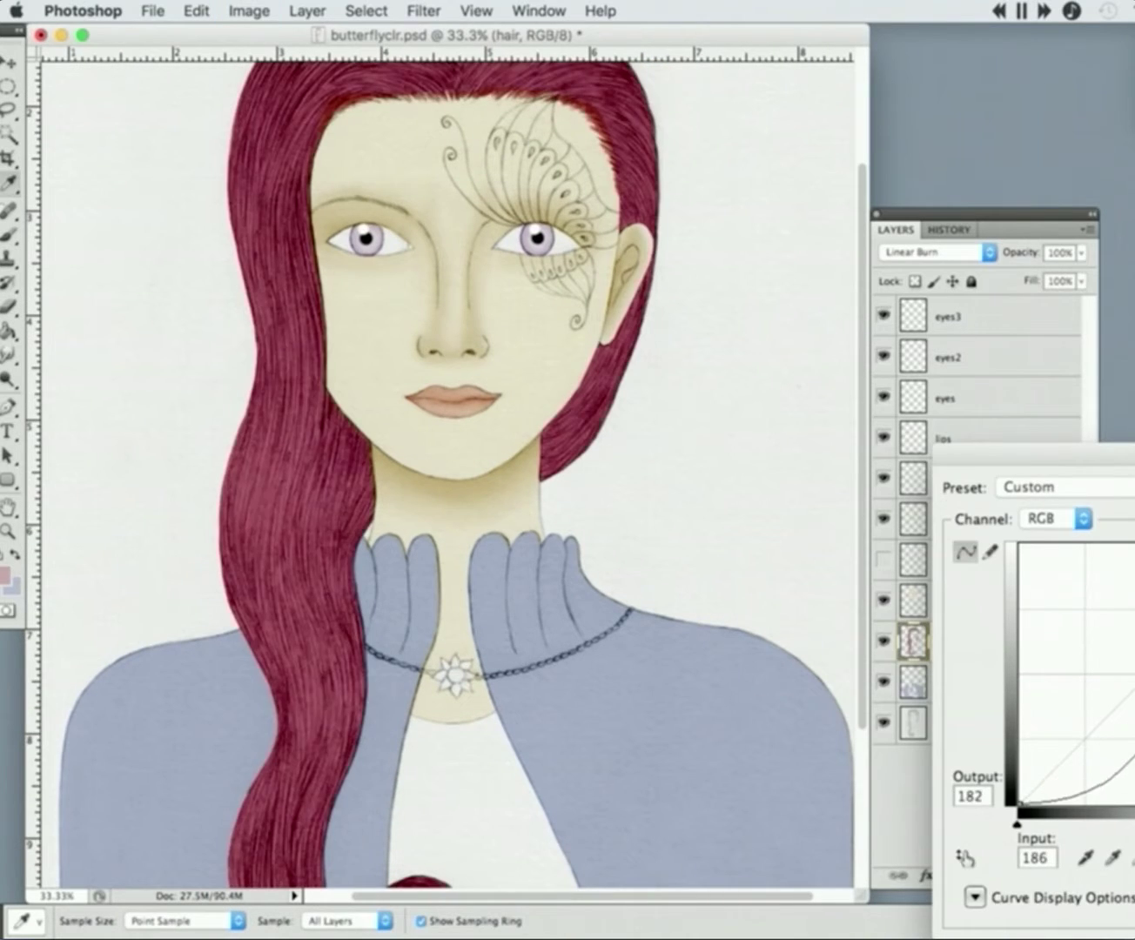
{"action": "left_click", "coordinate": [1082, 517]}
{"action": "left_click", "coordinate": [1071, 540]}
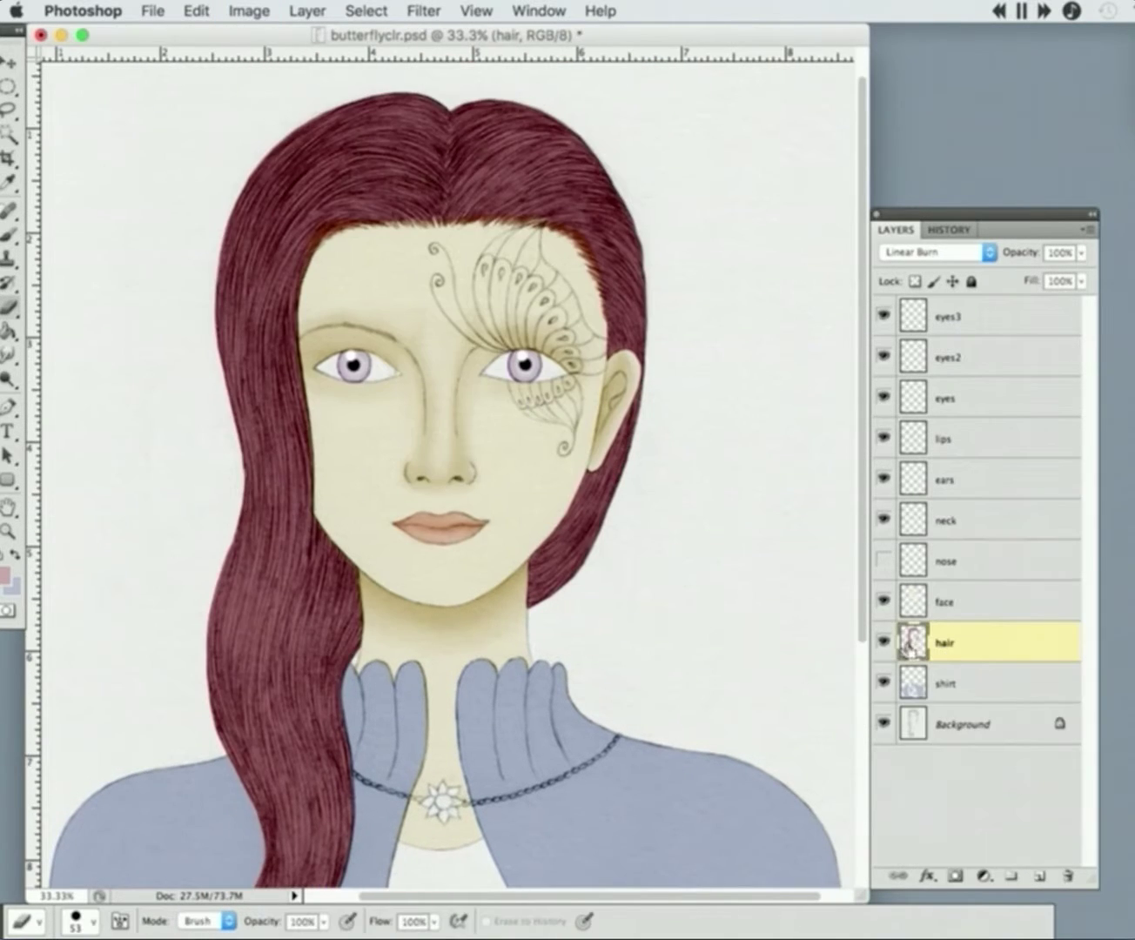
- Switch the hair layer to Normal to sample its true colour, and restore its blend mode to Linear Burn
{"action": "left_click", "coordinate": [935, 252]}
{"action": "left_click", "coordinate": [896, 291]}
{"action": "key", "text": "i"}
{"action": "left_click", "coordinate": [278, 527]}
{"action": "left_click", "coordinate": [935, 251]}
{"action": "left_click", "coordinate": [909, 331]}
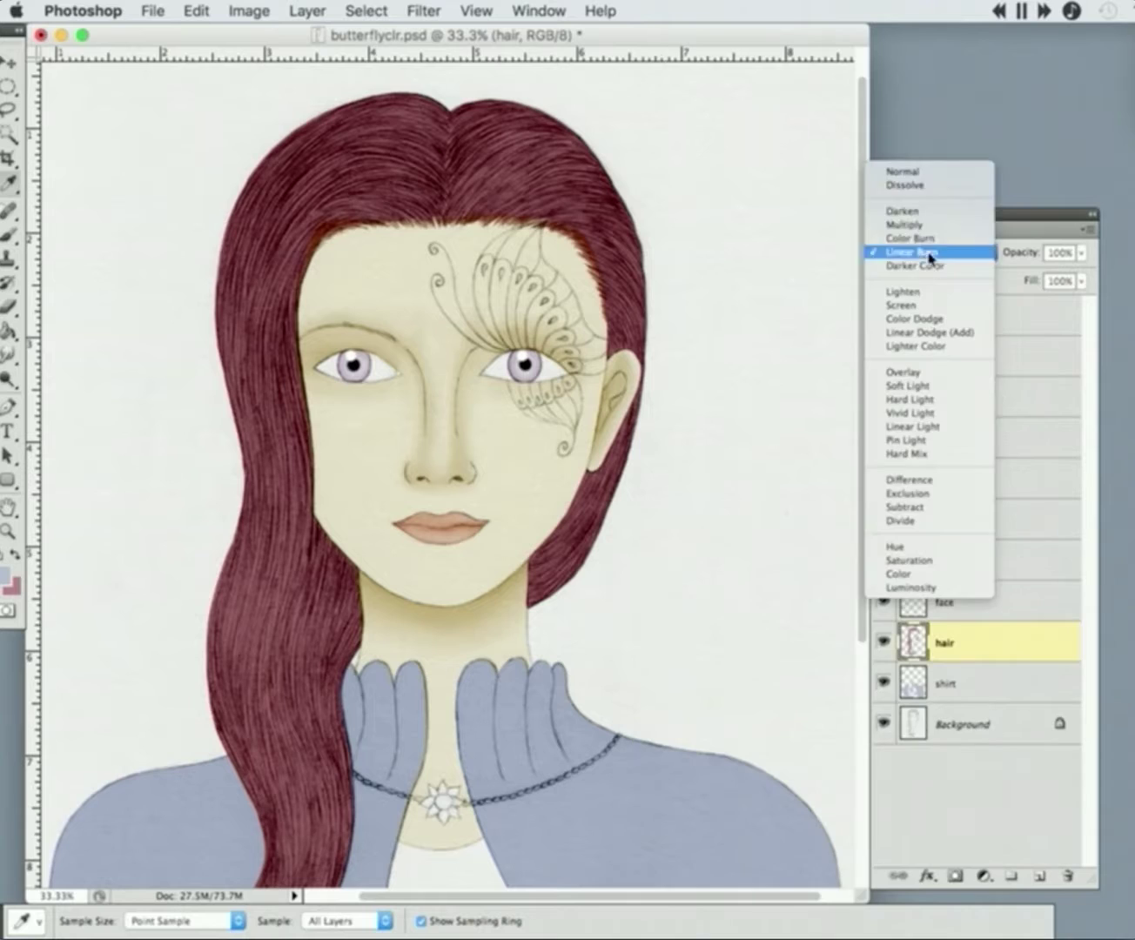
{"action": "left_click", "coordinate": [909, 173]}
{"action": "left_click", "coordinate": [935, 252]}
{"action": "left_click", "coordinate": [899, 329]}
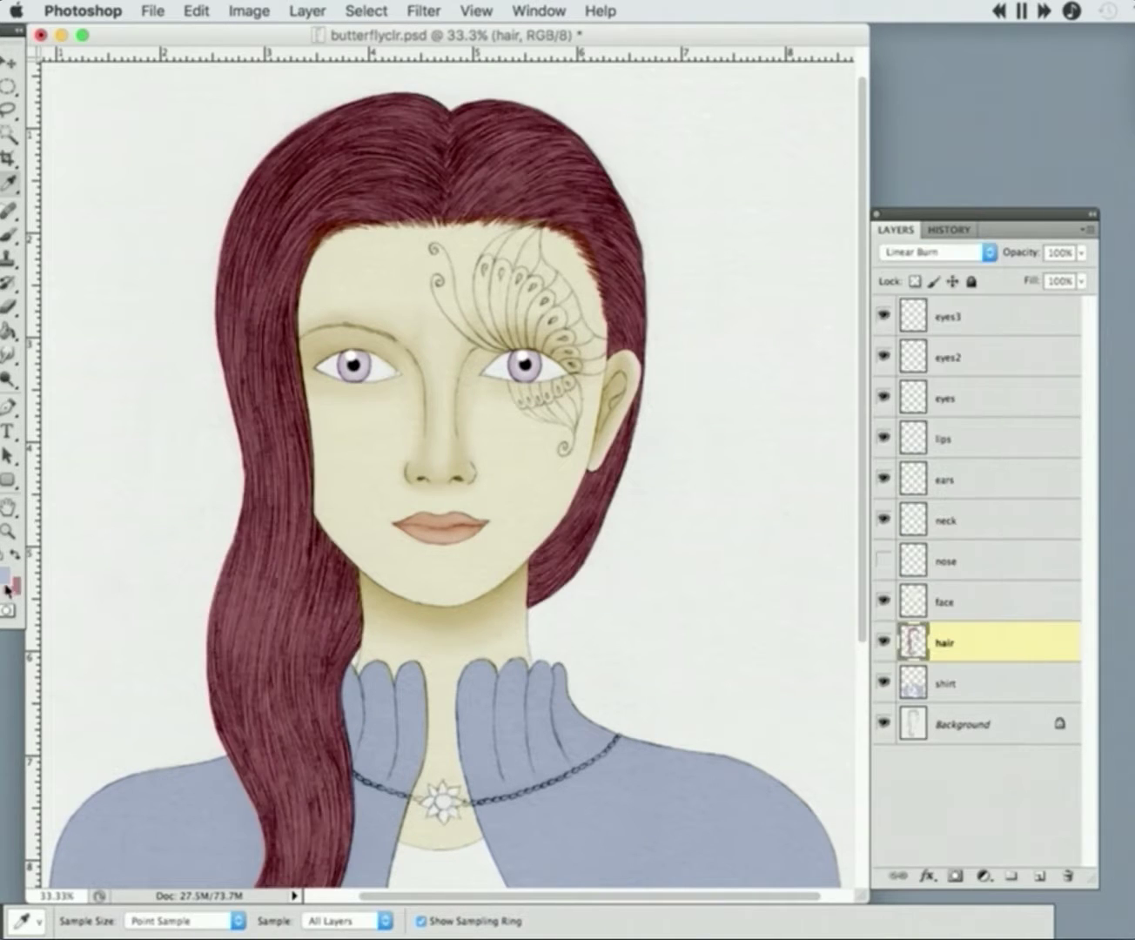
- Choose a light pink foreground colour and paint 25 px highlight strokes along the hair from the crown to the curl
{"action": "left_click", "coordinate": [903, 253]}
{"action": "left_click", "coordinate": [896, 291]}
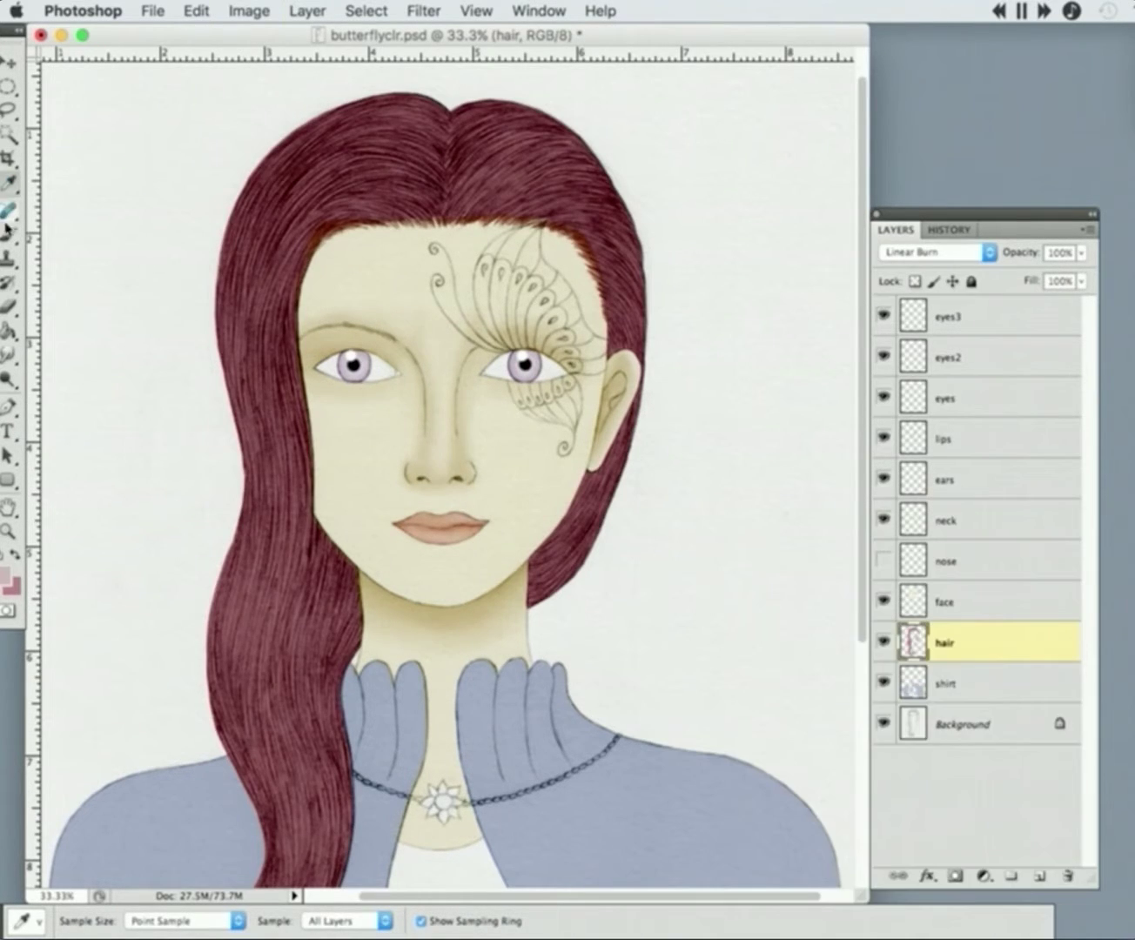
{"action": "key", "text": "b"}
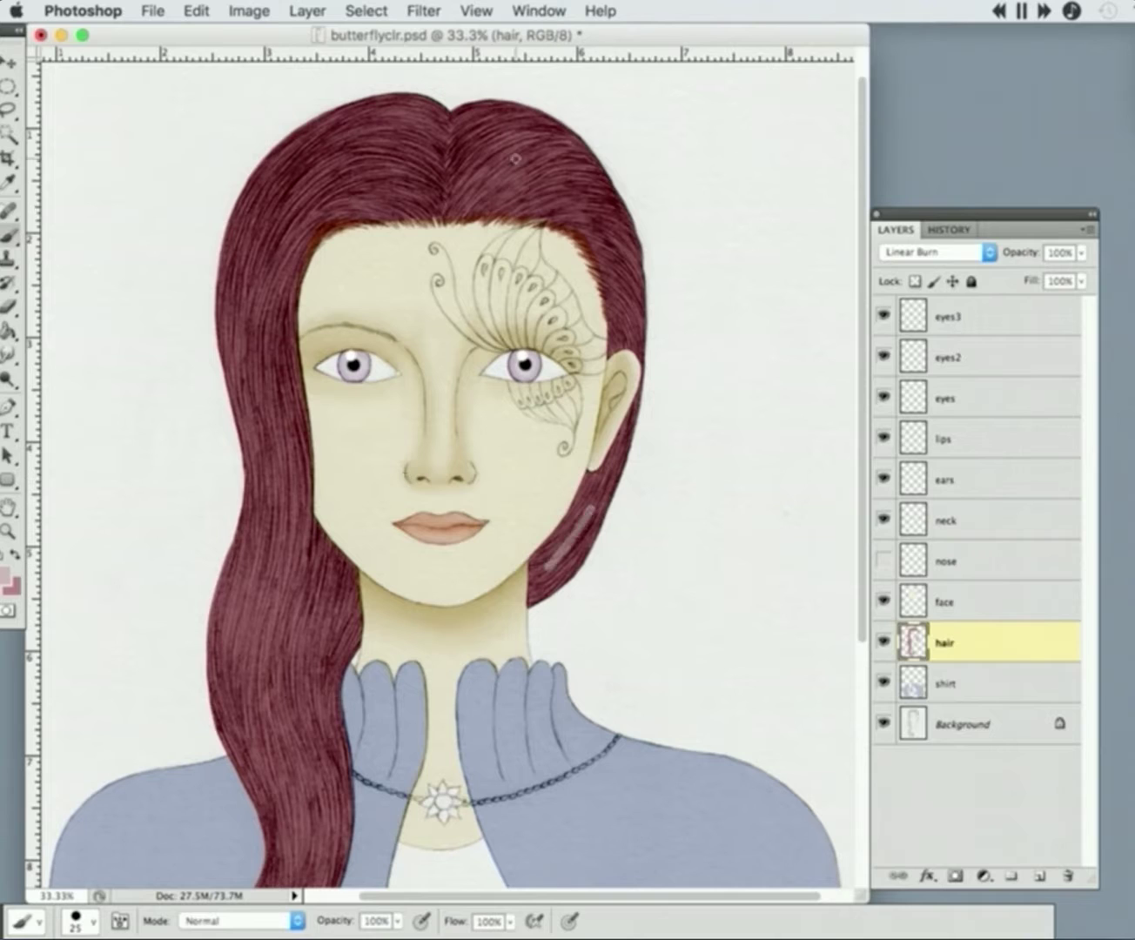
{"action": "mouse_move", "coordinate": [382, 192]}
{"action": "left_mouse_down"}
{"action": "mouse_move", "coordinate": [248, 592]}
{"action": "mouse_move", "coordinate": [240, 817]}
{"action": "left_mouse_up"}
{"action": "scroll", "coordinate": [261, 695], "scroll_direction": "down", "scroll_amount": 5}
{"action": "left_click_drag", "start_coordinate": [337, 446], "coordinate": [322, 771]}
{"action": "left_click_drag", "start_coordinate": [383, 774], "coordinate": [493, 661]}
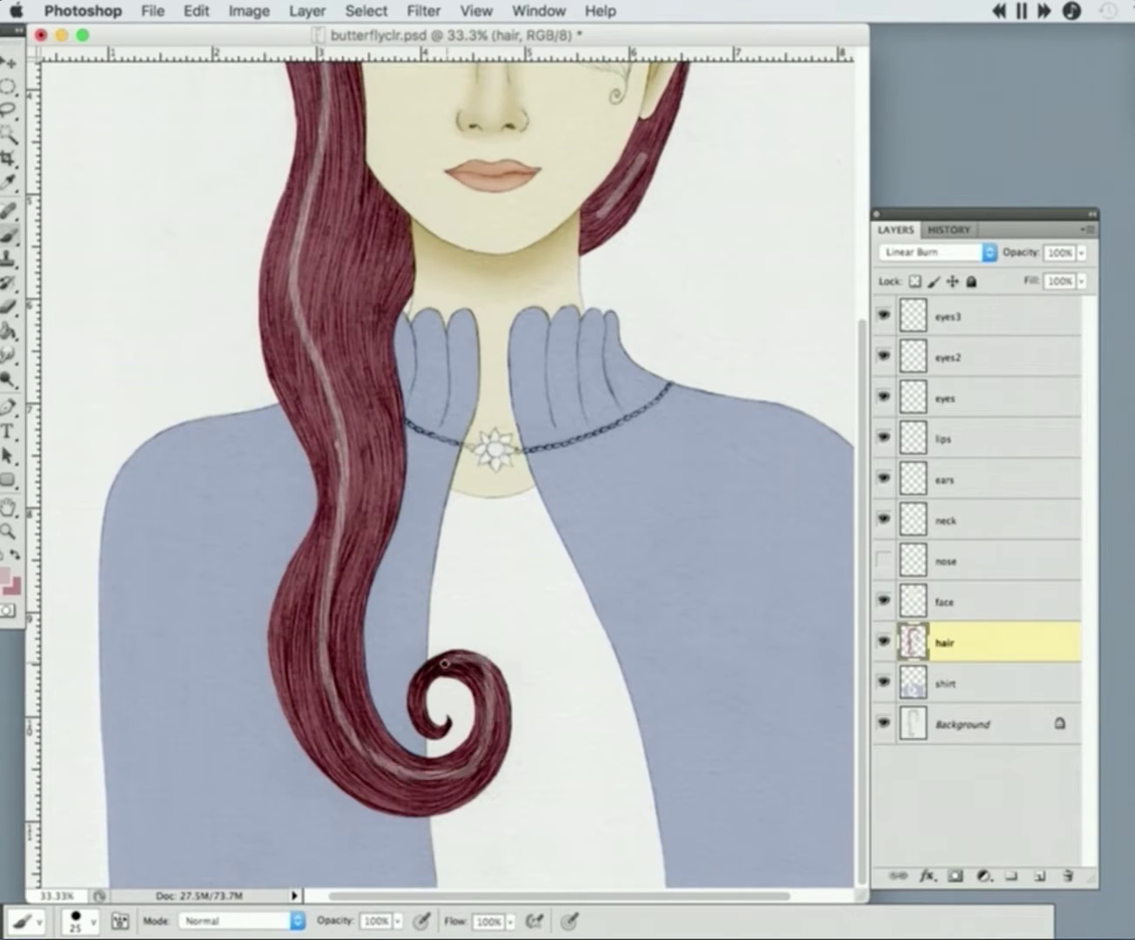
{"action": "scroll", "coordinate": [348, 609], "scroll_direction": "up", "scroll_amount": 3}
{"action": "left_click_drag", "start_coordinate": [309, 668], "coordinate": [352, 445]}
{"action": "scroll", "coordinate": [351, 445], "scroll_direction": "up", "scroll_amount": 3}
- Blend the highlight strokes into the hair with the Mixer Brush at 127 px
{"action": "key", "text": "shift+b"}
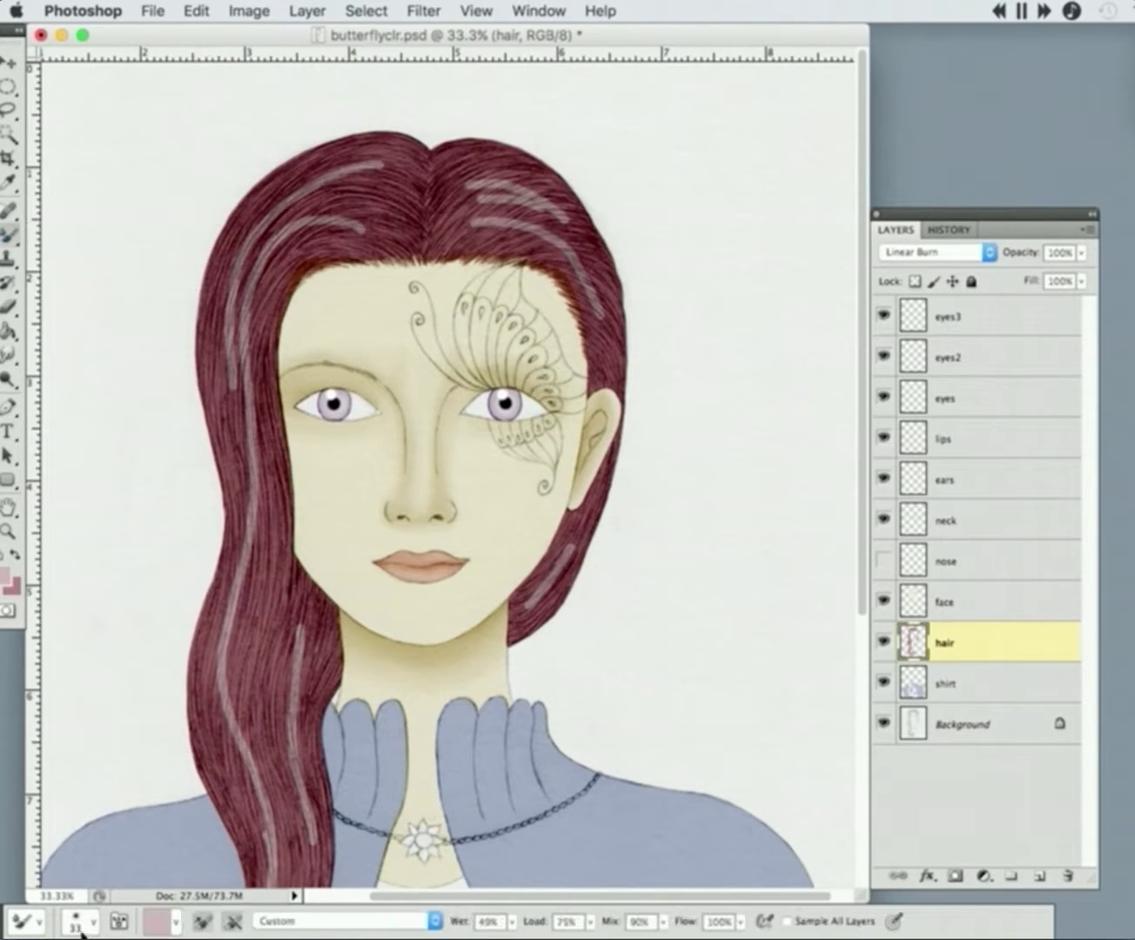
{"action": "left_click", "coordinate": [84, 922]}
{"action": "double_click", "coordinate": [96, 811]}
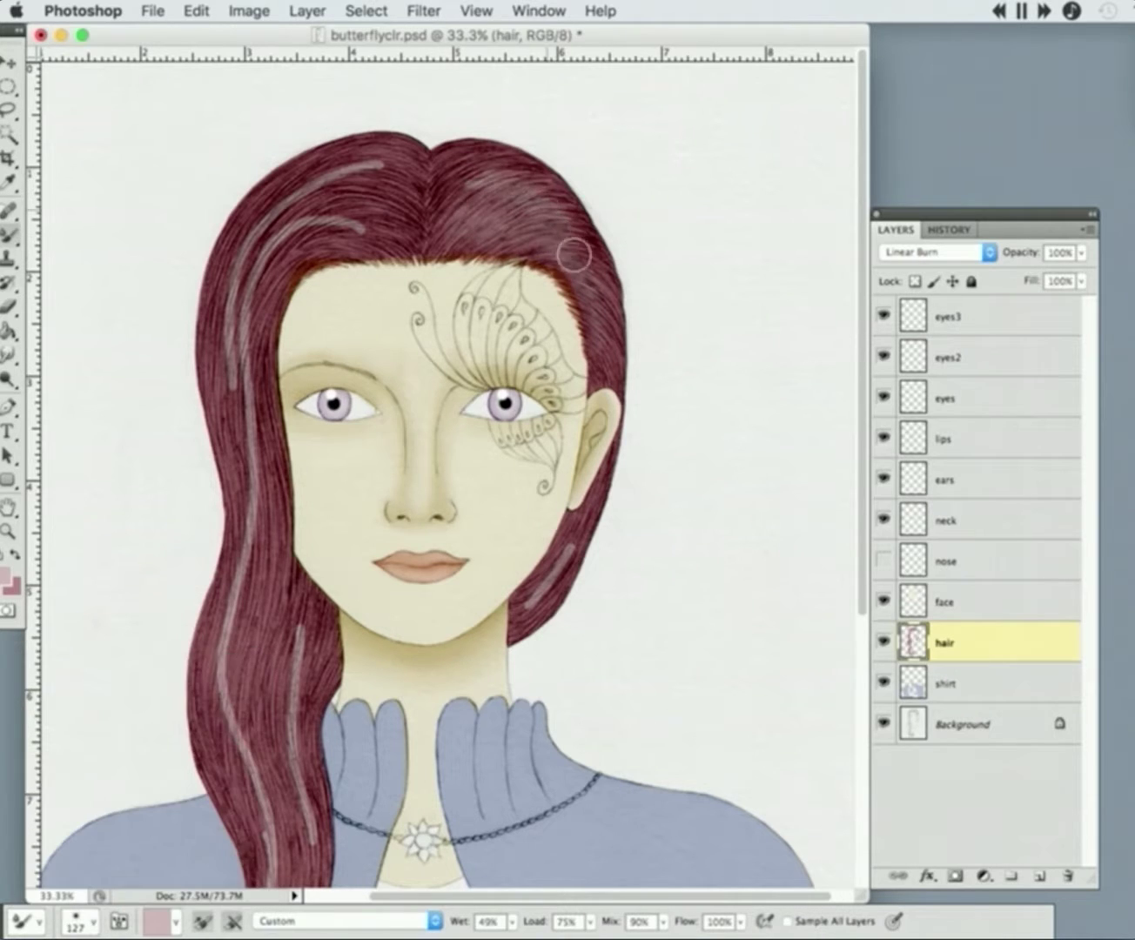
{"action": "mouse_move", "coordinate": [301, 598]}
{"action": "left_mouse_down"}
{"action": "mouse_move", "coordinate": [224, 702]}
{"action": "mouse_move", "coordinate": [268, 238]}
{"action": "left_mouse_up"}
{"action": "scroll", "coordinate": [268, 238], "scroll_direction": "down", "scroll_amount": 5}
{"action": "scroll", "coordinate": [406, 663], "scroll_direction": "up", "scroll_amount": 3}
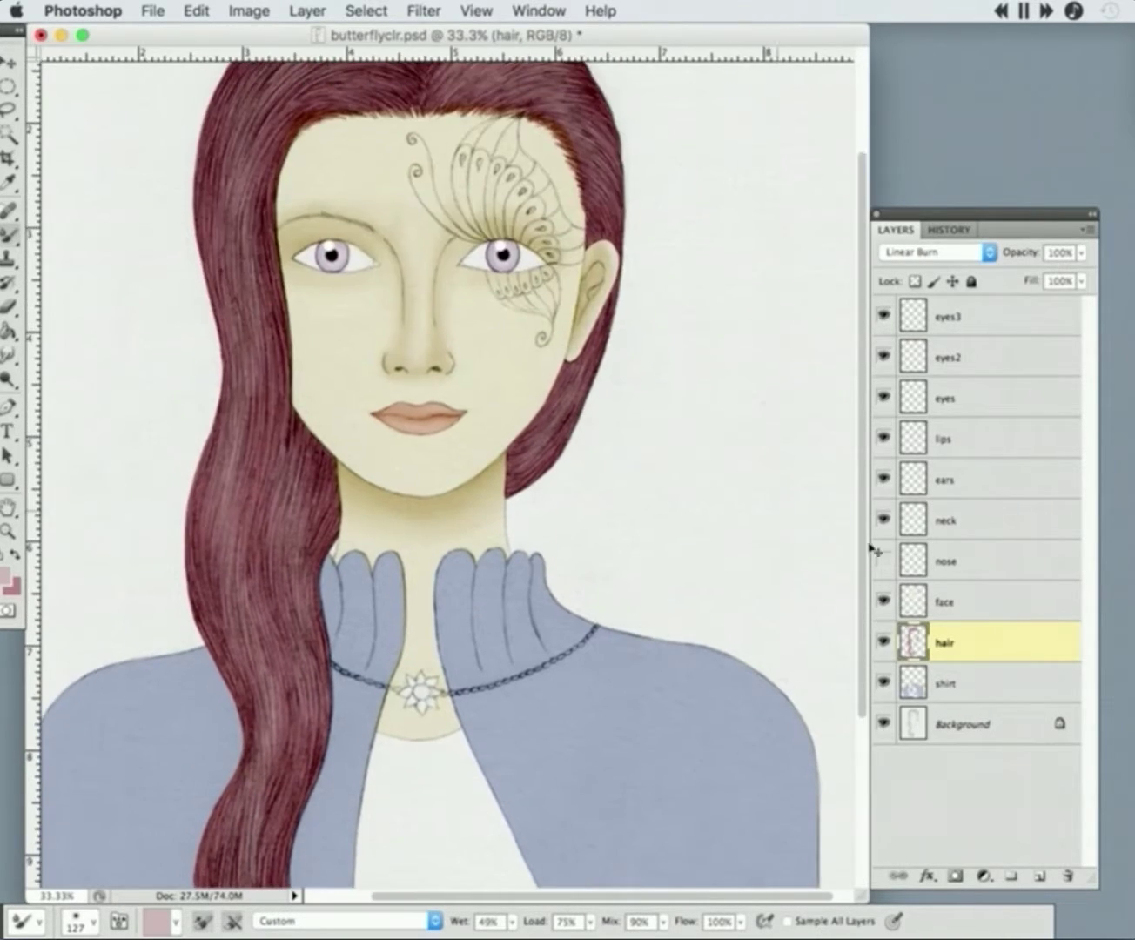
- Shift the hair toward purple with Curves, raising Blue to output 146 at input 113 and adjusting the Green, Red and RGB channels
{"action": "key", "text": "ctrl+m"}
{"action": "key", "text": "ctrl+5"}
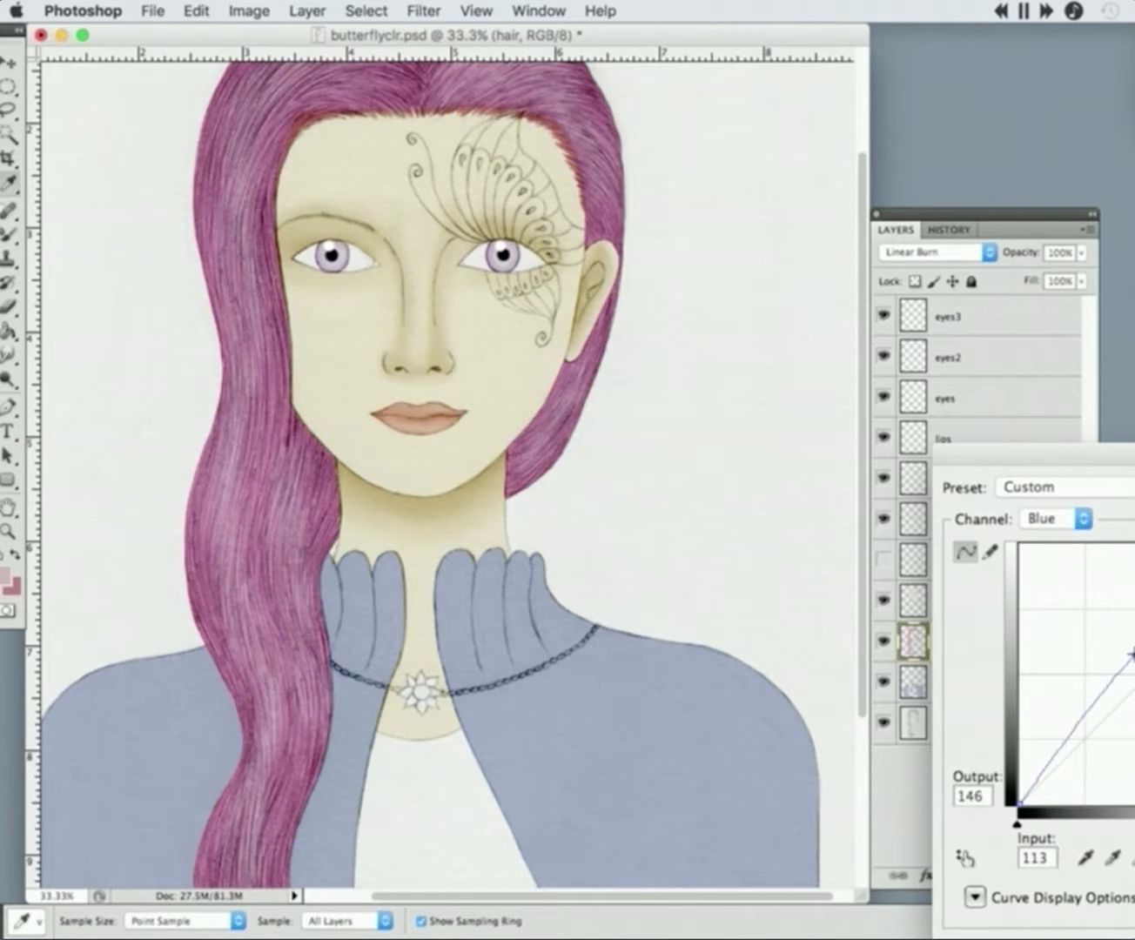
{"action": "key", "text": "ctrl+4"}
{"action": "key", "text": "ctrl+3"}
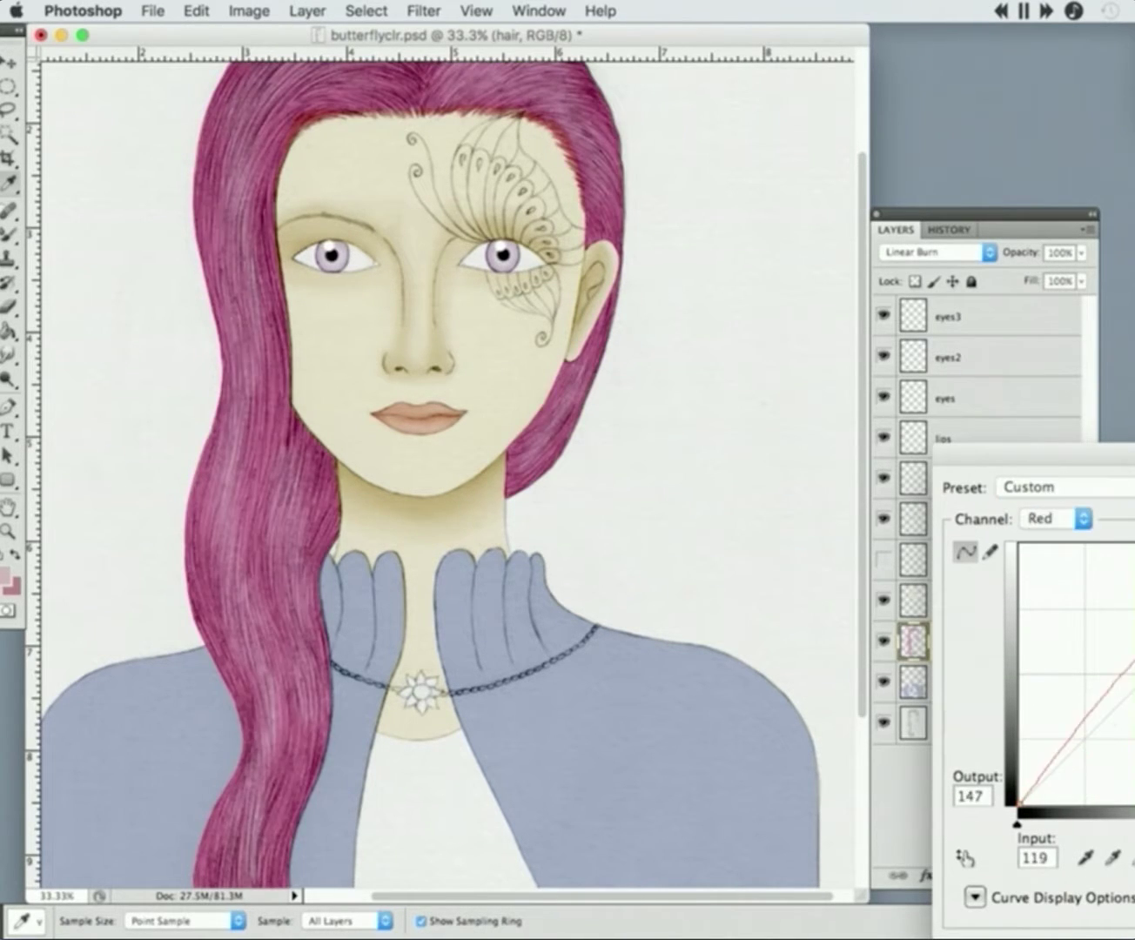
{"action": "key", "text": "ctrl+2"}
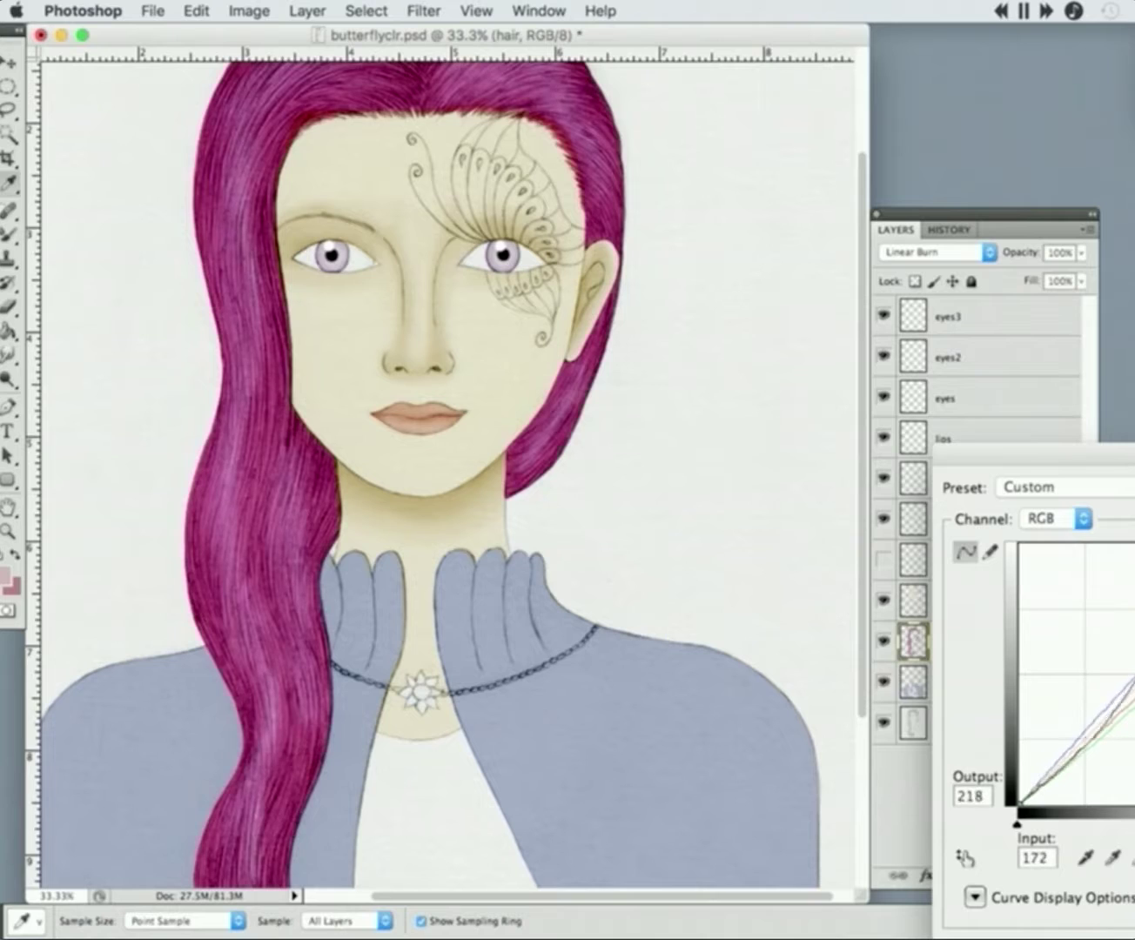
{"action": "left_click", "coordinate": [1070, 519]}
{"action": "left_click", "coordinate": [1071, 541]}
- Brighten the hair to pink with a second Curves adjustment to the RGB and Red channels
{"action": "key", "text": "ctrl+2"}
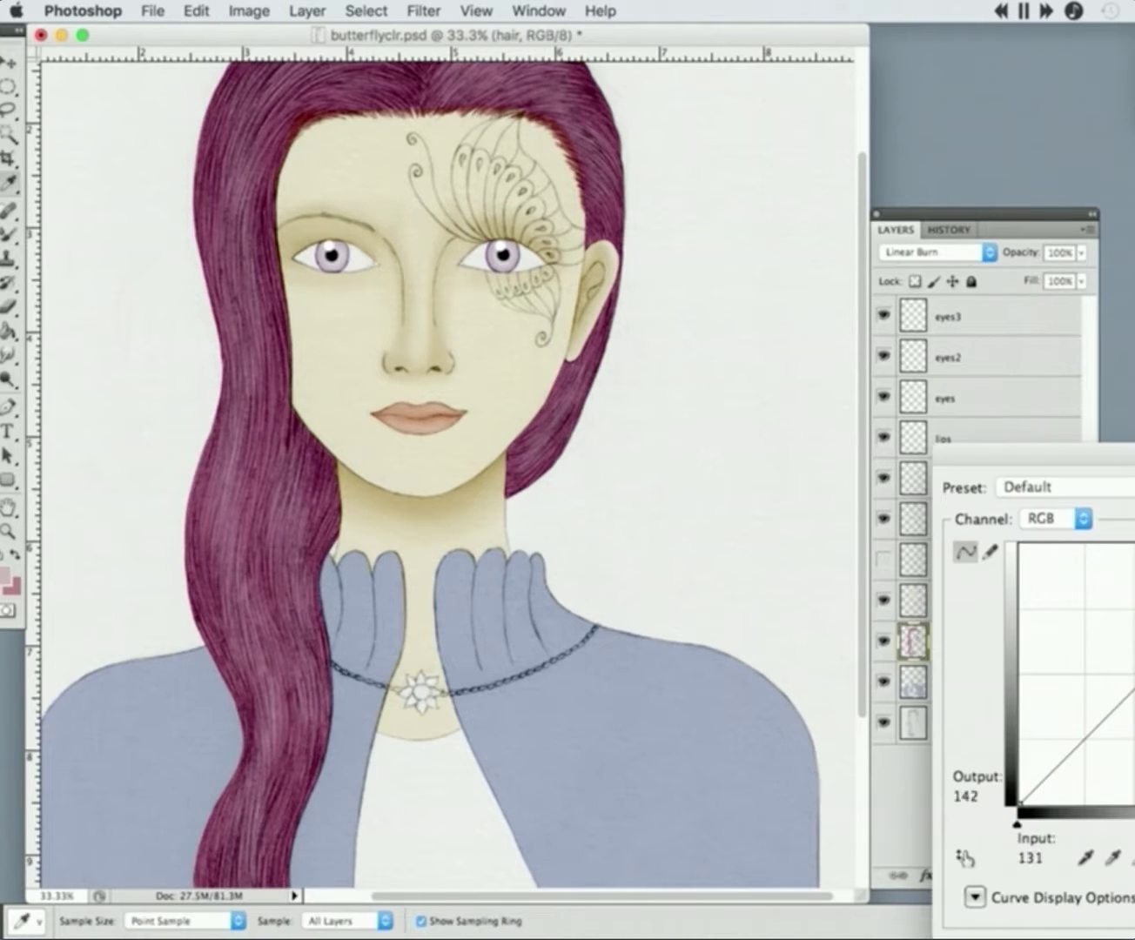
{"action": "key", "text": "shift+Up"}
{"action": "key", "text": "shift+Up"}
{"action": "key", "text": "Up"}
{"action": "key", "text": "ctrl+3"}
{"action": "key", "text": "Return"}
- Switch to the face layer and erase the skin colour overlapping the hairline with the 53 px eraser
{"action": "key", "text": "b"}
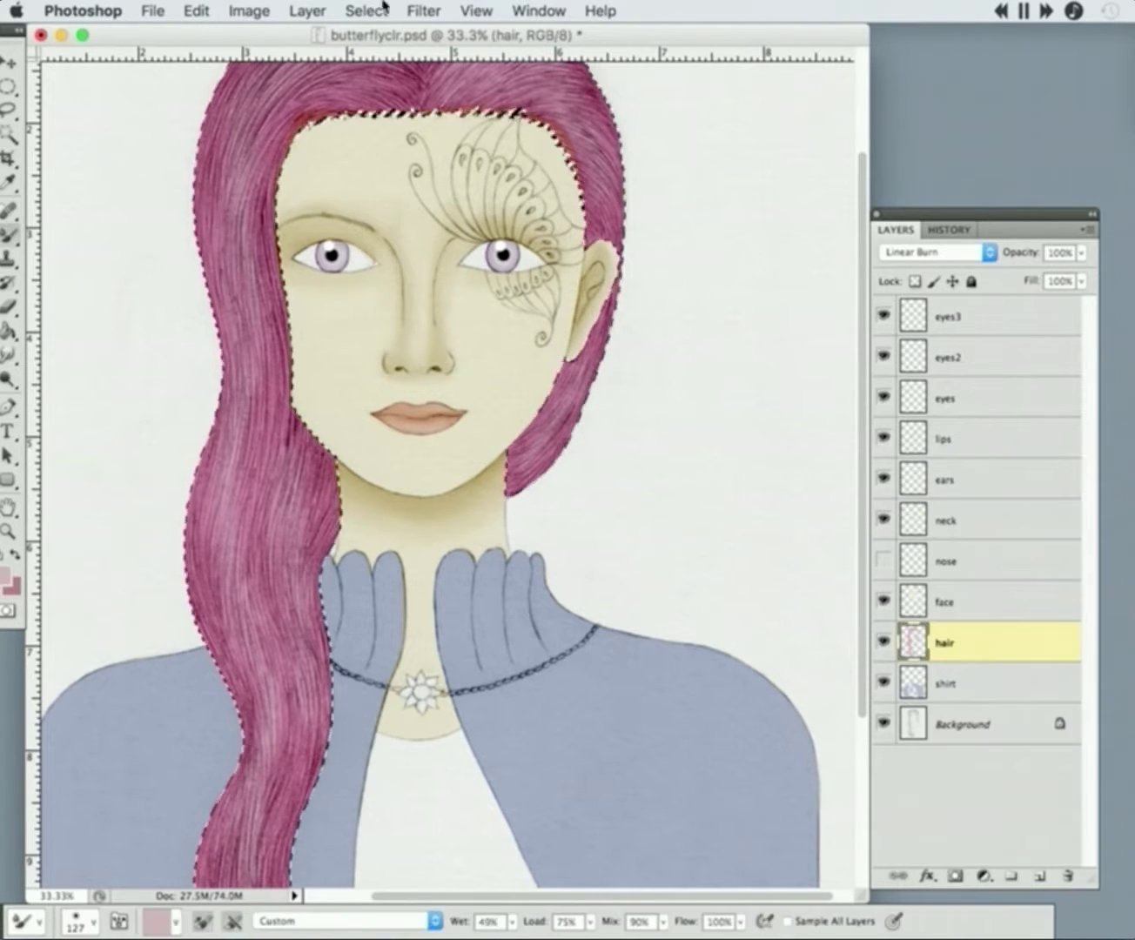
{"action": "left_click", "coordinate": [10, 305]}
{"action": "key", "text": "alt+bracketright"}
{"action": "key", "text": "ctrl+plus"}
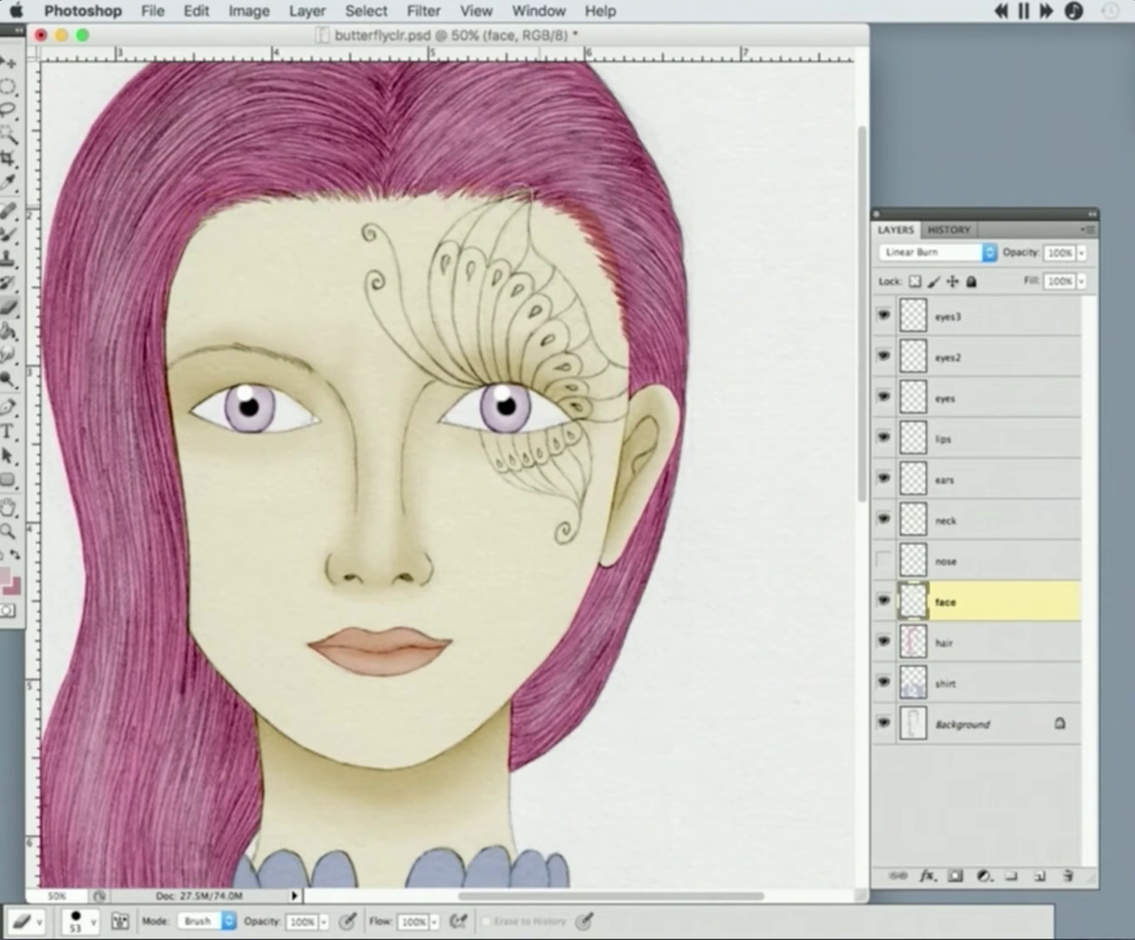
{"action": "key", "text": "ctrl+minus"}
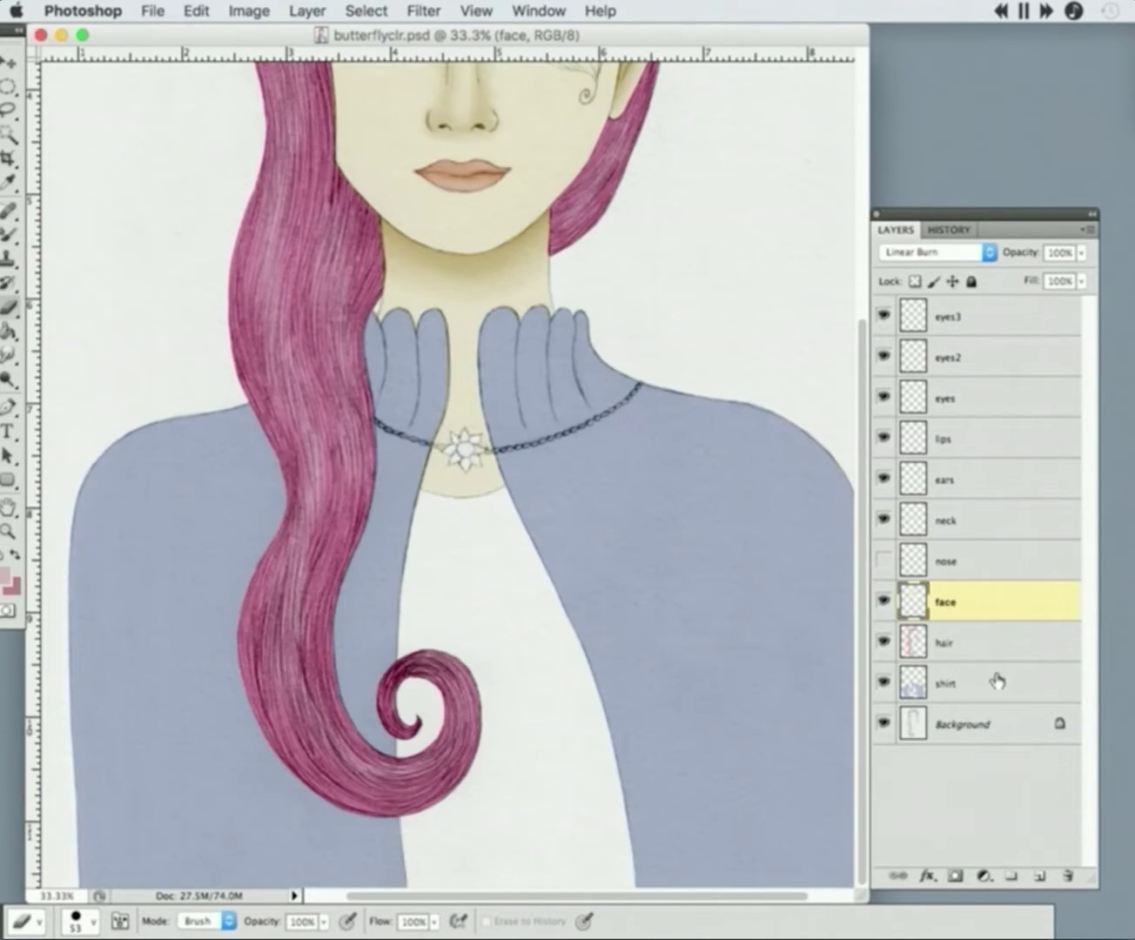
- Add a new layer above the shirt layer, name it shirt2, and set its blend mode to Linear Burn
{"action": "left_click", "coordinate": [998, 683]}
{"action": "key", "text": "ctrl+shift+alt+n"}
{"action": "double_click", "coordinate": [948, 684]}
{"action": "type", "text": "shirt2"}
{"action": "key", "text": "Return"}
{"action": "left_click", "coordinate": [935, 254]}
{"action": "left_click", "coordinate": [918, 331]}
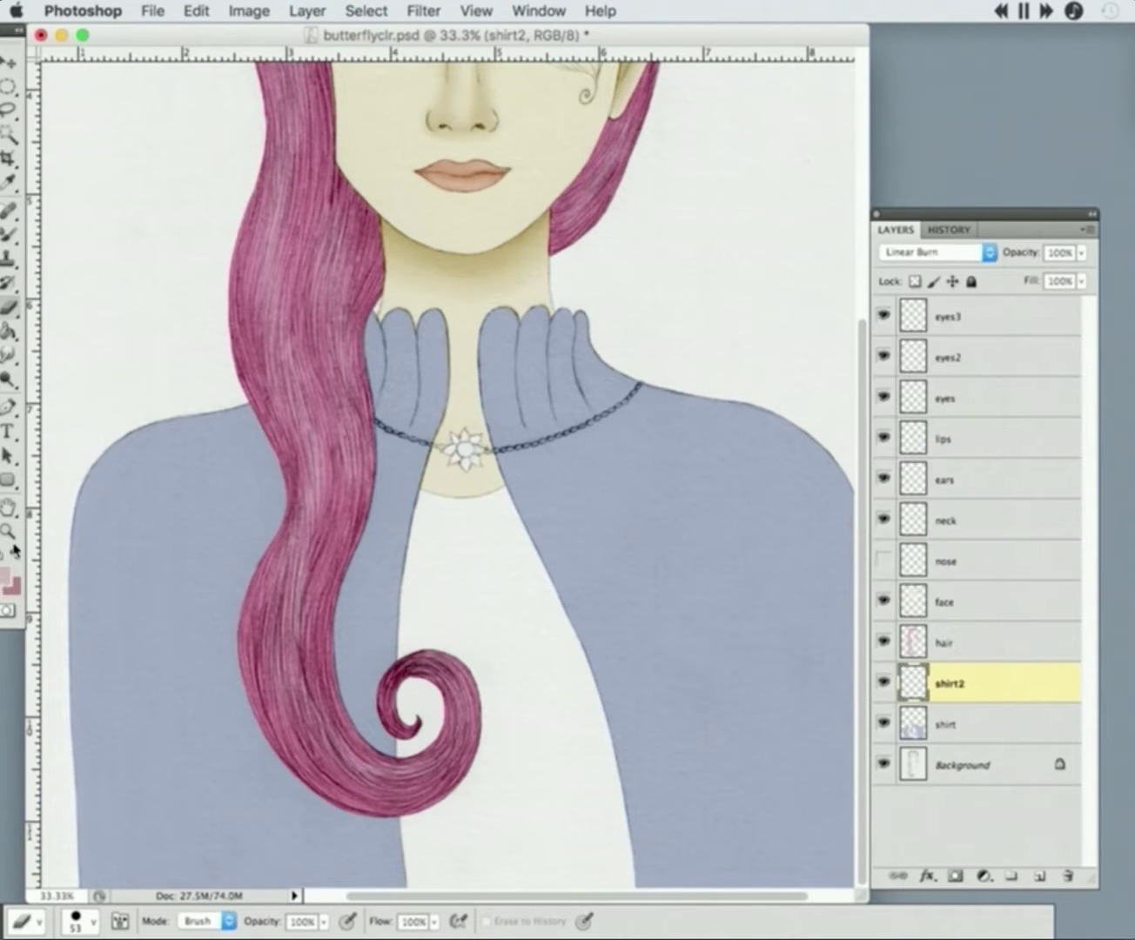
- Switch to the shirt layer and clean its colour edges along the open front with the 15 px eraser
{"action": "key", "text": "b"}
{"action": "key", "text": "ctrl+plus"}
{"action": "key", "text": "ctrl+plus"}
{"action": "key", "text": "shift+b"}
{"action": "key", "text": "ctrl+plus"}
{"action": "key", "text": "alt+bracketleft"}
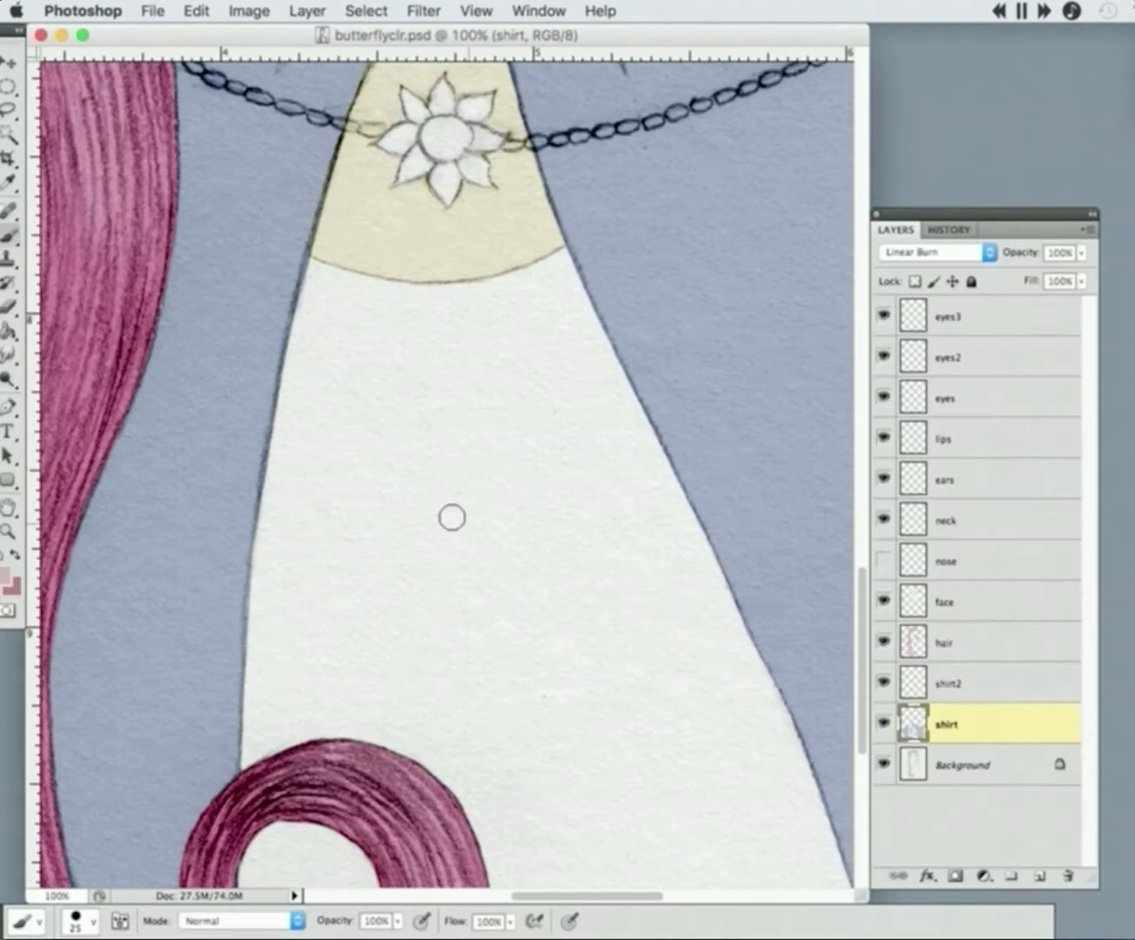
{"action": "key", "text": "e"}
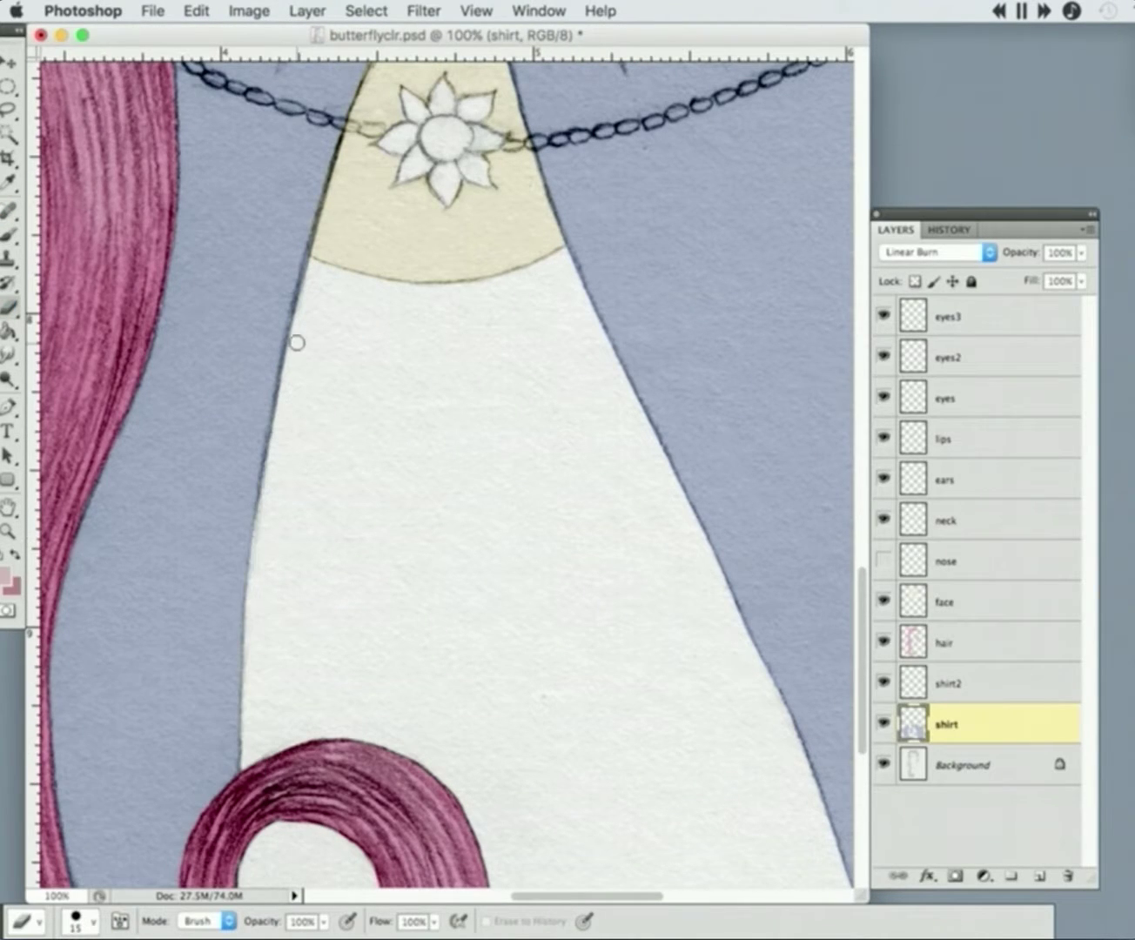
{"action": "scroll", "coordinate": [440, 303], "scroll_direction": "down", "scroll_amount": 5}
{"action": "key", "text": "ctrl+minus"}
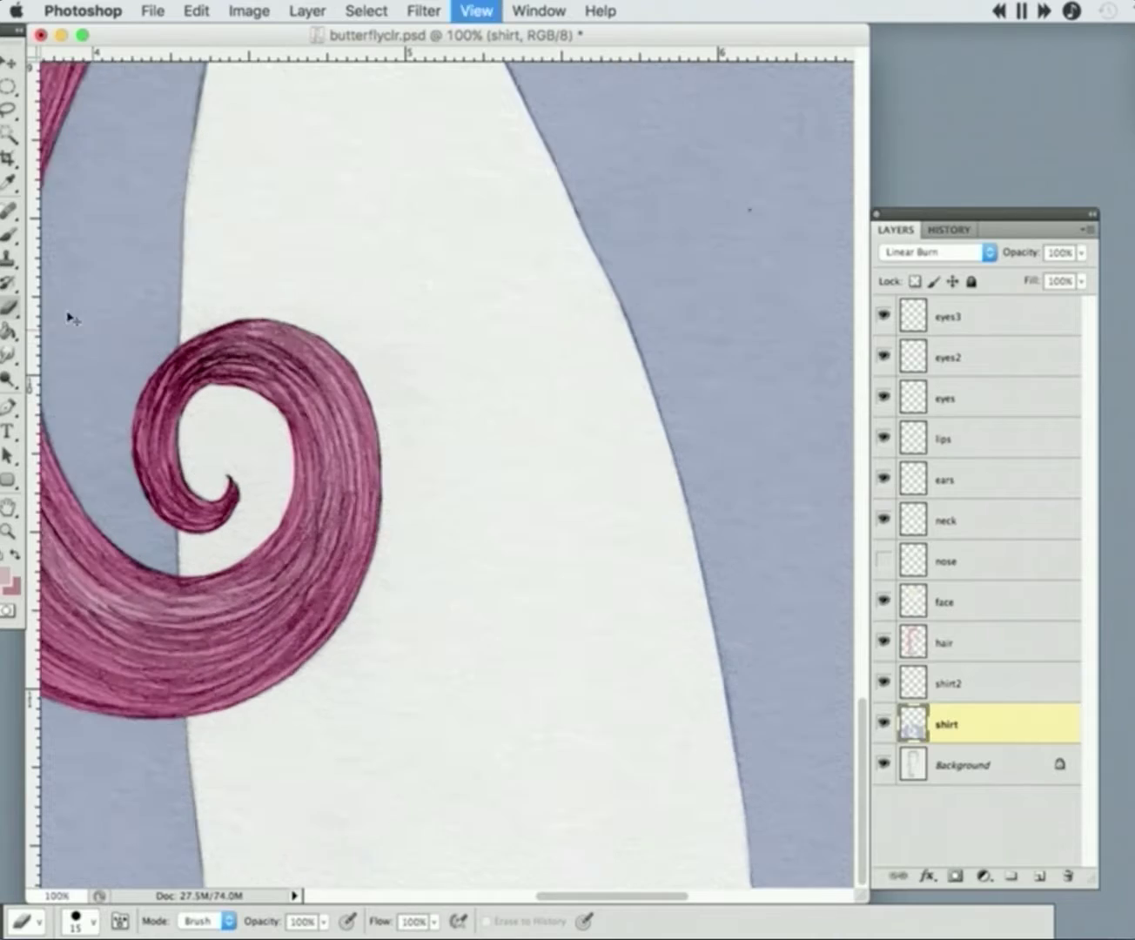
{"action": "key", "text": "s"}
{"action": "scroll", "coordinate": [715, 866], "scroll_direction": "up", "scroll_amount": 2}
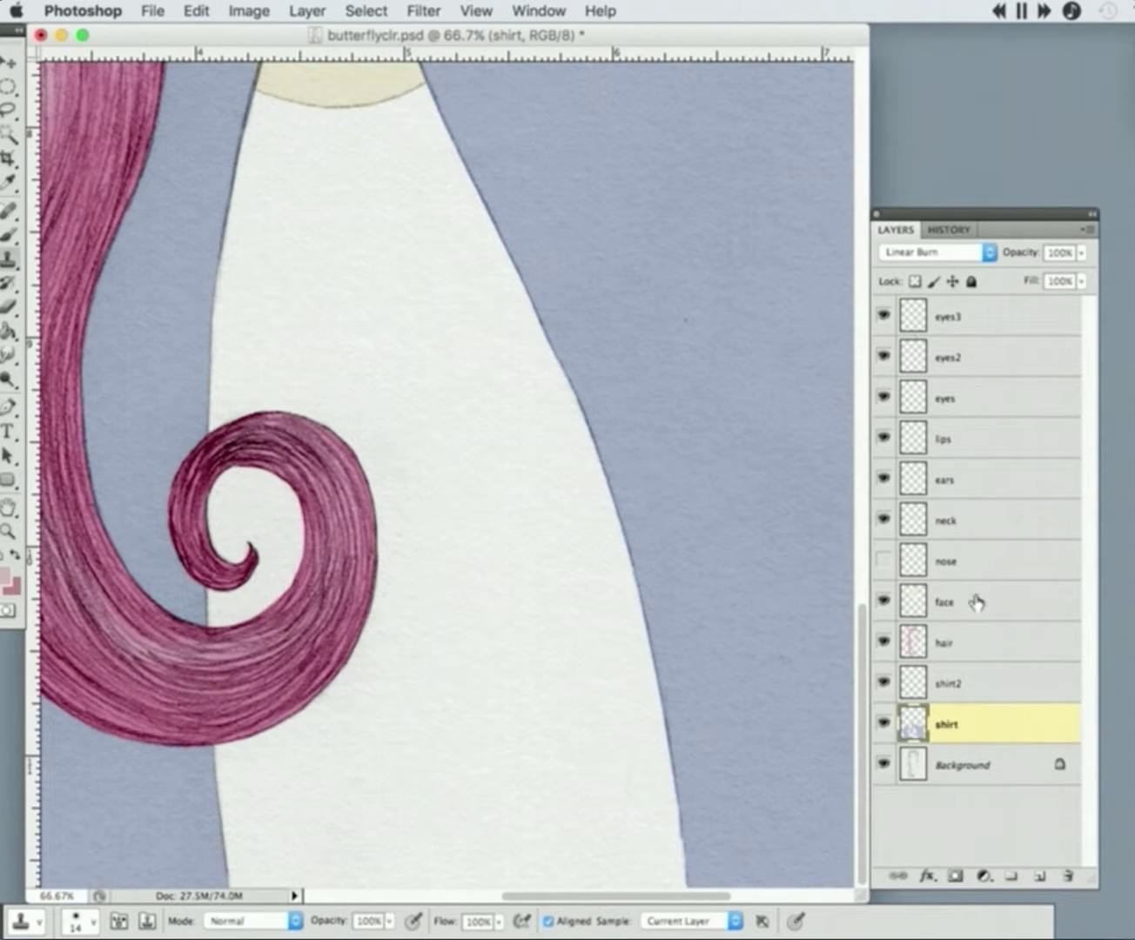
- Sample the shirt's blue as the foreground colour, tidy the opening's lower edge with the eraser, and select the shirt2 layer
{"action": "key", "text": "i"}
{"action": "left_click", "coordinate": [598, 520]}
{"action": "key", "text": "b"}
{"action": "key", "text": "e"}
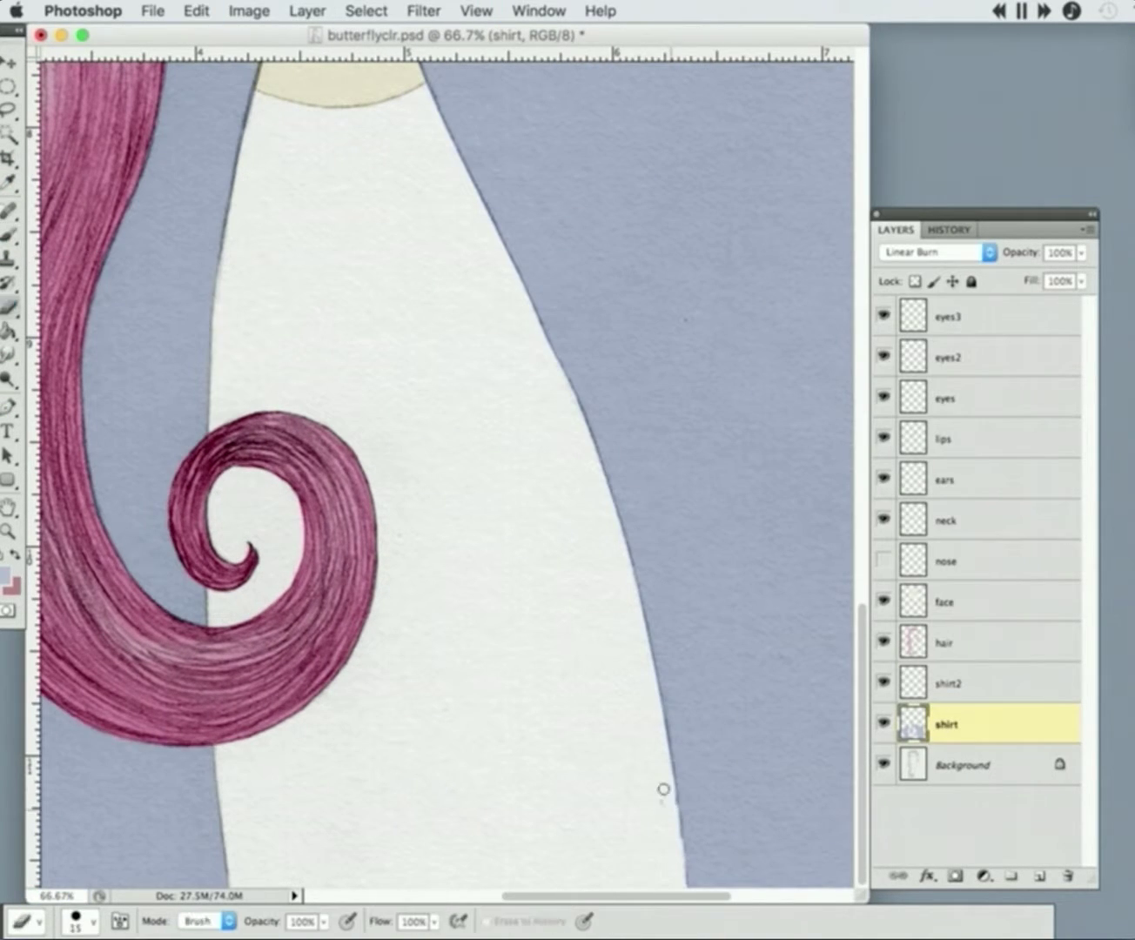
{"action": "key", "text": "b"}
{"action": "left_click", "coordinate": [949, 683]}
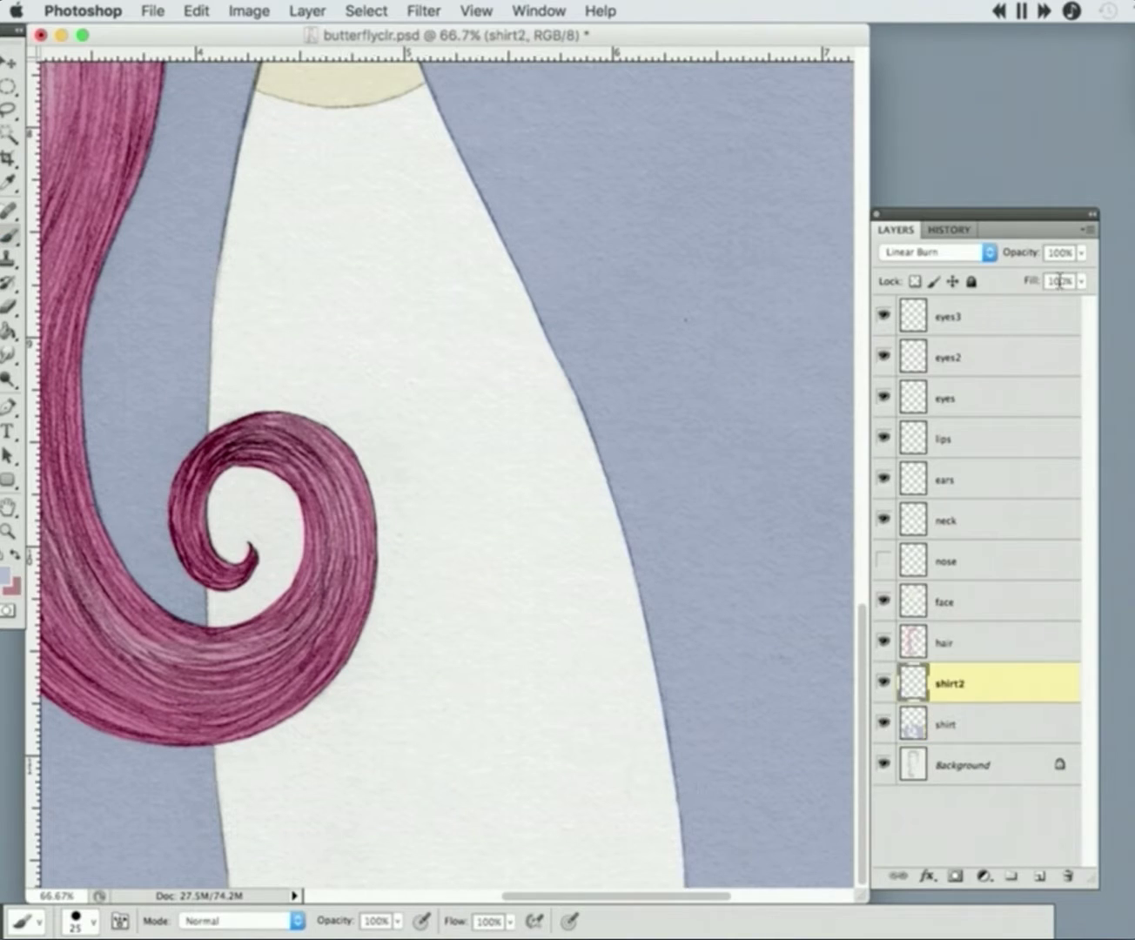
- With the shirt layer hidden and shirt2 at 69% opacity, outline the inner shirt with the 25 px brush and fill it blue
{"action": "left_click", "coordinate": [883, 723]}
{"action": "left_click_drag", "start_coordinate": [259, 103], "coordinate": [296, 181]}
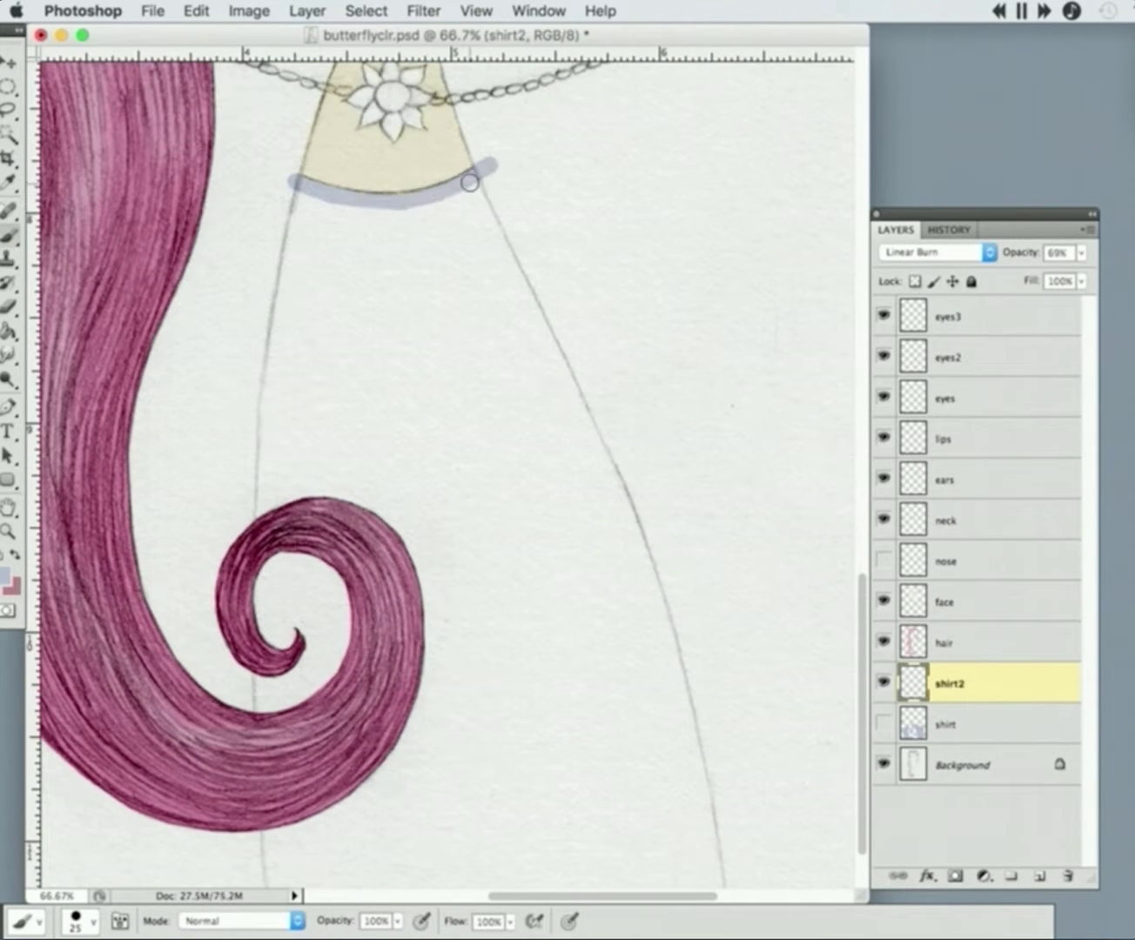
{"action": "mouse_move", "coordinate": [470, 182]}
{"action": "left_mouse_down"}
{"action": "mouse_move", "coordinate": [619, 466]}
{"action": "mouse_move", "coordinate": [722, 871]}
{"action": "left_mouse_up"}
{"action": "scroll", "coordinate": [685, 809], "scroll_direction": "down", "scroll_amount": 2}
{"action": "mouse_move", "coordinate": [296, 98]}
{"action": "left_mouse_down"}
{"action": "mouse_move", "coordinate": [252, 428]}
{"action": "mouse_move", "coordinate": [255, 722]}
{"action": "mouse_move", "coordinate": [265, 691]}
{"action": "mouse_move", "coordinate": [270, 870]}
{"action": "left_mouse_up"}
{"action": "key", "text": "g"}
{"action": "left_click", "coordinate": [487, 322]}
- Remove the shirt2 colour overlapping the hair by using the hair layer as a selection, and clear the selection
{"action": "key", "text": "b"}
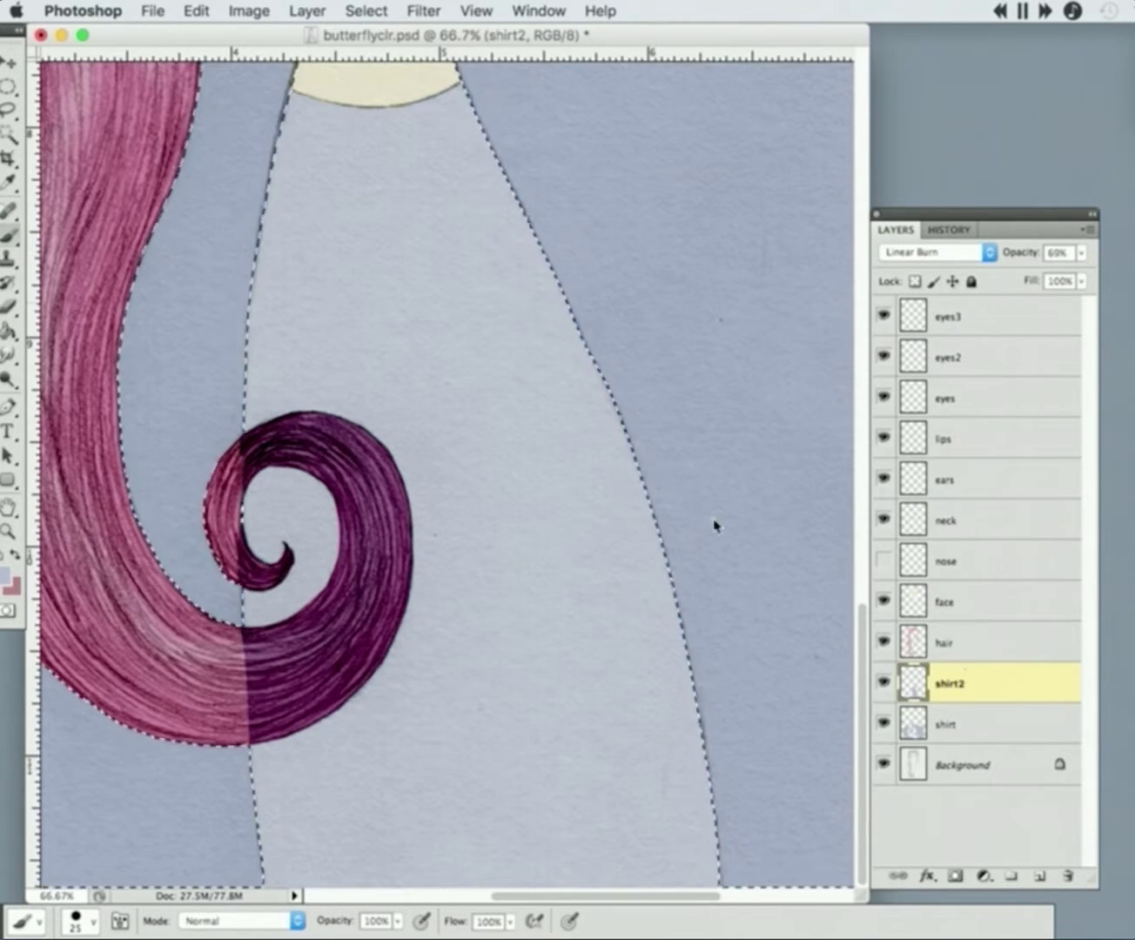
{"action": "key", "text": "ctrl+d"}
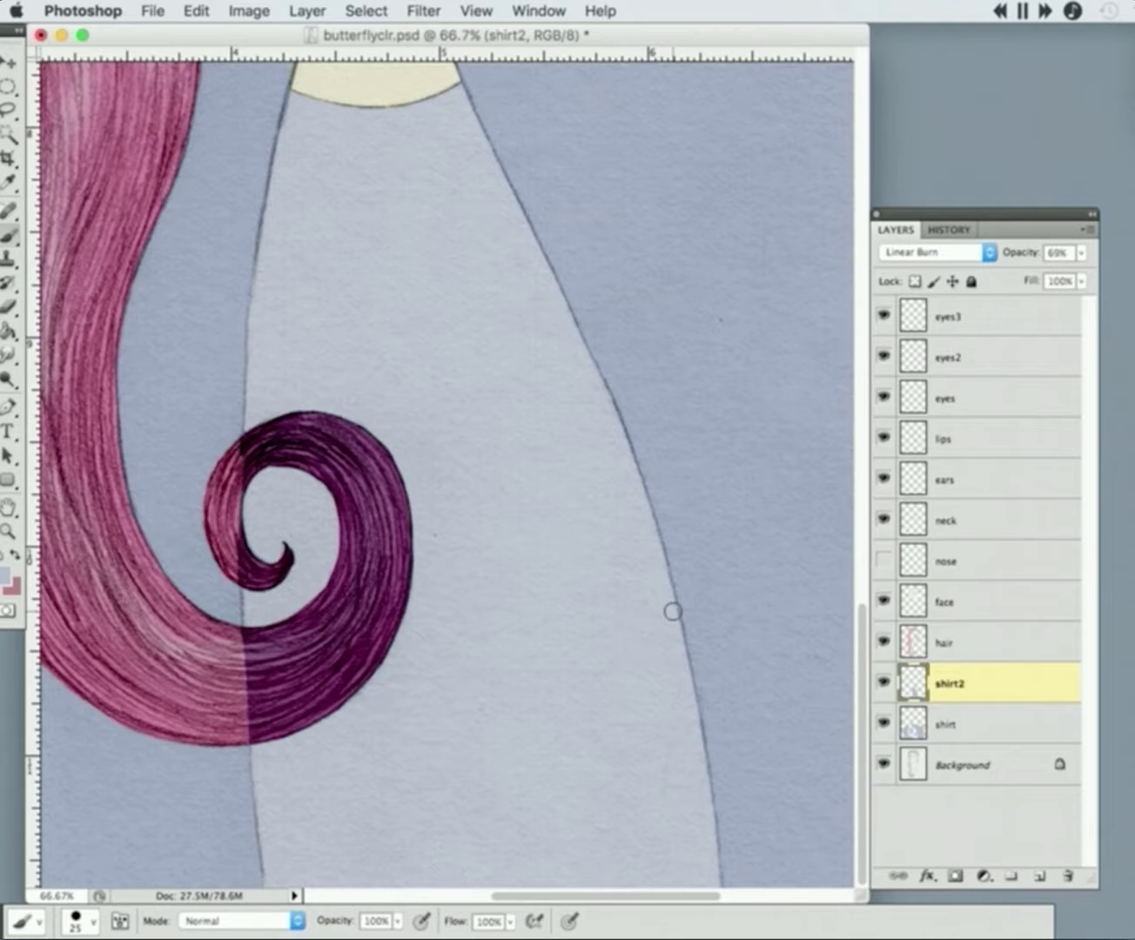
{"action": "left_click", "coordinate": [914, 643], "text": "ctrl"}
{"action": "key", "text": "ctrl+d"}
{"action": "left_click_drag", "start_coordinate": [511, 266], "coordinate": [511, 645]}
{"action": "key", "text": "ctrl+minus"}
{"action": "key", "text": "ctrl+minus"}
{"action": "key", "text": "ctrl+minus"}
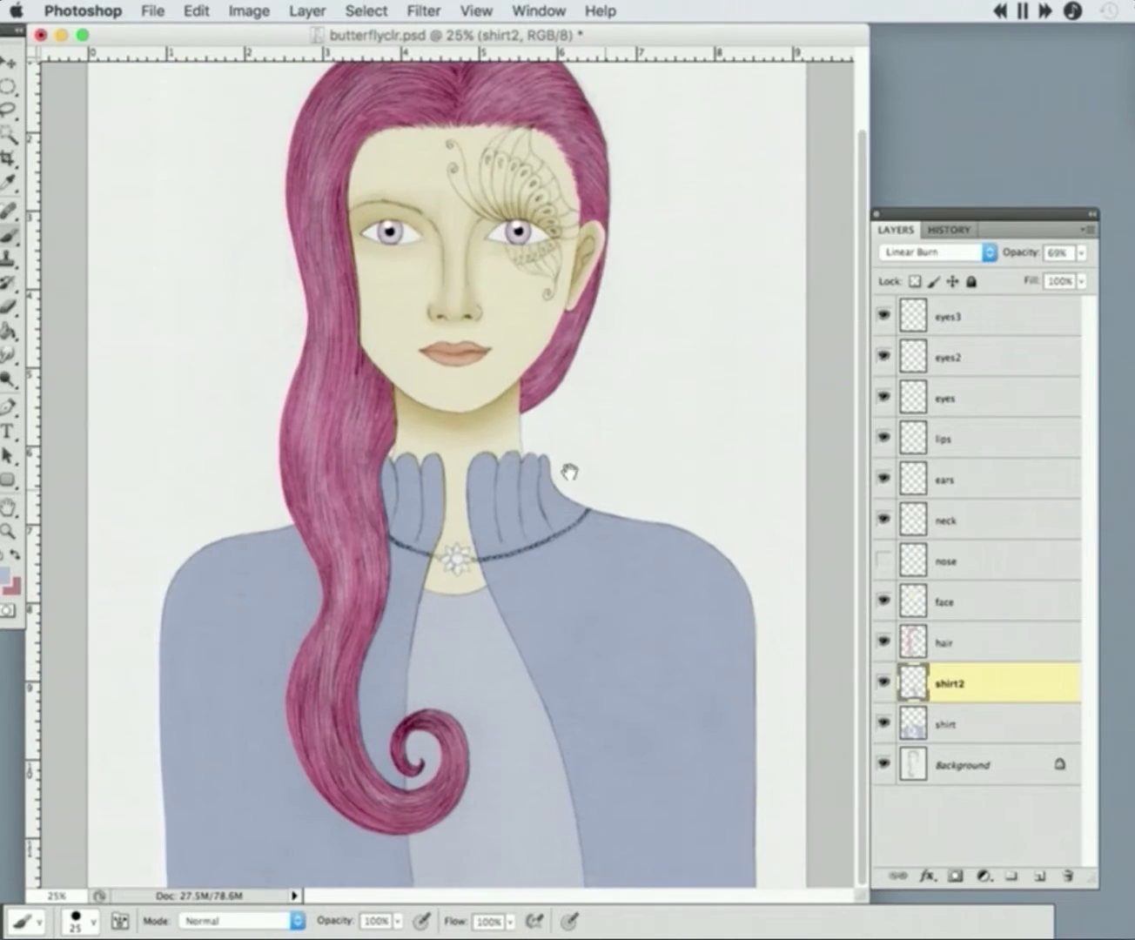
- Adjust the skin tones of the face layer with Curves and move on to the neck layer
{"action": "key", "text": "v"}
{"action": "key", "text": "ctrl+plus"}
{"action": "key", "text": "ctrl+plus"}
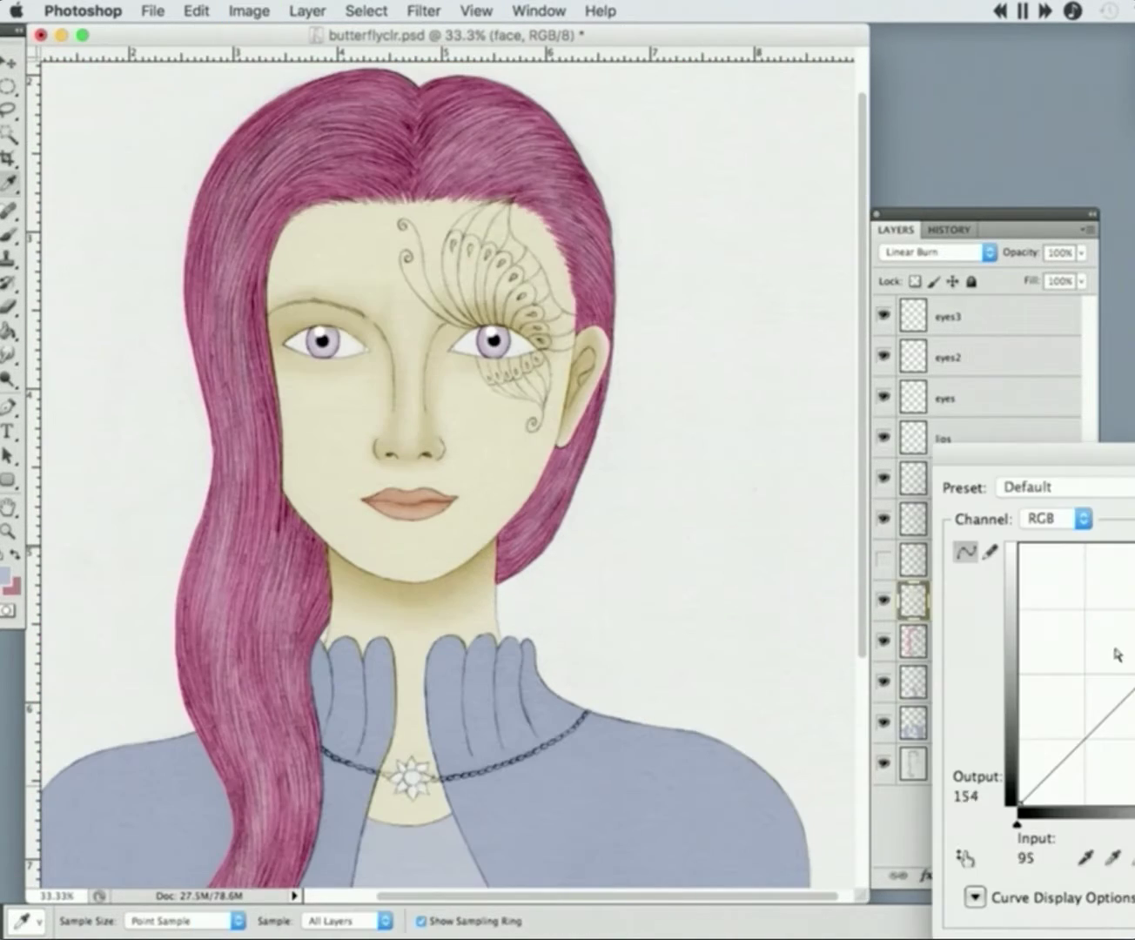
{"action": "left_click_drag", "start_coordinate": [1117, 654], "coordinate": [1131, 684]}
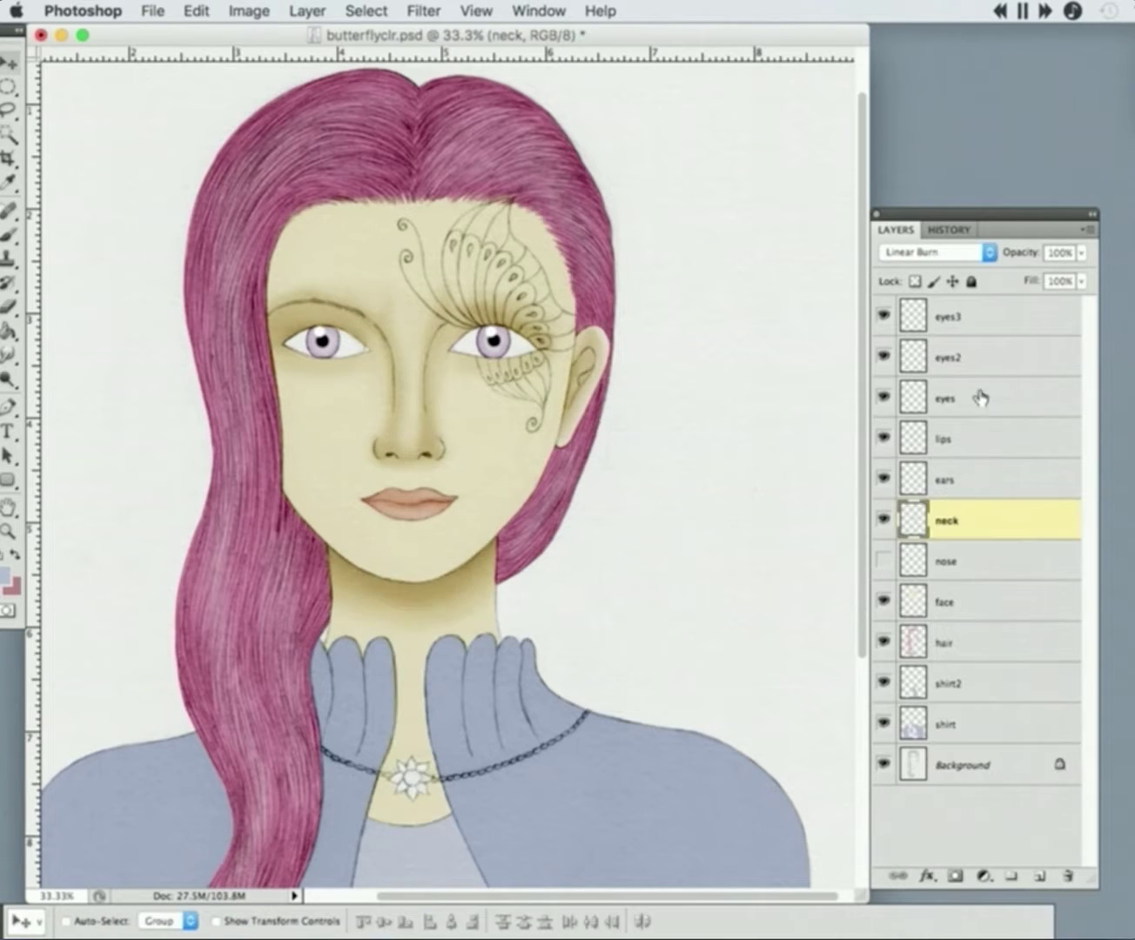
- Compare the portrait with and without the nose layer, leave the layer visible, and lower its opacity to 36%
{"action": "scroll", "coordinate": [829, 553], "scroll_direction": "down", "scroll_amount": 5}
{"action": "left_click", "coordinate": [883, 562]}
{"action": "left_click", "coordinate": [883, 561]}
{"action": "left_click", "coordinate": [883, 561]}
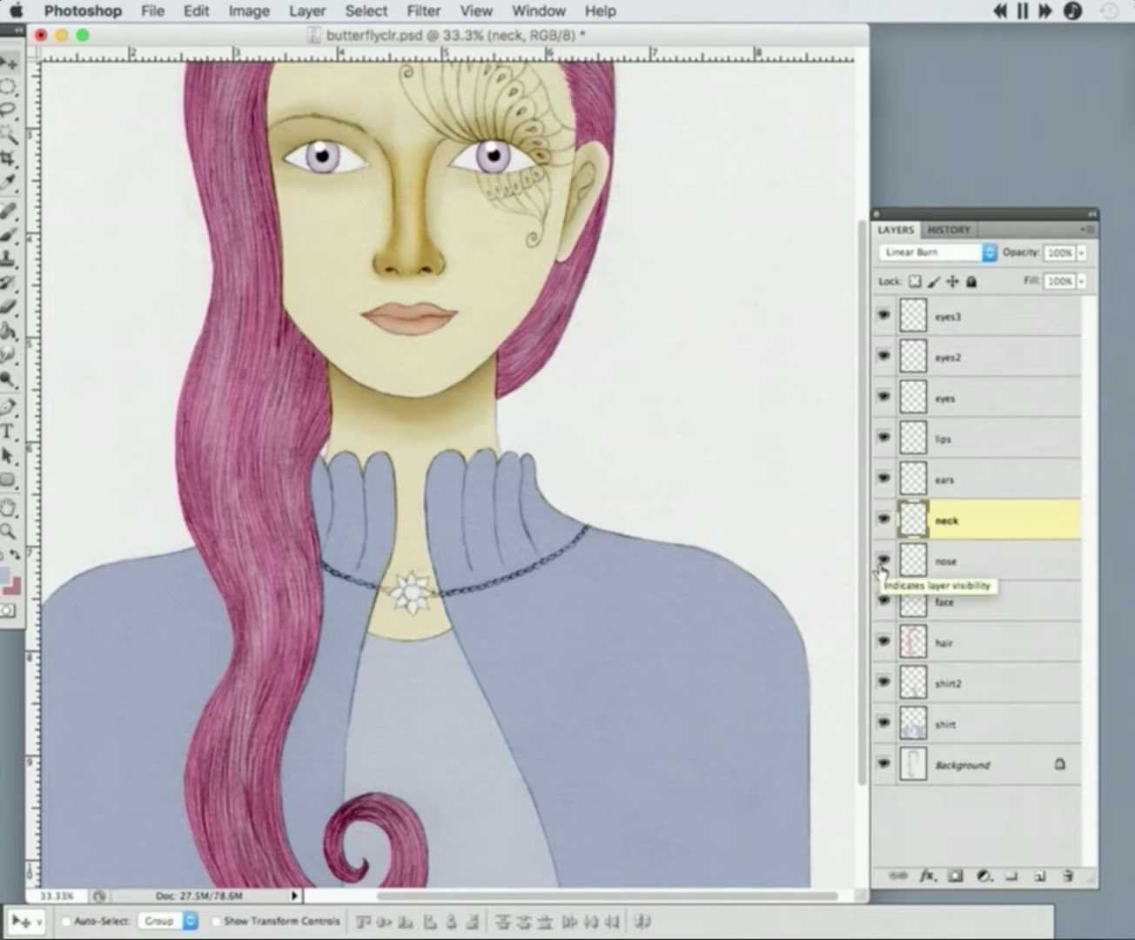
{"action": "left_click", "coordinate": [883, 561]}
{"action": "left_click", "coordinate": [882, 562]}
{"action": "left_click", "coordinate": [948, 561]}
{"action": "left_click_drag", "start_coordinate": [1078, 255], "coordinate": [1022, 267]}
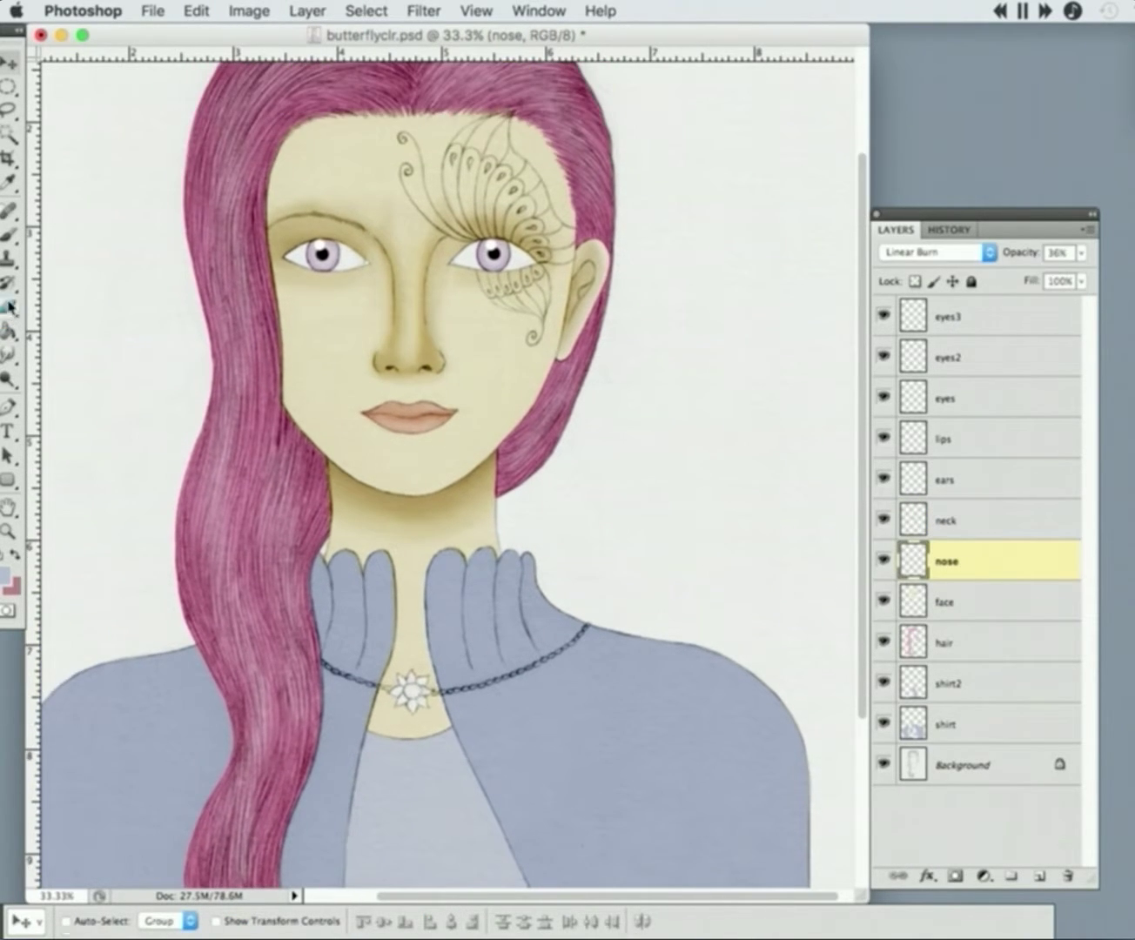
- Set up a soft 64 px eraser for the nose layer
{"action": "key", "text": "e"}
{"action": "right_click", "coordinate": [35, 665]}
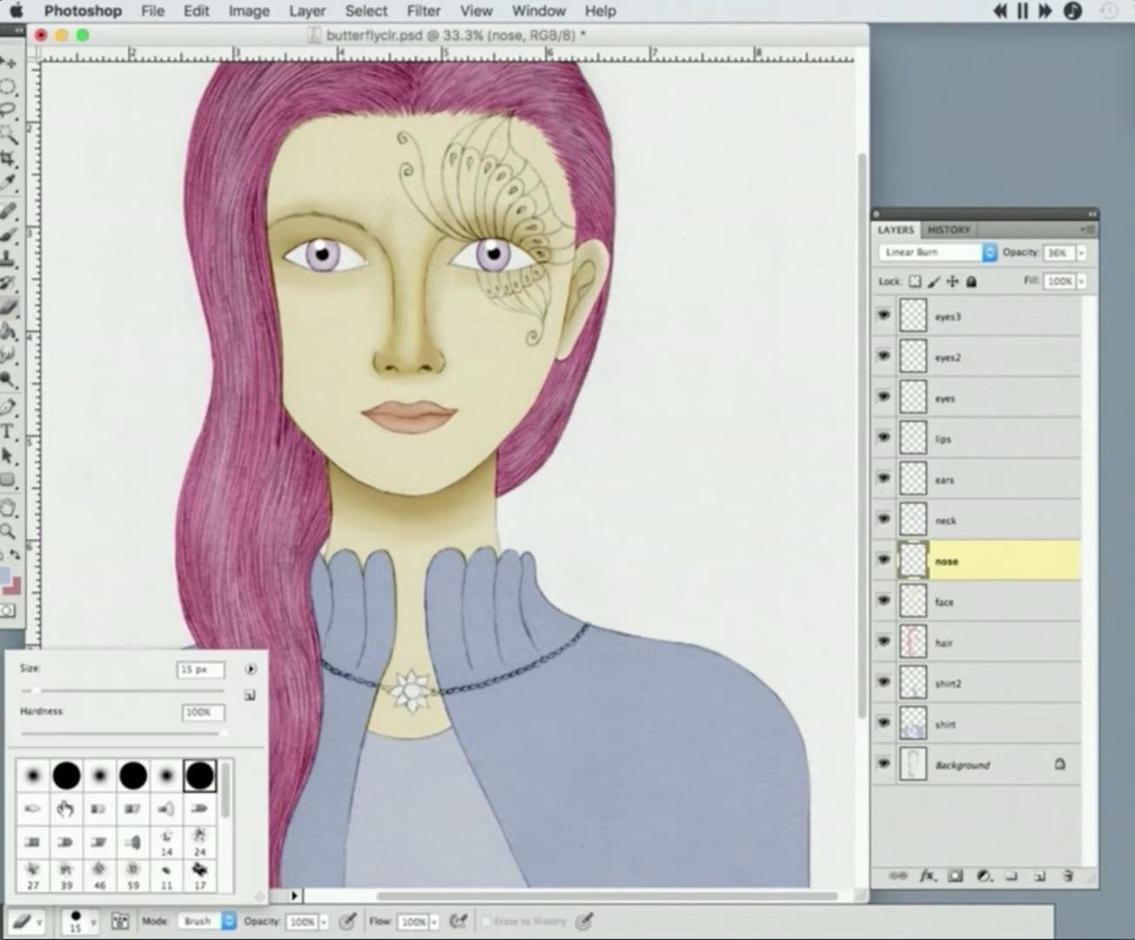
{"action": "type", "text": "64"}
{"action": "key", "text": "Return"}
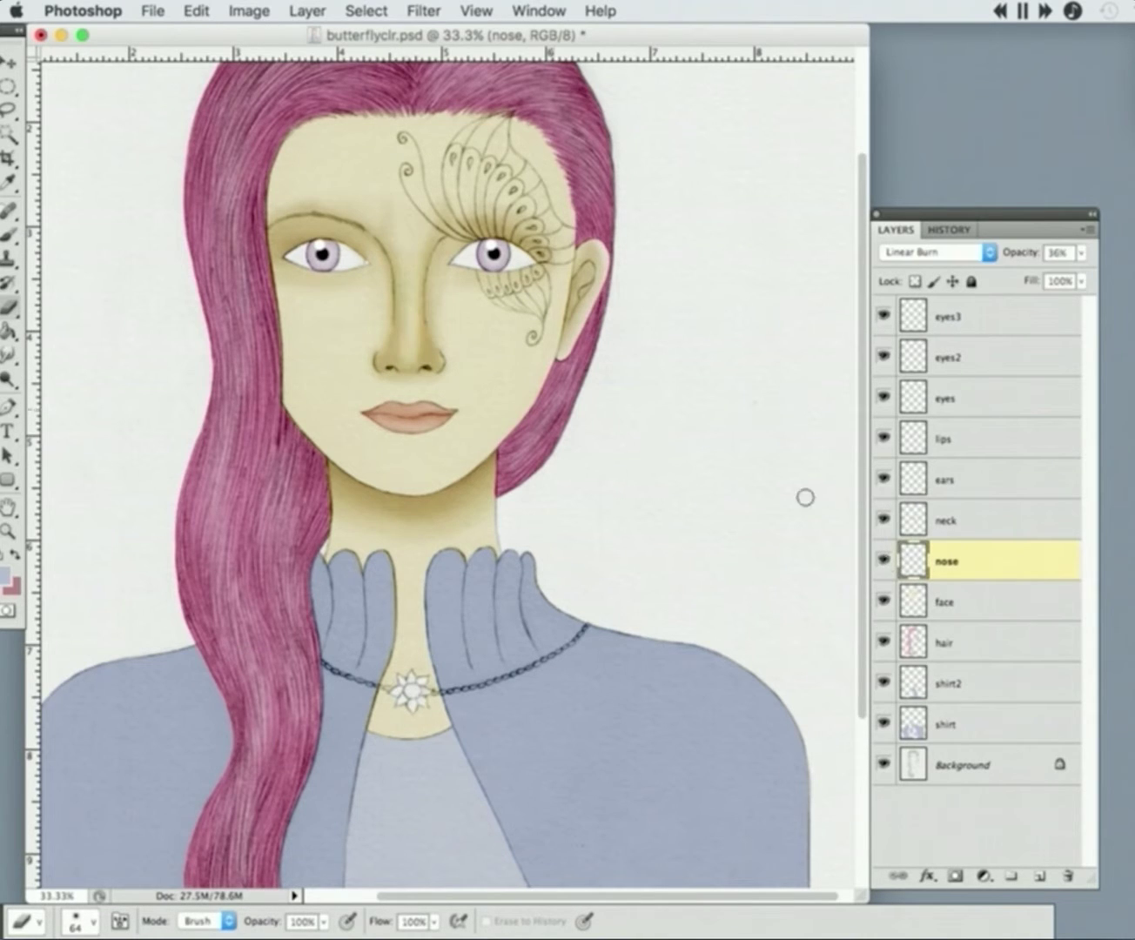
- Switch to the face layer and blend its skin colour with the 127 px Mixer Brush
{"action": "key", "text": "alt+bracketleft"}
{"action": "left_click_drag", "start_coordinate": [7, 234], "coordinate": [105, 295]}
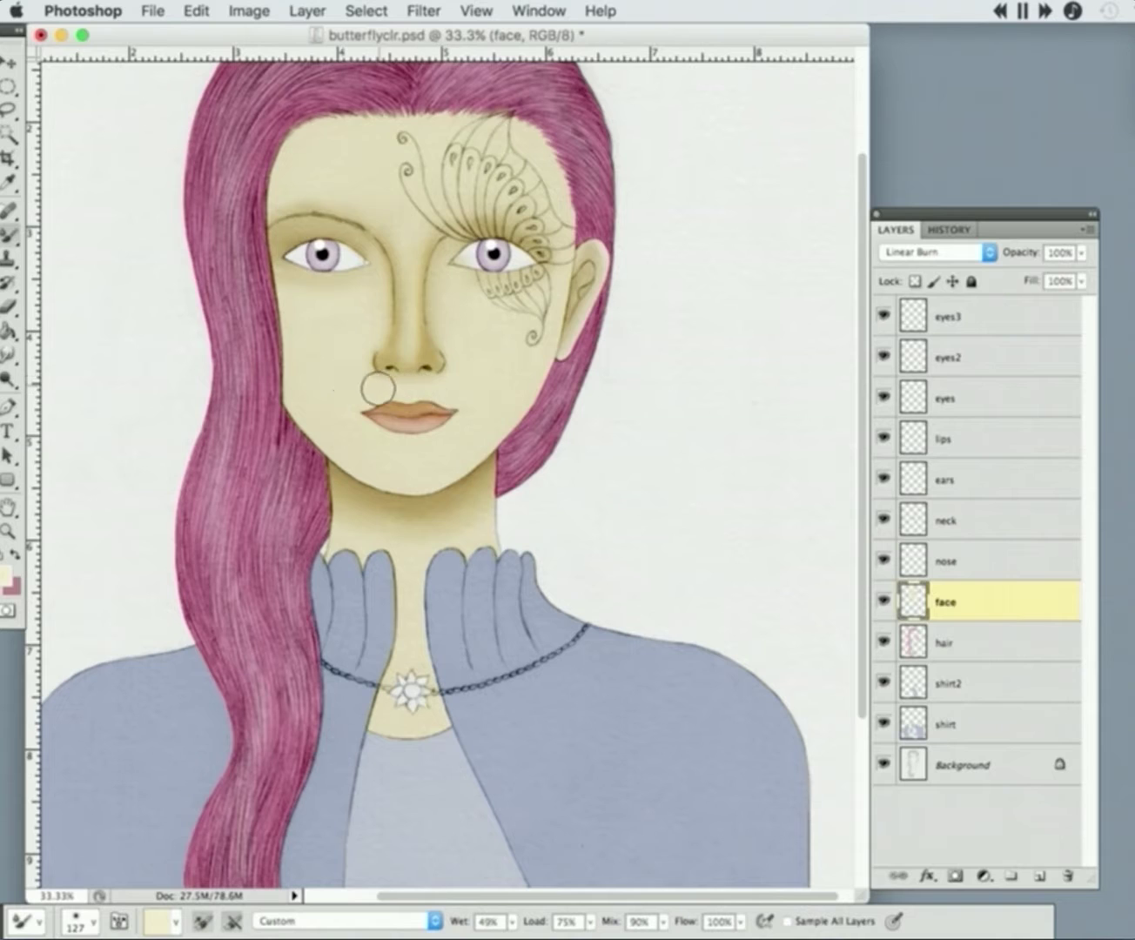
{"action": "key", "text": "v"}
- Add a new layer above shirt2, name it pendent, and set its blend mode to Linear Burn
{"action": "key", "text": "alt+bracketright"}
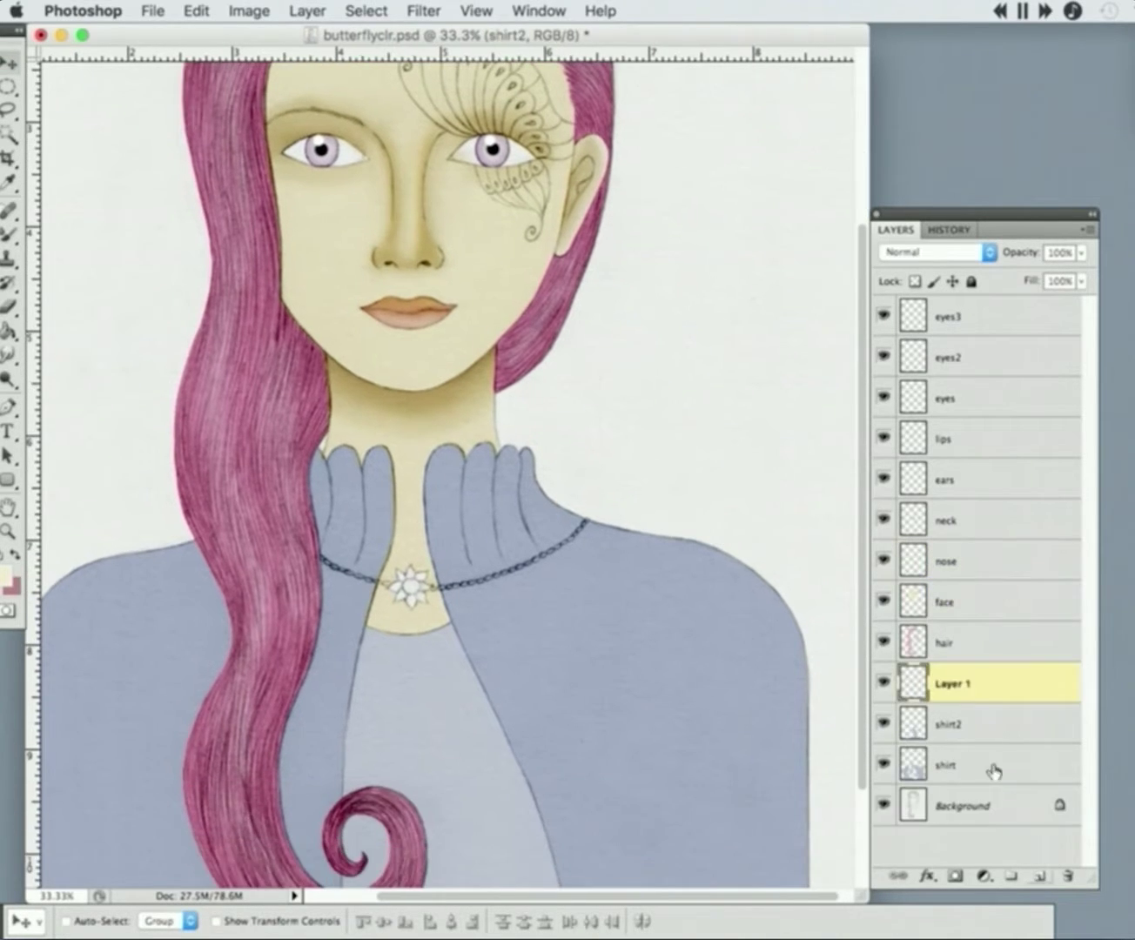
{"action": "double_click", "coordinate": [943, 681]}
{"action": "type", "text": "pendent"}
{"action": "key", "text": "Return"}
{"action": "left_click", "coordinate": [932, 252]}
{"action": "left_click", "coordinate": [911, 332]}
- Set the brush to 4 px and start outlining the pendant's uppermost petal in dusty pink
{"action": "key", "text": "z"}
{"action": "left_click_drag", "start_coordinate": [409, 588], "coordinate": [487, 588]}
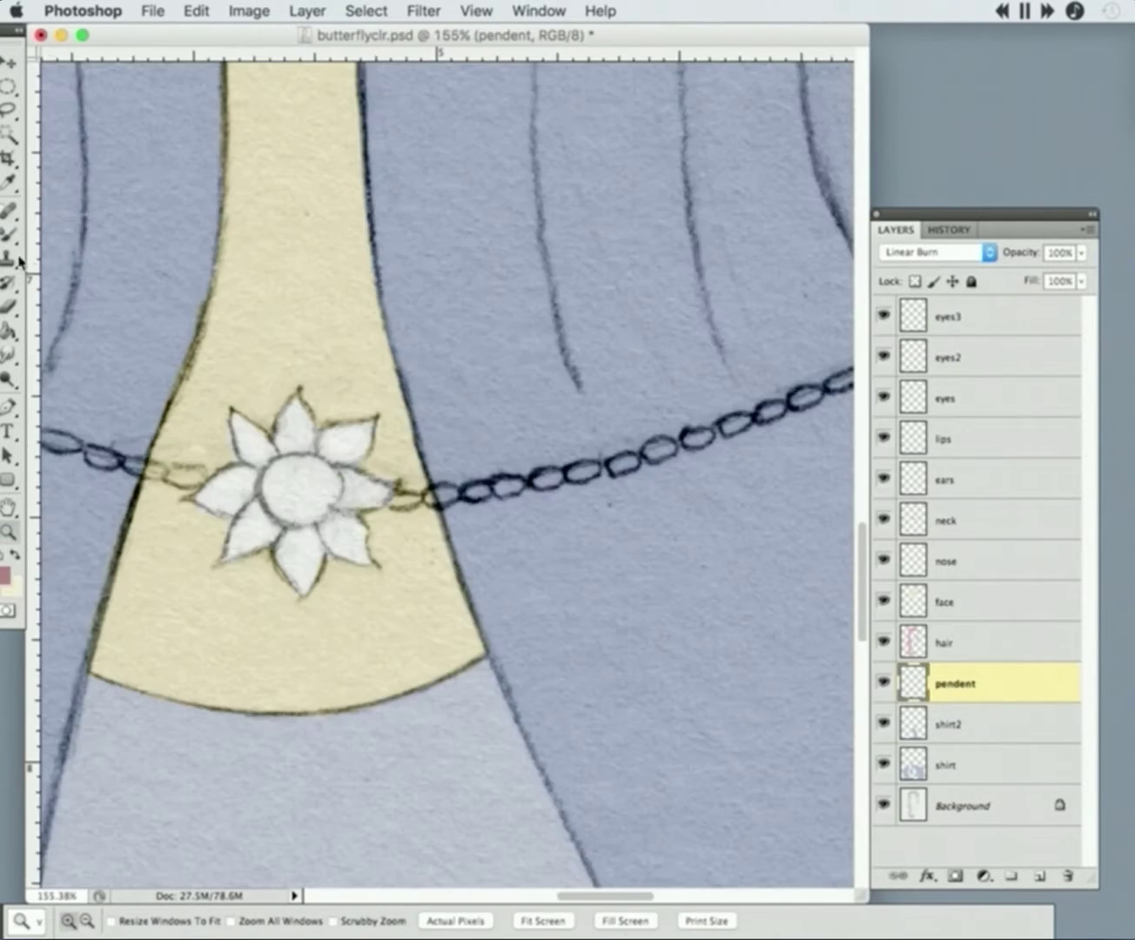
{"action": "left_click_drag", "start_coordinate": [9, 234], "coordinate": [70, 229]}
{"action": "right_click", "coordinate": [32, 693]}
{"action": "left_click_drag", "start_coordinate": [31, 693], "coordinate": [26, 691]}
{"action": "key", "text": "Return"}
{"action": "left_click_drag", "start_coordinate": [292, 398], "coordinate": [315, 455]}
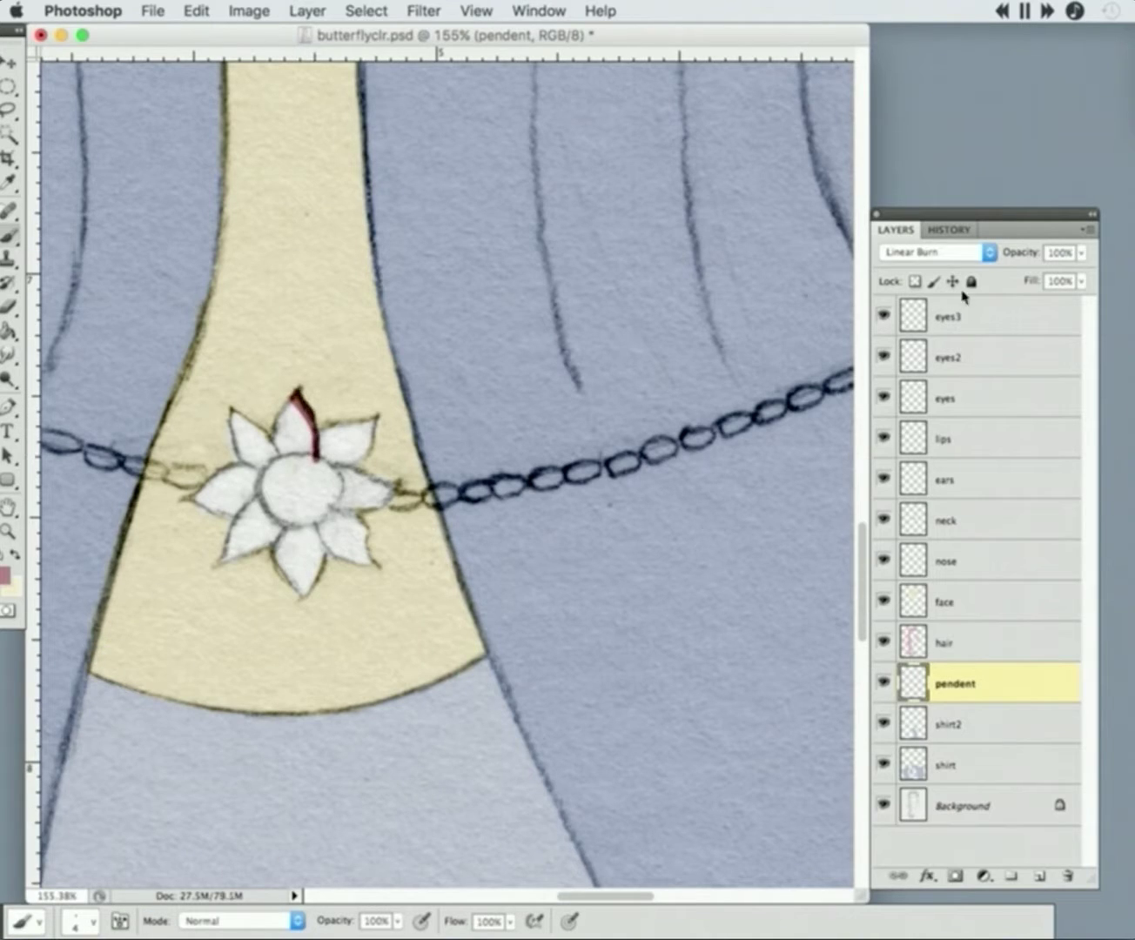
- Lower the pendent layer's opacity to 70% and outline more petals in dusty pink, stepping back in the history to correct strokes
{"action": "left_click_drag", "start_coordinate": [1080, 252], "coordinate": [1056, 268]}
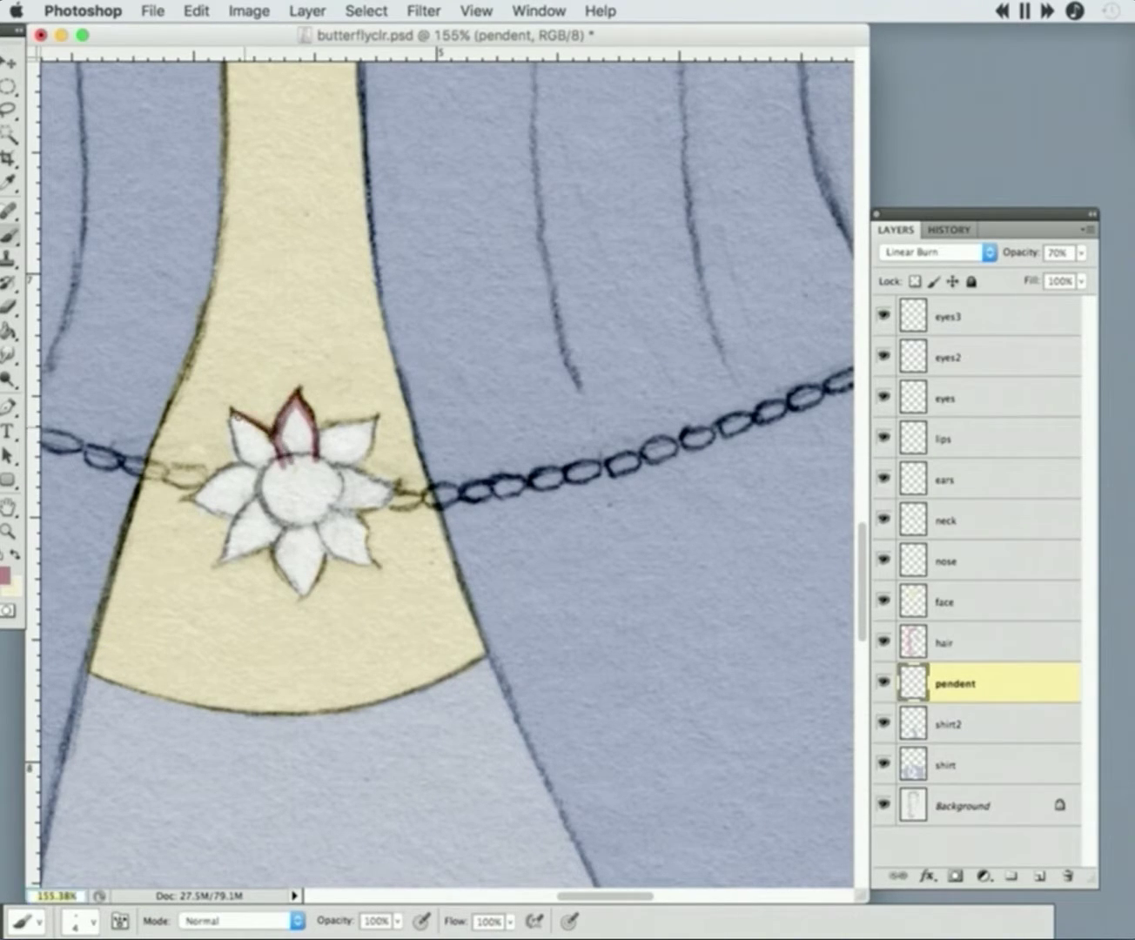
{"action": "right_click", "coordinate": [220, 405]}
{"action": "key", "text": "Return"}
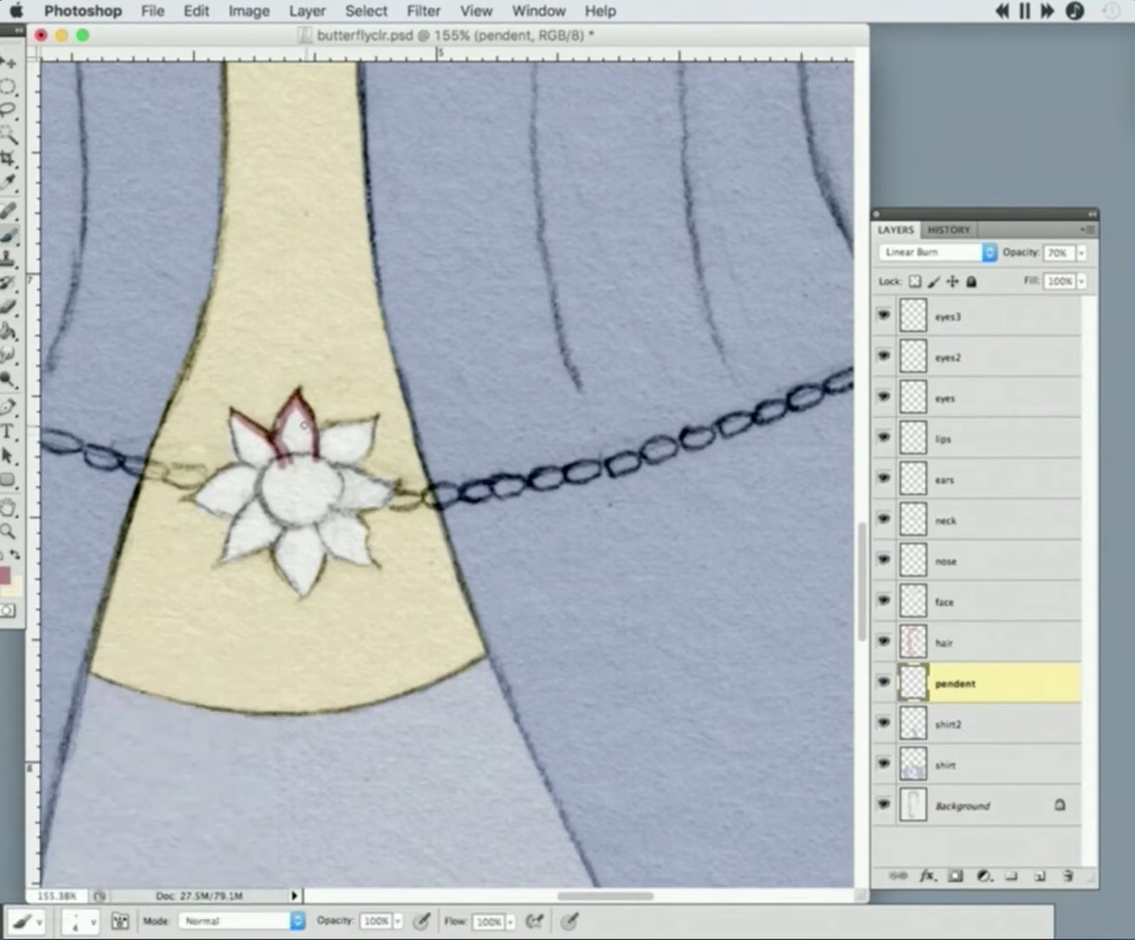
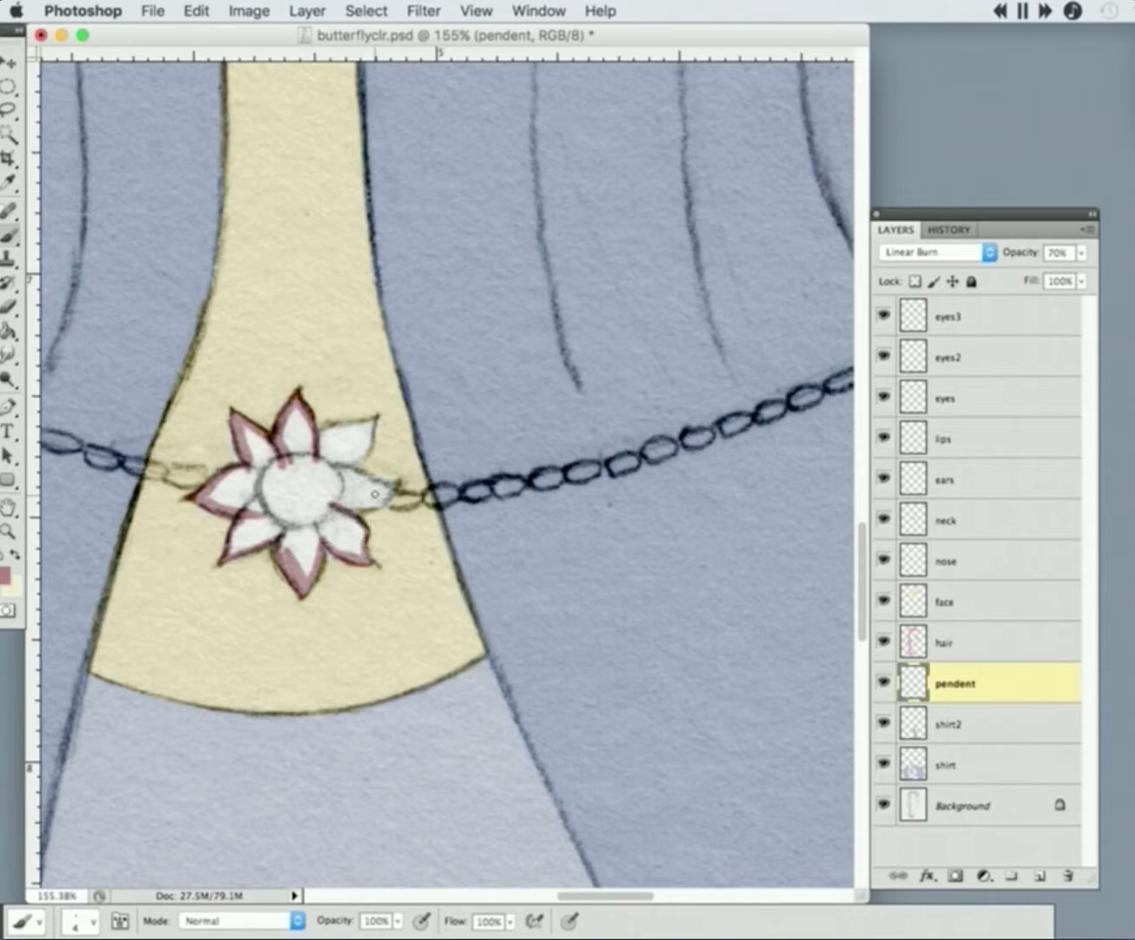
{"action": "left_click", "coordinate": [948, 229]}
{"action": "left_click", "coordinate": [948, 666]}
{"action": "left_click", "coordinate": [895, 229]}
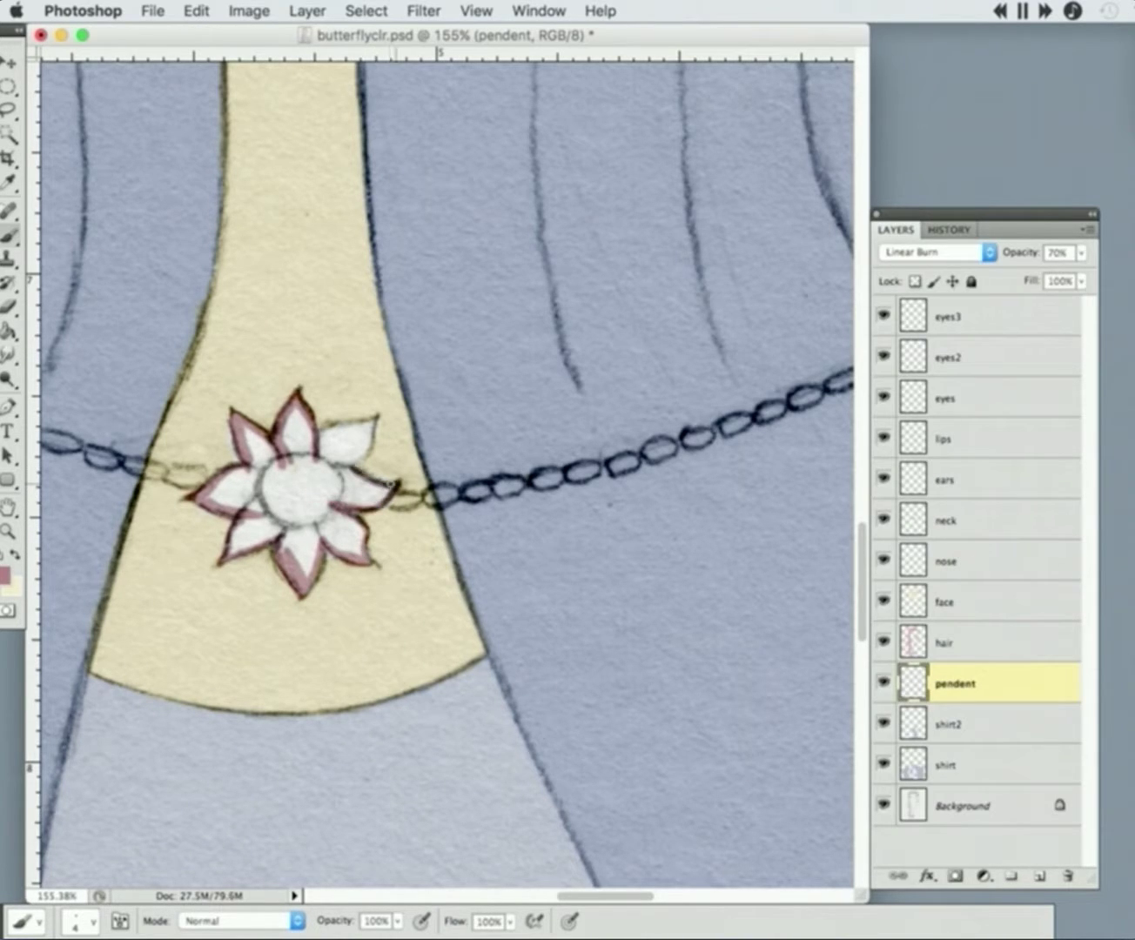
- Set the brush to 8 px and fill the pendant's petals with dusty pink
{"action": "left_click", "coordinate": [75, 919]}
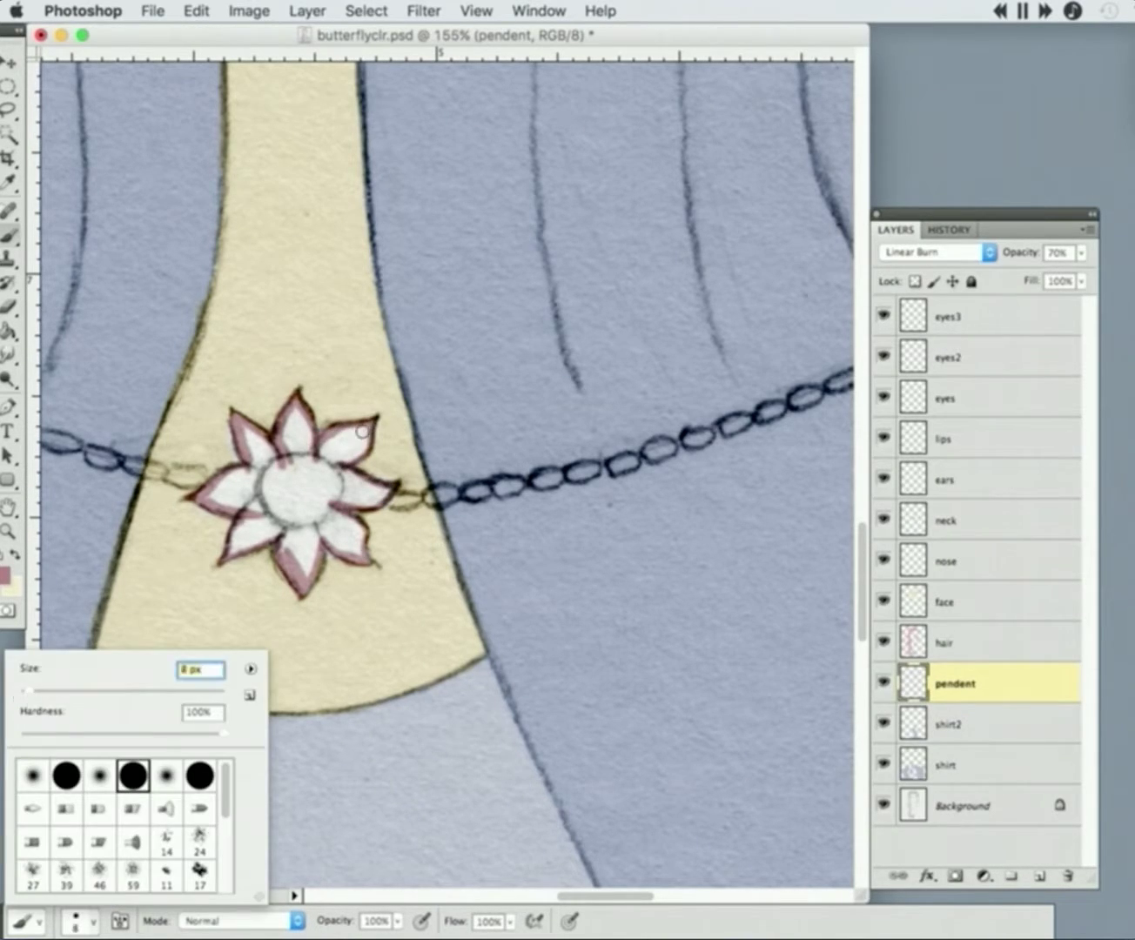
{"action": "key", "text": "Return"}
{"action": "left_click_drag", "start_coordinate": [362, 431], "coordinate": [360, 441]}
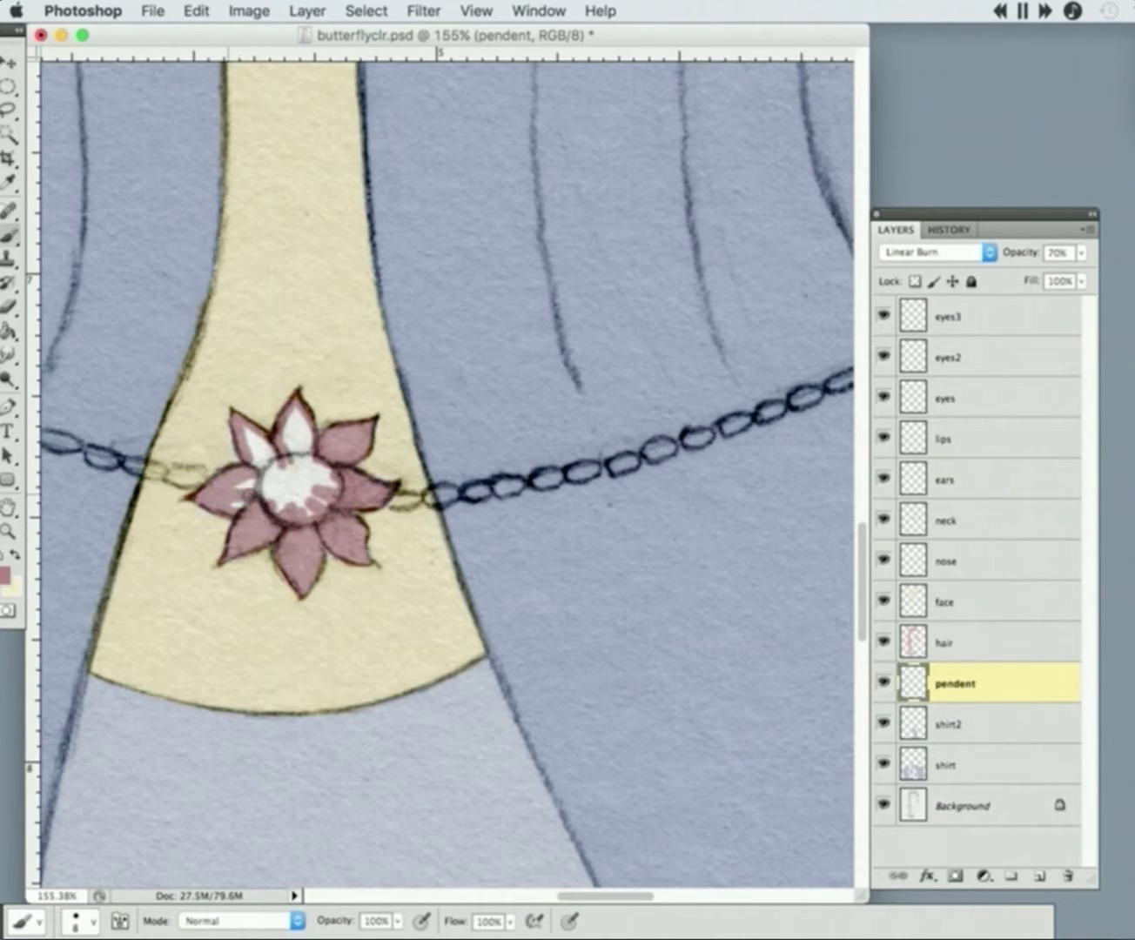
{"action": "key", "text": "super+alt+0"}
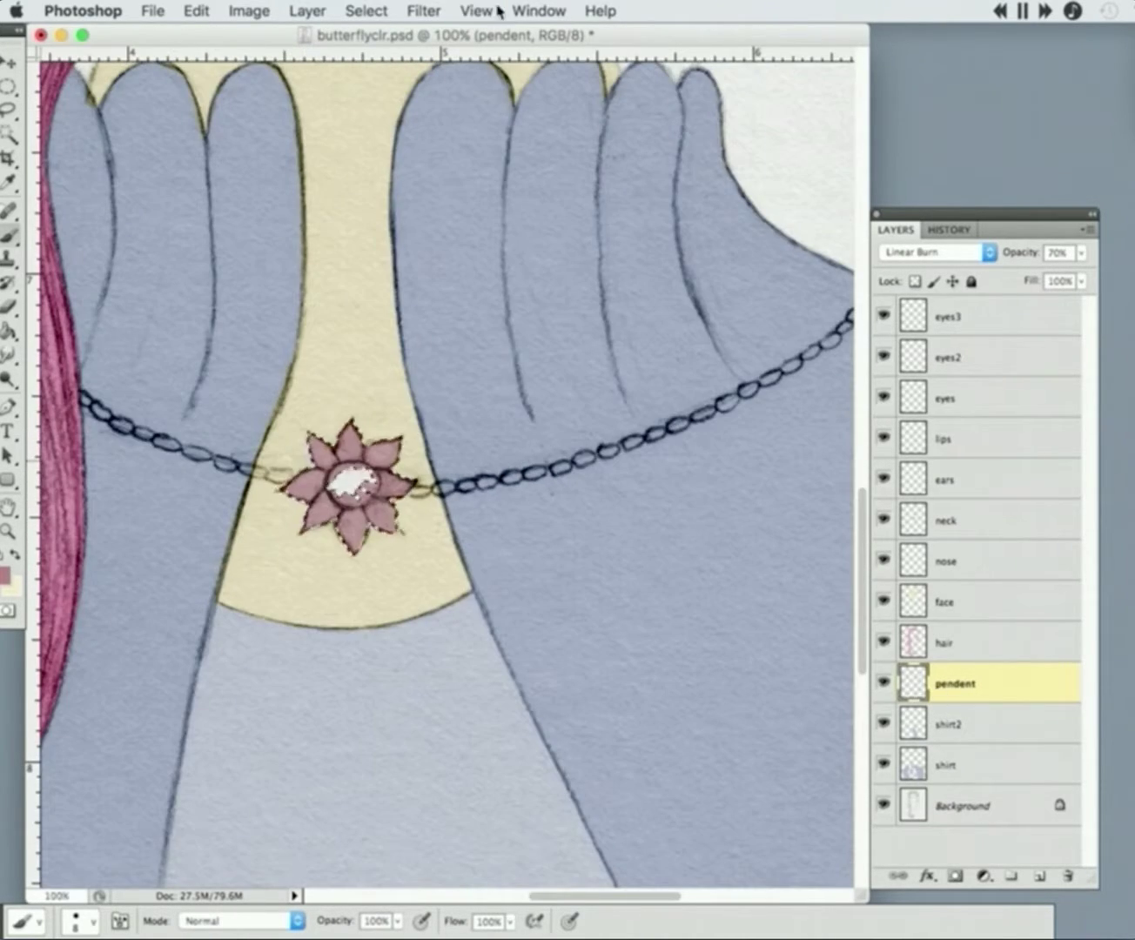
- Hide the selection outline, set the foreground colour to white, and paint small highlights on the pendant's petals
{"action": "left_click", "coordinate": [501, 12]}
{"action": "left_click", "coordinate": [501, 12]}
{"action": "key", "text": "x"}
{"action": "left_click", "coordinate": [6, 575]}
{"action": "key", "text": "Return"}
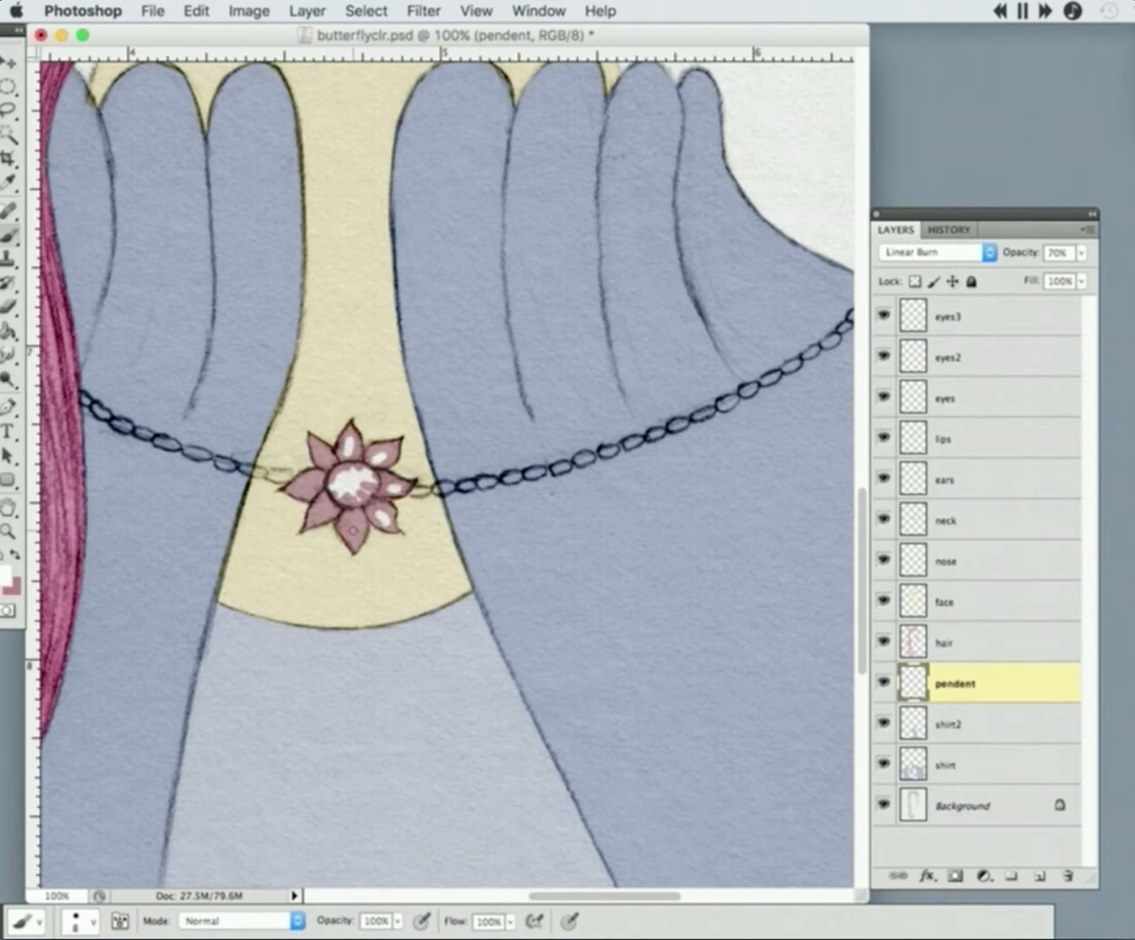
- Blend the white highlights into the pendant's petals with the Mixer Brush at 28 px
{"action": "left_click_drag", "start_coordinate": [9, 233], "coordinate": [87, 304]}
{"action": "right_click", "coordinate": [157, 618]}
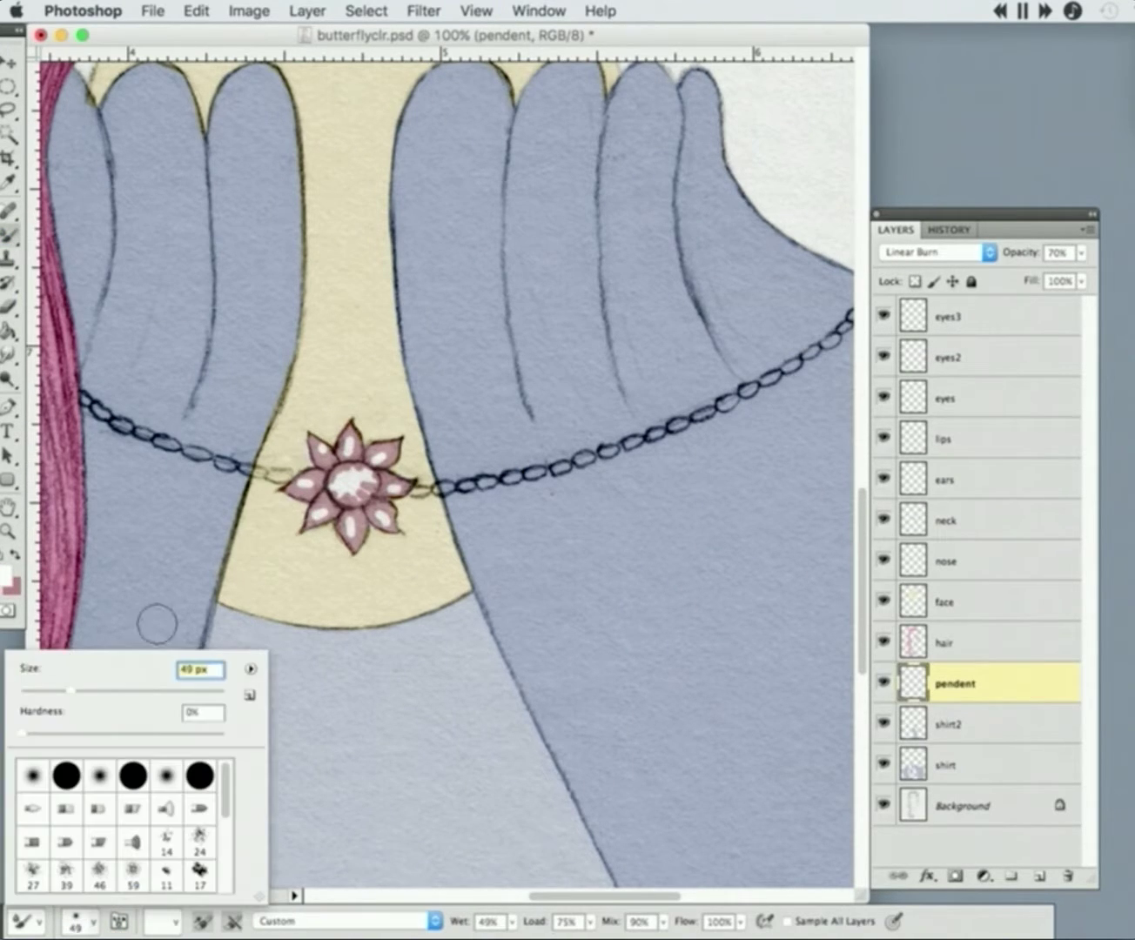
{"action": "key", "text": "Return"}
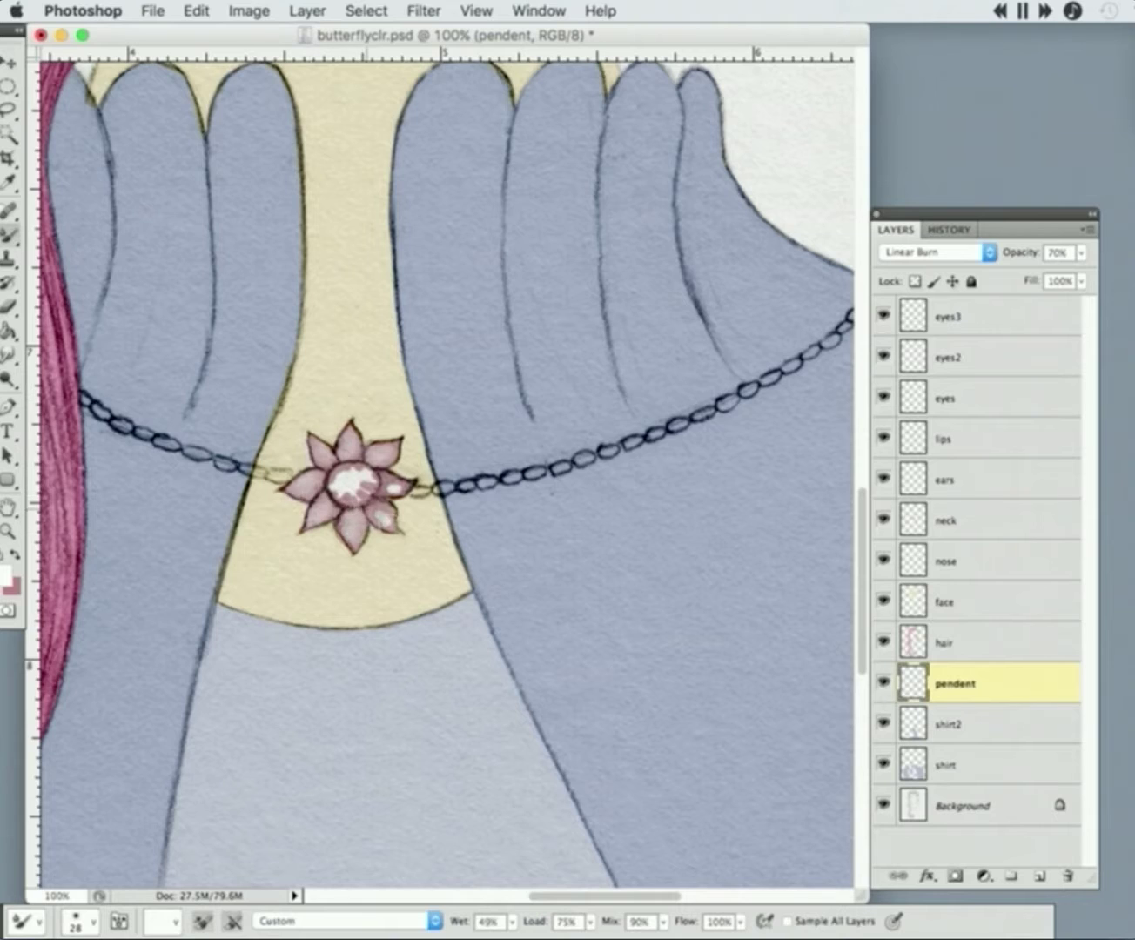
{"action": "key", "text": "super+m"}
{"action": "key", "text": "Escape"}
- Pick a golden yellow foreground colour and paint the pendant's round centre with the 8 px brush
{"action": "left_click", "coordinate": [6, 574]}
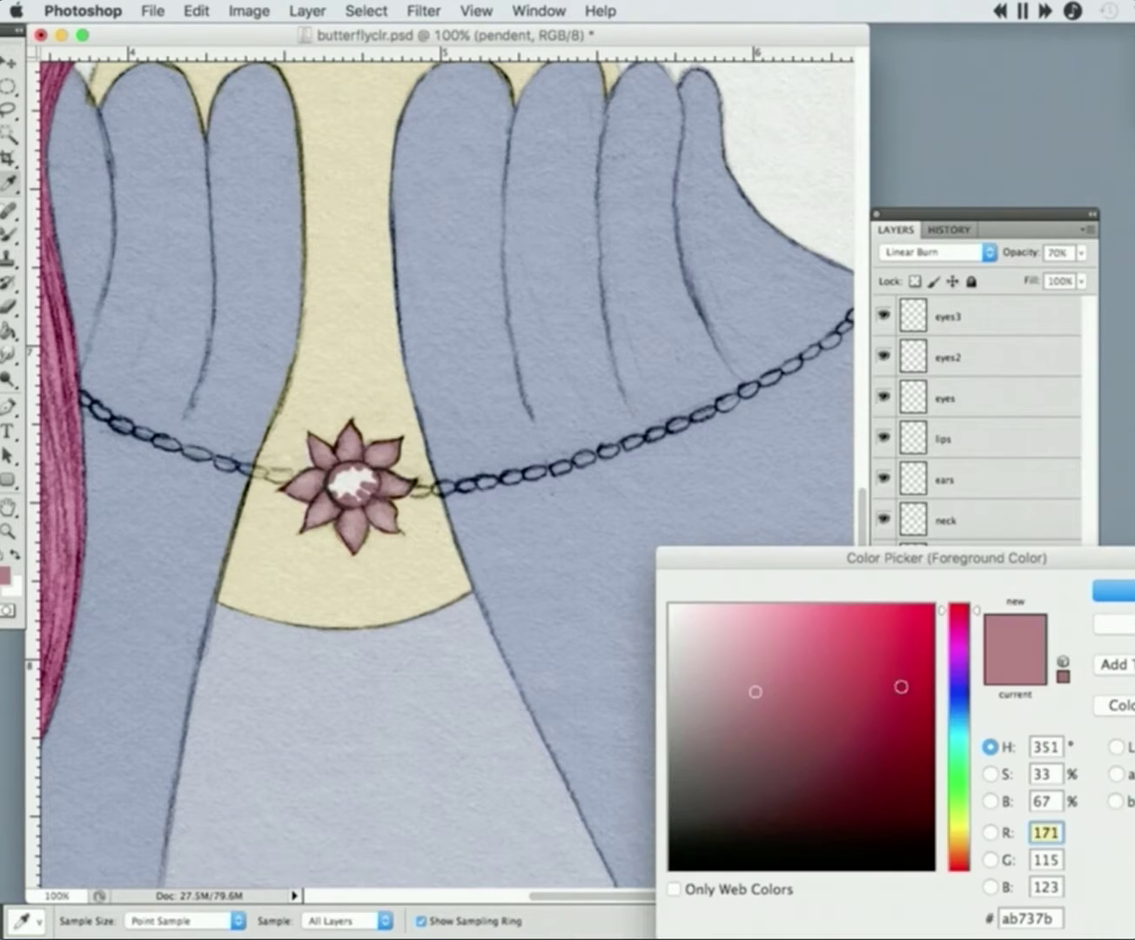
{"action": "left_click", "coordinate": [870, 627]}
{"action": "left_click", "coordinate": [1111, 591]}
{"action": "key", "text": "super+equal"}
{"action": "left_click_drag", "start_coordinate": [9, 234], "coordinate": [87, 244]}
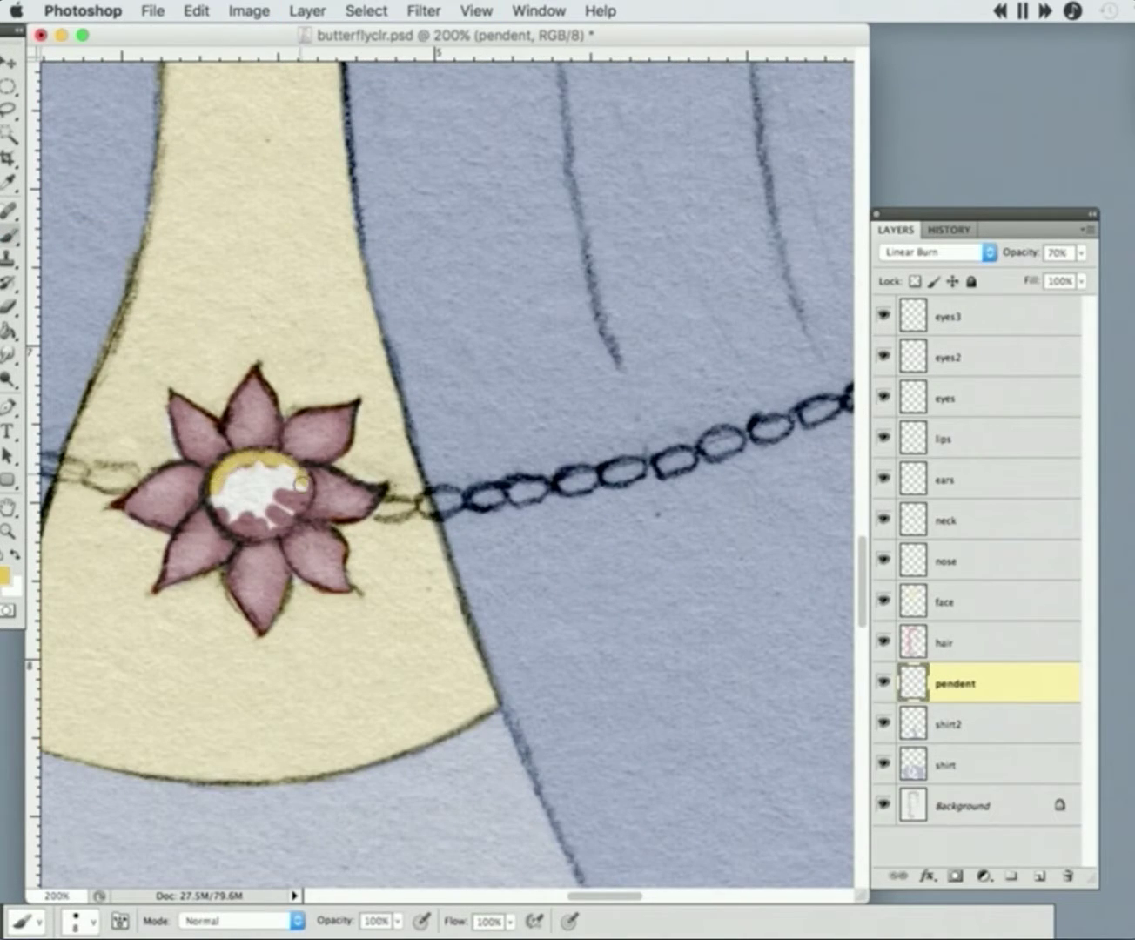
{"action": "mouse_move", "coordinate": [223, 497]}
{"action": "left_mouse_down"}
{"action": "mouse_move", "coordinate": [281, 464]}
{"action": "mouse_move", "coordinate": [243, 512]}
{"action": "left_mouse_up"}
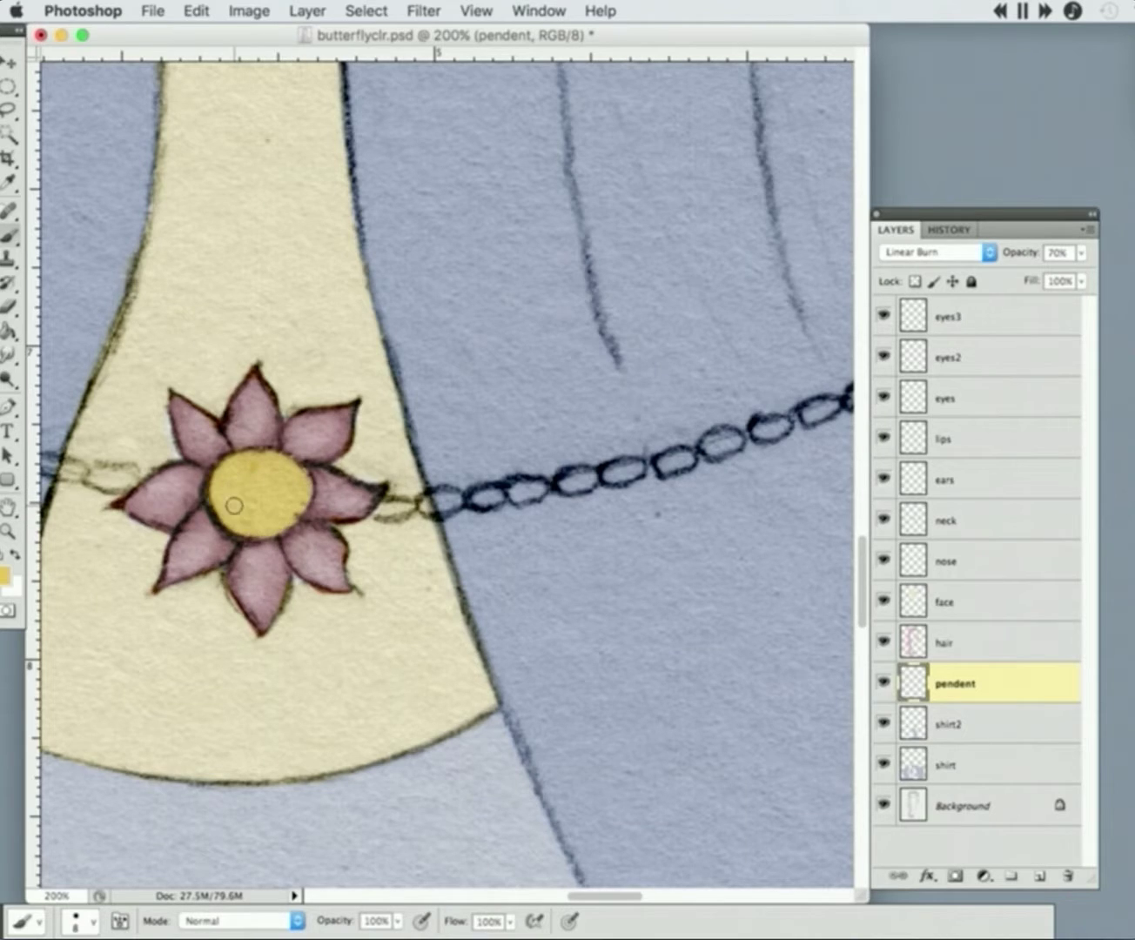
- Warm the pendent layer with Curves by raising the Red channel at input 107 to output 153
{"action": "key", "text": "super+minus"}
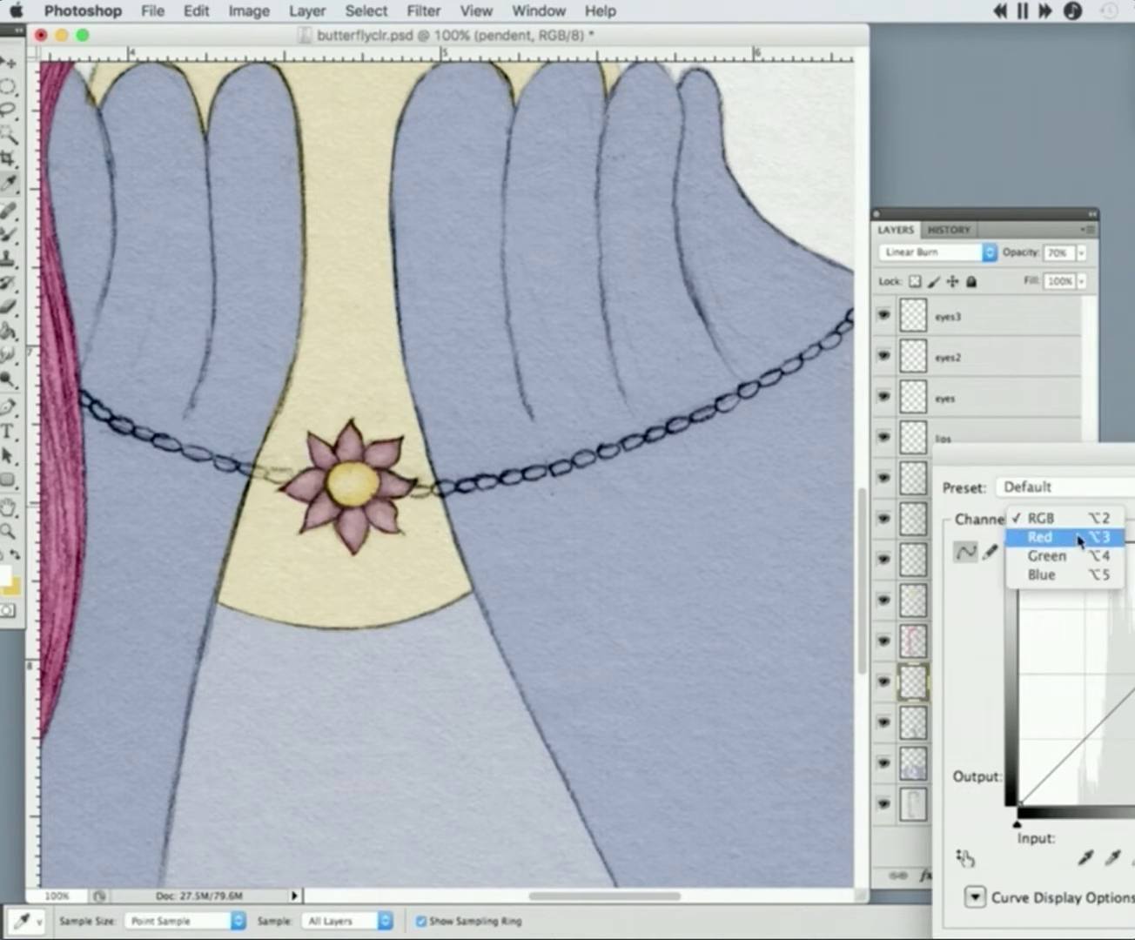
{"action": "left_click", "coordinate": [1079, 538]}
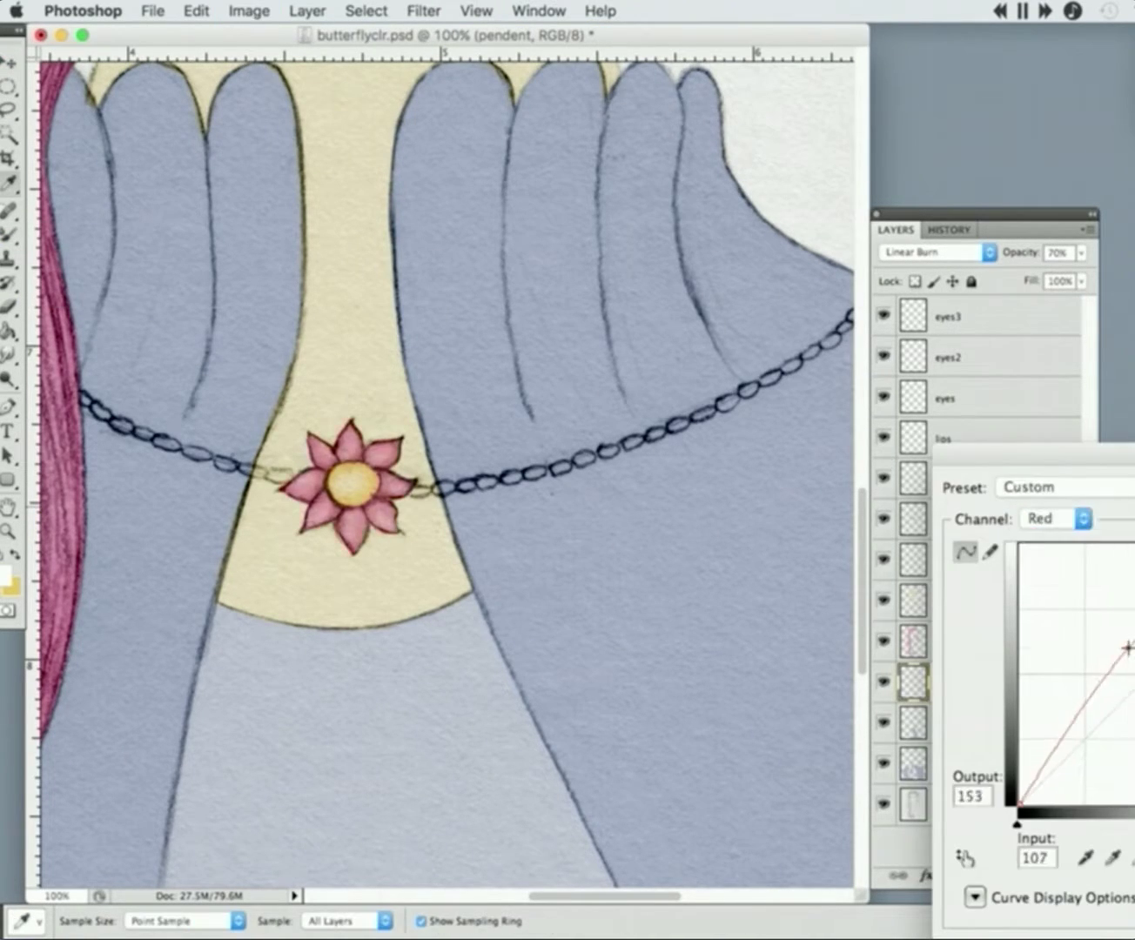
{"action": "key", "text": "Return"}
{"action": "key", "text": "v"}
{"action": "key", "text": "super+minus"}
{"action": "scroll", "coordinate": [590, 379], "scroll_direction": "up", "scroll_amount": 3}
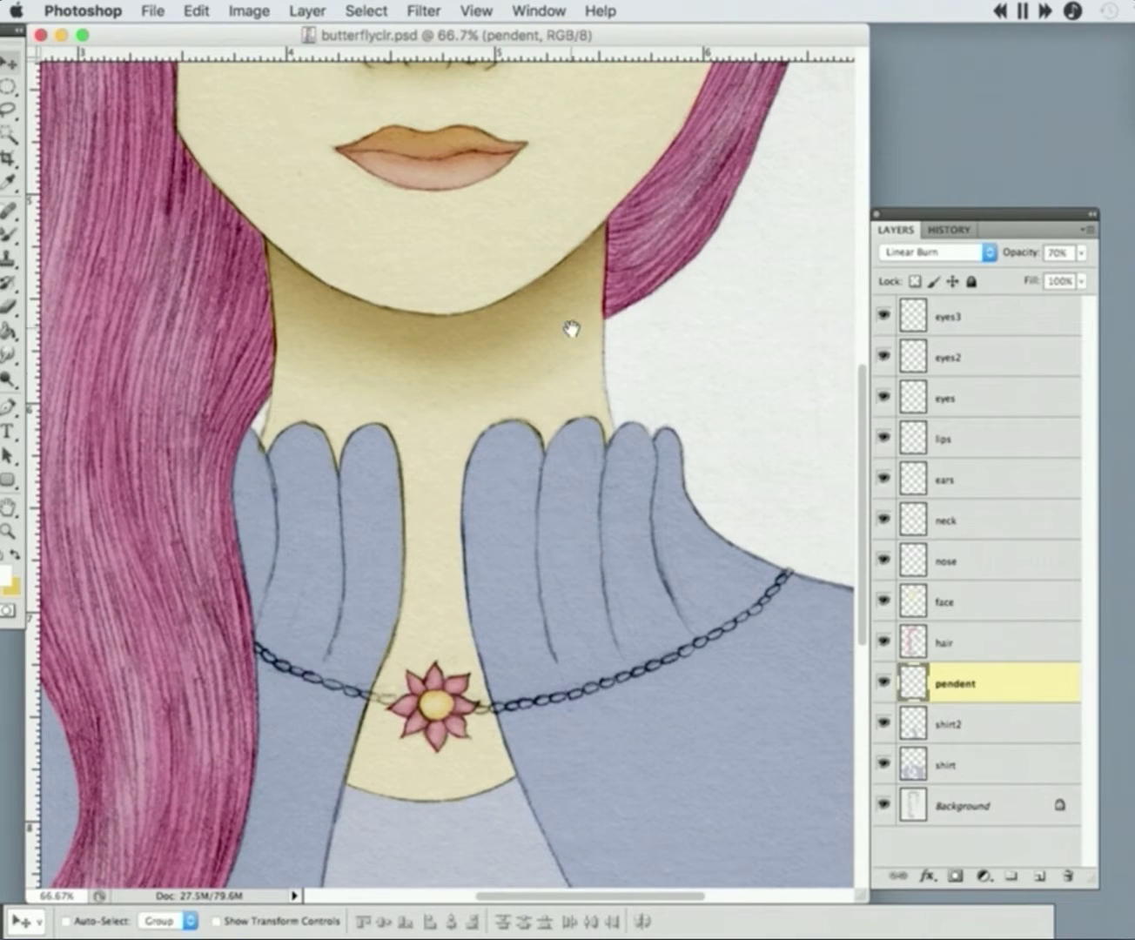
- On the neck layer, sample a tan skin shade under Normal blending, restore Linear Burn, and paint a shadow around the pendant
{"action": "scroll", "coordinate": [570, 328], "scroll_direction": "down", "scroll_amount": 1}
{"action": "left_click", "coordinate": [947, 520]}
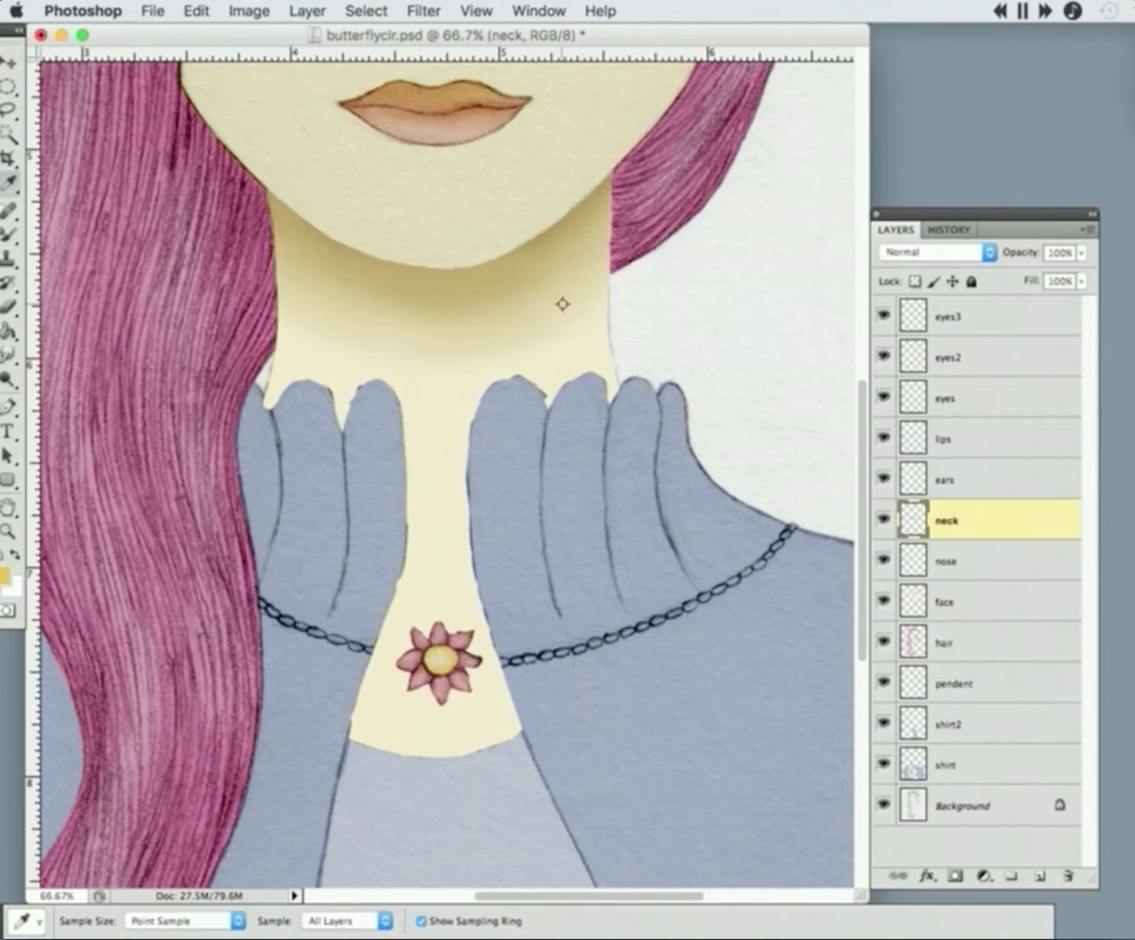
{"action": "left_click", "coordinate": [932, 252]}
{"action": "left_click", "coordinate": [948, 331]}
{"action": "key", "text": "b"}
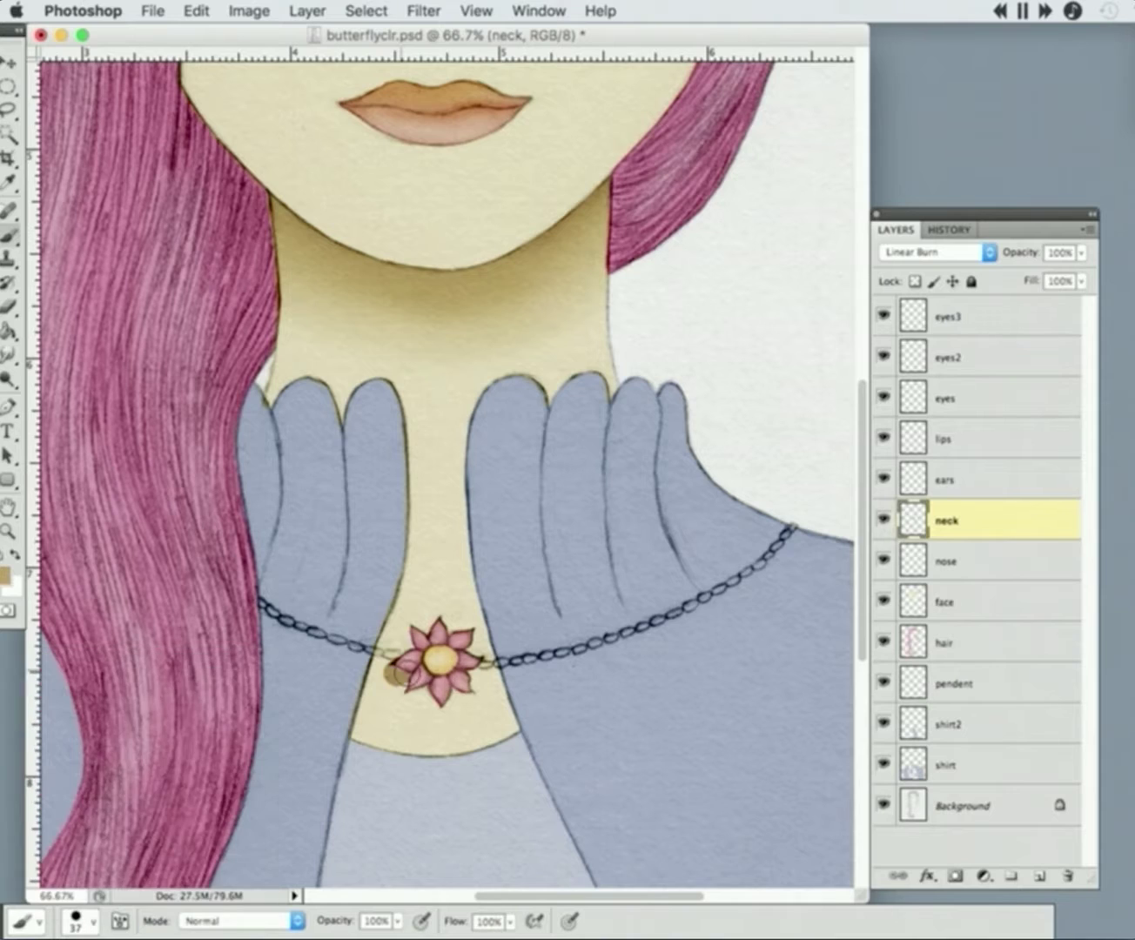
{"action": "left_click_drag", "start_coordinate": [396, 673], "coordinate": [493, 672]}
- Blend the tan shadow around the pendant into the skin with the Mixer Brush at 62 px
{"action": "left_click_drag", "start_coordinate": [8, 233], "coordinate": [71, 305]}
{"action": "left_click", "coordinate": [75, 920]}
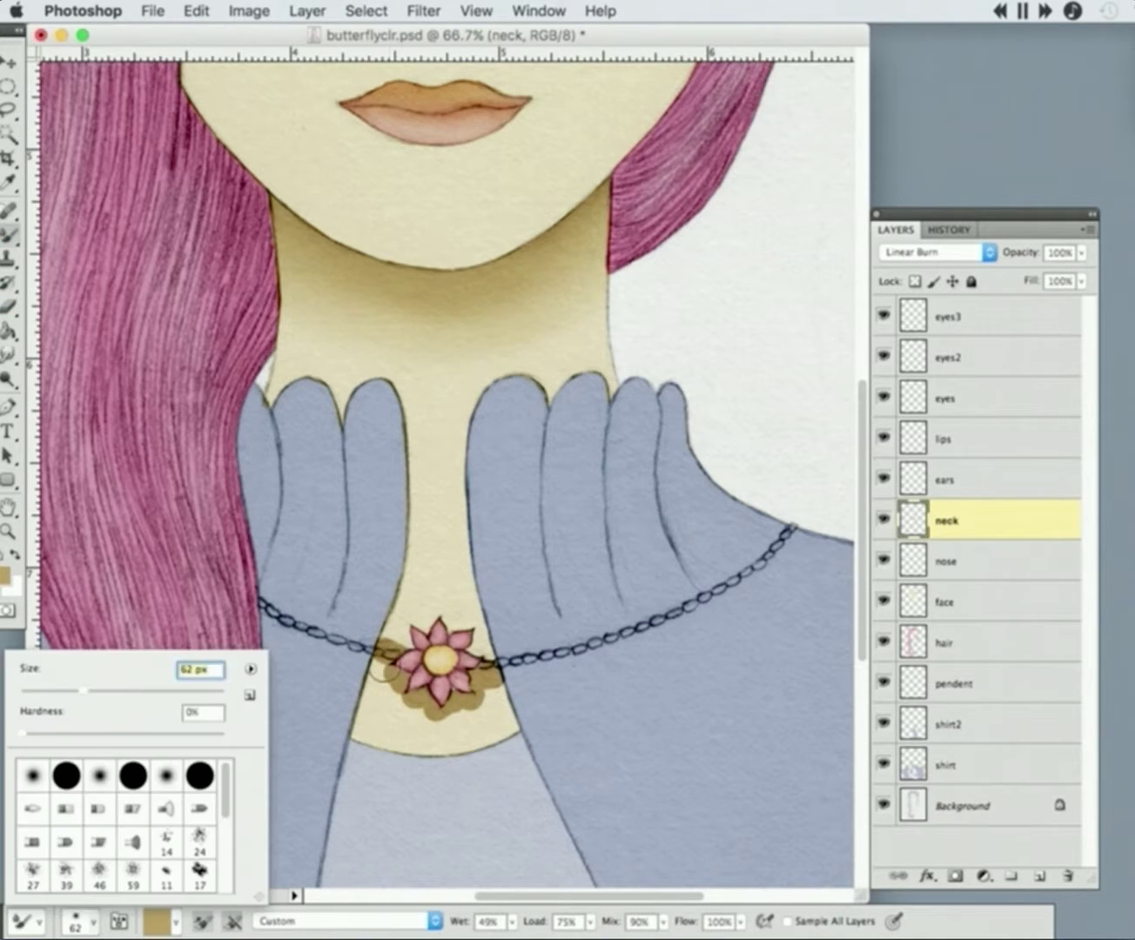
{"action": "left_click", "coordinate": [383, 661]}
{"action": "mouse_move", "coordinate": [383, 670]}
{"action": "left_mouse_down"}
{"action": "mouse_move", "coordinate": [435, 696]}
{"action": "mouse_move", "coordinate": [488, 687]}
{"action": "left_mouse_up"}
{"action": "left_click_drag", "start_coordinate": [378, 737], "coordinate": [555, 727]}
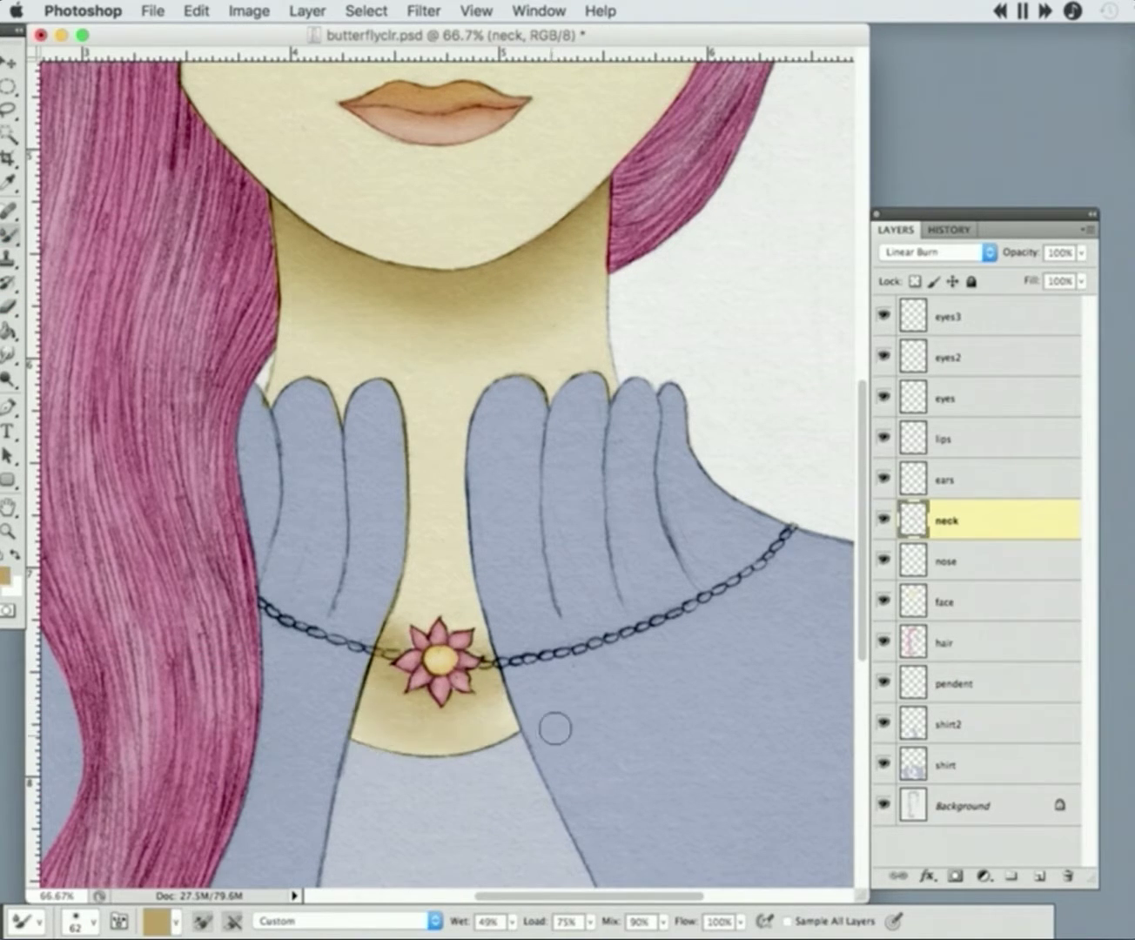
{"action": "mouse_move", "coordinate": [456, 450]}
{"action": "left_mouse_down"}
{"action": "mouse_move", "coordinate": [400, 419]}
{"action": "mouse_move", "coordinate": [366, 362]}
{"action": "mouse_move", "coordinate": [375, 374]}
{"action": "mouse_move", "coordinate": [579, 369]}
{"action": "mouse_move", "coordinate": [572, 401]}
{"action": "mouse_move", "coordinate": [467, 429]}
{"action": "mouse_move", "coordinate": [322, 394]}
{"action": "mouse_move", "coordinate": [260, 409]}
{"action": "left_mouse_up"}
{"action": "key", "text": "super+minus"}
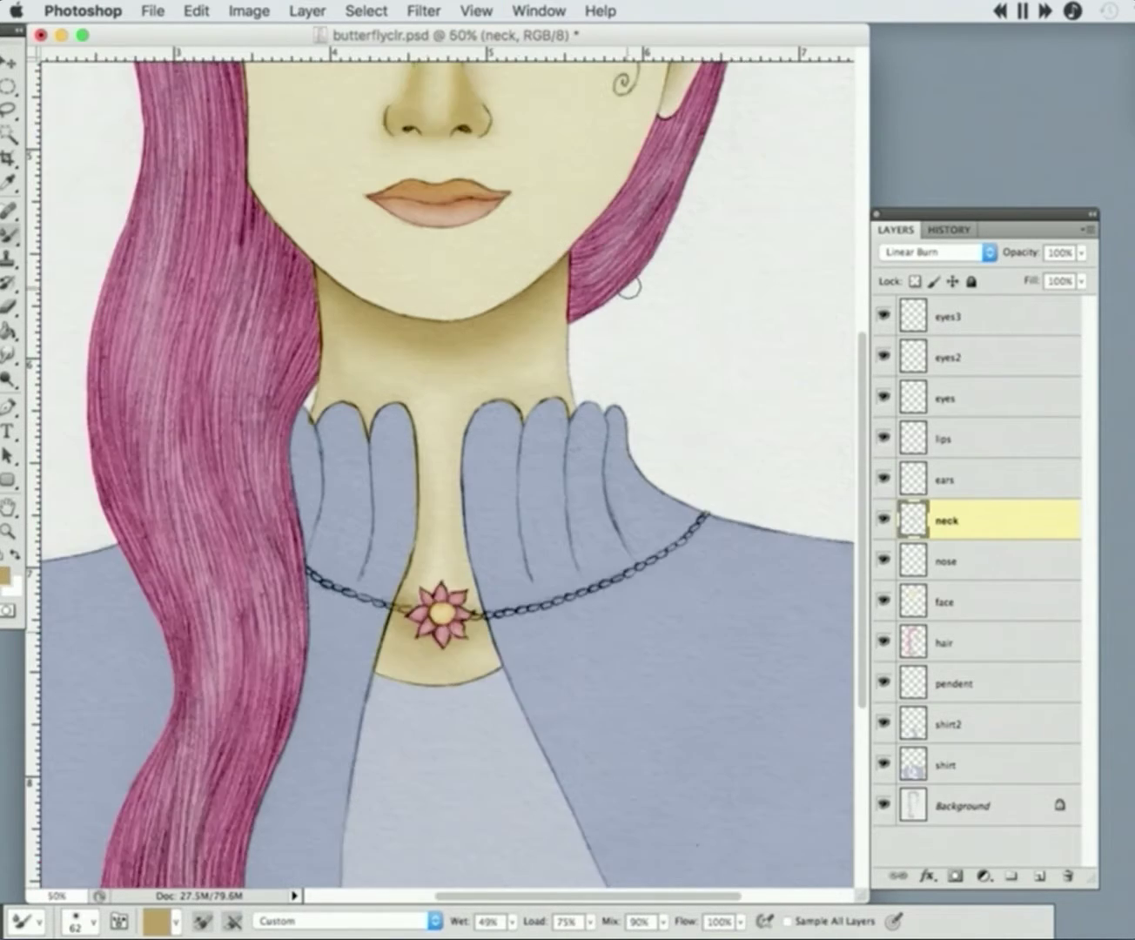
- Set the neck layer to Normal, sample its pale cream skin colour, and return the layer to Linear Burn
{"action": "left_click", "coordinate": [933, 253]}
{"action": "left_click", "coordinate": [912, 390]}
{"action": "left_click", "coordinate": [423, 501], "text": "alt"}
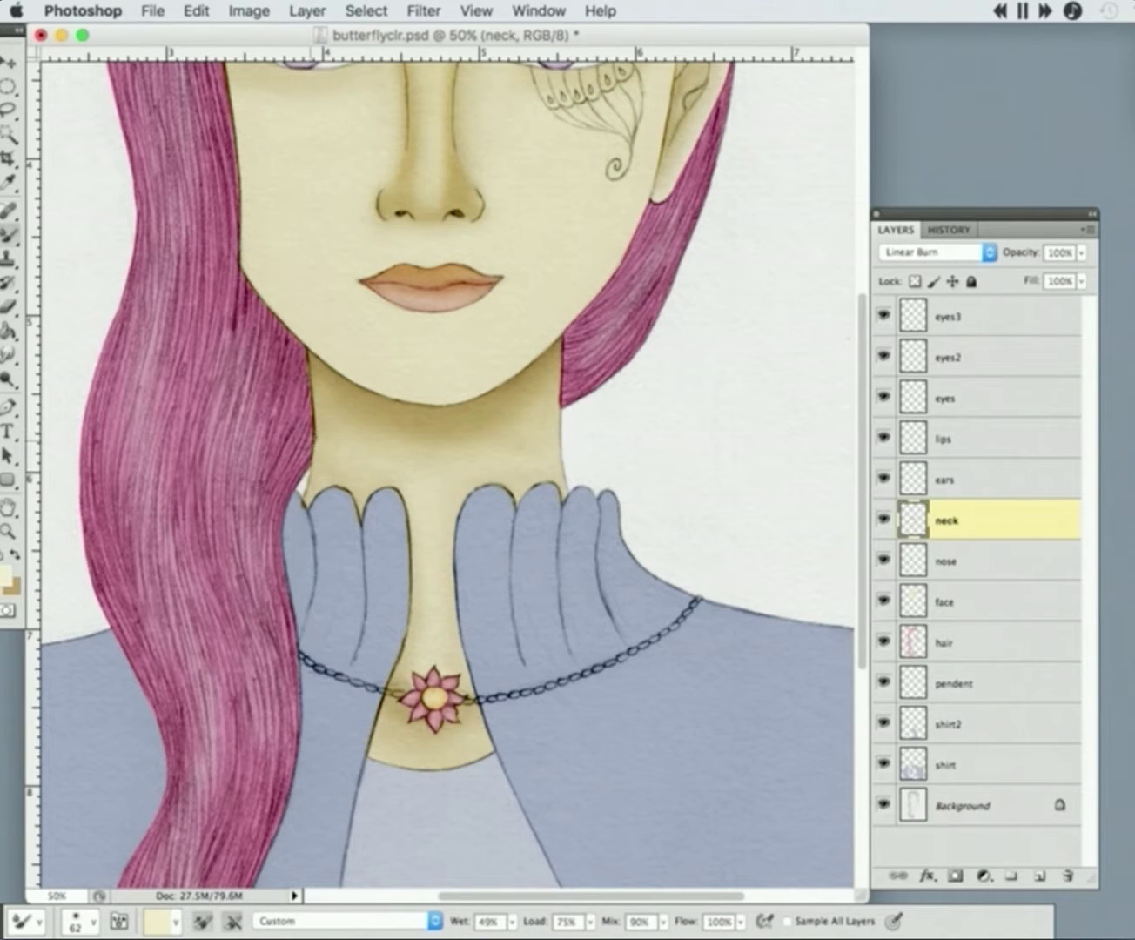
{"action": "key", "text": "super+minus"}
{"action": "scroll", "coordinate": [662, 374], "scroll_direction": "up", "scroll_amount": 5}
{"action": "scroll", "coordinate": [623, 273], "scroll_direction": "down", "scroll_amount": 5}
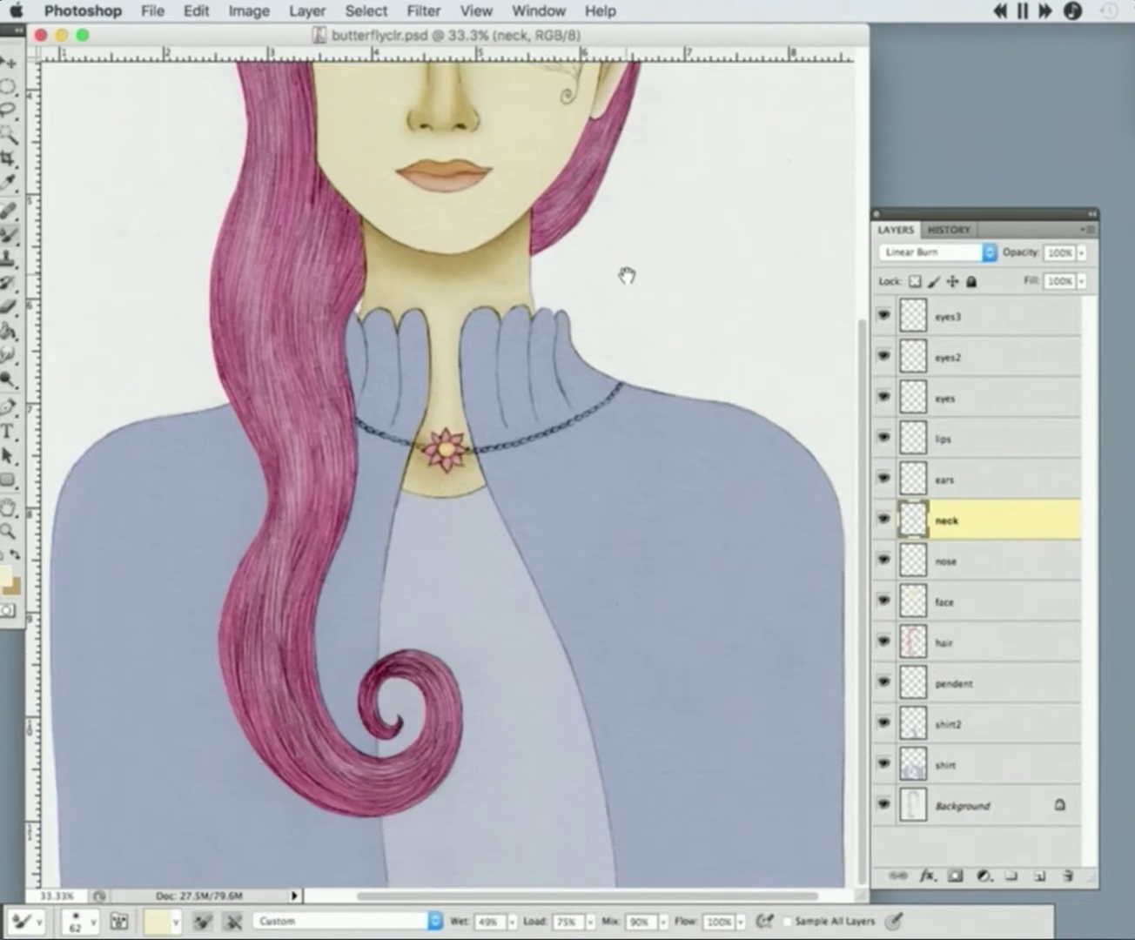
- Select the shirt layer, pick a light blue-grey foreground colour, and darken the shirt with Curves
{"action": "left_click", "coordinate": [910, 762]}
{"action": "key", "text": "i"}
{"action": "left_click", "coordinate": [7, 574]}
{"action": "key", "text": "Return"}
{"action": "key", "text": "super+m"}
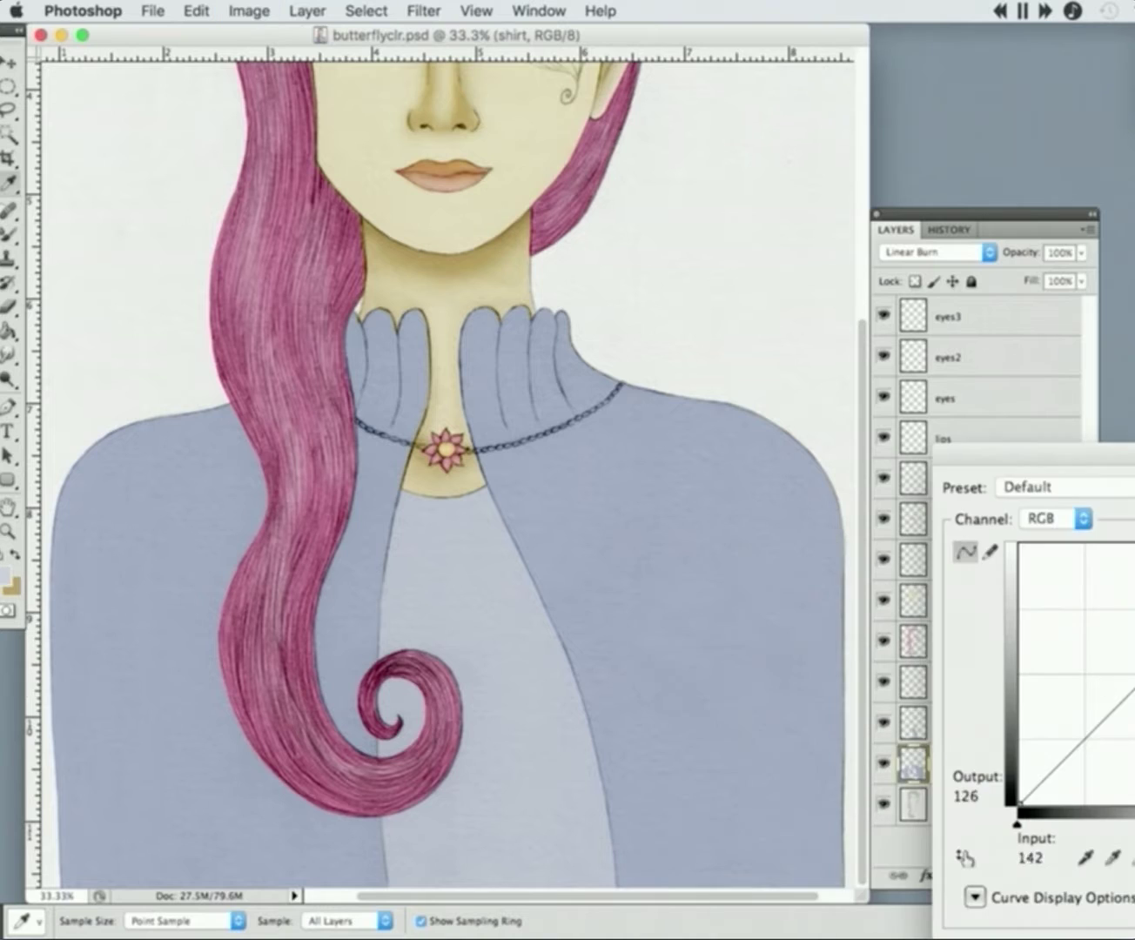
{"action": "left_click_drag", "start_coordinate": [1084, 710], "coordinate": [1088, 711]}
{"action": "key", "text": "Return"}
{"action": "key", "text": "b"}
- Set the Mixer Brush to 110 px, choose a paler foreground colour, and test faint light strokes on the shirt's sleeve
{"action": "key", "text": "super+minus"}
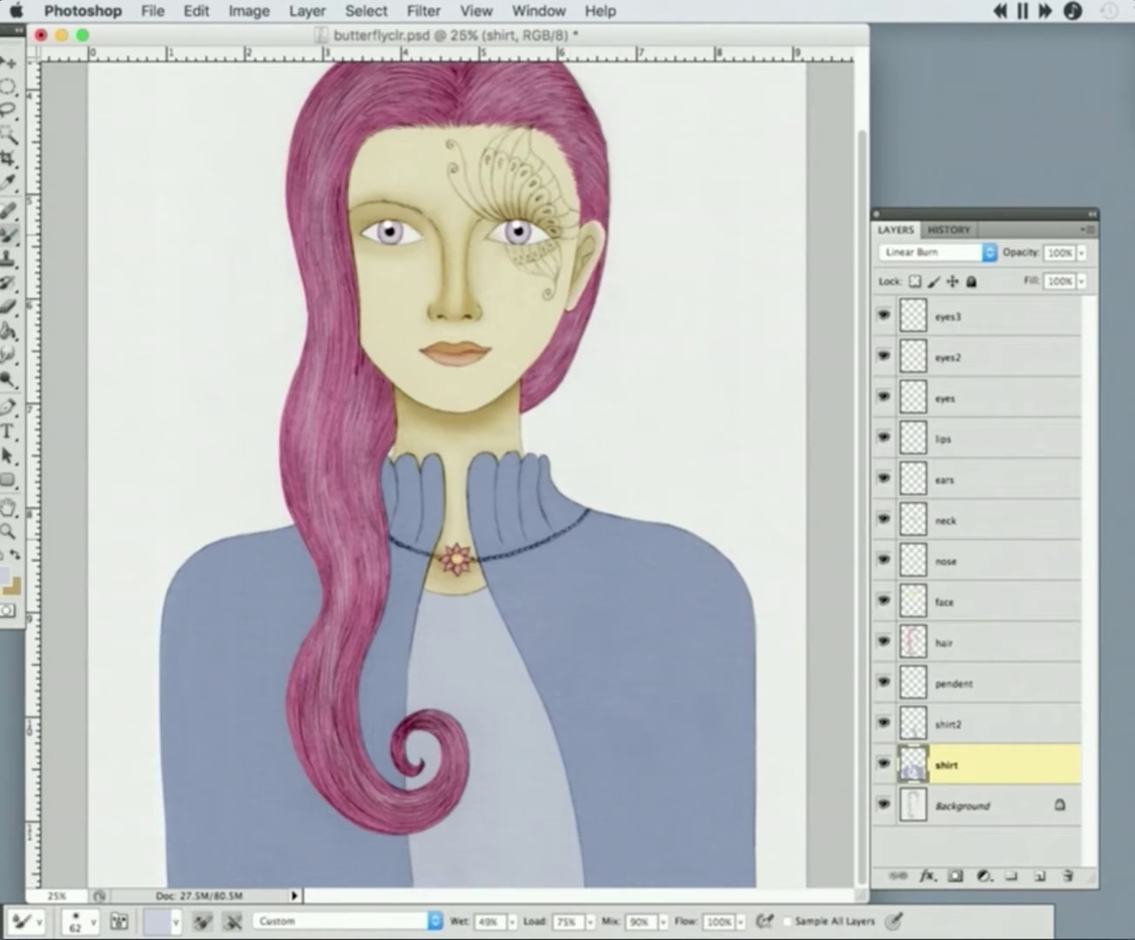
{"action": "right_click", "coordinate": [650, 561]}
{"action": "key", "text": "bracketright"}
{"action": "key", "text": "bracketright"}
{"action": "key", "text": "bracketright"}
{"action": "key", "text": "Return"}
{"action": "left_click", "coordinate": [800, 631], "text": "alt"}
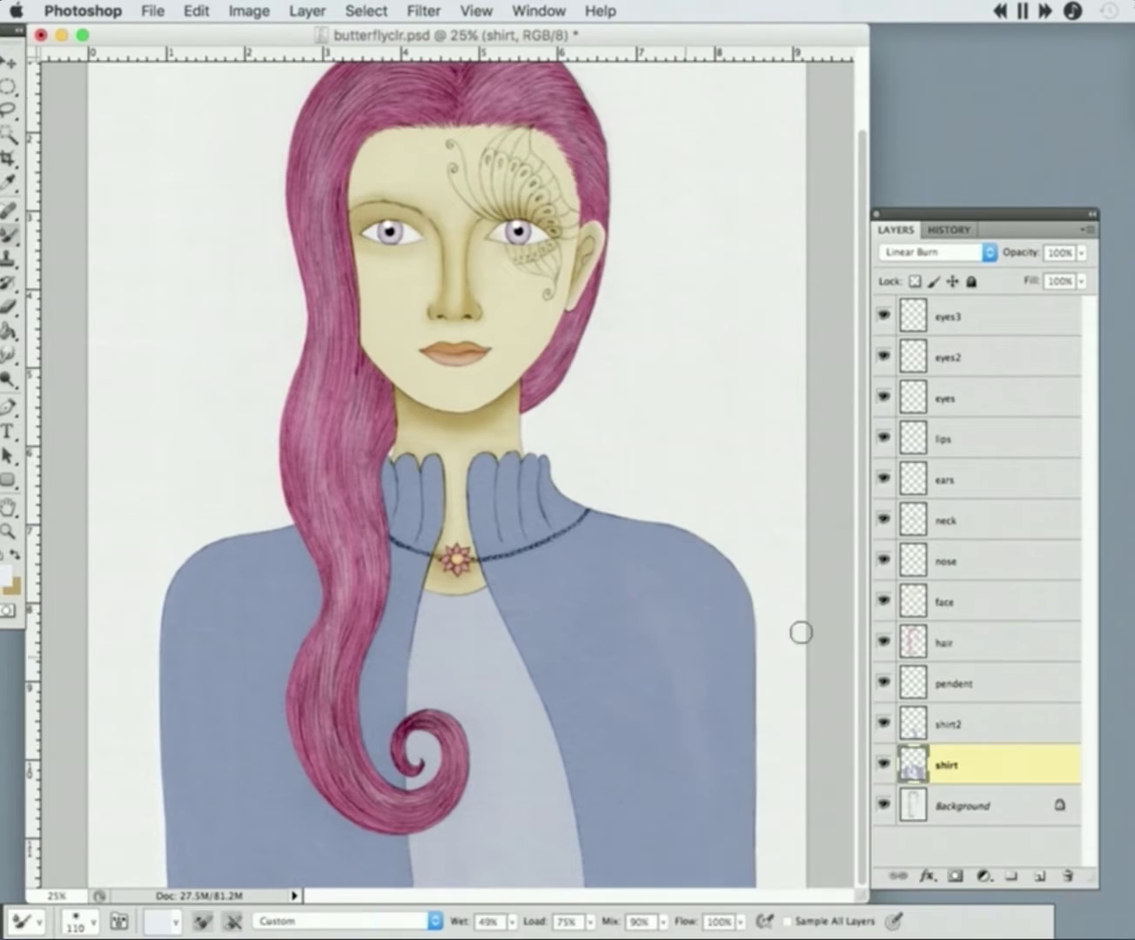
- Paint pale highlight strokes down both sleeves of the shirt with the regular brush at 37 px
{"action": "left_click", "coordinate": [8, 242], "text": "alt"}
{"action": "left_click_drag", "start_coordinate": [626, 565], "coordinate": [640, 759]}
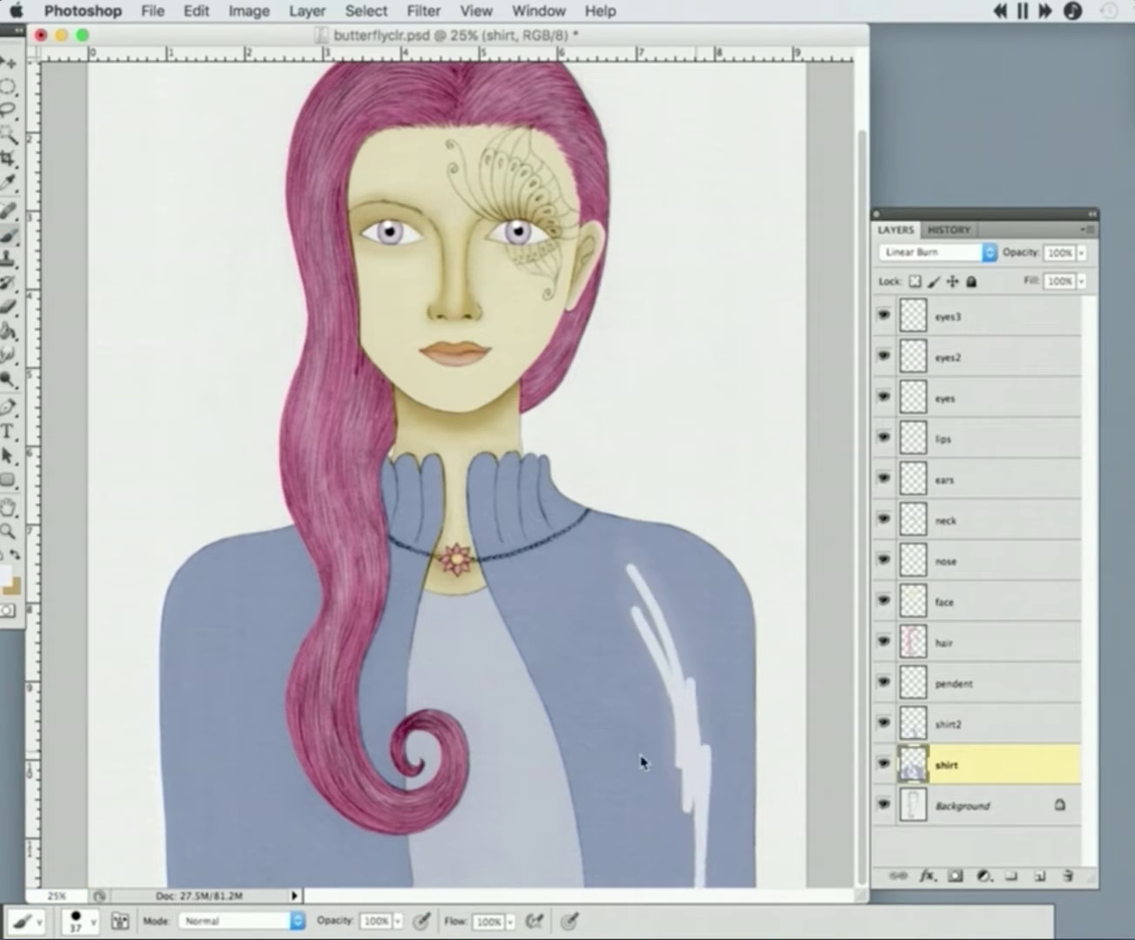
{"action": "left_click_drag", "start_coordinate": [240, 600], "coordinate": [236, 588]}
- Blend the pale highlights into both sleeves with the Mixer Brush at 349 px
{"action": "left_click_drag", "start_coordinate": [7, 235], "coordinate": [78, 307]}
{"action": "right_click", "coordinate": [615, 641]}
{"action": "key", "text": "bracketright"}
{"action": "key", "text": "bracketright"}
{"action": "key", "text": "bracketright"}
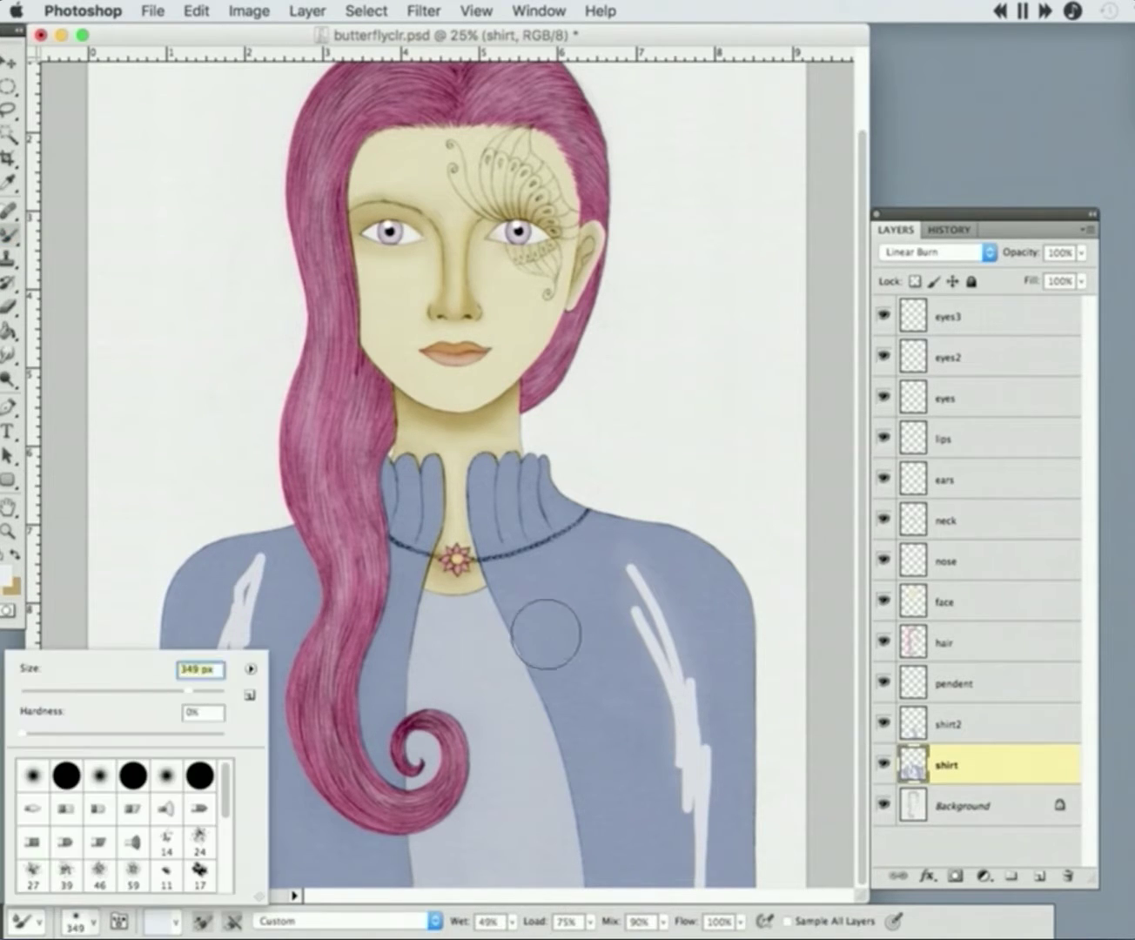
{"action": "key", "text": "Return"}
{"action": "mouse_move", "coordinate": [600, 609]}
{"action": "left_mouse_down"}
{"action": "mouse_move", "coordinate": [634, 664]}
{"action": "mouse_move", "coordinate": [649, 914]}
{"action": "left_mouse_up"}
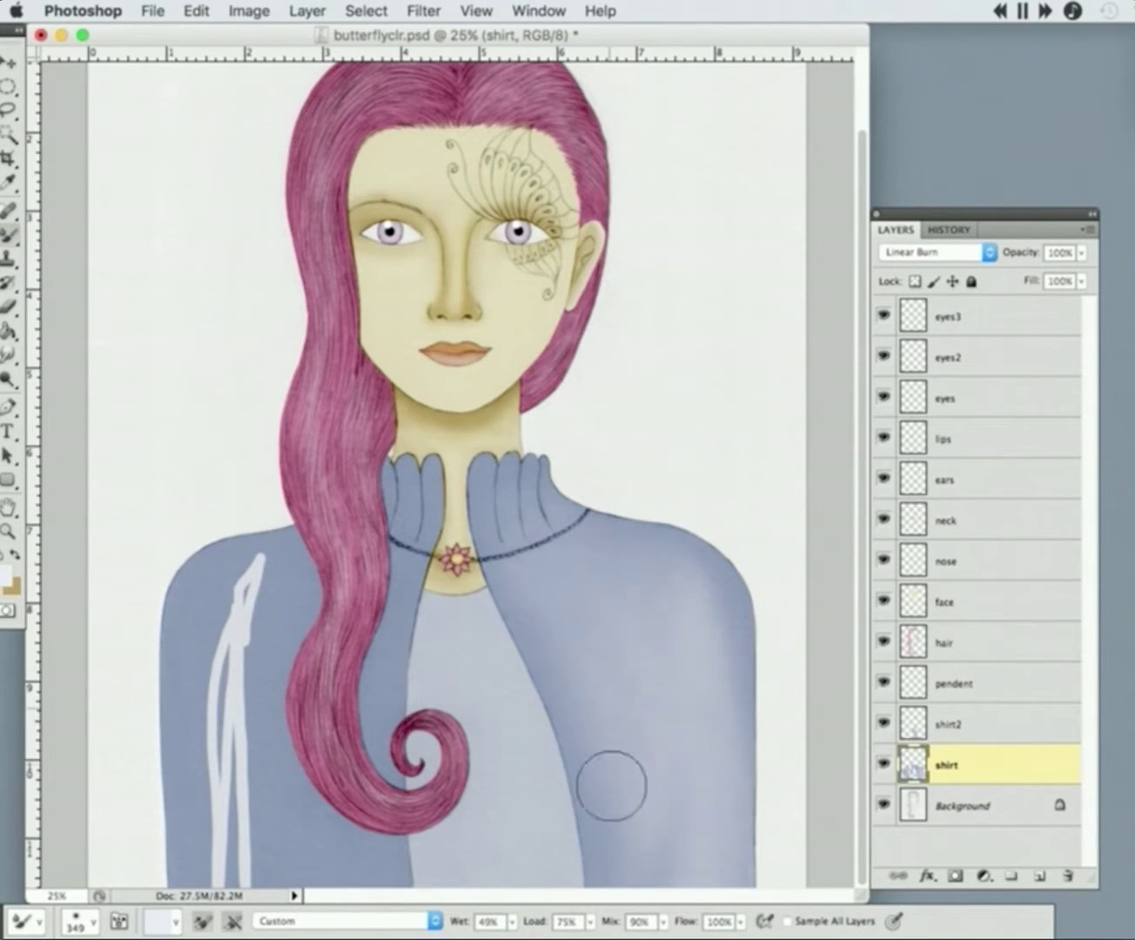
{"action": "mouse_move", "coordinate": [243, 661]}
{"action": "left_mouse_down"}
{"action": "mouse_move", "coordinate": [212, 604]}
{"action": "mouse_move", "coordinate": [221, 755]}
{"action": "left_mouse_up"}
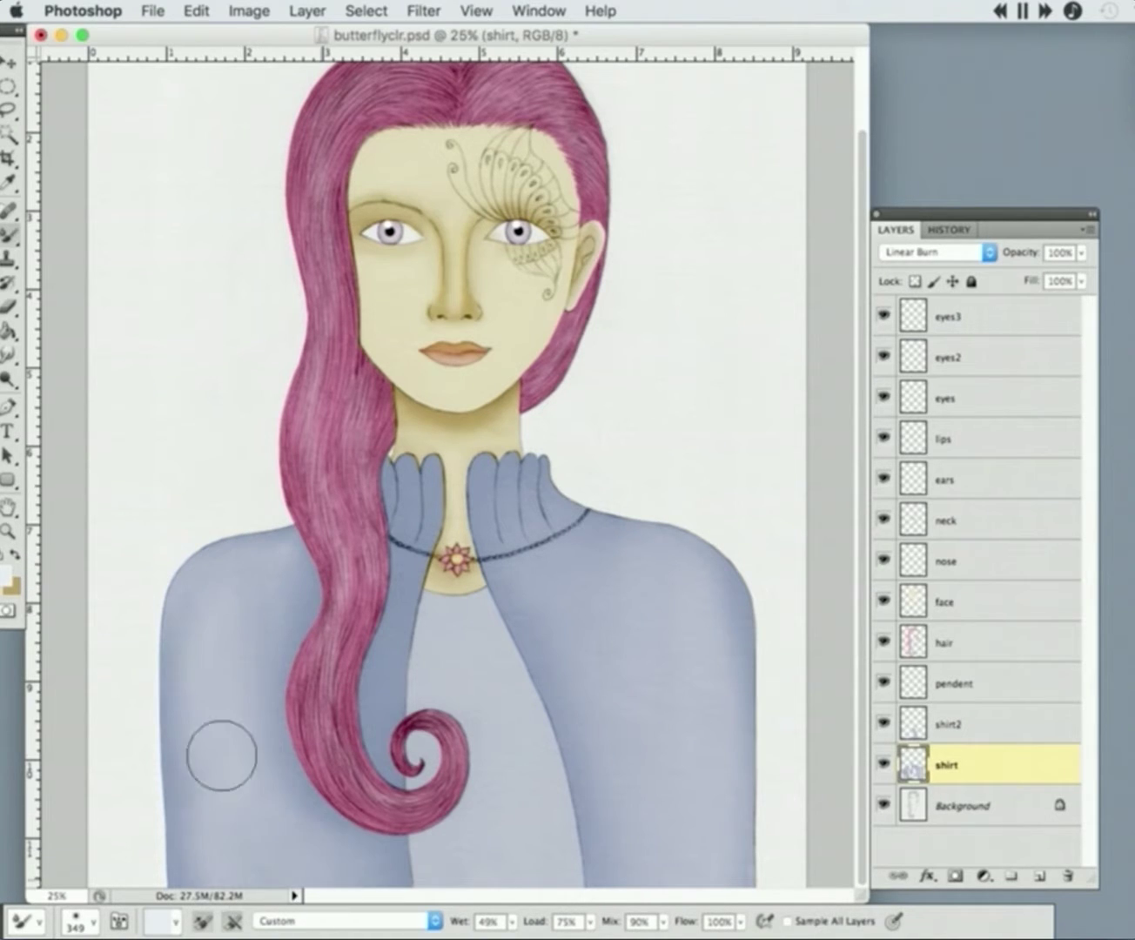
- Smooth the shirt's shading along the folds and beside the hair with the Mixer Brush at 143 px and 193 px
{"action": "left_click", "coordinate": [81, 910]}
{"action": "type", "text": "143"}
{"action": "key", "text": "Return"}
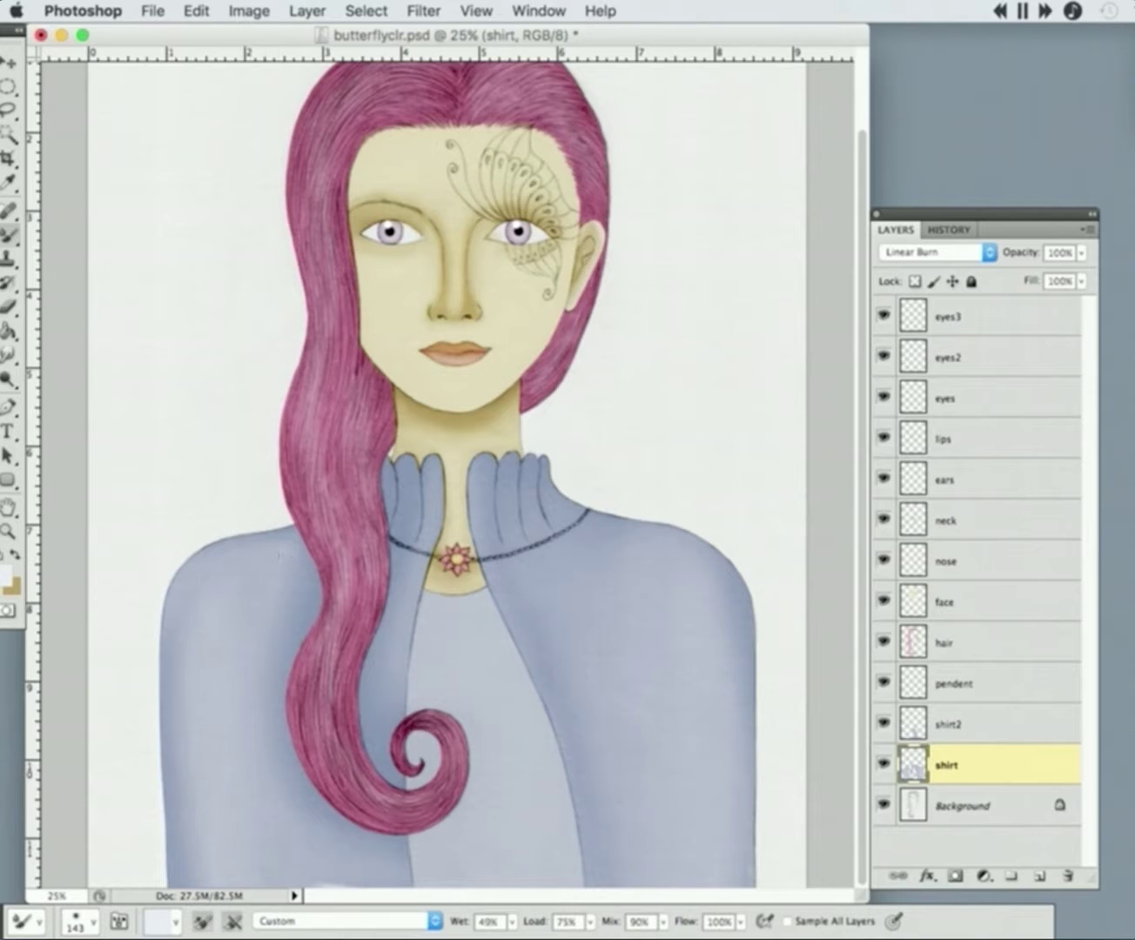
{"action": "right_click", "coordinate": [264, 551]}
{"action": "type", "text": "193"}
{"action": "key", "text": "Return"}
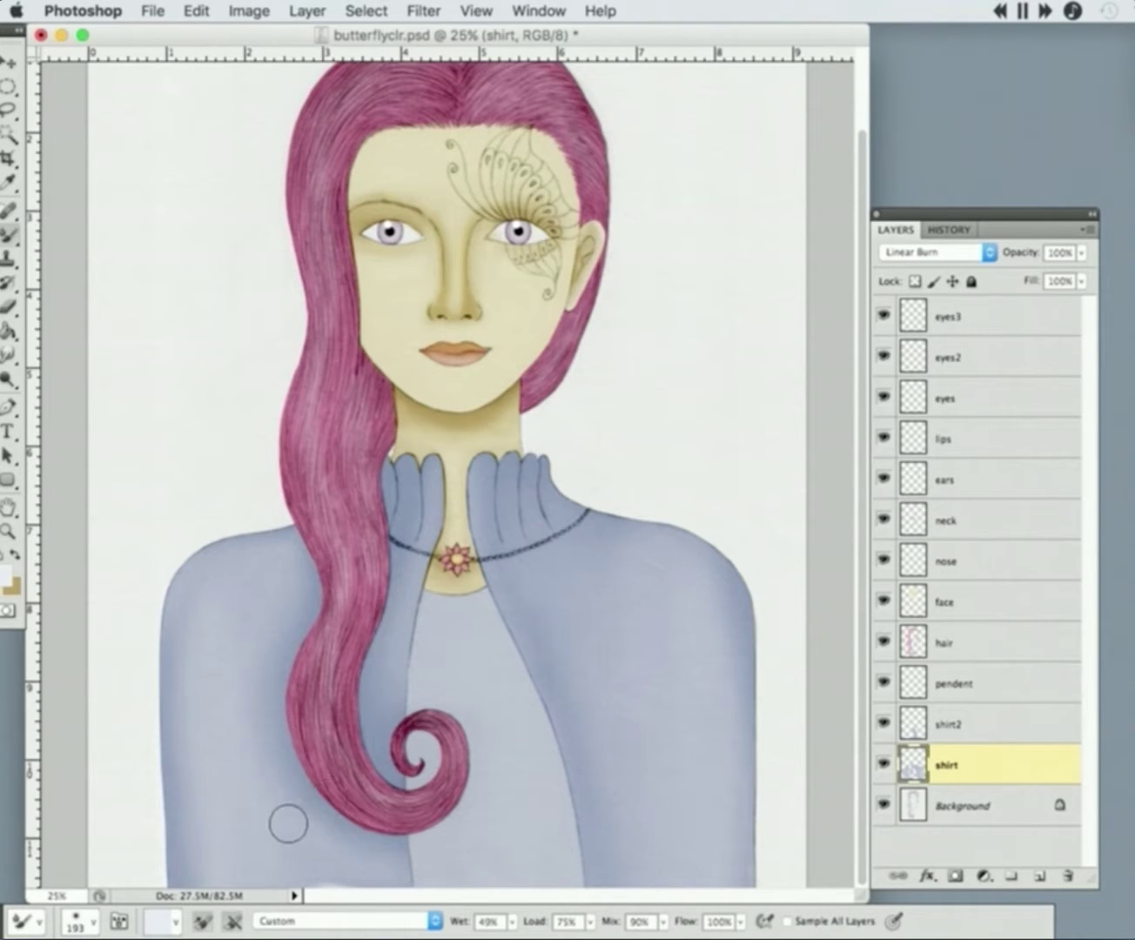
- Make the shirt2 layer active, hide the selection outline, and save the document
{"action": "left_click", "coordinate": [935, 729]}
{"action": "left_click", "coordinate": [477, 11]}
{"action": "left_click", "coordinate": [532, 334]}
{"action": "key", "text": "super+m"}
{"action": "key", "text": "Escape"}
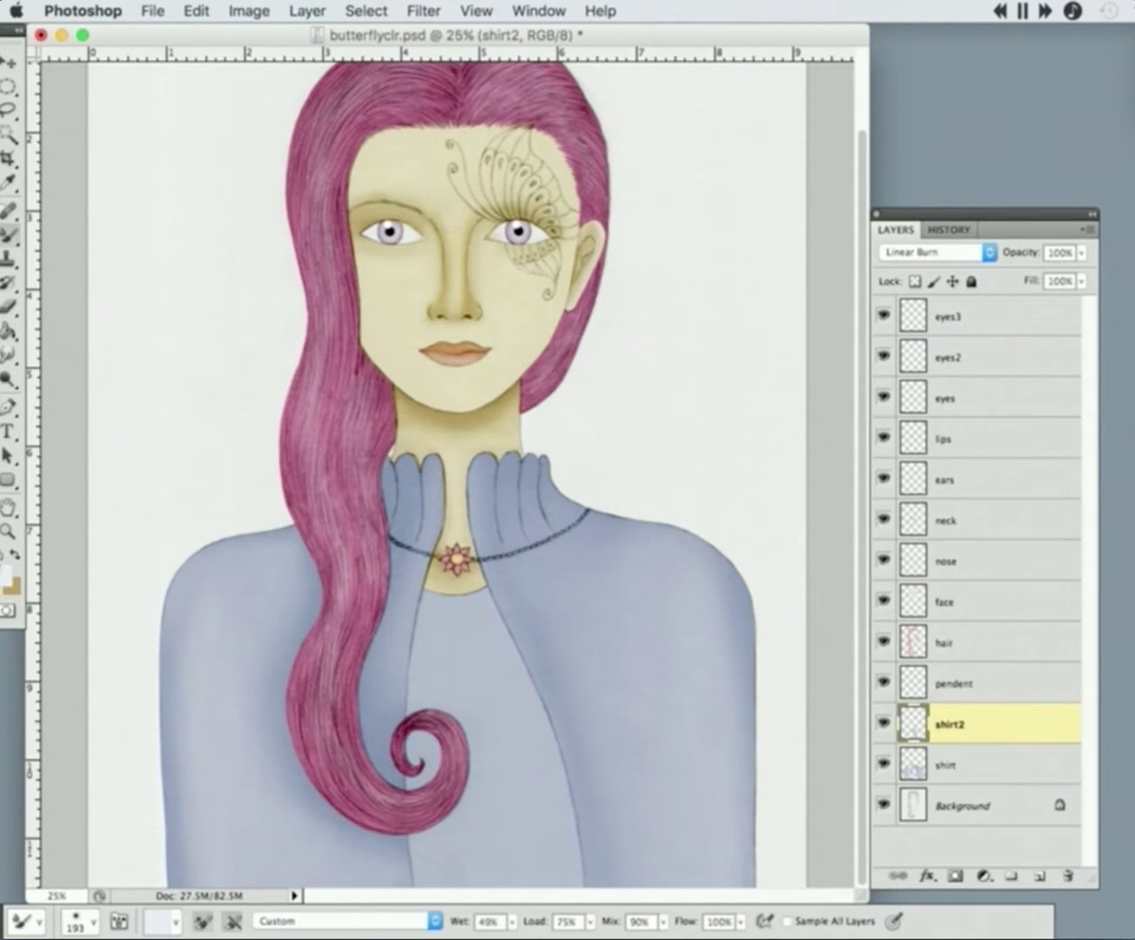
{"action": "key", "text": "shift+b"}
{"action": "key", "text": "super+s"}
- Set the brush to 100 px and paint a broad white highlight down the middle of the inner shirt
{"action": "key", "text": "F5"}
{"action": "left_click", "coordinate": [83, 921]}
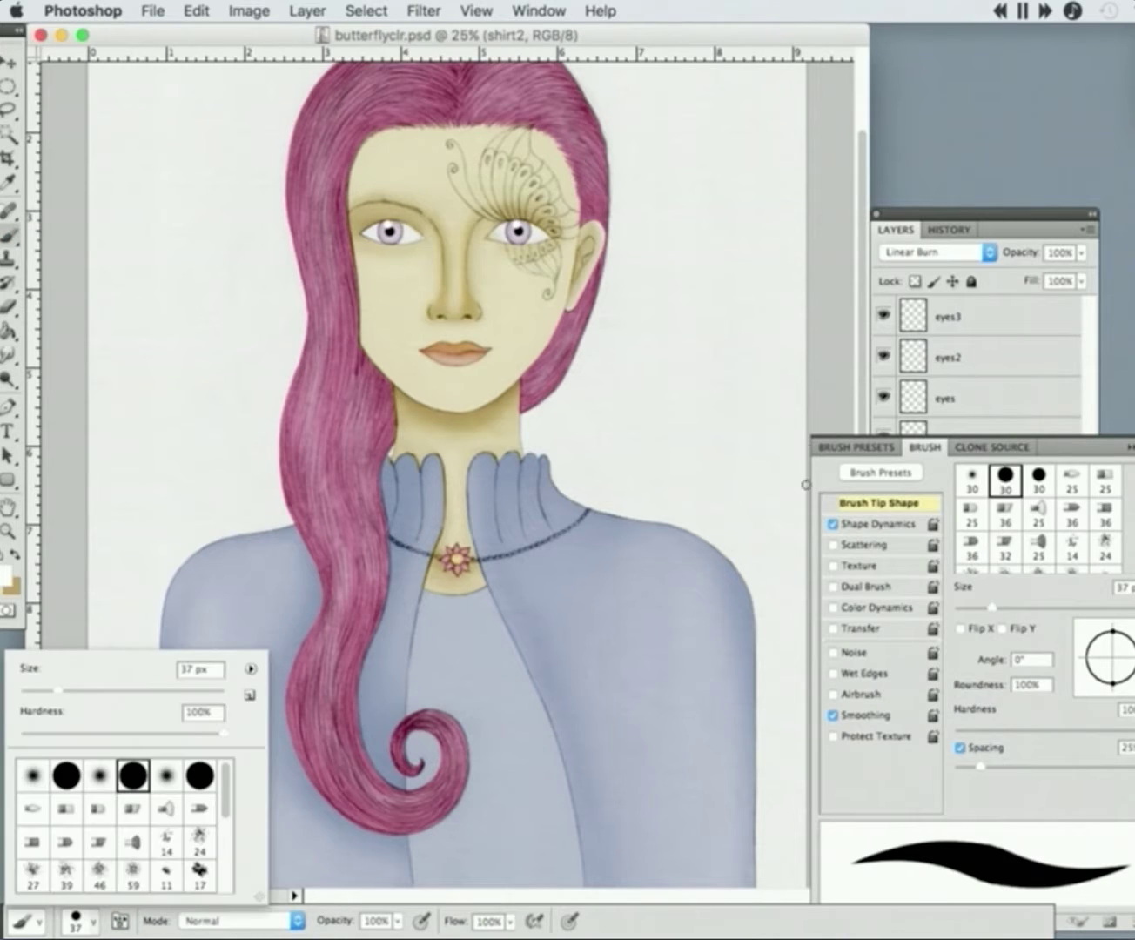
{"action": "left_click", "coordinate": [805, 485]}
{"action": "key", "text": "F5"}
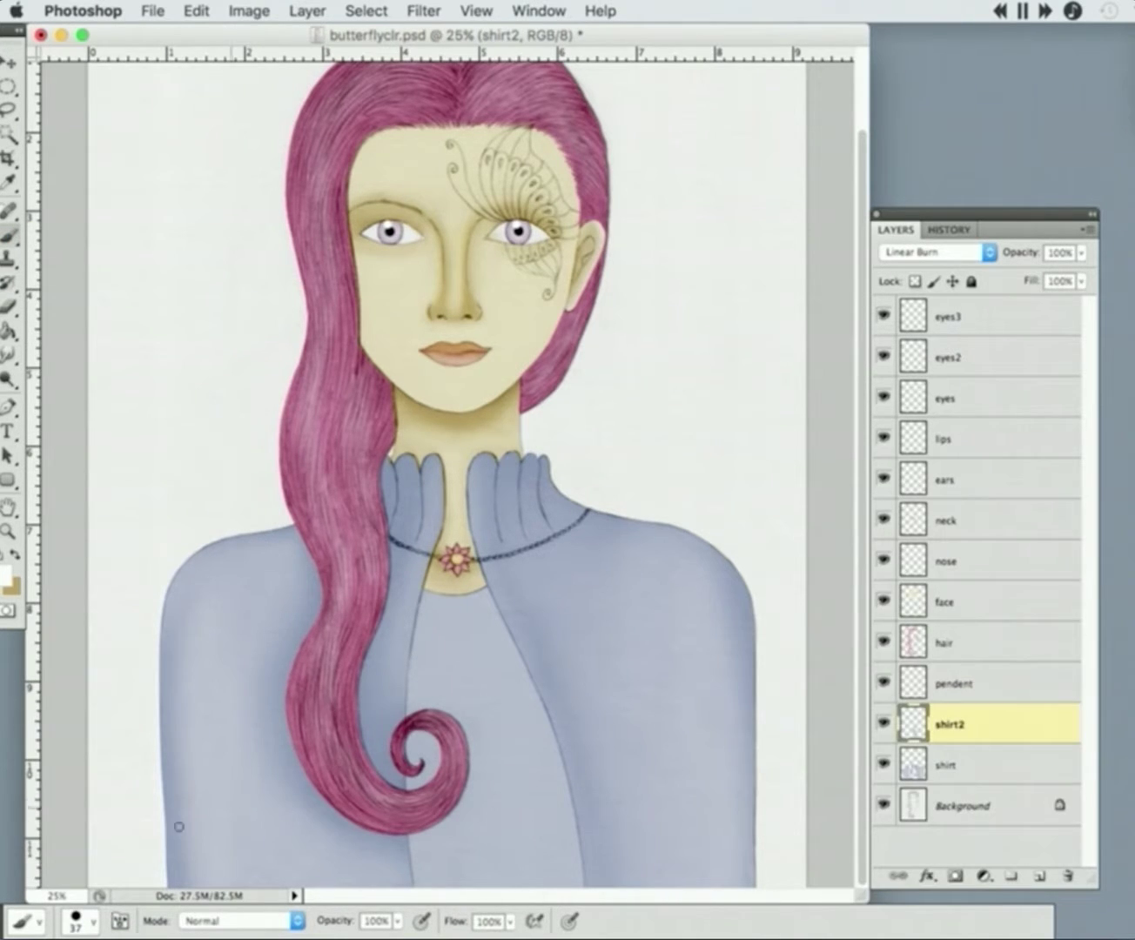
{"action": "left_click", "coordinate": [82, 921]}
{"action": "left_click_drag", "start_coordinate": [53, 685], "coordinate": [125, 687]}
{"action": "key", "text": "Return"}
{"action": "left_click_drag", "start_coordinate": [448, 628], "coordinate": [493, 856]}
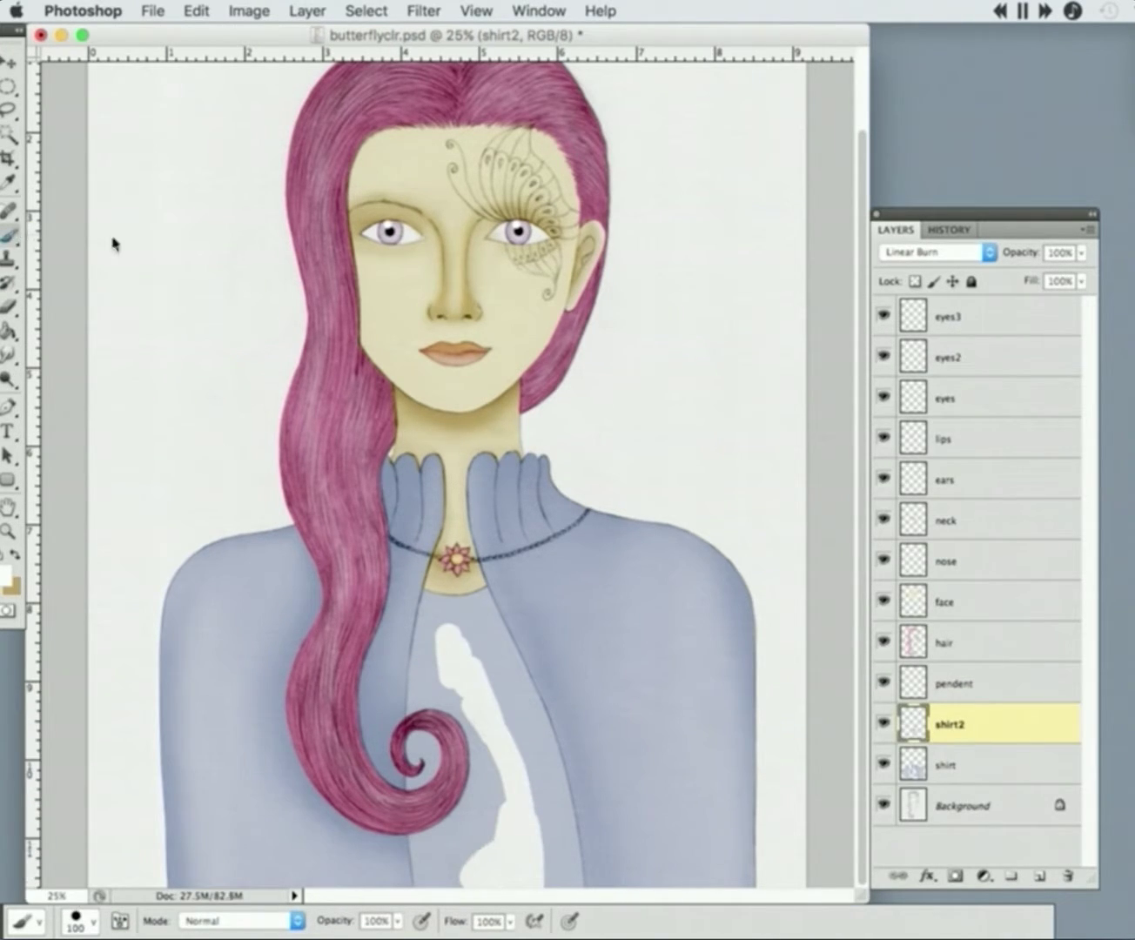
- Blend the white highlight into the inner shirt with the Mixer Brush at 193 px, sampling the shirt2 layer's light blue base colour
{"action": "key", "text": "shift+b"}
{"action": "mouse_move", "coordinate": [509, 787]}
{"action": "left_mouse_down"}
{"action": "mouse_move", "coordinate": [458, 642]}
{"action": "mouse_move", "coordinate": [453, 664]}
{"action": "mouse_move", "coordinate": [516, 757]}
{"action": "mouse_move", "coordinate": [480, 709]}
{"action": "mouse_move", "coordinate": [526, 859]}
{"action": "left_mouse_up"}
{"action": "key", "text": "shift+alt+n"}
{"action": "key", "text": "i"}
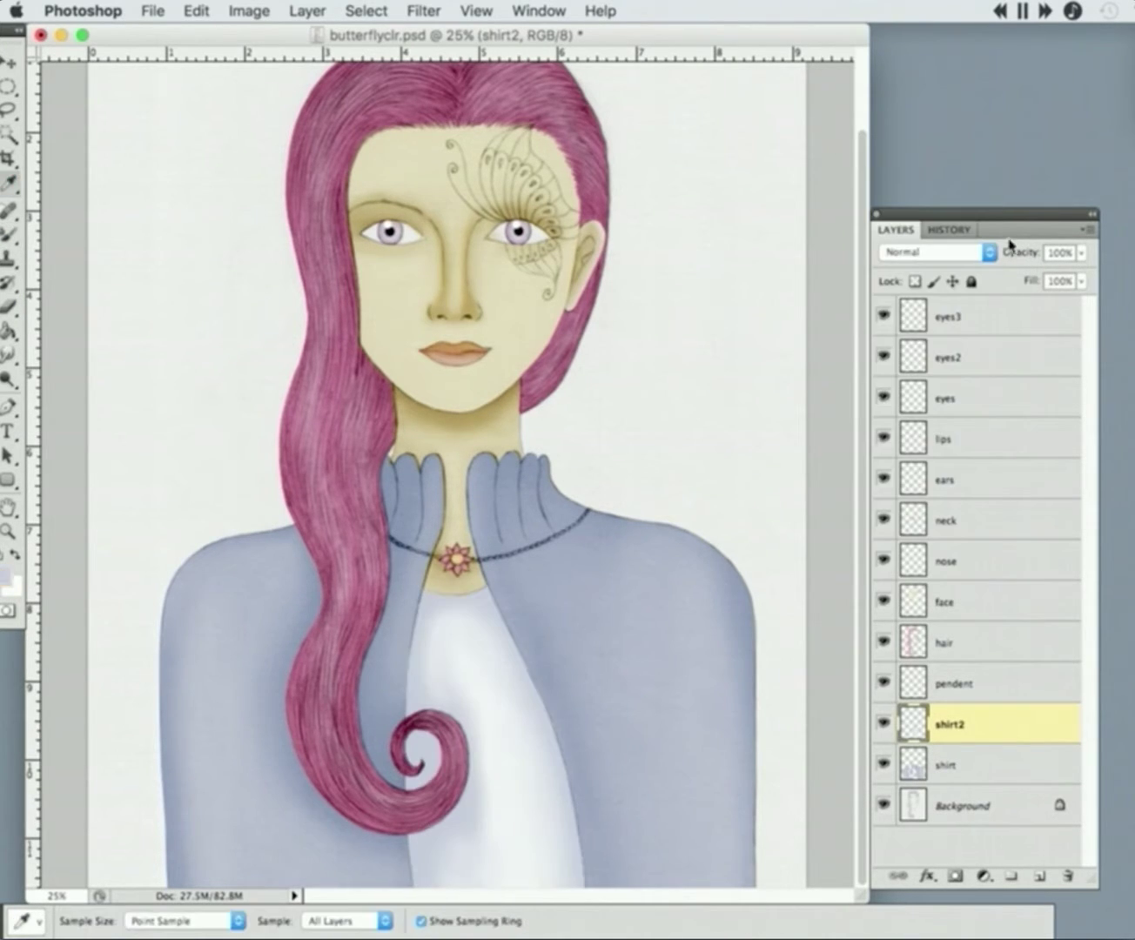
{"action": "key", "text": "shift+alt+a"}
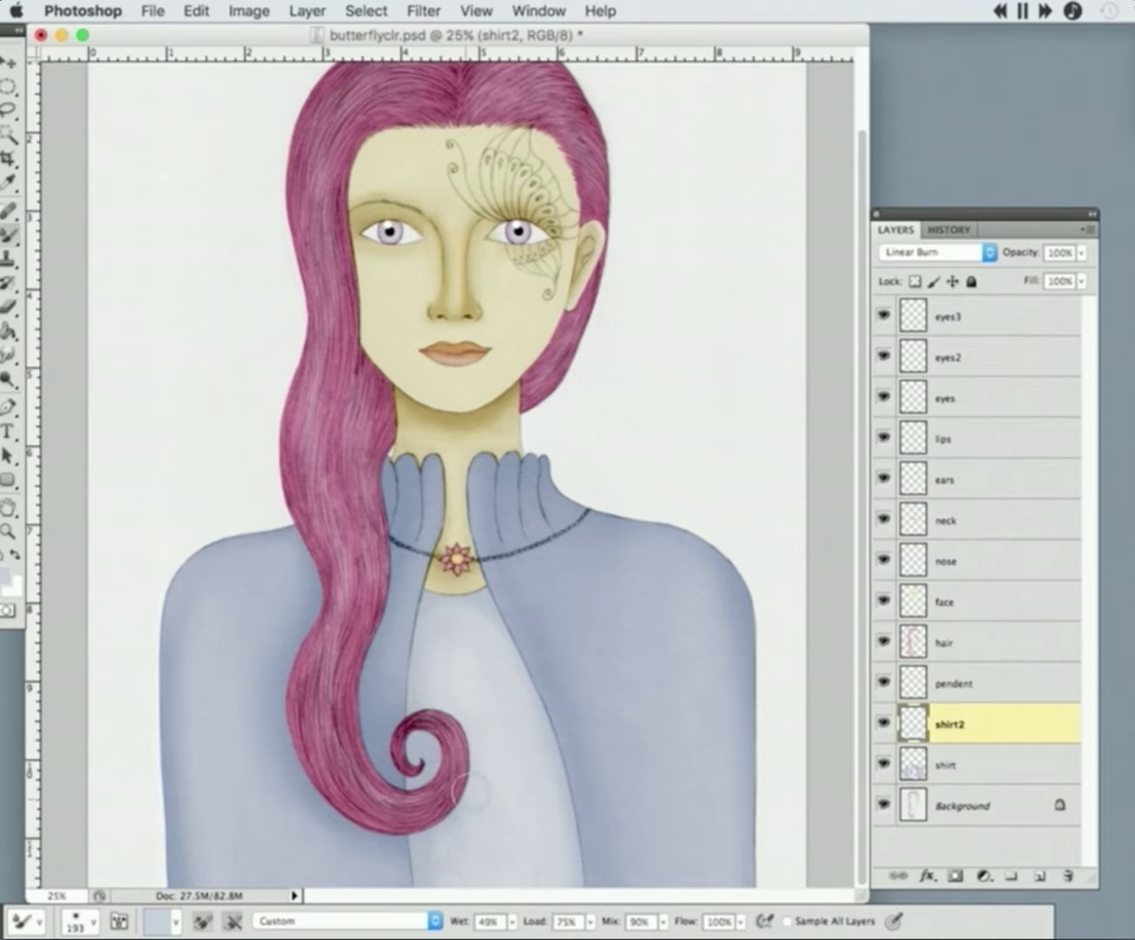
{"action": "left_click_drag", "start_coordinate": [460, 701], "coordinate": [538, 721]}
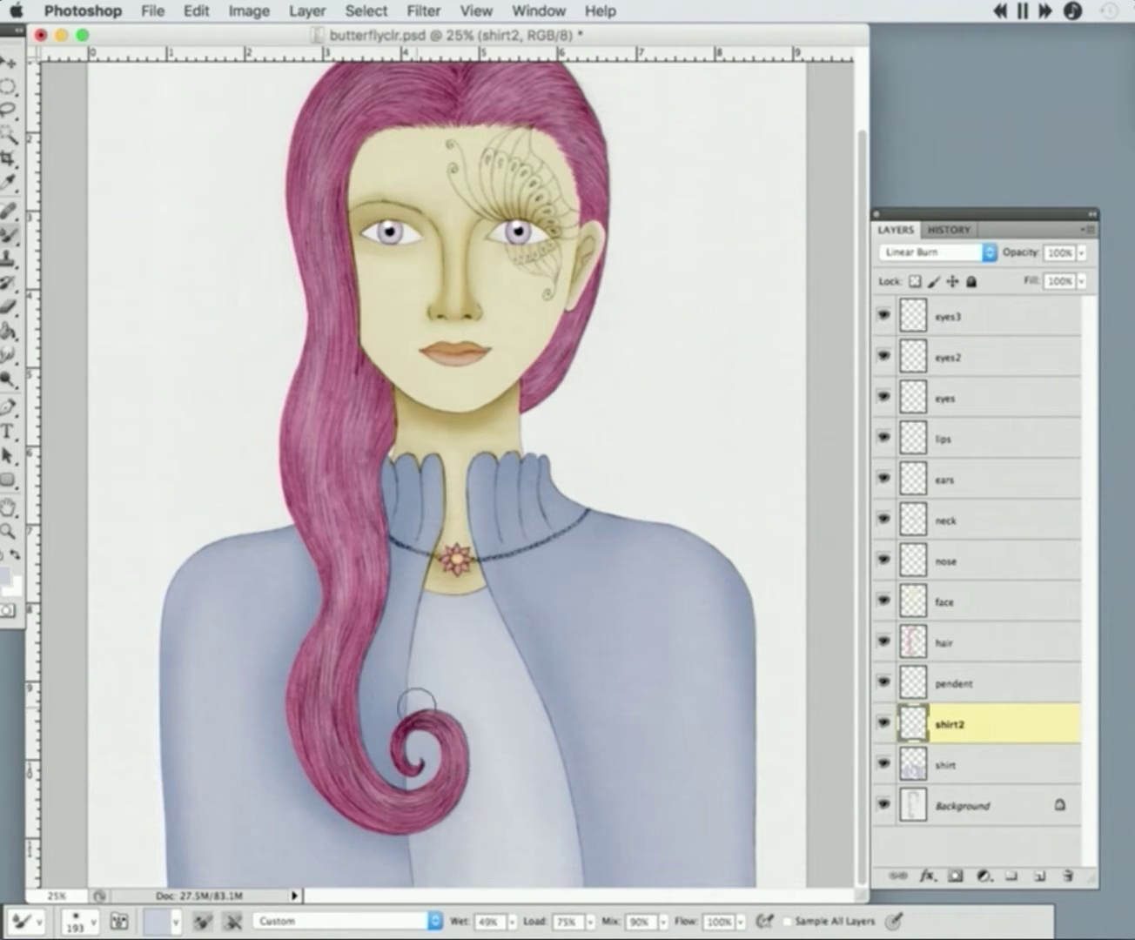
- Make the face layer active, sample its cream skin tone under Normal blending, and return the layer to Linear Burn
{"action": "left_click", "coordinate": [969, 616]}
{"action": "left_click", "coordinate": [935, 252]}
{"action": "left_click", "coordinate": [903, 173]}
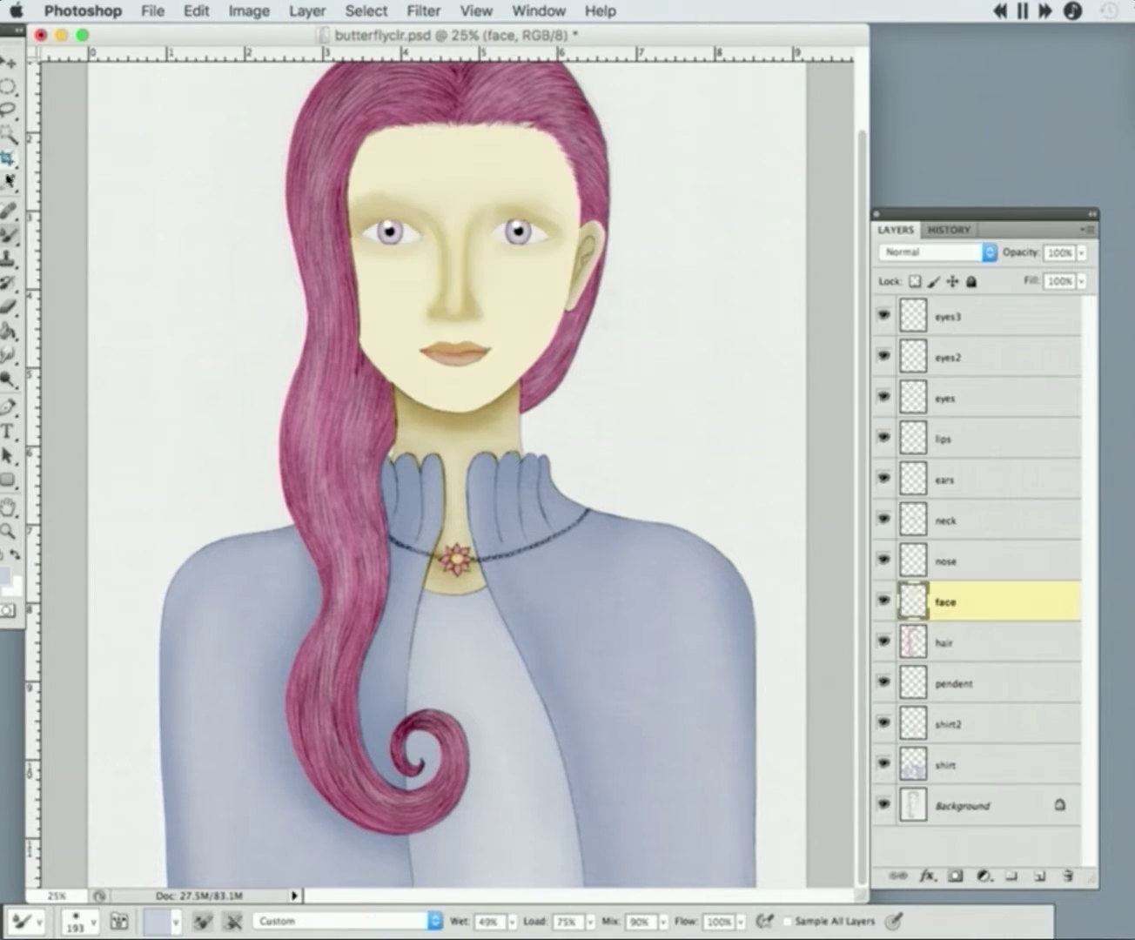
{"action": "left_click", "coordinate": [935, 253]}
{"action": "left_click", "coordinate": [927, 334]}
{"action": "left_click", "coordinate": [7, 577]}
{"action": "left_click", "coordinate": [412, 306]}
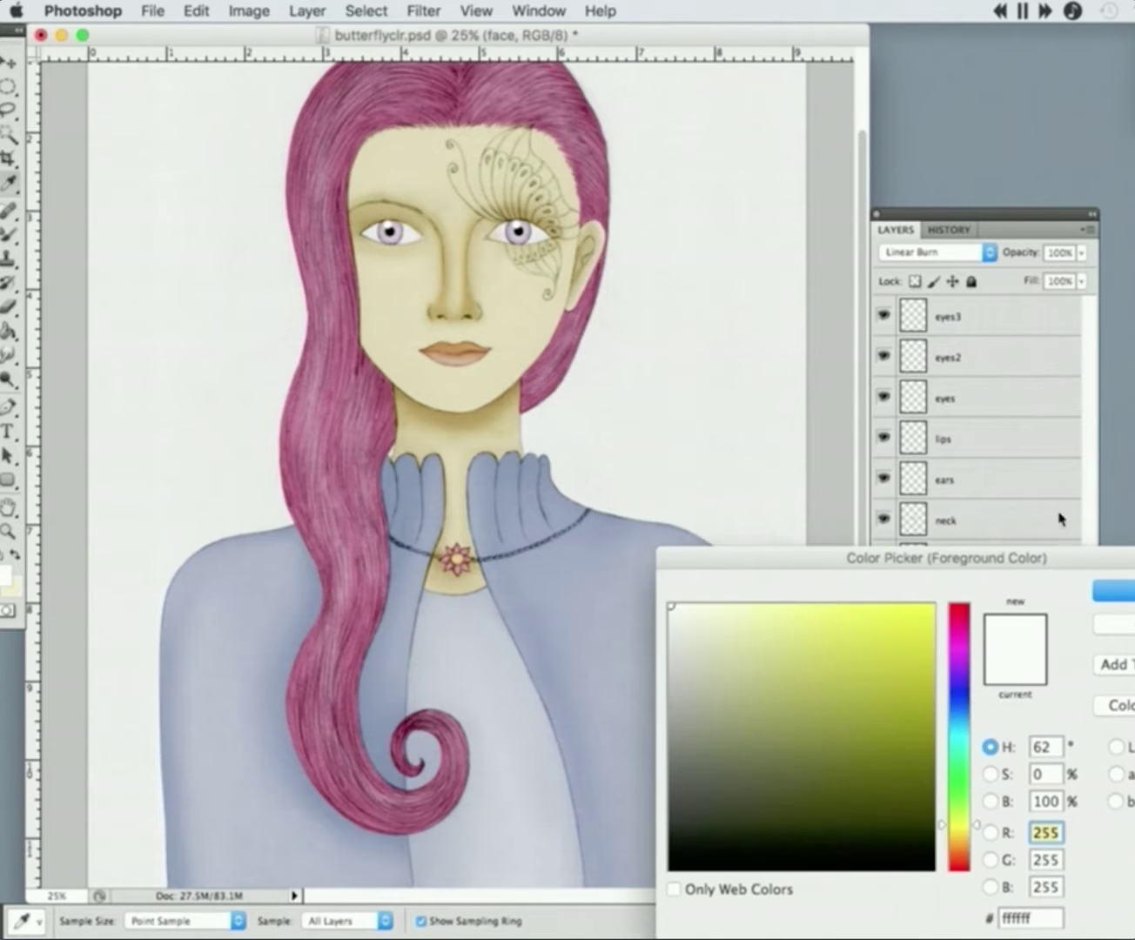
{"action": "key", "text": "Return"}
- Choose a tan shading colour from the face under Normal blending as the foreground and restore the face layer to Linear Burn
{"action": "key", "text": "shift+alt+n"}
{"action": "key", "text": "shift+alt+a"}
{"action": "left_click", "coordinate": [7, 576]}
{"action": "left_click", "coordinate": [737, 640]}
{"action": "key", "text": "Return"}
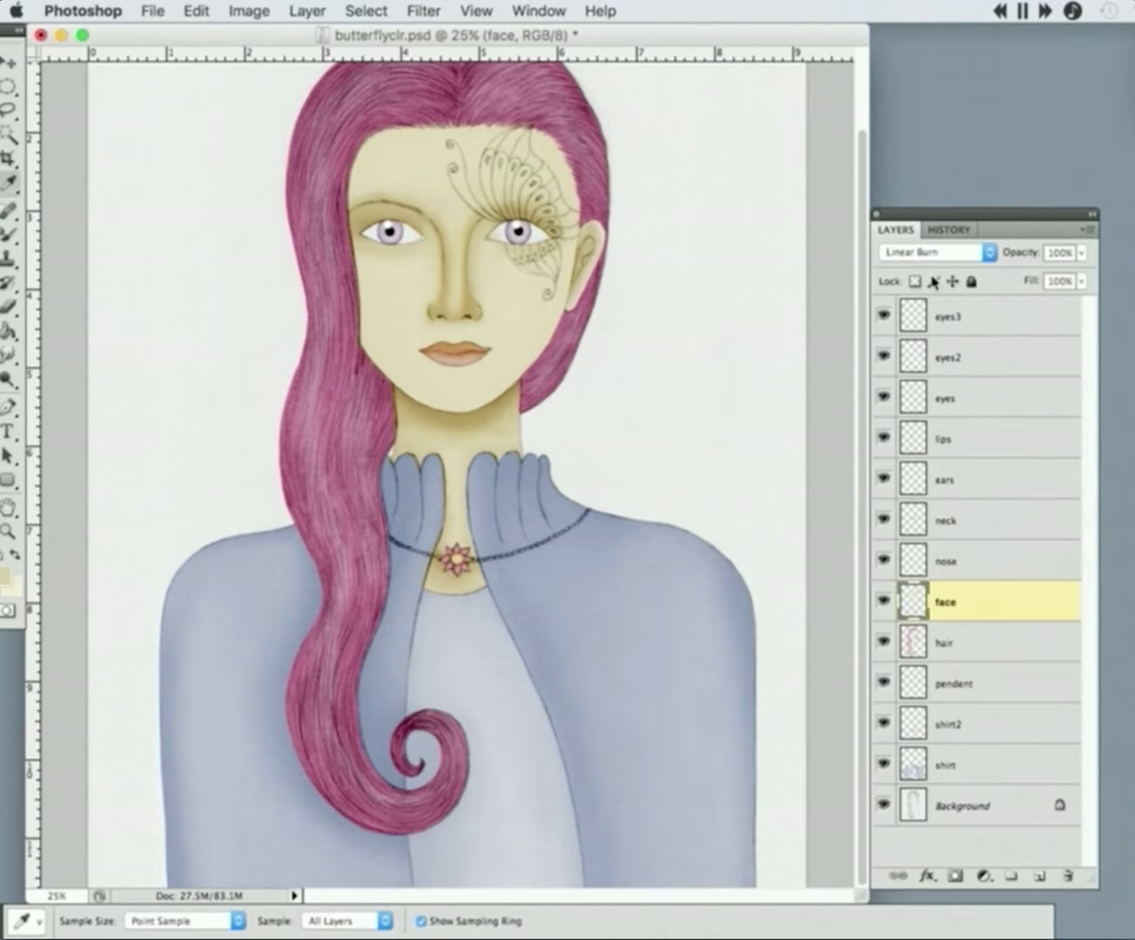
{"action": "key", "text": "shift+alt+n"}
{"action": "left_click", "coordinate": [934, 253]}
{"action": "left_click", "coordinate": [883, 338]}
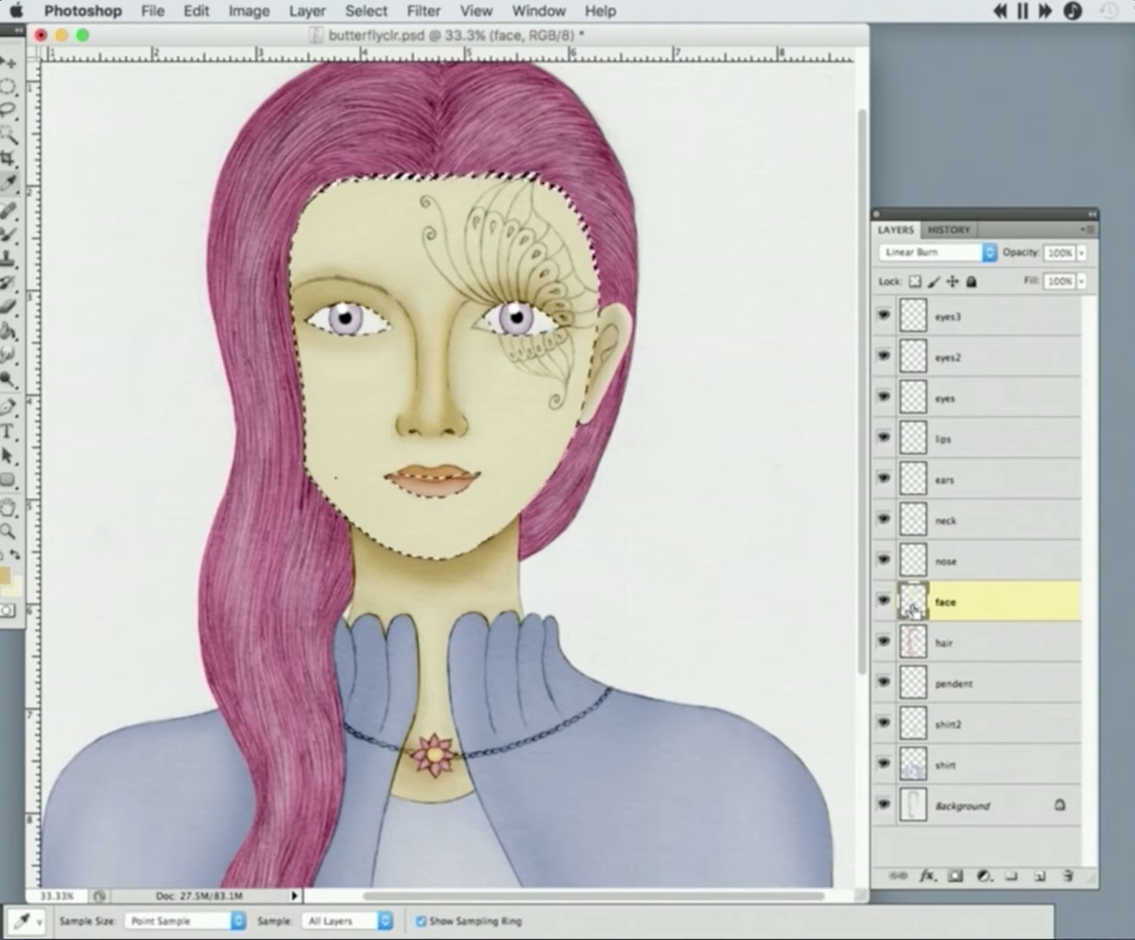
- Hide the face's selection outline, switch to the Brush tool, and swap the foreground and background colours
{"action": "key", "text": "super+d"}
{"action": "key", "text": "shift+b"}
{"action": "key", "text": "shift+b"}
{"action": "left_click", "coordinate": [15, 554]}
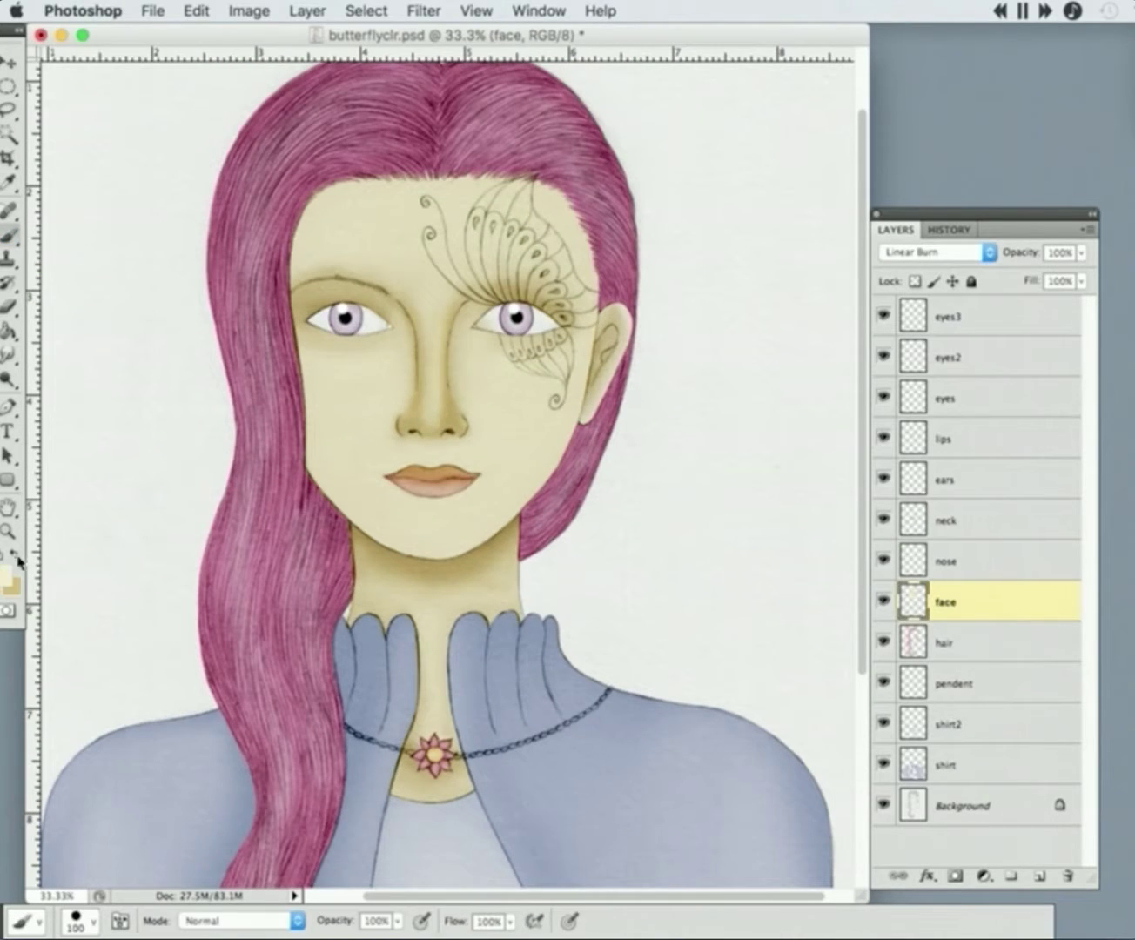
- Clear the face layer's colour beneath the lips and load the face shape as a selection with its outline hidden
{"action": "key", "text": "super+shift+d"}
{"action": "key", "text": "super+equal"}
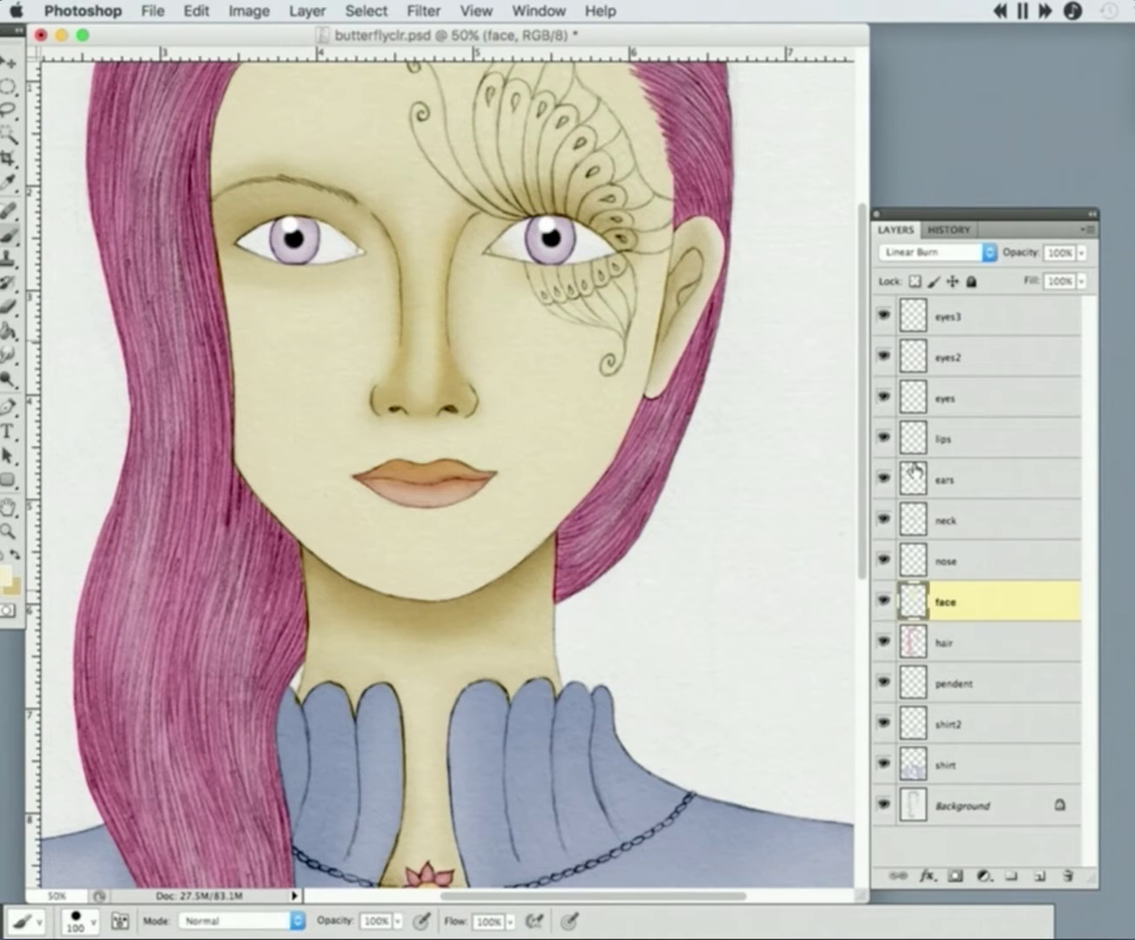
{"action": "left_click", "coordinate": [913, 600], "text": "super"}
{"action": "key", "text": "super+d"}
- Set the brush to 49 px and paint tan shading along the hairline, cheek, jaw and chin of the face
{"action": "left_click", "coordinate": [10, 234]}
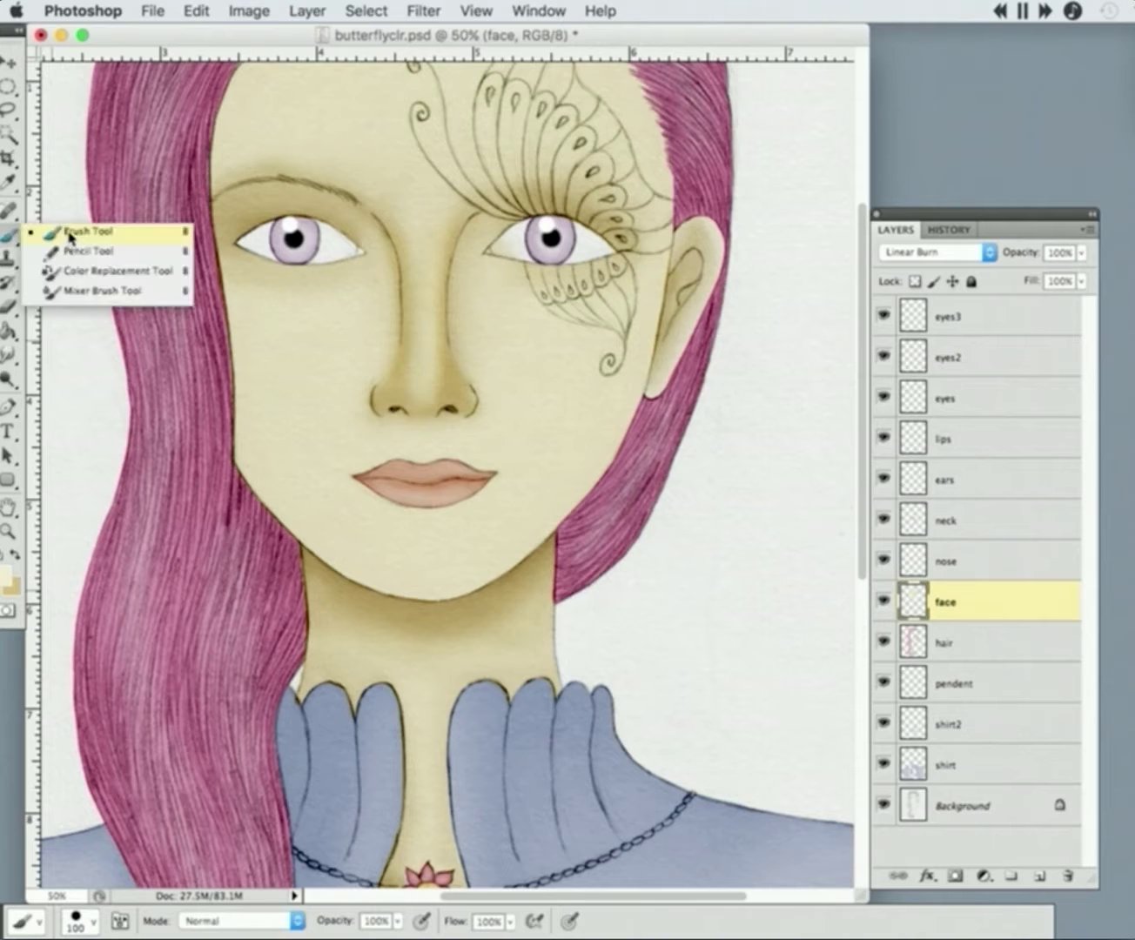
{"action": "left_click", "coordinate": [69, 235]}
{"action": "left_click", "coordinate": [92, 921]}
{"action": "left_click", "coordinate": [257, 412]}
{"action": "scroll", "coordinate": [347, 464], "scroll_direction": "up", "scroll_amount": 3}
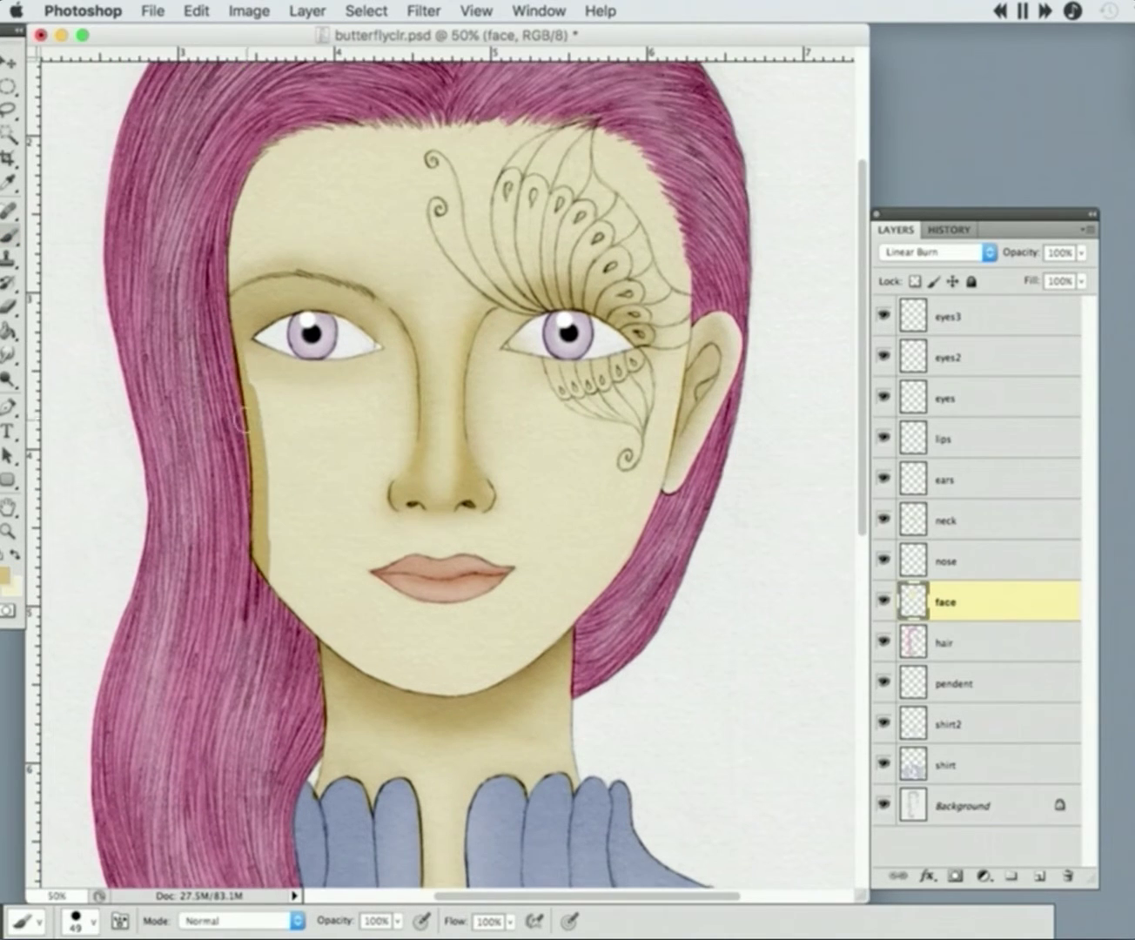
{"action": "mouse_move", "coordinate": [244, 418]}
{"action": "left_mouse_down"}
{"action": "mouse_move", "coordinate": [280, 132]}
{"action": "mouse_move", "coordinate": [356, 129]}
{"action": "left_mouse_up"}
{"action": "mouse_move", "coordinate": [647, 483]}
{"action": "left_mouse_down"}
{"action": "mouse_move", "coordinate": [544, 626]}
{"action": "mouse_move", "coordinate": [279, 580]}
{"action": "left_mouse_up"}
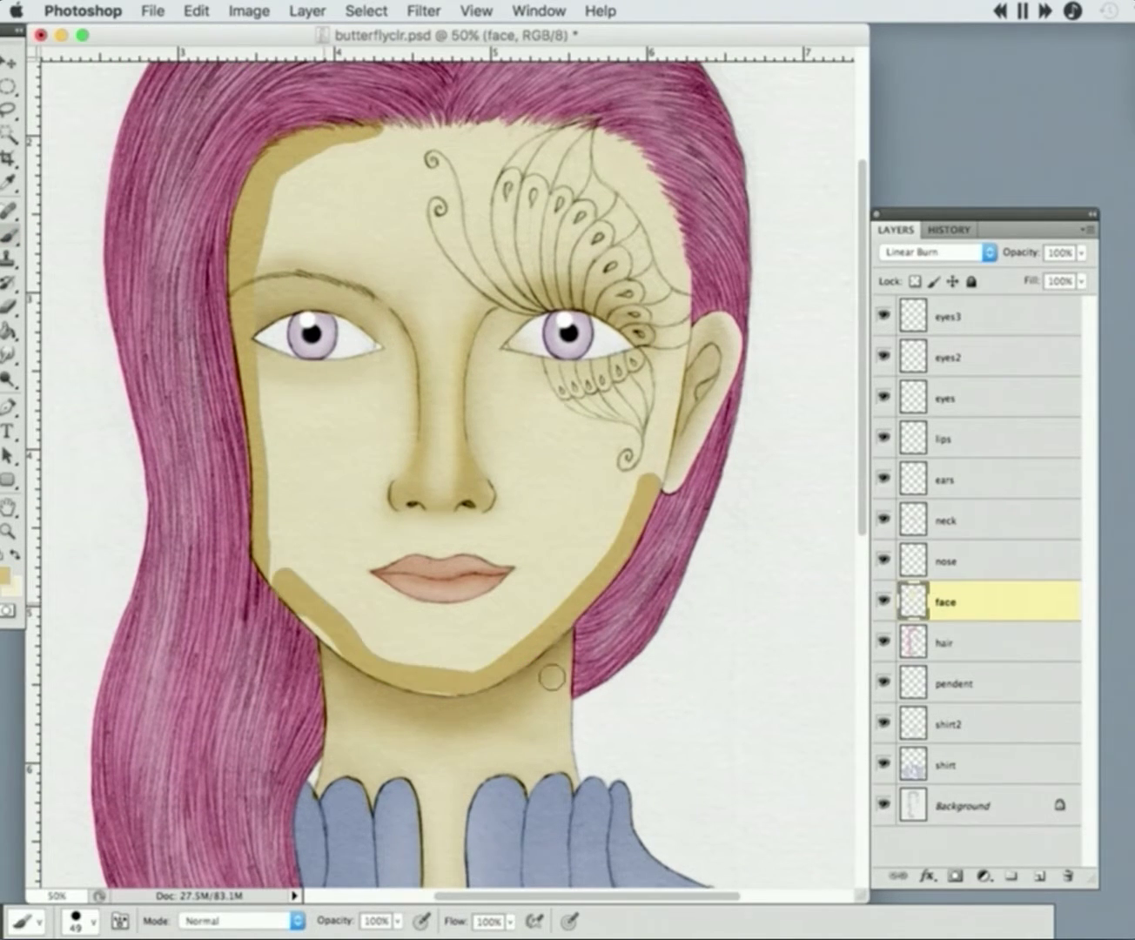
- Revert the first Mixer Brush blending to the painted strokes and re-blend the tan shading around the face with the 193 px Mixer Brush
{"action": "key", "text": "super+minus"}
{"action": "left_click_drag", "start_coordinate": [8, 233], "coordinate": [70, 307]}
{"action": "mouse_move", "coordinate": [338, 522]}
{"action": "left_mouse_down"}
{"action": "mouse_move", "coordinate": [330, 366]}
{"action": "mouse_move", "coordinate": [383, 252]}
{"action": "mouse_move", "coordinate": [337, 468]}
{"action": "left_mouse_up"}
{"action": "key", "text": "x"}
{"action": "left_click", "coordinate": [948, 229]}
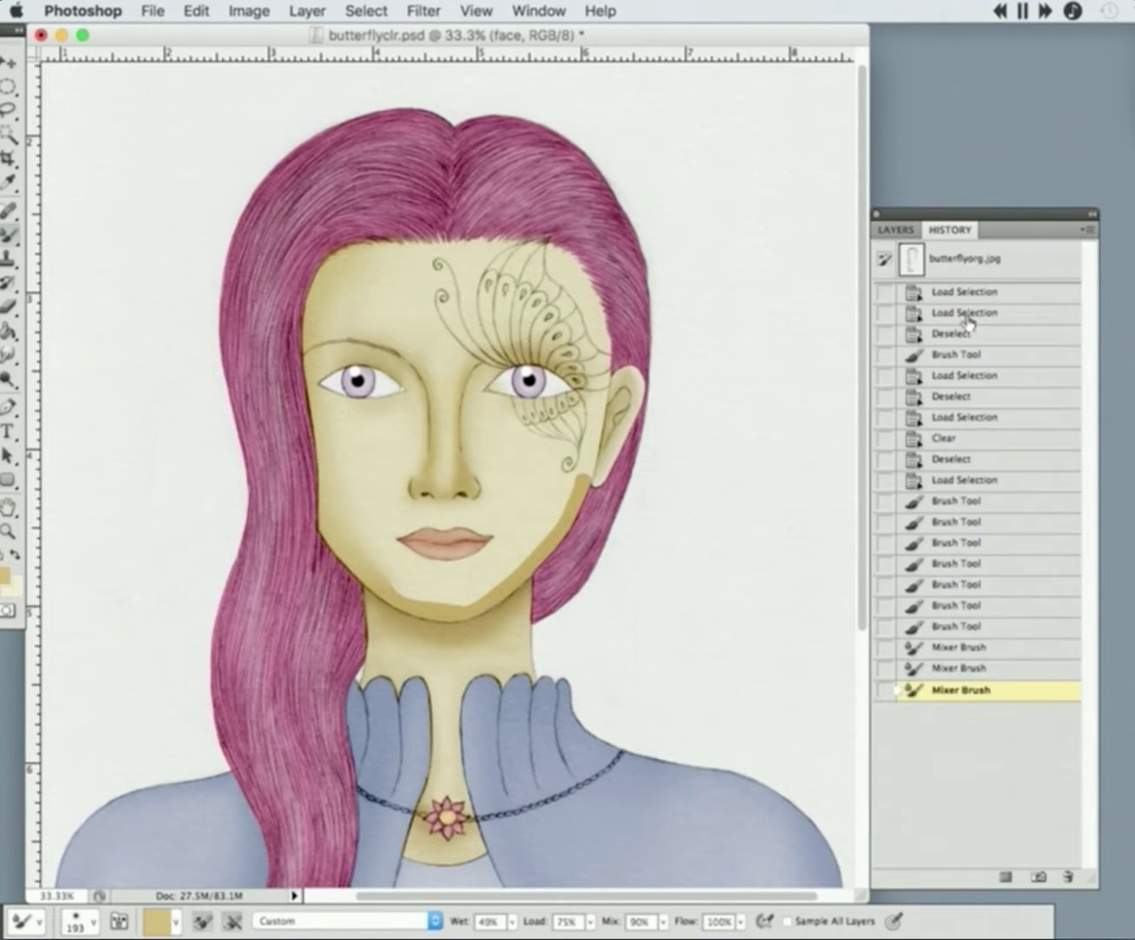
{"action": "left_click", "coordinate": [958, 626]}
{"action": "left_click", "coordinate": [894, 229]}
{"action": "mouse_move", "coordinate": [327, 383]}
{"action": "left_mouse_down"}
{"action": "mouse_move", "coordinate": [335, 374]}
{"action": "mouse_move", "coordinate": [348, 527]}
{"action": "mouse_move", "coordinate": [392, 567]}
{"action": "mouse_move", "coordinate": [484, 573]}
{"action": "mouse_move", "coordinate": [557, 479]}
{"action": "mouse_move", "coordinate": [585, 357]}
{"action": "left_mouse_up"}
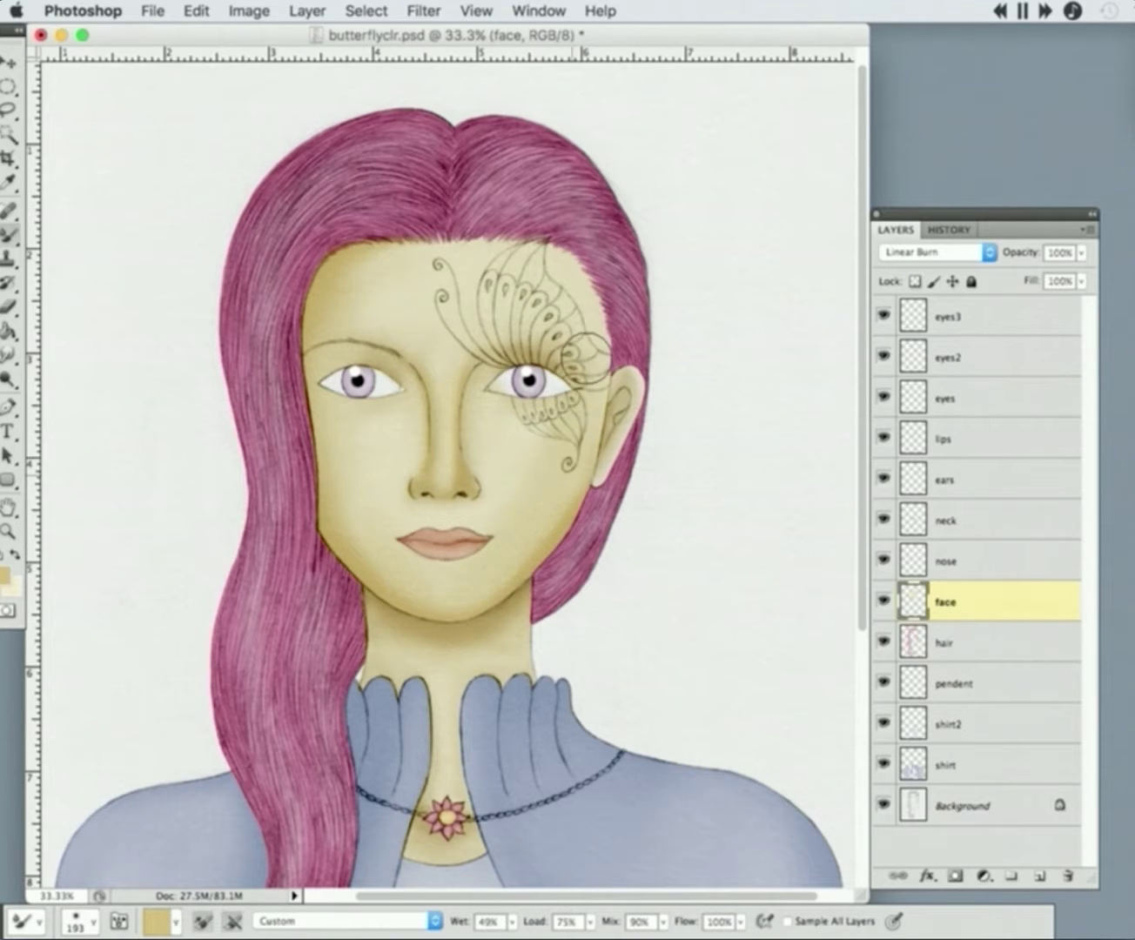
- Set the Mixer Brush to 143 px and smooth the face shading further, alternating the tan and cream colours
{"action": "right_click", "coordinate": [83, 615]}
{"action": "left_click_drag", "start_coordinate": [39, 687], "coordinate": [31, 686]}
{"action": "key", "text": "Return"}
{"action": "key", "text": "x"}
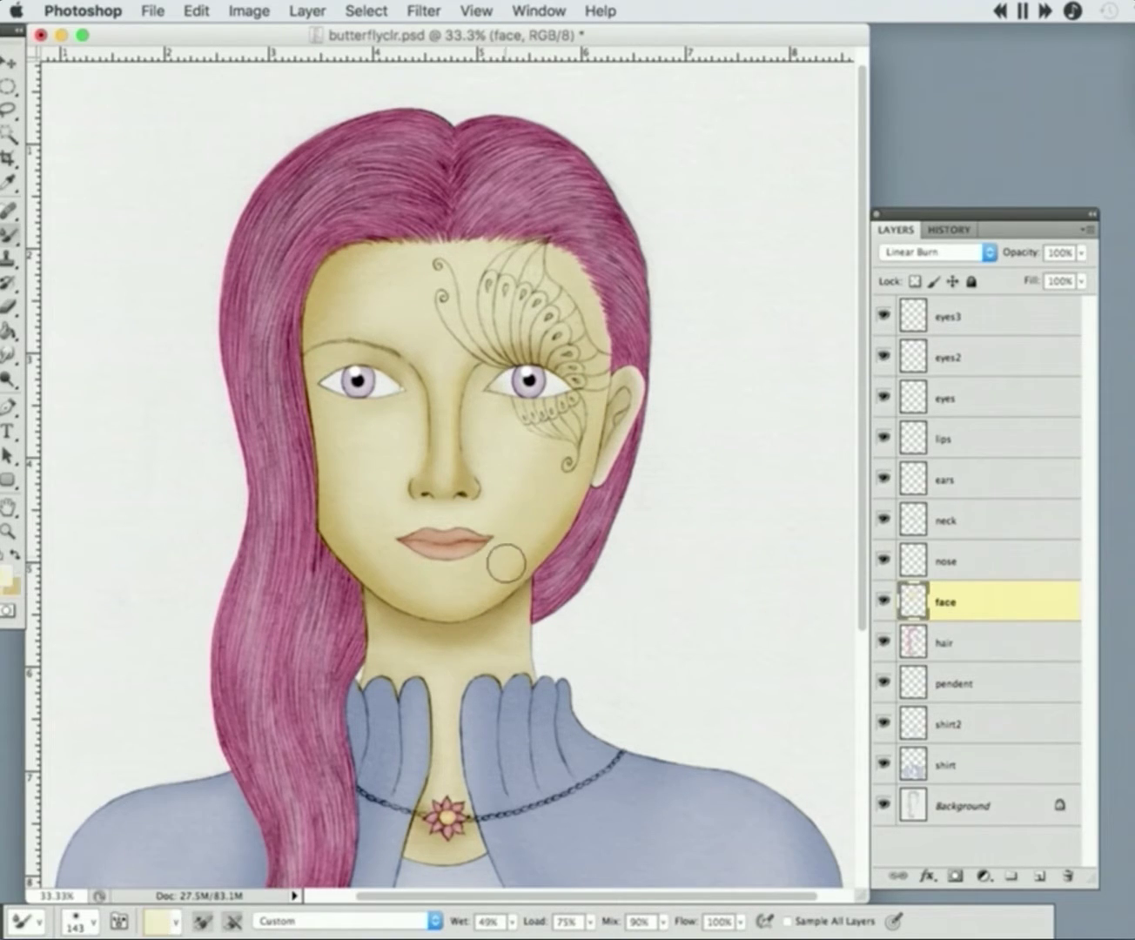
{"action": "key", "text": "x"}
{"action": "key", "text": "shift+b"}
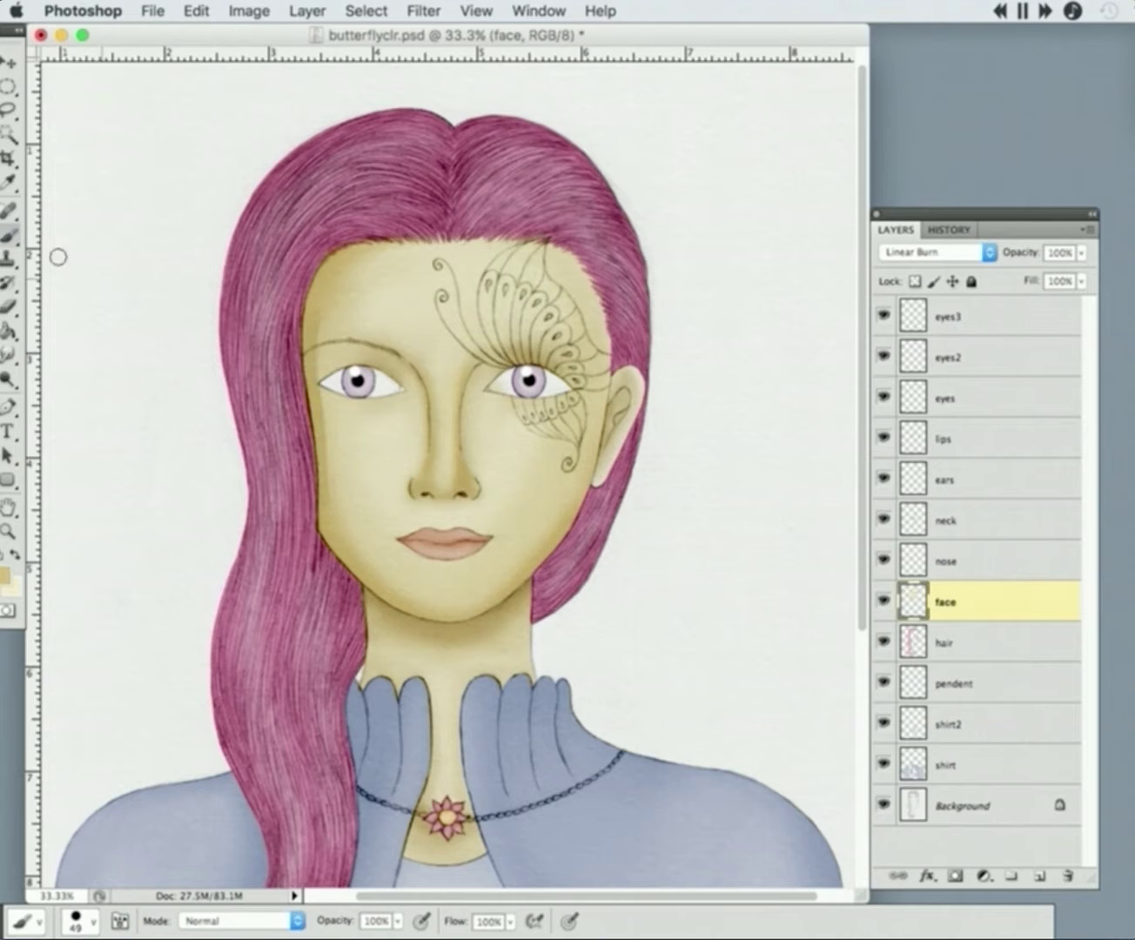
{"action": "key", "text": "shift+b"}
{"action": "key", "text": "x"}
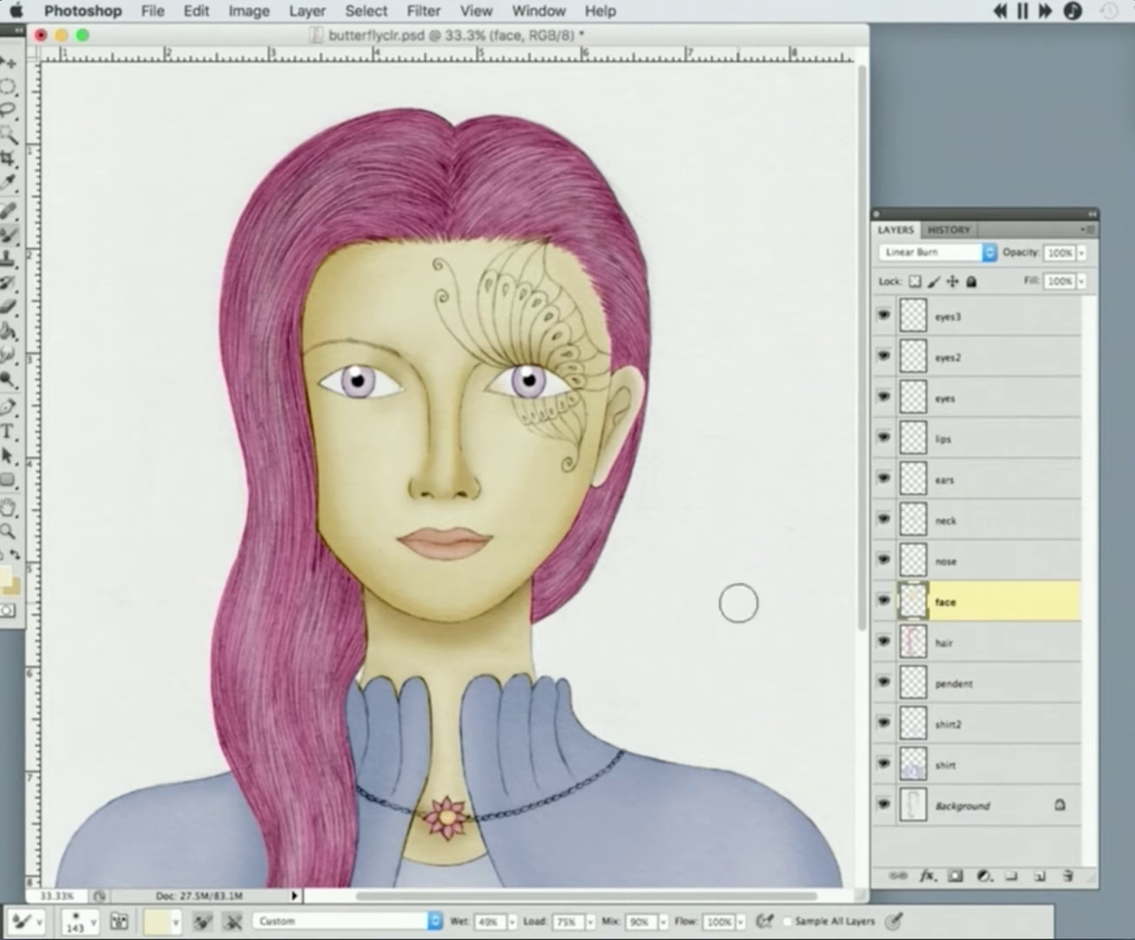
- Make the neck layer active and load its shape as a selection with the outline hidden
{"action": "key", "text": "super+equal"}
{"action": "left_click", "coordinate": [975, 520]}
{"action": "left_click", "coordinate": [912, 520], "text": "super"}
{"action": "left_click", "coordinate": [476, 10]}
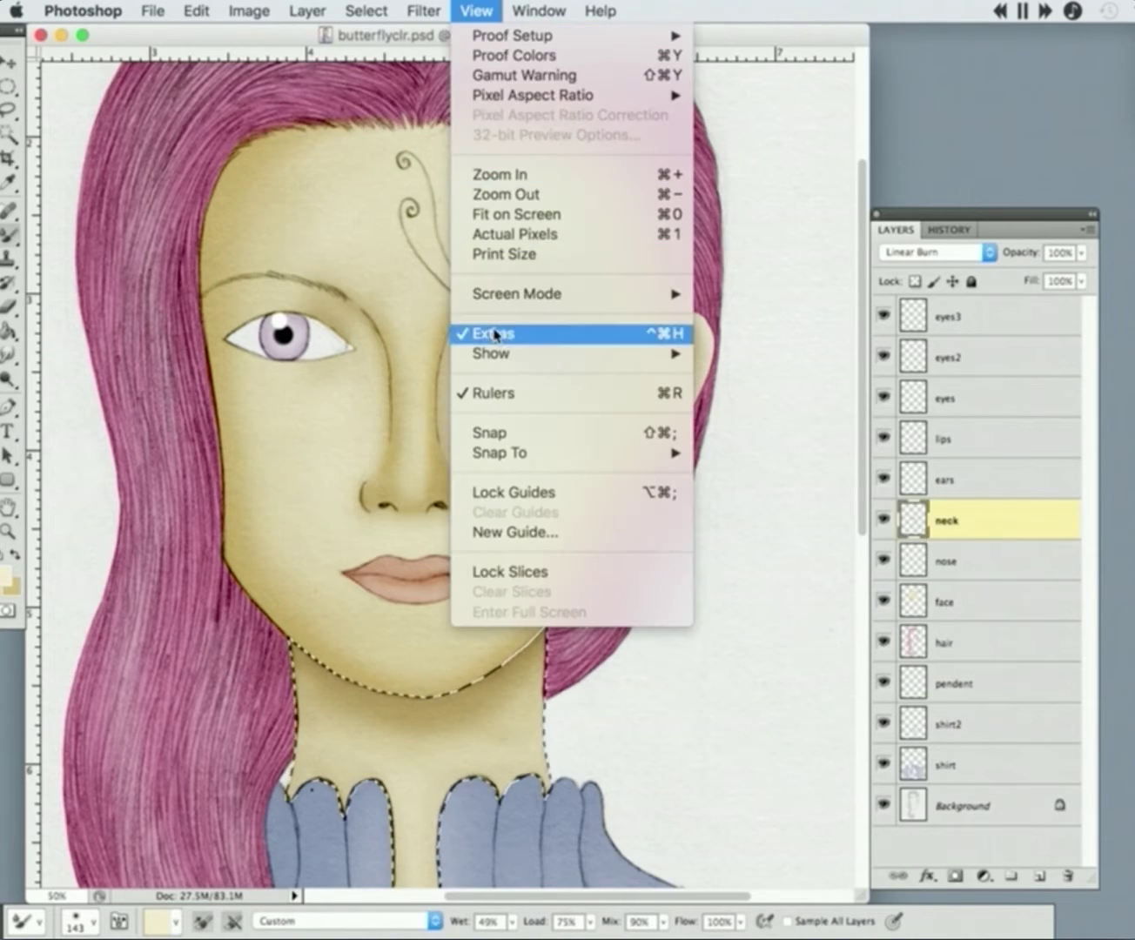
{"action": "left_click", "coordinate": [514, 335]}
- Paint tan shading on the neck beneath the chin with the 49 px Brush and blend it with the 143 px Mixer Brush
{"action": "key", "text": "x"}
{"action": "left_click", "coordinate": [13, 235]}
{"action": "left_click", "coordinate": [77, 230]}
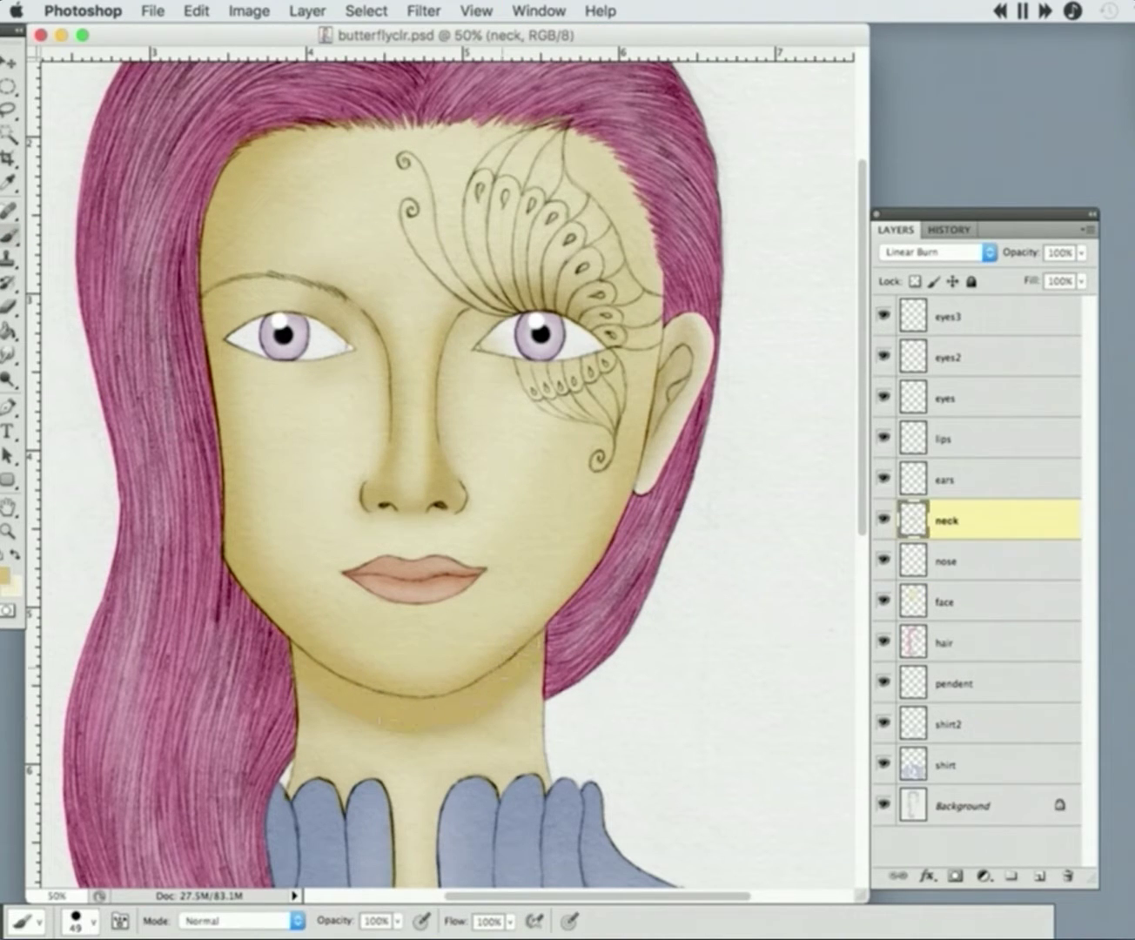
{"action": "left_click", "coordinate": [14, 235]}
{"action": "left_click", "coordinate": [79, 297]}
{"action": "key", "text": "super+minus"}
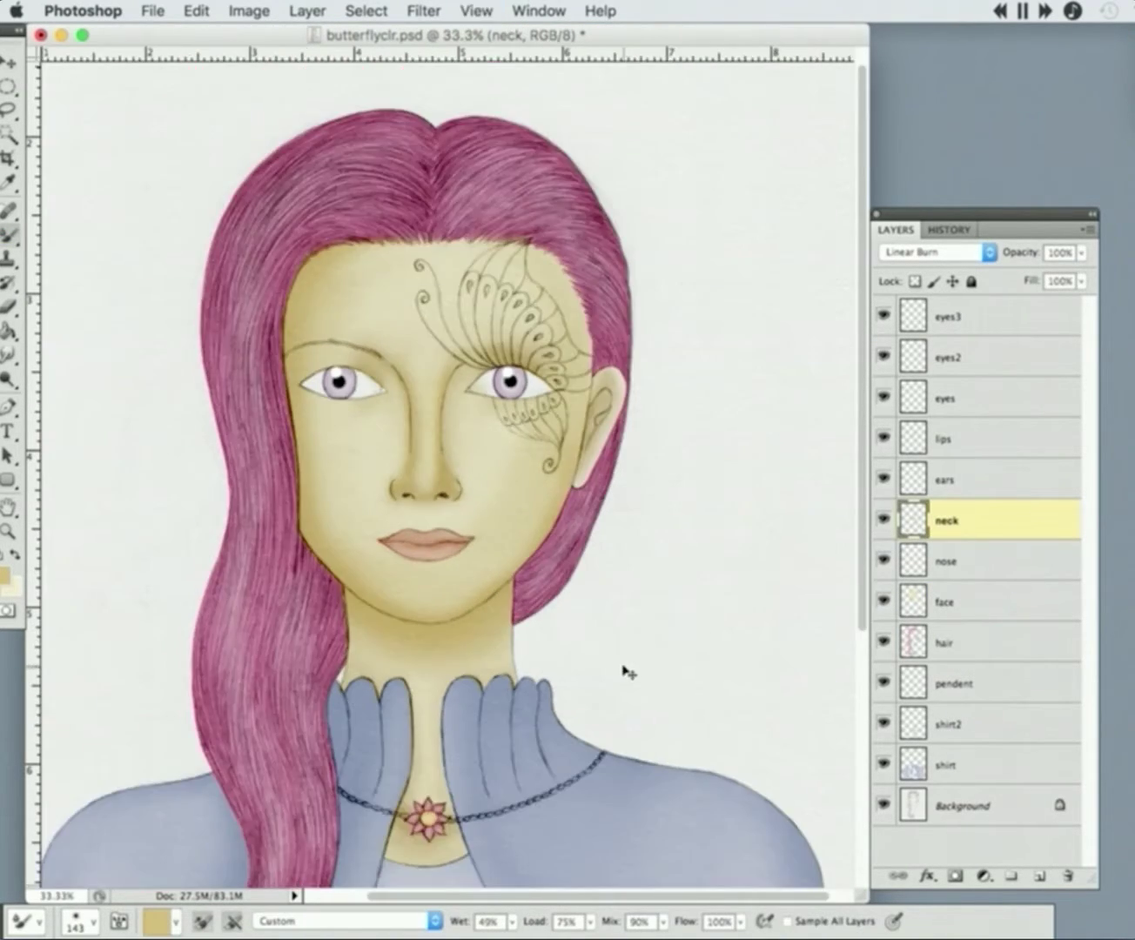
- Paint tan shading inside the ear on the ears layer and blend it with the Mixer Brush at 71 px
{"action": "key", "text": "super+equal"}
{"action": "key", "text": "alt+bracketright"}
{"action": "key", "text": "shift+b"}
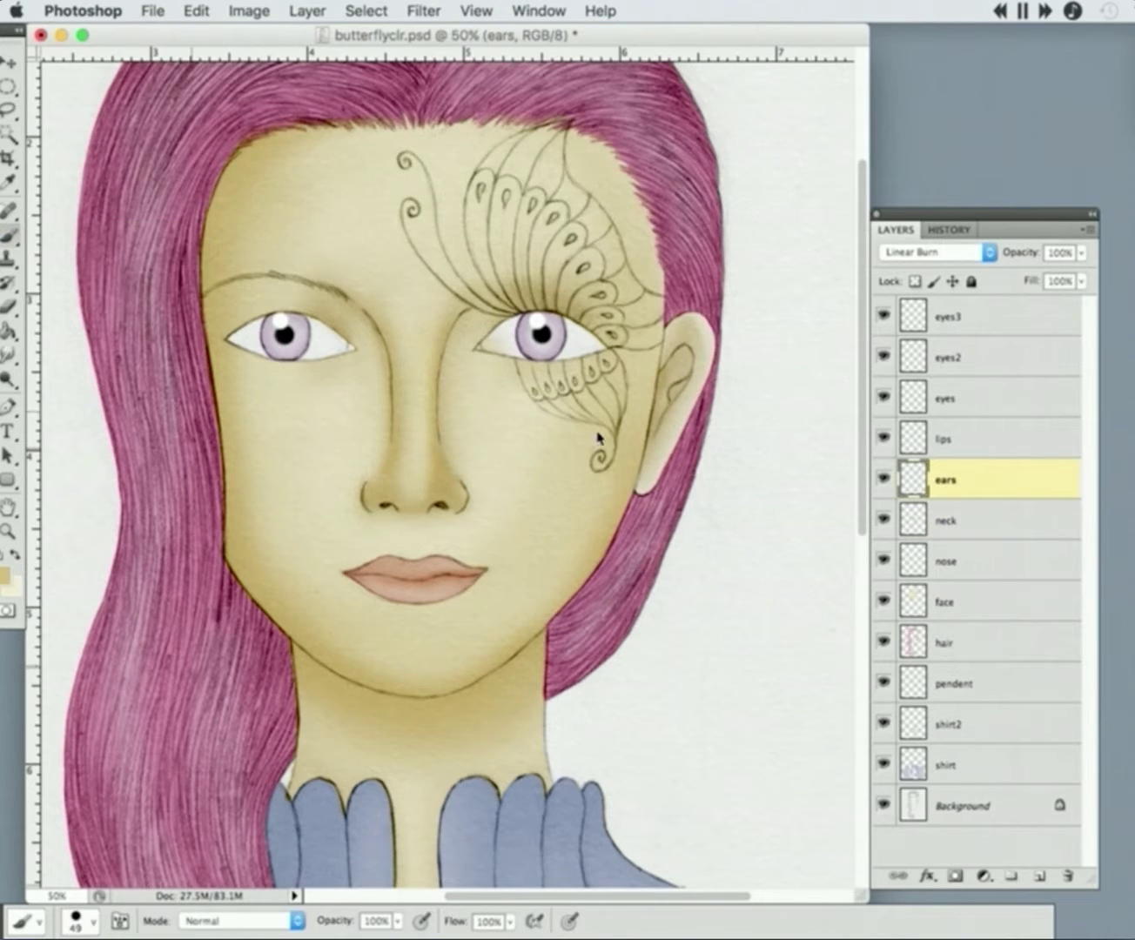
{"action": "left_click", "coordinate": [14, 235]}
{"action": "left_click", "coordinate": [78, 296]}
{"action": "left_click", "coordinate": [78, 921]}
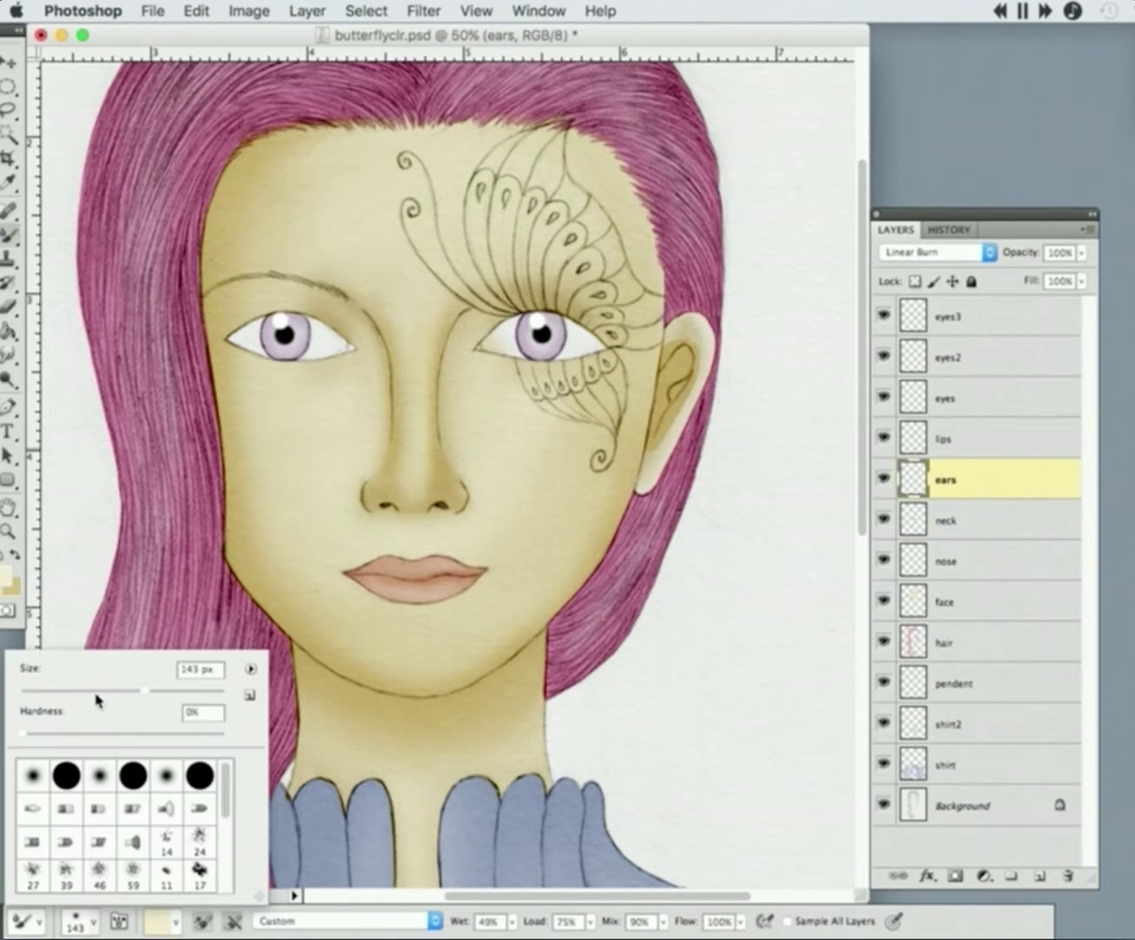
{"action": "key", "text": "Return"}
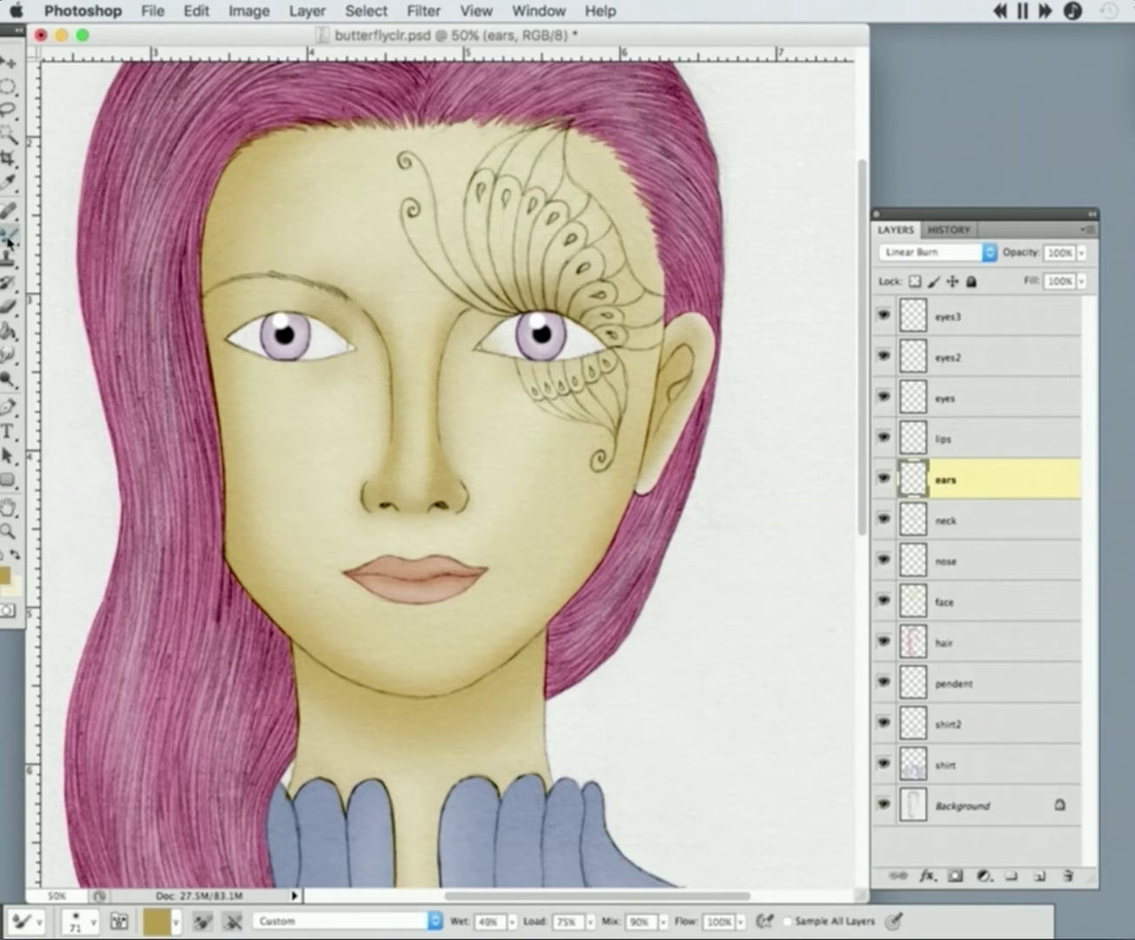
- Paint darker tan in the ear's inner fold with a 23 px Brush and blend it with the Mixer Brush
{"action": "left_click", "coordinate": [14, 235]}
{"action": "left_click", "coordinate": [77, 230]}
{"action": "left_click", "coordinate": [83, 916]}
{"action": "type", "text": "23"}
{"action": "key", "text": "Return"}
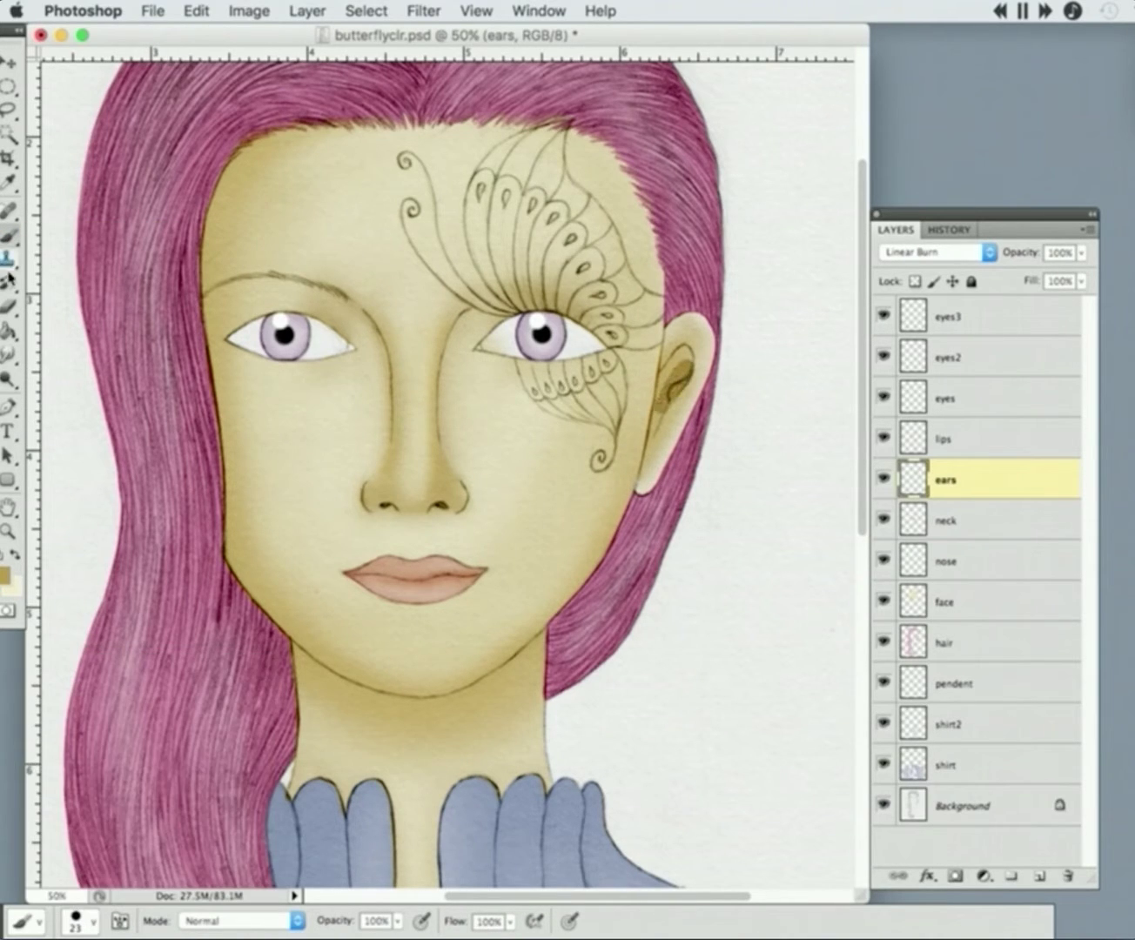
{"action": "left_click", "coordinate": [15, 235]}
{"action": "left_click", "coordinate": [77, 293]}
- Load the neck shape as a selection with its outline hidden and paint a darker shadow beneath the chin, enlarging the Brush to 58 px
{"action": "left_click", "coordinate": [1003, 522]}
{"action": "left_click", "coordinate": [476, 11]}
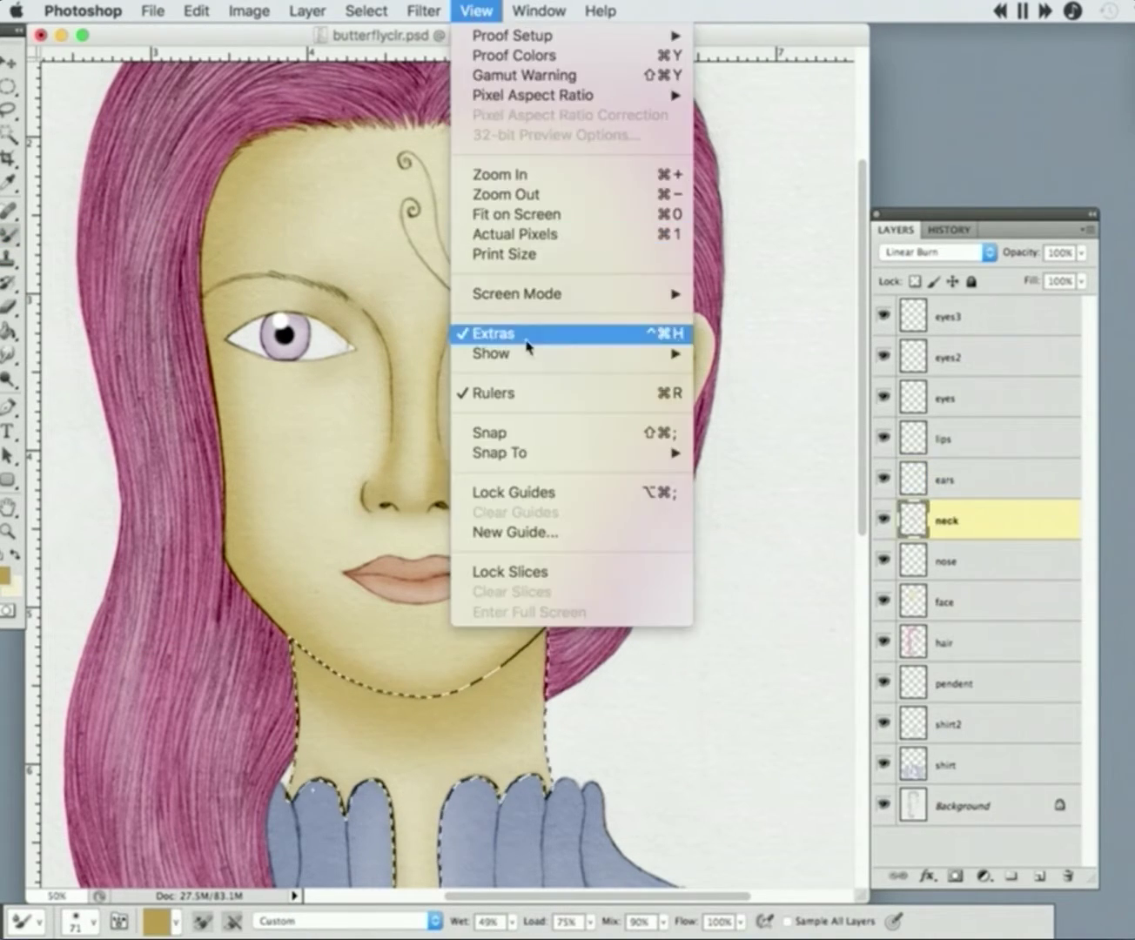
{"action": "left_click", "coordinate": [528, 346]}
{"action": "left_click", "coordinate": [15, 235]}
{"action": "left_click", "coordinate": [77, 229]}
{"action": "left_click_drag", "start_coordinate": [426, 661], "coordinate": [301, 686]}
{"action": "left_click", "coordinate": [77, 922]}
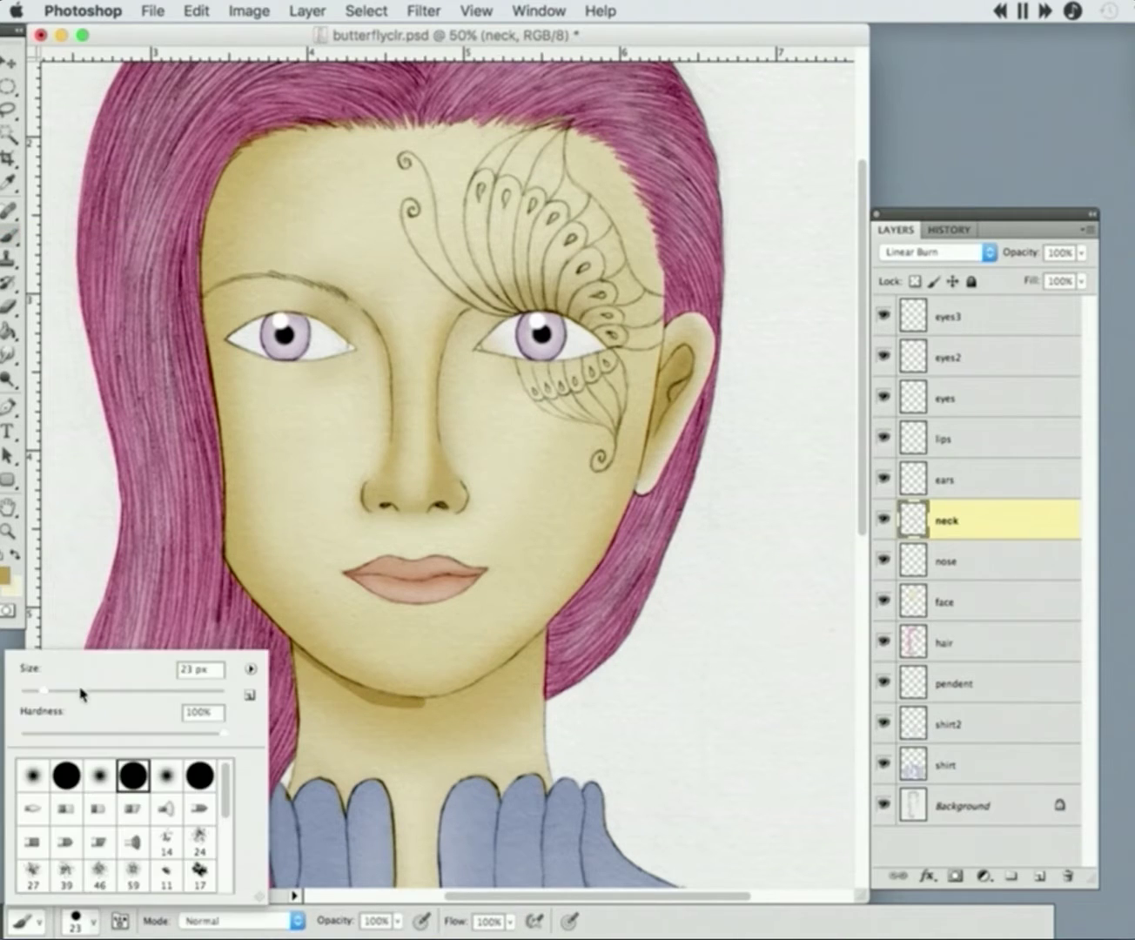
{"action": "left_click", "coordinate": [81, 693]}
{"action": "mouse_move", "coordinate": [522, 652]}
{"action": "left_mouse_down"}
{"action": "mouse_move", "coordinate": [306, 686]}
{"action": "mouse_move", "coordinate": [405, 718]}
{"action": "mouse_move", "coordinate": [522, 696]}
{"action": "left_mouse_up"}
- Blend the dark chin shadow into the neck with the Mixer Brush, enlarging it from 71 px to 145 px
{"action": "left_click", "coordinate": [10, 235]}
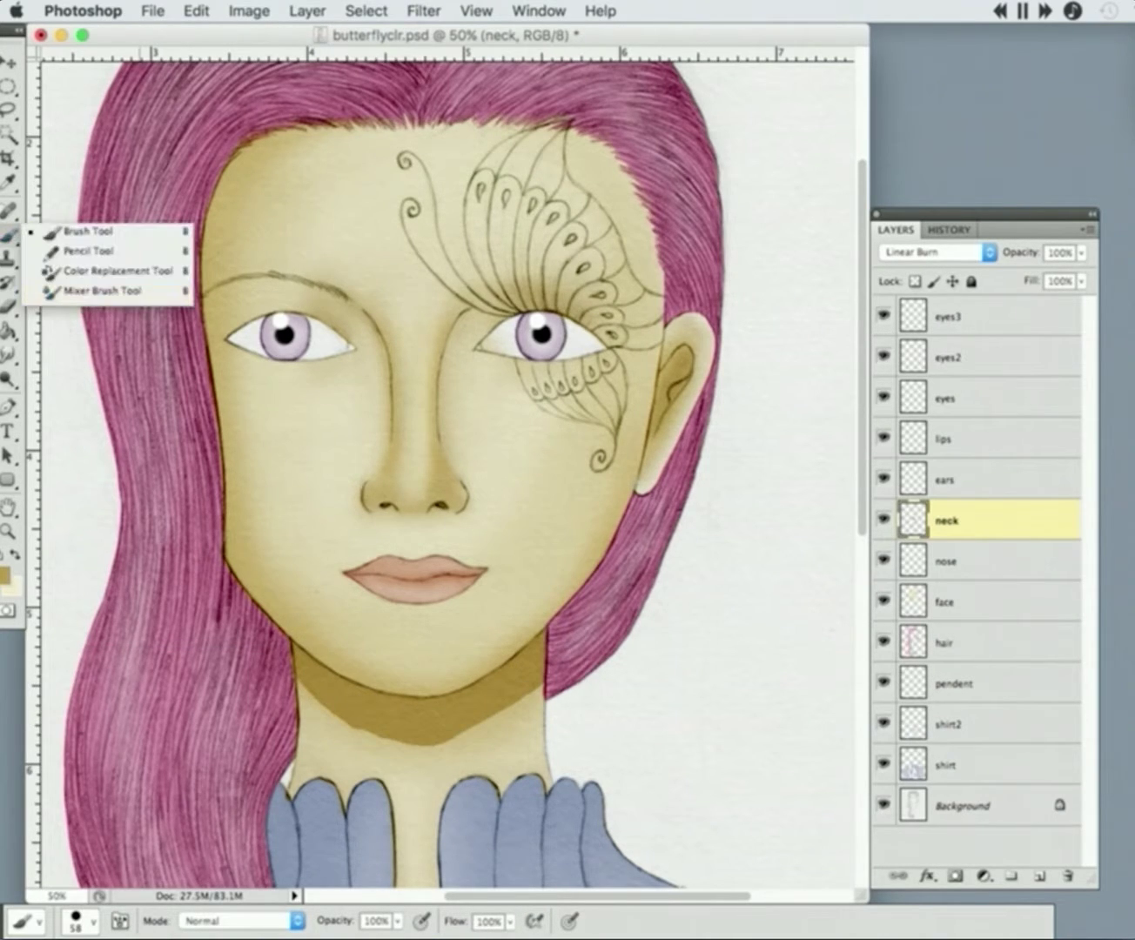
{"action": "left_click", "coordinate": [98, 291]}
{"action": "key", "text": "x"}
{"action": "mouse_move", "coordinate": [313, 687]}
{"action": "left_mouse_down"}
{"action": "mouse_move", "coordinate": [392, 722]}
{"action": "mouse_move", "coordinate": [488, 740]}
{"action": "mouse_move", "coordinate": [331, 696]}
{"action": "left_mouse_up"}
{"action": "key", "text": "super+minus"}
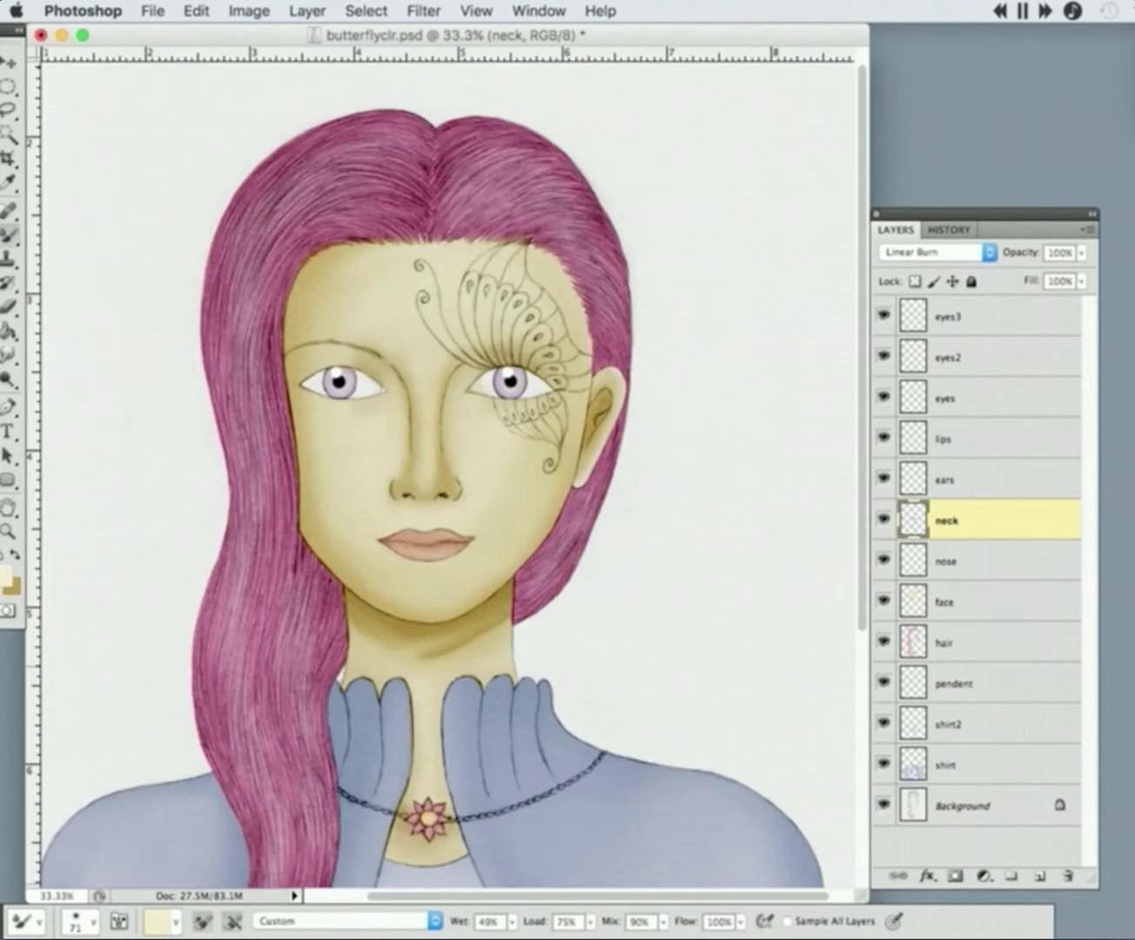
{"action": "left_click", "coordinate": [76, 920]}
{"action": "type", "text": "145"}
{"action": "key", "text": "Return"}
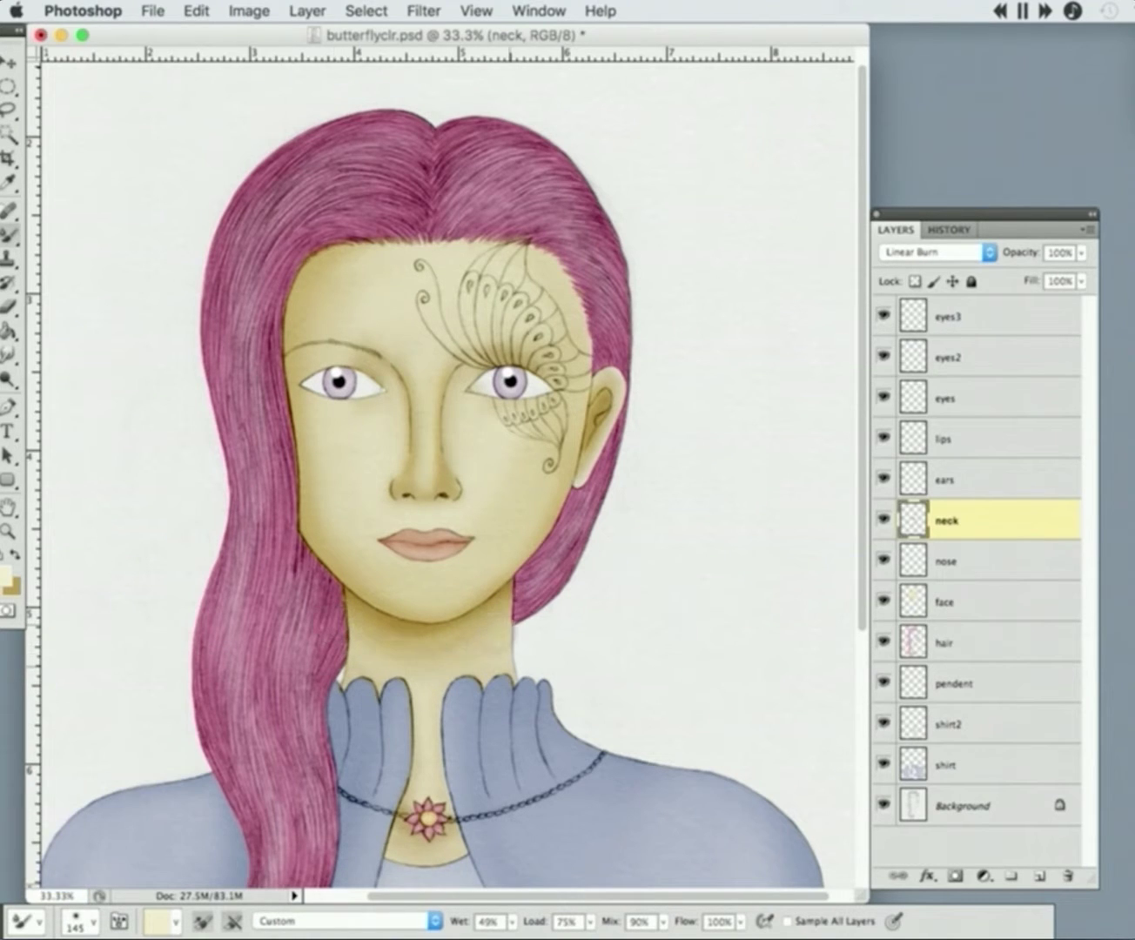
{"action": "left_click", "coordinate": [323, 619], "text": "alt"}
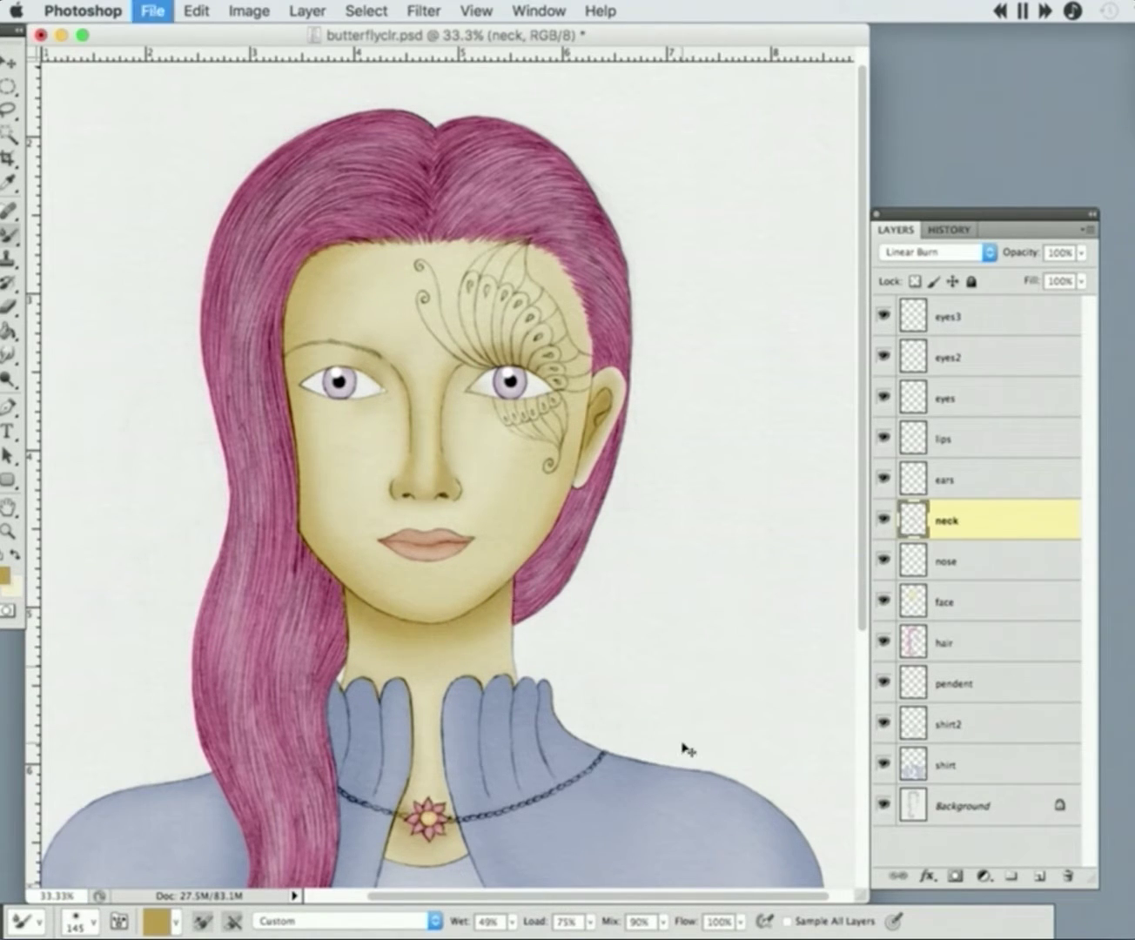
- Create a new layer named eyebrows above the lips layer and set its blending mode to Linear Burn
{"action": "key", "text": "super+plus"}
{"action": "key", "text": "super+plus"}
{"action": "left_click", "coordinate": [969, 437]}
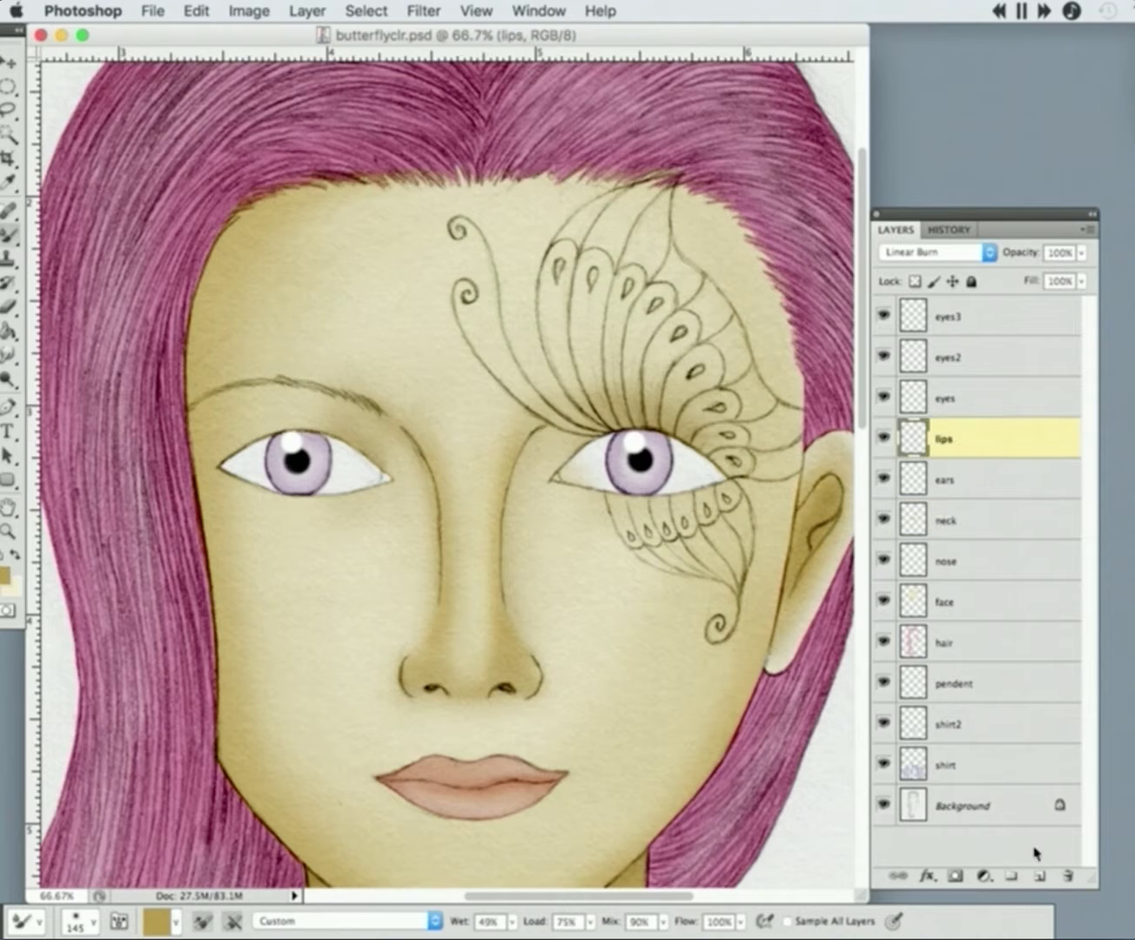
{"action": "key", "text": "super+shift+alt+n"}
{"action": "type", "text": "eyebrows"}
{"action": "key", "text": "Return"}
{"action": "left_click", "coordinate": [932, 252]}
{"action": "left_click", "coordinate": [924, 331]}
- Choose a brown foreground colour for the eyebrow and set the eyebrows layer's opacity to 52%
{"action": "left_click", "coordinate": [5, 576]}
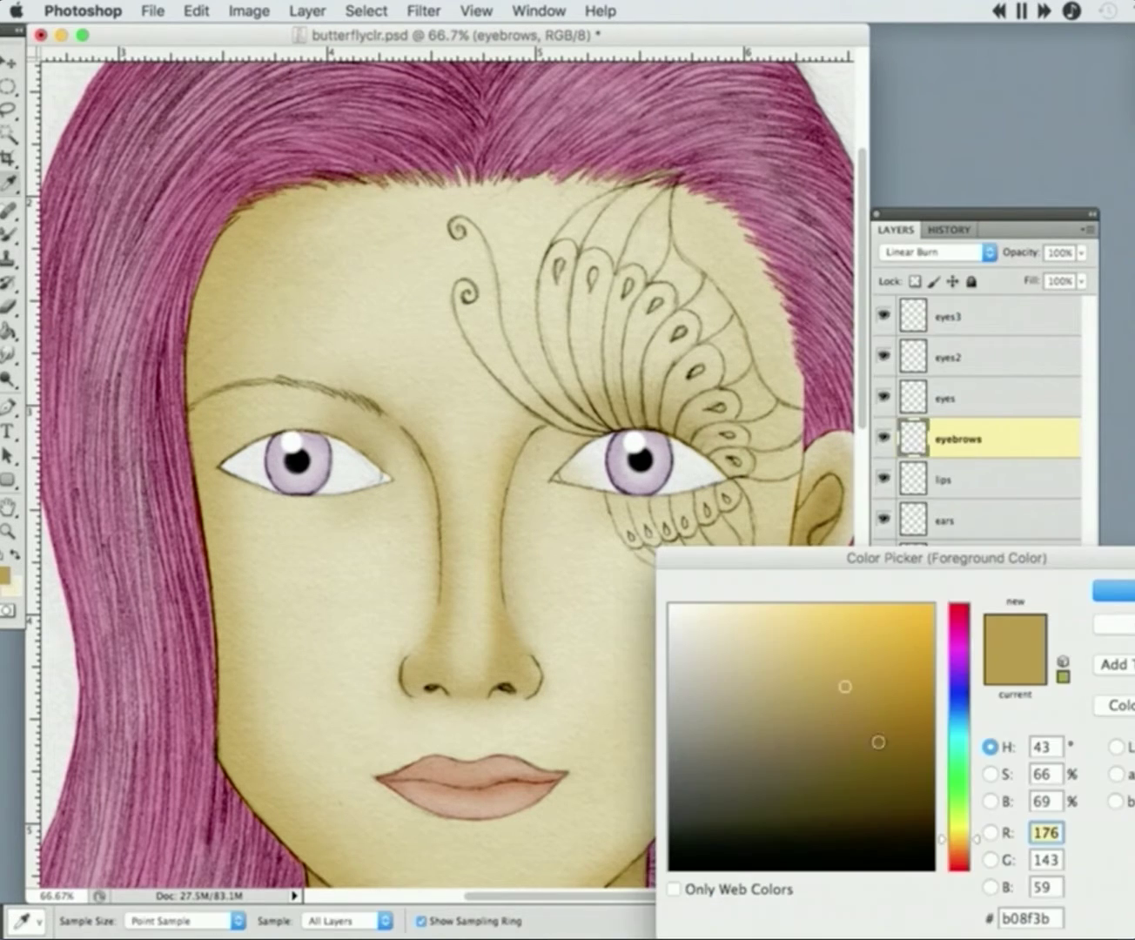
{"action": "key", "text": "Return"}
{"action": "key", "text": "5"}
{"action": "key", "text": "2"}
- Clean up the hairline beside the eyebrow with the Eraser on the hair layer and the Clone Stamp on the face layer
{"action": "left_click_drag", "start_coordinate": [186, 406], "coordinate": [260, 406]}
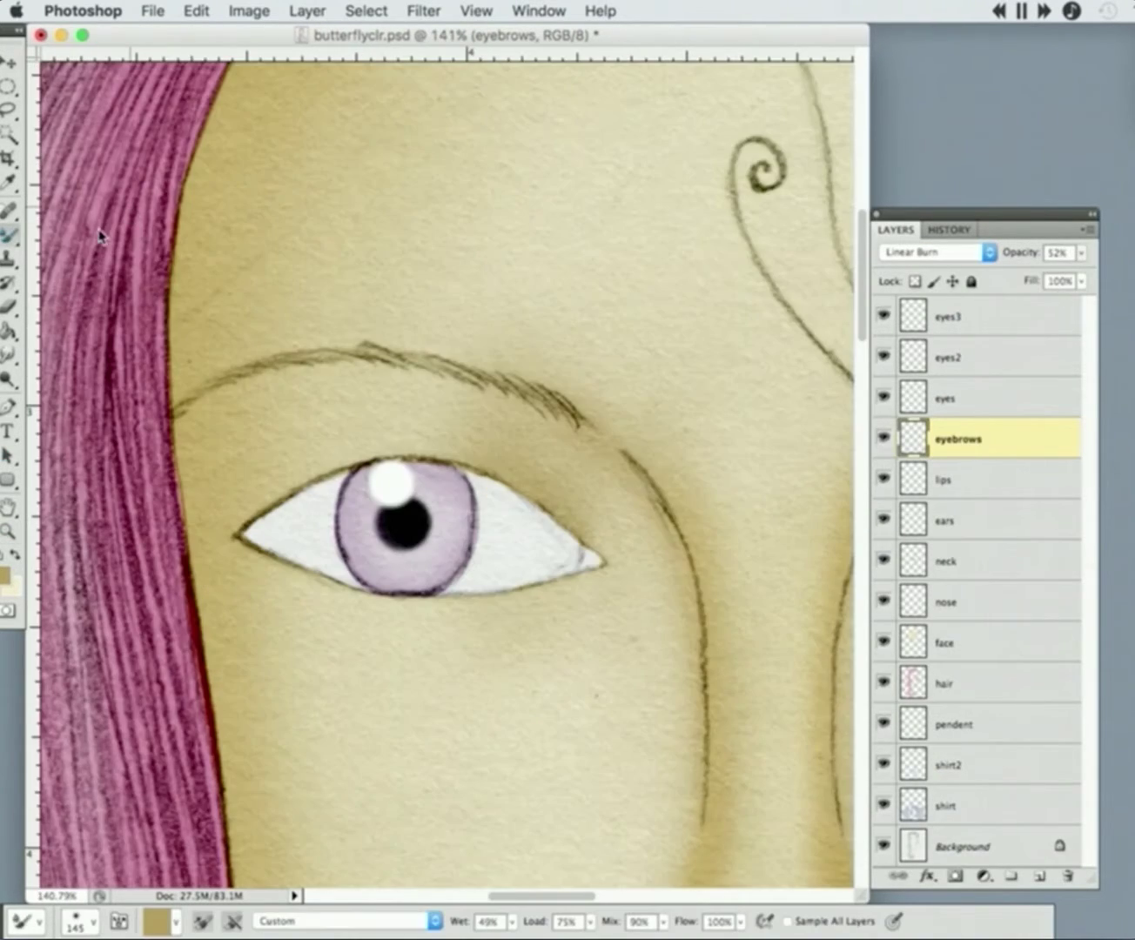
{"action": "left_click_drag", "start_coordinate": [7, 234], "coordinate": [96, 233]}
{"action": "left_click", "coordinate": [8, 306]}
{"action": "left_click", "coordinate": [944, 683]}
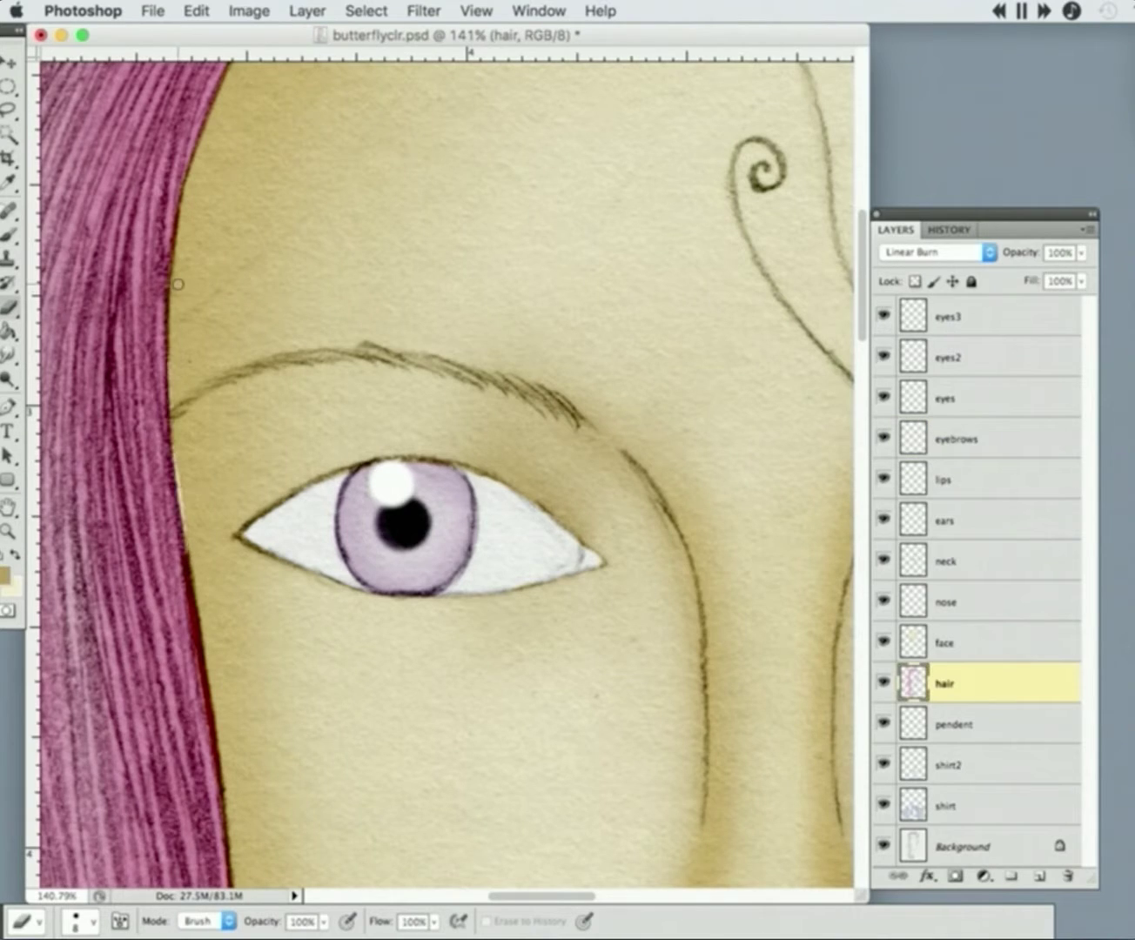
{"action": "left_click", "coordinate": [990, 651]}
{"action": "key", "text": "s"}
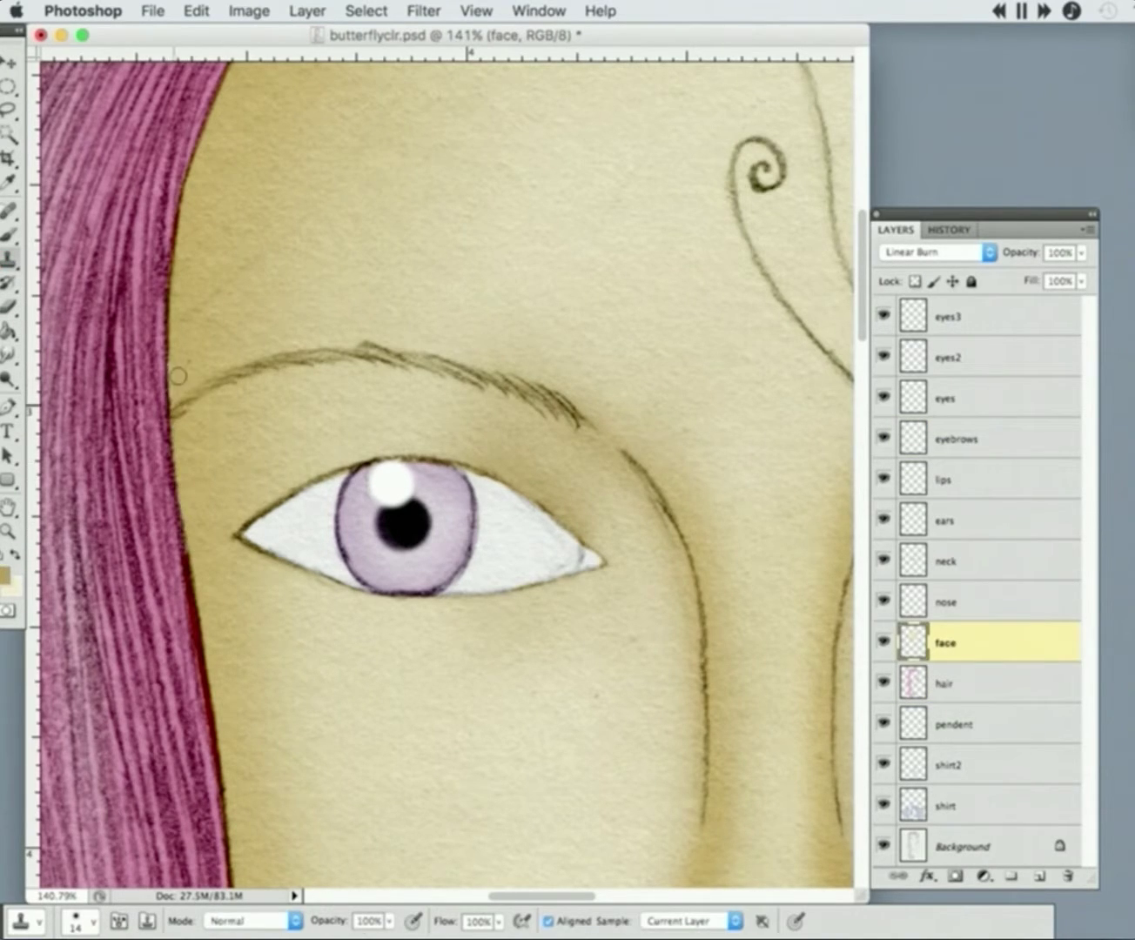
- Paint brown hair strokes along the whole eyebrow on the eyebrows layer with a 3 px Brush, erasing any excess
{"action": "key", "text": "b"}
{"action": "left_click", "coordinate": [958, 439]}
{"action": "left_click", "coordinate": [93, 920]}
{"action": "type", "text": "3"}
{"action": "key", "text": "Return"}
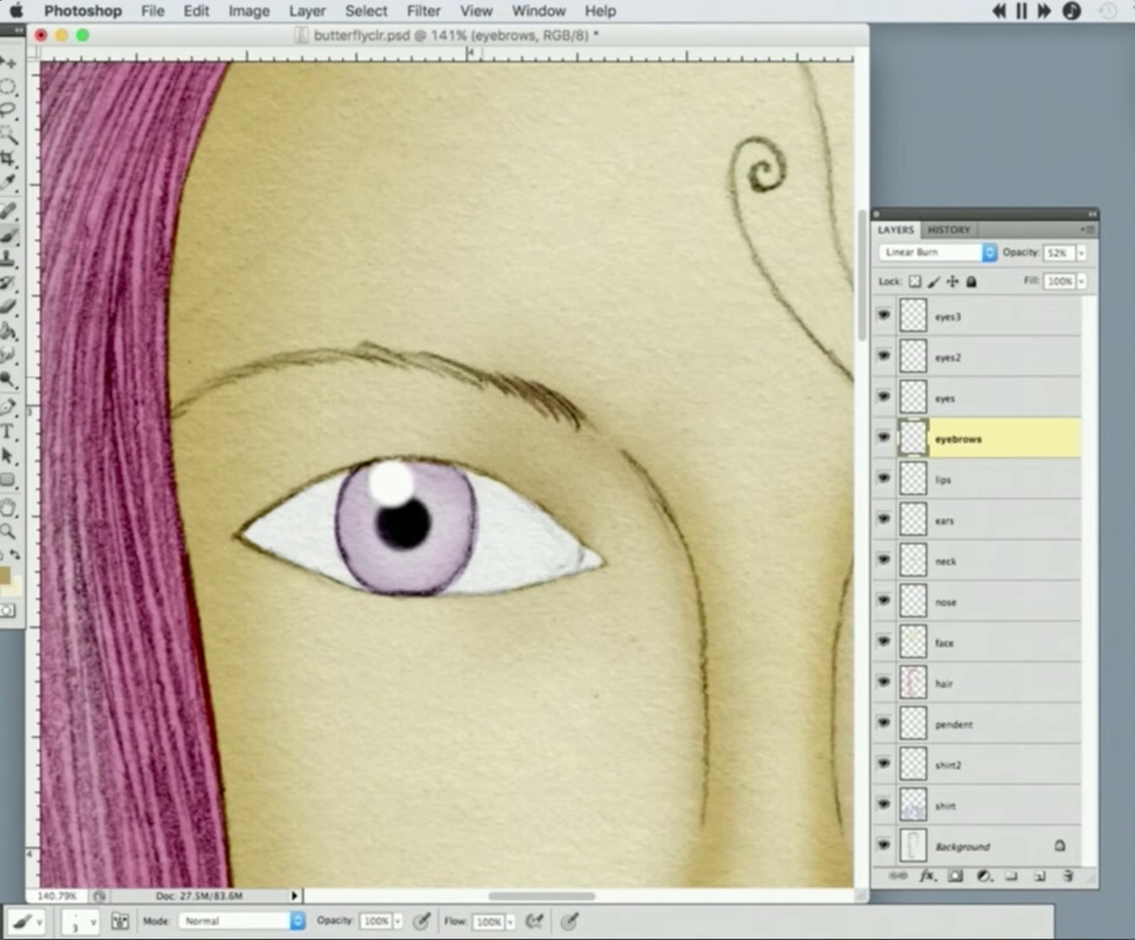
{"action": "key", "text": "e"}
{"action": "key", "text": "b"}
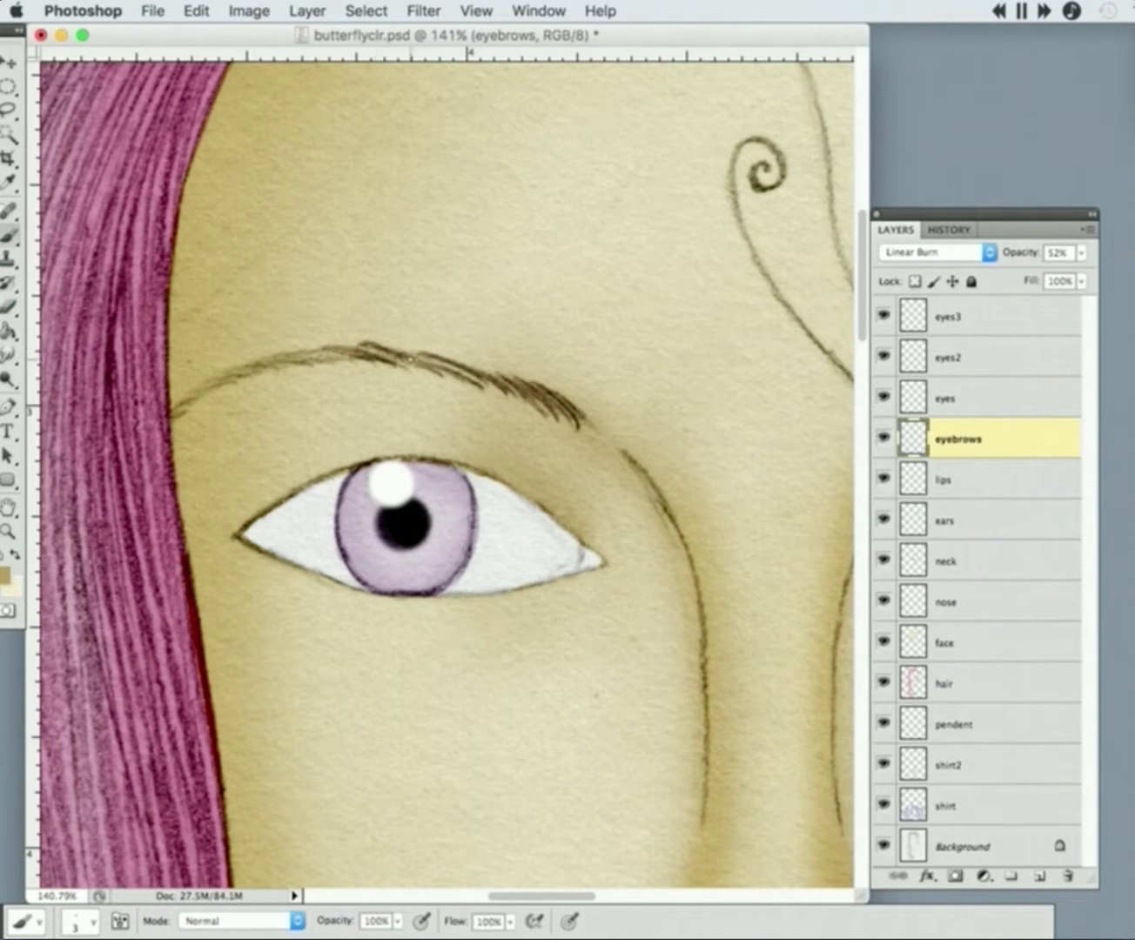
{"action": "key", "text": "e"}
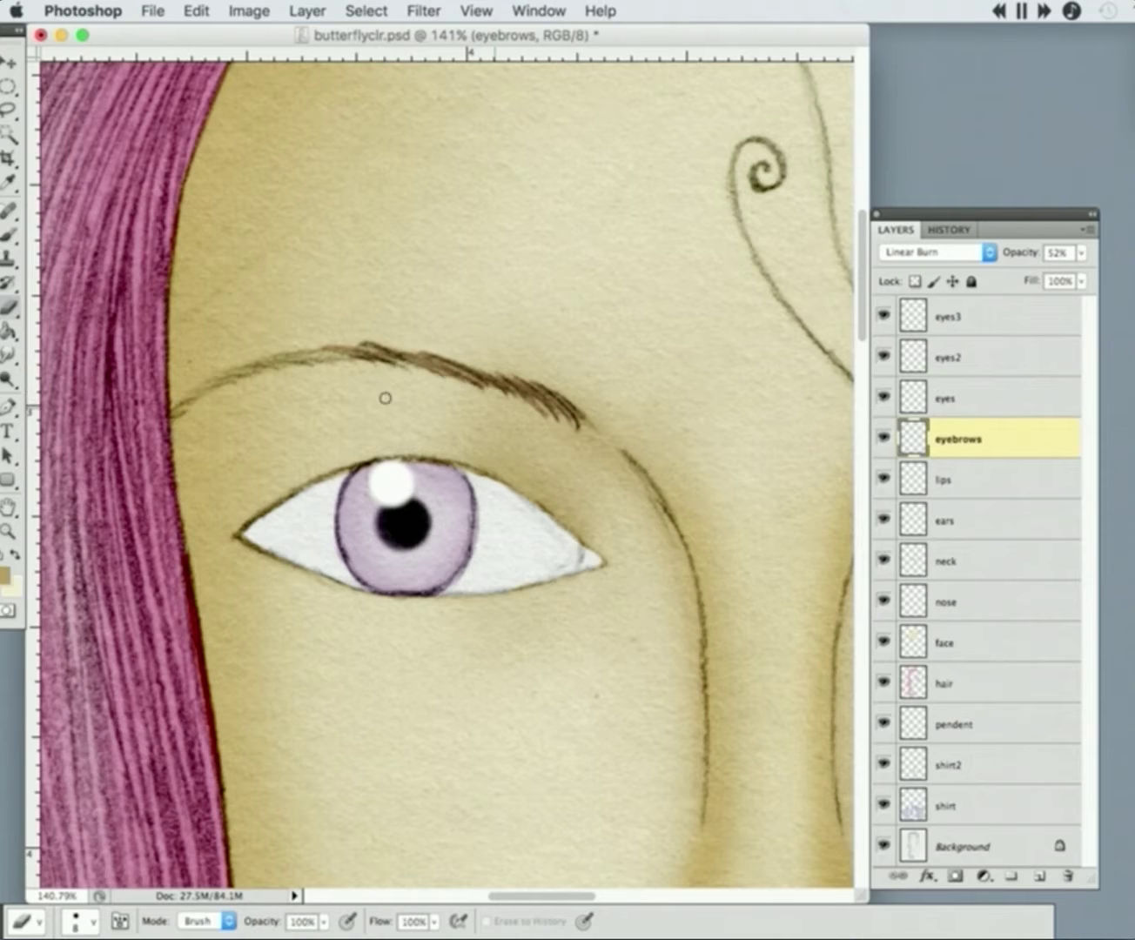
{"action": "key", "text": "b"}
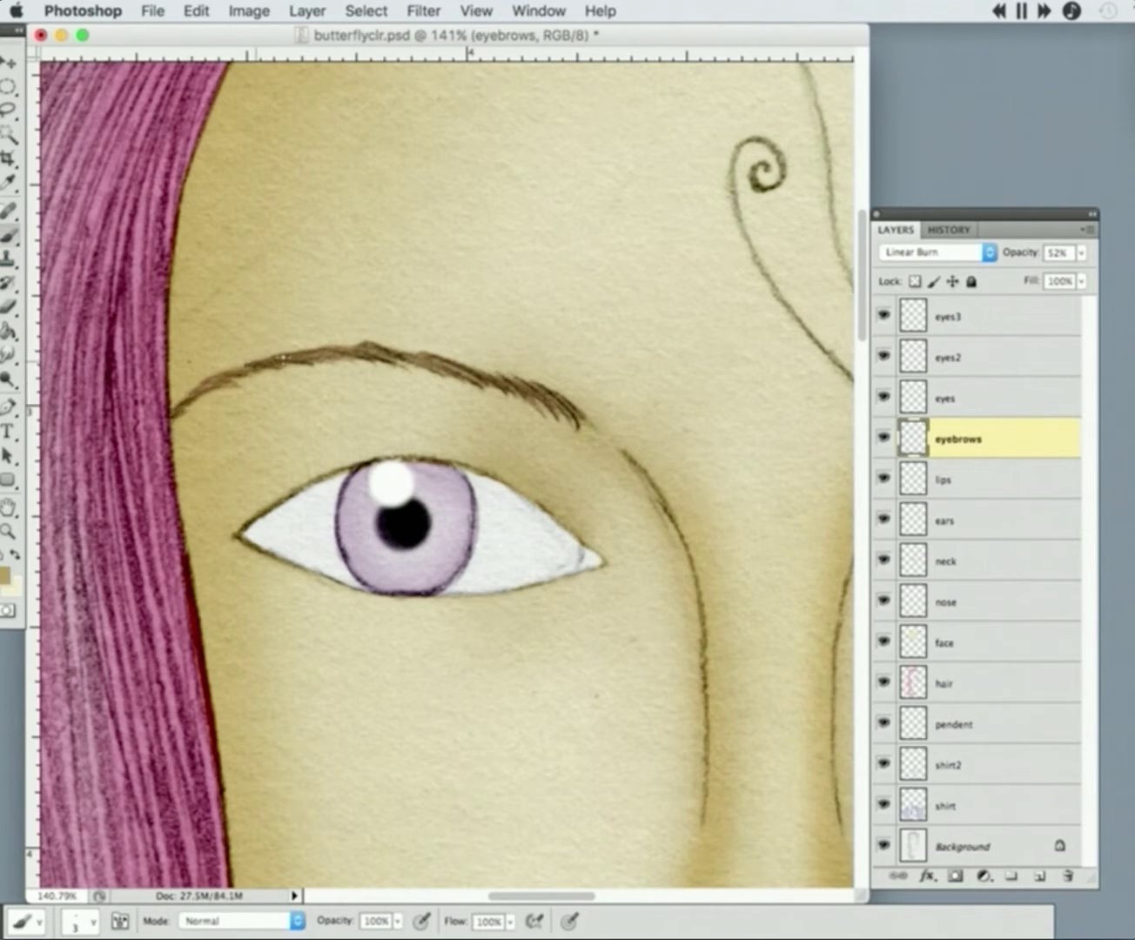
{"action": "key", "text": "e"}
- Retouch the purple iris edges on the eyes layer with the Clone Stamp and the Eraser
{"action": "key", "text": "alt+bracketright"}
{"action": "key", "text": "s"}
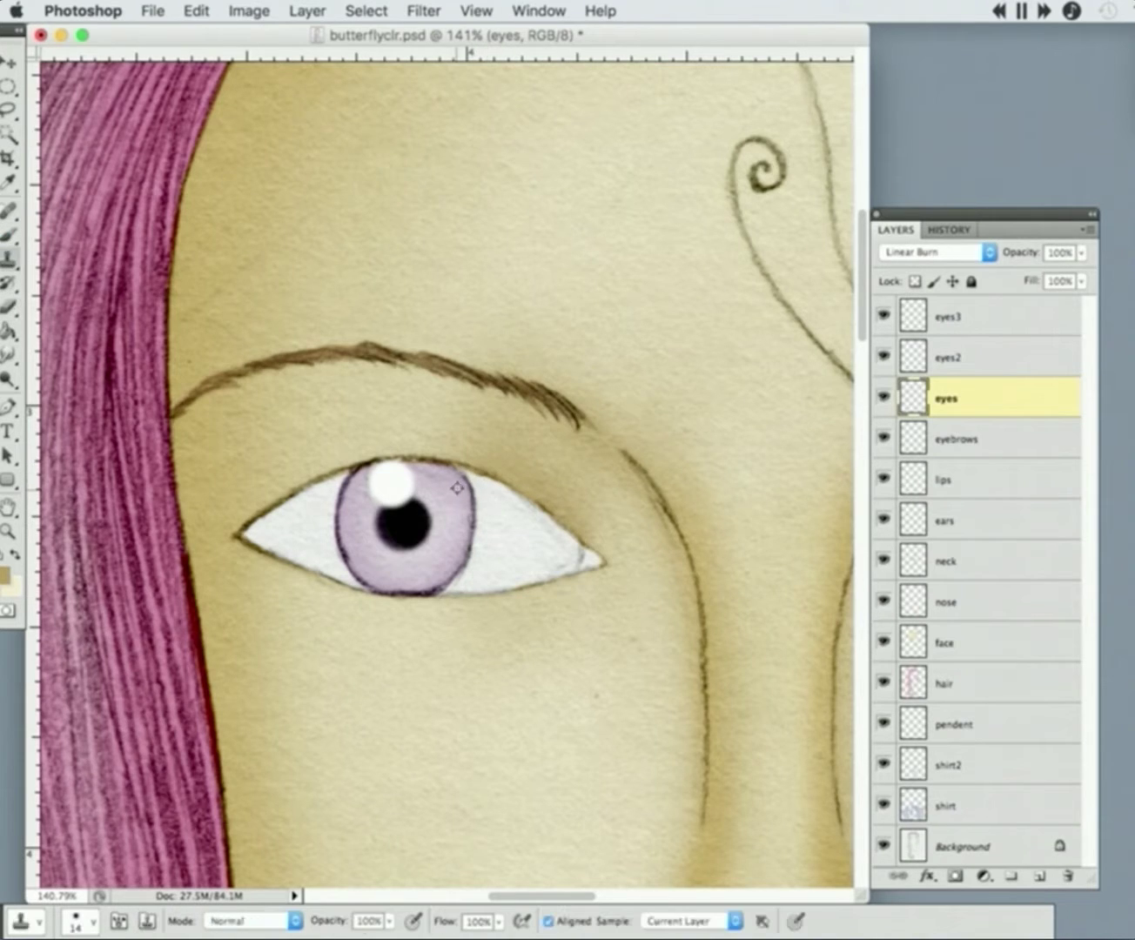
{"action": "scroll", "coordinate": [450, 468], "scroll_direction": "right", "scroll_amount": 10}
{"action": "key", "text": "e"}
- Erase the face layer's colour spilling over the white of the eye beneath the butterfly wing
{"action": "key", "text": "super+minus"}
{"action": "key", "text": "super+minus"}
{"action": "key", "text": "super+minus"}
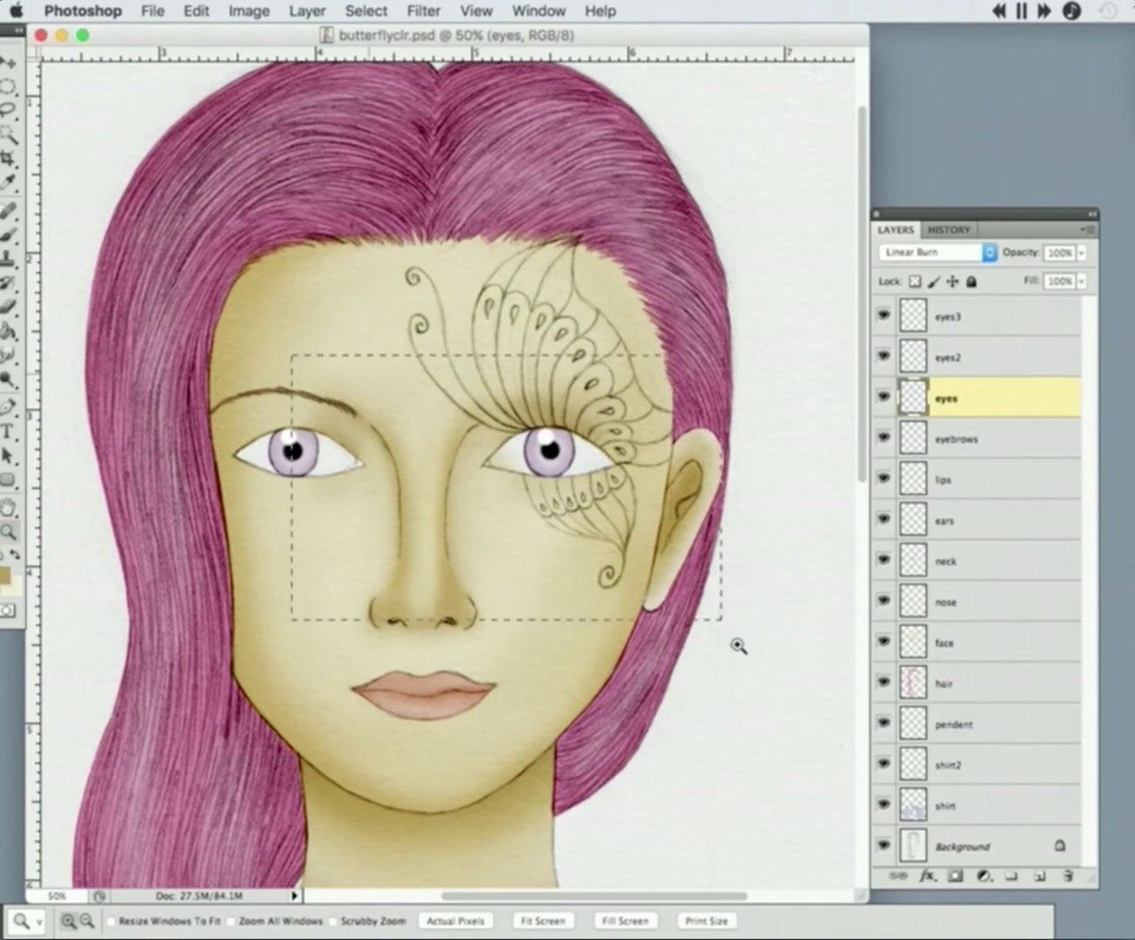
{"action": "left_click_drag", "start_coordinate": [737, 646], "coordinate": [737, 646]}
{"action": "key", "text": "e"}
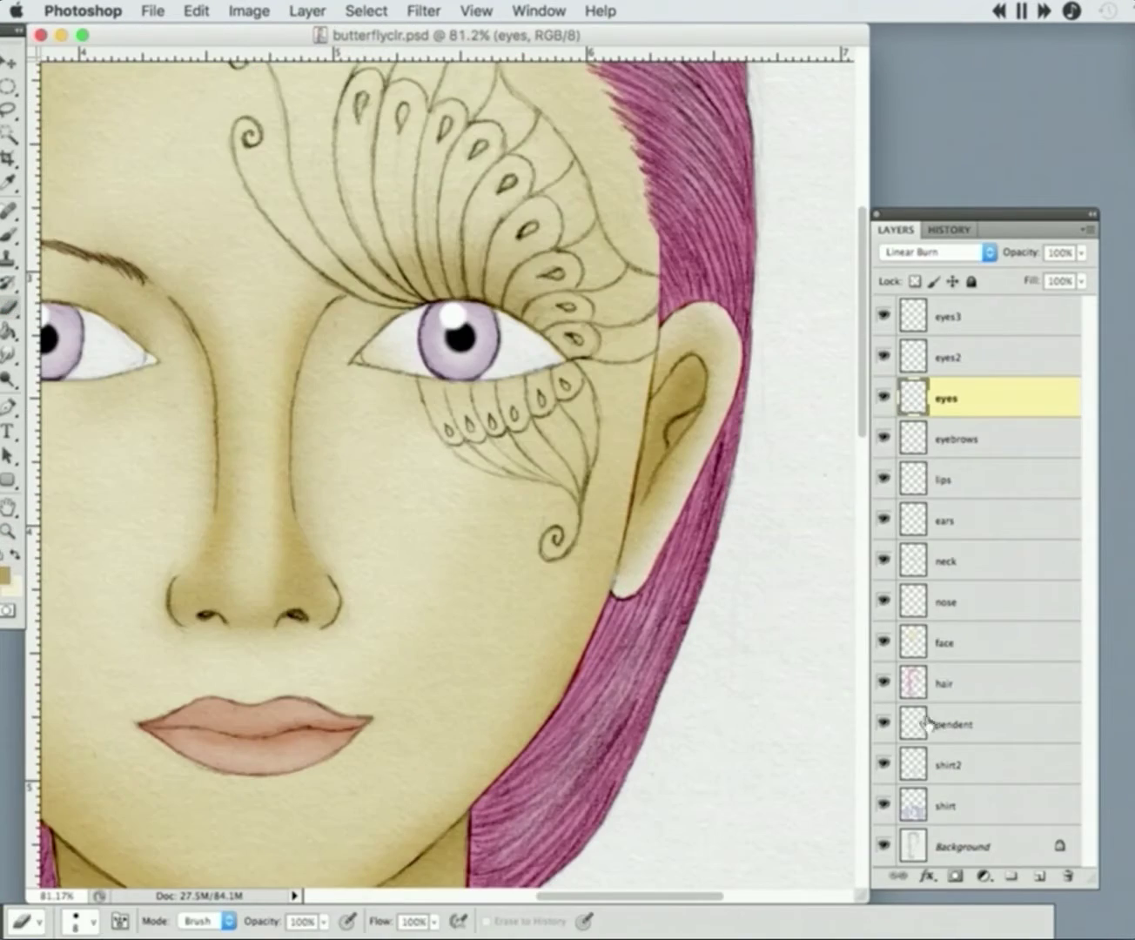
{"action": "key", "text": "alt+bracketleft"}
{"action": "key", "text": "alt+bracketleft"}
{"action": "key", "text": "alt+bracketleft"}
{"action": "key", "text": "alt+bracketleft"}
{"action": "key", "text": "alt+bracketleft"}
{"action": "key", "text": "alt+bracketleft"}
{"action": "left_click_drag", "start_coordinate": [388, 355], "coordinate": [552, 379]}
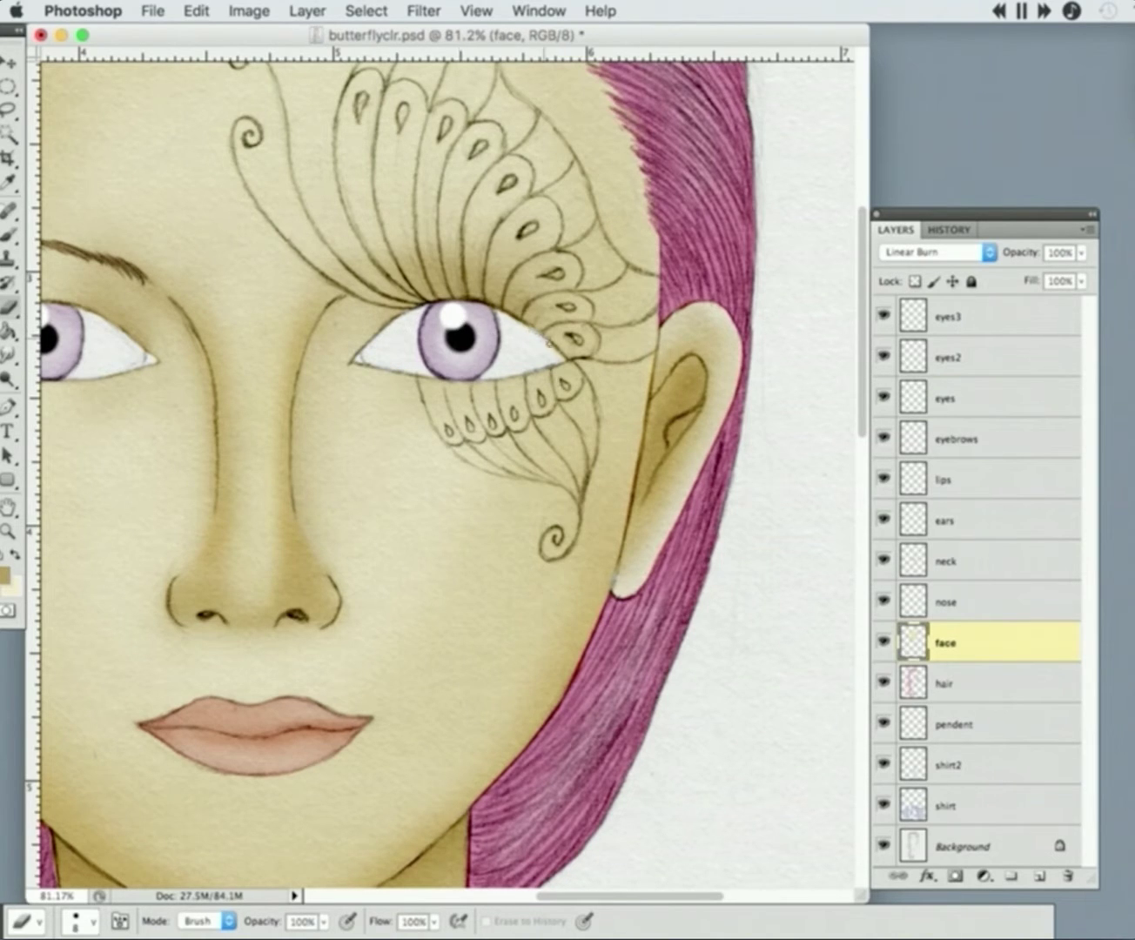
- Load the face layer's shape as a selection
{"action": "left_click", "coordinate": [949, 228]}
{"action": "left_click", "coordinate": [895, 228]}
{"action": "left_click", "coordinate": [911, 640], "text": "super"}
{"action": "scroll", "coordinate": [466, 470], "scroll_direction": "left", "scroll_amount": 5}
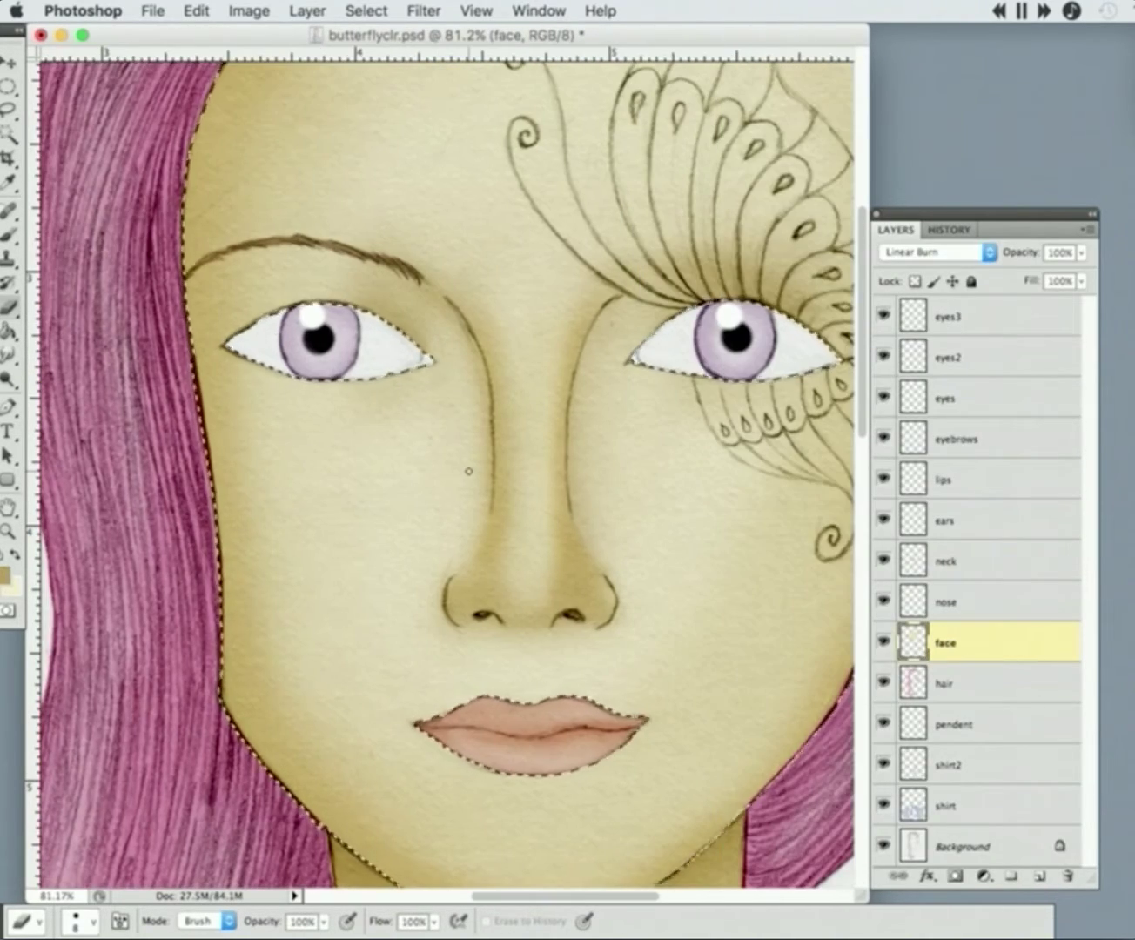
- Enlarge the Brush and paint brown in the inner corners of both eyes on the eyes layer, erasing the colour outside the outlines
{"action": "left_click", "coordinate": [885, 403]}
{"action": "key", "text": "b"}
{"action": "left_click", "coordinate": [75, 921]}
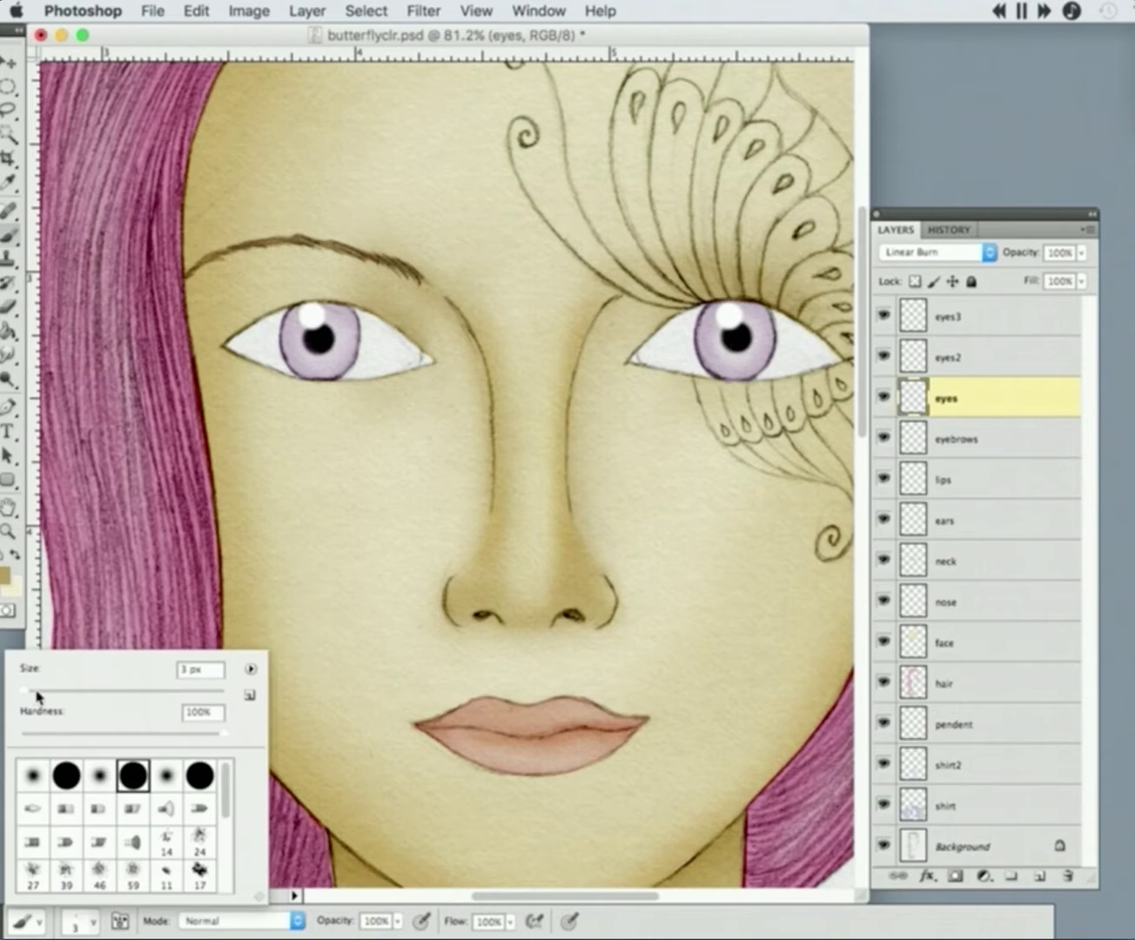
{"action": "left_click_drag", "start_coordinate": [25, 698], "coordinate": [38, 698]}
{"action": "left_click", "coordinate": [426, 359]}
{"action": "key", "text": "e"}
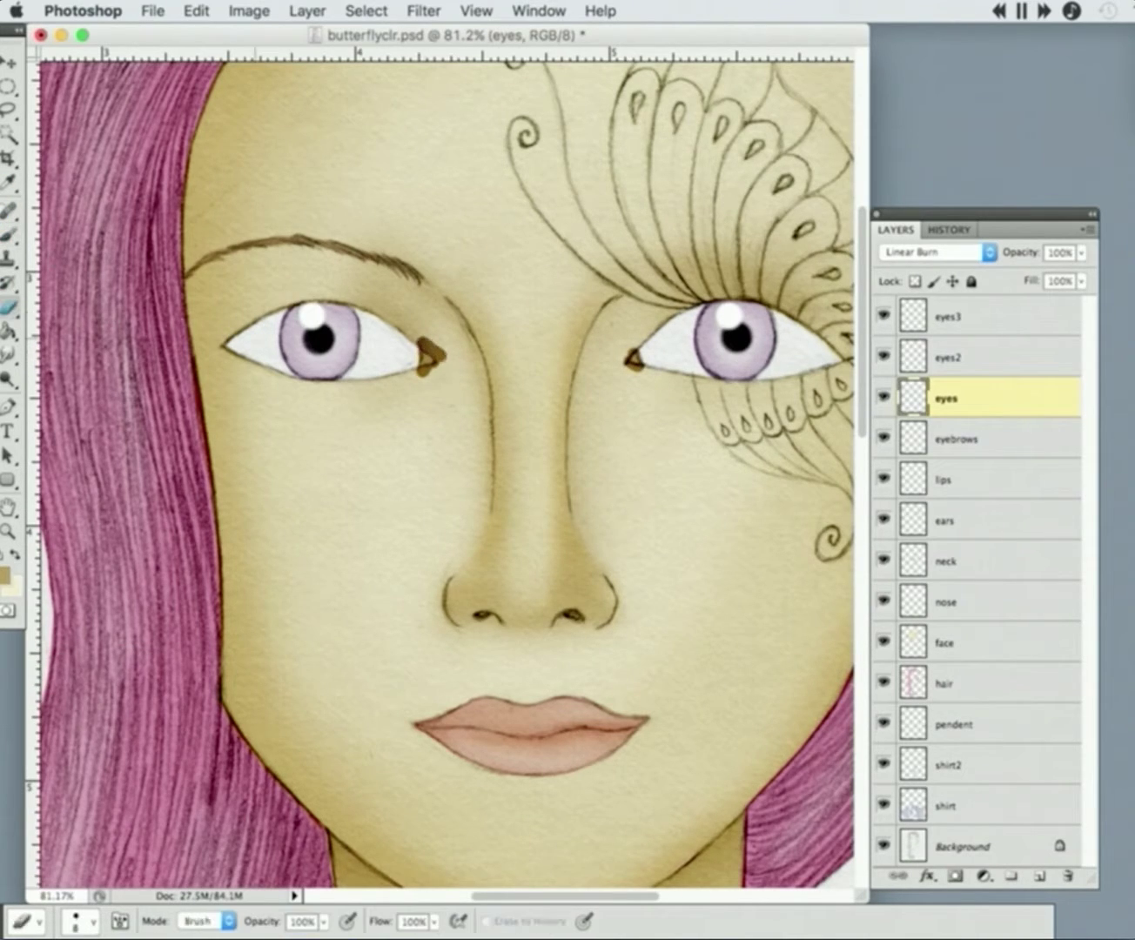
{"action": "left_click", "coordinate": [10, 111]}
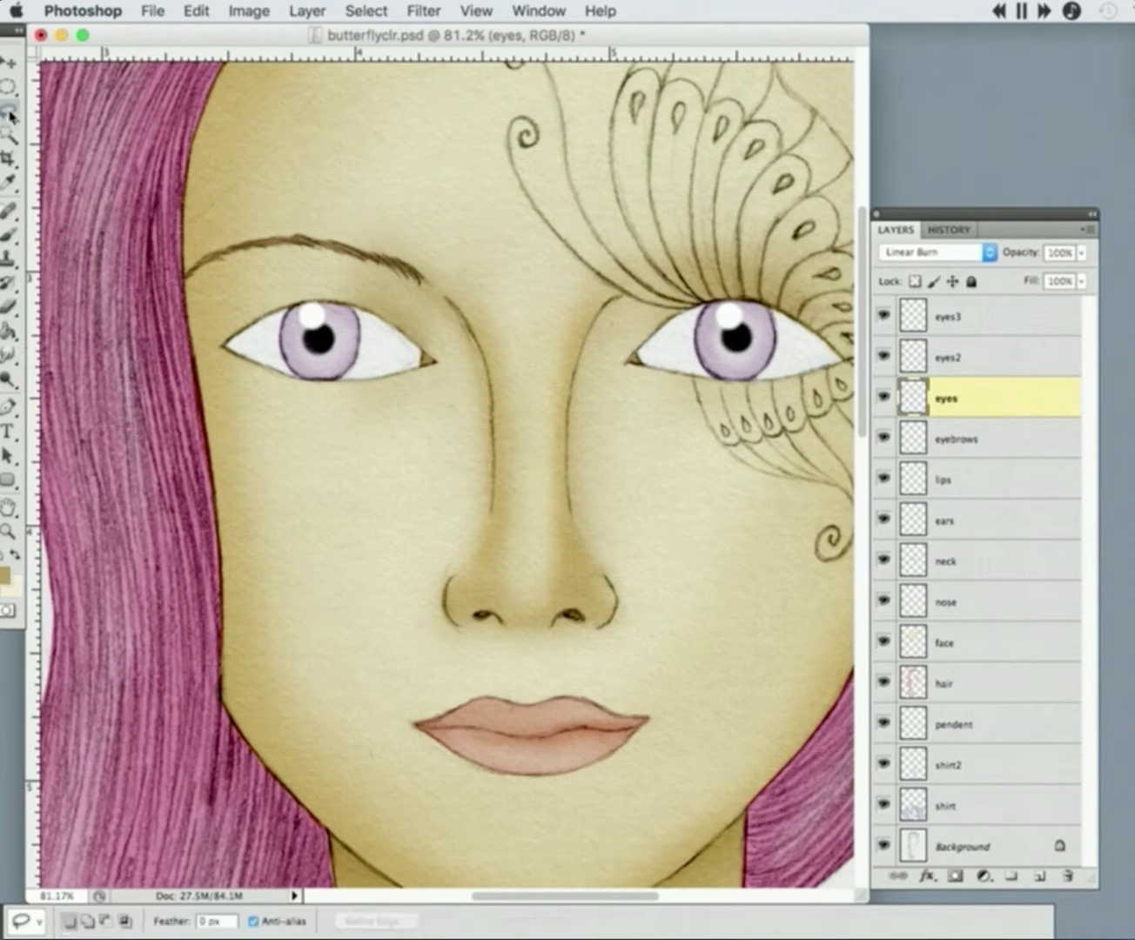
- Select the brown inner eye corners on the eyes layer and warm their colour with Curves in the Red channel
{"action": "left_click_drag", "start_coordinate": [628, 326], "coordinate": [399, 332]}
{"action": "key", "text": "super+m"}
{"action": "key", "text": "alt+3"}
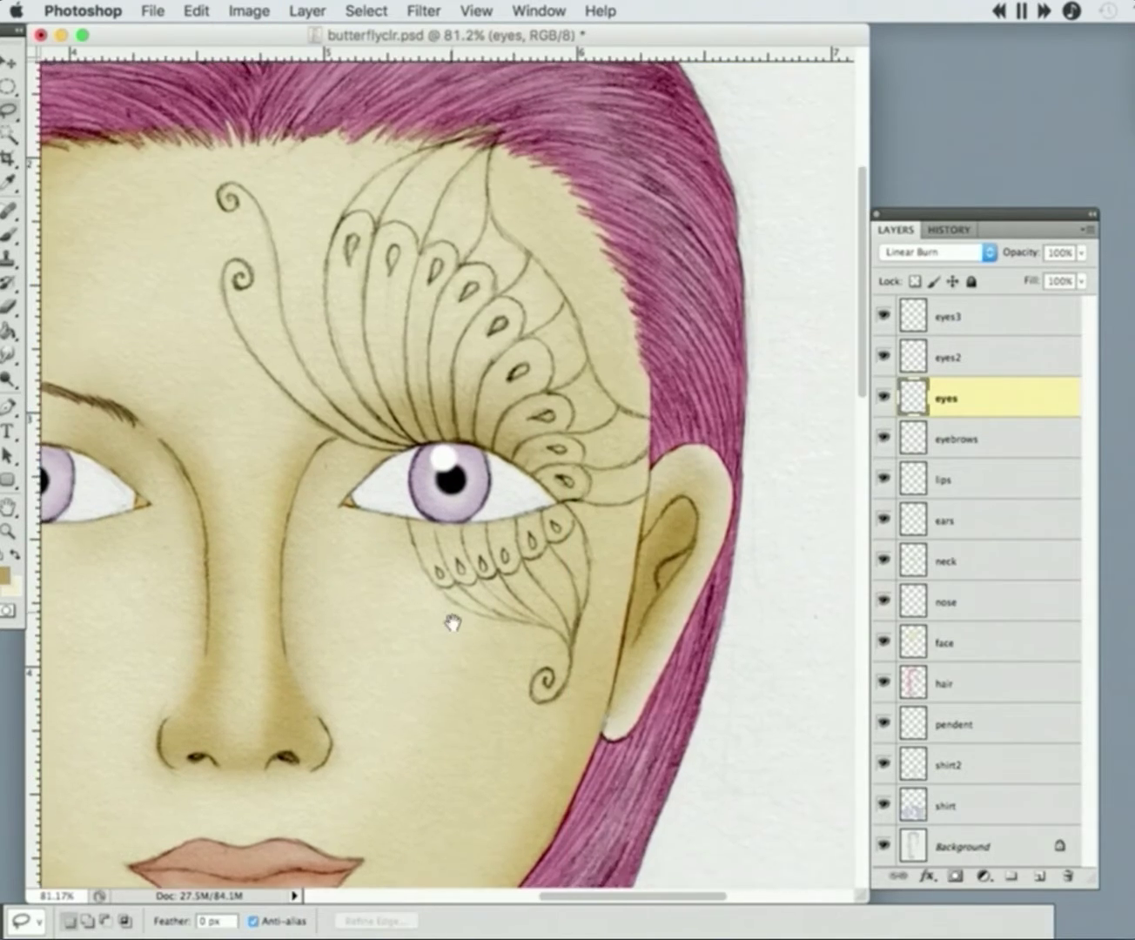
- Create a new layer named butterfly above eyes3 and set its blending mode to Linear Burn
{"action": "scroll", "coordinate": [450, 620], "scroll_direction": "up", "scroll_amount": 1}
{"action": "key", "text": "super+shift+alt+n"}
{"action": "double_click", "coordinate": [955, 315]}
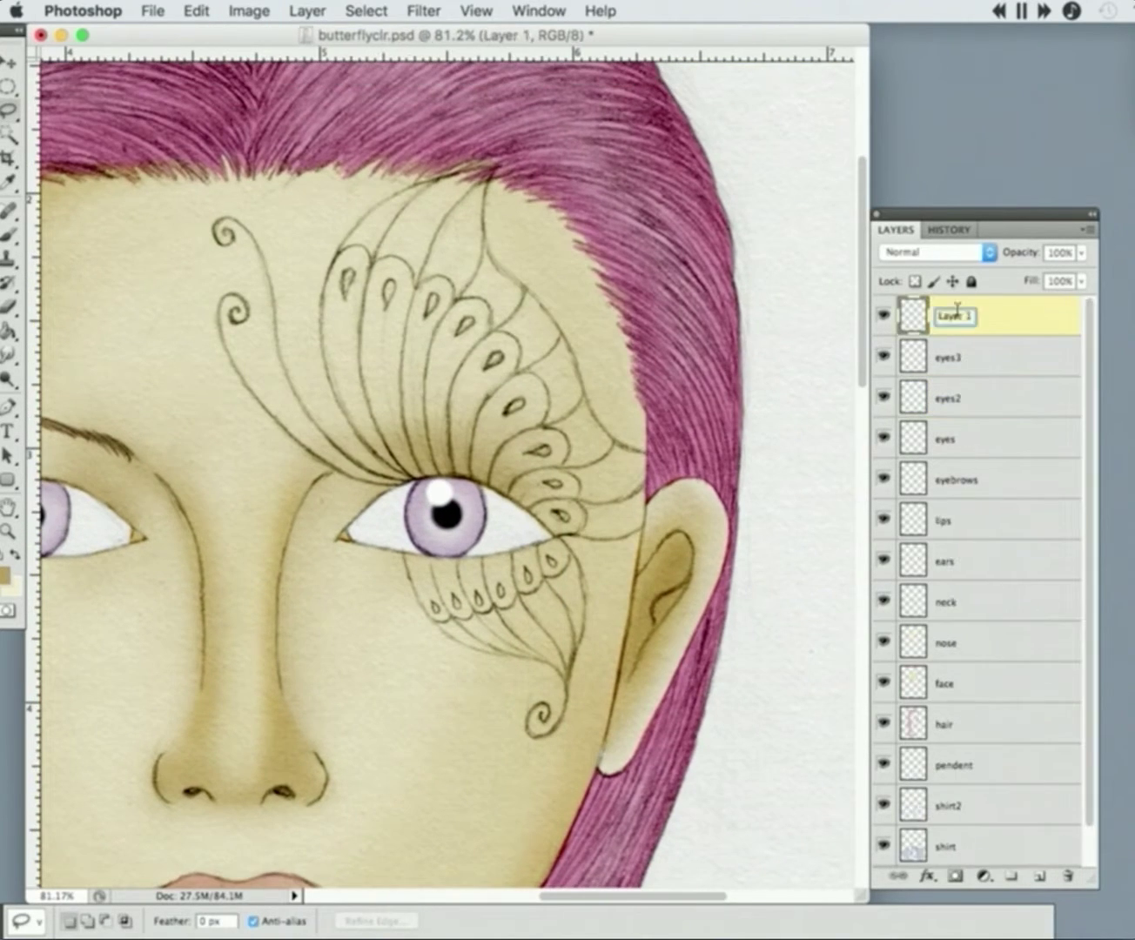
{"action": "left_click", "coordinate": [935, 253]}
{"action": "left_click", "coordinate": [917, 347]}
- Sample the iris's light purple as the Brush's foreground colour and hide the face and hair layers
{"action": "left_click", "coordinate": [5, 574]}
{"action": "left_click", "coordinate": [448, 522]}
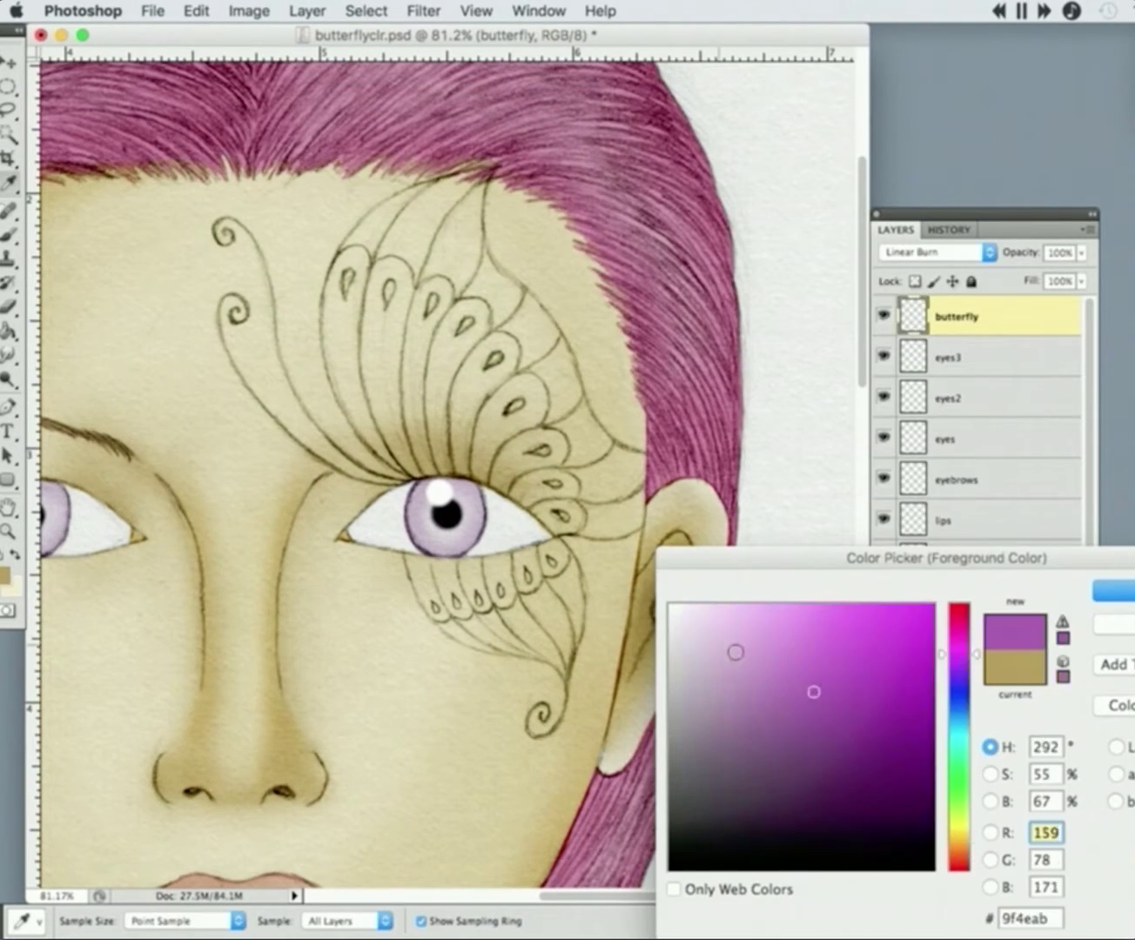
{"action": "left_click", "coordinate": [1113, 589]}
{"action": "left_click", "coordinate": [6, 236]}
{"action": "left_click_drag", "start_coordinate": [882, 723], "coordinate": [881, 686]}
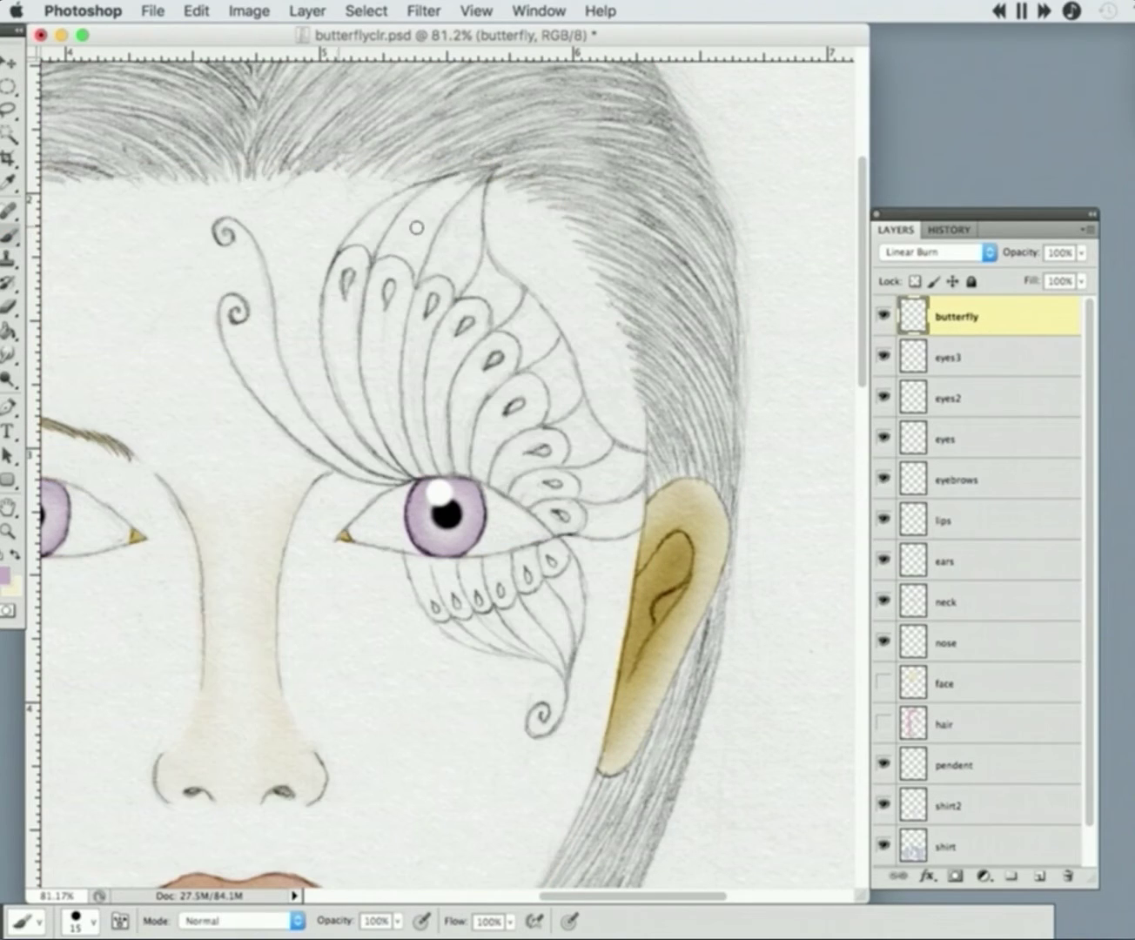
- Hide the three eyes layers and paint purple along the inner and lower edges of the upper butterfly wing
{"action": "mouse_move", "coordinate": [331, 368]}
{"action": "left_mouse_down"}
{"action": "mouse_move", "coordinate": [377, 448]}
{"action": "mouse_move", "coordinate": [404, 470]}
{"action": "left_mouse_up"}
{"action": "left_click_drag", "start_coordinate": [882, 356], "coordinate": [883, 438]}
{"action": "mouse_move", "coordinate": [405, 470]}
{"action": "left_mouse_down"}
{"action": "mouse_move", "coordinate": [524, 491]}
{"action": "mouse_move", "coordinate": [556, 532]}
{"action": "mouse_move", "coordinate": [622, 529]}
{"action": "mouse_move", "coordinate": [645, 517]}
{"action": "left_mouse_up"}
{"action": "left_click_drag", "start_coordinate": [335, 270], "coordinate": [339, 373]}
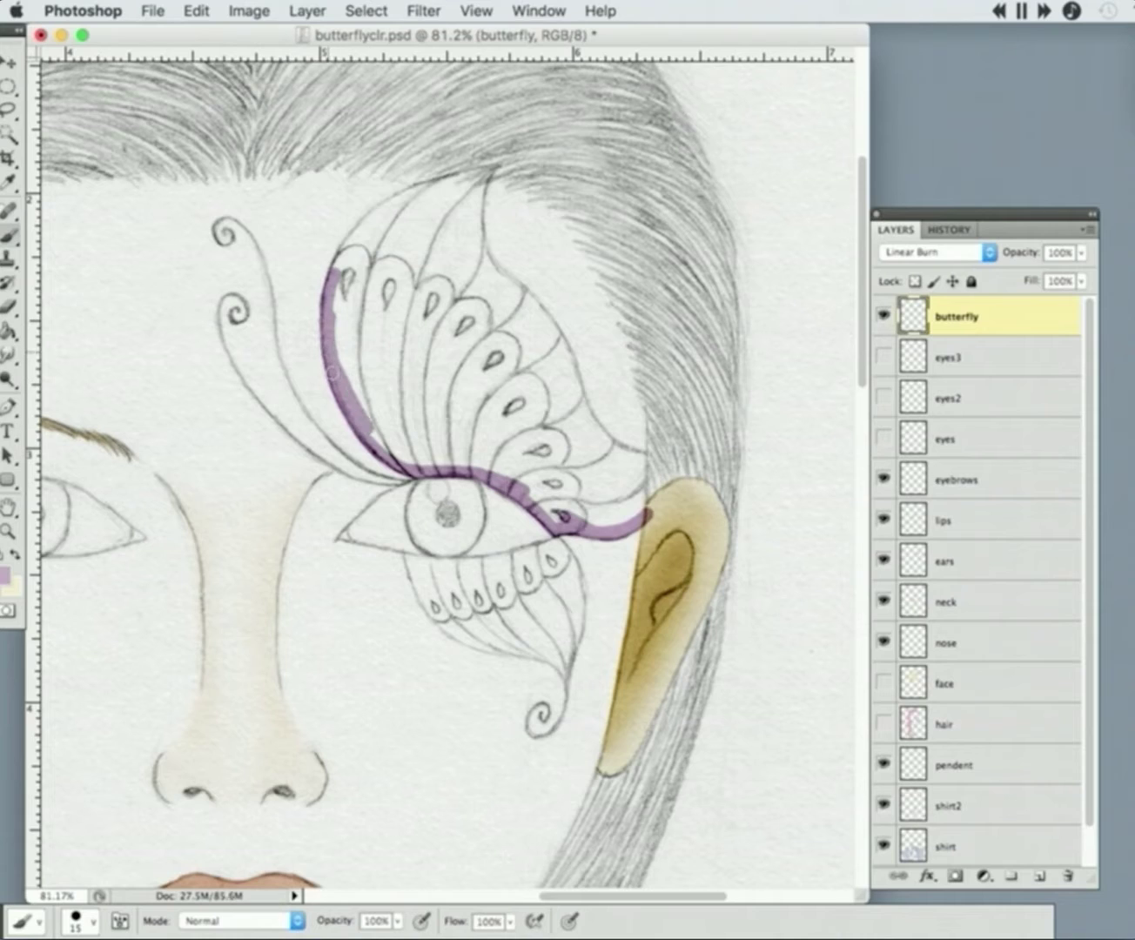
{"action": "key", "text": "e"}
{"action": "key", "text": "b"}
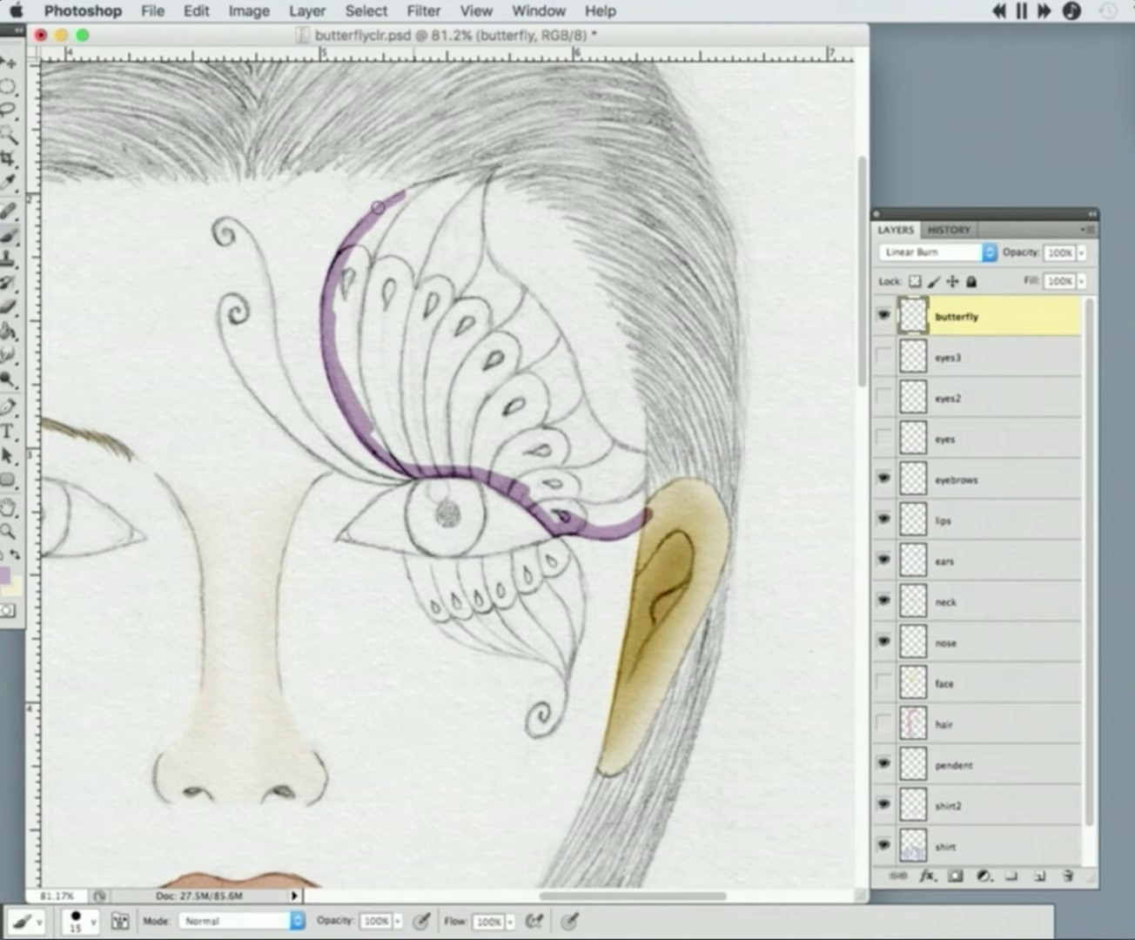
- Fill the rest of the upper wing with purple and erase the colour spilling over its edge beside the ear
{"action": "mouse_move", "coordinate": [395, 196]}
{"action": "left_mouse_down"}
{"action": "mouse_move", "coordinate": [484, 174]}
{"action": "mouse_move", "coordinate": [471, 251]}
{"action": "mouse_move", "coordinate": [394, 202]}
{"action": "mouse_move", "coordinate": [472, 224]}
{"action": "mouse_move", "coordinate": [487, 265]}
{"action": "mouse_move", "coordinate": [546, 322]}
{"action": "left_mouse_up"}
{"action": "key", "text": "e"}
{"action": "key", "text": "b"}
{"action": "mouse_move", "coordinate": [577, 397]}
{"action": "left_mouse_down"}
{"action": "mouse_move", "coordinate": [593, 429]}
{"action": "mouse_move", "coordinate": [644, 465]}
{"action": "left_mouse_up"}
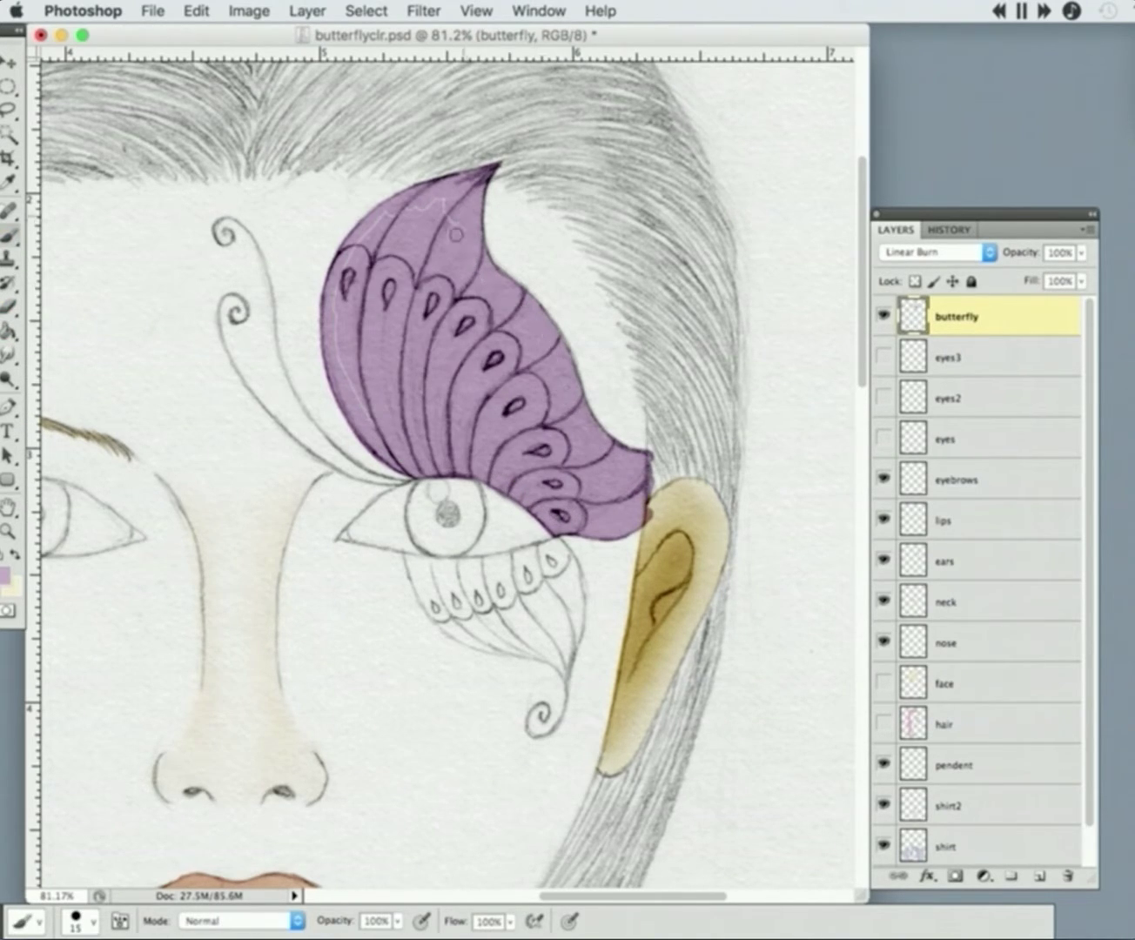
{"action": "key", "text": "e"}
{"action": "left_click_drag", "start_coordinate": [646, 452], "coordinate": [648, 526]}
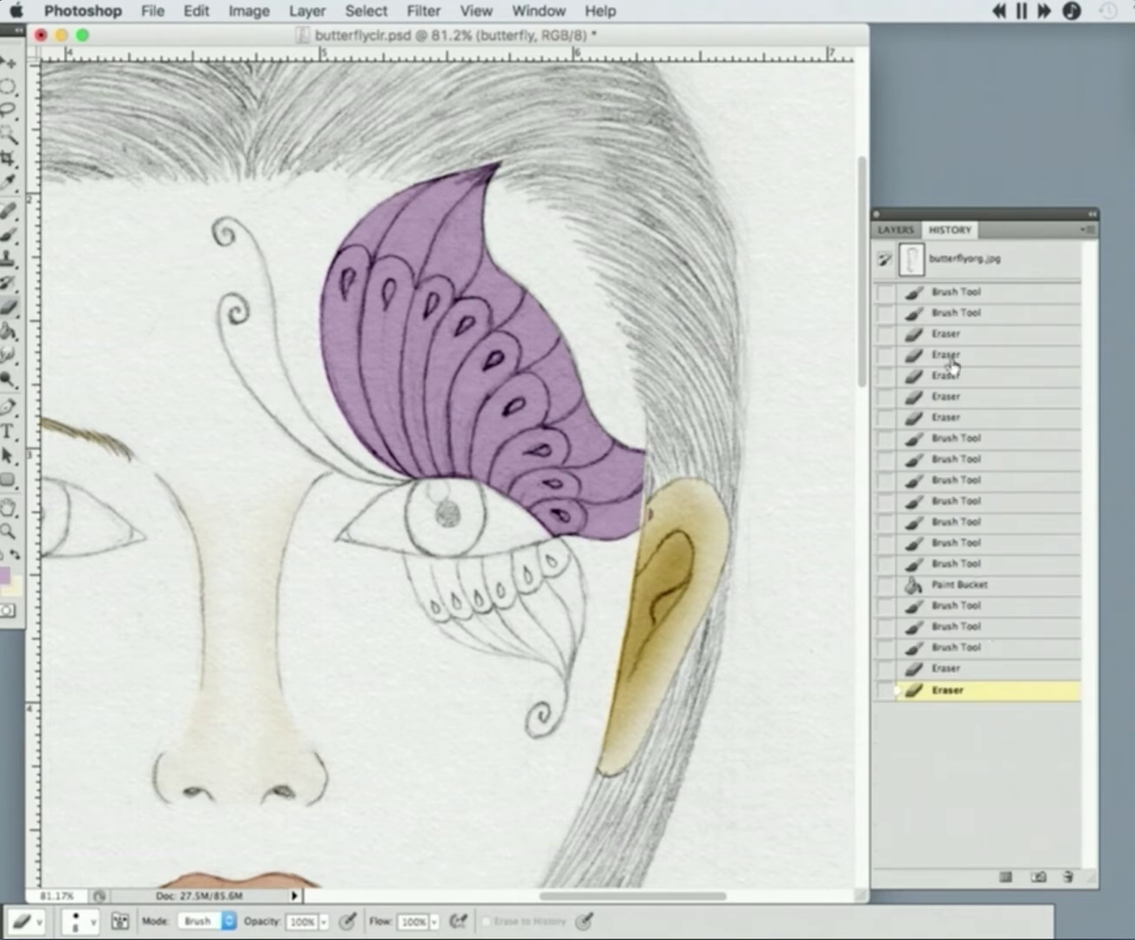
- Paint the lower wing beneath the eye purple and erase the colour outside its outline and tip
{"action": "key", "text": "b"}
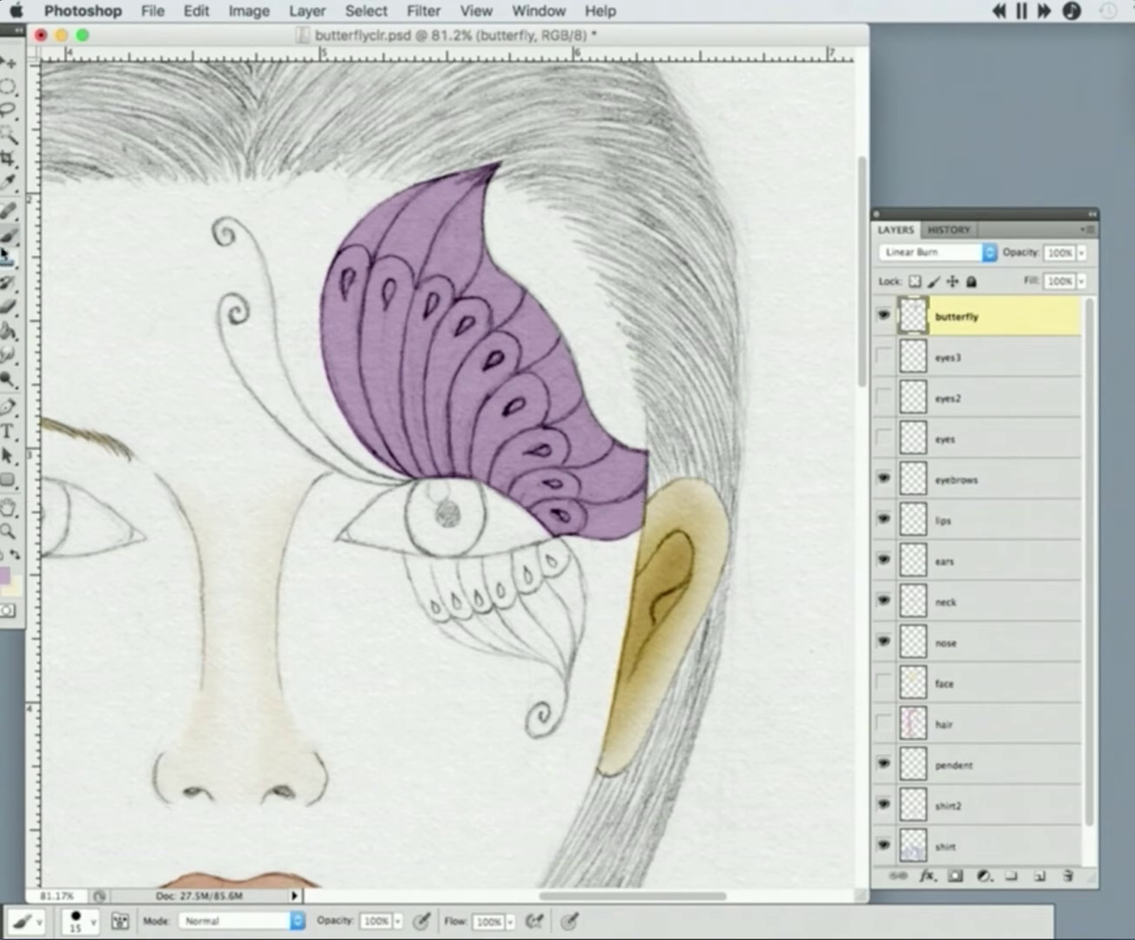
{"action": "mouse_move", "coordinate": [404, 543]}
{"action": "left_mouse_down"}
{"action": "mouse_move", "coordinate": [441, 620]}
{"action": "mouse_move", "coordinate": [572, 686]}
{"action": "left_mouse_up"}
{"action": "mouse_move", "coordinate": [552, 539]}
{"action": "left_mouse_down"}
{"action": "mouse_move", "coordinate": [574, 665]}
{"action": "mouse_move", "coordinate": [418, 556]}
{"action": "mouse_move", "coordinate": [488, 627]}
{"action": "mouse_move", "coordinate": [561, 641]}
{"action": "mouse_move", "coordinate": [552, 568]}
{"action": "mouse_move", "coordinate": [545, 622]}
{"action": "left_mouse_up"}
{"action": "key", "text": "e"}
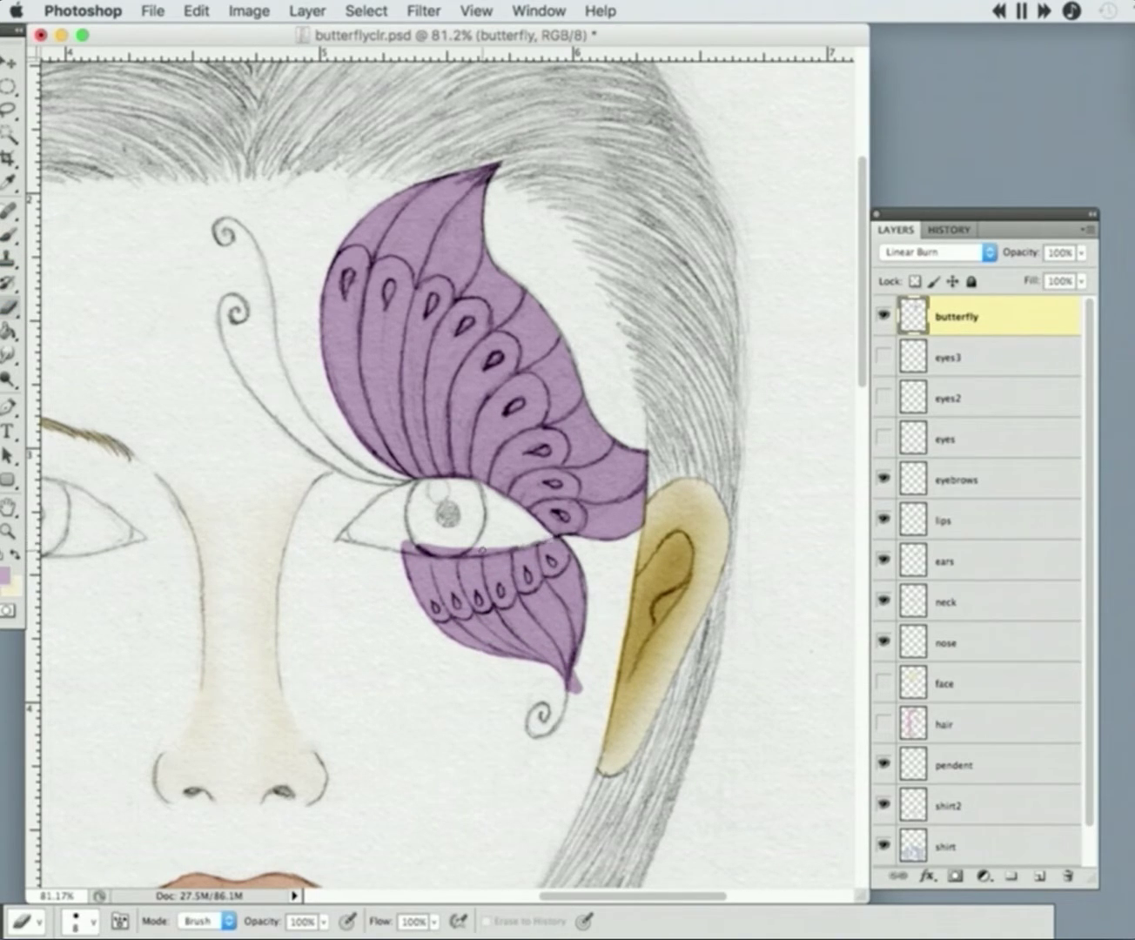
{"action": "key", "text": "b"}
{"action": "key", "text": "e"}
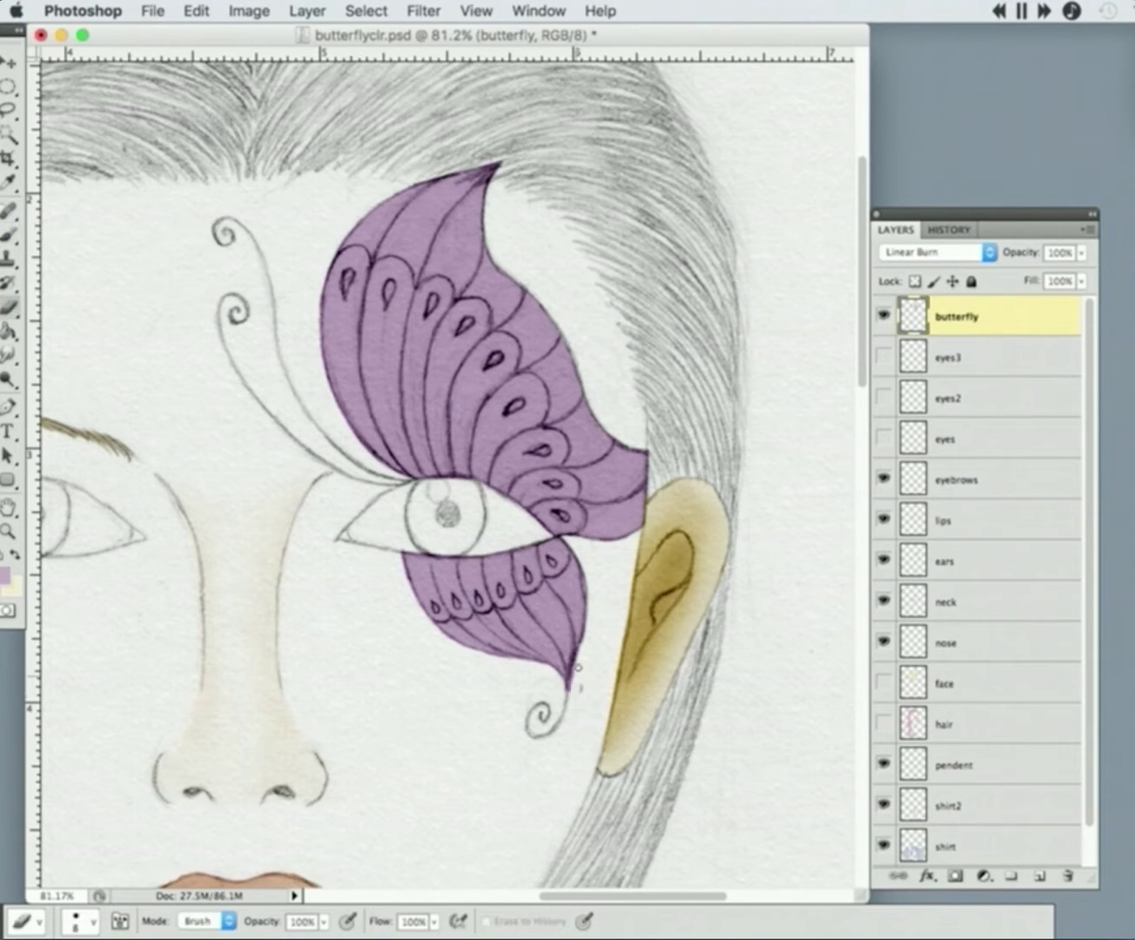
- Set the Brush size to 3 and trace the lower wing's curled tail and the antenna nearest the wing in purple
{"action": "key", "text": "b"}
{"action": "right_click", "coordinate": [134, 642]}
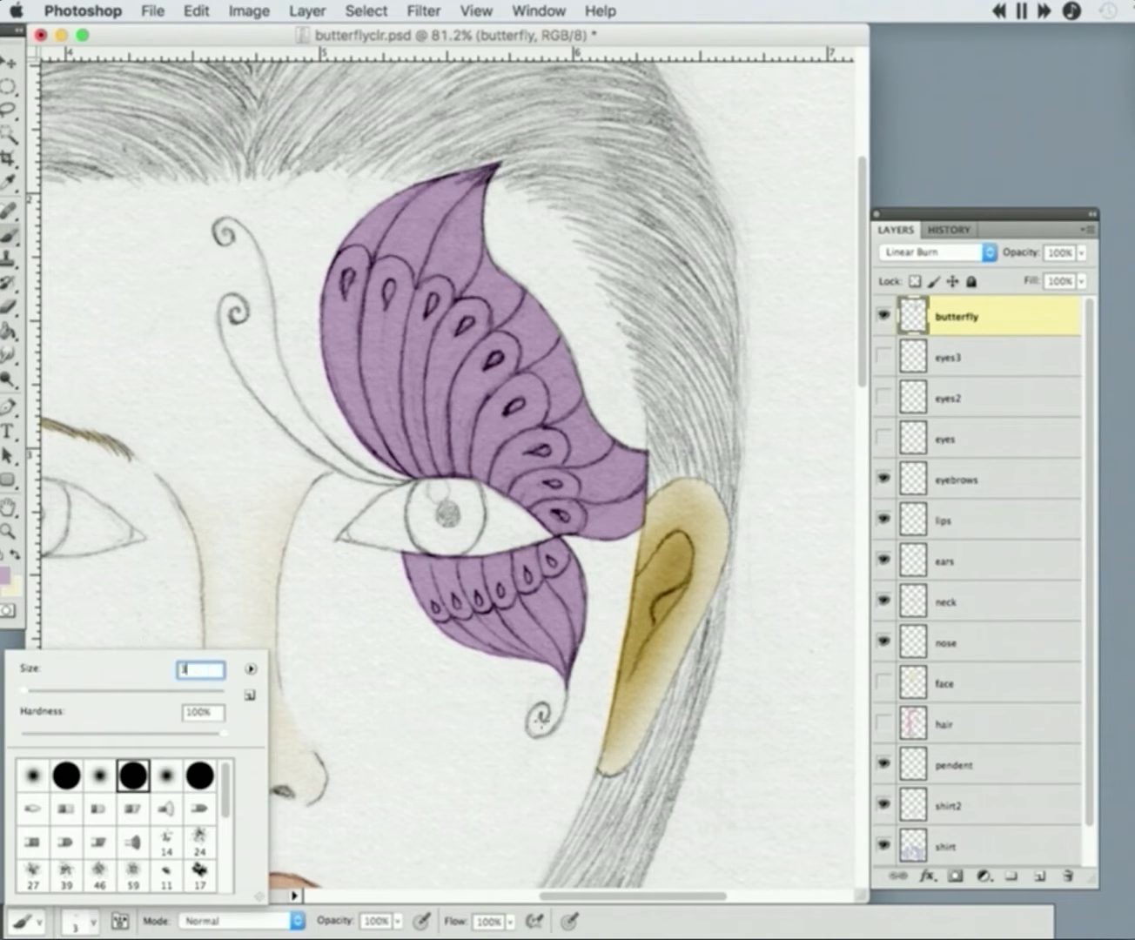
{"action": "type", "text": "3"}
{"action": "key", "text": "Return"}
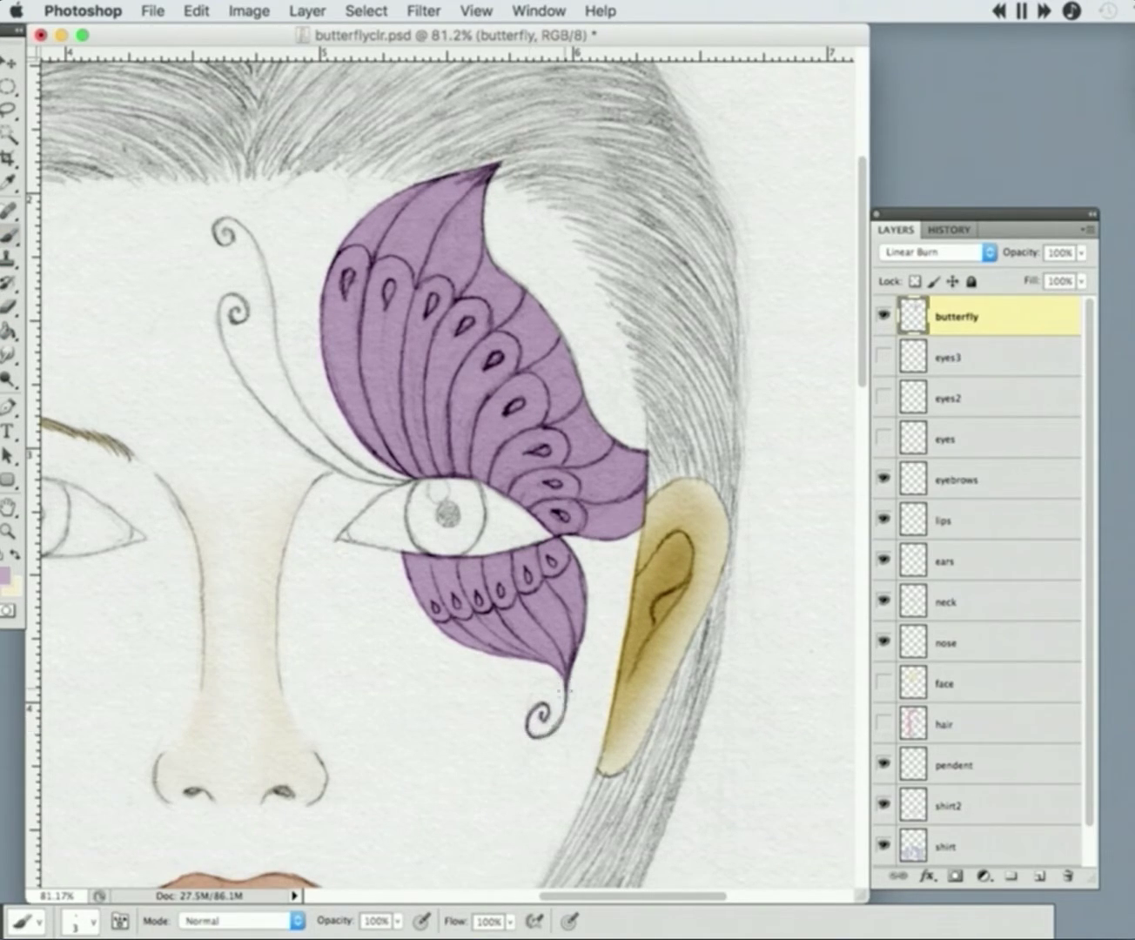
{"action": "key", "text": "e"}
{"action": "key", "text": "b"}
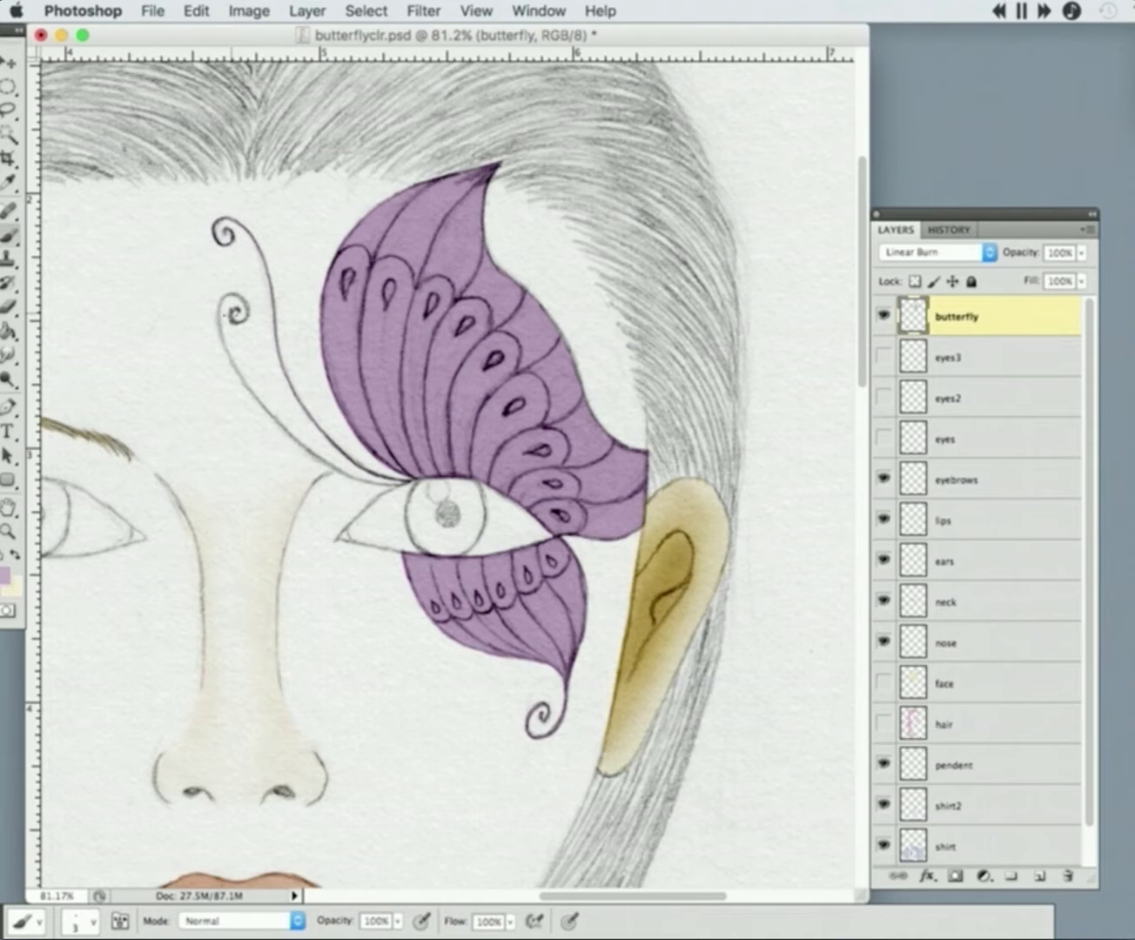
- Trace the other curled antenna down to the eye in purple, erasing the colour that strays off its line
{"action": "key", "text": "e"}
{"action": "key", "text": "b"}
{"action": "key", "text": "e"}
{"action": "key", "text": "b"}
{"action": "key", "text": "e"}
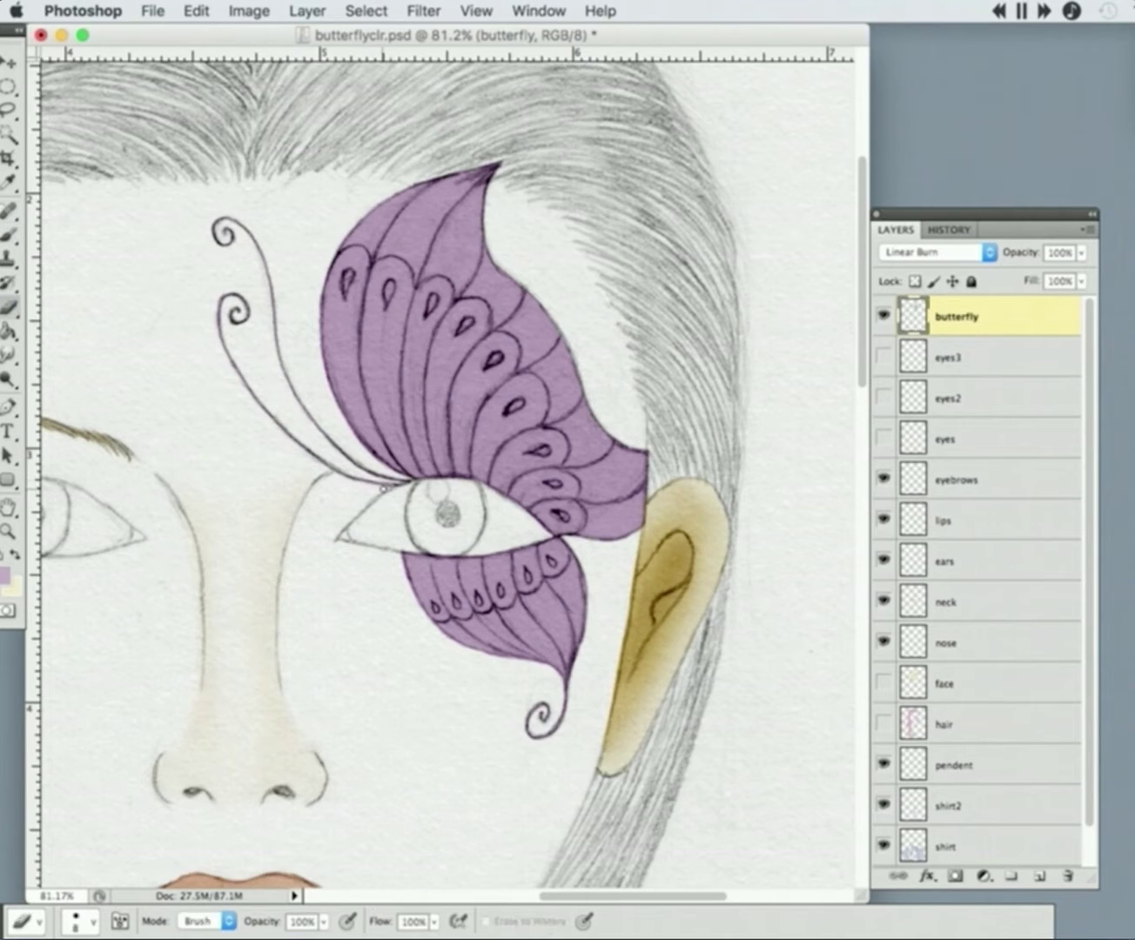
{"action": "key", "text": "b"}
{"action": "key", "text": "e"}
{"action": "key", "text": "b"}
- Show the hidden layers again and shift the butterfly layer to a brighter purple with Curves in the separate channels, raising Blue
{"action": "left_click_drag", "start_coordinate": [883, 711], "coordinate": [884, 356]}
{"action": "key", "text": "super+minus"}
{"action": "key", "text": "super+m"}
{"action": "left_click", "coordinate": [1079, 518]}
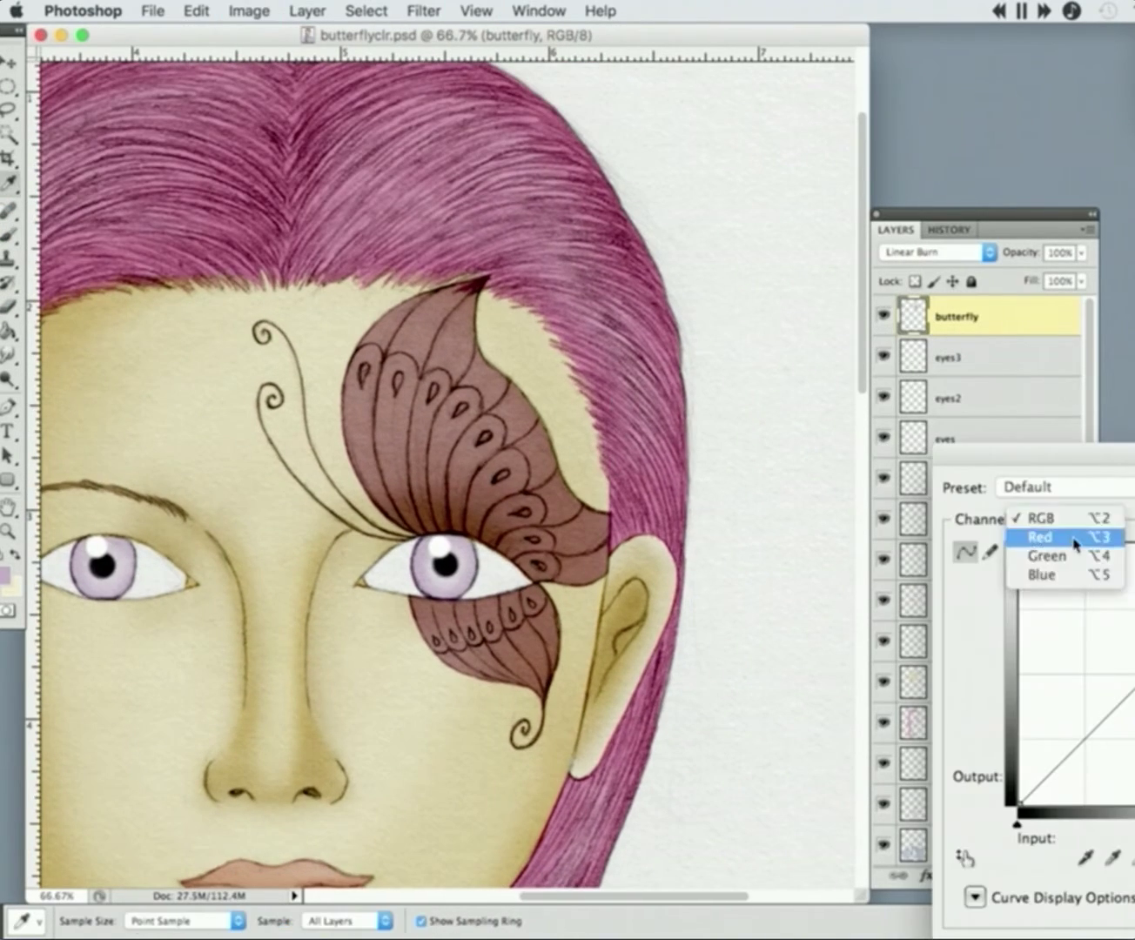
{"action": "left_click", "coordinate": [1075, 536]}
{"action": "left_click_drag", "start_coordinate": [1125, 697], "coordinate": [1131, 613]}
{"action": "key", "text": "alt+4"}
{"action": "left_click", "coordinate": [1079, 518]}
{"action": "left_click", "coordinate": [1033, 537]}
{"action": "left_click_drag", "start_coordinate": [1131, 686], "coordinate": [1124, 621]}
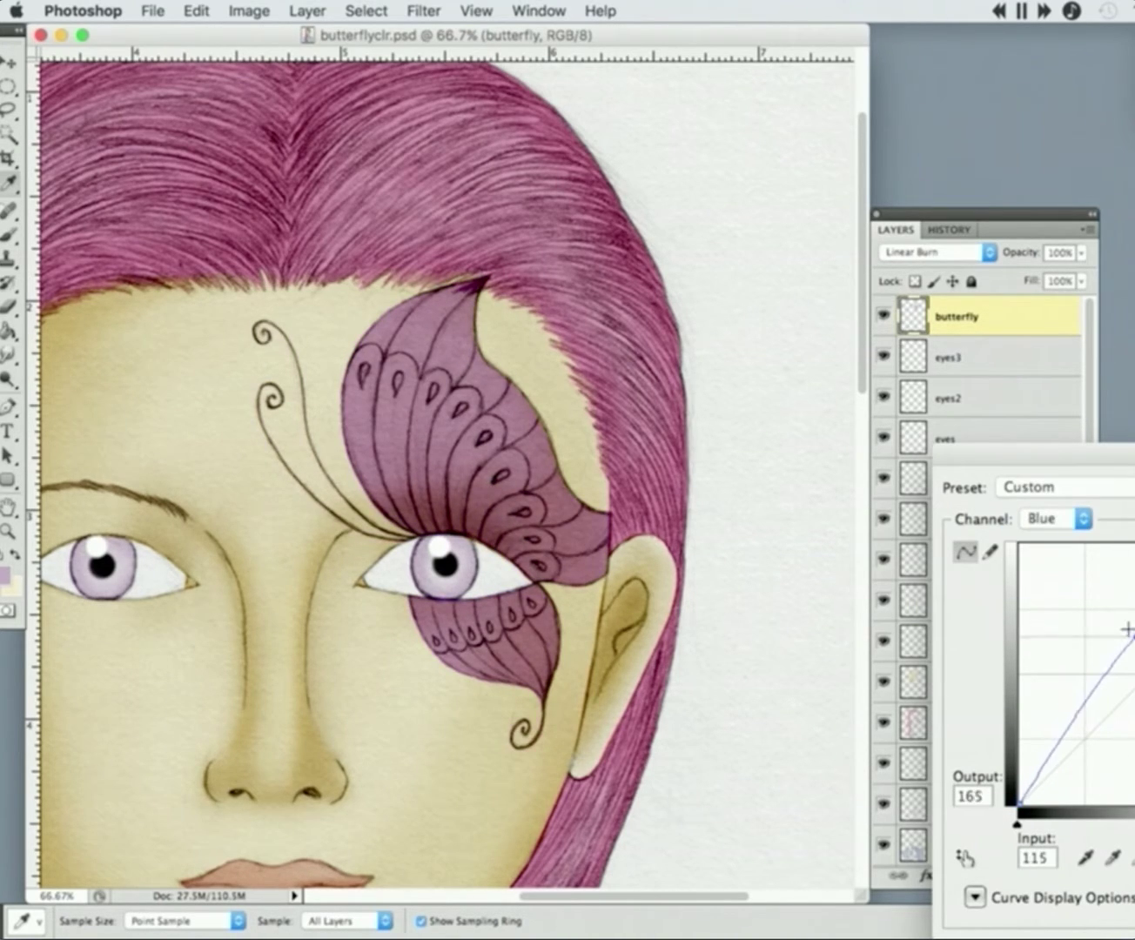
{"action": "key", "text": "Return"}
{"action": "left_click", "coordinate": [935, 252]}
{"action": "left_click", "coordinate": [905, 170]}
{"action": "key", "text": "super+z"}
{"action": "left_click", "coordinate": [911, 316], "text": "super"}
{"action": "key", "text": "super+d"}
- Swap to the cream colour and paint the teardrop spots on both wings with a size 5 Brush
{"action": "key", "text": "b"}
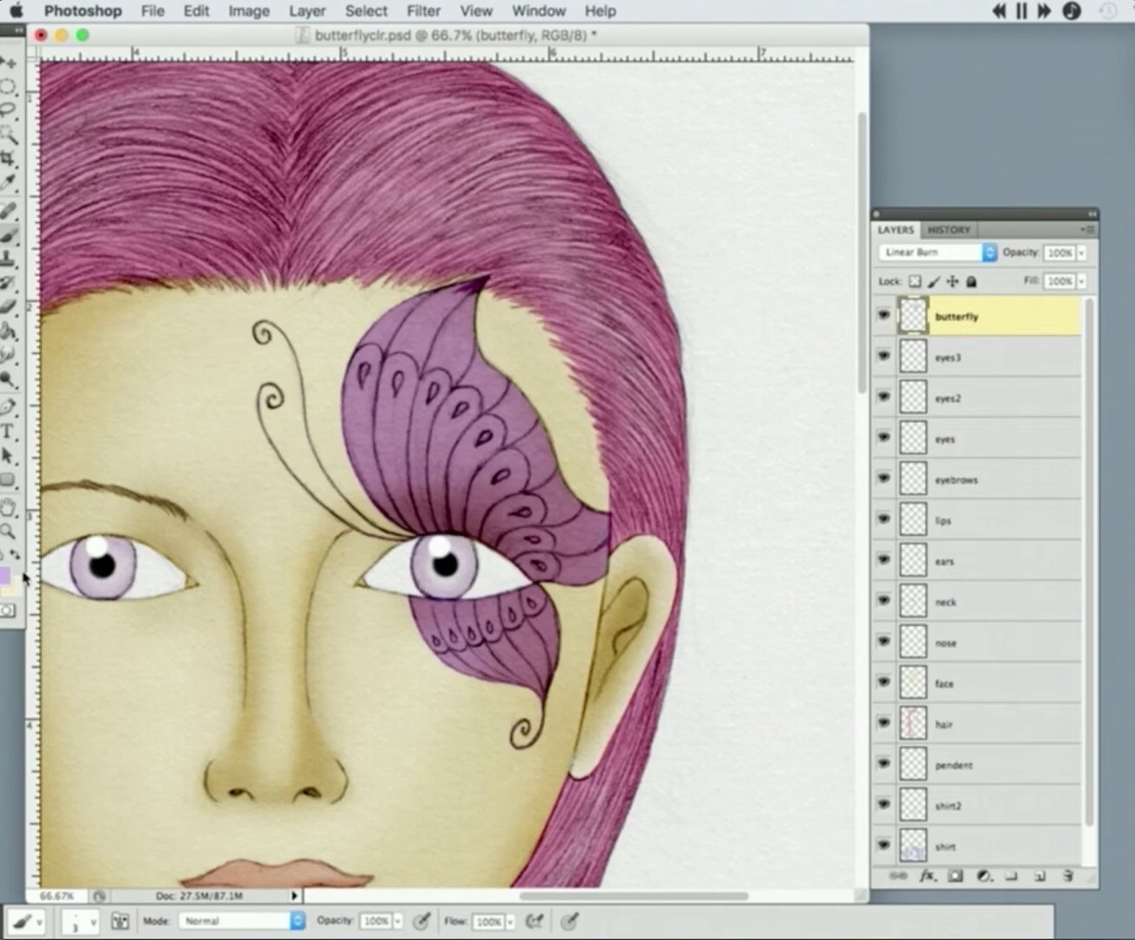
{"action": "key", "text": "x"}
{"action": "key", "text": "super+1"}
{"action": "left_click", "coordinate": [76, 921]}
{"action": "key", "text": "Return"}
{"action": "left_click_drag", "start_coordinate": [323, 309], "coordinate": [319, 341]}
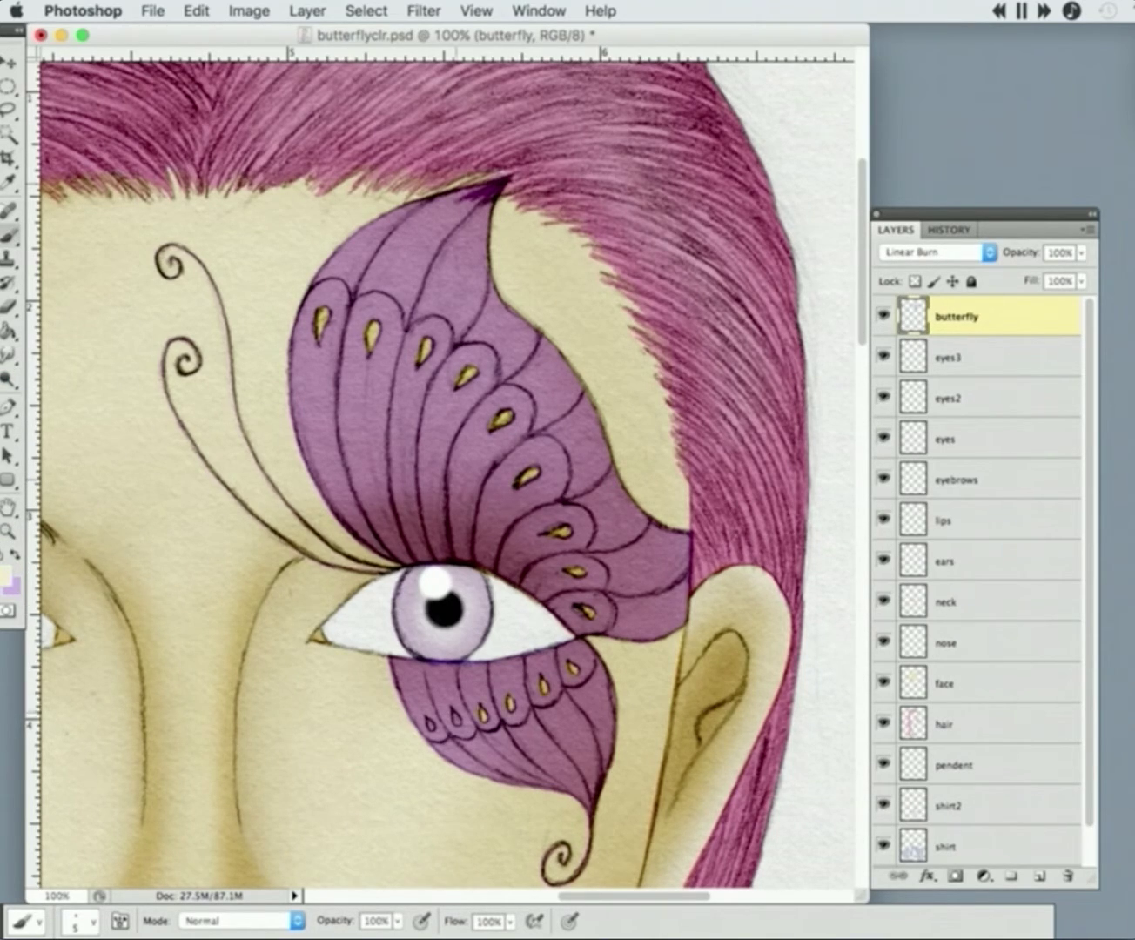
{"action": "key", "text": "super+minus"}
{"action": "key", "text": "super+plus"}
- Choose a peach foreground colour, enlarge the Brush to 12 and paint the lower wing's outer section below the scallops
{"action": "left_click", "coordinate": [7, 574]}
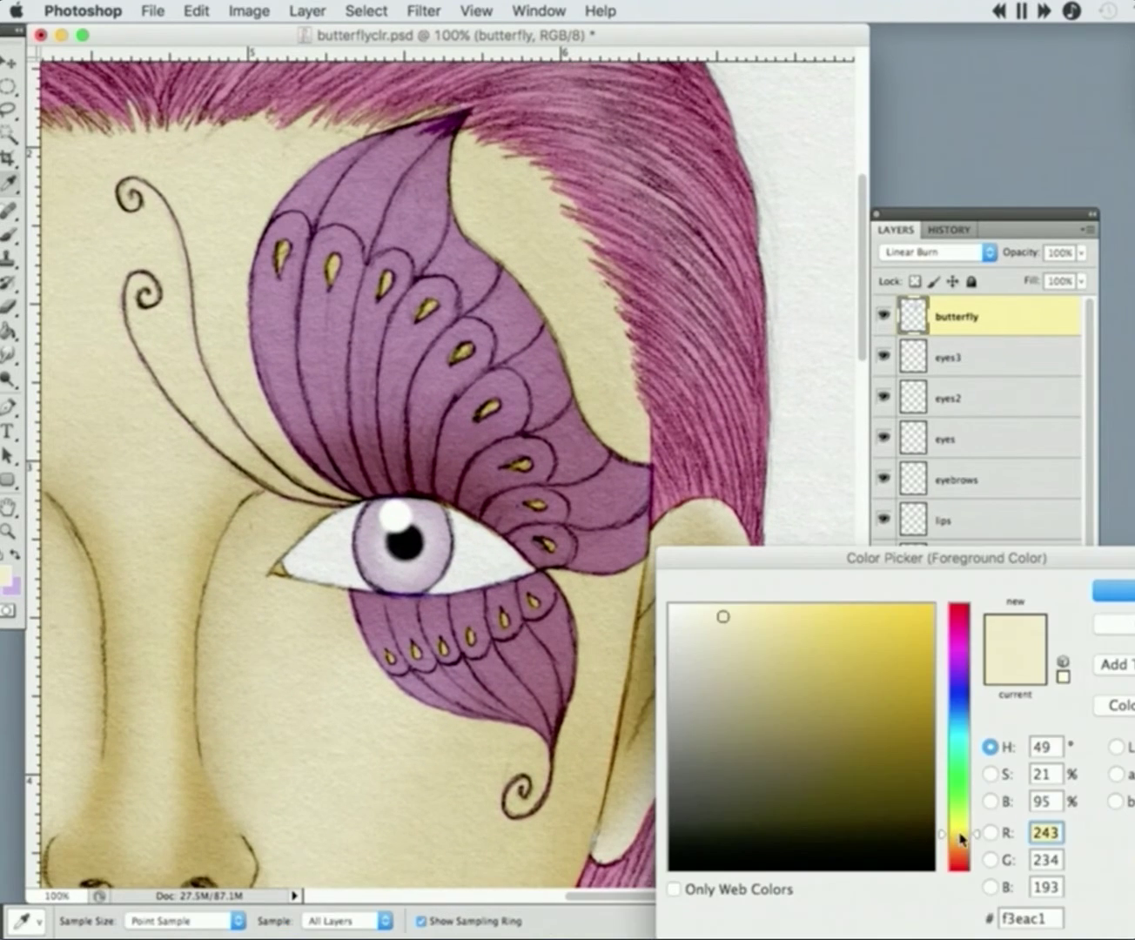
{"action": "left_click", "coordinate": [958, 849]}
{"action": "key", "text": "Return"}
{"action": "key", "text": "b"}
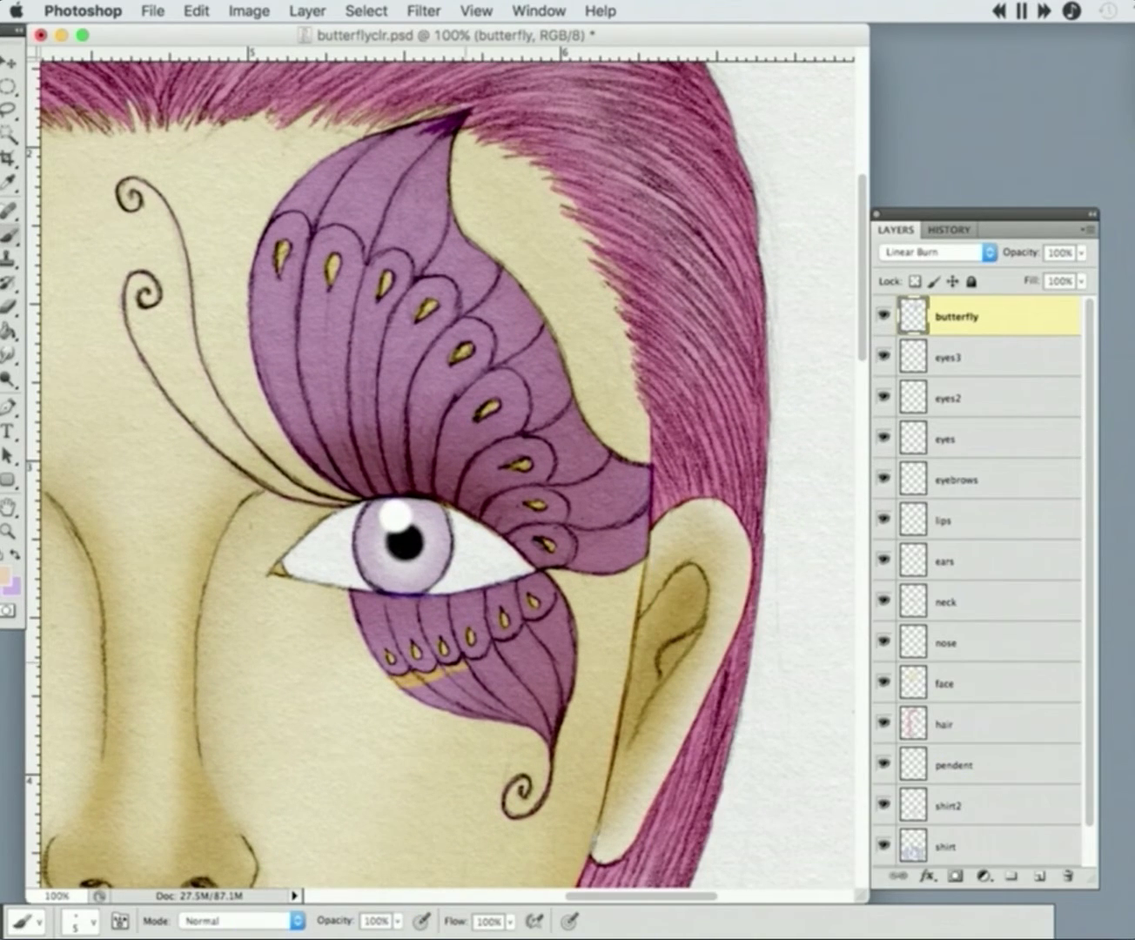
{"action": "left_click", "coordinate": [76, 921]}
{"action": "left_click_drag", "start_coordinate": [45, 684], "coordinate": [50, 685]}
{"action": "mouse_move", "coordinate": [507, 653]}
{"action": "left_mouse_down"}
{"action": "mouse_move", "coordinate": [543, 625]}
{"action": "mouse_move", "coordinate": [513, 657]}
{"action": "mouse_move", "coordinate": [440, 691]}
{"action": "mouse_move", "coordinate": [557, 686]}
{"action": "mouse_move", "coordinate": [543, 790]}
{"action": "left_mouse_up"}
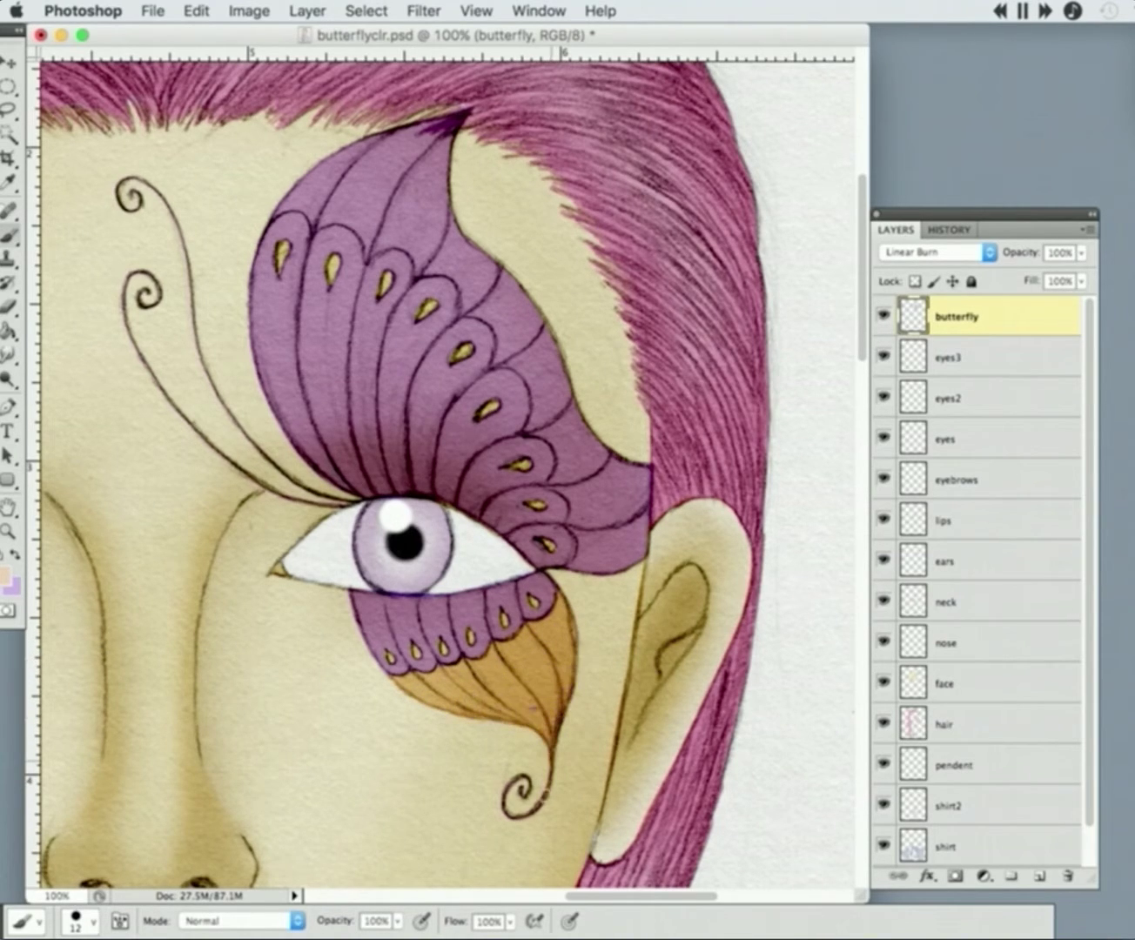
{"action": "left_click", "coordinate": [882, 316]}
{"action": "left_click", "coordinate": [883, 316]}
- Select the orange section of the lower wing and recolour it pink with Curves, mapping Green 143 to 123 and Blue 72 to 181
{"action": "key", "text": "super+minus"}
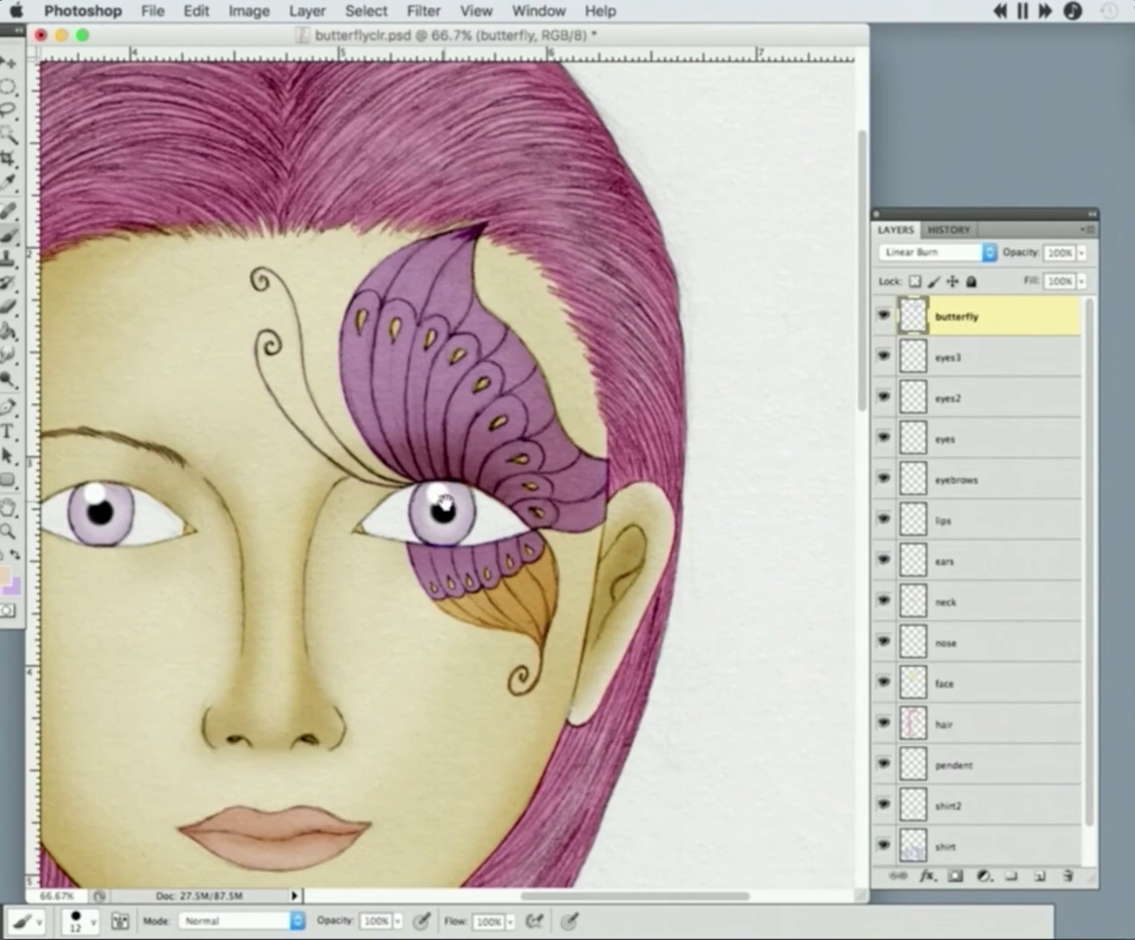
{"action": "key", "text": "w"}
{"action": "key", "text": "super+m"}
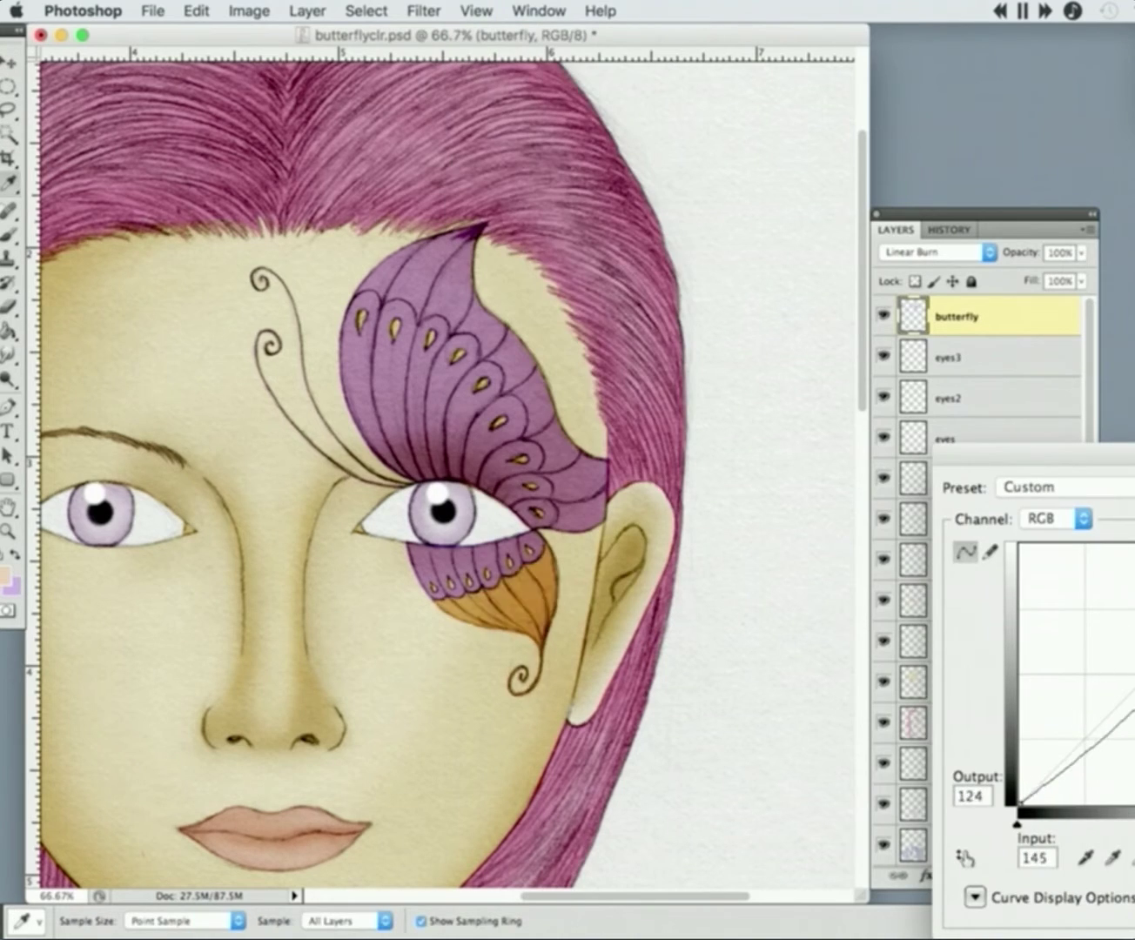
{"action": "key", "text": "alt+3"}
{"action": "left_click_drag", "start_coordinate": [1134, 656], "coordinate": [1134, 680]}
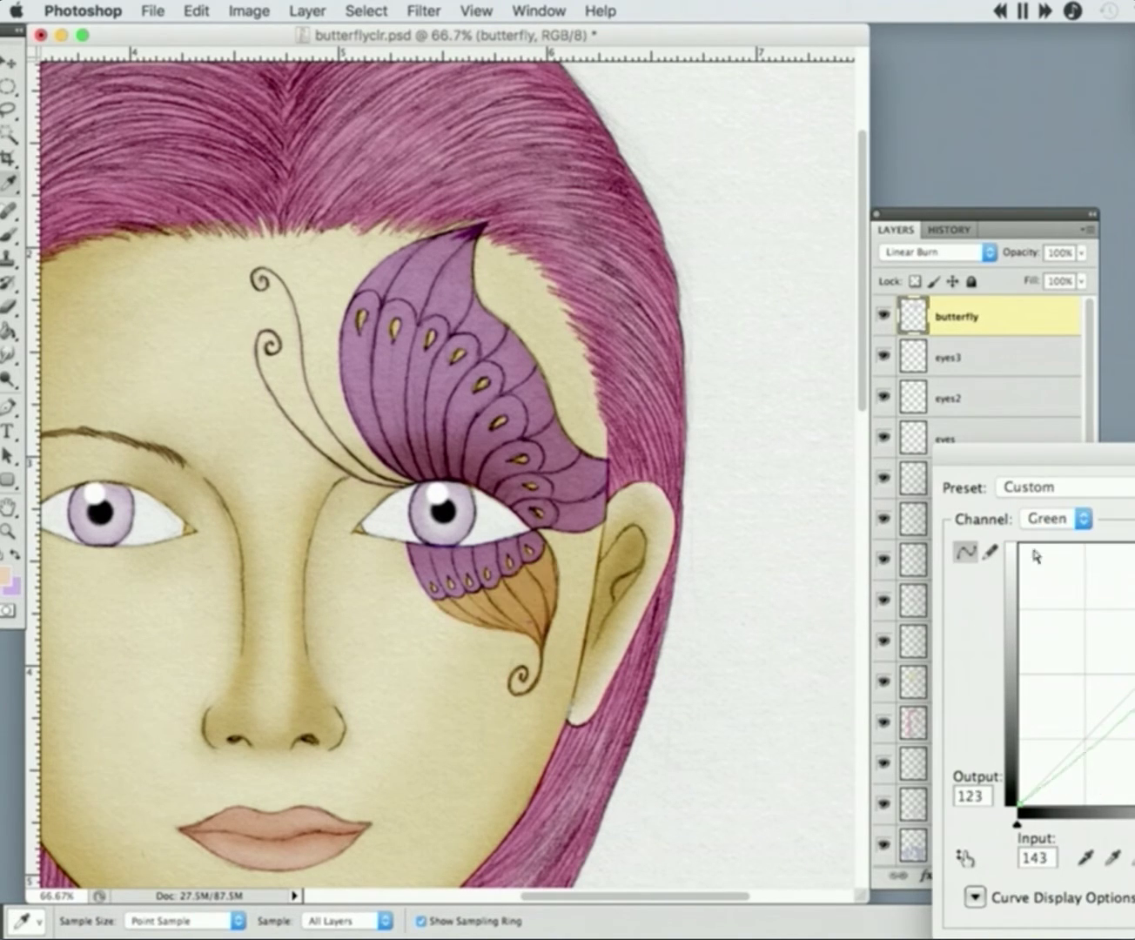
{"action": "key", "text": "alt+5"}
{"action": "left_click_drag", "start_coordinate": [1100, 687], "coordinate": [1101, 623]}
{"action": "left_click", "coordinate": [1058, 518]}
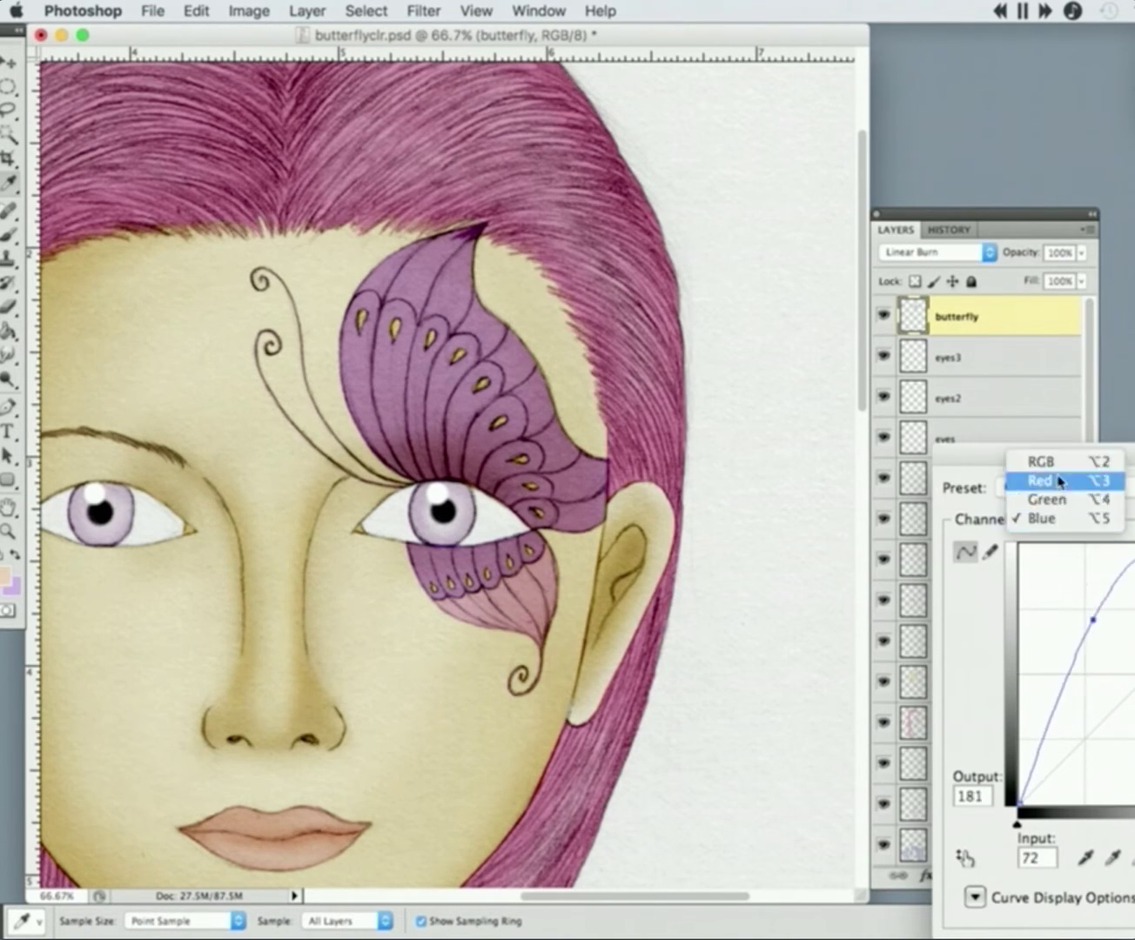
{"action": "left_click", "coordinate": [1040, 479]}
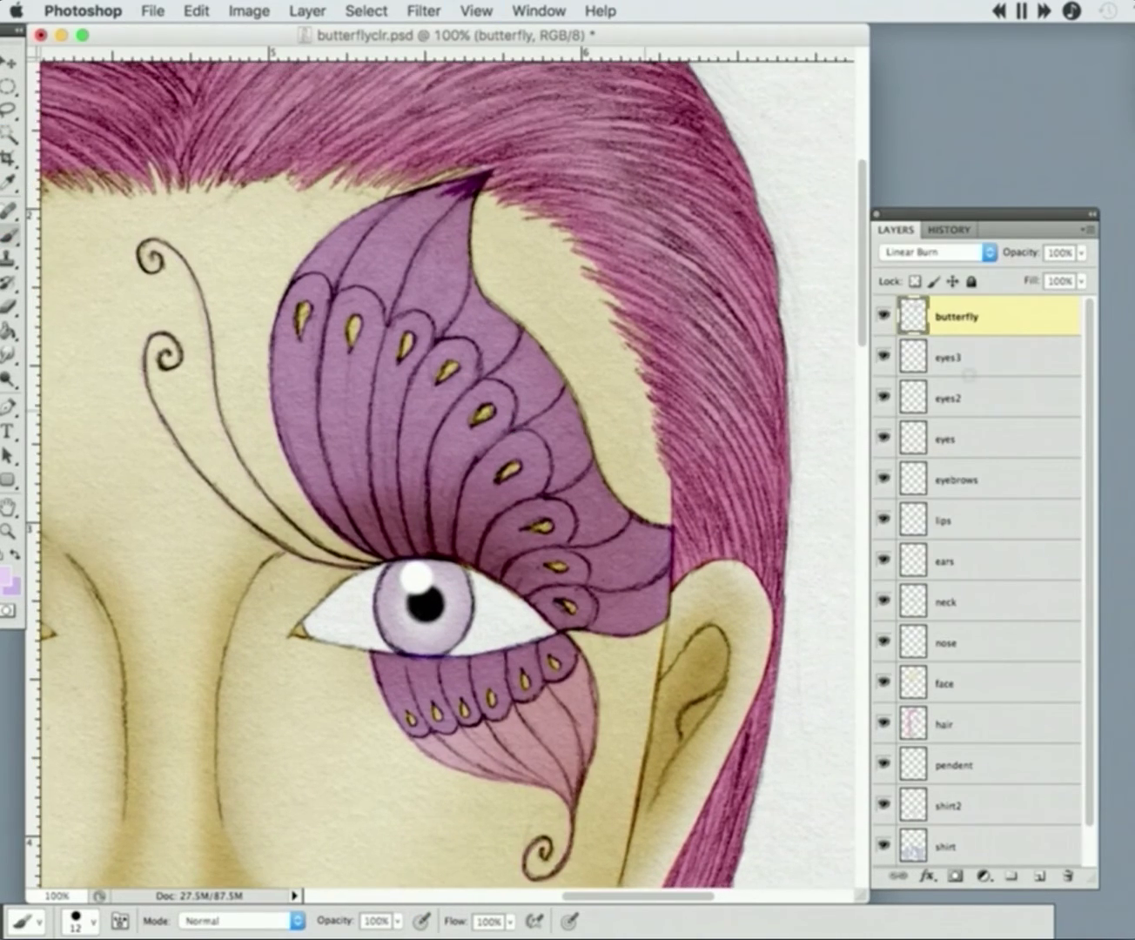
- Paint a pale pink band along the outside of the upper wing's scalloped border with a thinner Brush
{"action": "left_click", "coordinate": [476, 11]}
{"action": "left_click", "coordinate": [532, 331]}
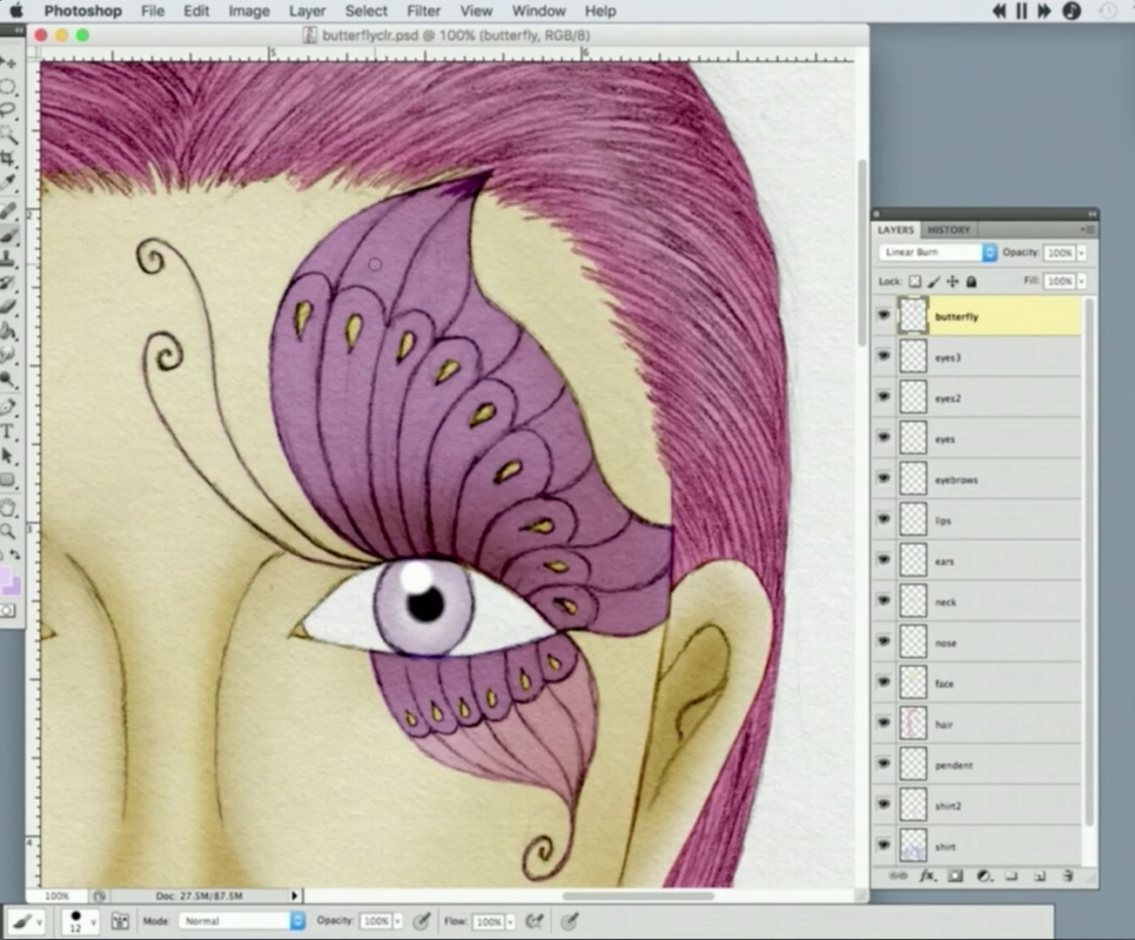
{"action": "left_click", "coordinate": [79, 921]}
{"action": "left_click_drag", "start_coordinate": [96, 686], "coordinate": [30, 689]}
{"action": "left_click_drag", "start_coordinate": [330, 280], "coordinate": [376, 278]}
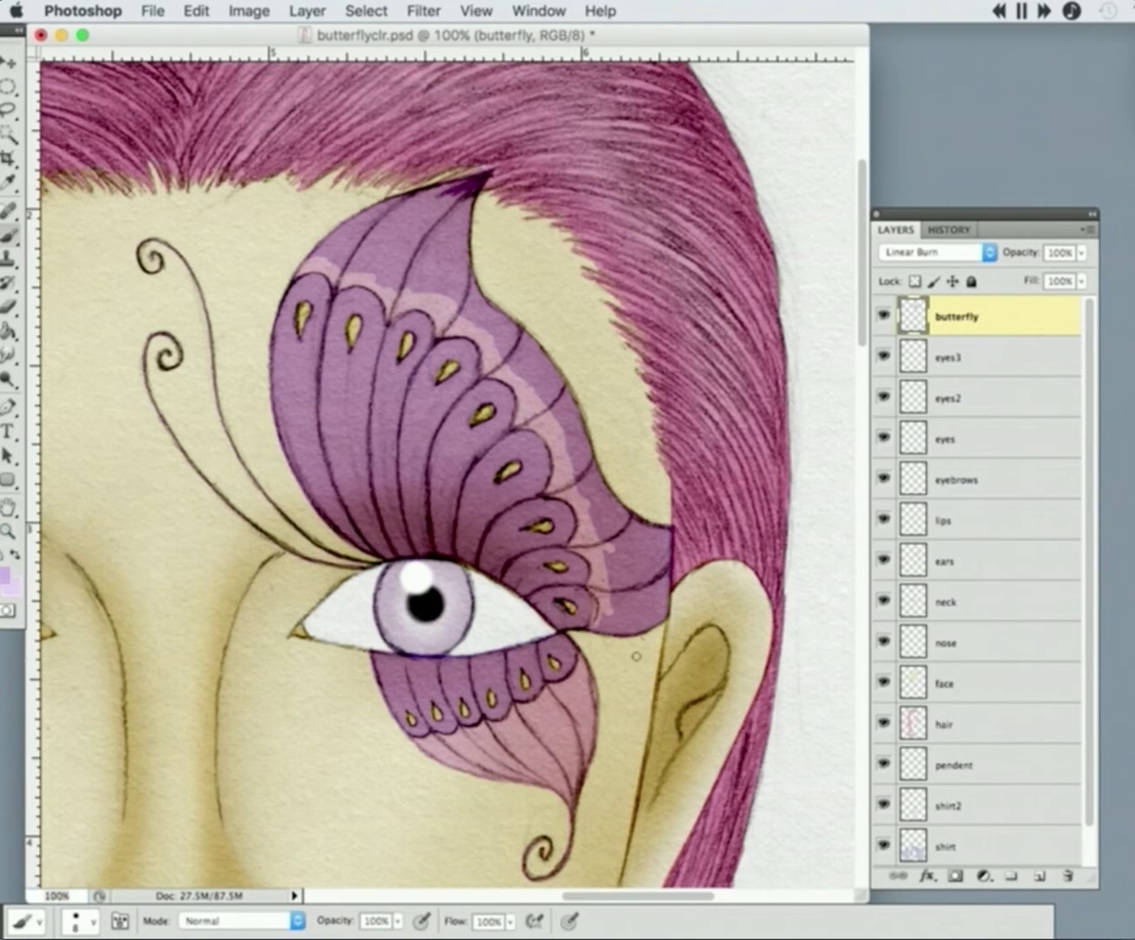
- Enlarge the Brush and fill the rest of the upper wing's outer section with pale pink
{"action": "left_click", "coordinate": [83, 921]}
{"action": "mouse_move", "coordinate": [643, 557]}
{"action": "left_mouse_down"}
{"action": "mouse_move", "coordinate": [566, 401]}
{"action": "mouse_move", "coordinate": [436, 287]}
{"action": "mouse_move", "coordinate": [418, 187]}
{"action": "left_mouse_up"}
{"action": "key", "text": "super+minus"}
{"action": "key", "text": "super+minus"}
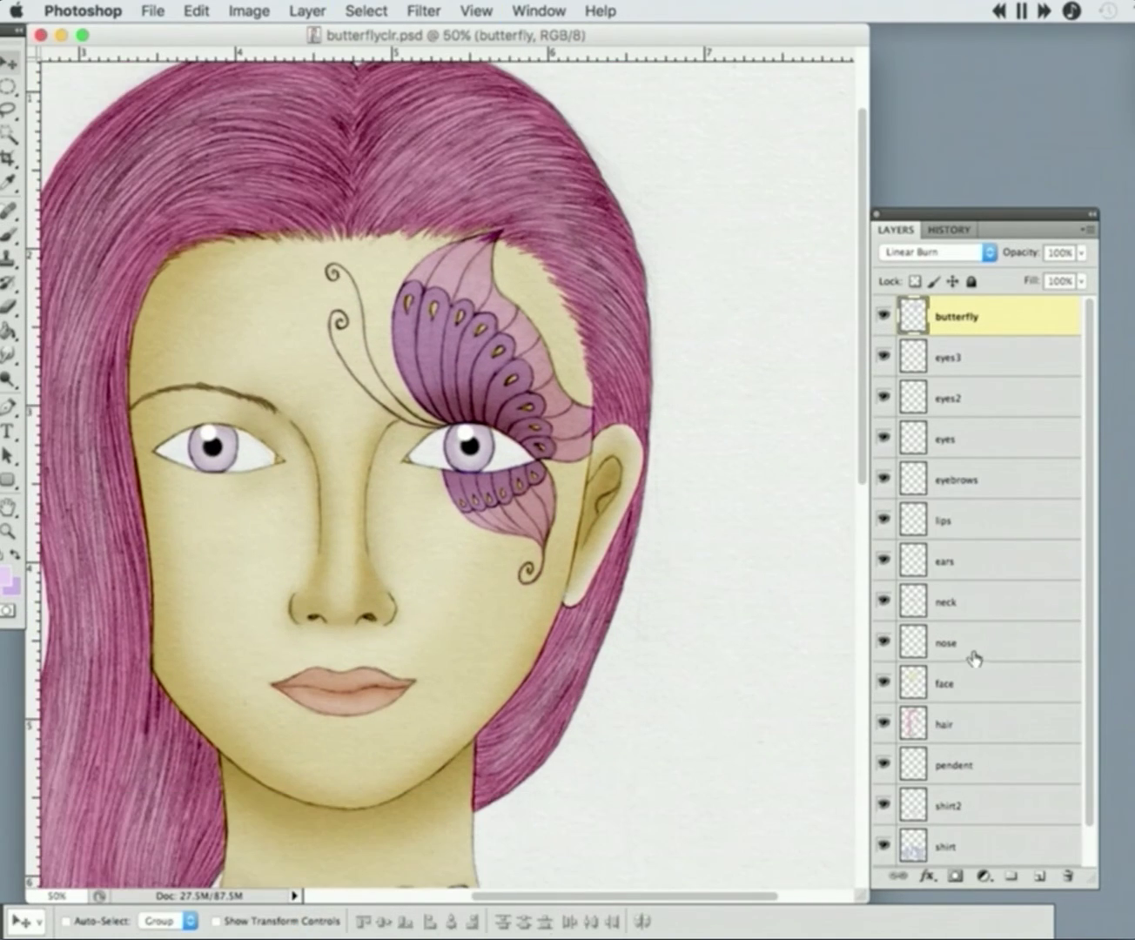
- Recolour the skin on the face layer with Curves, trying the Red channel first and adjusting the Green channel instead
{"action": "left_click", "coordinate": [953, 684]}
{"action": "key", "text": "super+m"}
{"action": "key", "text": "alt+3"}
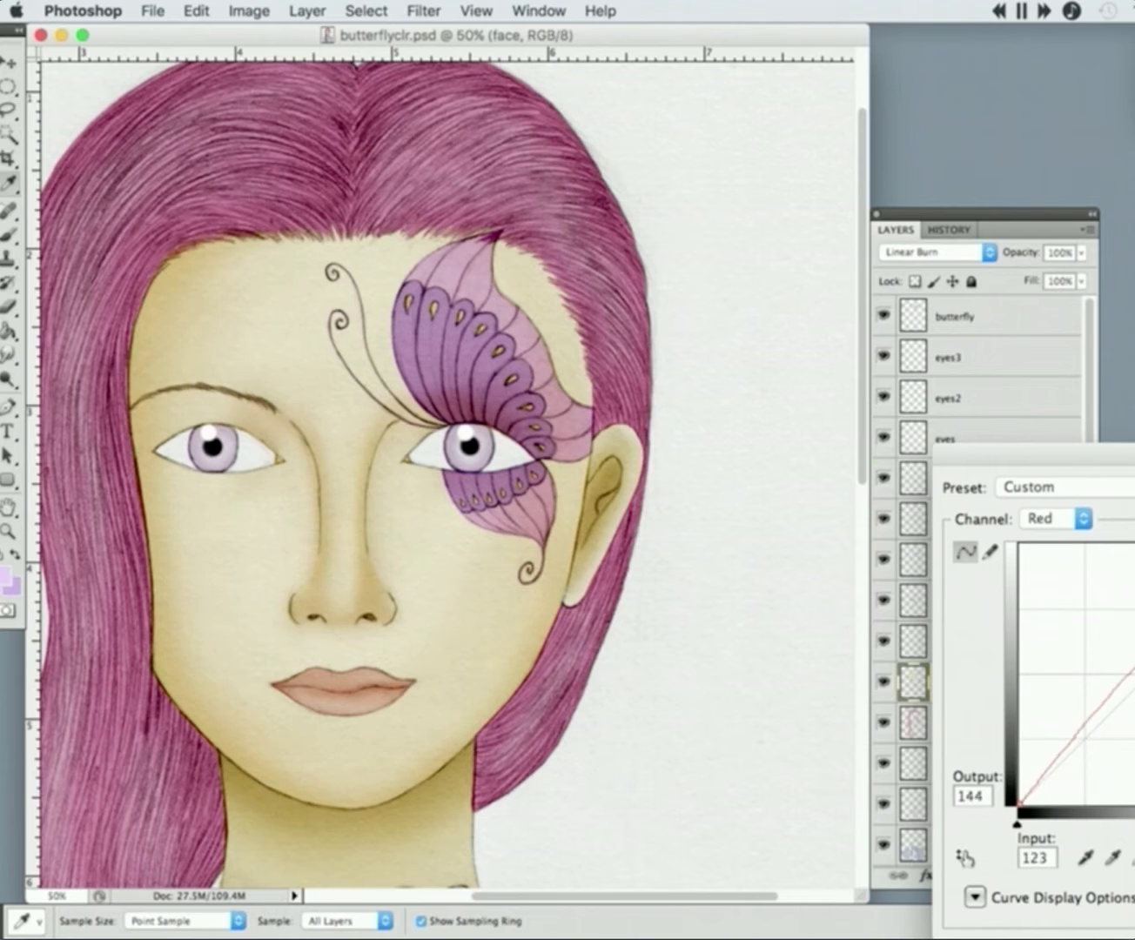
{"action": "left_click", "coordinate": [1081, 518]}
{"action": "left_click", "coordinate": [1040, 561]}
{"action": "left_click_drag", "start_coordinate": [1128, 649], "coordinate": [1134, 659]}
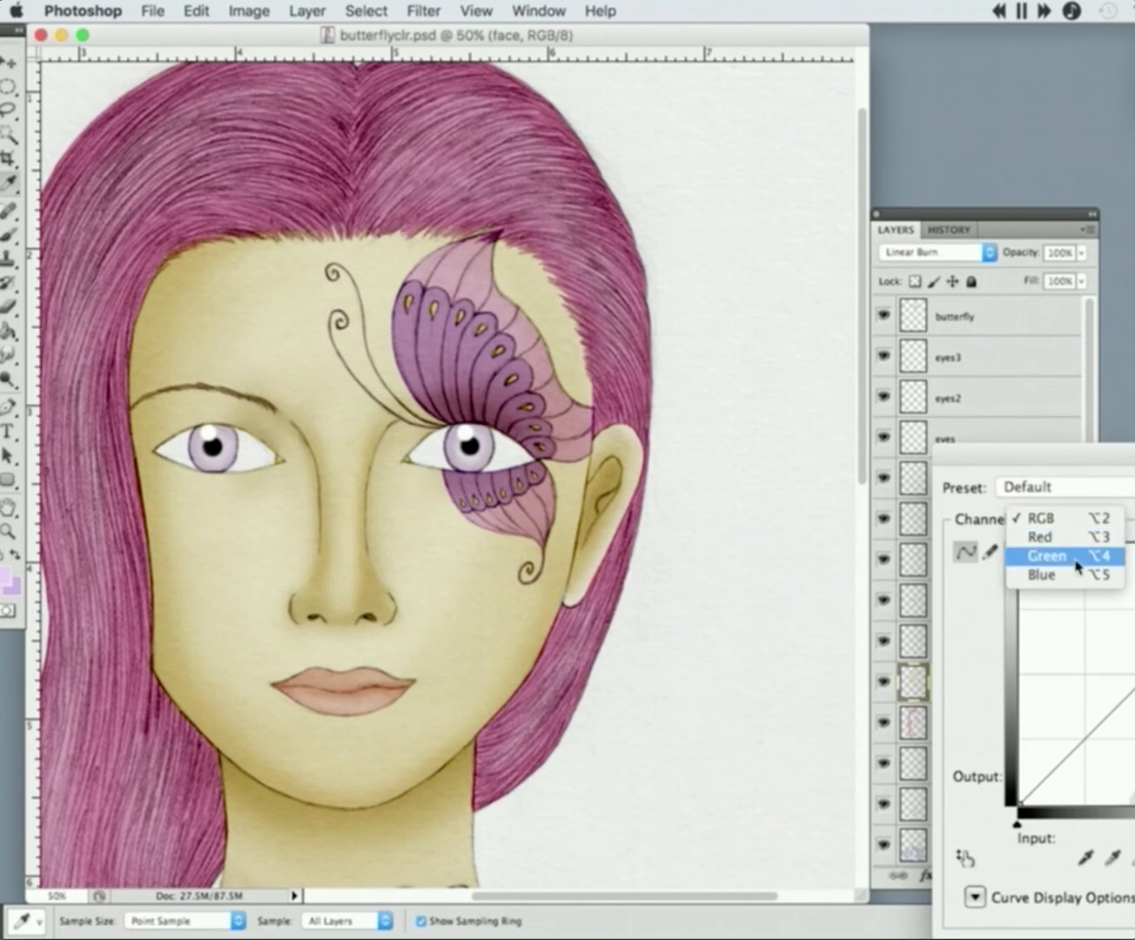
{"action": "left_click", "coordinate": [1038, 514]}
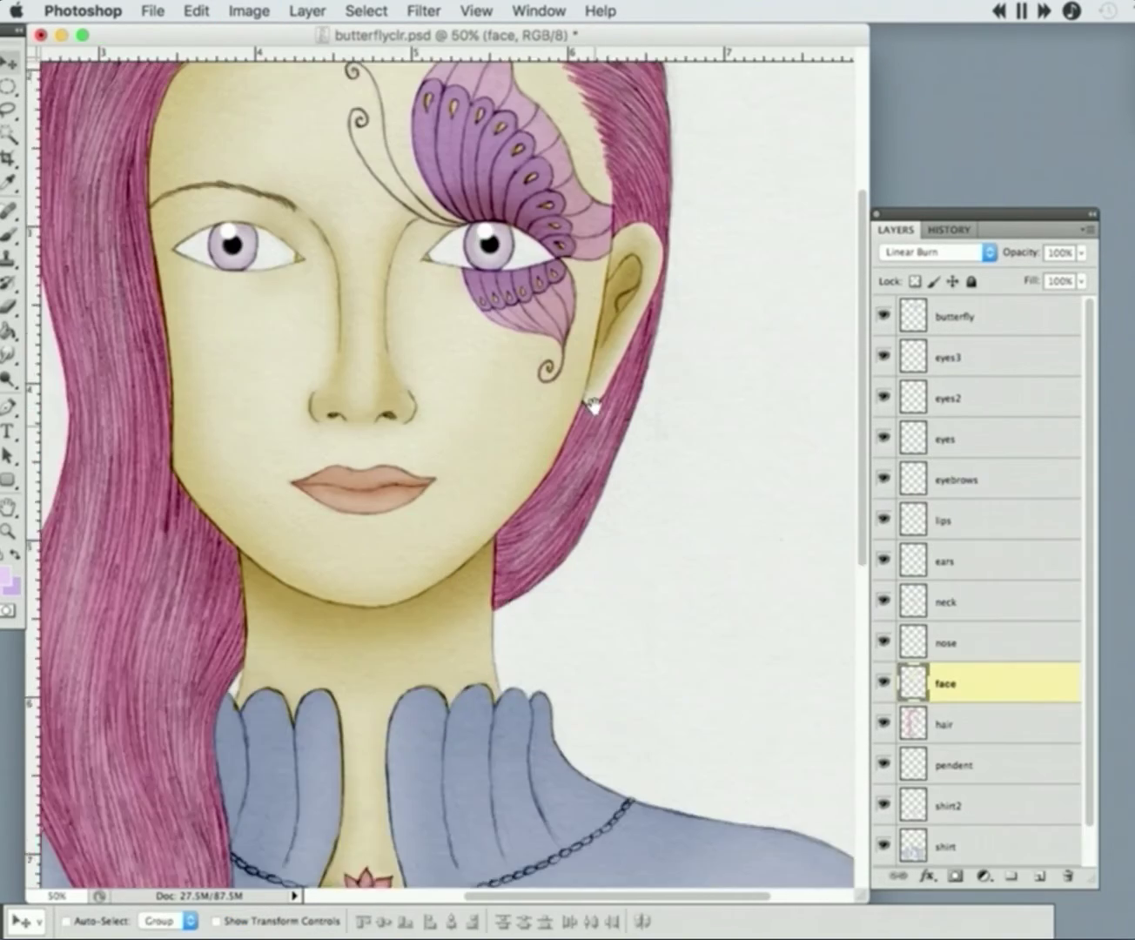
- Darken the hair layer with Curves, mapping RGB input 155 to 125 and then adjusting the Red channel
{"action": "scroll", "coordinate": [679, 626], "scroll_direction": "up", "scroll_amount": 5}
{"action": "key", "text": "super+minus"}
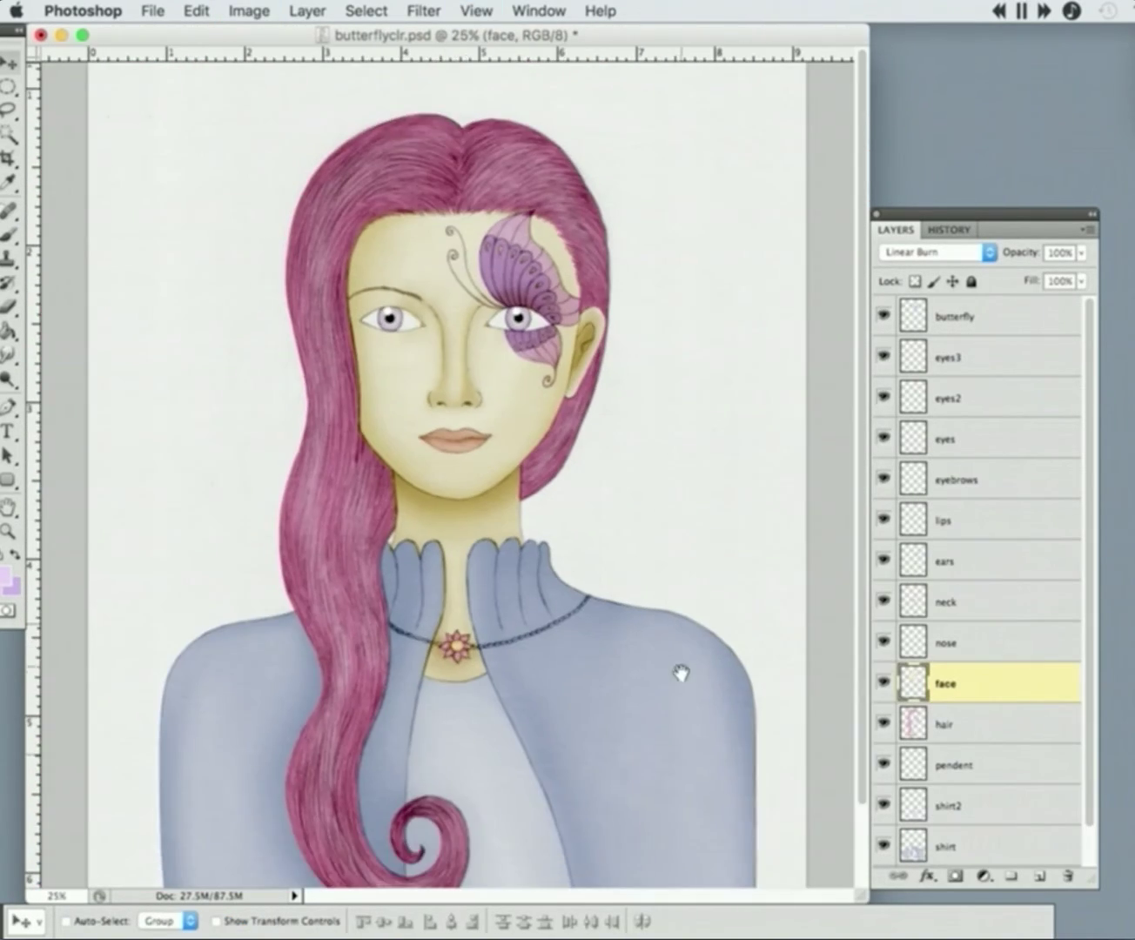
{"action": "left_click", "coordinate": [1013, 734]}
{"action": "left_click", "coordinate": [475, 10]}
{"action": "left_click", "coordinate": [505, 332]}
{"action": "key", "text": "super+m"}
{"action": "left_click", "coordinate": [1077, 514]}
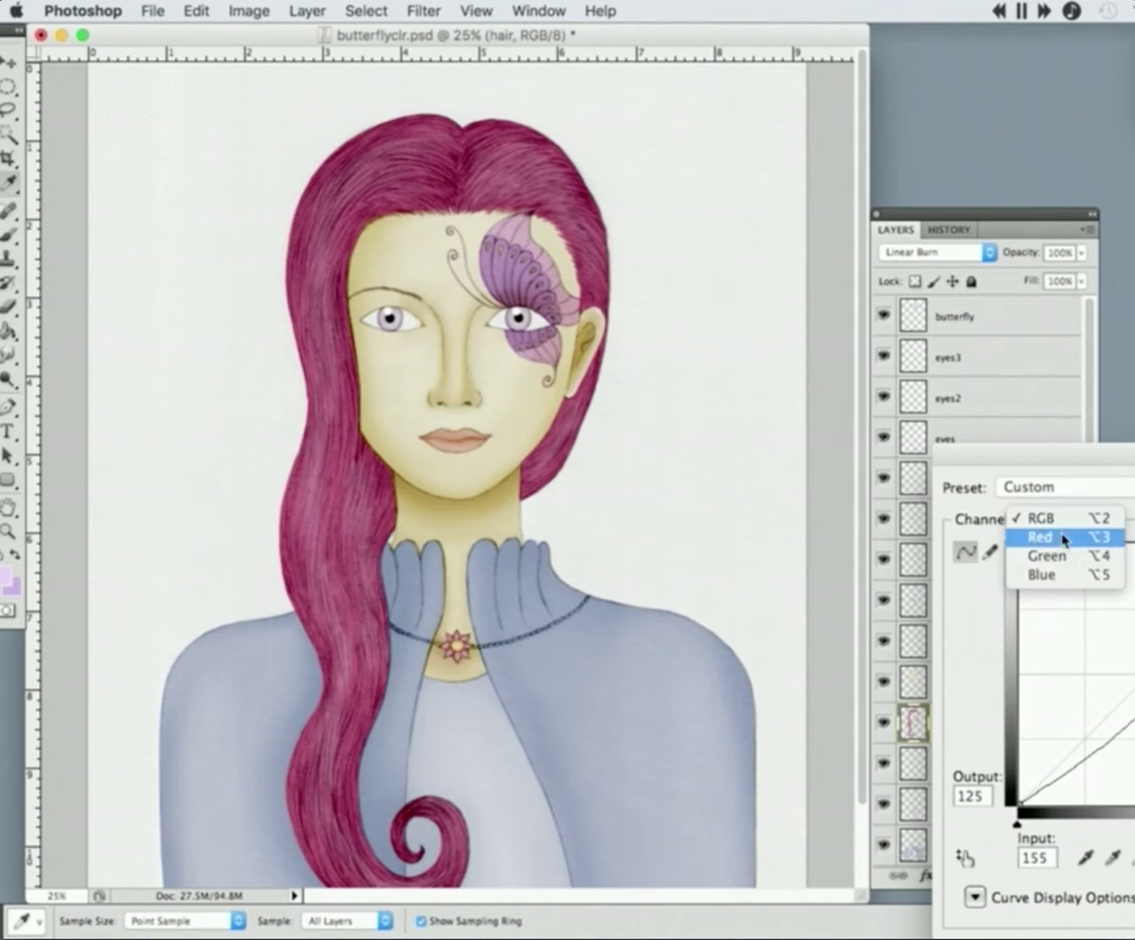
{"action": "left_click", "coordinate": [1088, 537]}
{"action": "key", "text": "Return"}
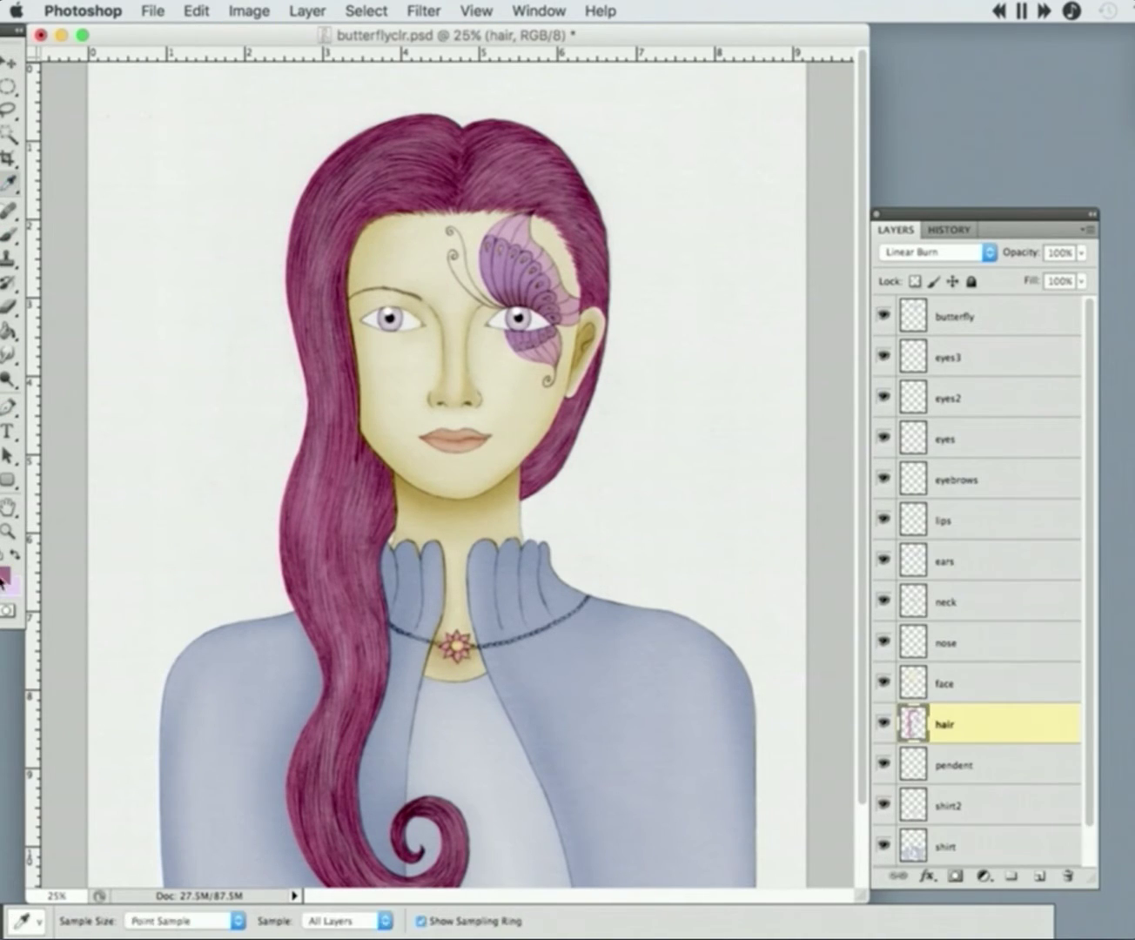
- Paint and blend lighter and darker pink strands along the hair, and lighten the hair with Curves, mapping RGB 118 to 150
{"action": "key", "text": "b"}
{"action": "key", "text": "super+plus"}
{"action": "mouse_move", "coordinate": [328, 409]}
{"action": "left_mouse_down"}
{"action": "mouse_move", "coordinate": [316, 522]}
{"action": "mouse_move", "coordinate": [354, 723]}
{"action": "mouse_move", "coordinate": [362, 481]}
{"action": "mouse_move", "coordinate": [328, 571]}
{"action": "mouse_move", "coordinate": [347, 484]}
{"action": "mouse_move", "coordinate": [313, 704]}
{"action": "left_mouse_up"}
{"action": "scroll", "coordinate": [582, 401], "scroll_direction": "up", "scroll_amount": 2}
{"action": "key", "text": "shift+b"}
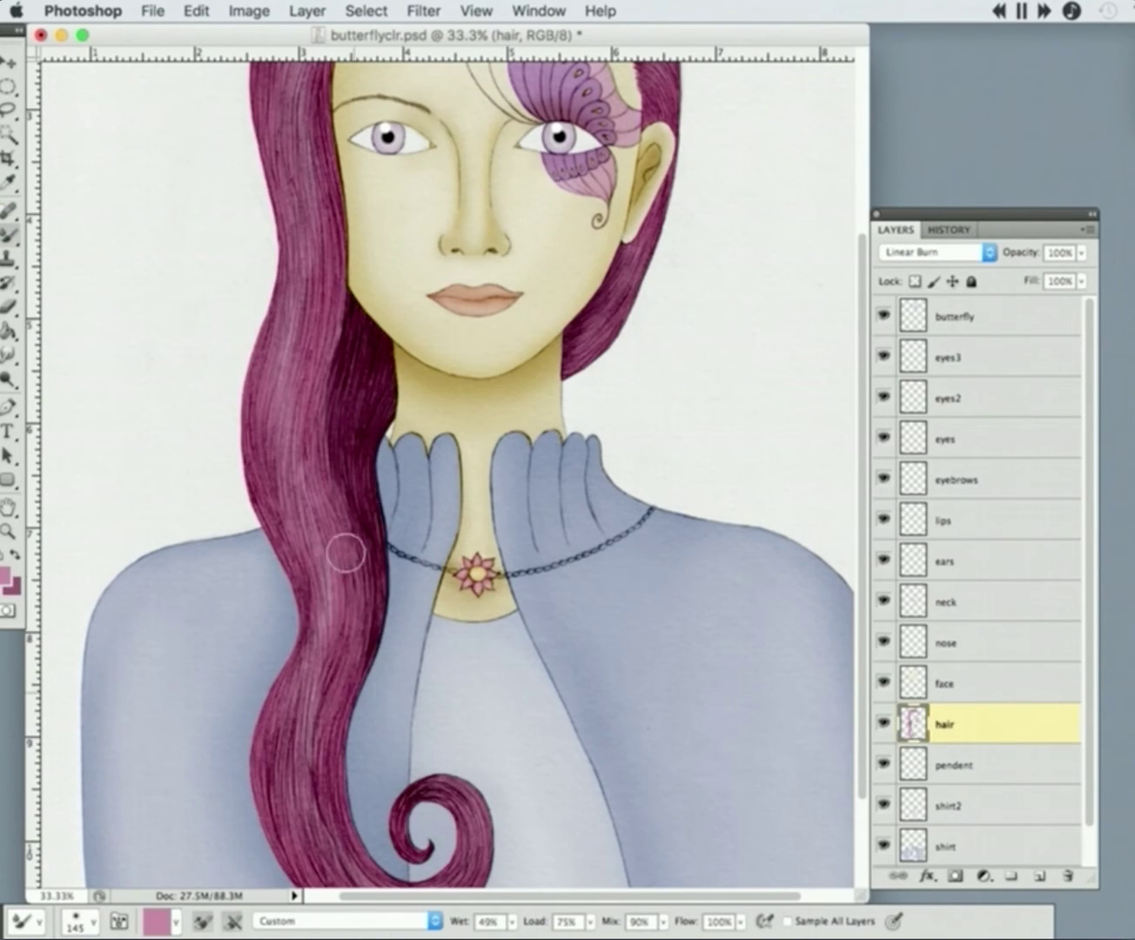
{"action": "left_click_drag", "start_coordinate": [320, 350], "coordinate": [298, 436]}
{"action": "scroll", "coordinate": [56, 562], "scroll_direction": "down", "scroll_amount": 2}
{"action": "mouse_move", "coordinate": [366, 495]}
{"action": "left_mouse_down"}
{"action": "mouse_move", "coordinate": [346, 787]}
{"action": "mouse_move", "coordinate": [406, 747]}
{"action": "left_mouse_up"}
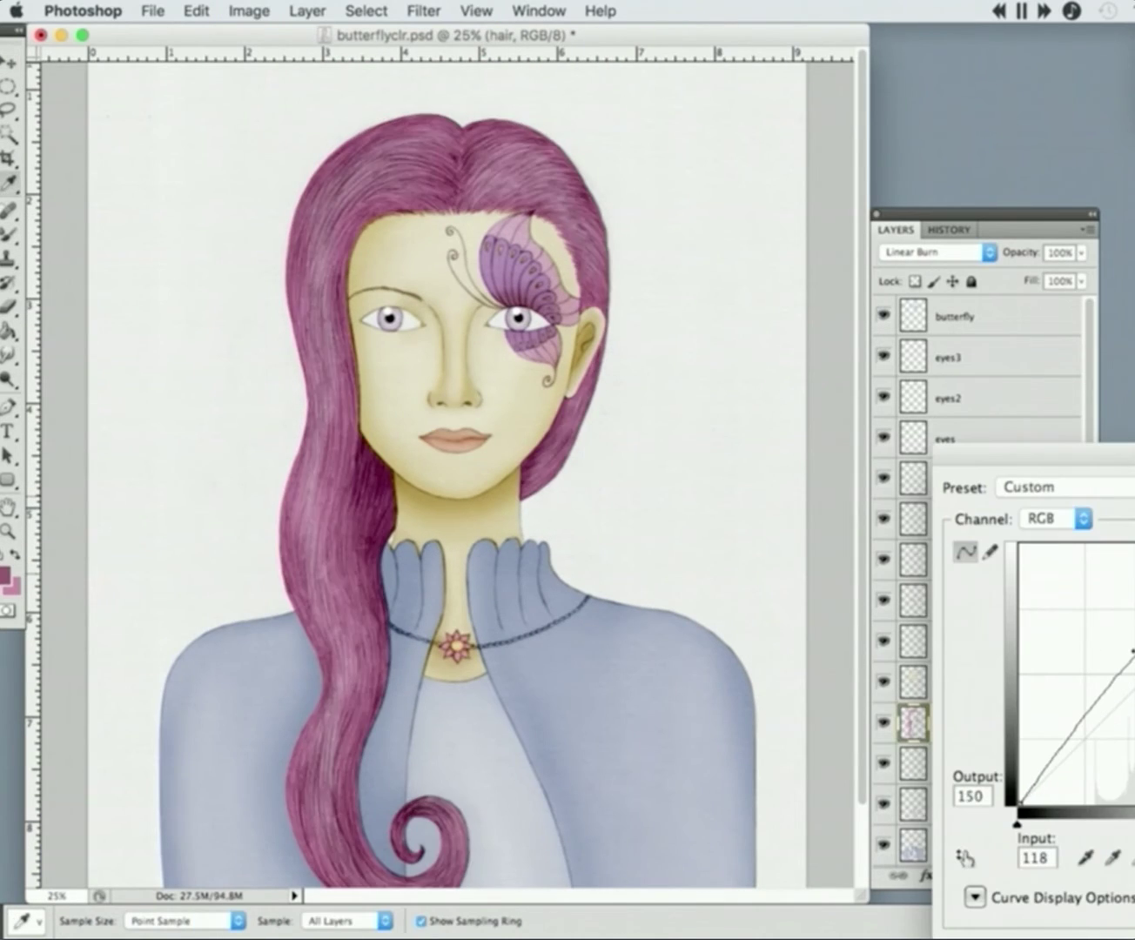
{"action": "key", "text": "Return"}
- Lower the butterfly layer's opacity to 43%
{"action": "key", "text": "v"}
{"action": "left_click", "coordinate": [1035, 316]}
{"action": "left_click", "coordinate": [1081, 251]}
{"action": "left_click_drag", "start_coordinate": [1038, 298], "coordinate": [1017, 298]}
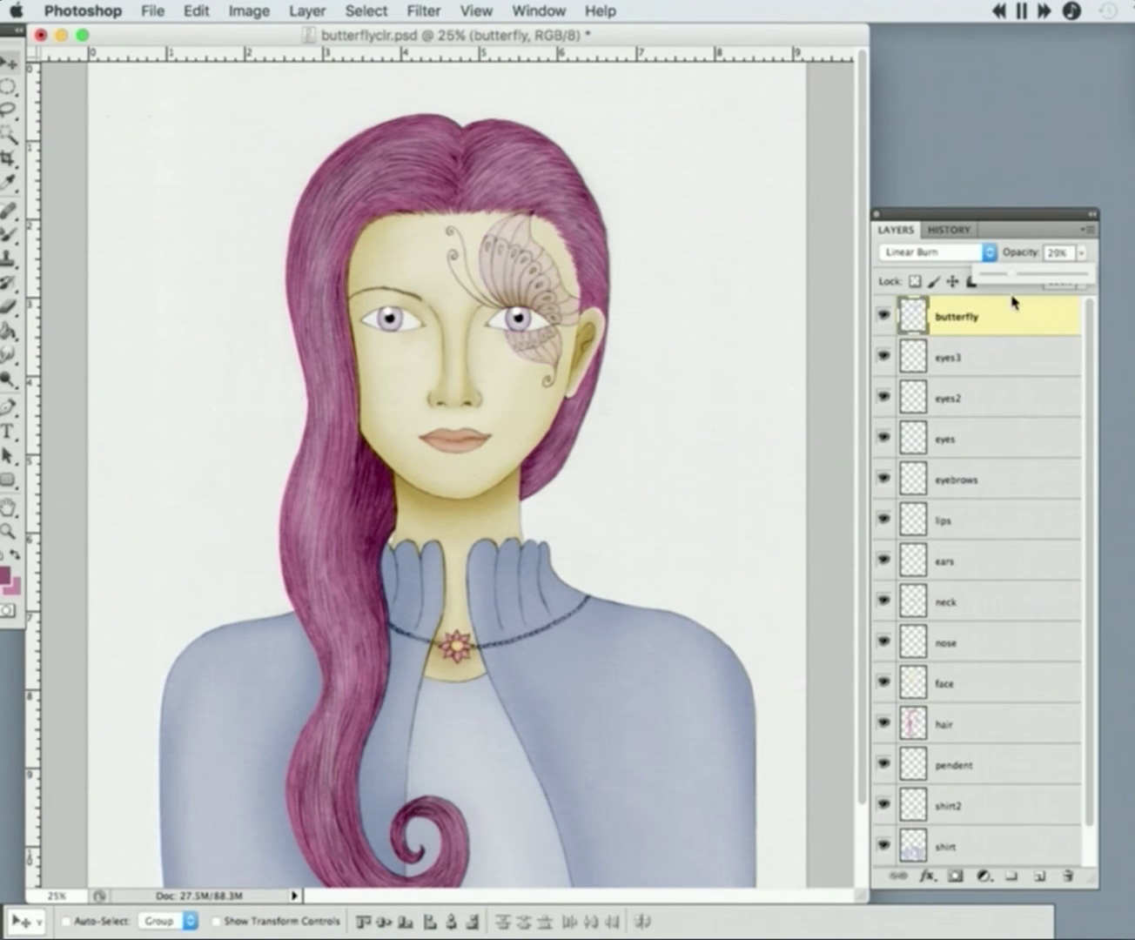
- Select the butterfly's area and paint small white highlights on the wing segments with an 11 px Brush
{"action": "key", "text": "z"}
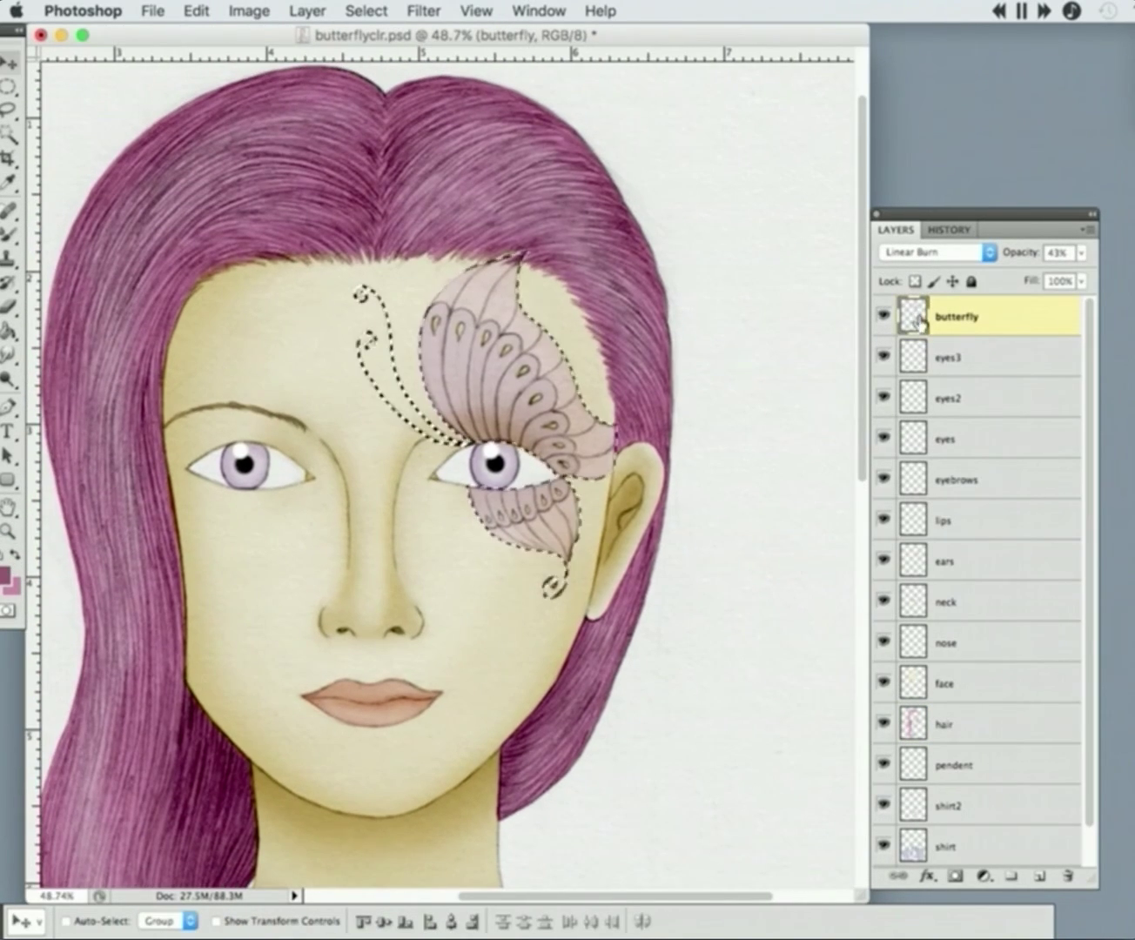
{"action": "key", "text": "ctrl+d"}
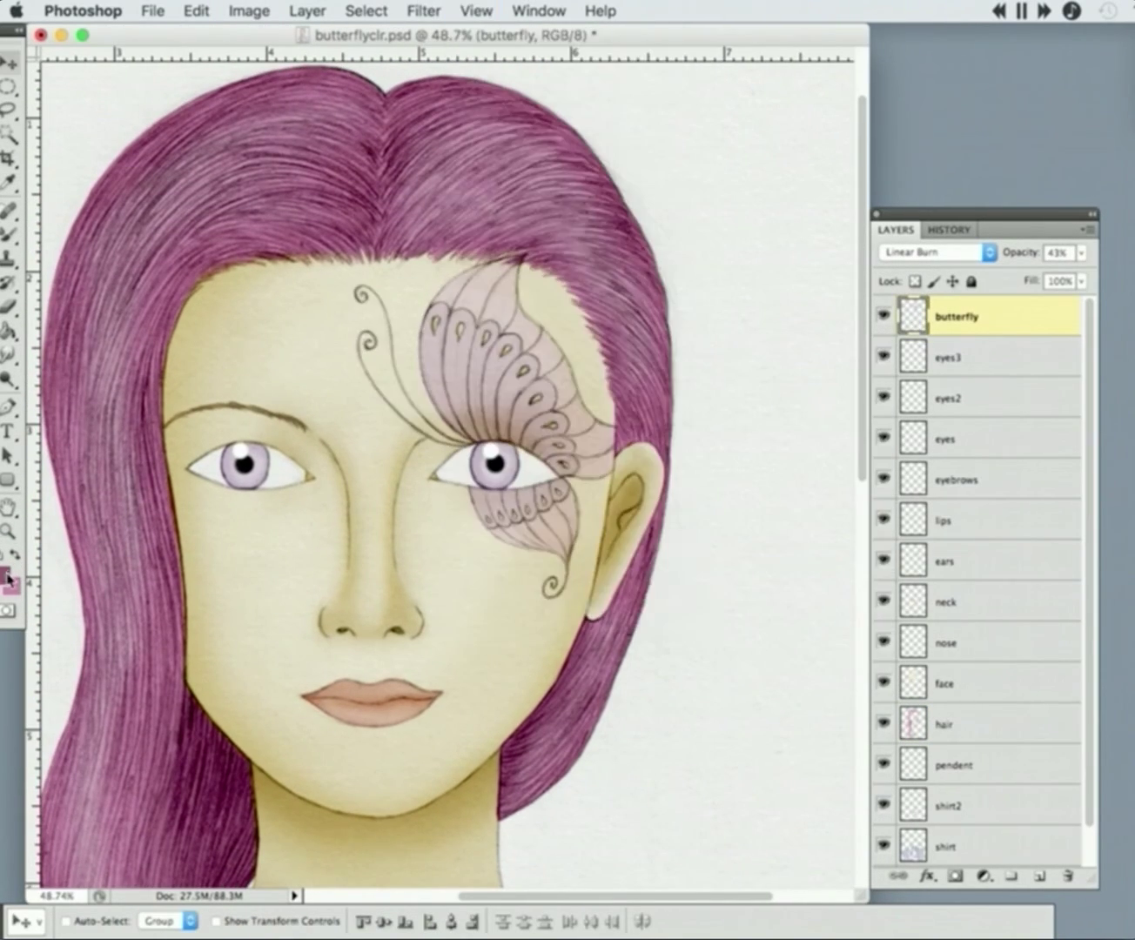
{"action": "key", "text": "b"}
{"action": "key", "text": "shift+b"}
{"action": "left_click", "coordinate": [87, 922]}
{"action": "type", "text": "11"}
{"action": "key", "text": "Return"}
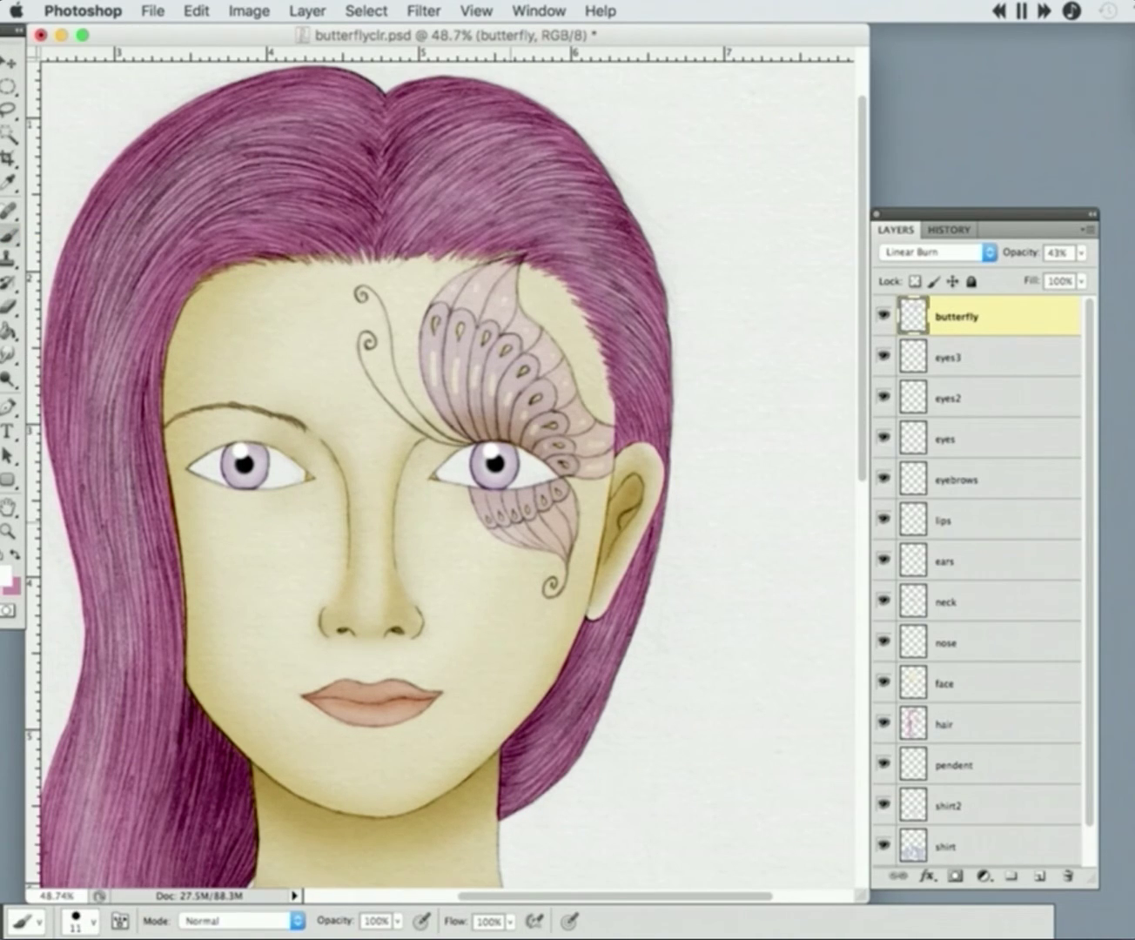
- Blend the wing highlights with a 41 px Mixer Brush and set the butterfly layer's opacity to 52%, saving the file
{"action": "key", "text": "shift+b"}
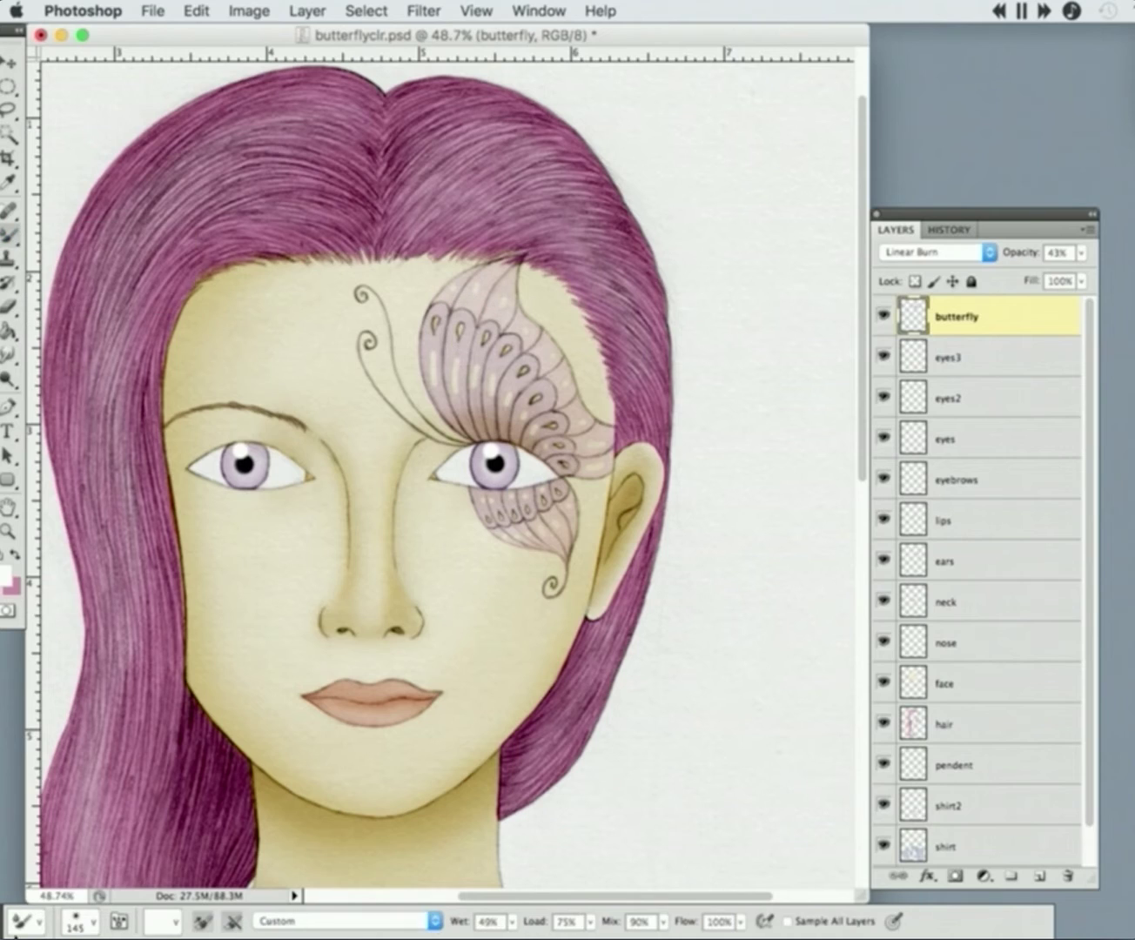
{"action": "left_click", "coordinate": [82, 921]}
{"action": "key", "text": "Return"}
{"action": "left_click_drag", "start_coordinate": [1080, 252], "coordinate": [1036, 279]}
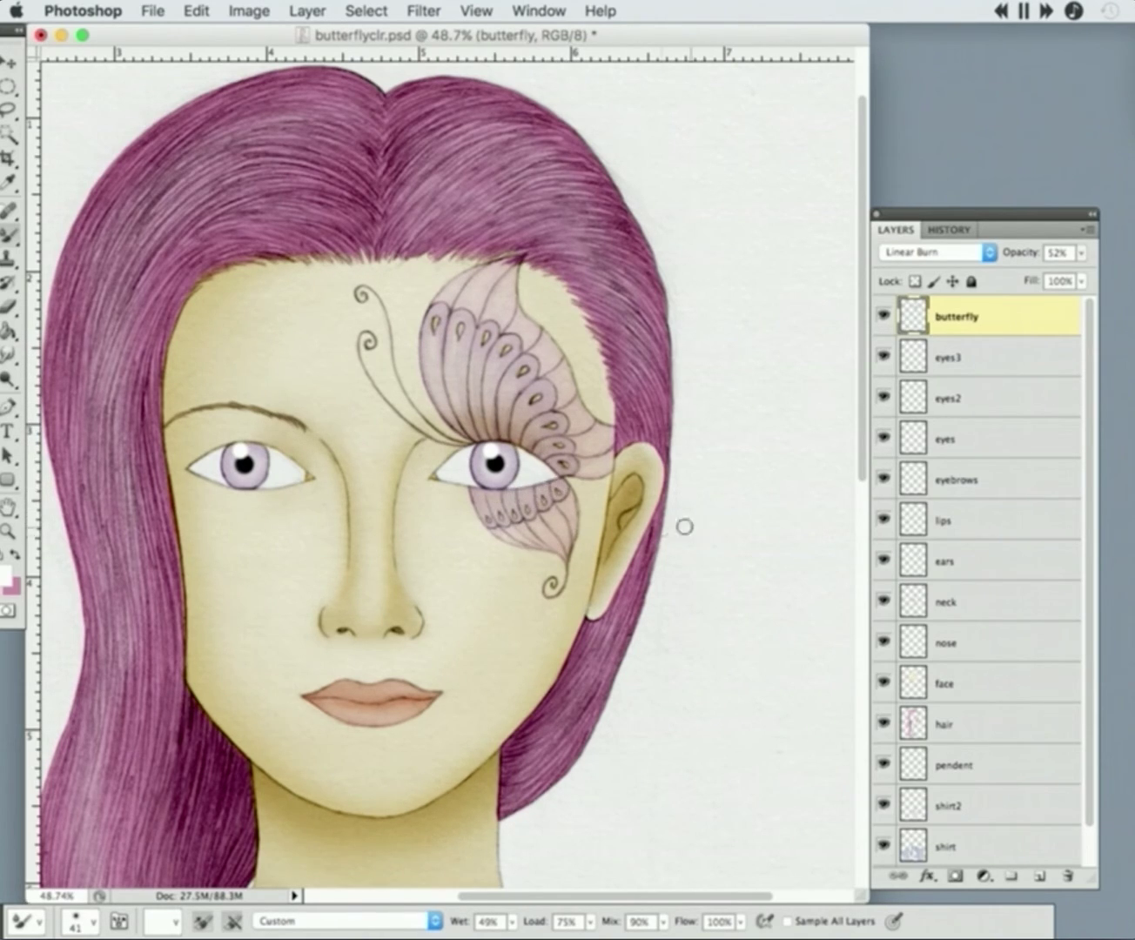
{"action": "key", "text": "super+s"}
- Reduce the eyes3 layer's opacity and briefly hide and show the eyes layer to check it
{"action": "left_click_drag", "start_coordinate": [606, 530], "coordinate": [613, 538]}
{"action": "left_click", "coordinate": [958, 356]}
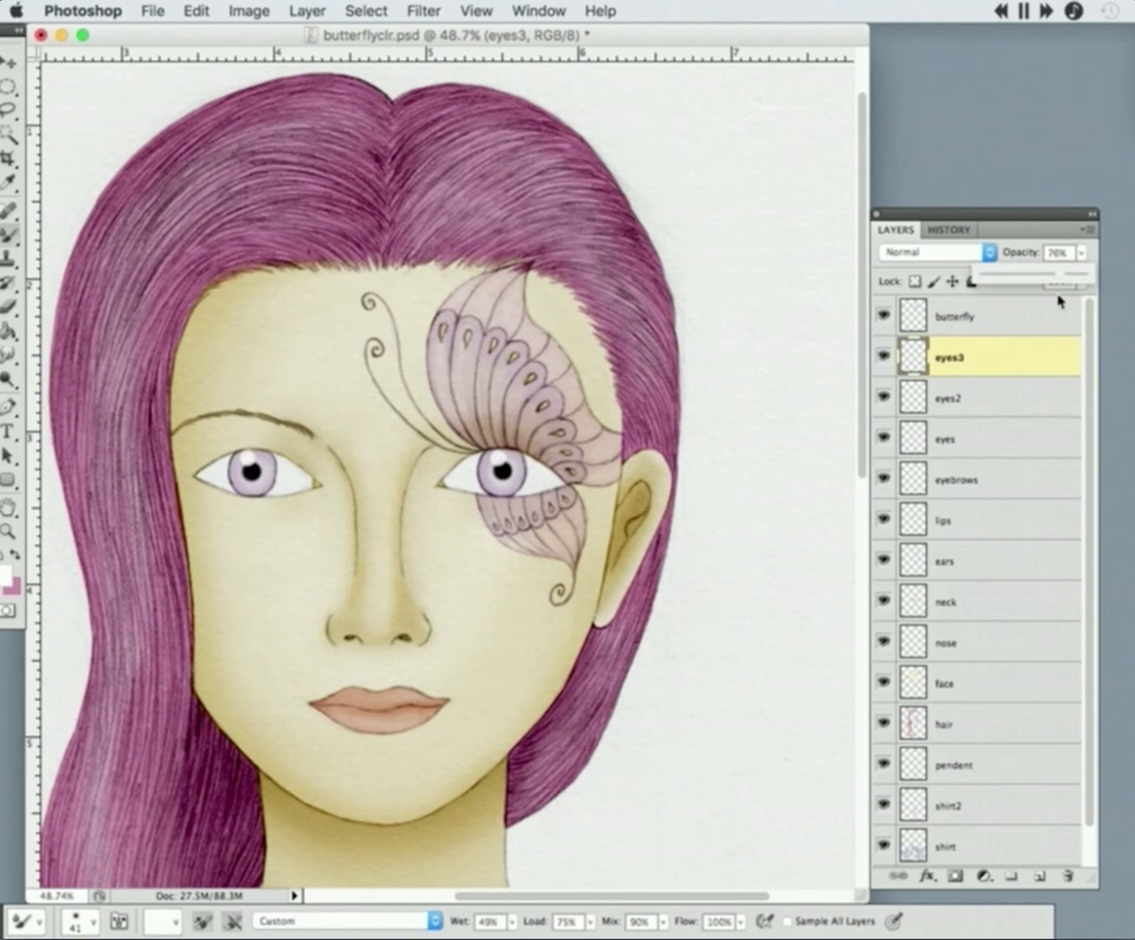
{"action": "left_click", "coordinate": [883, 438]}
{"action": "left_click", "coordinate": [883, 439]}
- Recolour the irises on the eyes layer to a bluer tone with Curves, adjusting the RGB curve and raising the Green channel
{"action": "left_click", "coordinate": [957, 440]}
{"action": "key", "text": "super+m"}
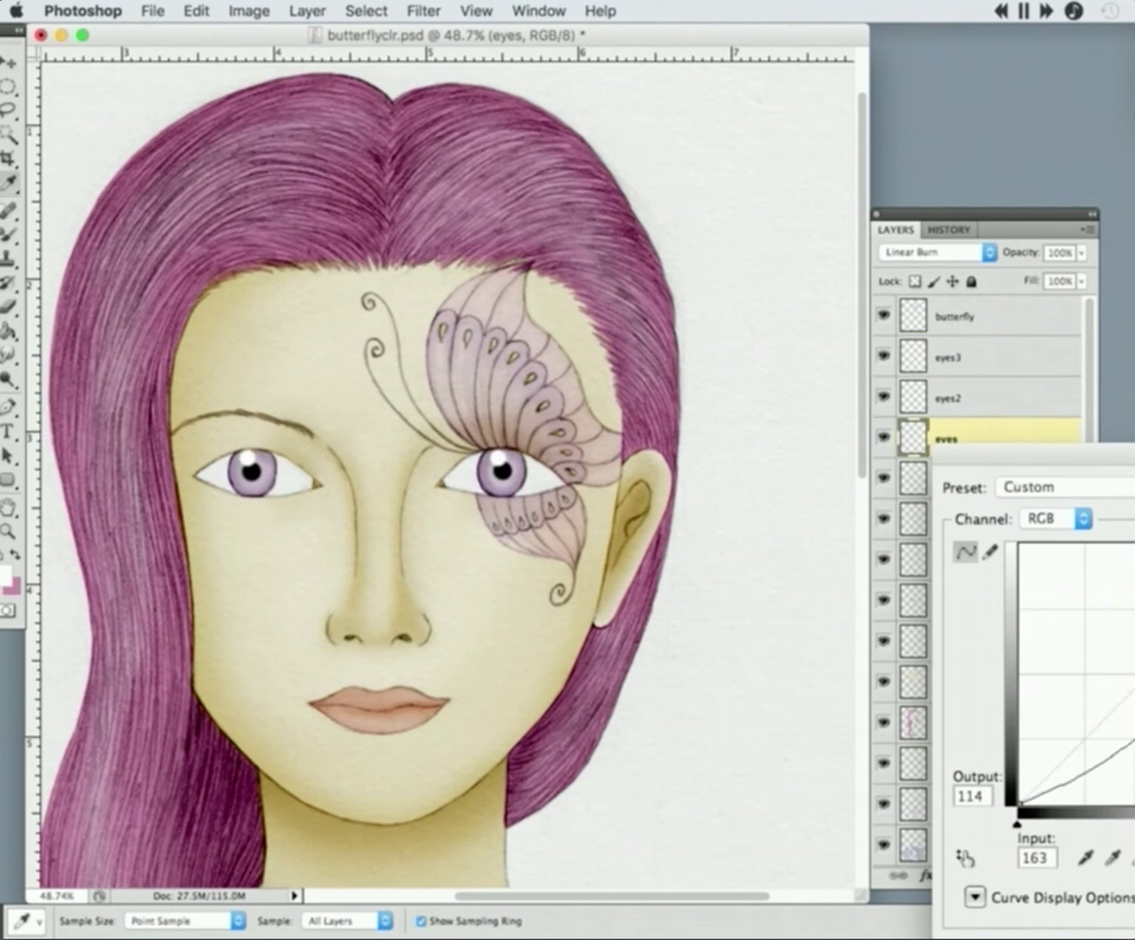
{"action": "key", "text": "alt+4"}
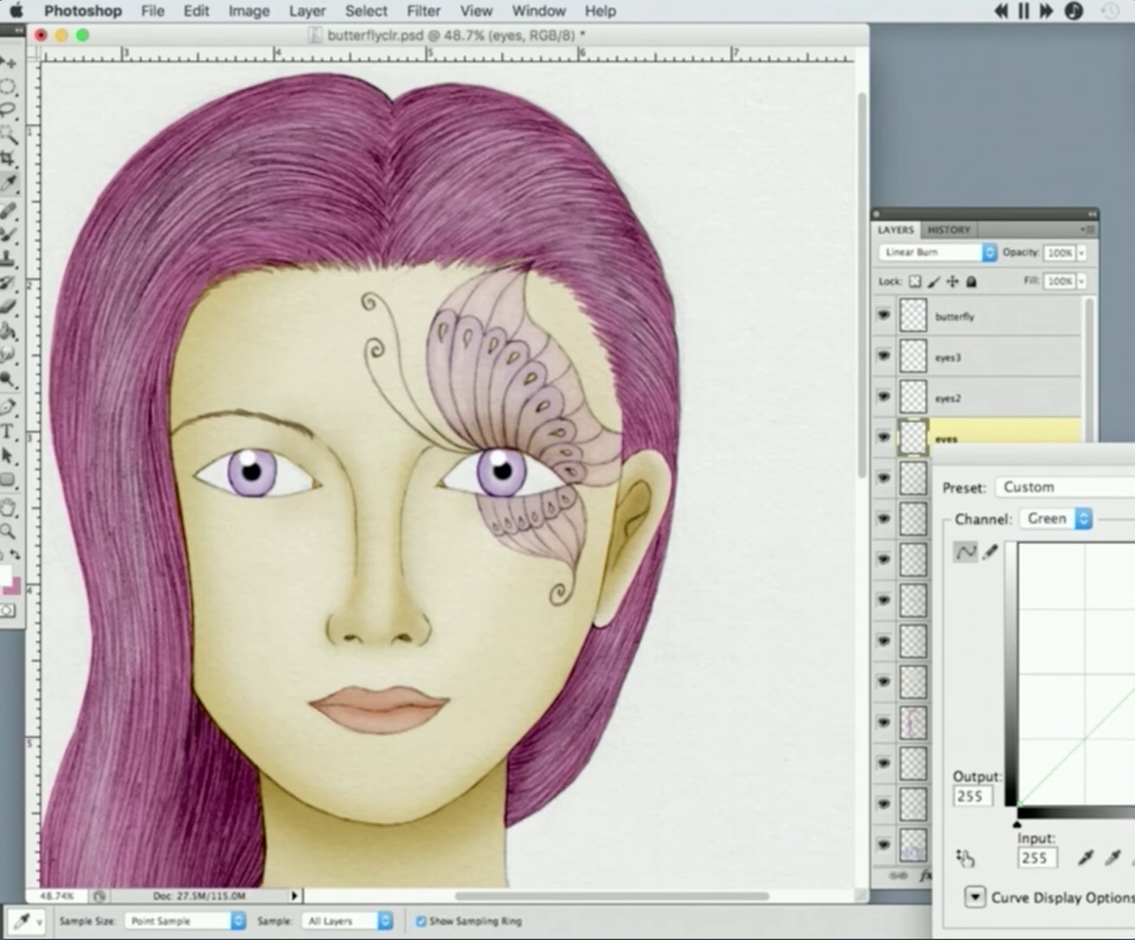
{"action": "left_click_drag", "start_coordinate": [1126, 675], "coordinate": [1127, 654]}
{"action": "key", "text": "alt+2"}
{"action": "key", "text": "Return"}
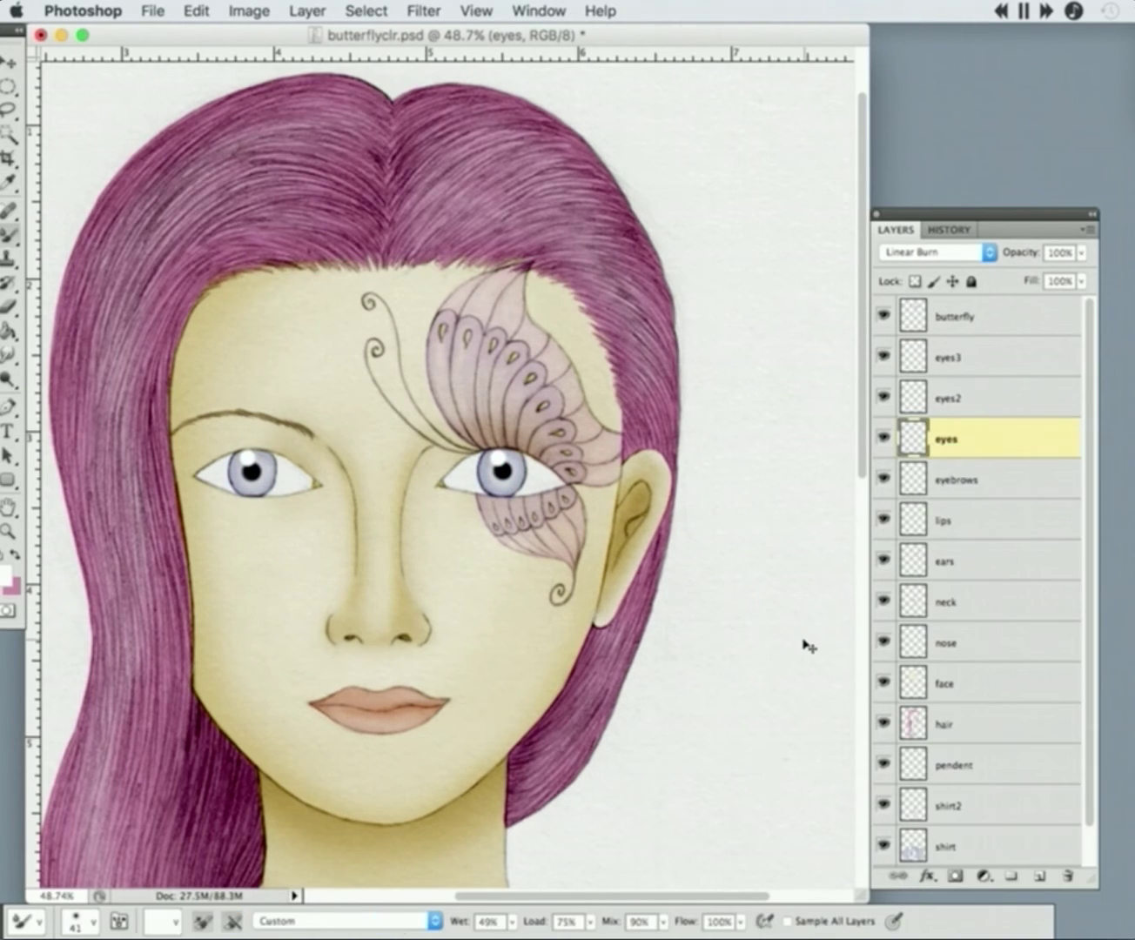
{"action": "key", "text": "super+minus"}
{"action": "key", "text": "super+minus"}
{"action": "scroll", "coordinate": [1087, 842], "scroll_direction": "down", "scroll_amount": 1}
{"action": "key", "text": "super+alt+shift+n"}
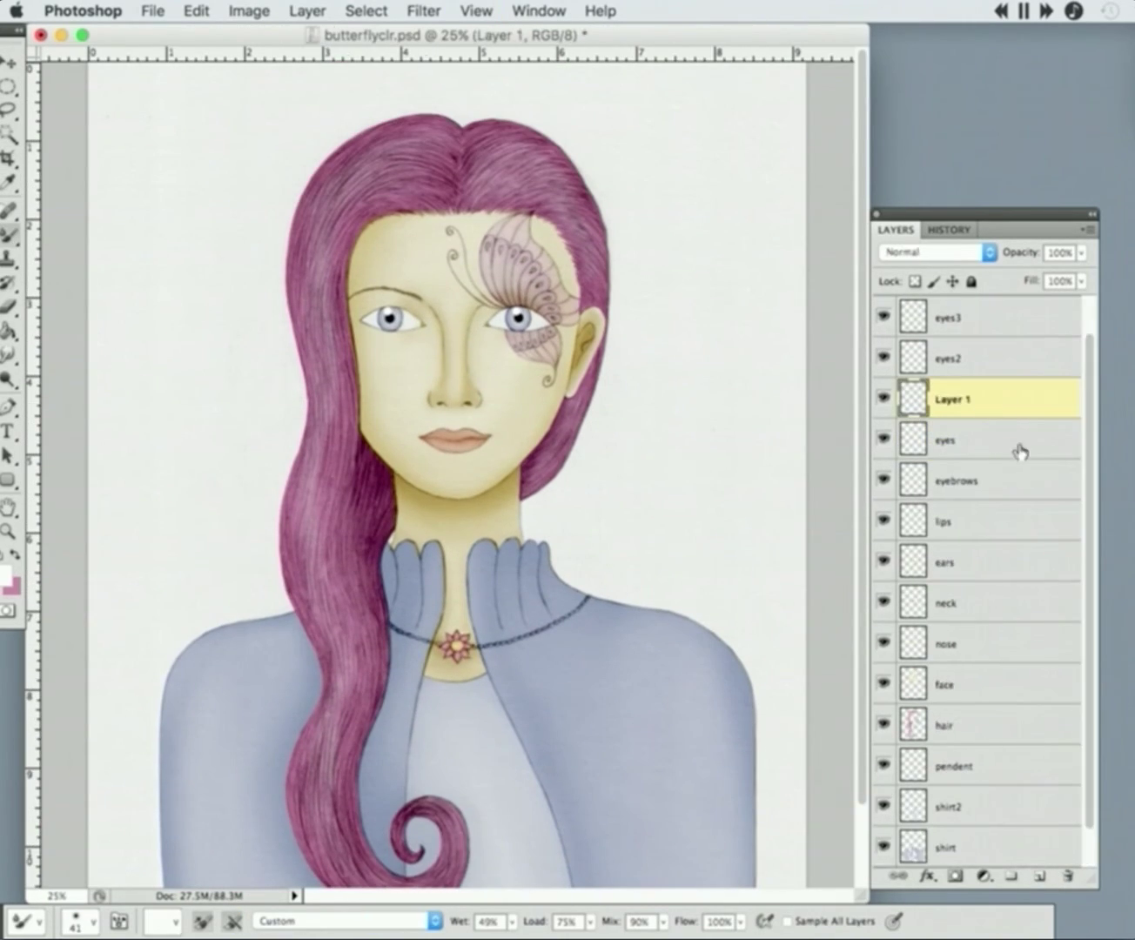
{"action": "left_click", "coordinate": [1070, 880]}
- Add a layer named bg directly above the Background layer and set its blend mode to Linear Burn
{"action": "left_click", "coordinate": [975, 837]}
{"action": "key", "text": "super+alt+shift+n"}
{"action": "double_click", "coordinate": [953, 804]}
{"action": "type", "text": "bg"}
{"action": "left_click", "coordinate": [987, 253]}
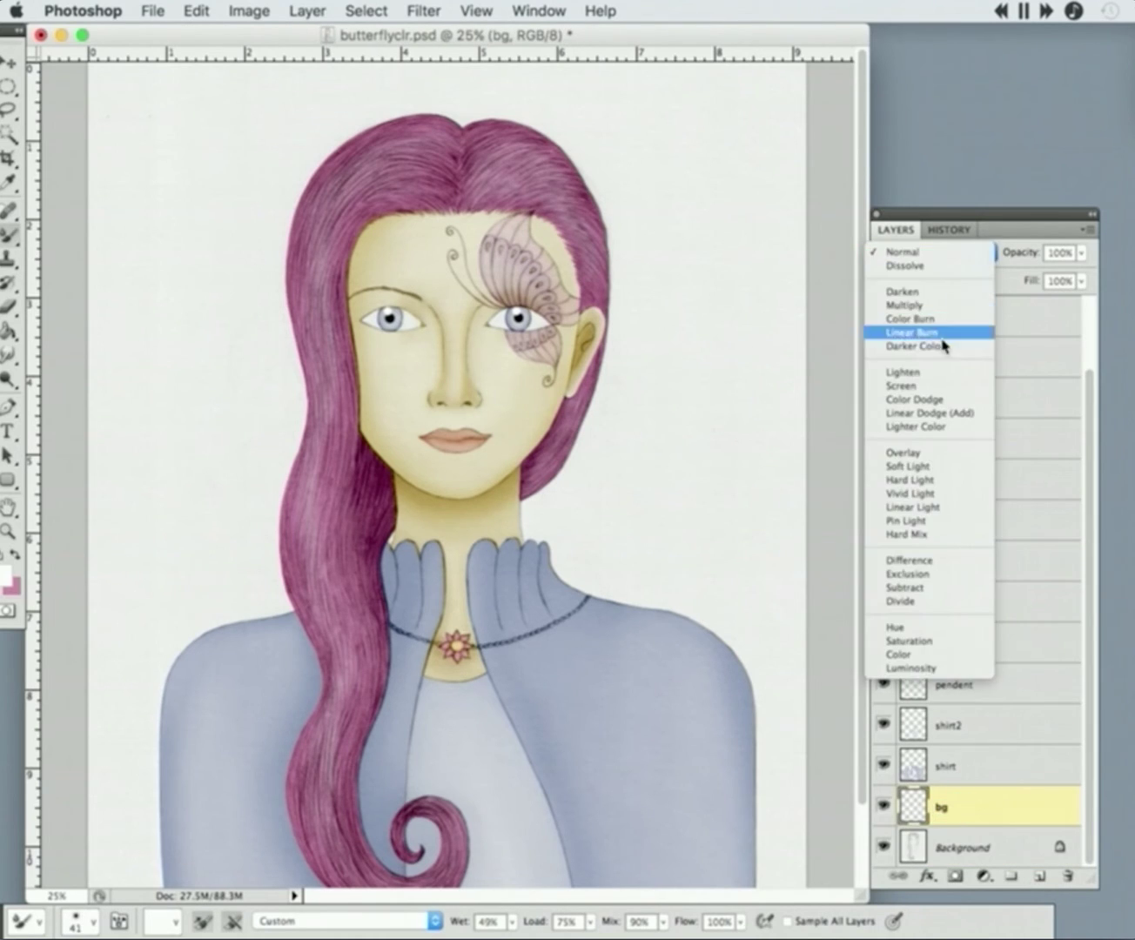
{"action": "left_click", "coordinate": [939, 333]}
- Choose a pale pink foreground colour and fill the bg layer with it using the Paint Bucket
{"action": "left_click", "coordinate": [14, 556]}
{"action": "left_click", "coordinate": [7, 572]}
{"action": "key", "text": "Return"}
{"action": "key", "text": "g"}
{"action": "left_click", "coordinate": [253, 342]}
{"action": "key", "text": "v"}
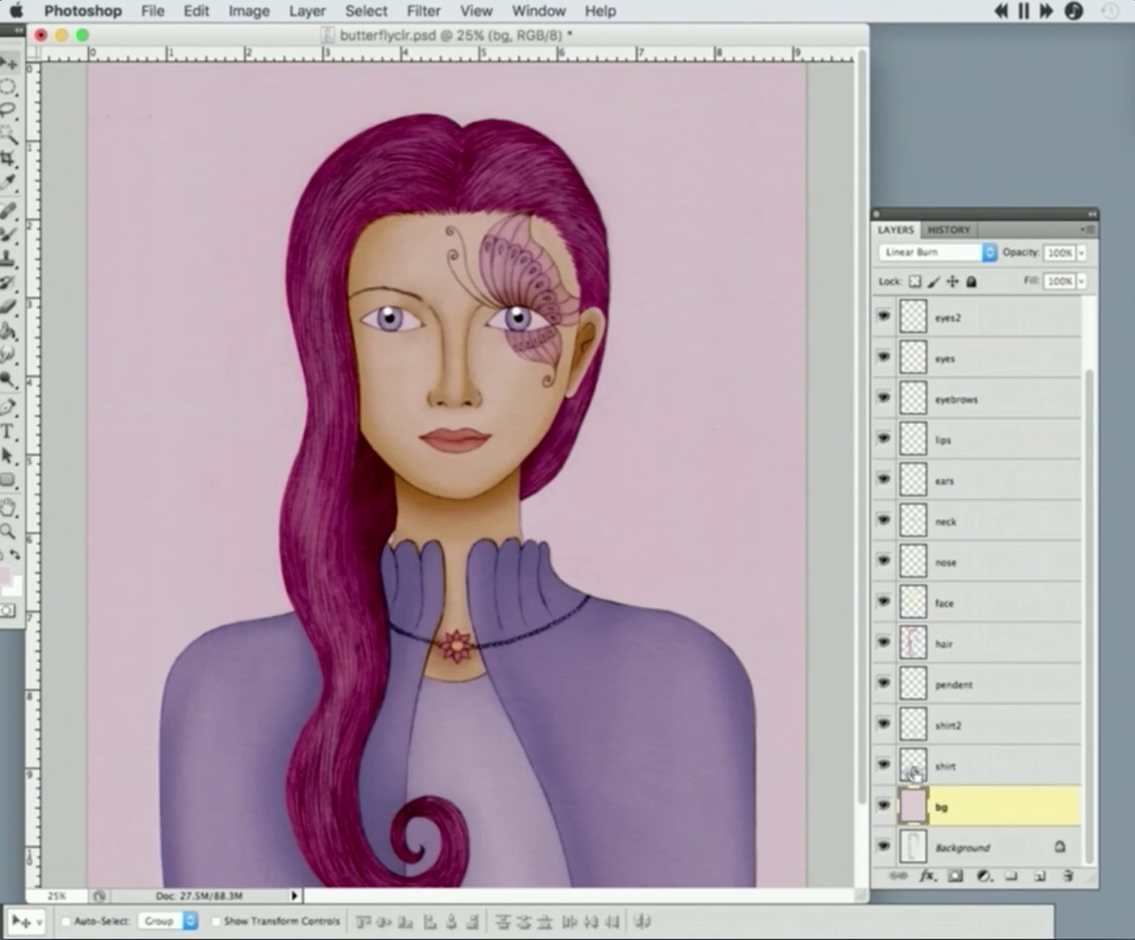
- Load the combined selection of the figure's layers and delete that area from the bg layer
{"action": "left_click", "coordinate": [911, 482], "text": "super"}
{"action": "left_click", "coordinate": [1046, 399], "text": "shift"}
{"action": "scroll", "coordinate": [983, 523], "scroll_direction": "up", "scroll_amount": 3}
{"action": "scroll", "coordinate": [983, 522], "scroll_direction": "down", "scroll_amount": 3}
{"action": "left_click", "coordinate": [987, 805]}
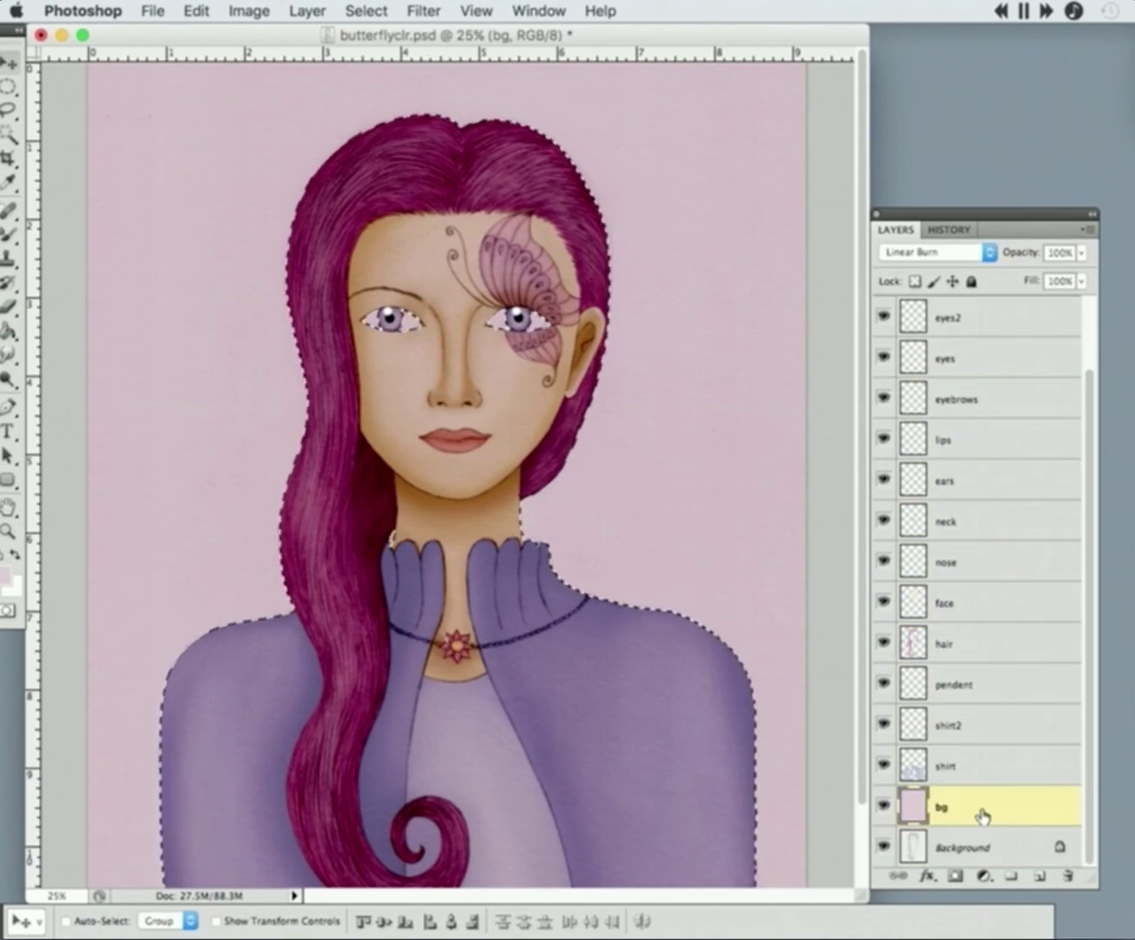
{"action": "key", "text": "Delete"}
{"action": "key", "text": "super+d"}
- Clear the leftover pink spots inside the figure on the bg layer with Lasso selections, and save the file
{"action": "left_click", "coordinate": [8, 110]}
{"action": "key", "text": "super+shift+d"}
{"action": "key", "text": "super+d"}
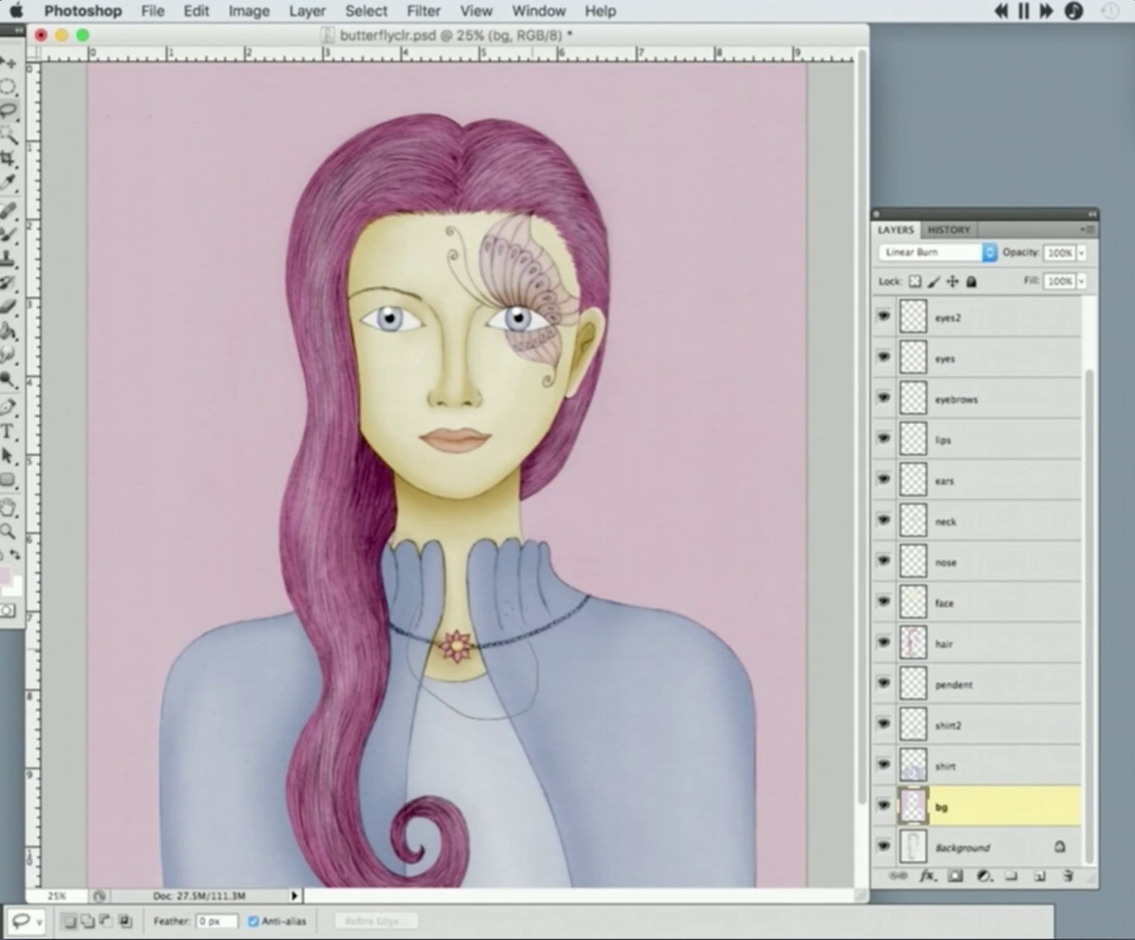
{"action": "key", "text": "super+s"}
- Lighten the bg layer's pink with Curves
{"action": "key", "text": "super+m"}
{"action": "left_click_drag", "start_coordinate": [1069, 702], "coordinate": [1070, 676]}
{"action": "key", "text": "Return"}
- Add a layer named nose2 directly above the nose layer
{"action": "key", "text": "z"}
{"action": "left_click_drag", "start_coordinate": [278, 139], "coordinate": [671, 532]}
{"action": "left_click_drag", "start_coordinate": [99, 144], "coordinate": [722, 717]}
{"action": "key", "text": "v"}
{"action": "left_click", "coordinate": [990, 557]}
{"action": "key", "text": "super+alt+shift+n"}
{"action": "double_click", "coordinate": [949, 562]}
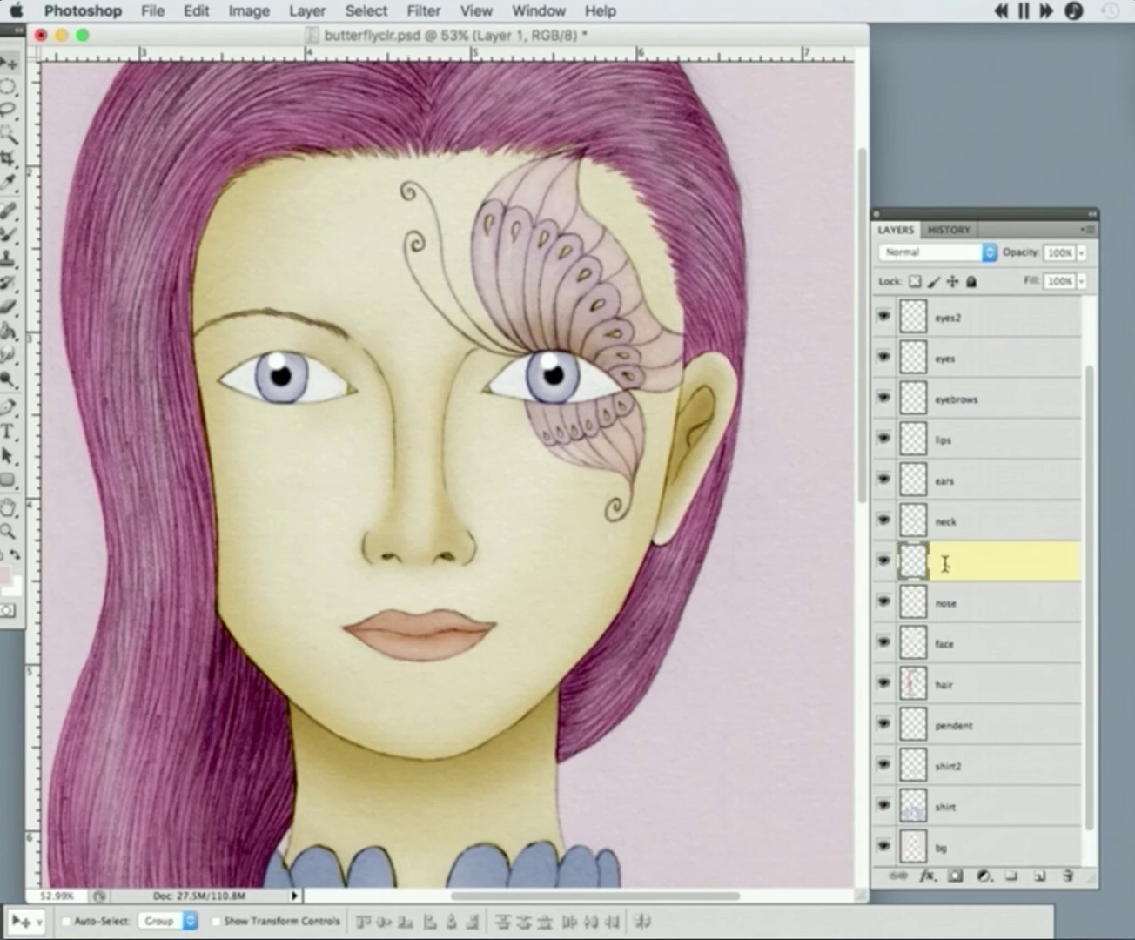
{"action": "type", "text": "nose2"}
{"action": "key", "text": "Return"}
- Paint white highlights on the nose tip and nostrils with the Brush and spread them with a 41 px Mixer Brush
{"action": "key", "text": "super+minus"}
{"action": "key", "text": "super+minus"}
{"action": "key", "text": "b"}
{"action": "key", "text": "shift+b"}
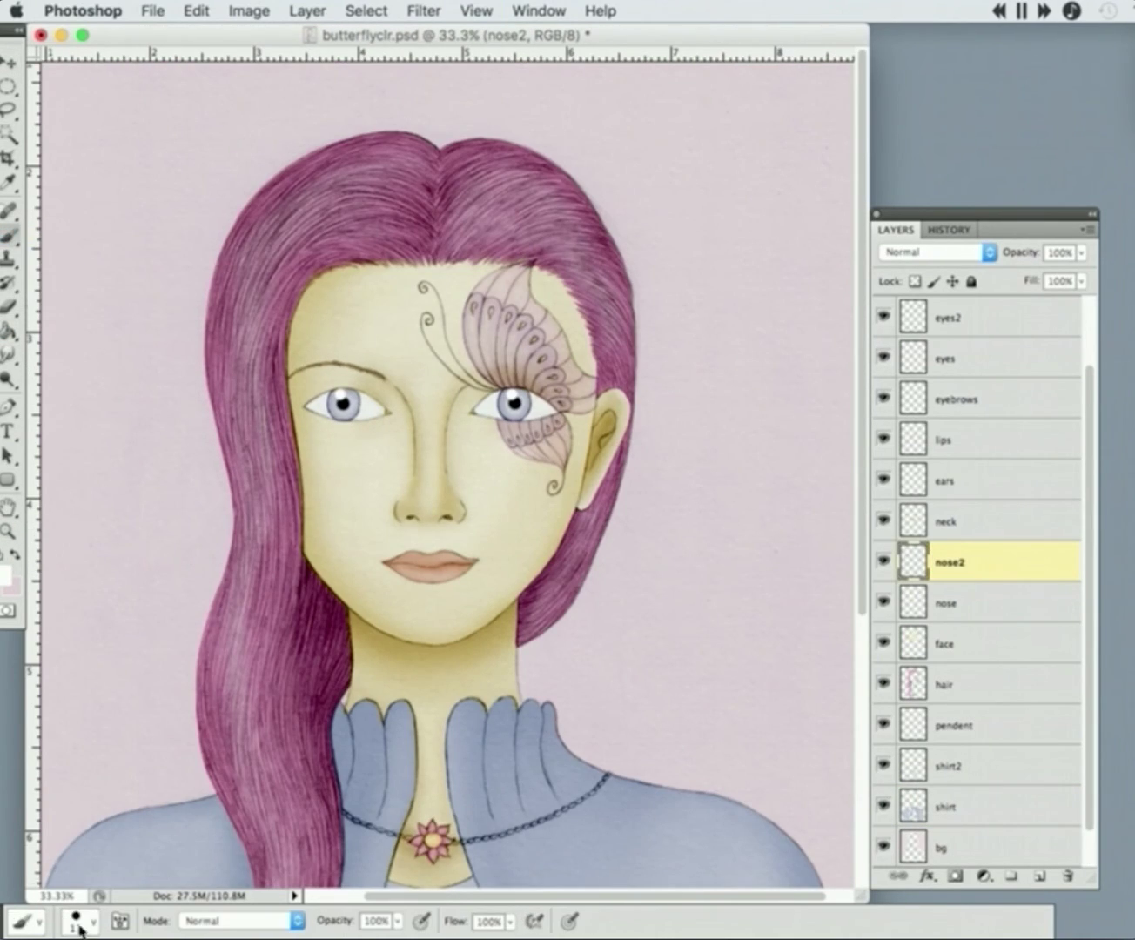
{"action": "left_click", "coordinate": [77, 921]}
{"action": "key", "text": "shift+b"}
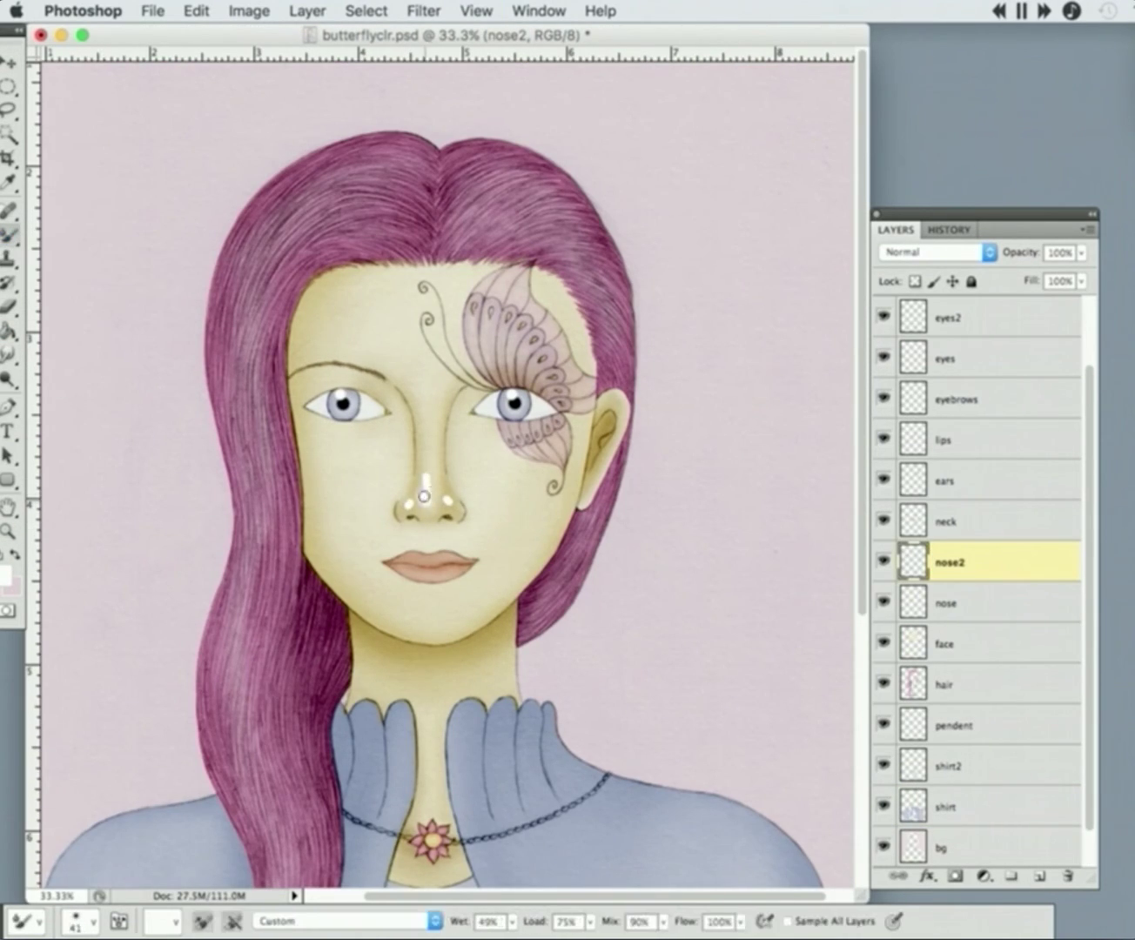
- Trim the white nose highlights with a 45 px Eraser at 0% hardness
{"action": "key", "text": "e"}
{"action": "left_click", "coordinate": [83, 921]}
{"action": "left_click_drag", "start_coordinate": [36, 693], "coordinate": [69, 696]}
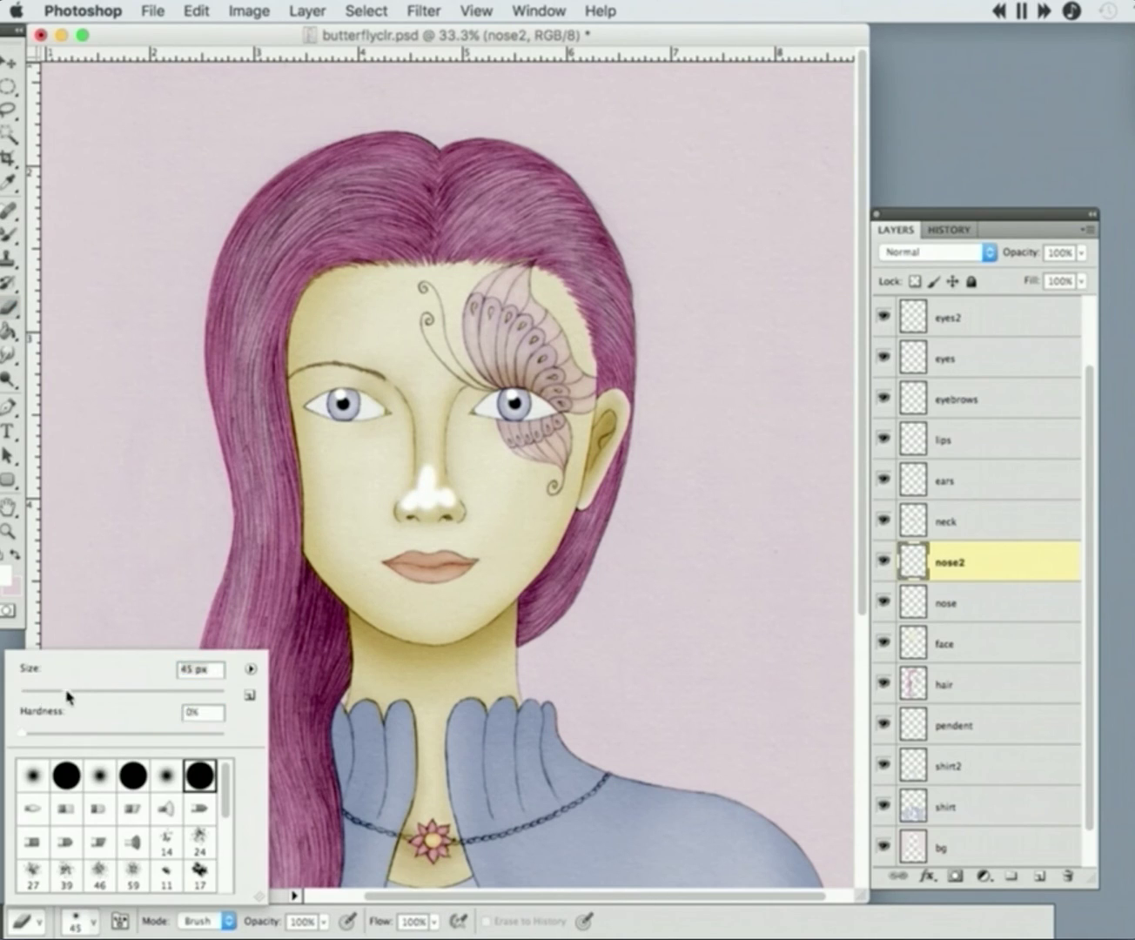
{"action": "left_click_drag", "start_coordinate": [415, 467], "coordinate": [437, 504]}
- Soften the nose highlights on the nose2 layer with Gaussian Blur and tidy their edges with the Eraser
{"action": "key", "text": "v"}
{"action": "key", "text": "super+alt+f"}
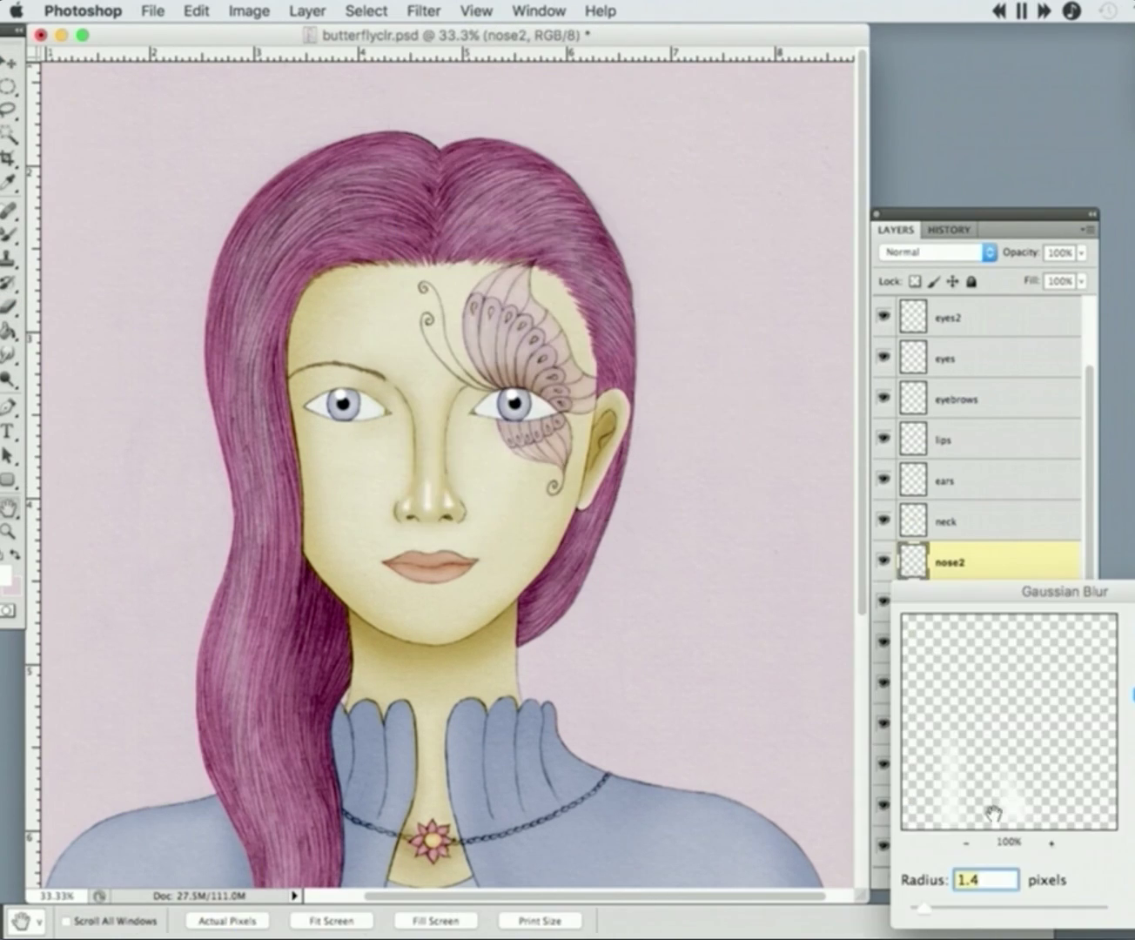
{"action": "key", "text": "Return"}
{"action": "key", "text": "e"}
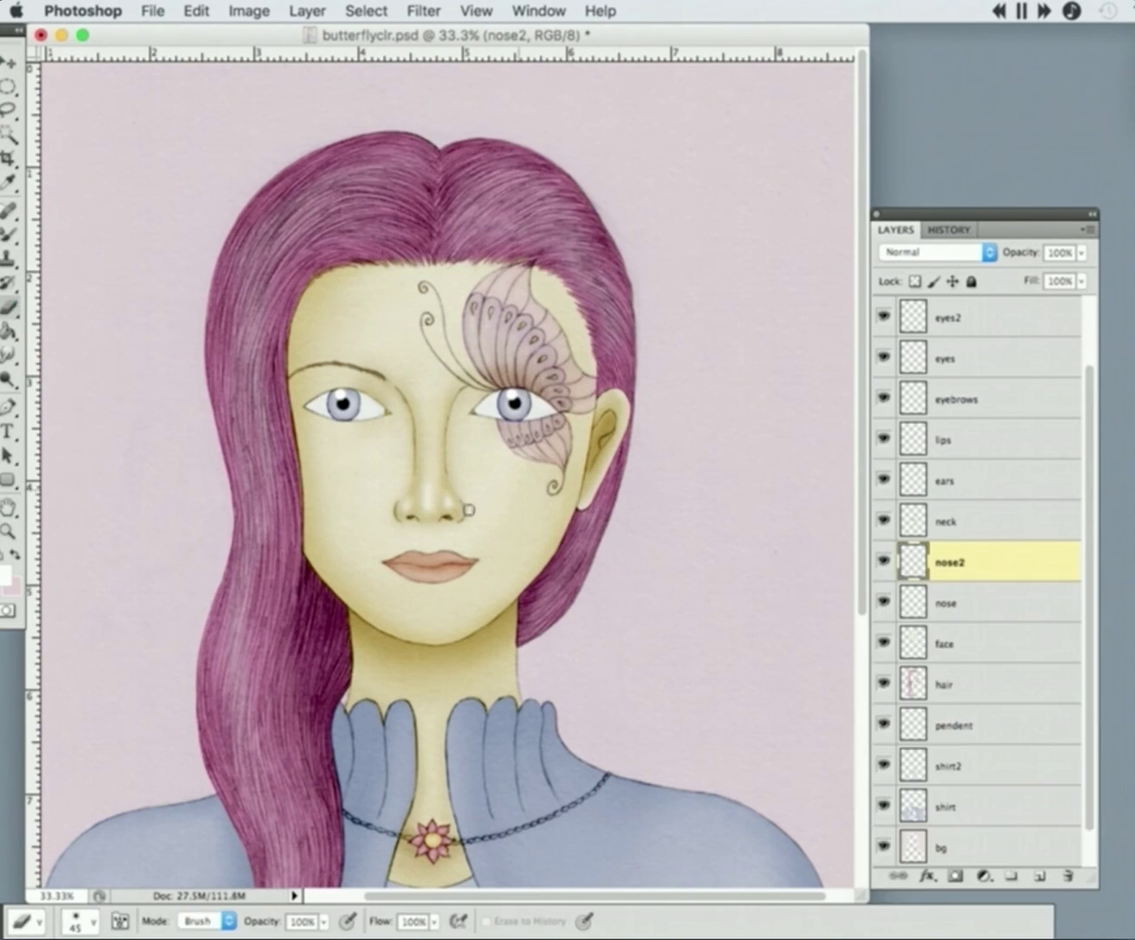
{"action": "right_click", "coordinate": [469, 509]}
{"action": "key", "text": "Escape"}
- Set the nose2 layer's opacity to 73% and save the file
{"action": "key", "text": "v"}
{"action": "left_click_drag", "start_coordinate": [1082, 253], "coordinate": [1064, 295]}
{"action": "key", "text": "super+equal"}
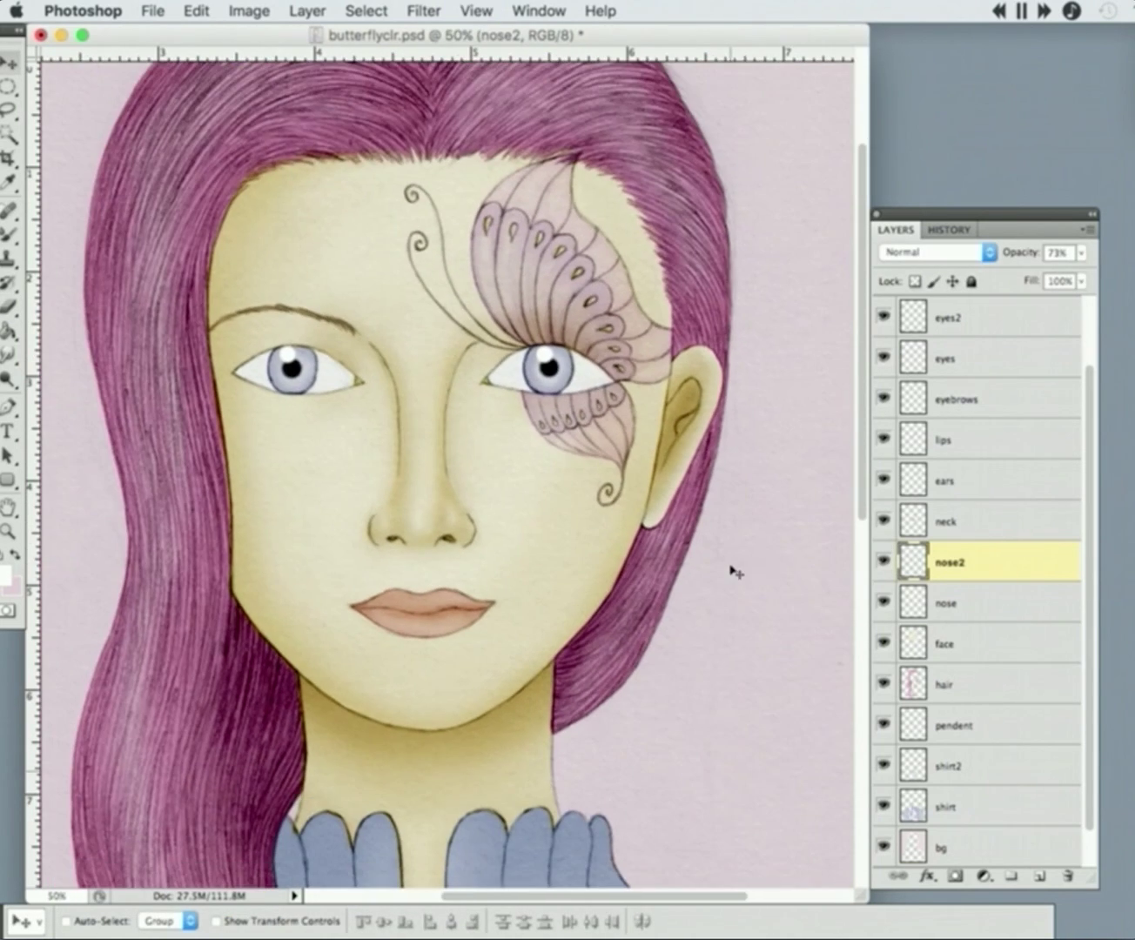
{"action": "left_click", "coordinate": [11, 112]}
{"action": "key", "text": "v"}
{"action": "key", "text": "super+d"}
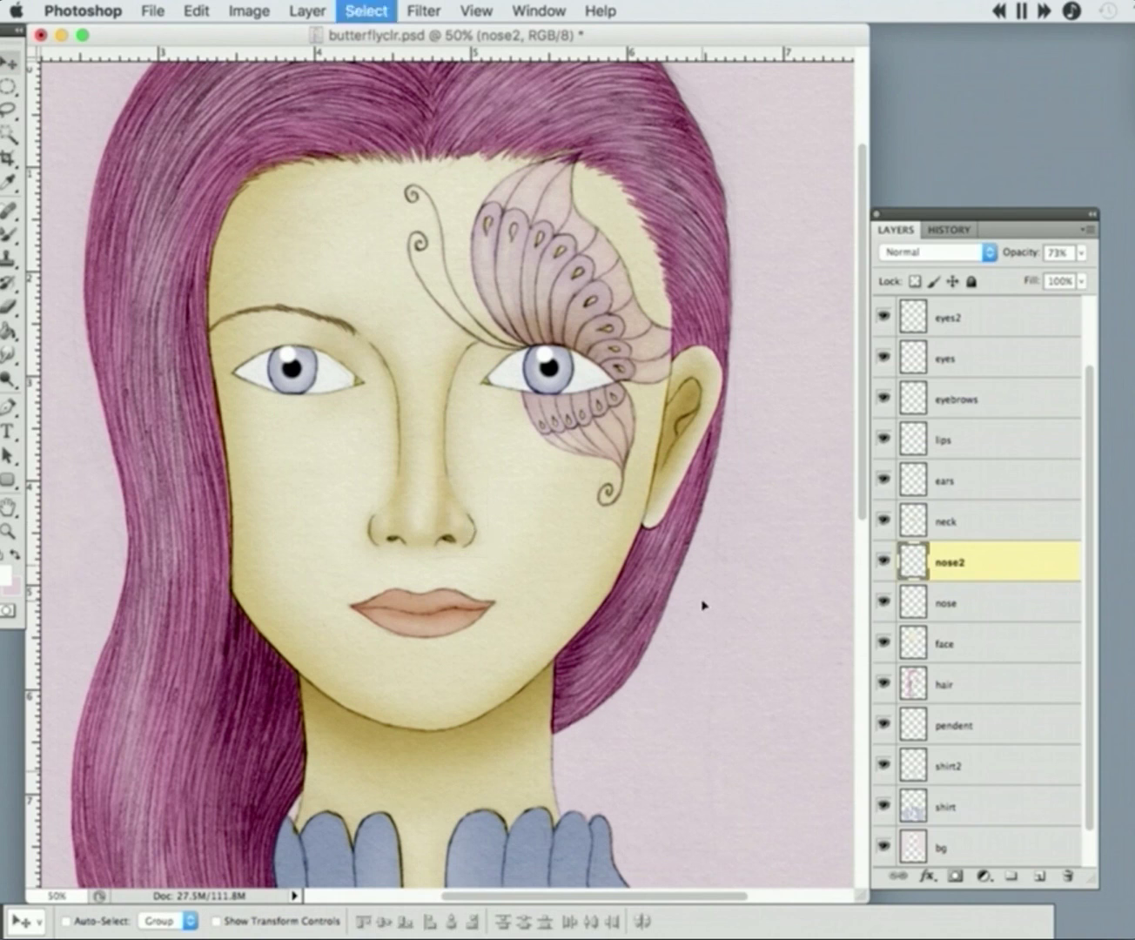
{"action": "key", "text": "super+minus"}
{"action": "key", "text": "super+s"}
- Shift the hair layer towards purple with Curves, adjusting the Red channel
{"action": "scroll", "coordinate": [601, 810], "scroll_direction": "right", "scroll_amount": 2}
{"action": "key", "text": "alt+bracketleft"}
{"action": "key", "text": "alt+bracketleft"}
{"action": "key", "text": "alt+bracketleft"}
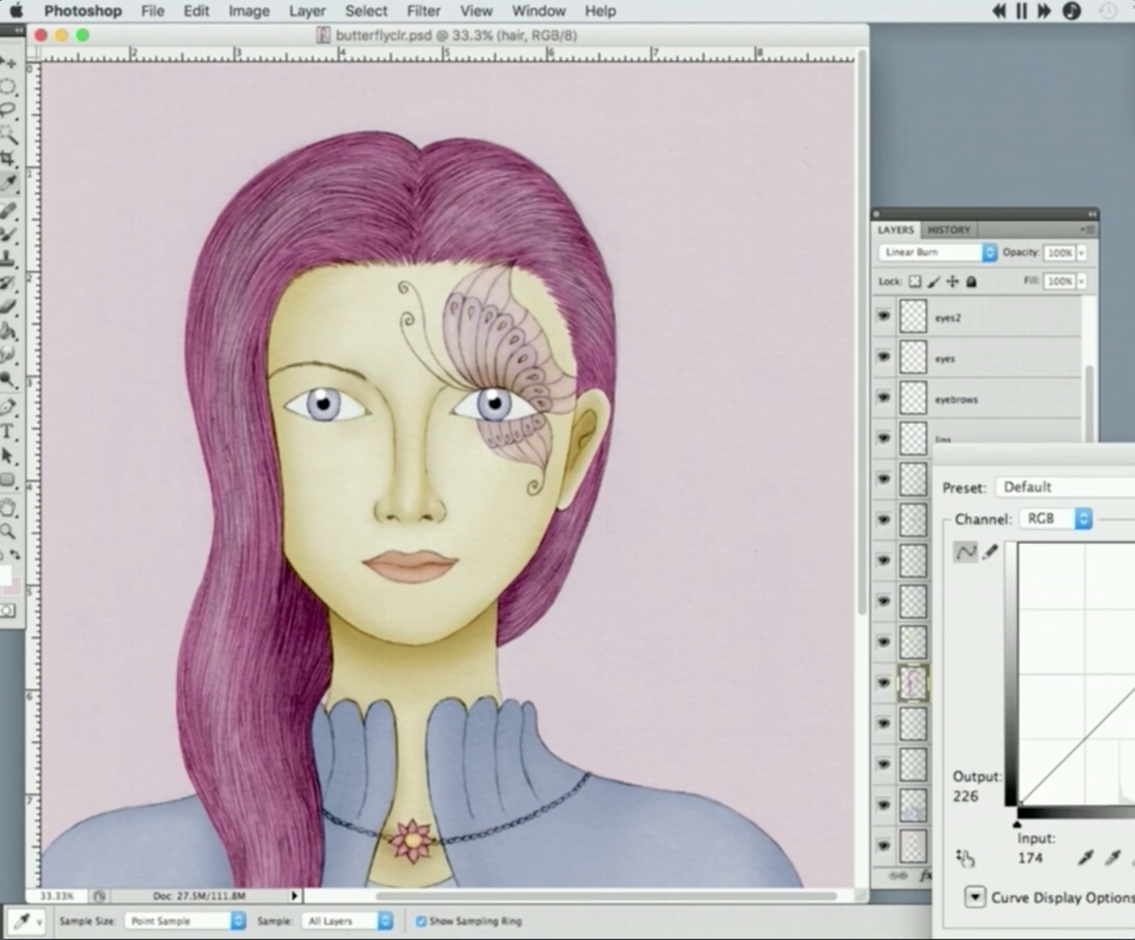
{"action": "key", "text": "super+m"}
{"action": "key", "text": "alt+3"}
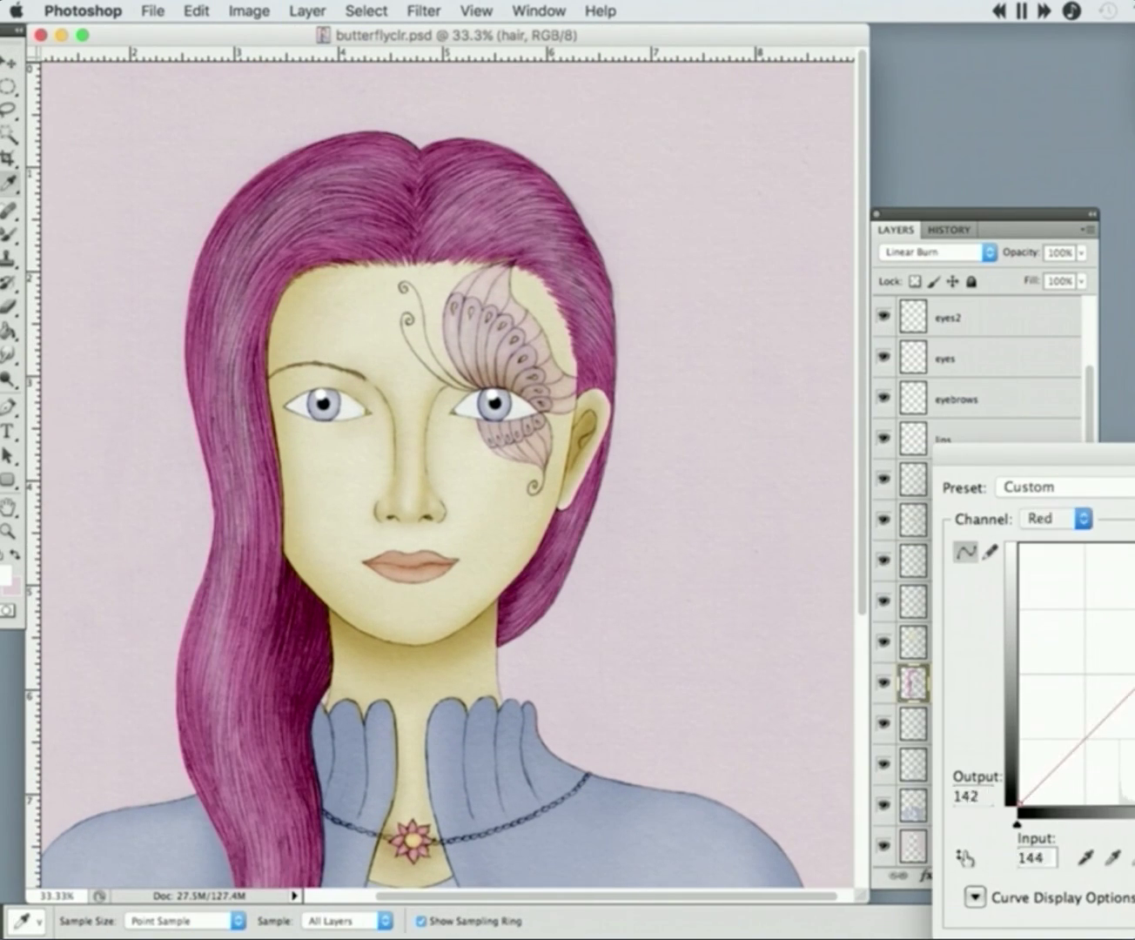
{"action": "key", "text": "Right"}
{"action": "key", "text": "Right"}
{"action": "key", "text": "shift+Down"}
{"action": "key", "text": "Down"}
{"action": "key", "text": "Return"}
- Hide the hair's selection edges and blend the strands across the hair with a 101 px Mixer Brush
{"action": "left_click", "coordinate": [473, 11]}
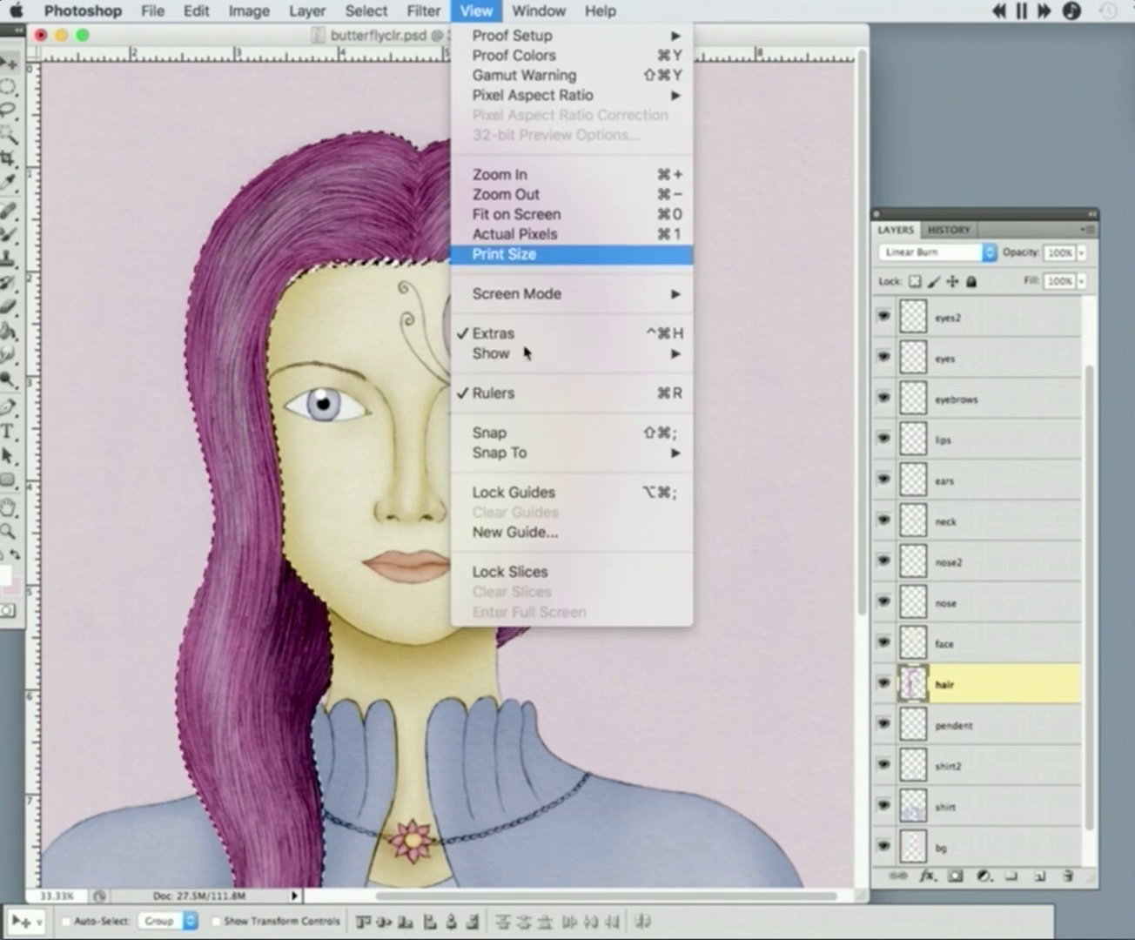
{"action": "left_click", "coordinate": [527, 331]}
{"action": "key", "text": "b"}
{"action": "left_click", "coordinate": [84, 921]}
{"action": "key", "text": "Return"}
{"action": "mouse_move", "coordinate": [297, 647]}
{"action": "left_mouse_down"}
{"action": "mouse_move", "coordinate": [293, 798]}
{"action": "mouse_move", "coordinate": [284, 628]}
{"action": "left_mouse_up"}
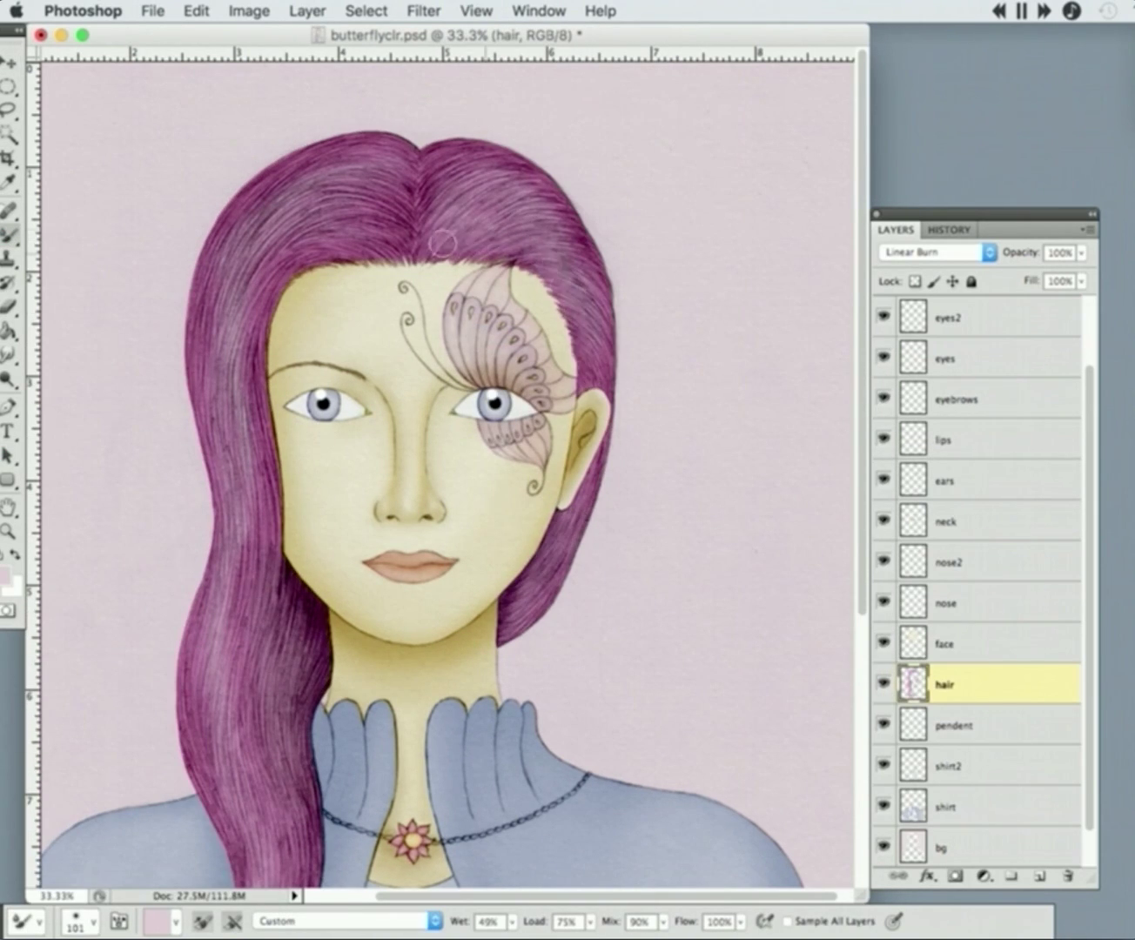
{"action": "left_click_drag", "start_coordinate": [261, 262], "coordinate": [220, 658]}
{"action": "key", "text": "v"}
{"action": "key", "text": "ctrl+minus"}
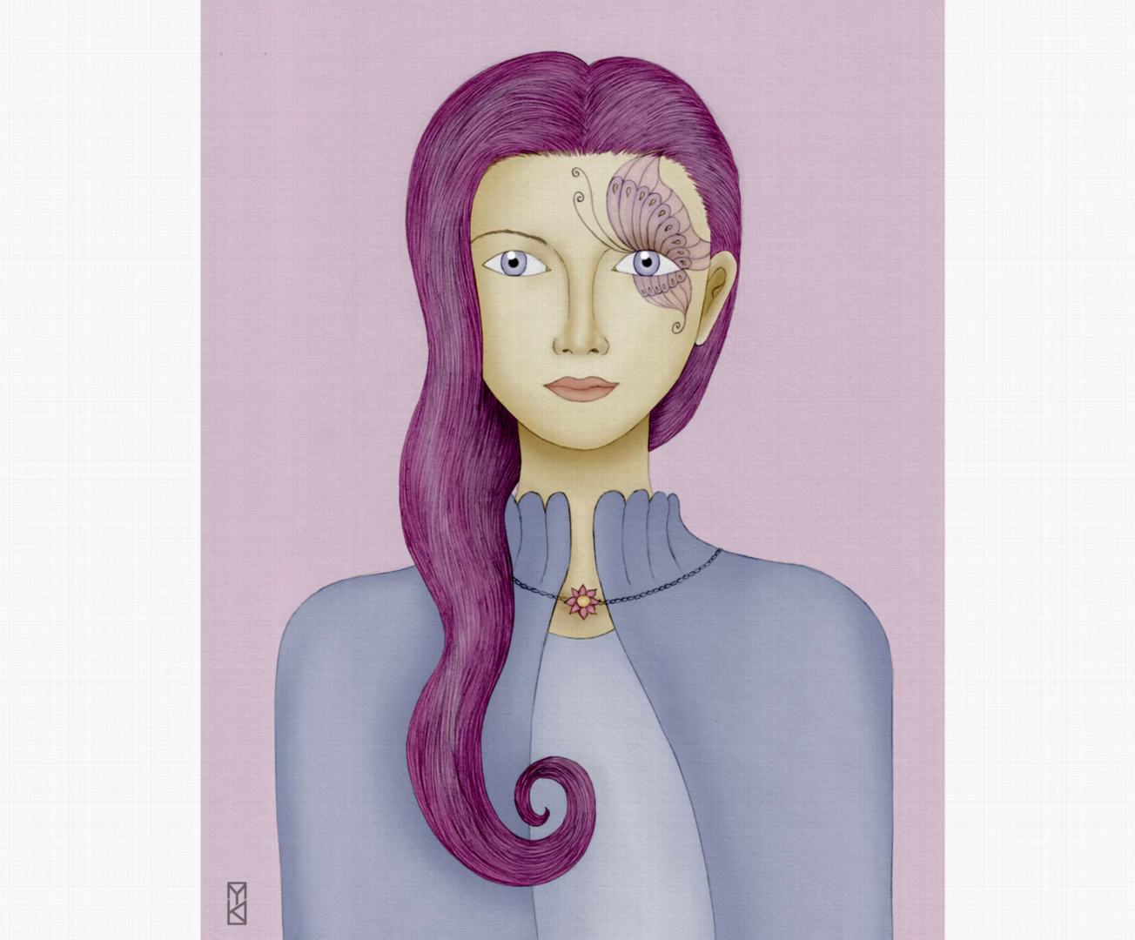